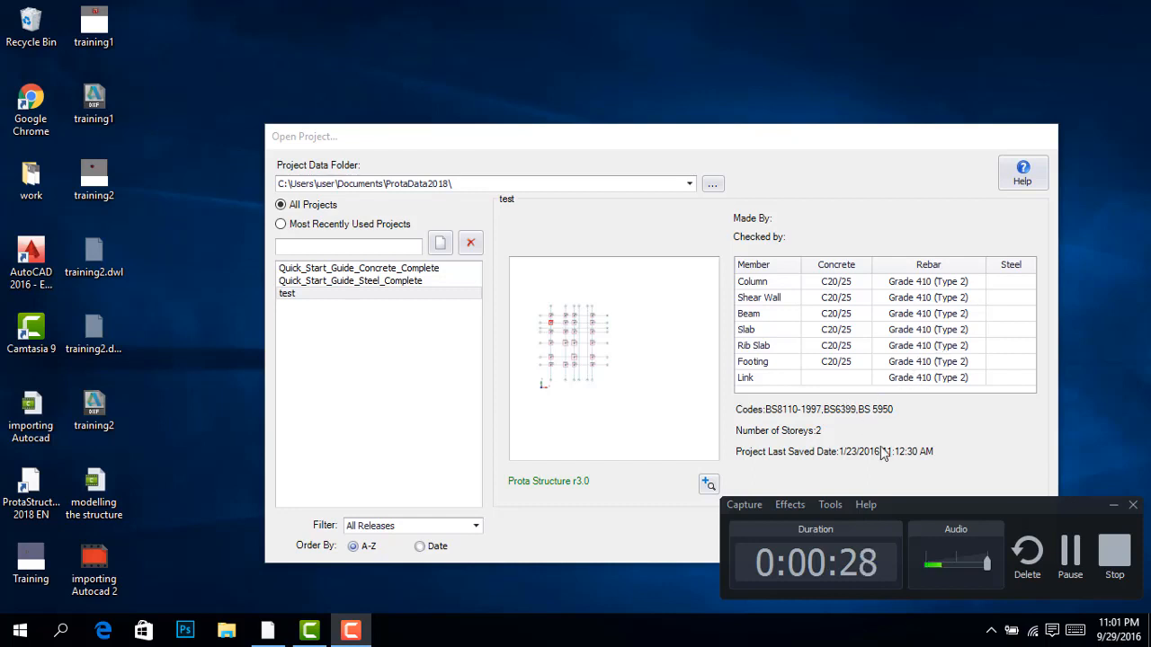
Step: Create a new project with the code training and import the UK (BS8110) settings template
{"action": "left_click", "coordinate": [440, 248]}
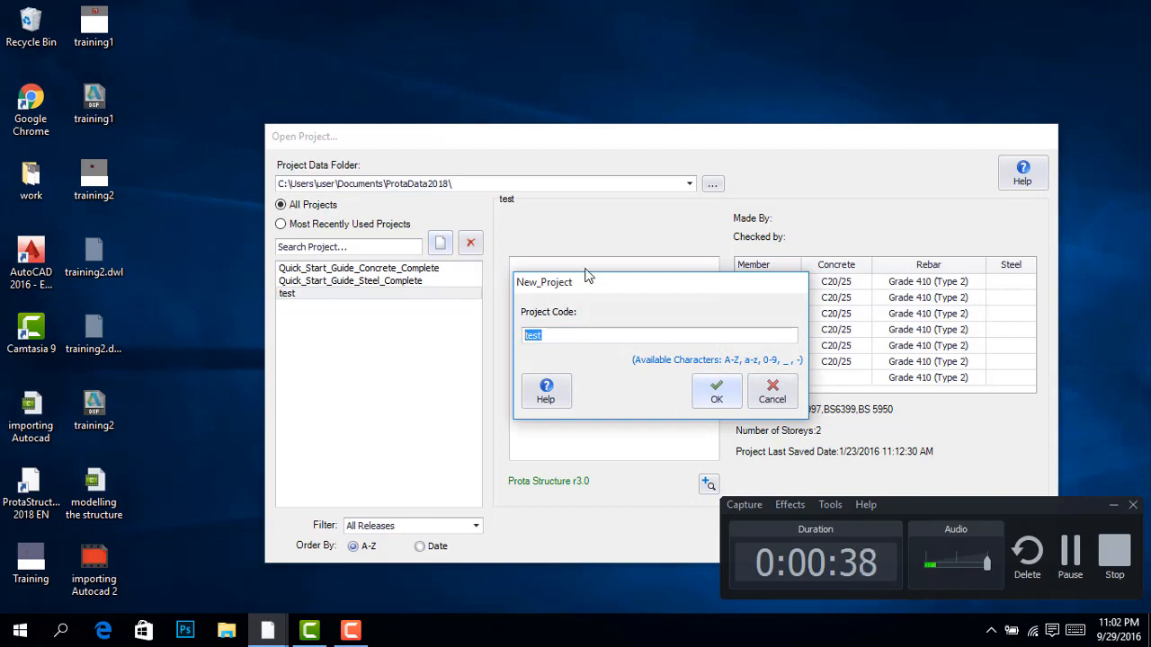
{"action": "type", "text": "training"}
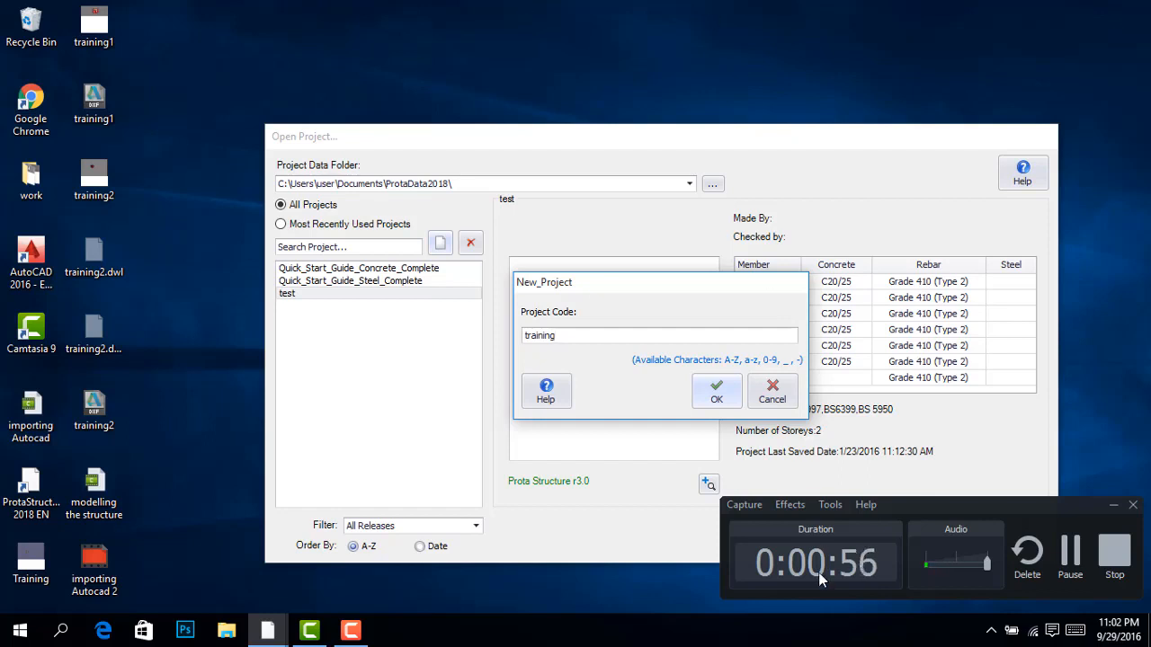
{"action": "left_click", "coordinate": [714, 396]}
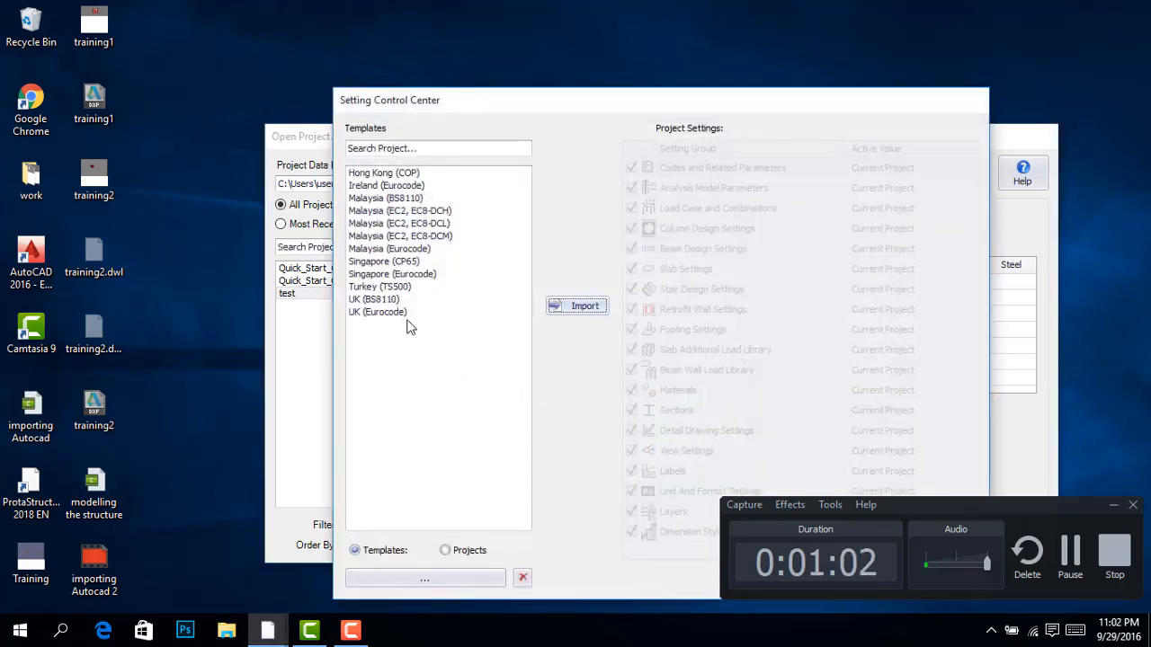
{"action": "left_click", "coordinate": [437, 300]}
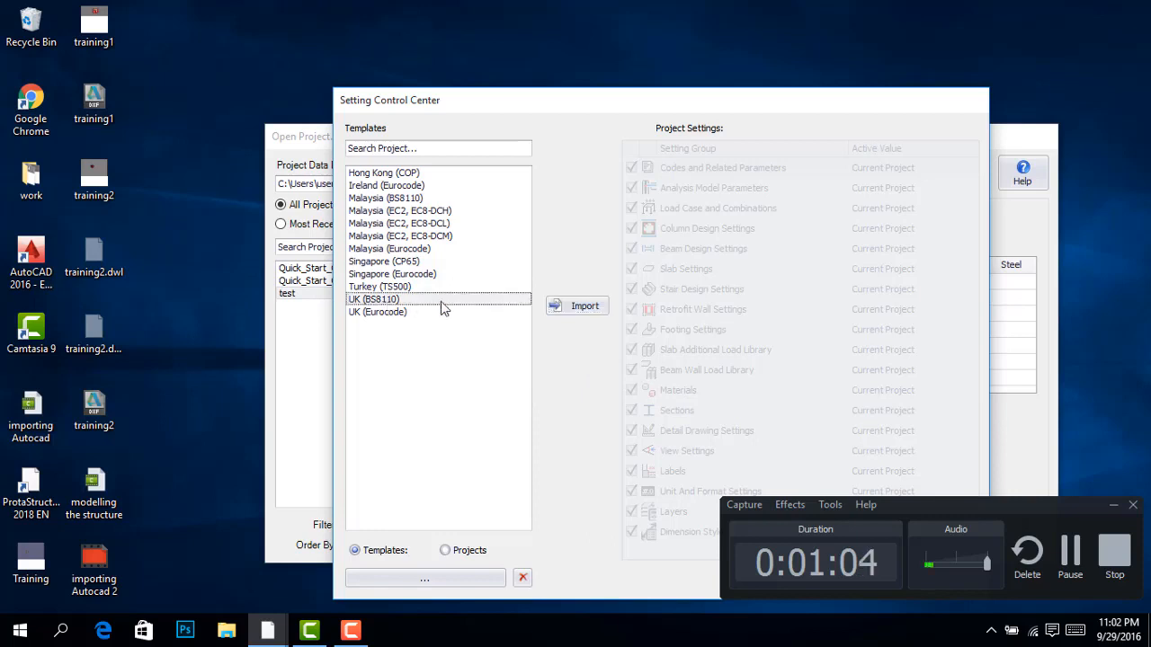
{"action": "left_click", "coordinate": [591, 315]}
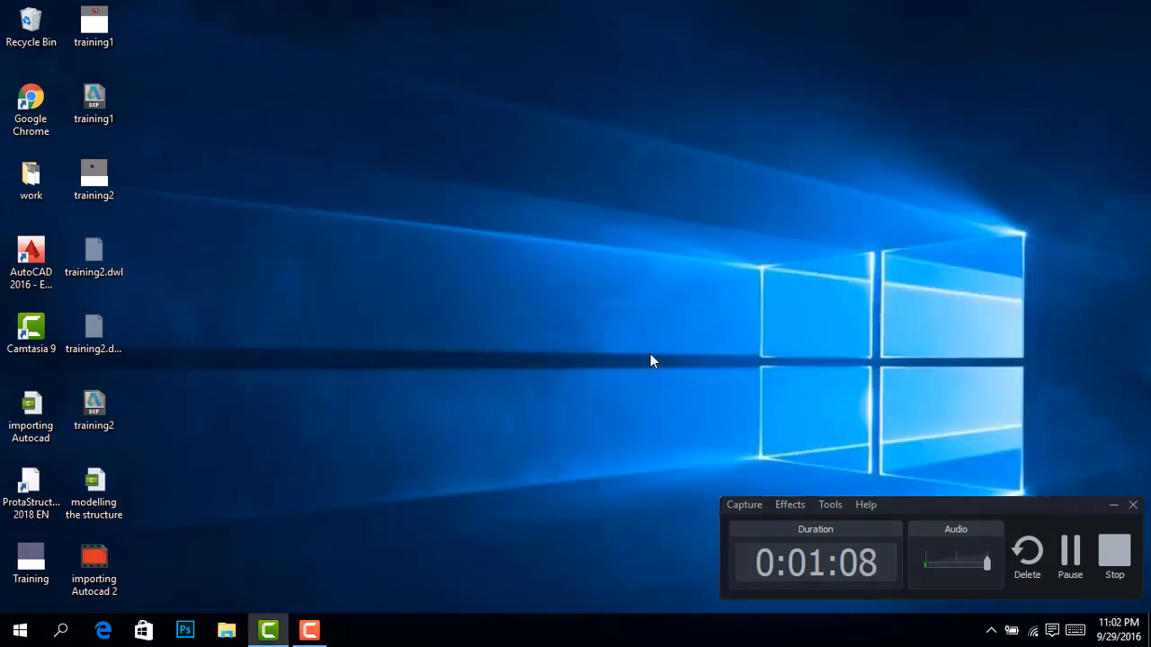
{"action": "left_click", "coordinate": [1070, 553]}
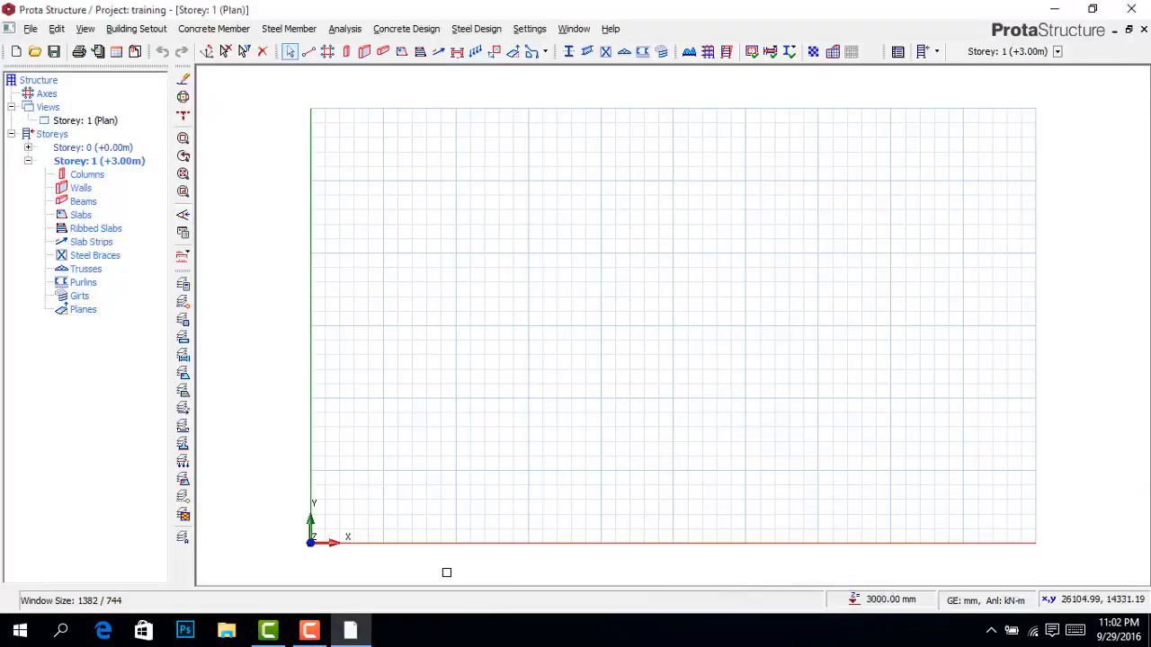
{"action": "left_click", "coordinate": [308, 633]}
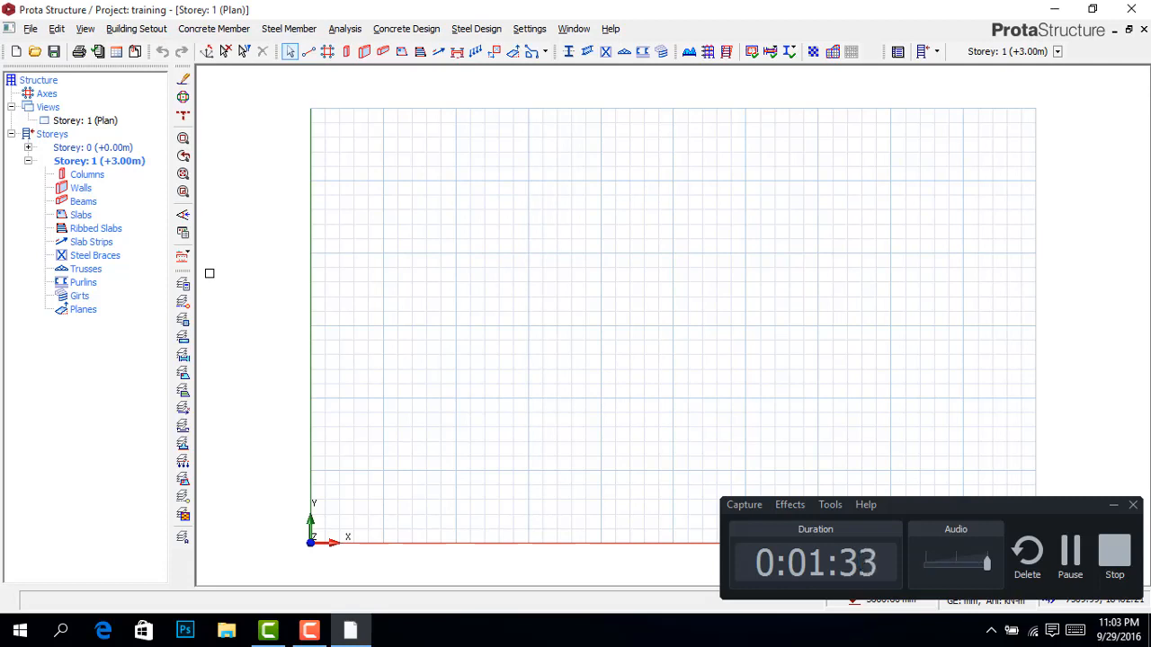
Step: Load training1.dxf from the Desktop as an external reference drawing, using mm units and displaying text entities
{"action": "left_click", "coordinate": [31, 29]}
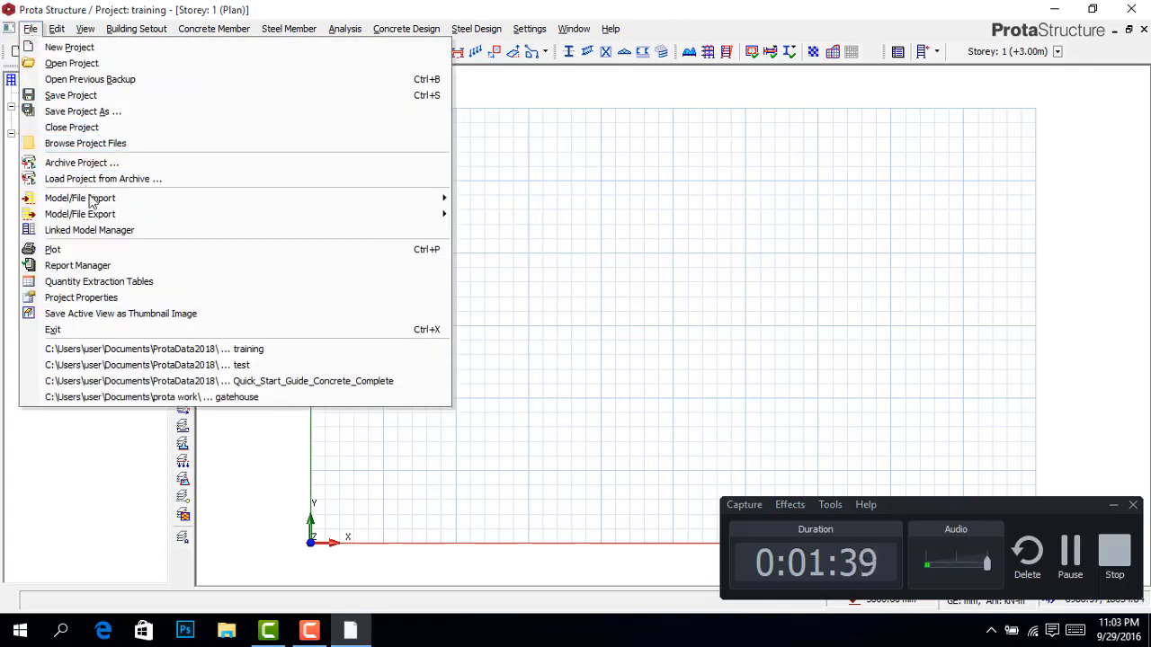
{"action": "mouse_move", "coordinate": [94, 200]}
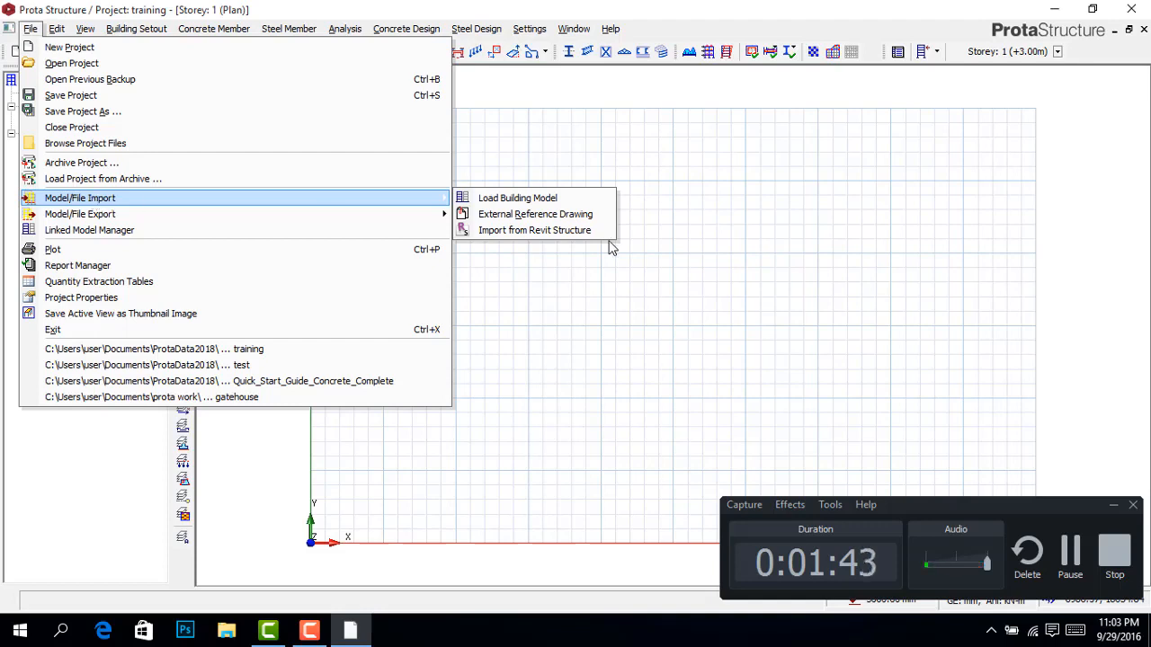
{"action": "left_click", "coordinate": [548, 219]}
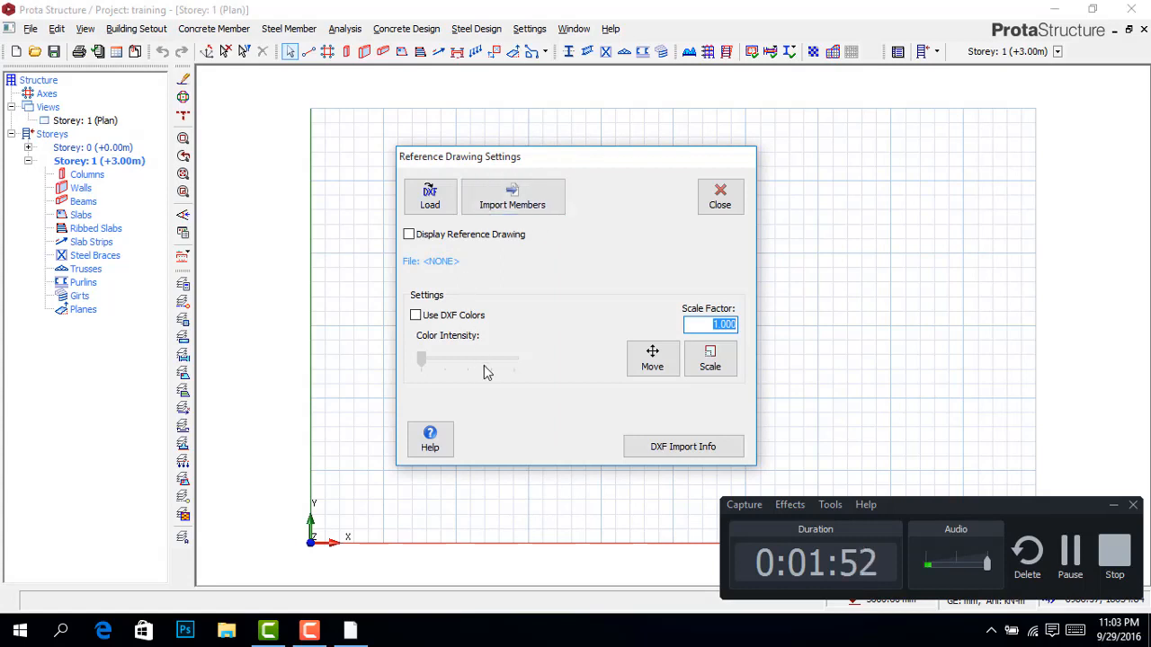
{"action": "left_click", "coordinate": [441, 203]}
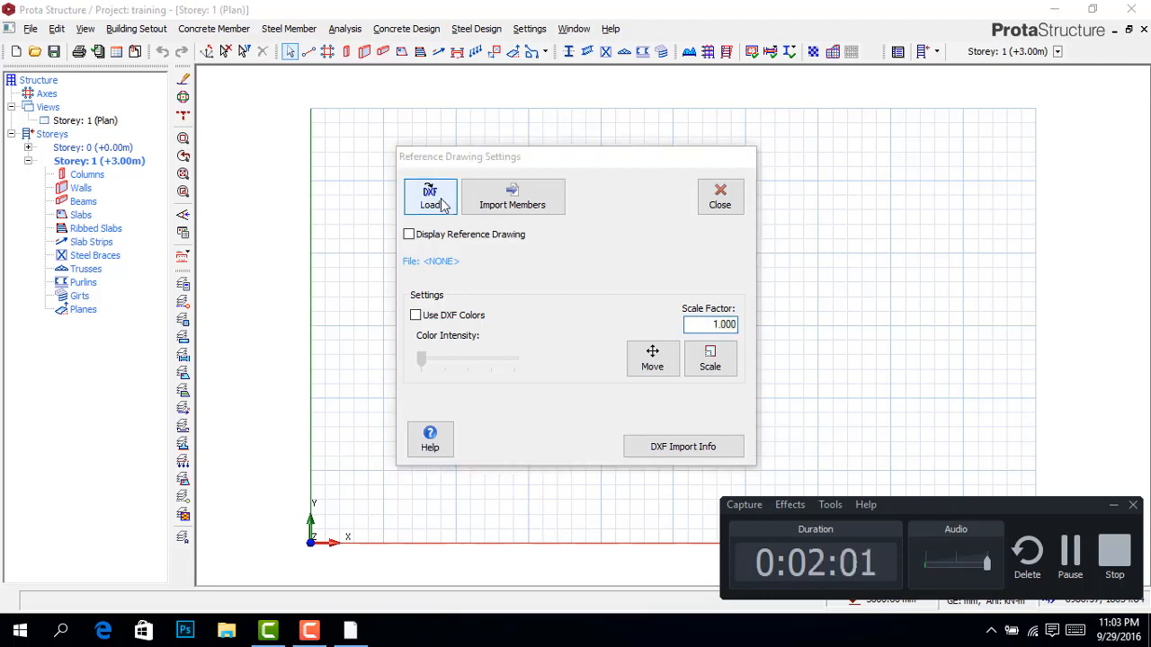
{"action": "left_click", "coordinate": [441, 203]}
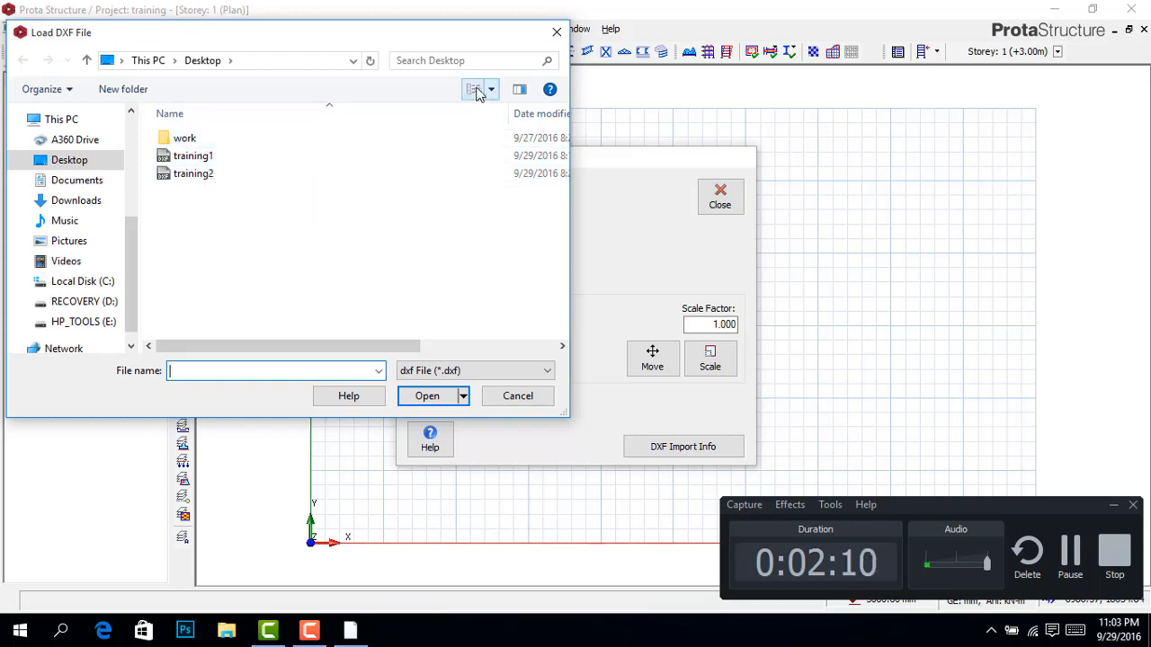
{"action": "left_click", "coordinate": [205, 157]}
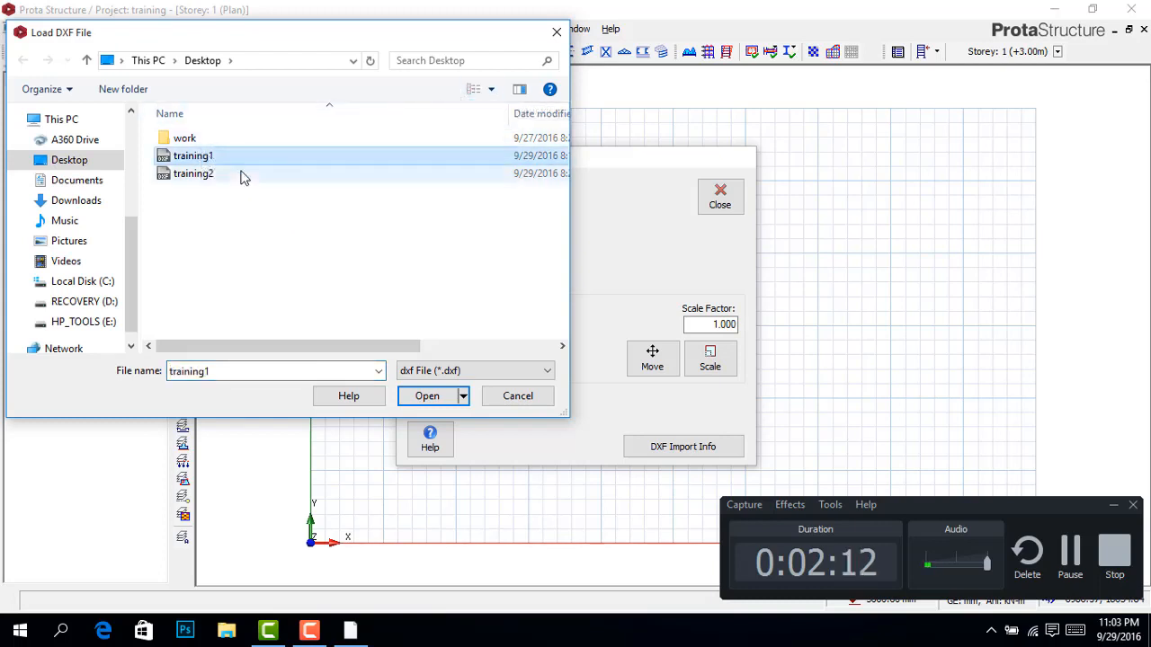
{"action": "left_click", "coordinate": [428, 396]}
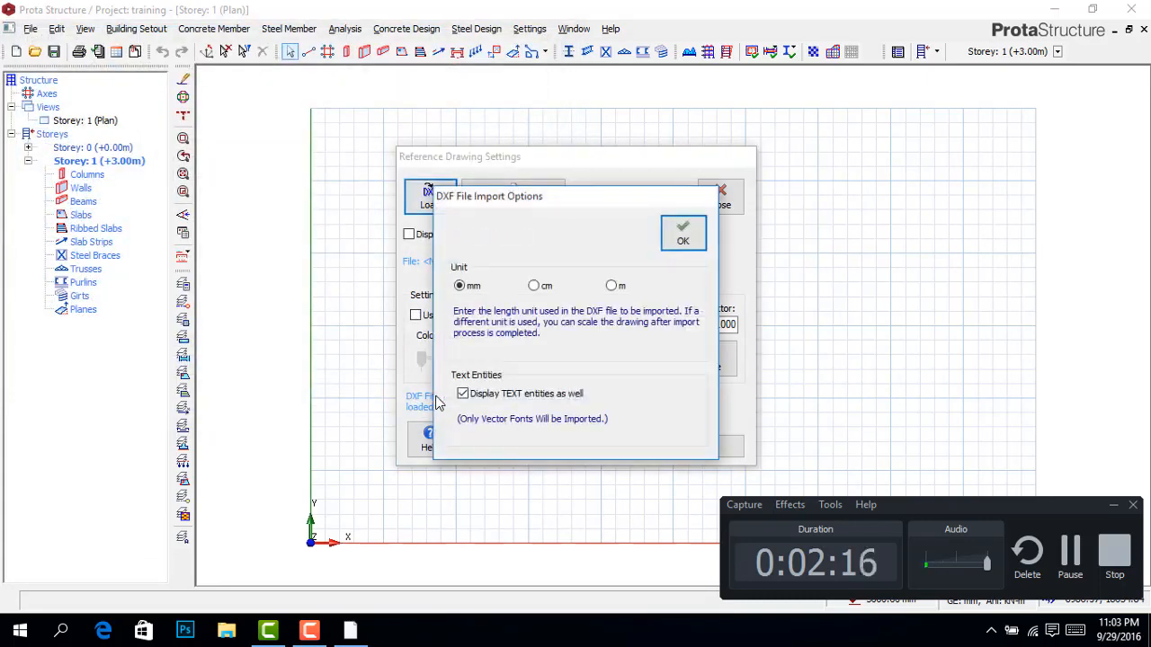
{"action": "left_click", "coordinate": [676, 239]}
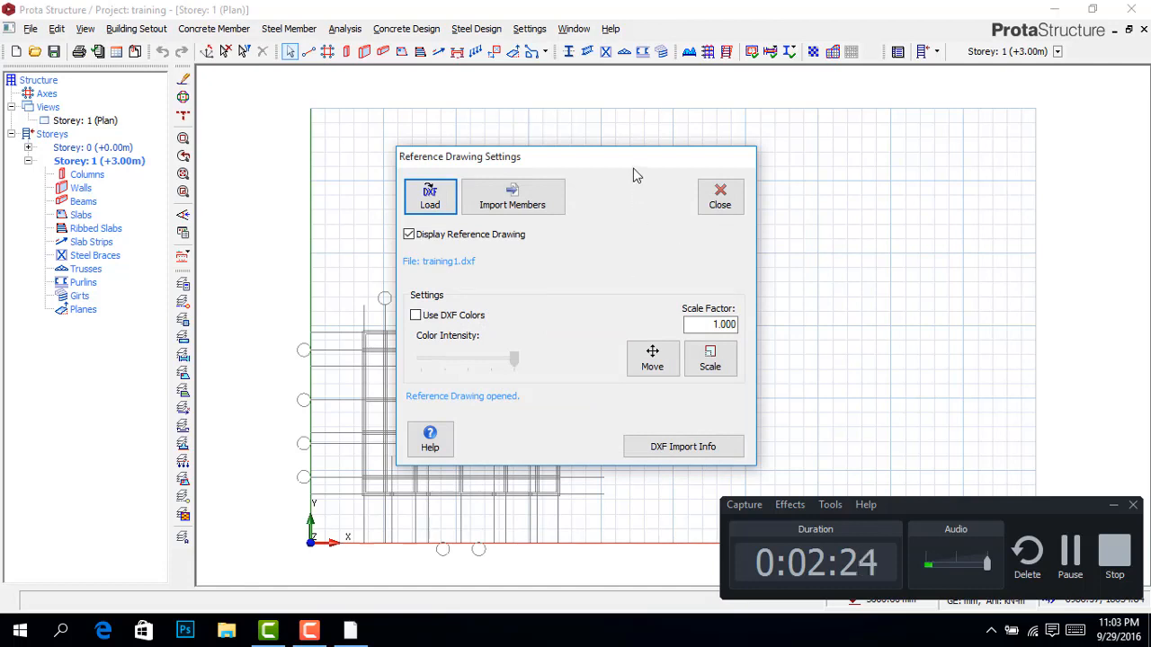
Step: Import axes from the AXIS layer in both directions and columns from the COL layer of the reference drawing
{"action": "left_click_drag", "start_coordinate": [633, 168], "coordinate": [868, 101]}
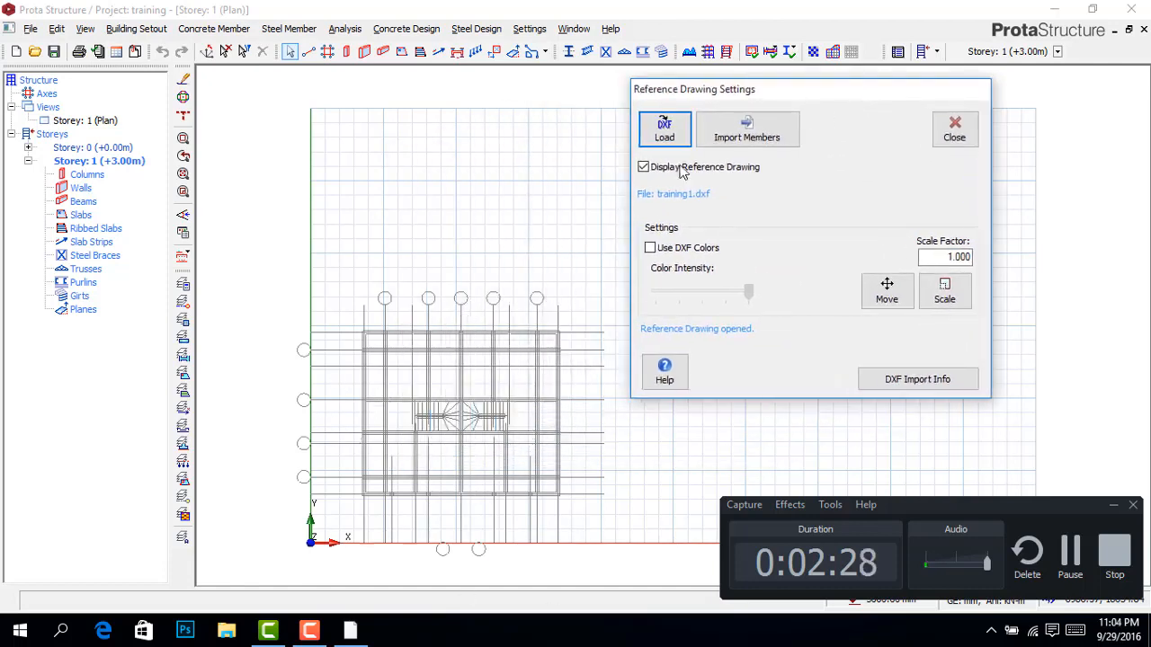
{"action": "left_click", "coordinate": [760, 135]}
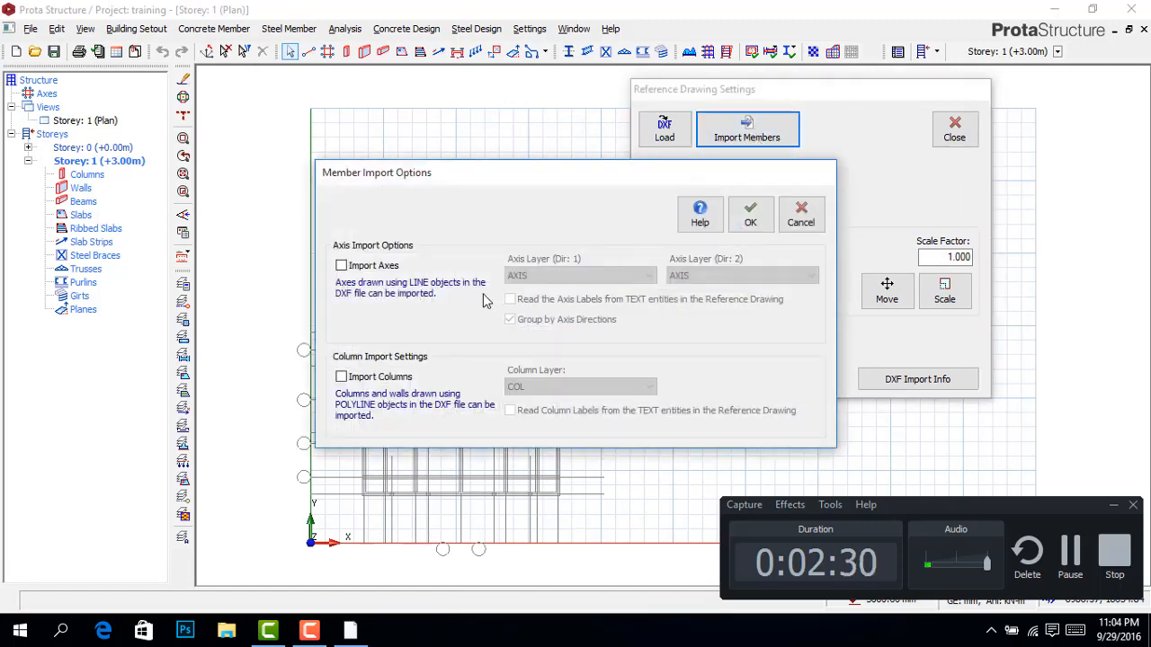
{"action": "left_click", "coordinate": [365, 268]}
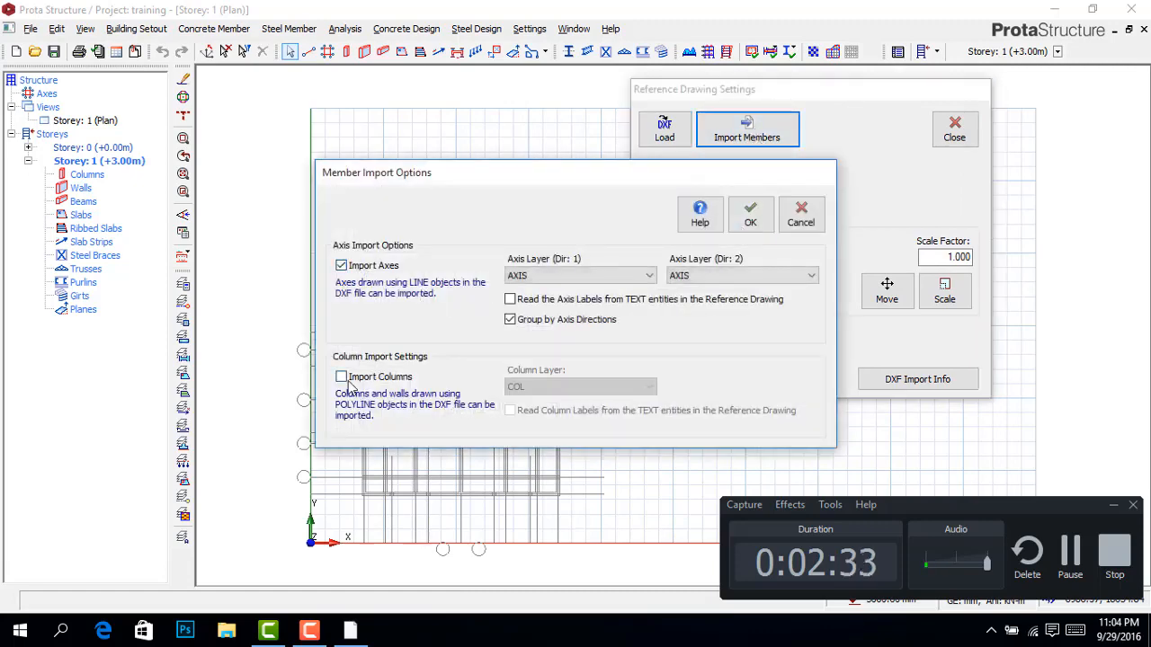
{"action": "left_click", "coordinate": [347, 379]}
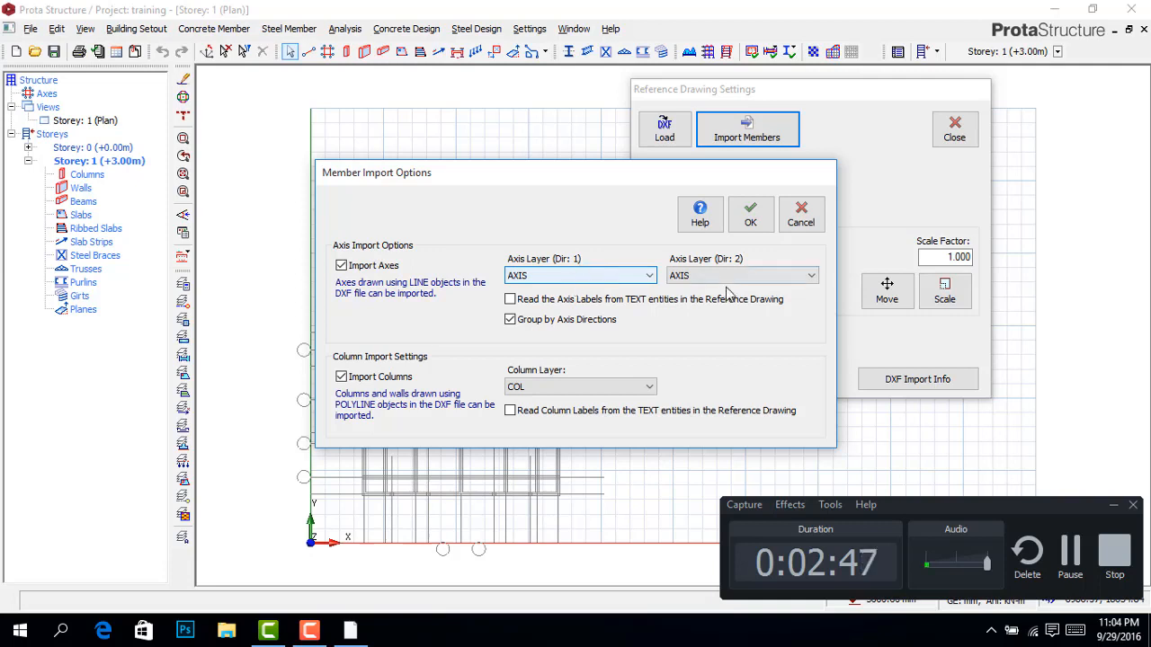
{"action": "left_click", "coordinate": [644, 275]}
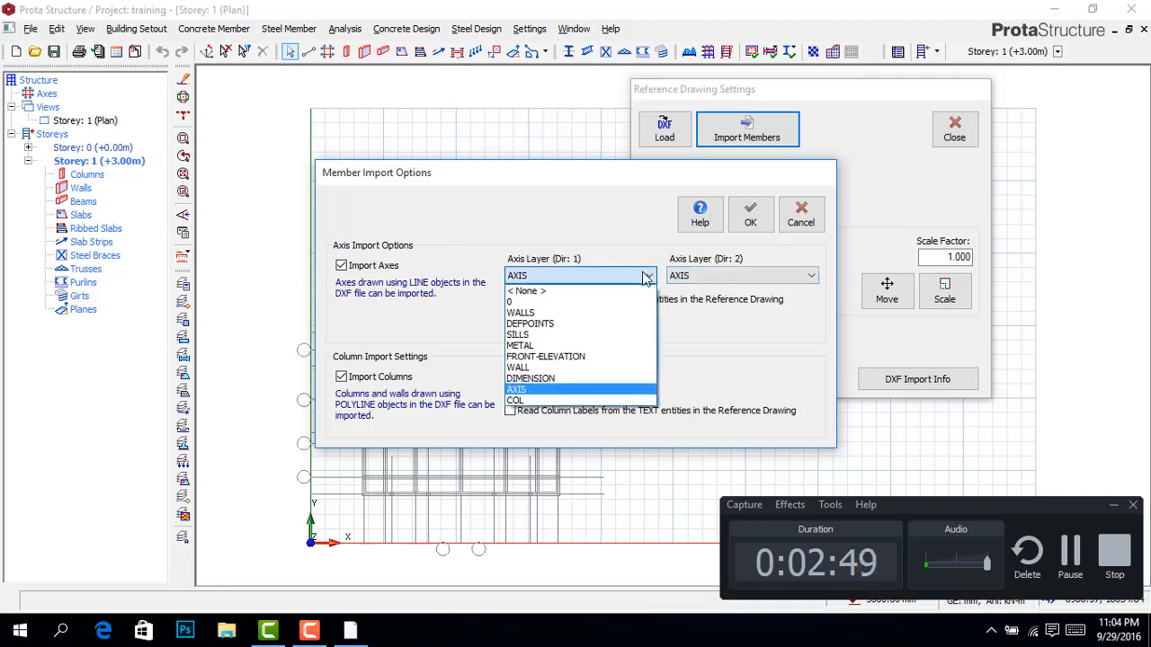
{"action": "left_click", "coordinate": [751, 325]}
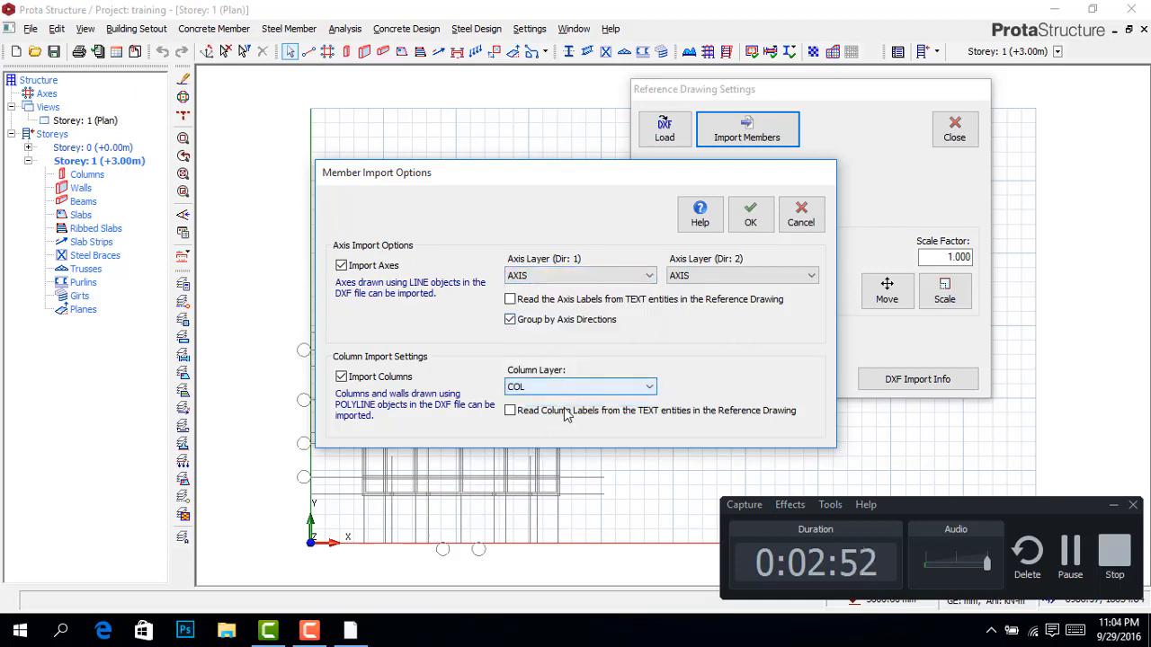
{"action": "left_click", "coordinate": [750, 216]}
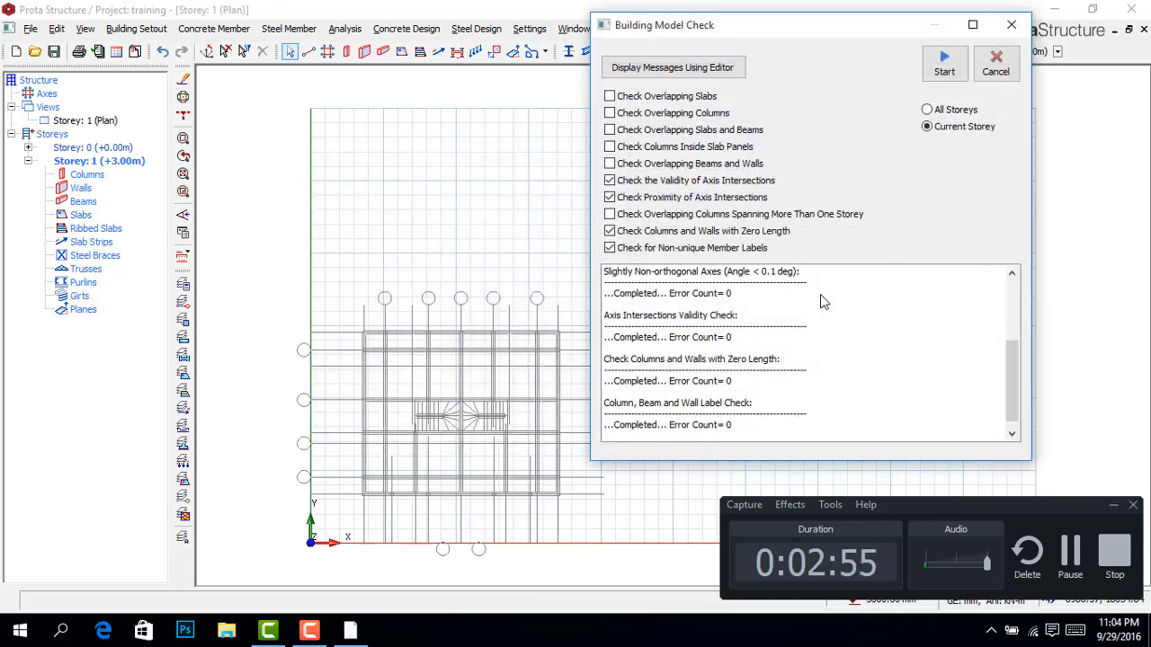
Step: Run the building model check on the current storey and close the reference drawing settings
{"action": "left_click", "coordinate": [944, 63]}
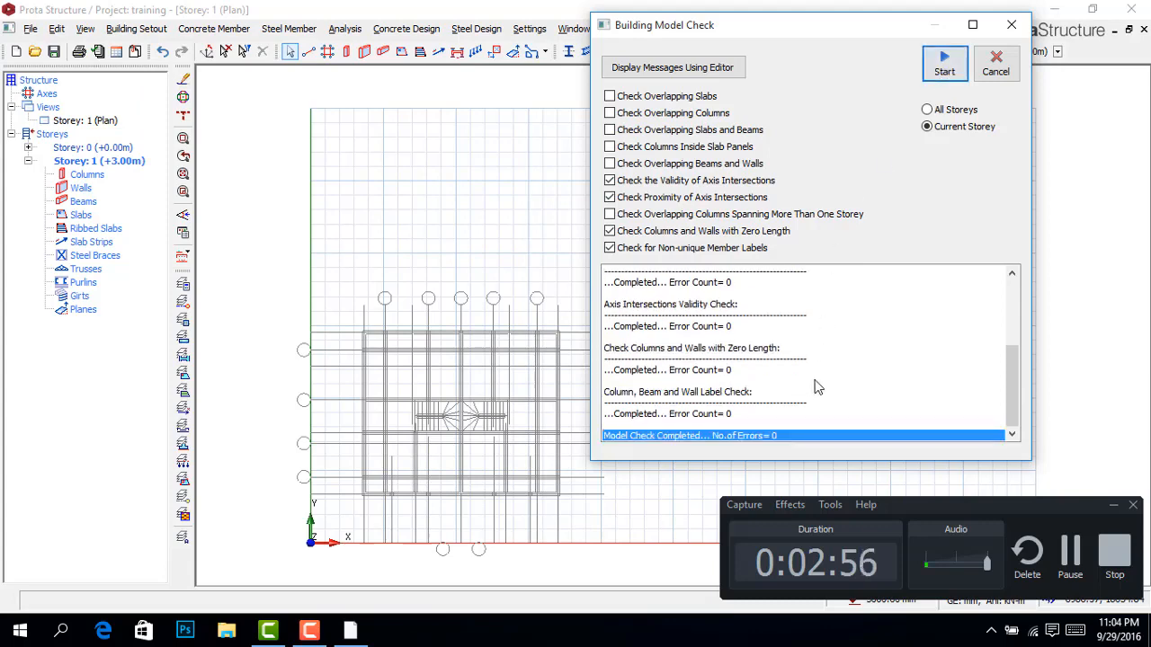
{"action": "left_click", "coordinate": [993, 65]}
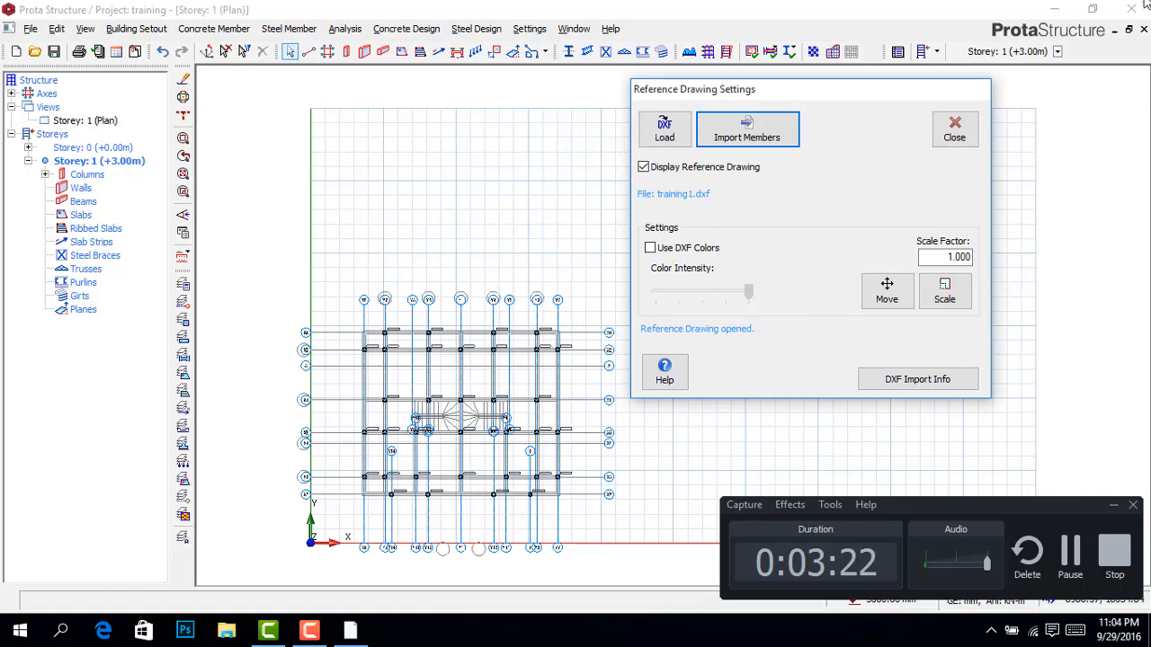
{"action": "left_click", "coordinate": [955, 129]}
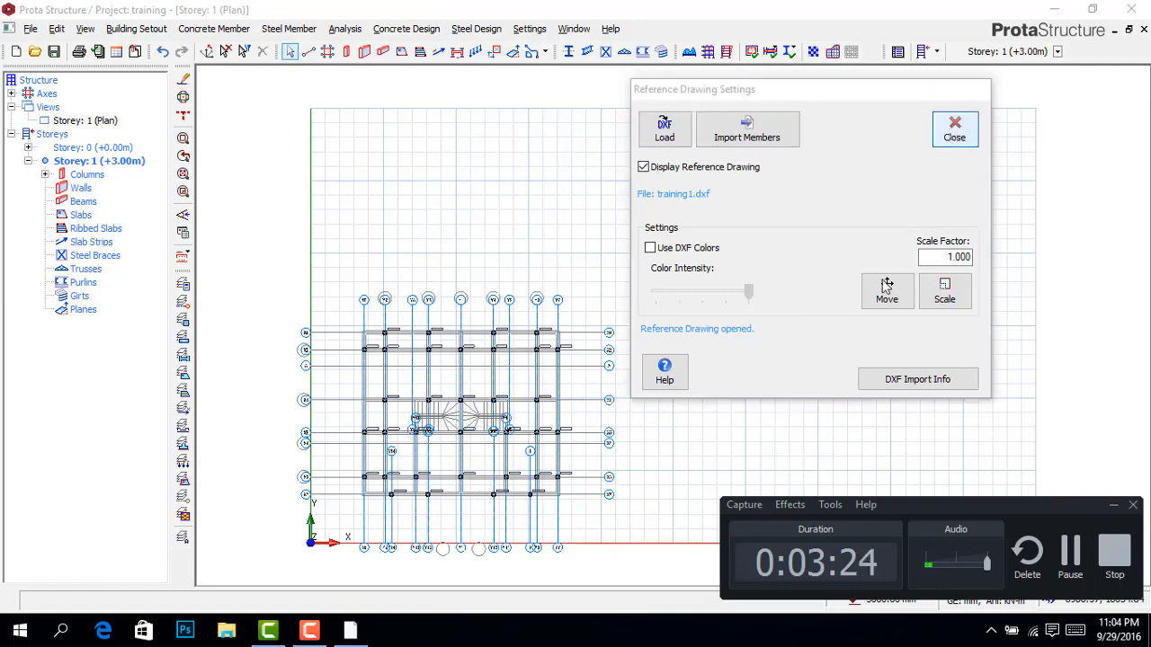
Step: Examine the imported axes and columns on the Storey 1 plan against the reference drawing
{"action": "scroll", "coordinate": [458, 490], "scroll_direction": "up", "scroll_amount": 4}
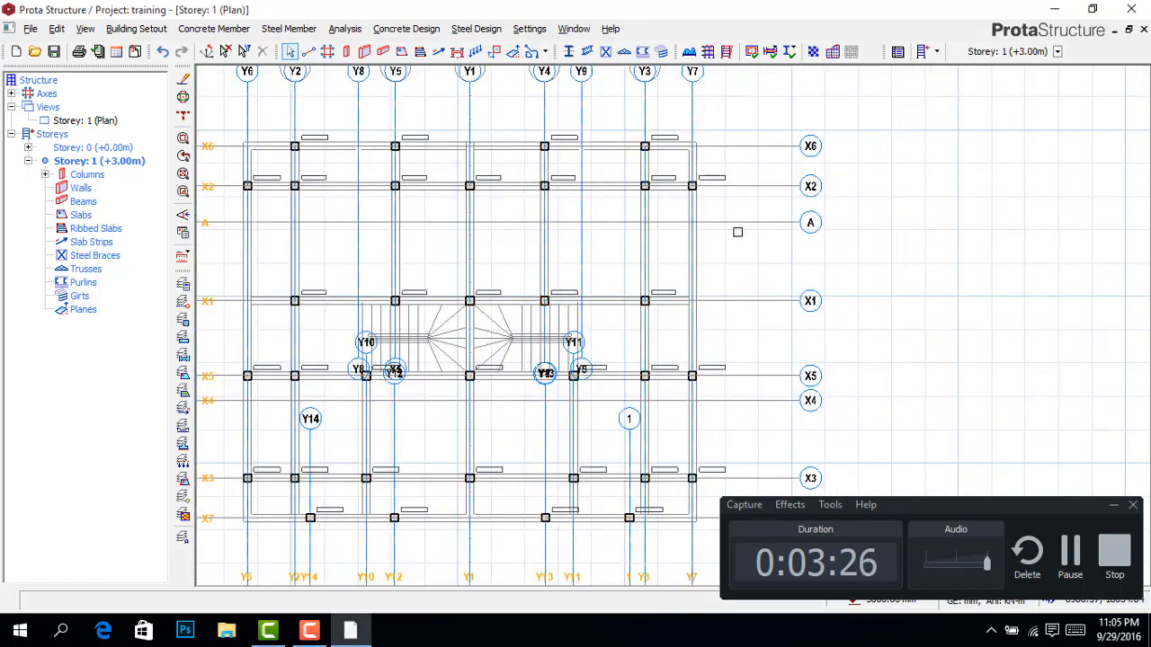
{"action": "scroll", "coordinate": [581, 192], "scroll_direction": "down", "scroll_amount": 2}
{"action": "scroll", "coordinate": [566, 204], "scroll_direction": "up", "scroll_amount": 3}
{"action": "scroll", "coordinate": [571, 201], "scroll_direction": "up", "scroll_amount": 1}
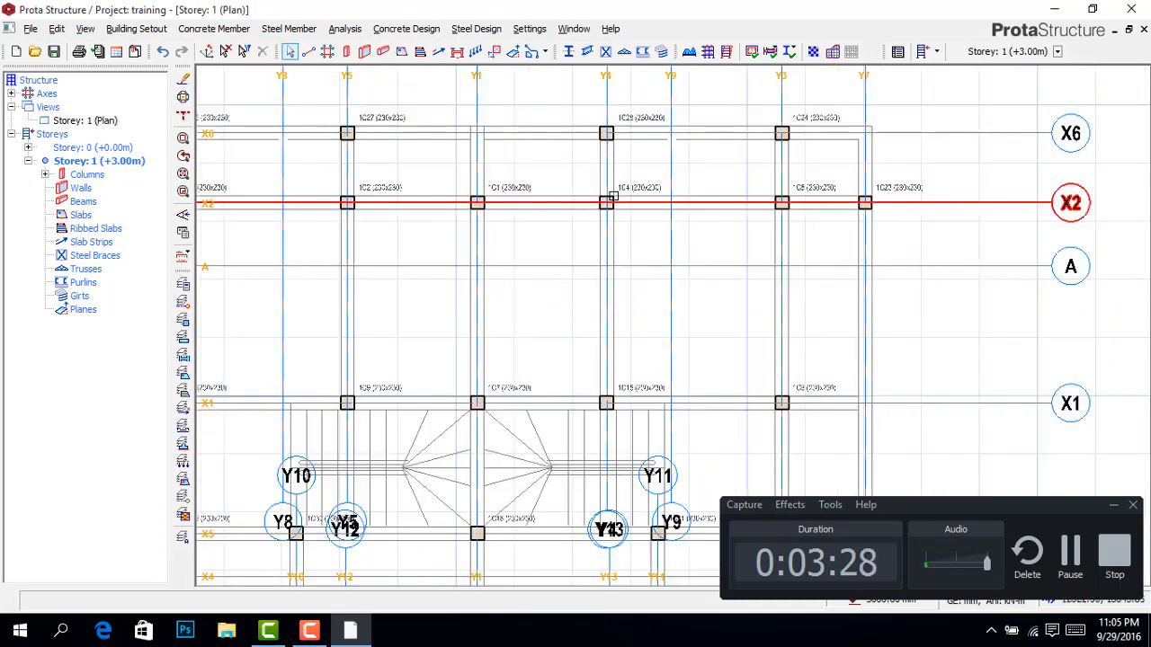
{"action": "scroll", "coordinate": [688, 189], "scroll_direction": "down", "scroll_amount": 3}
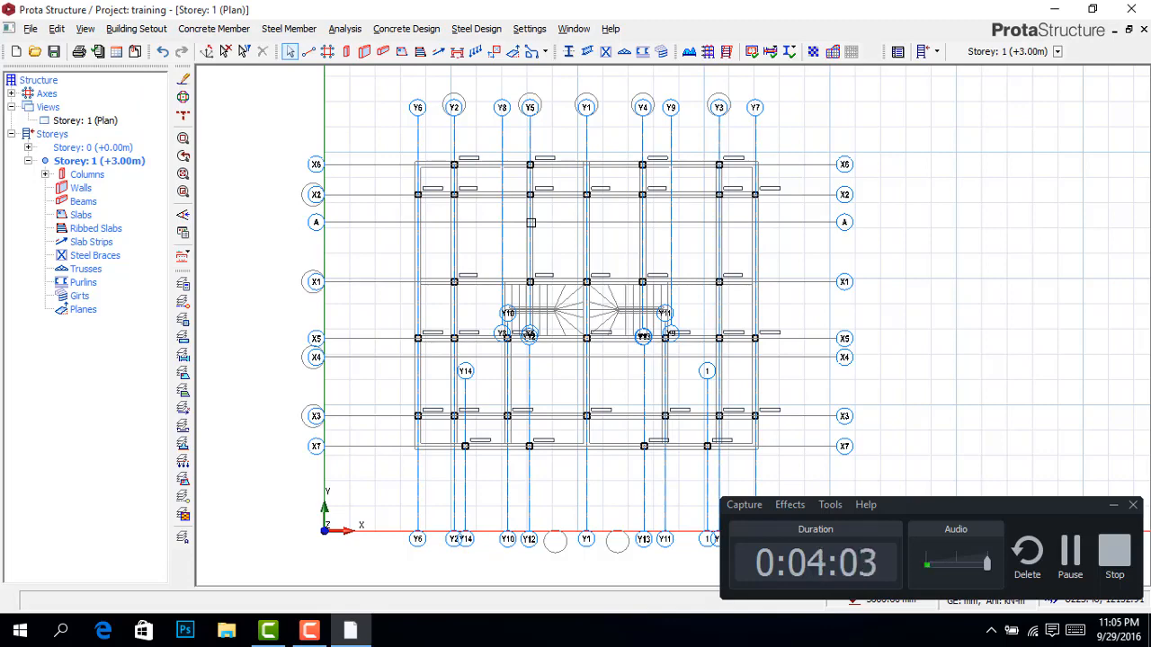
{"action": "scroll", "coordinate": [465, 159], "scroll_direction": "up", "scroll_amount": 2}
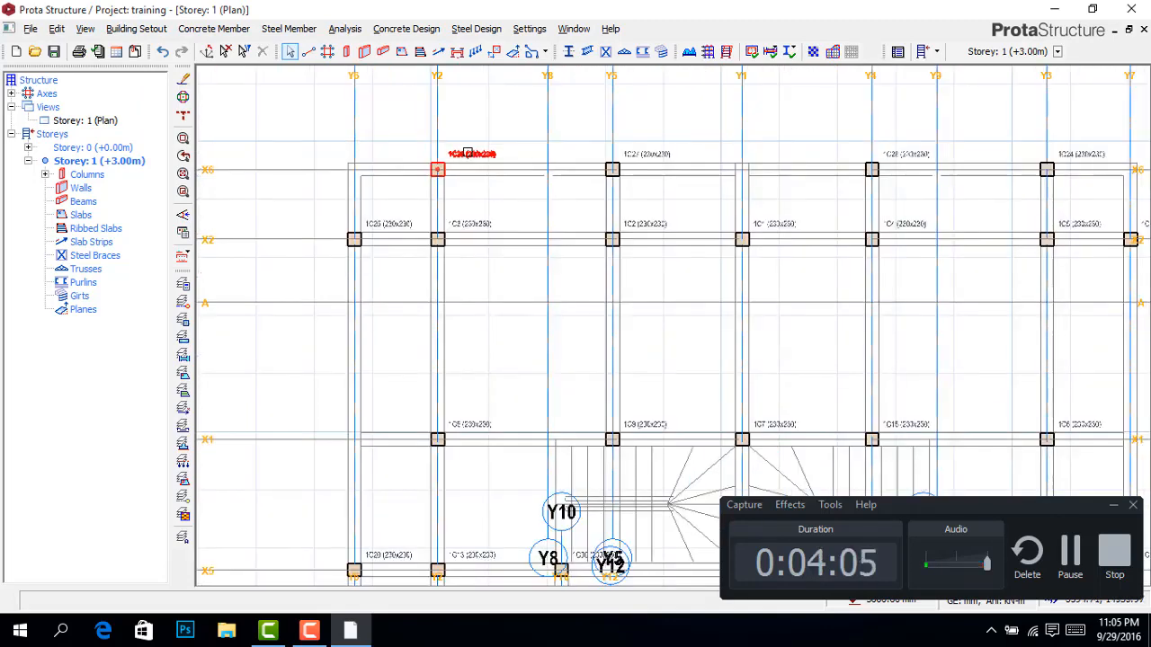
{"action": "scroll", "coordinate": [467, 154], "scroll_direction": "up", "scroll_amount": 1}
{"action": "scroll", "coordinate": [466, 166], "scroll_direction": "down", "scroll_amount": 3}
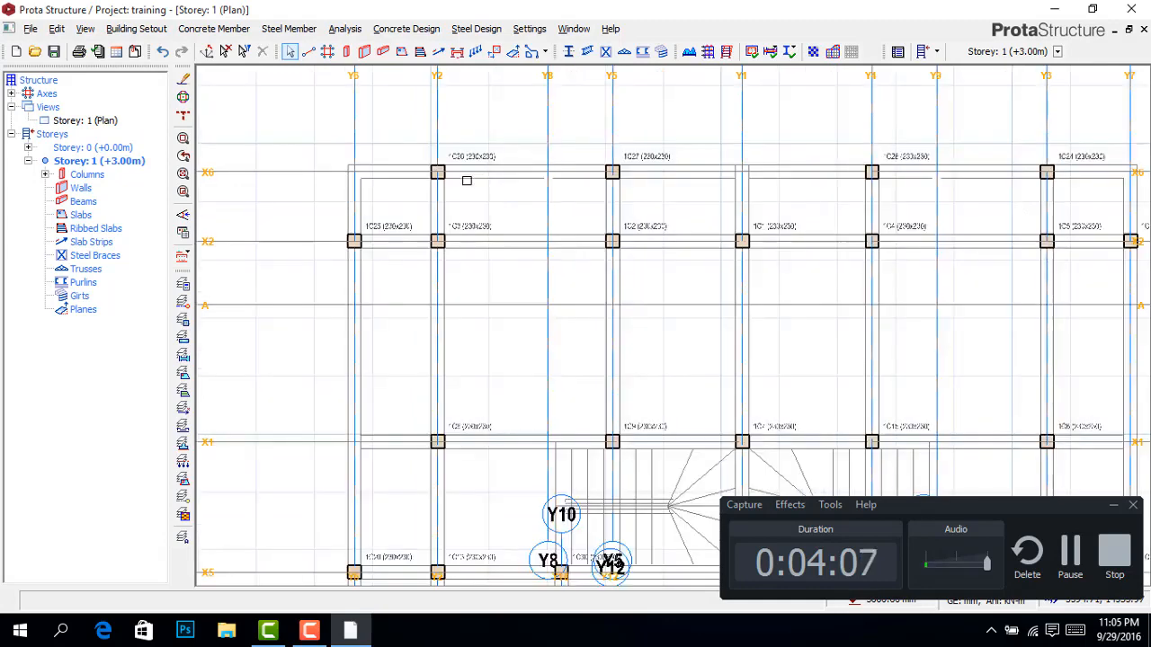
Step: Delete columns 1C26 and 1C27 on axis X6
{"action": "scroll", "coordinate": [462, 162], "scroll_direction": "up", "scroll_amount": 5}
{"action": "left_click", "coordinate": [465, 162]}
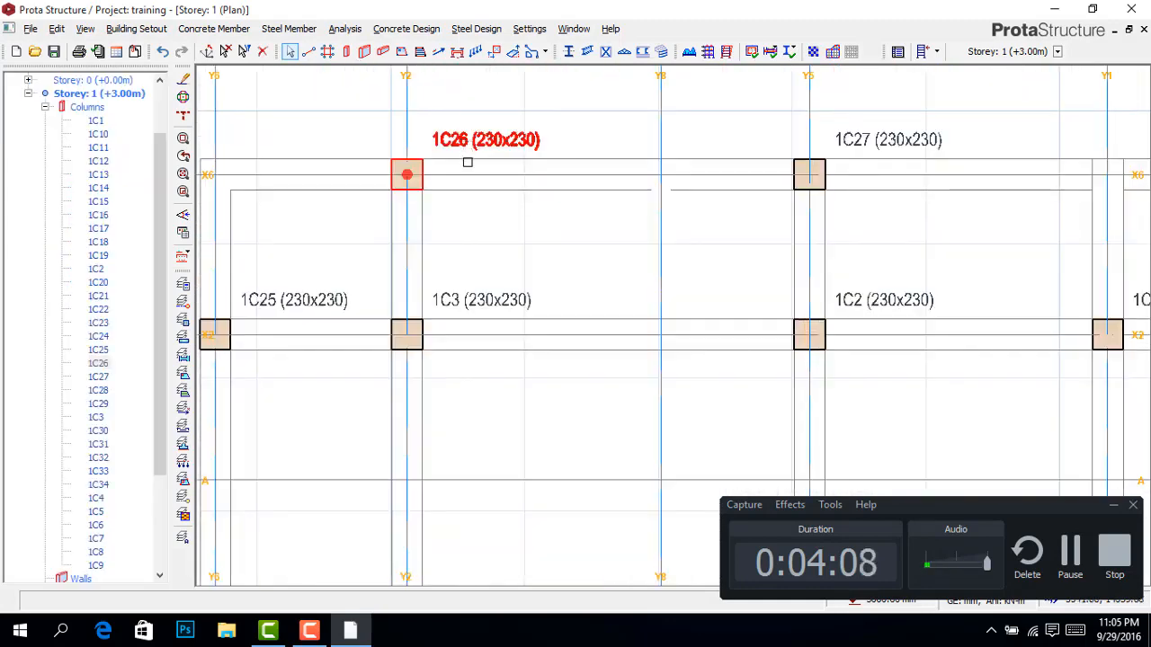
{"action": "key", "text": "Delete"}
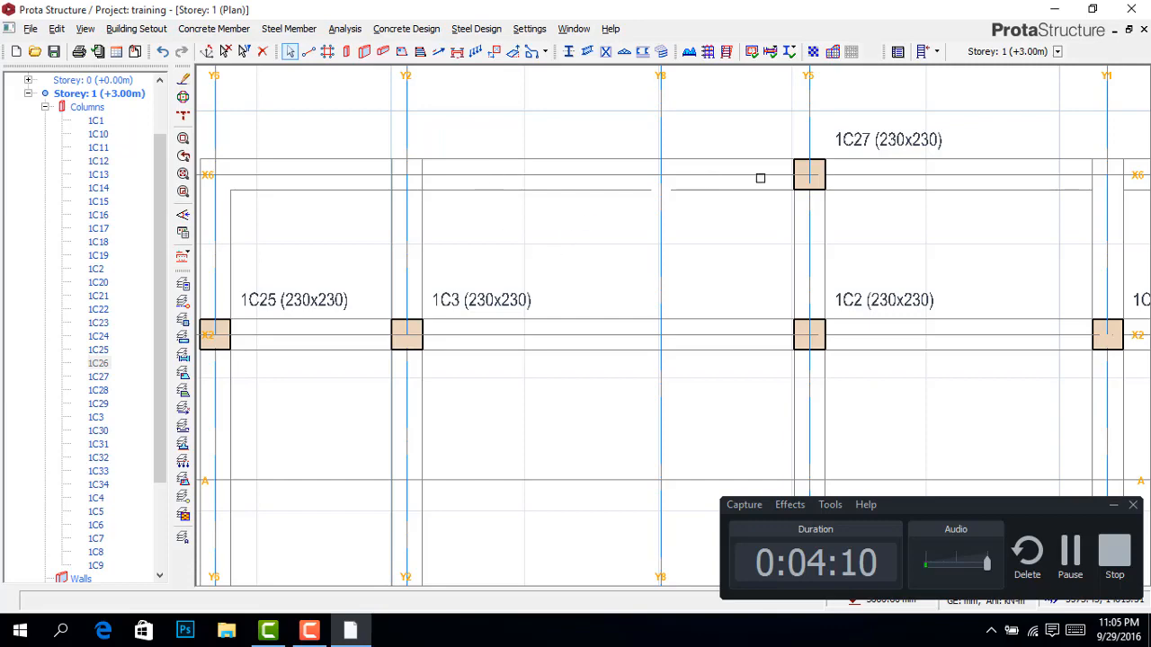
{"action": "scroll", "coordinate": [760, 178], "scroll_direction": "down", "scroll_amount": 1}
{"action": "left_click", "coordinate": [828, 169]}
{"action": "key", "text": "Delete"}
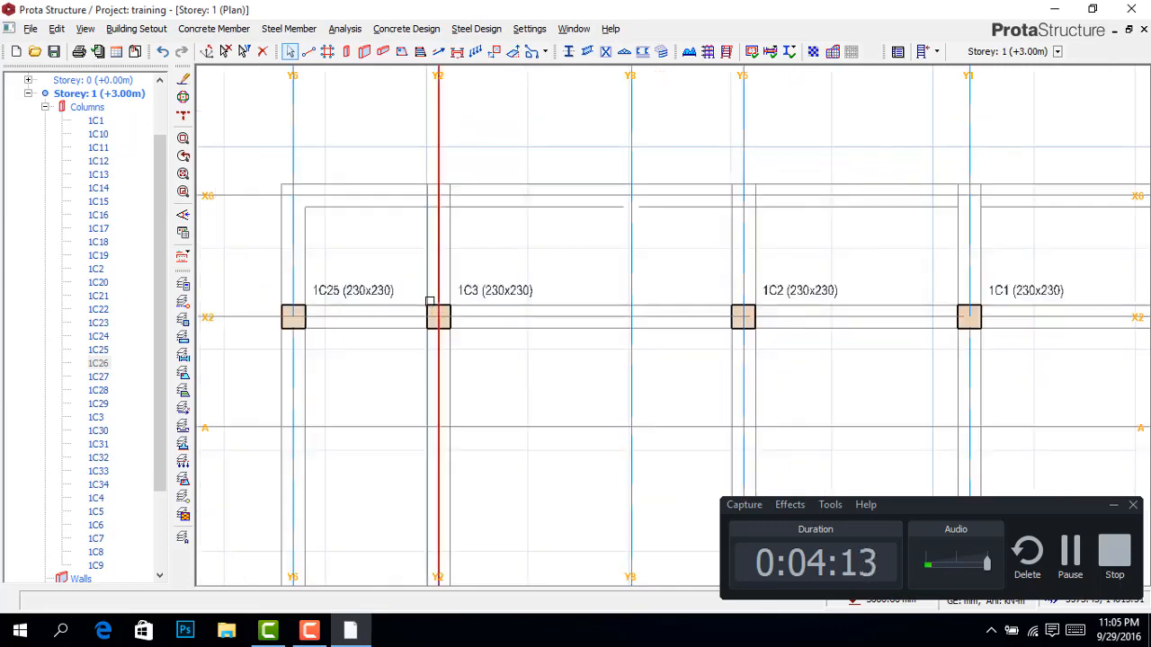
Step: Delete columns 1C28 and 1C24 on axis X6
{"action": "scroll", "coordinate": [511, 273], "scroll_direction": "down", "scroll_amount": 2}
{"action": "scroll", "coordinate": [796, 251], "scroll_direction": "up", "scroll_amount": 1}
{"action": "scroll", "coordinate": [796, 250], "scroll_direction": "up", "scroll_amount": 2}
{"action": "left_click", "coordinate": [722, 247]}
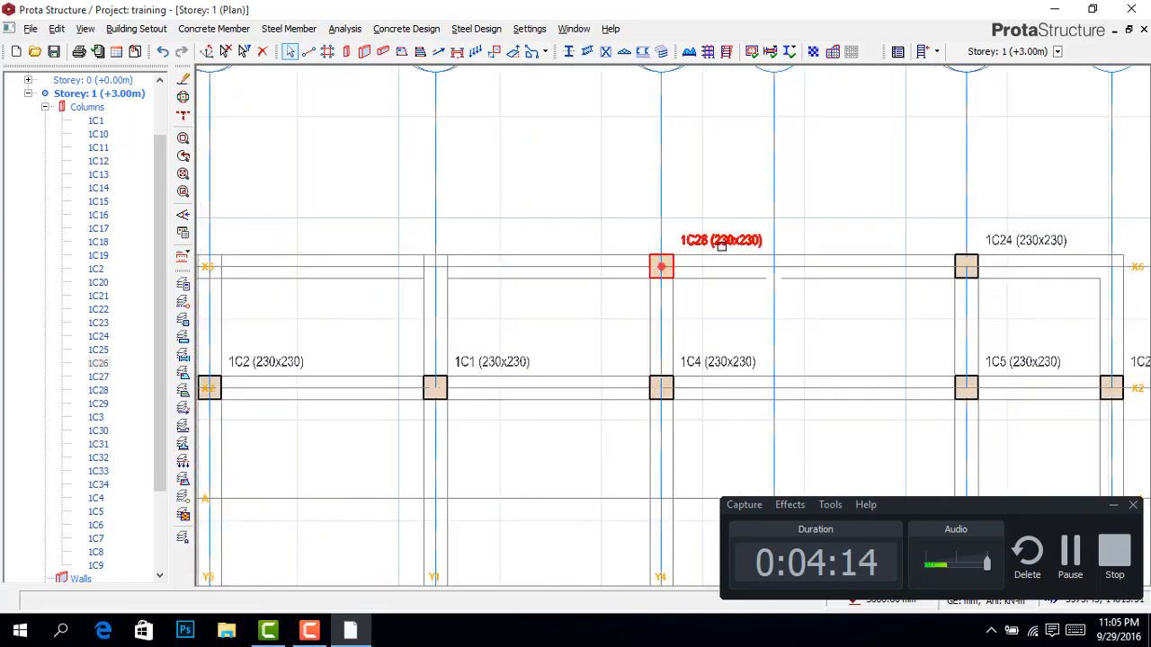
{"action": "key", "text": "Delete"}
{"action": "left_click", "coordinate": [1009, 242]}
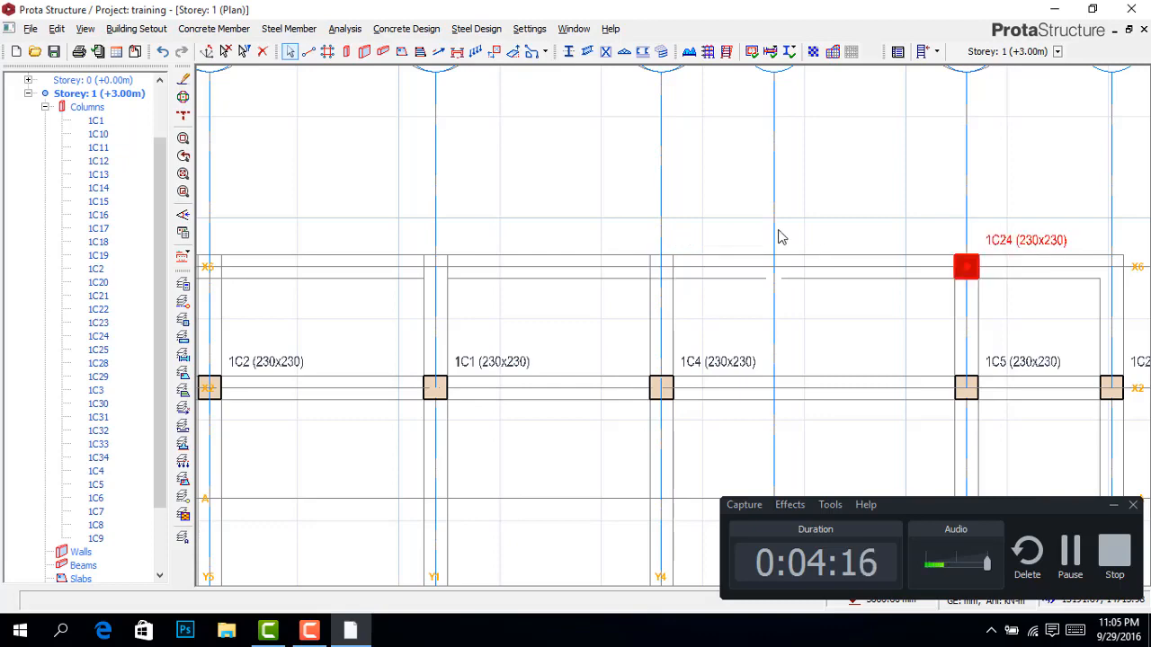
{"action": "key", "text": "Delete"}
Step: Delete the two outermost columns on axis X2, at its intersections with axes Y7 and Y6
{"action": "scroll", "coordinate": [773, 225], "scroll_direction": "down", "scroll_amount": 3}
{"action": "scroll", "coordinate": [851, 263], "scroll_direction": "up", "scroll_amount": 3}
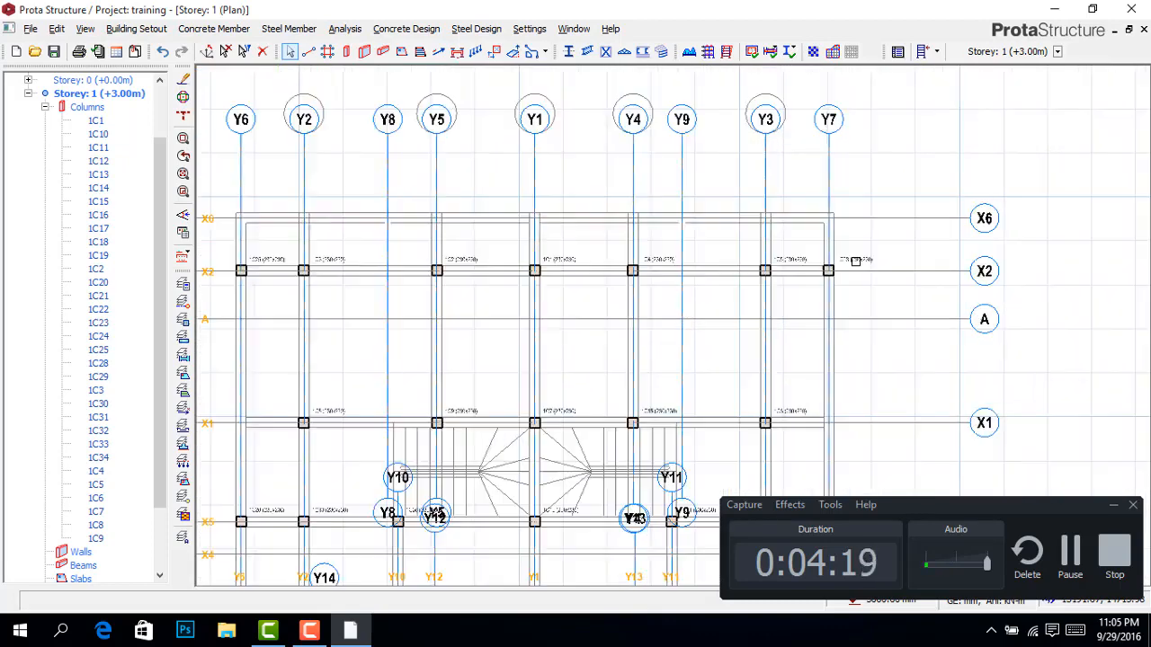
{"action": "left_click", "coordinate": [808, 275]}
{"action": "scroll", "coordinate": [858, 260], "scroll_direction": "down", "scroll_amount": 4}
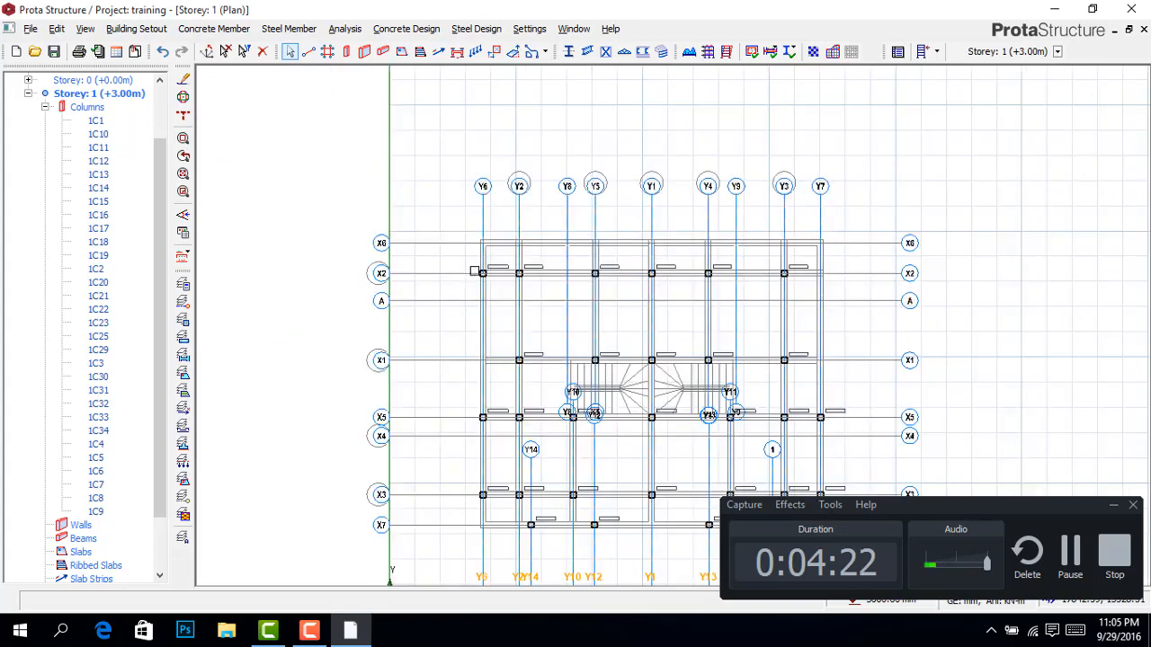
{"action": "scroll", "coordinate": [476, 272], "scroll_direction": "up", "scroll_amount": 3}
{"action": "left_click", "coordinate": [516, 259]}
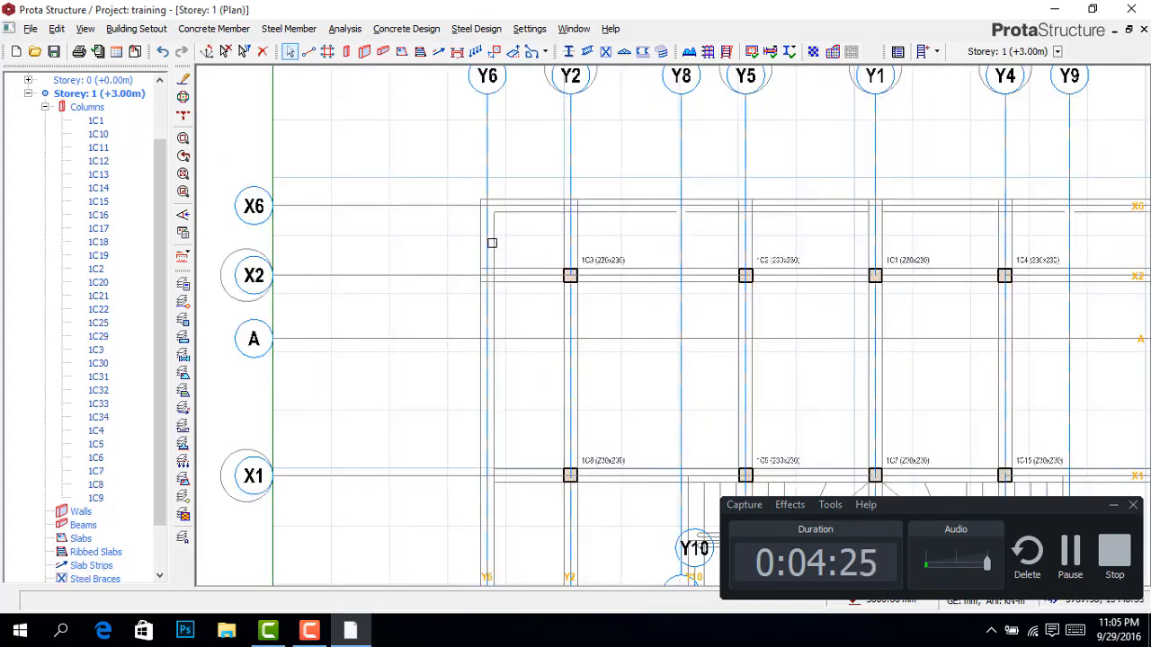
Step: Delete the columns on axis X5 at axes Y7, Y11 and Y10
{"action": "scroll", "coordinate": [488, 244], "scroll_direction": "down", "scroll_amount": 5}
{"action": "scroll", "coordinate": [774, 345], "scroll_direction": "up", "scroll_amount": 5}
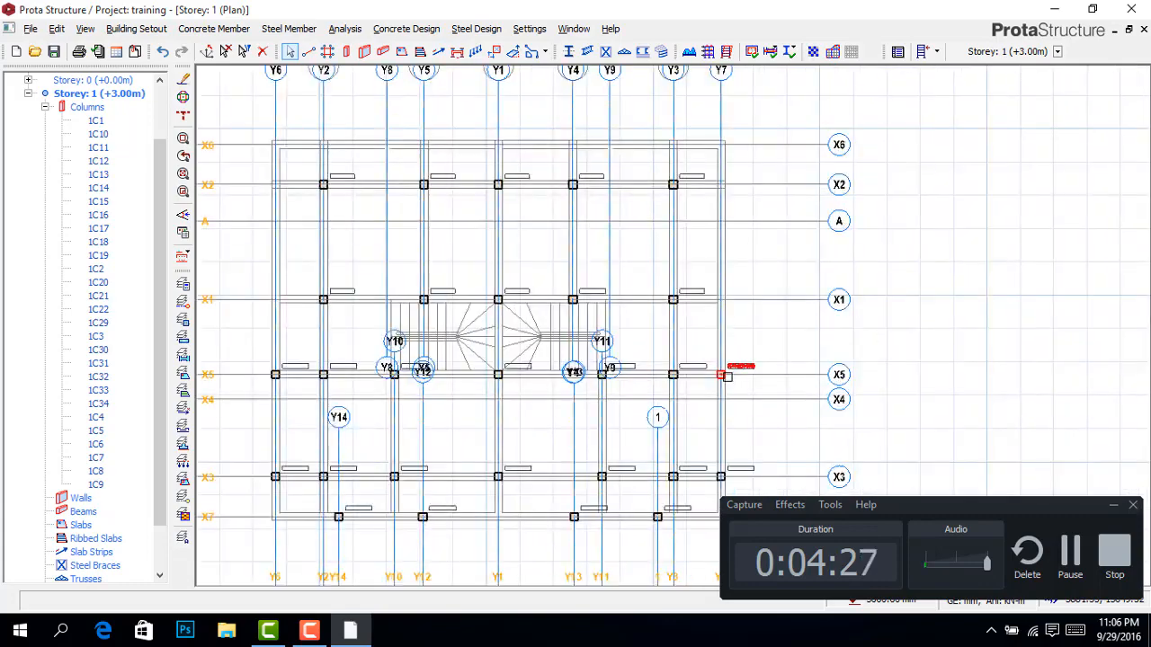
{"action": "scroll", "coordinate": [741, 273], "scroll_direction": "down", "scroll_amount": 5}
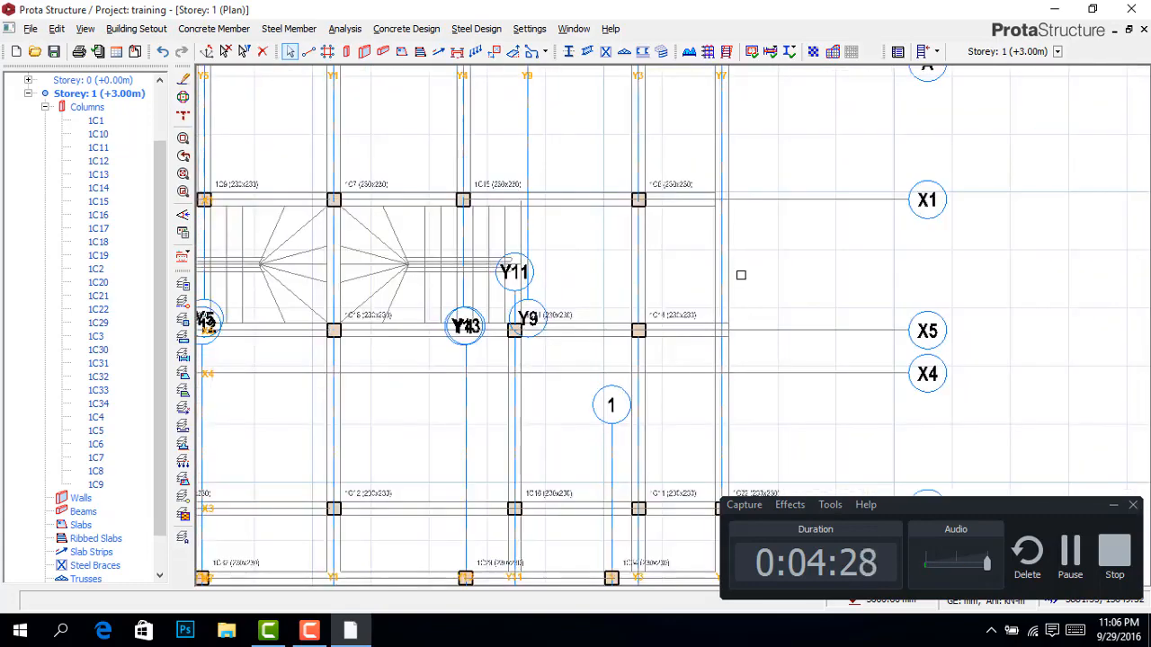
{"action": "scroll", "coordinate": [654, 292], "scroll_direction": "up", "scroll_amount": 5}
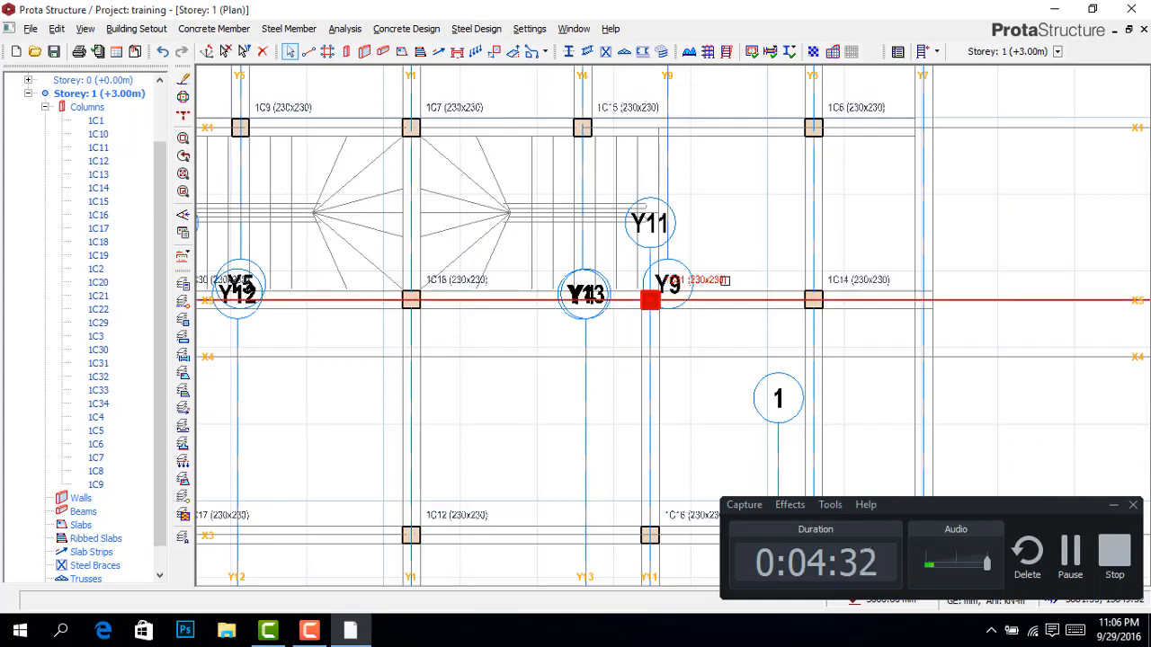
{"action": "scroll", "coordinate": [725, 296], "scroll_direction": "down", "scroll_amount": 5}
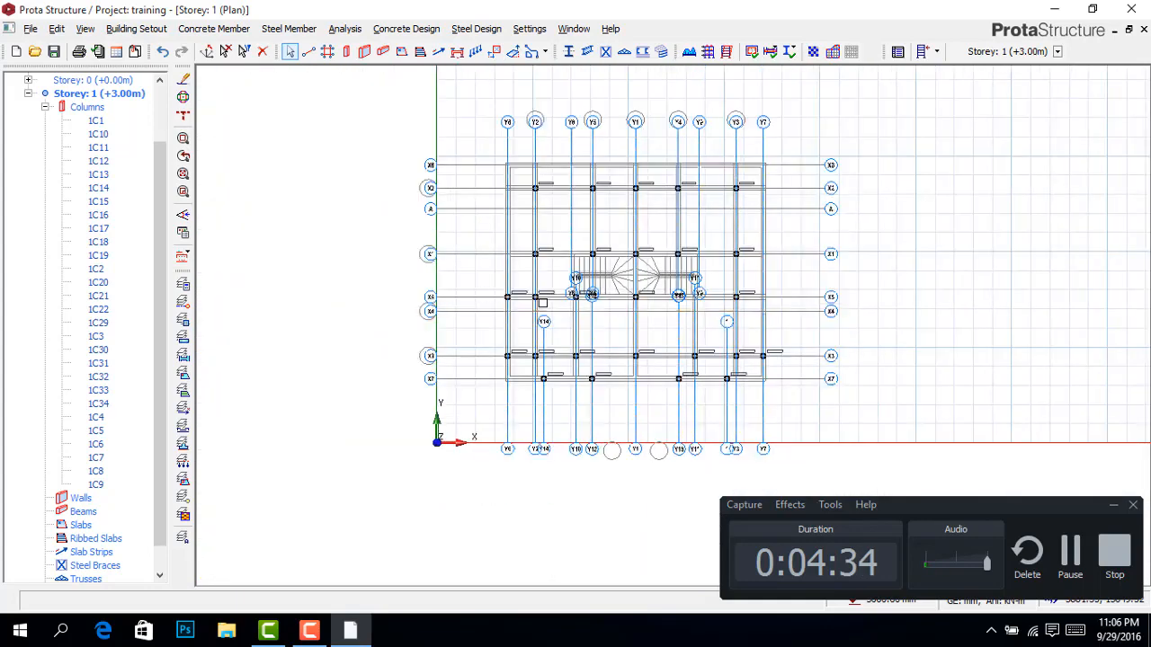
{"action": "scroll", "coordinate": [630, 295], "scroll_direction": "up", "scroll_amount": 5}
{"action": "scroll", "coordinate": [640, 288], "scroll_direction": "up", "scroll_amount": 2}
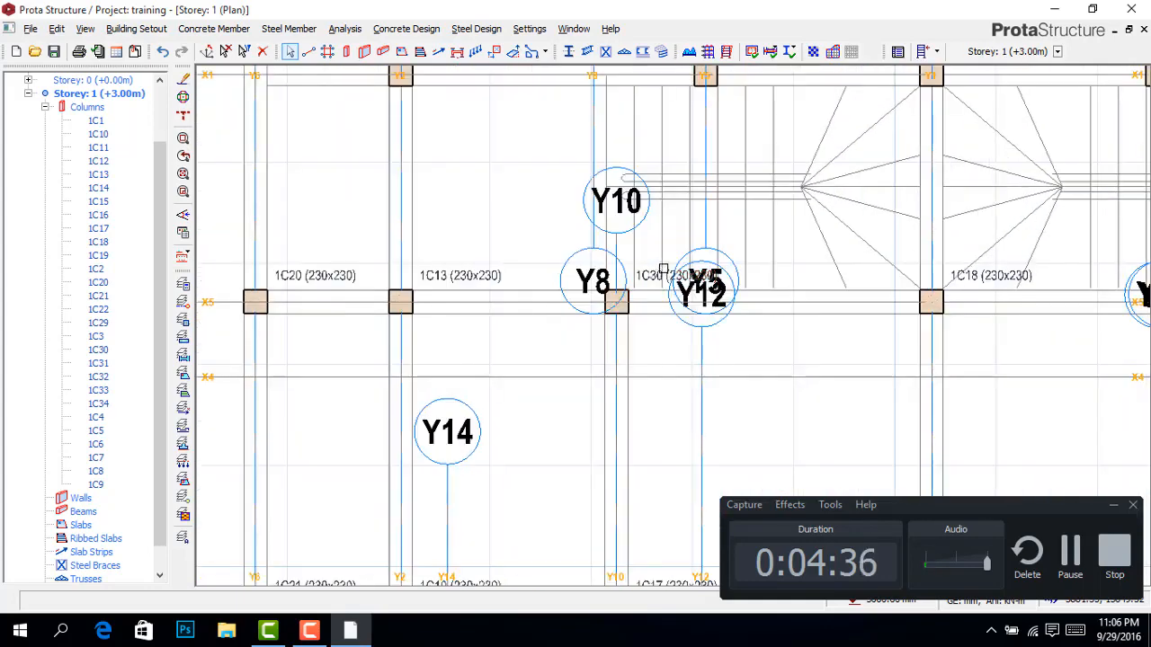
{"action": "scroll", "coordinate": [739, 258], "scroll_direction": "down", "scroll_amount": 3}
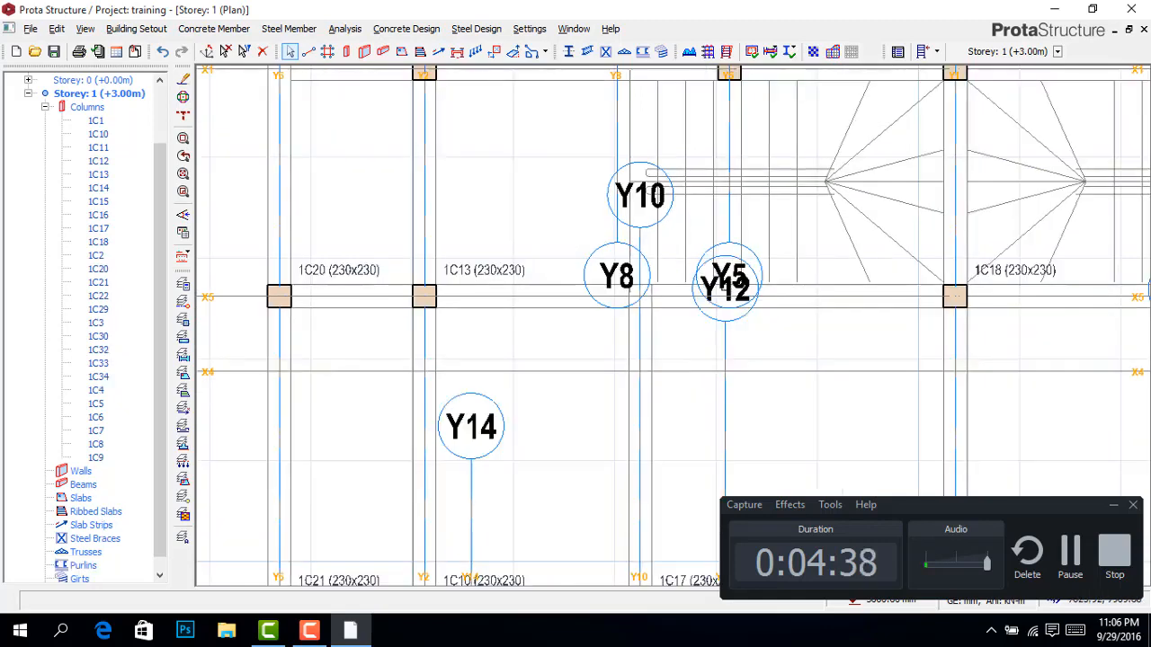
Step: Delete the two columns on axis Y6, 1C20 at axis X5 and 1C21 at axis X3
{"action": "left_click", "coordinate": [503, 268]}
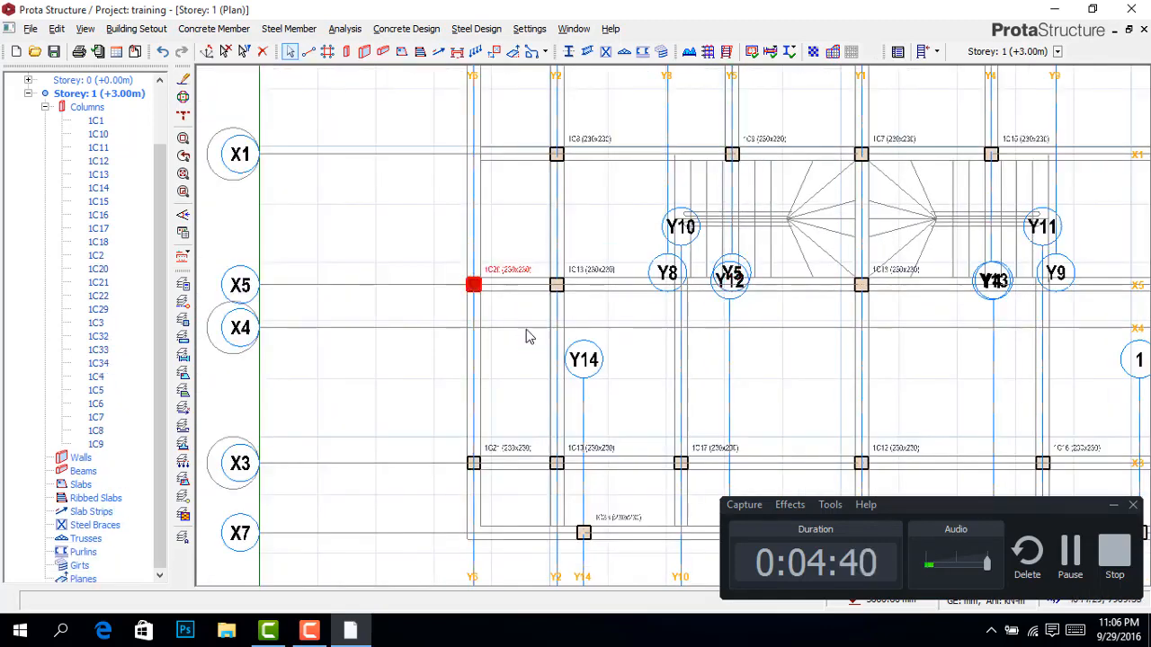
{"action": "scroll", "coordinate": [525, 302], "scroll_direction": "down", "scroll_amount": 2}
{"action": "scroll", "coordinate": [517, 386], "scroll_direction": "up", "scroll_amount": 3}
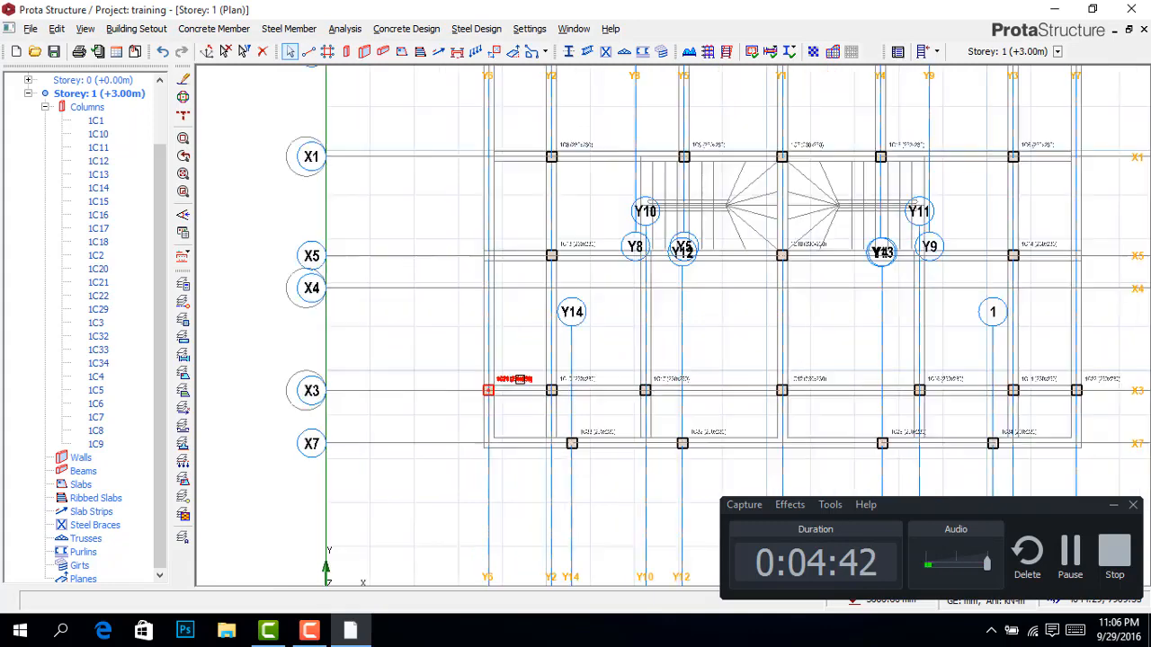
{"action": "key", "text": "Delete"}
{"action": "scroll", "coordinate": [522, 342], "scroll_direction": "down", "scroll_amount": 1}
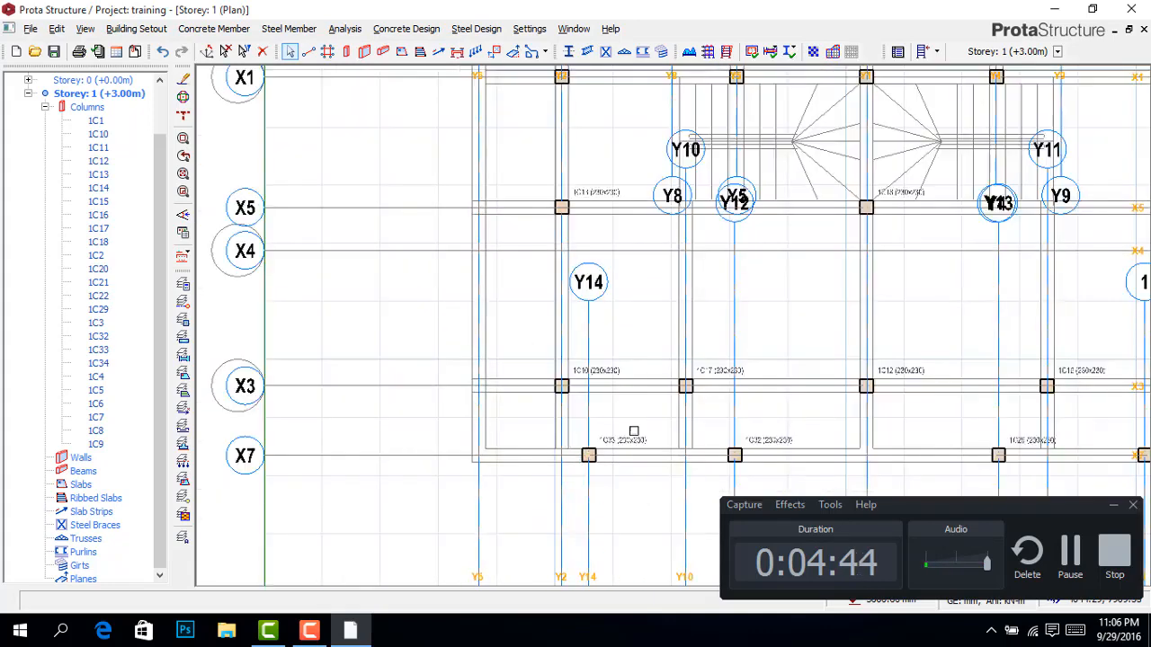
Step: Delete columns 1C33 and 1C32 on axis X7
{"action": "scroll", "coordinate": [634, 442], "scroll_direction": "up", "scroll_amount": 1}
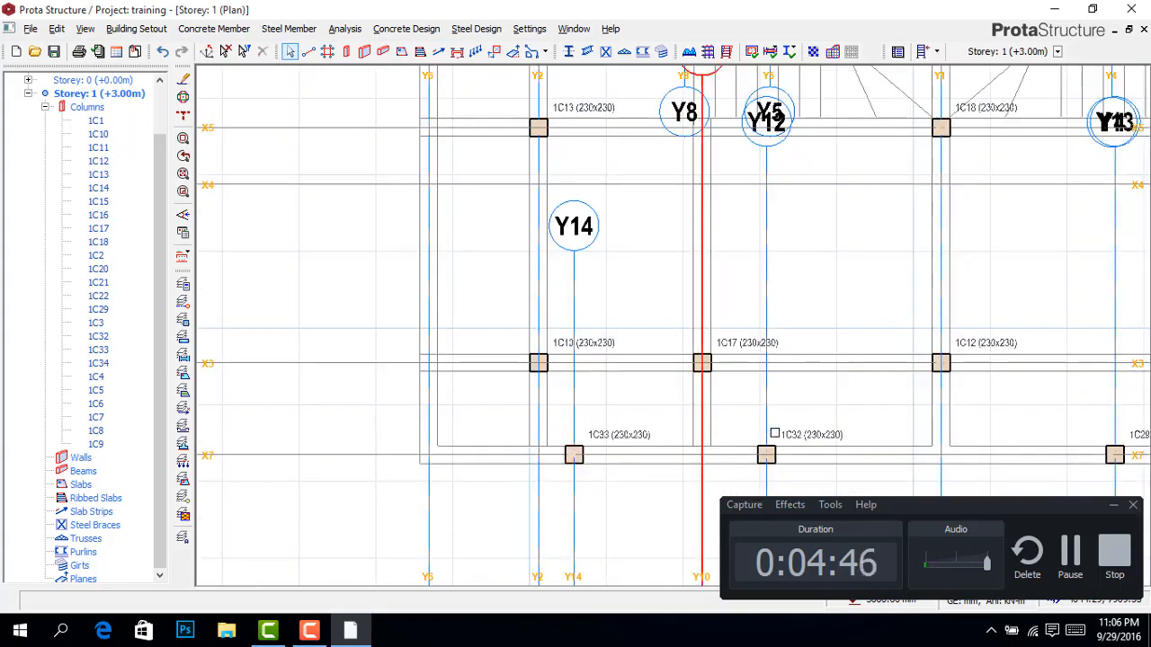
{"action": "left_click", "coordinate": [629, 429]}
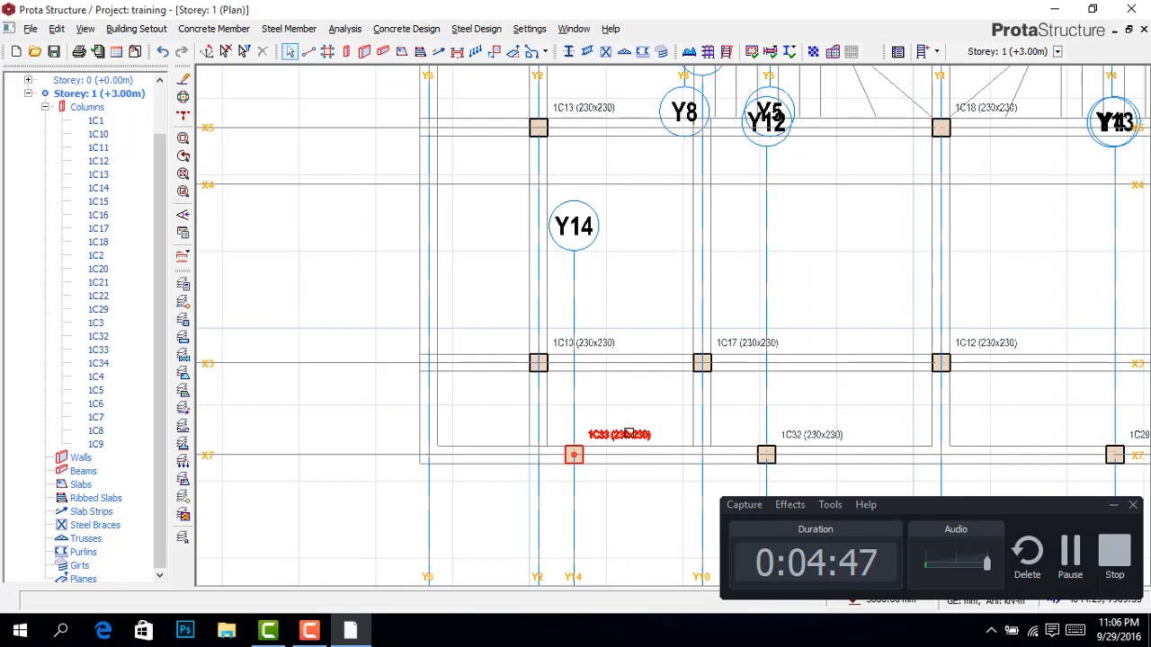
{"action": "key", "text": "Delete"}
{"action": "left_click", "coordinate": [799, 435]}
{"action": "key", "text": "Delete"}
{"action": "scroll", "coordinate": [476, 377], "scroll_direction": "down", "scroll_amount": 2}
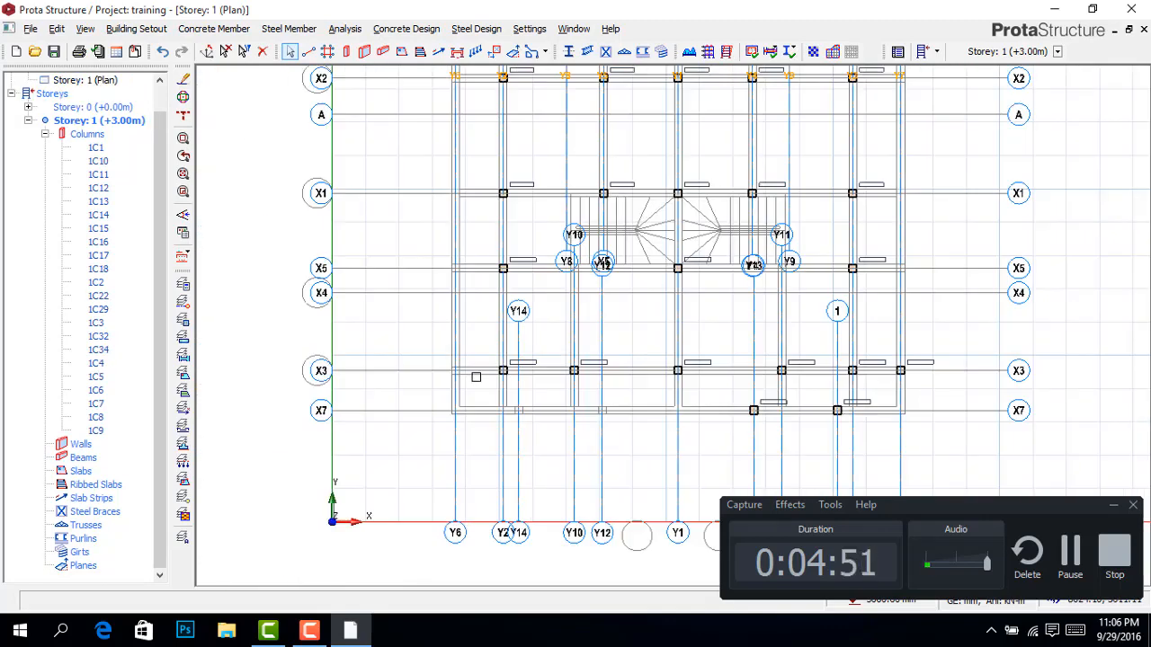
Step: Delete columns 1C29 and 1C34 on axis X7 and column 1C22 at the intersection of axes X3 and Y7
{"action": "scroll", "coordinate": [669, 389], "scroll_direction": "up", "scroll_amount": 3}
{"action": "left_click", "coordinate": [670, 390]}
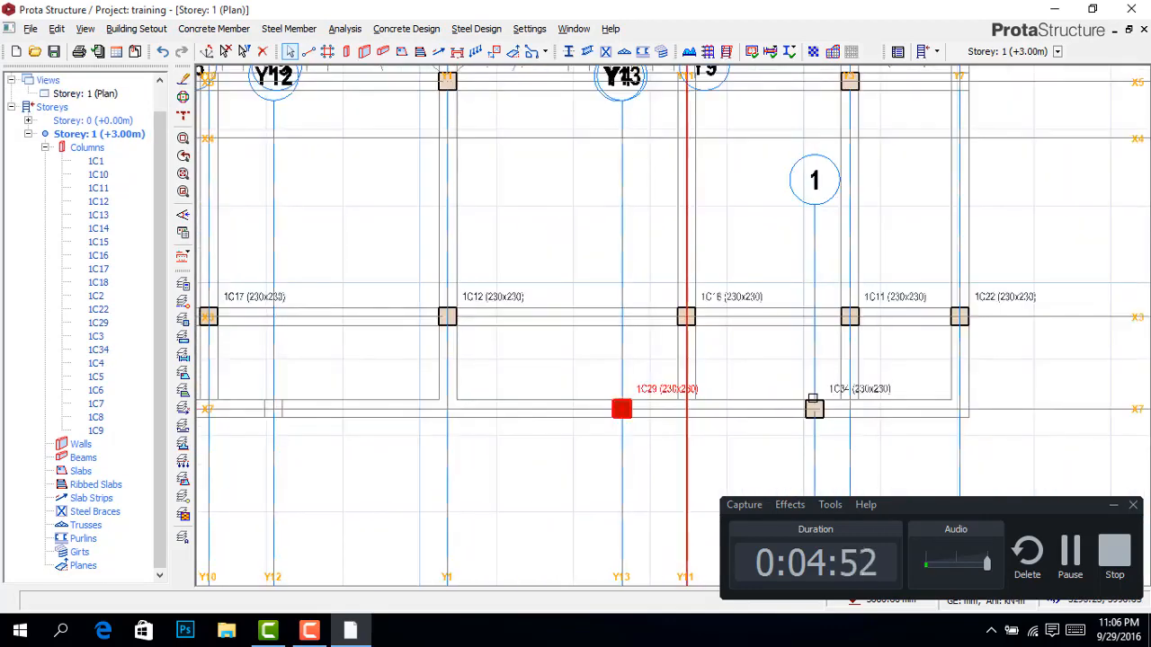
{"action": "key", "text": "Delete"}
{"action": "left_click", "coordinate": [876, 390]}
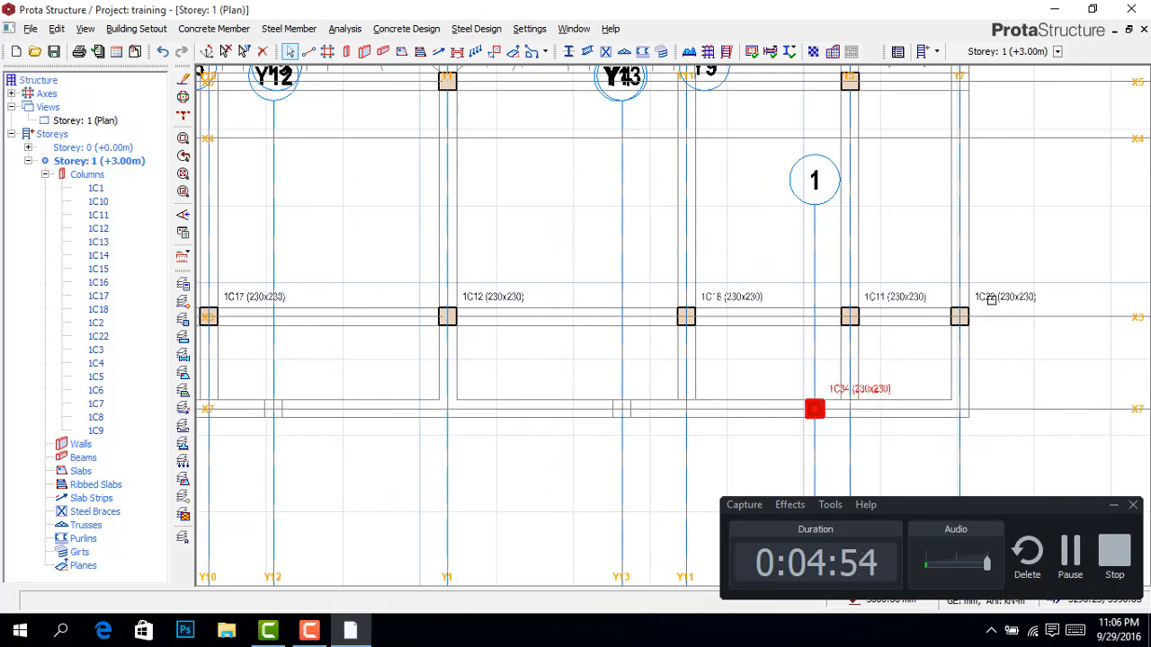
{"action": "key", "text": "Delete"}
{"action": "left_click", "coordinate": [990, 297]}
{"action": "key", "text": "Delete"}
Step: Examine the remaining columns across the Storey 1 plan against the reference drawing
{"action": "scroll", "coordinate": [871, 369], "scroll_direction": "down", "scroll_amount": 4}
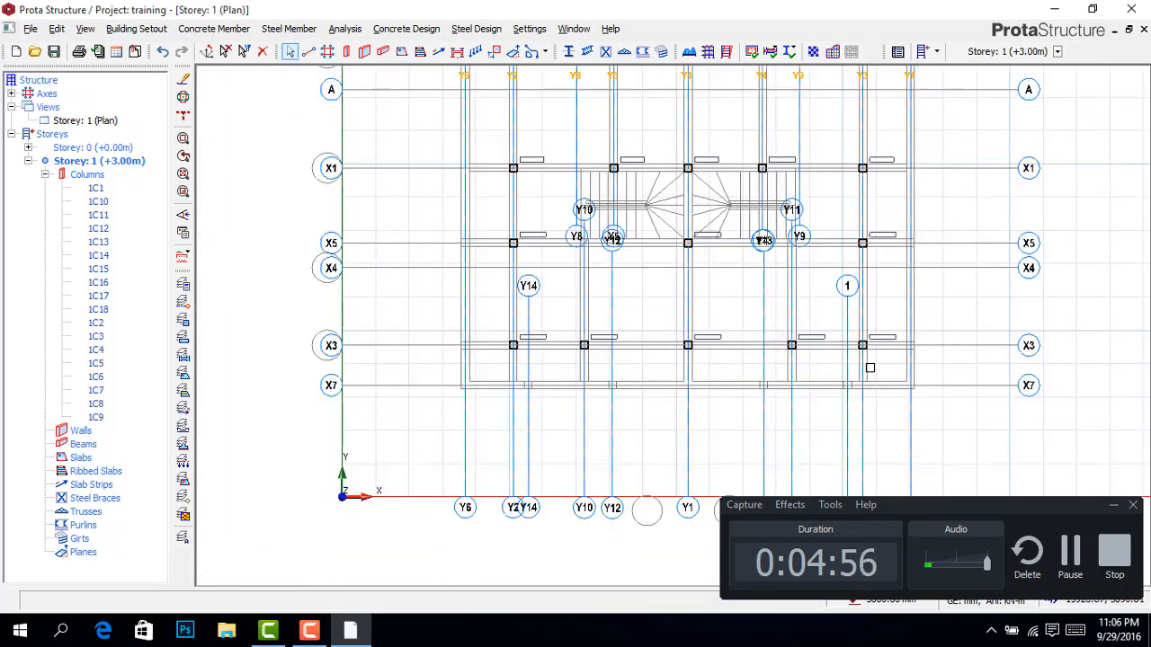
{"action": "scroll", "coordinate": [871, 215], "scroll_direction": "up", "scroll_amount": 1}
{"action": "scroll", "coordinate": [865, 246], "scroll_direction": "up", "scroll_amount": 1}
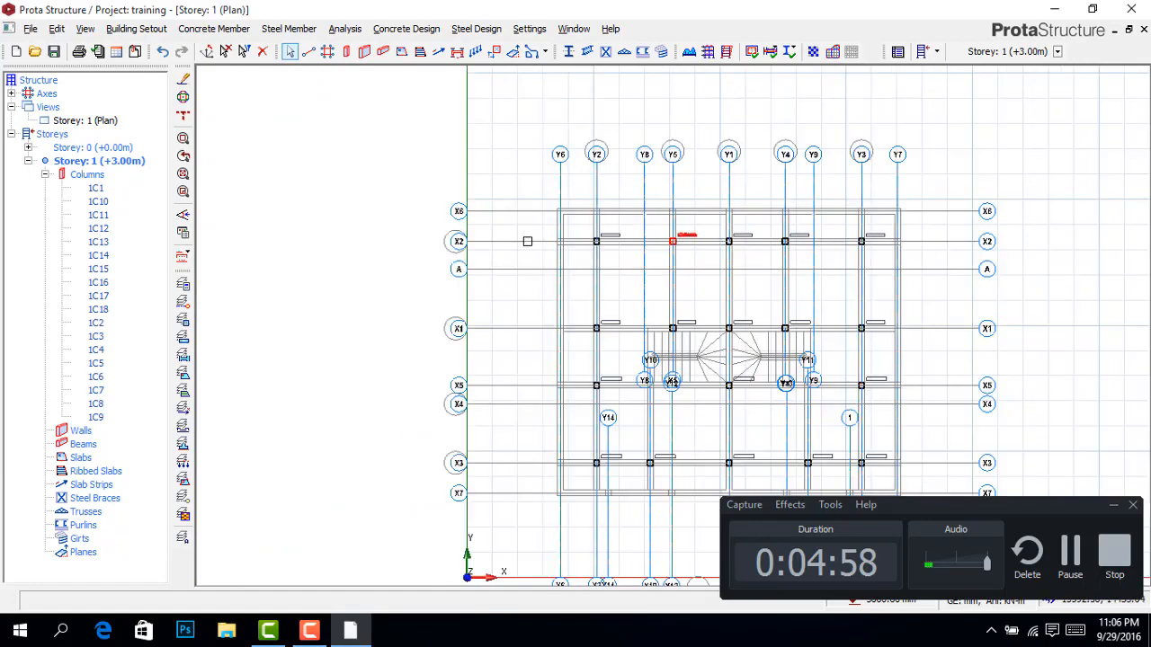
{"action": "scroll", "coordinate": [528, 241], "scroll_direction": "down", "scroll_amount": 1}
{"action": "scroll", "coordinate": [659, 244], "scroll_direction": "down", "scroll_amount": 1}
{"action": "scroll", "coordinate": [917, 245], "scroll_direction": "up", "scroll_amount": 1}
{"action": "scroll", "coordinate": [737, 294], "scroll_direction": "up", "scroll_amount": 2}
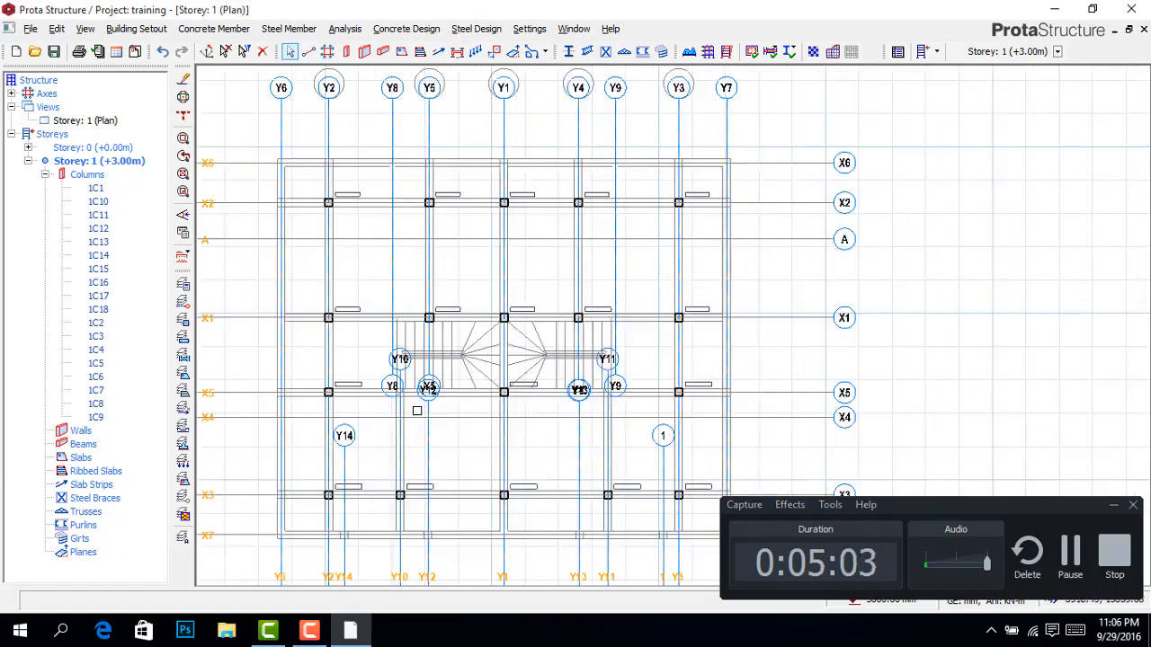
Step: Examine the overlapping axes Y5 and Y12 near the staircase and the alignment of axis Y5 with column 1C9
{"action": "scroll", "coordinate": [416, 411], "scroll_direction": "up", "scroll_amount": 4}
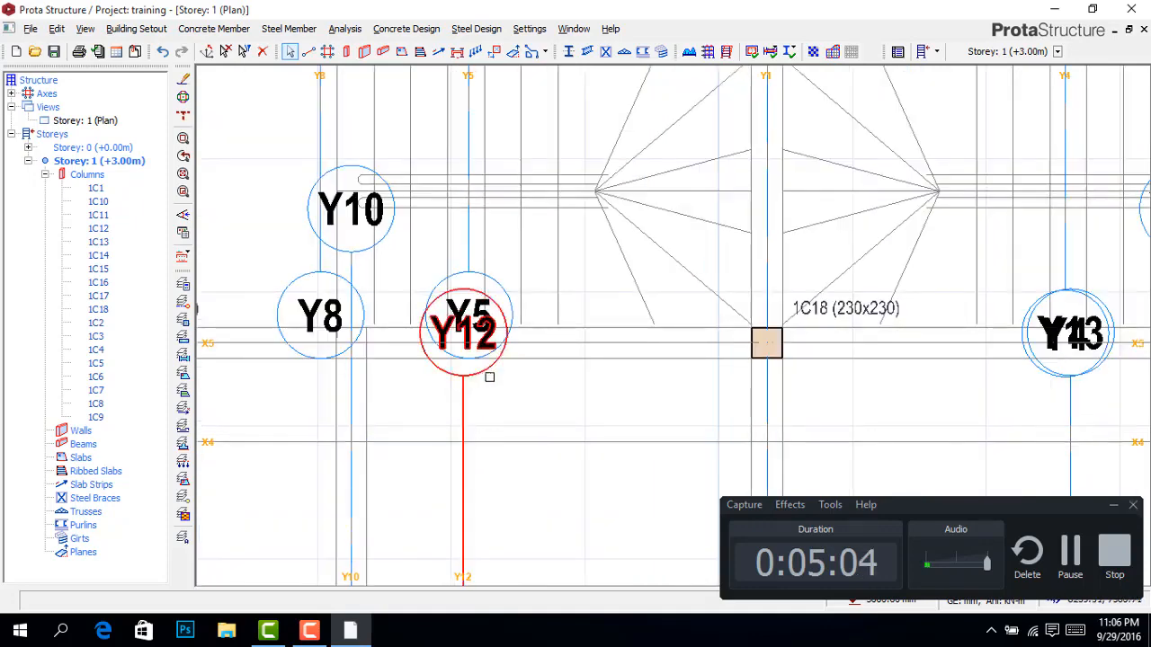
{"action": "scroll", "coordinate": [489, 377], "scroll_direction": "down", "scroll_amount": 2}
{"action": "scroll", "coordinate": [502, 381], "scroll_direction": "up", "scroll_amount": 2}
{"action": "scroll", "coordinate": [519, 387], "scroll_direction": "down", "scroll_amount": 4}
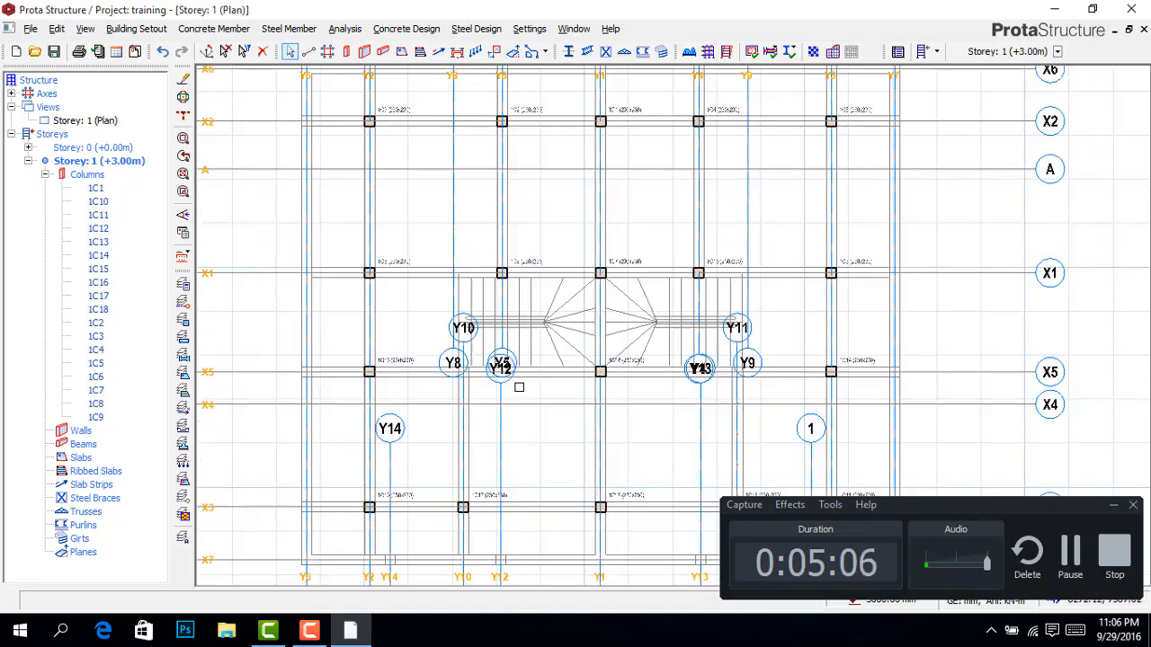
{"action": "scroll", "coordinate": [454, 273], "scroll_direction": "up", "scroll_amount": 2}
{"action": "scroll", "coordinate": [520, 280], "scroll_direction": "up", "scroll_amount": 3}
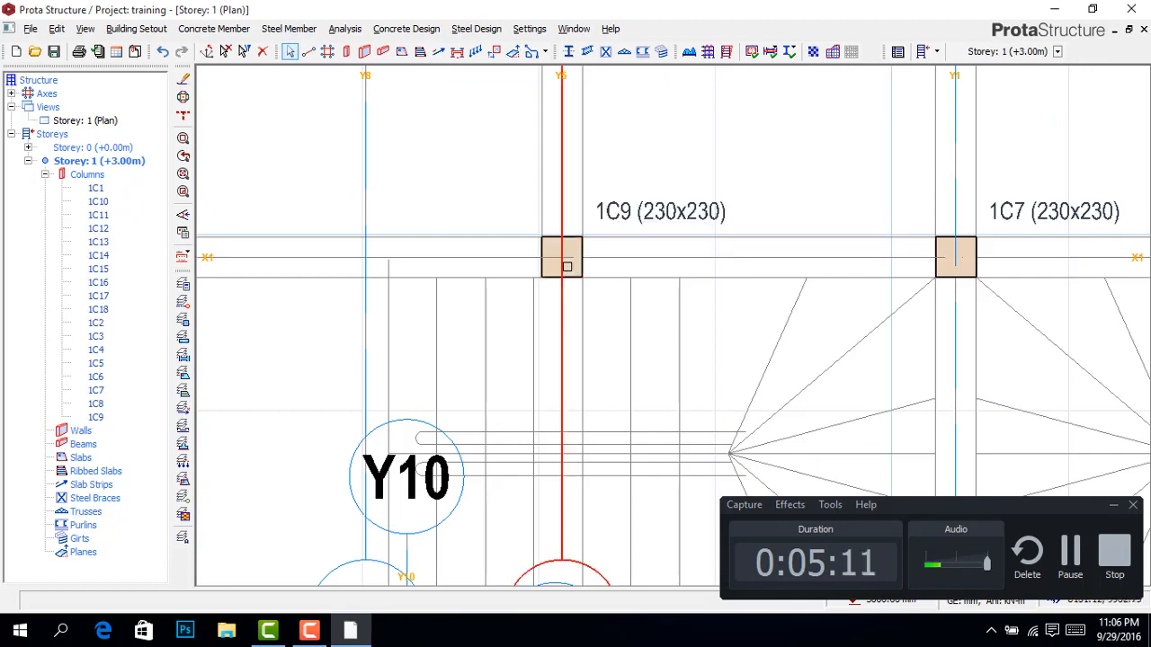
{"action": "scroll", "coordinate": [562, 248], "scroll_direction": "up", "scroll_amount": 1}
{"action": "mouse_move", "coordinate": [568, 238]}
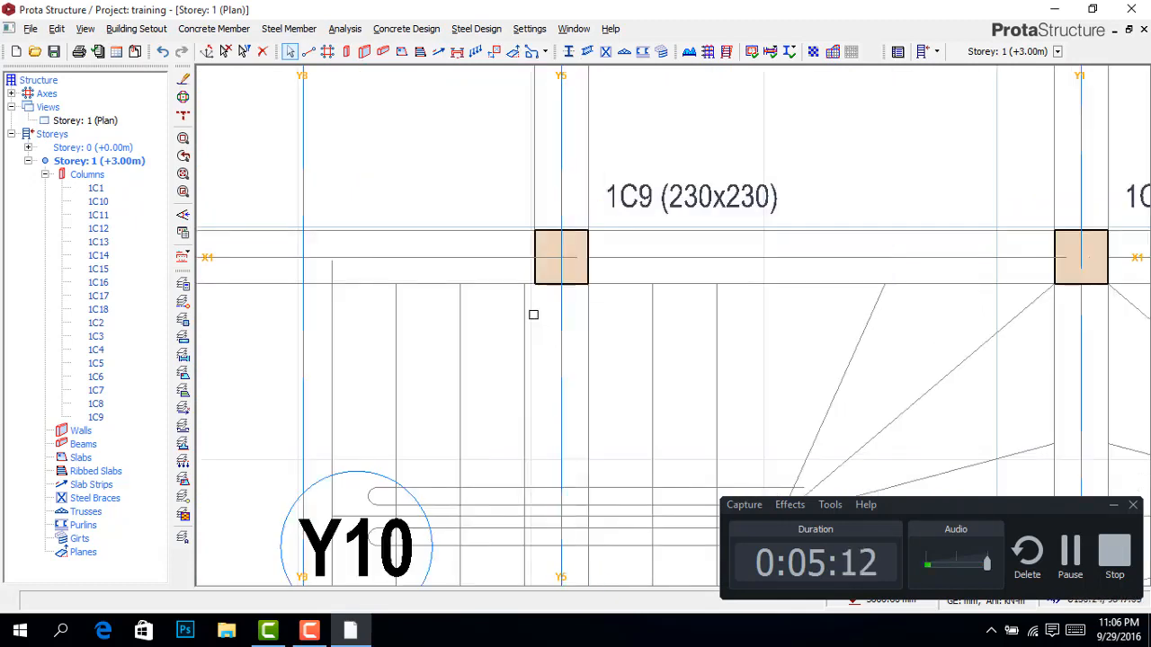
{"action": "scroll", "coordinate": [537, 295], "scroll_direction": "down", "scroll_amount": 3}
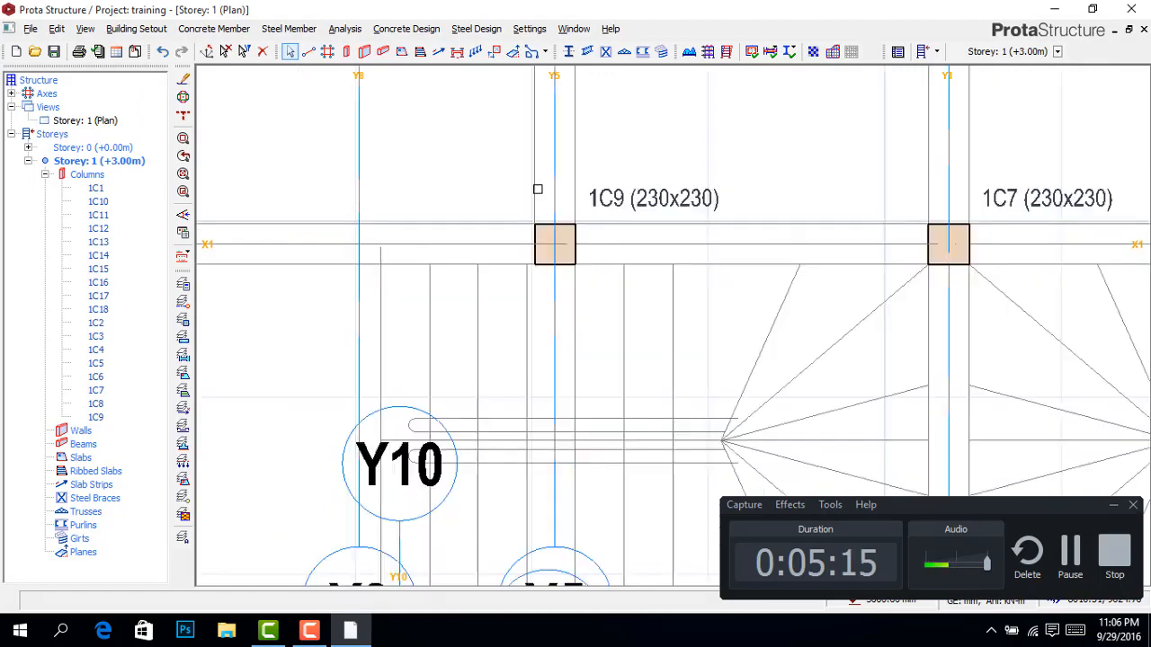
Step: Stretch the upper end of axis Y12 upward so its label clears the label of axis Y5
{"action": "scroll", "coordinate": [521, 485], "scroll_direction": "up", "scroll_amount": 4}
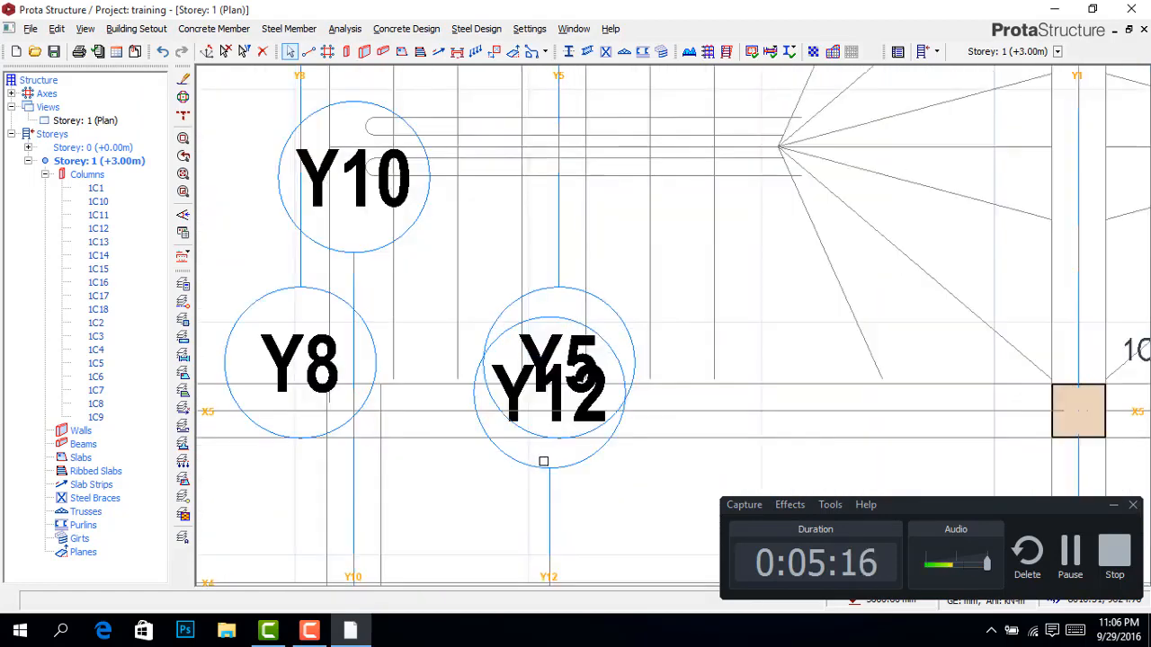
{"action": "left_click", "coordinate": [568, 472]}
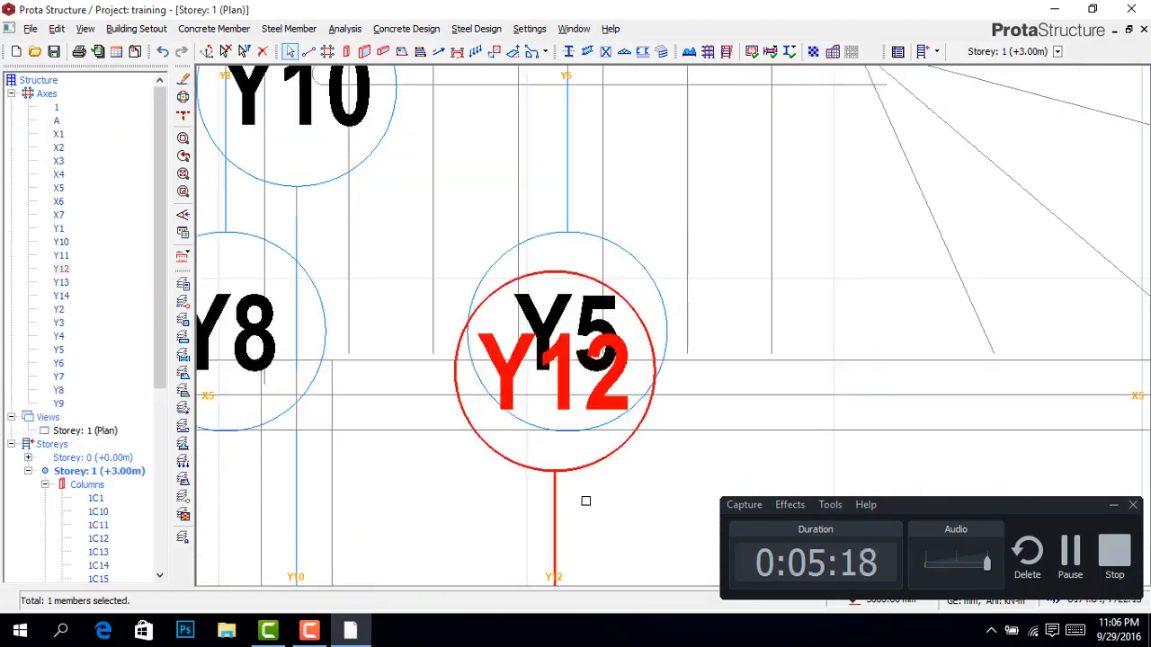
{"action": "right_click", "coordinate": [593, 464]}
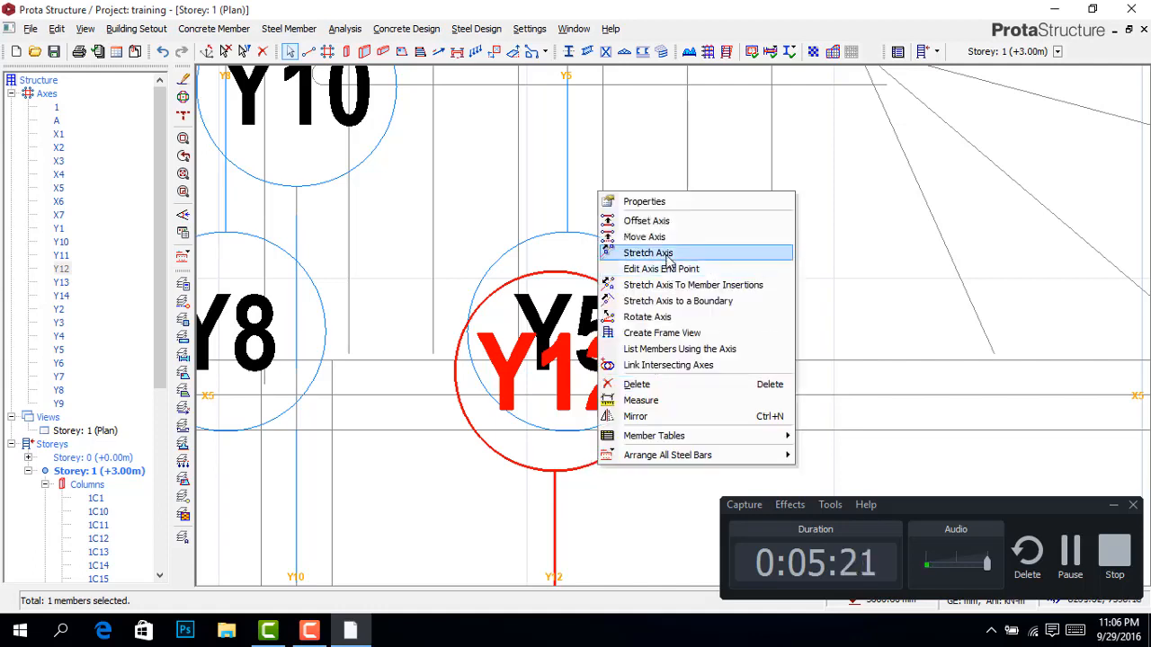
{"action": "left_click", "coordinate": [642, 251]}
{"action": "left_click", "coordinate": [553, 470]}
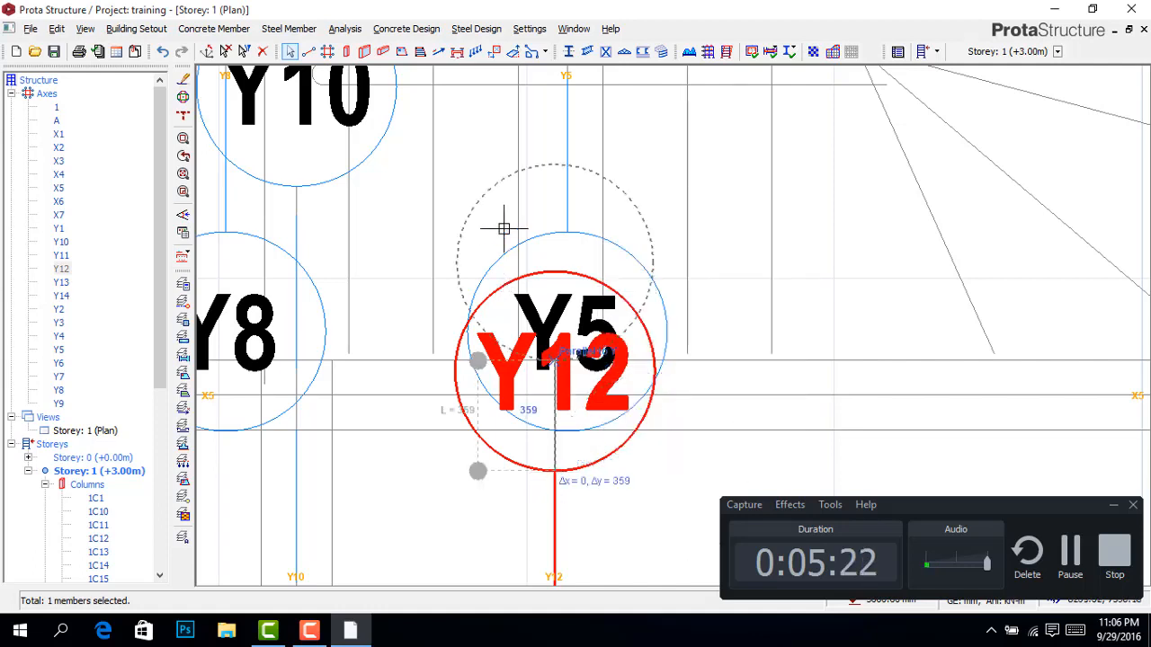
{"action": "left_click", "coordinate": [504, 221]}
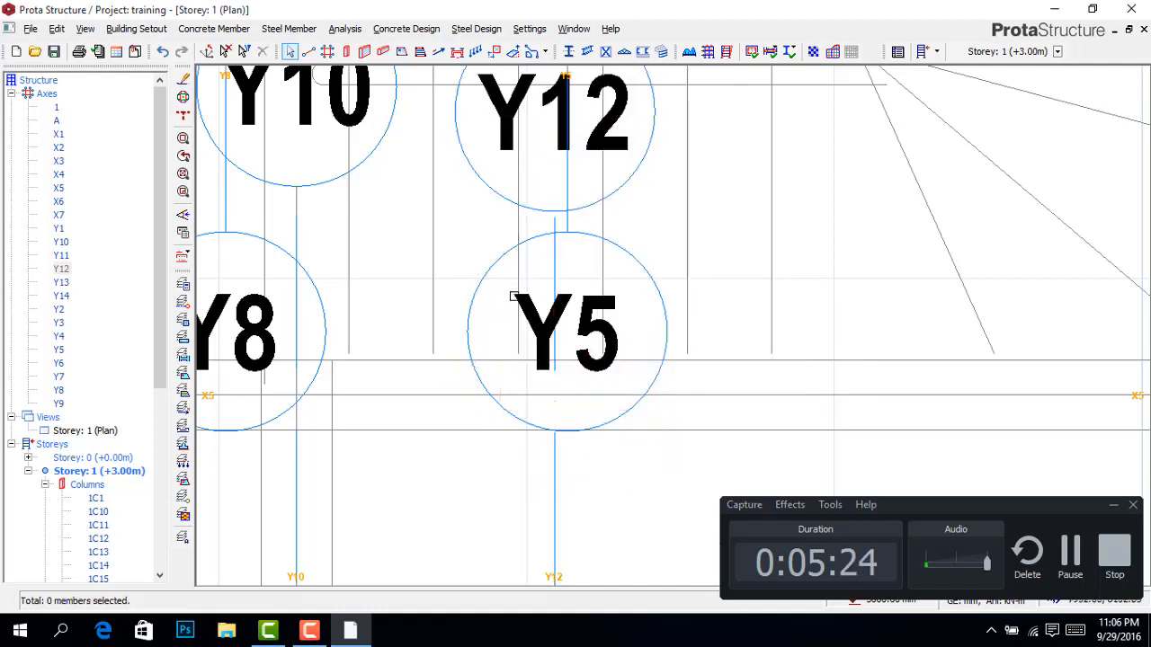
Step: Stretch the upper end of axis Y13 upward by about 960 mm so its label clears the label of axis Y4
{"action": "scroll", "coordinate": [515, 302], "scroll_direction": "down", "scroll_amount": 3}
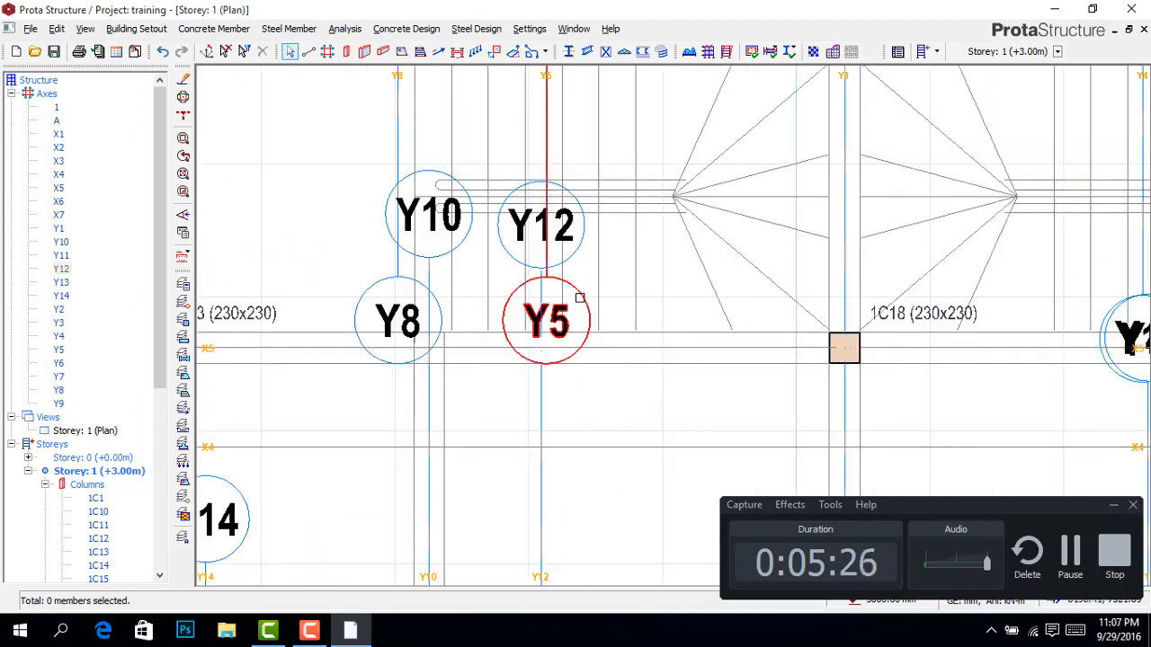
{"action": "left_click", "coordinate": [581, 296]}
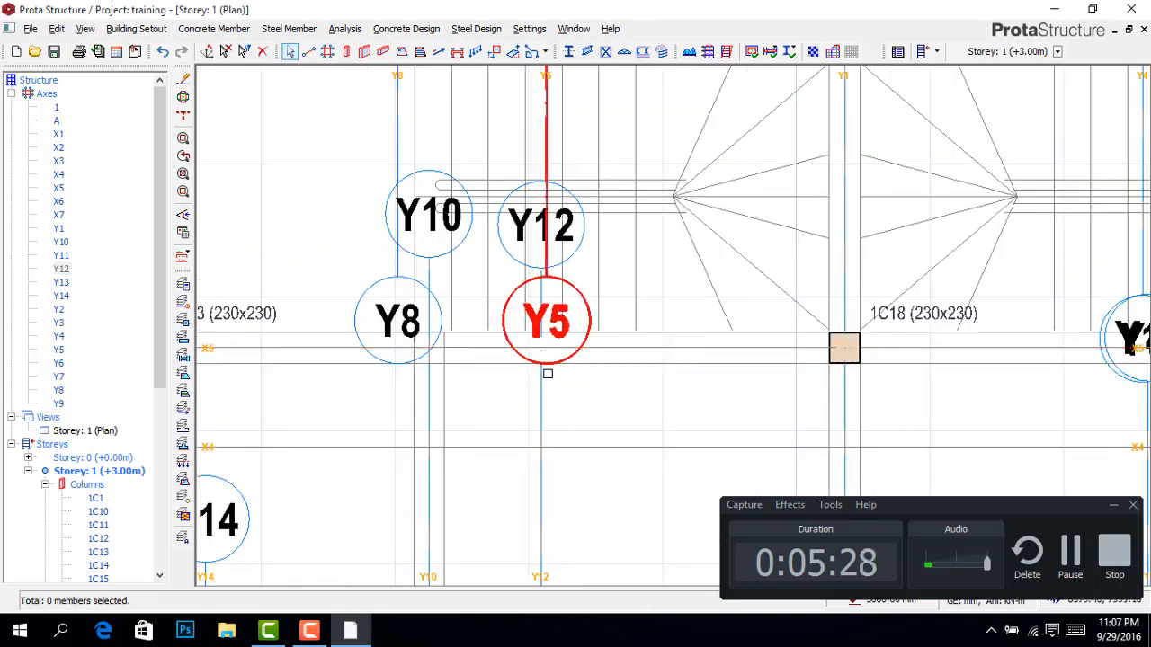
{"action": "scroll", "coordinate": [490, 365], "scroll_direction": "down", "scroll_amount": 3}
{"action": "scroll", "coordinate": [715, 370], "scroll_direction": "up", "scroll_amount": 2}
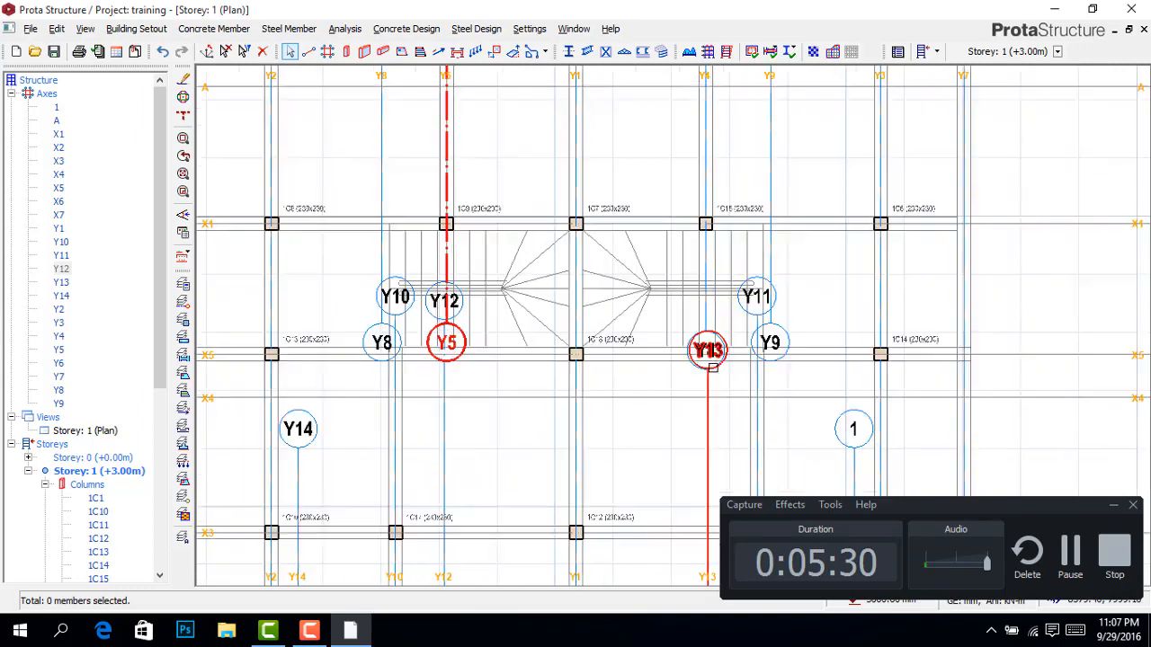
{"action": "scroll", "coordinate": [715, 369], "scroll_direction": "up", "scroll_amount": 1}
{"action": "left_click", "coordinate": [702, 399]}
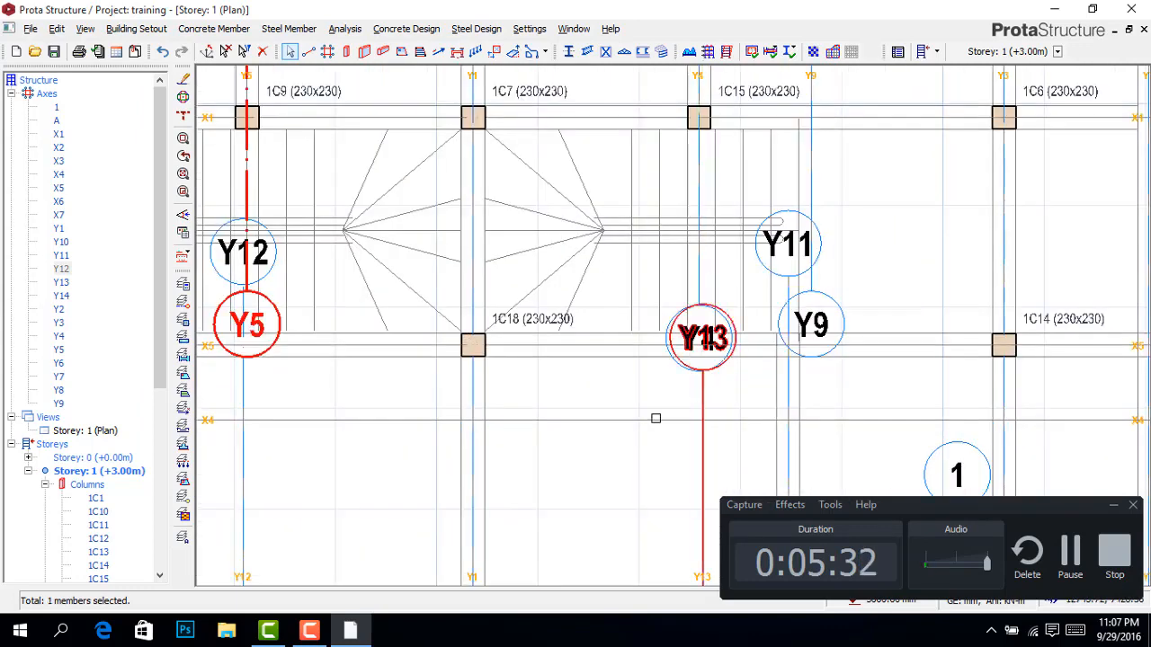
{"action": "right_click", "coordinate": [656, 418]}
{"action": "left_click", "coordinate": [692, 189]}
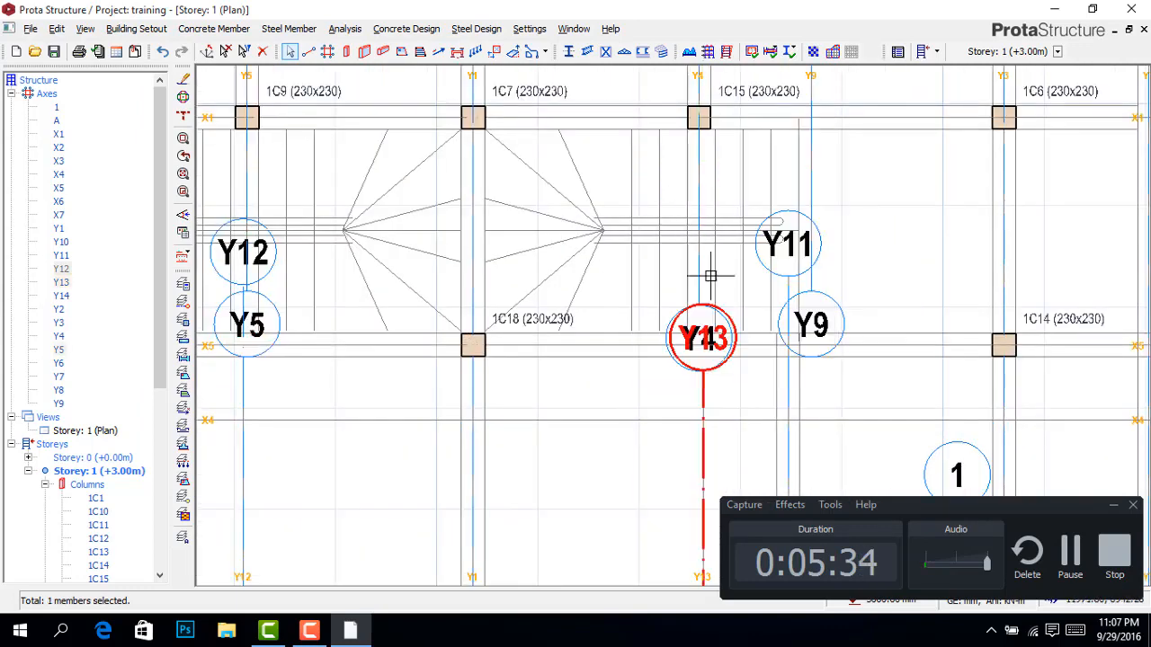
{"action": "scroll", "coordinate": [684, 272], "scroll_direction": "up", "scroll_amount": 1}
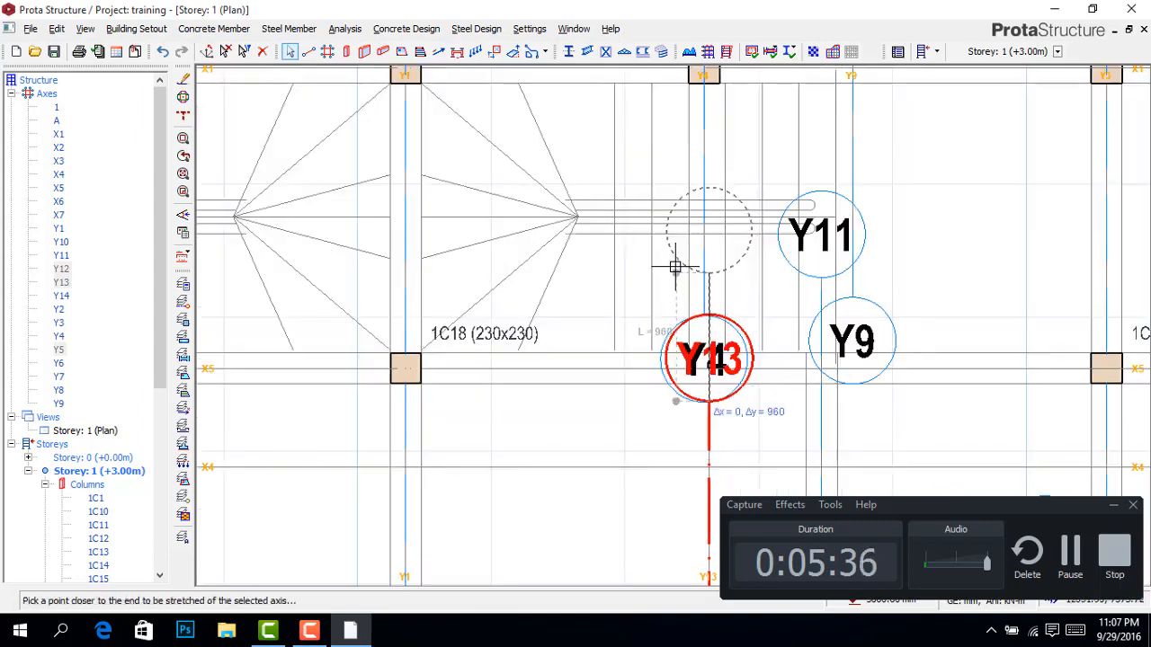
{"action": "left_click", "coordinate": [675, 266]}
Step: Start a new beam with a width of 230 mm and a section height of 450 mm below slab level
{"action": "scroll", "coordinate": [698, 306], "scroll_direction": "down", "scroll_amount": 2}
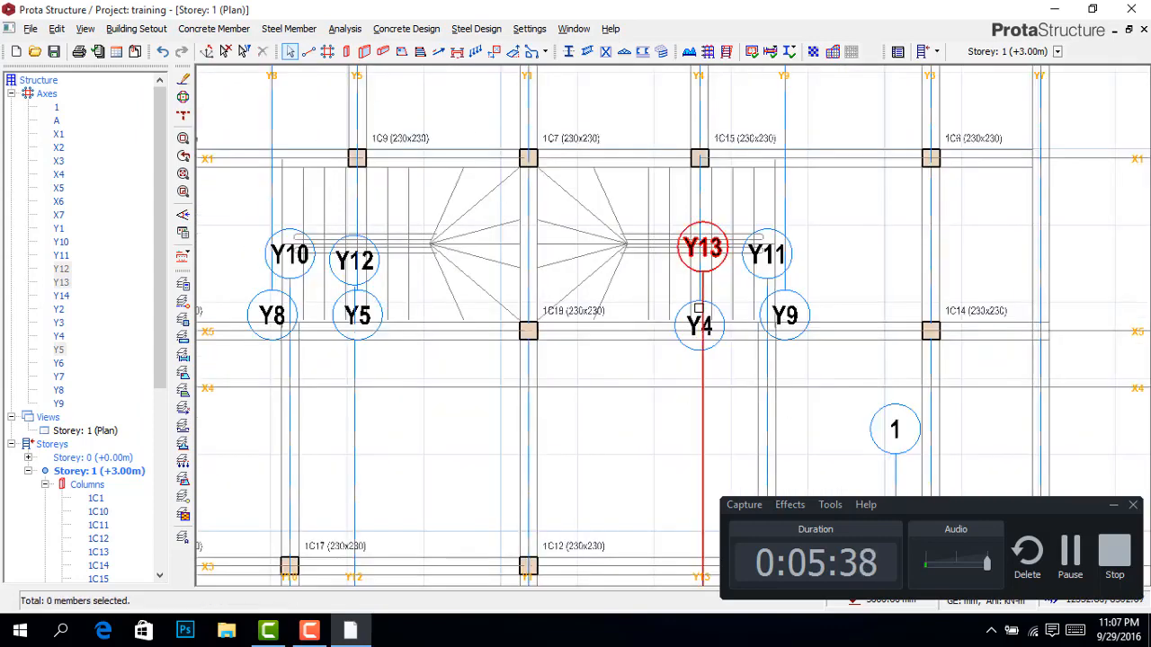
{"action": "scroll", "coordinate": [678, 438], "scroll_direction": "down", "scroll_amount": 1}
{"action": "scroll", "coordinate": [656, 361], "scroll_direction": "down", "scroll_amount": 3}
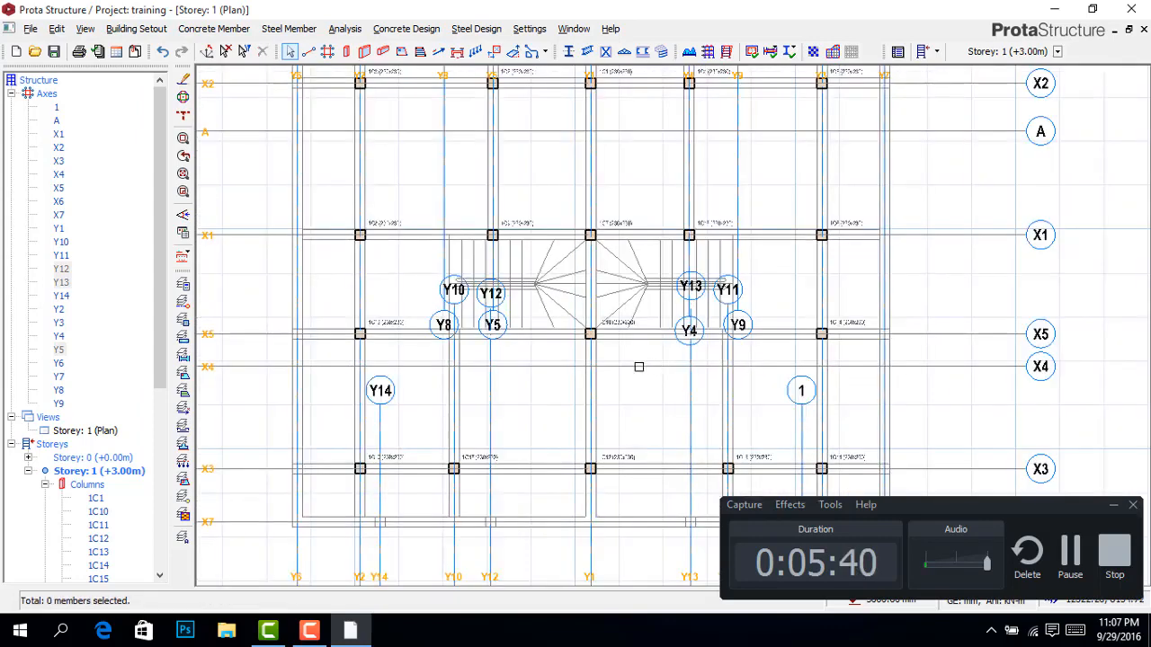
{"action": "left_click", "coordinate": [383, 51]}
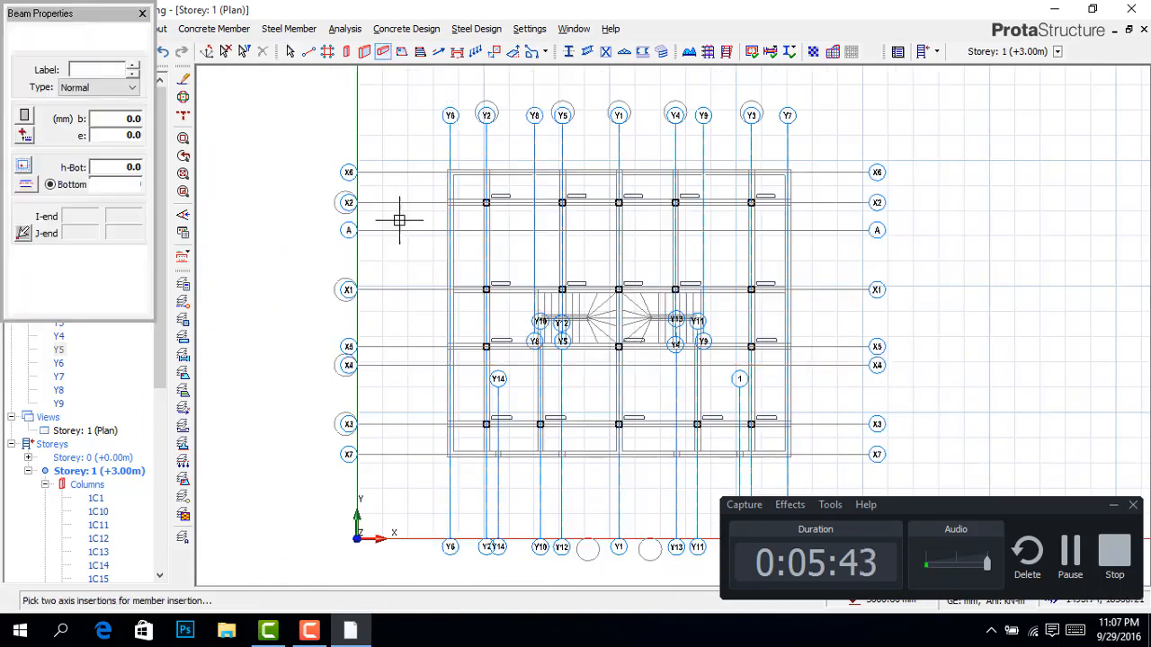
{"action": "left_click", "coordinate": [118, 119]}
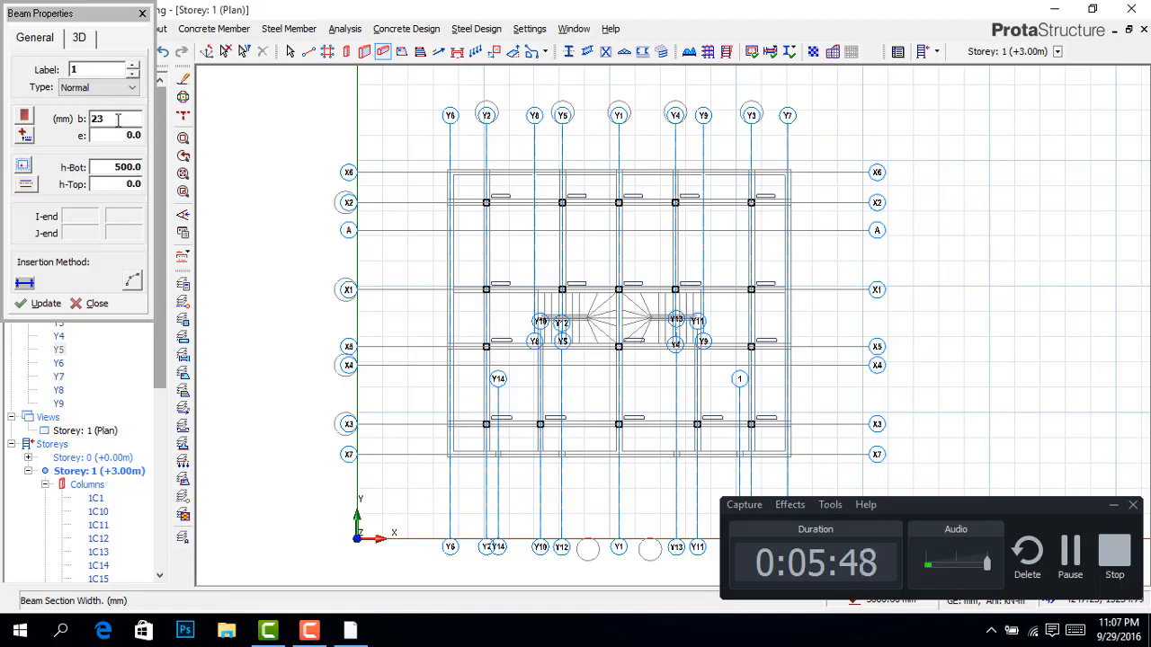
{"action": "left_click", "coordinate": [103, 171]}
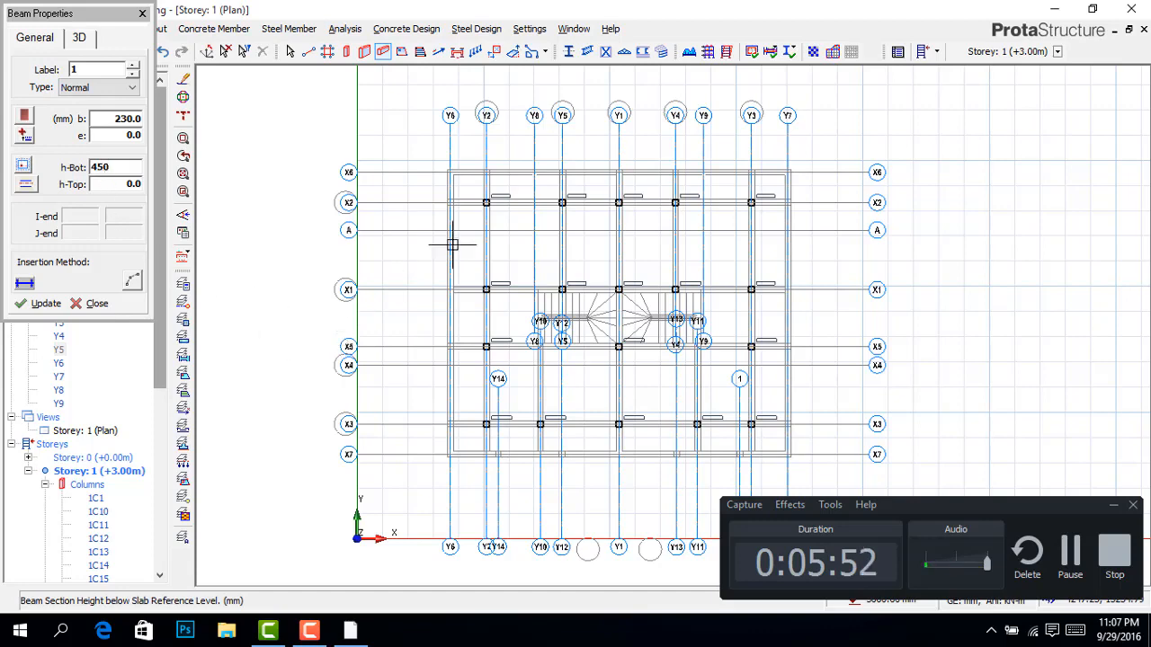
Step: Insert 230x450 beams along axis X2 from its intersection with axis Y6 to its intersection with axis Y7
{"action": "scroll", "coordinate": [454, 202], "scroll_direction": "up", "scroll_amount": 3}
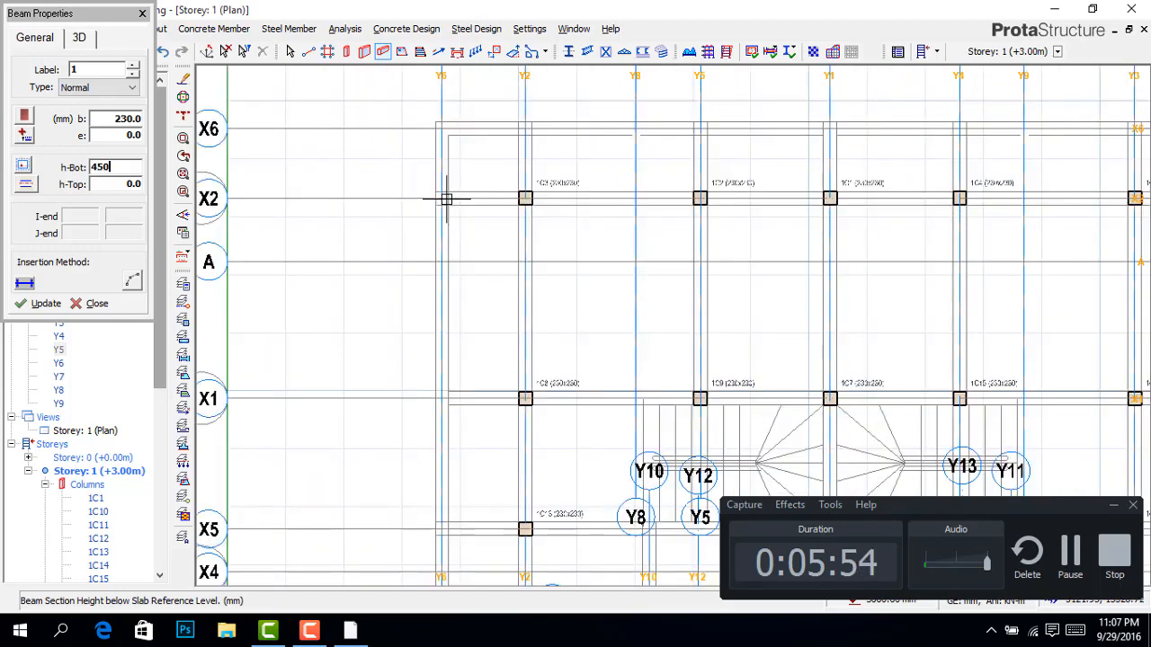
{"action": "left_click", "coordinate": [447, 199]}
{"action": "scroll", "coordinate": [385, 249], "scroll_direction": "down", "scroll_amount": 2}
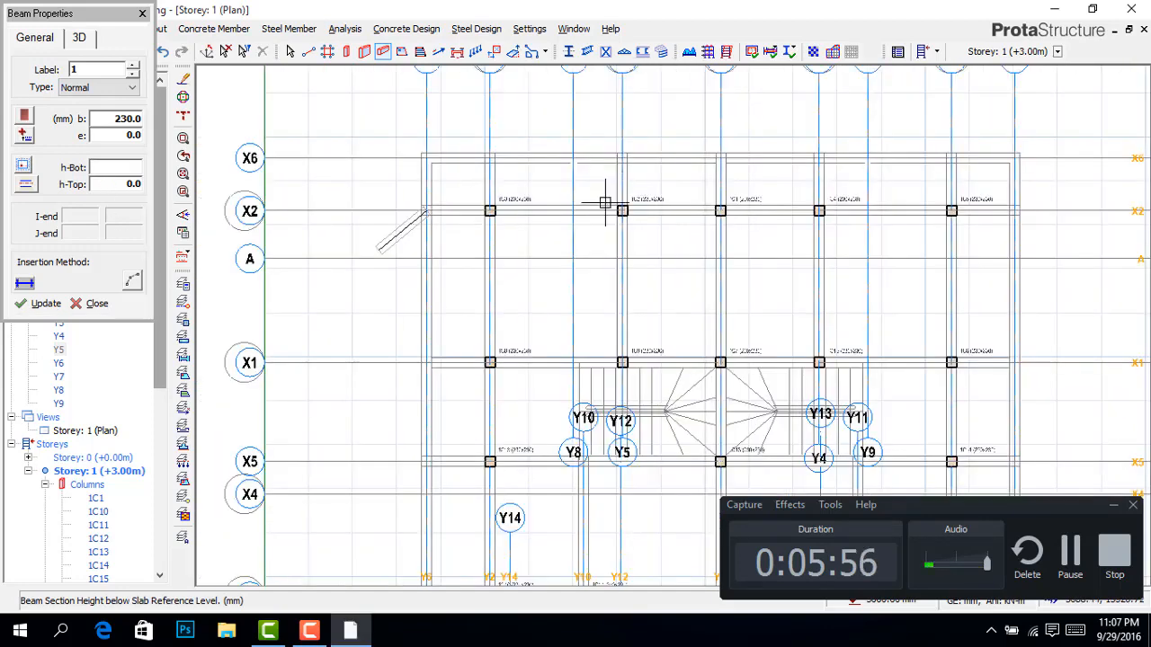
{"action": "scroll", "coordinate": [605, 203], "scroll_direction": "down", "scroll_amount": 2}
{"action": "scroll", "coordinate": [783, 206], "scroll_direction": "up", "scroll_amount": 4}
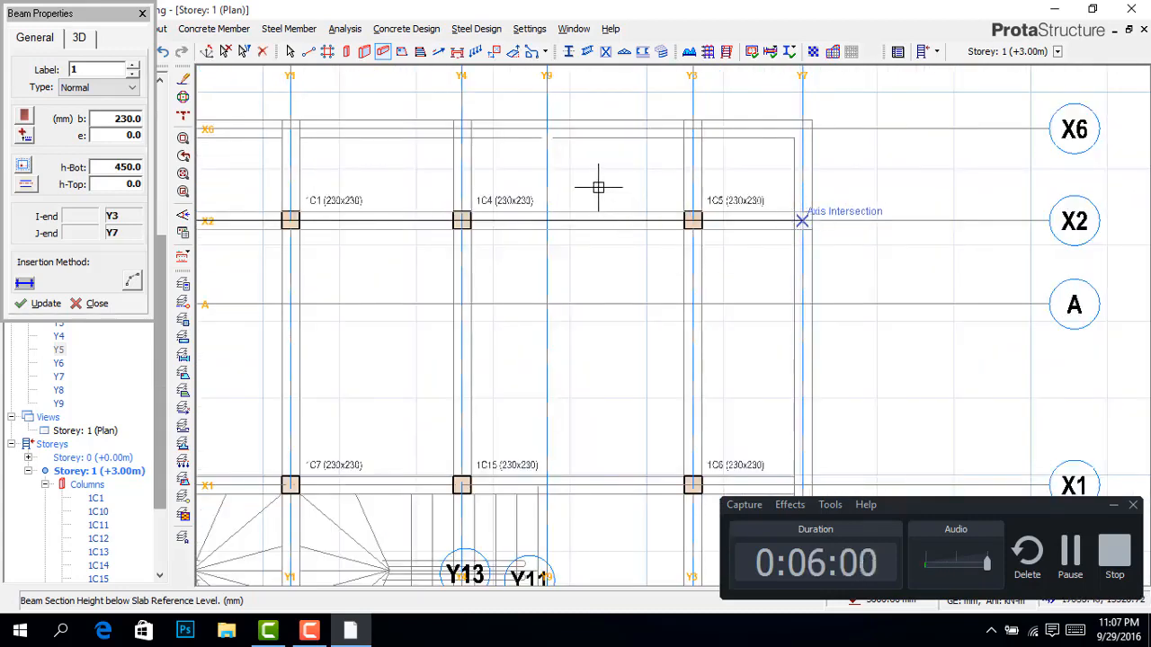
{"action": "key", "text": "Escape"}
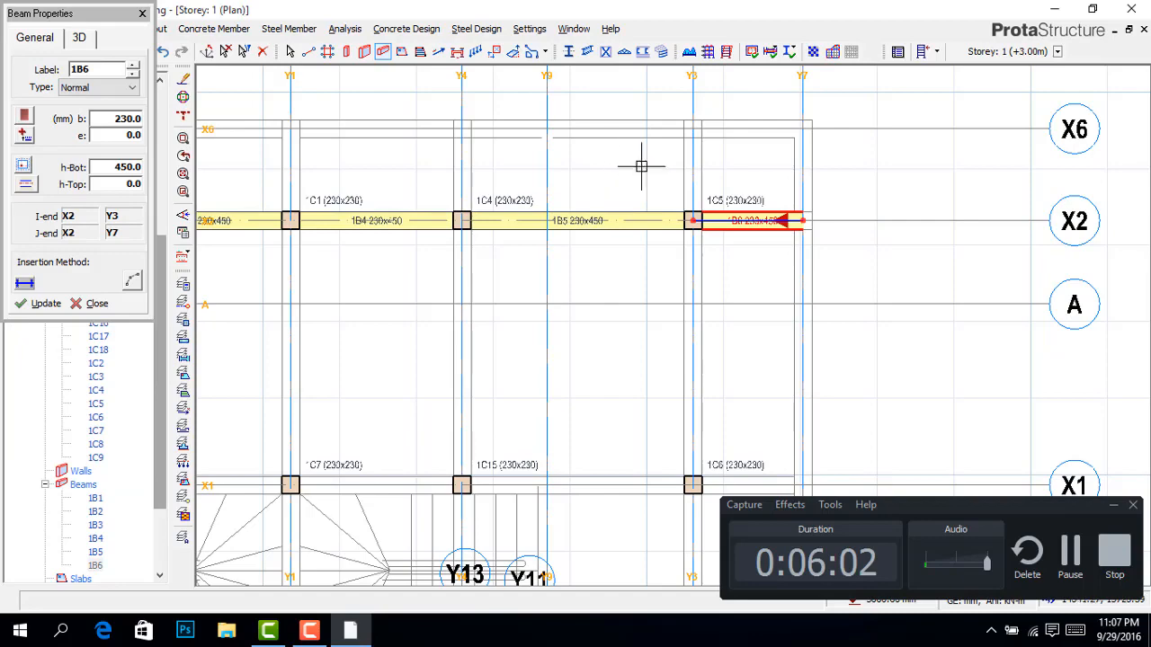
Step: Insert 230x450 beams along axis X1, spanning from axis Y6 to axis Y7
{"action": "scroll", "coordinate": [641, 166], "scroll_direction": "down", "scroll_amount": 5}
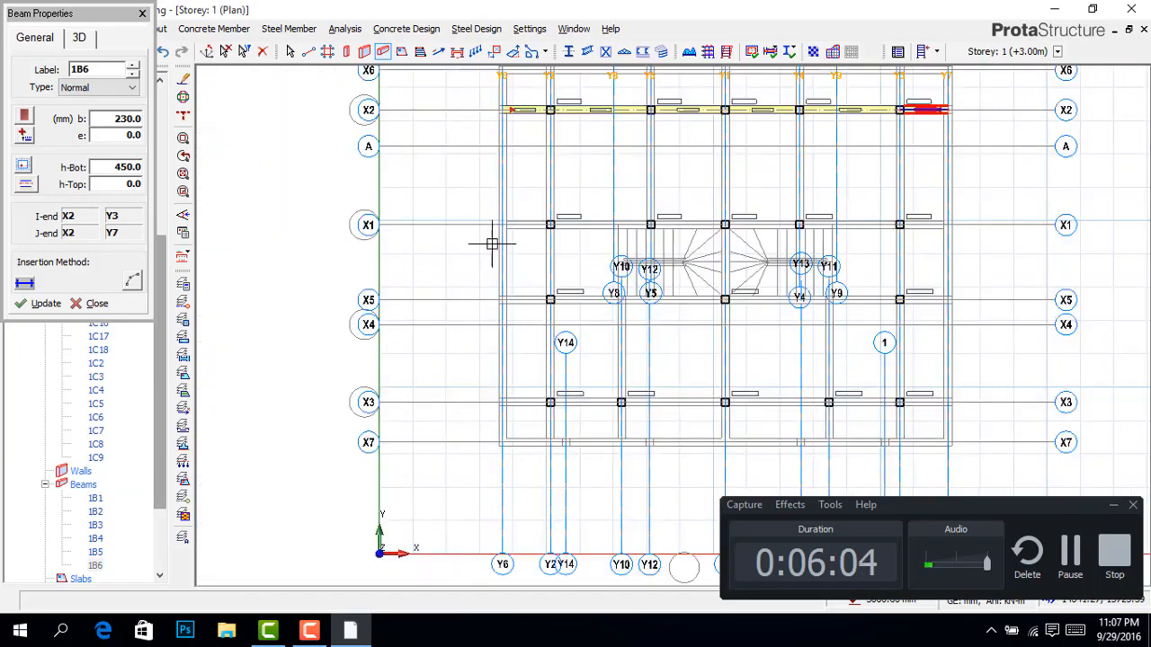
{"action": "scroll", "coordinate": [486, 237], "scroll_direction": "up", "scroll_amount": 2}
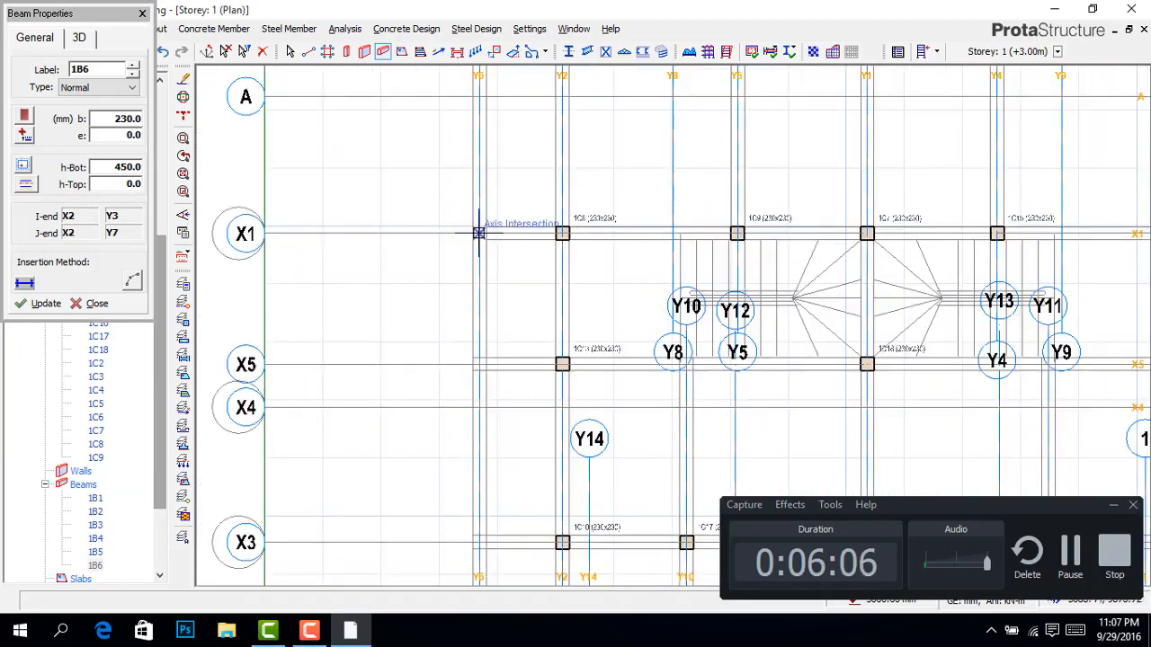
{"action": "scroll", "coordinate": [477, 296], "scroll_direction": "down", "scroll_amount": 2}
{"action": "scroll", "coordinate": [880, 262], "scroll_direction": "up", "scroll_amount": 1}
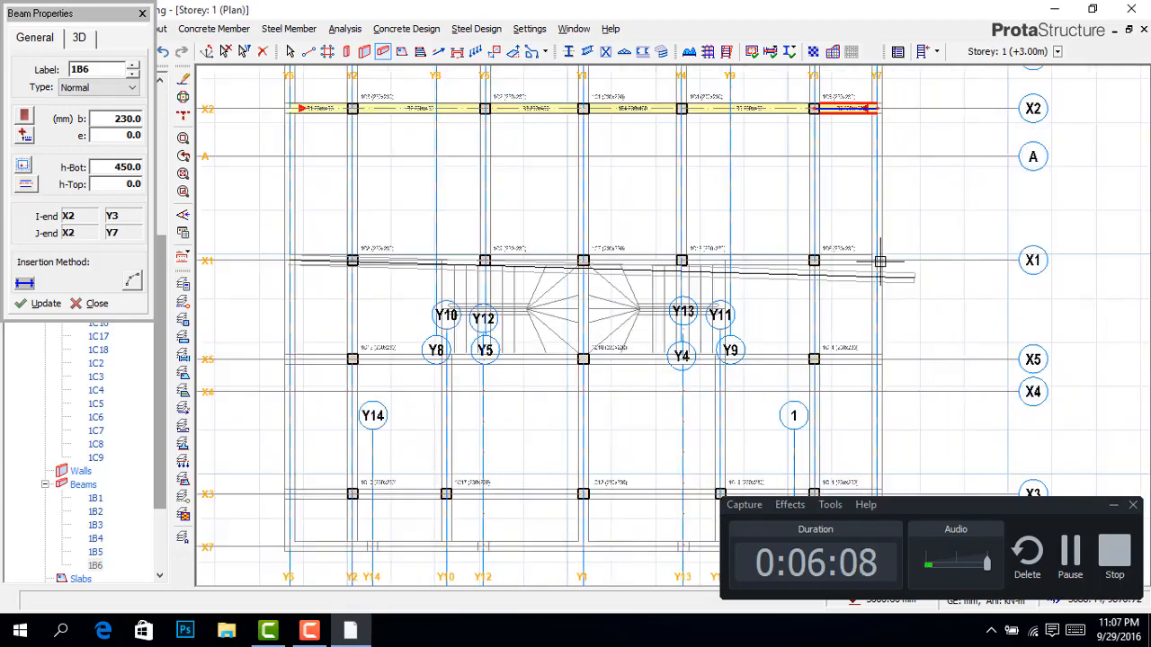
{"action": "scroll", "coordinate": [876, 259], "scroll_direction": "up", "scroll_amount": 2}
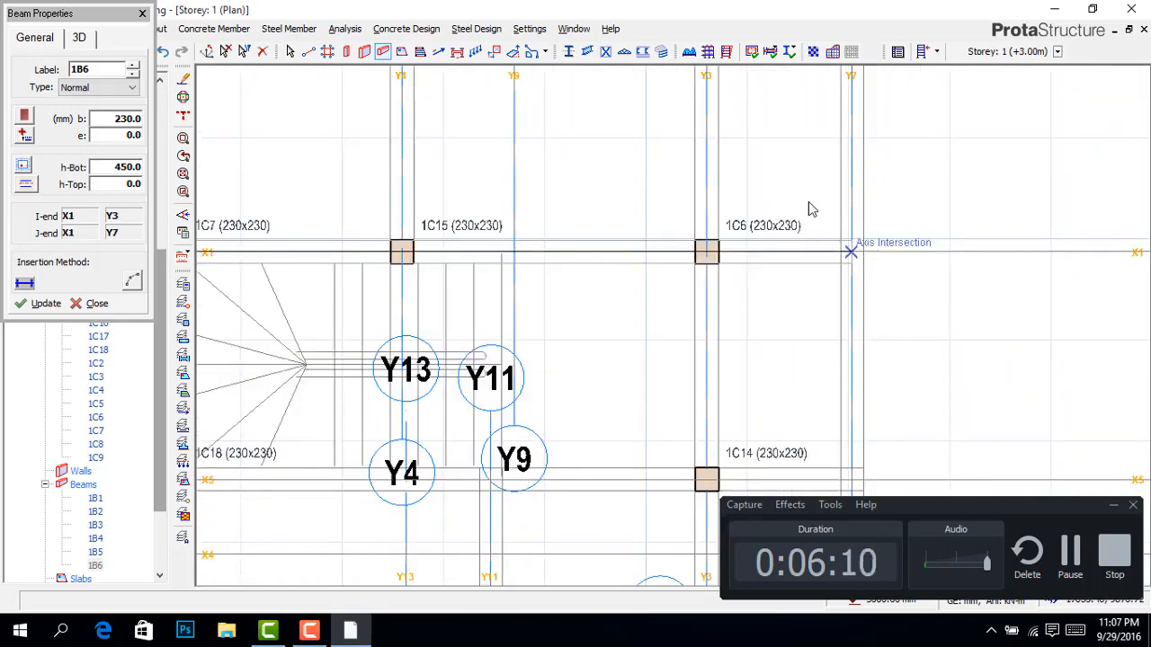
{"action": "left_click", "coordinate": [808, 208]}
Step: Insert 230x450 beams along axis X5 between its intersections with axes Y6 and Y7
{"action": "scroll", "coordinate": [809, 213], "scroll_direction": "down", "scroll_amount": 2}
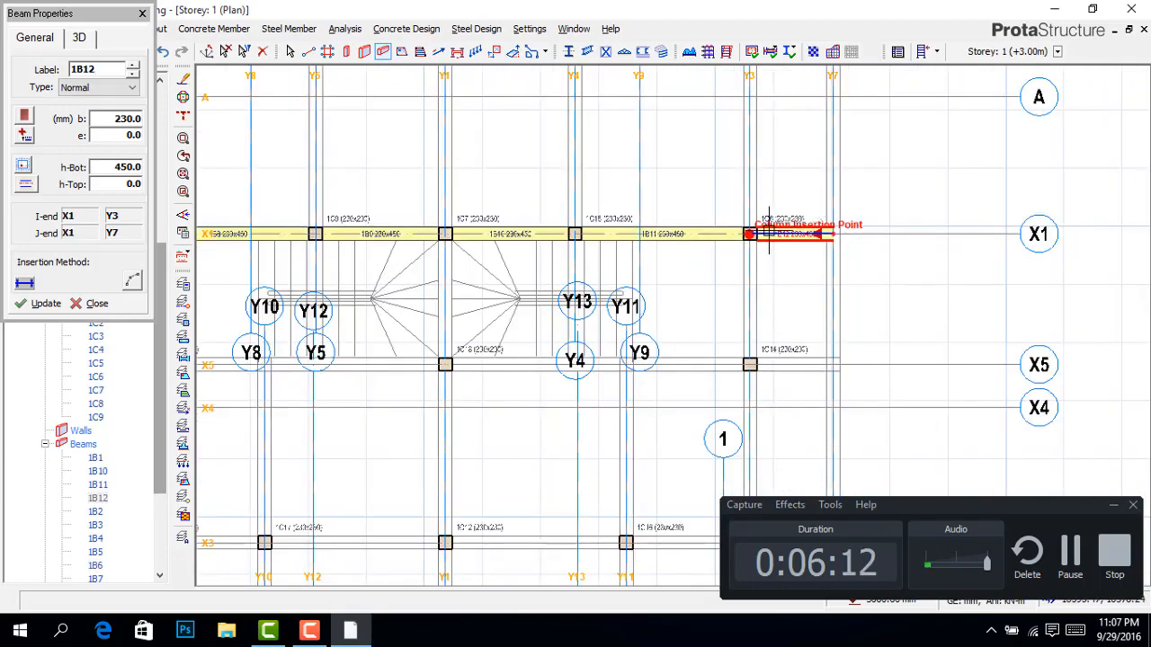
{"action": "scroll", "coordinate": [769, 234], "scroll_direction": "down", "scroll_amount": 2}
{"action": "scroll", "coordinate": [497, 293], "scroll_direction": "up", "scroll_amount": 3}
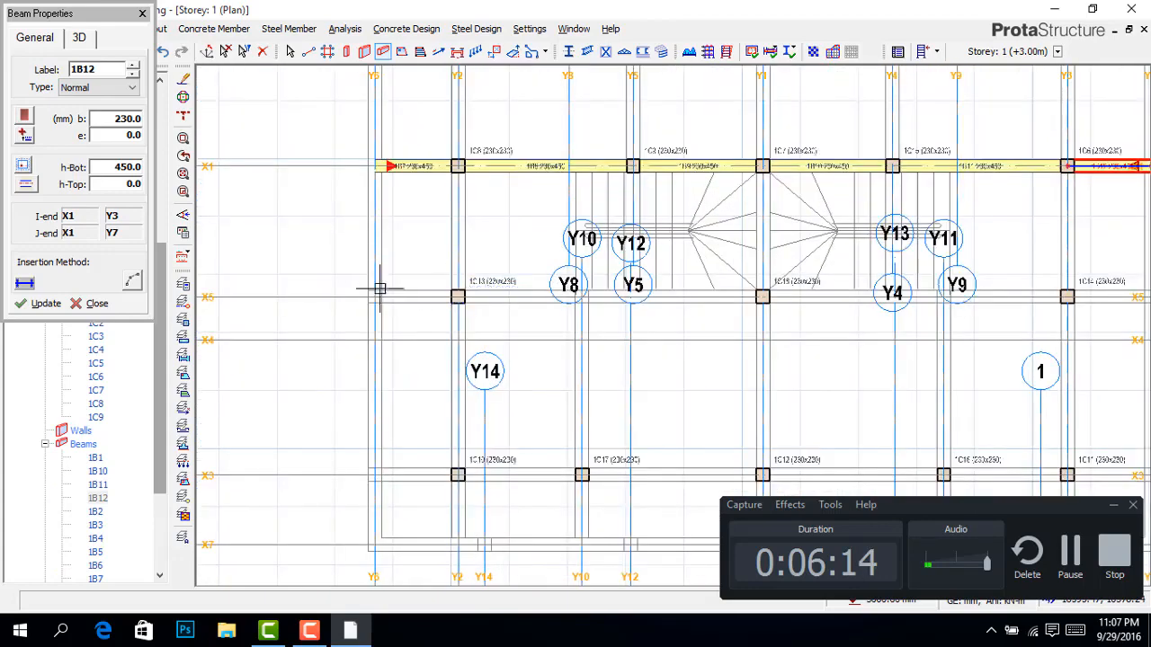
{"action": "scroll", "coordinate": [385, 303], "scroll_direction": "down", "scroll_amount": 4}
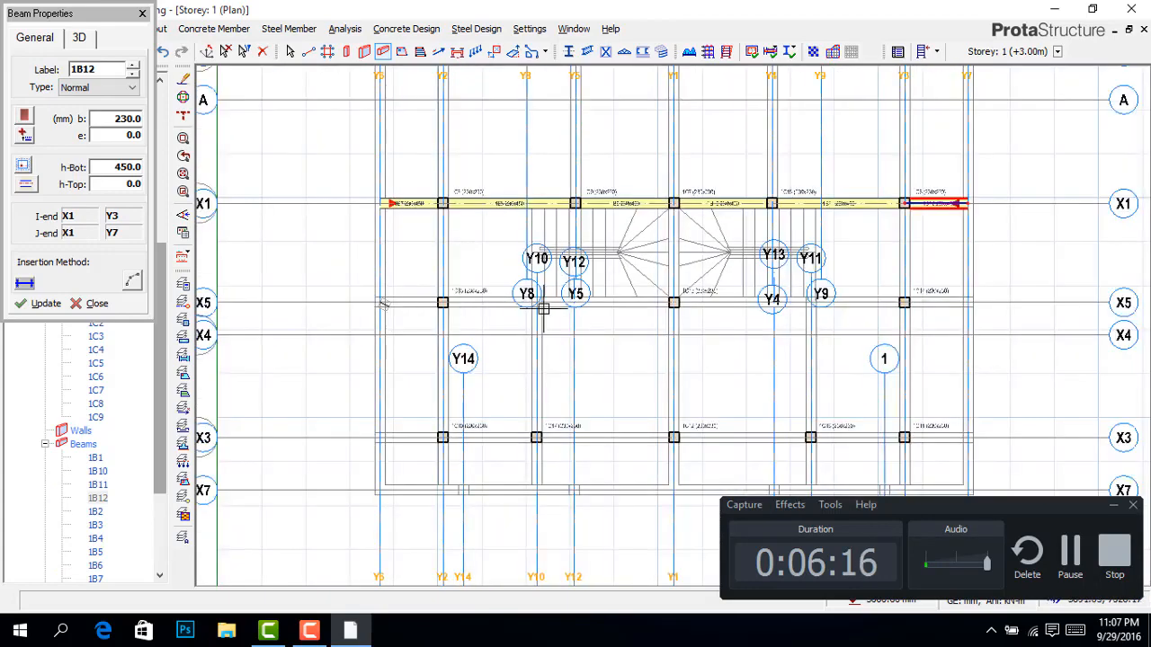
{"action": "scroll", "coordinate": [827, 302], "scroll_direction": "up", "scroll_amount": 3}
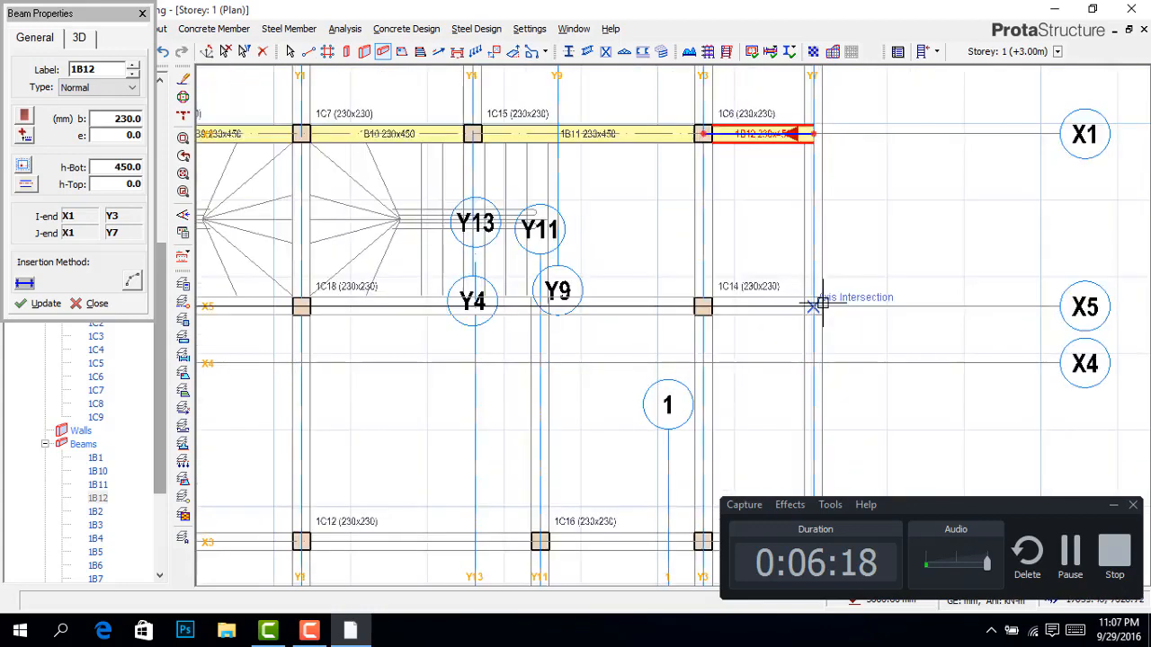
{"action": "scroll", "coordinate": [811, 308], "scroll_direction": "up", "scroll_amount": 2}
{"action": "left_click", "coordinate": [812, 308]}
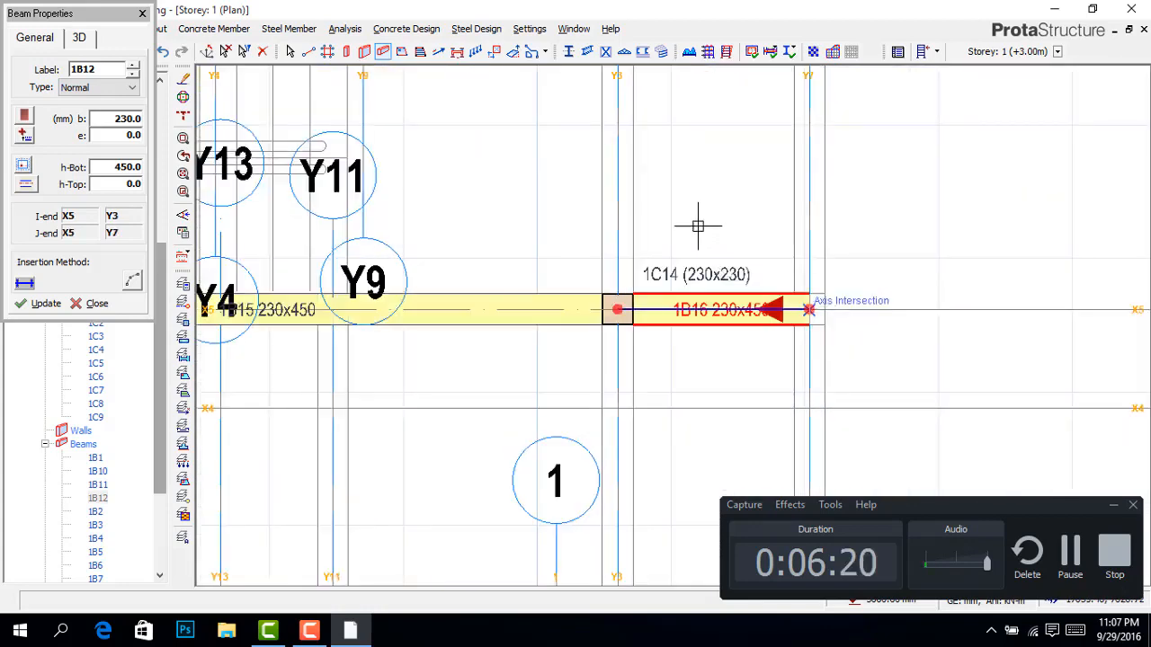
Step: Insert 230x450 beams along axis X3 from axis Y6 through the columns to axis Y7
{"action": "scroll", "coordinate": [712, 244], "scroll_direction": "down", "scroll_amount": 3}
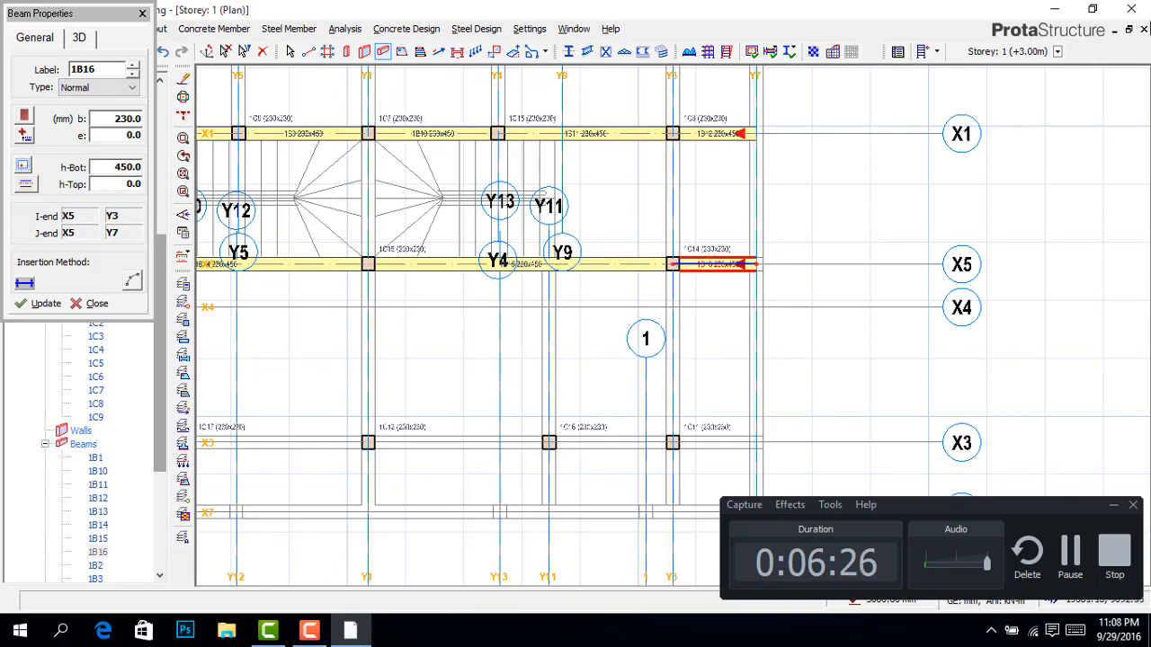
{"action": "scroll", "coordinate": [764, 317], "scroll_direction": "down", "scroll_amount": 4}
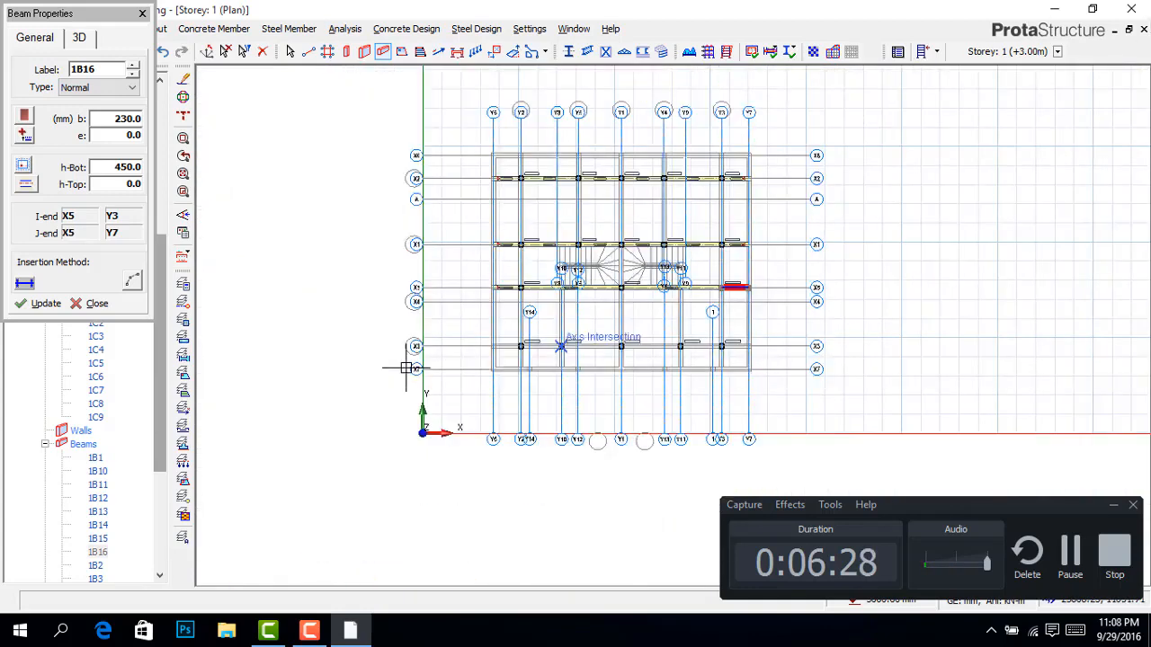
{"action": "scroll", "coordinate": [578, 333], "scroll_direction": "up", "scroll_amount": 3}
{"action": "left_click", "coordinate": [557, 329]}
{"action": "scroll", "coordinate": [557, 329], "scroll_direction": "up", "scroll_amount": 1}
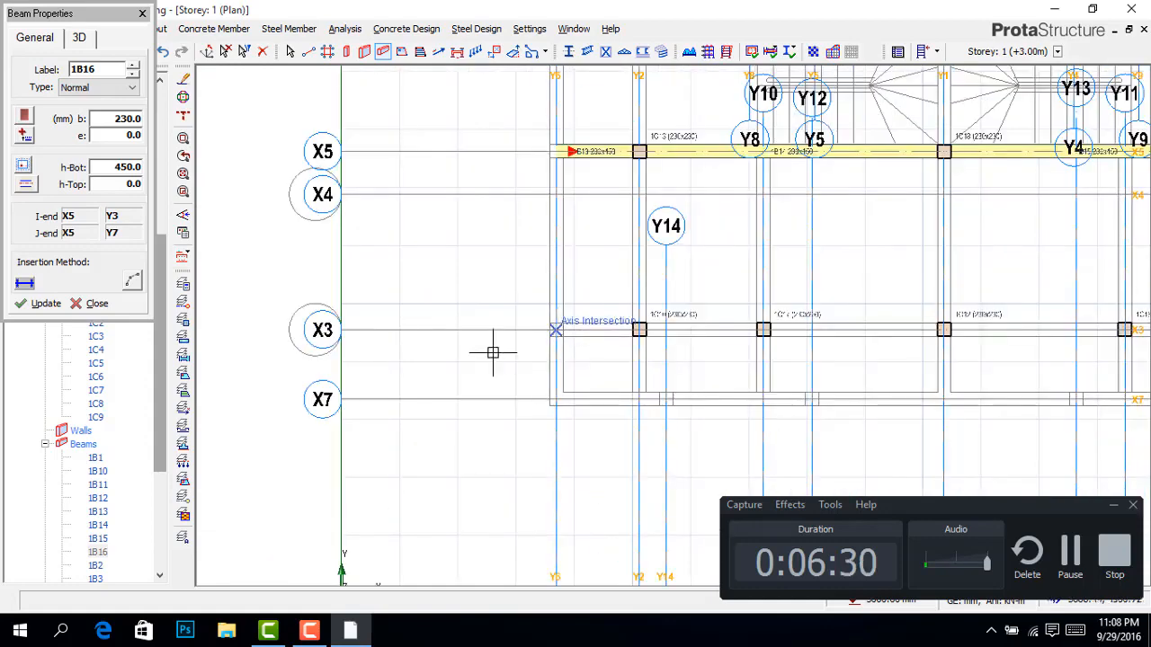
{"action": "scroll", "coordinate": [380, 319], "scroll_direction": "down", "scroll_amount": 2}
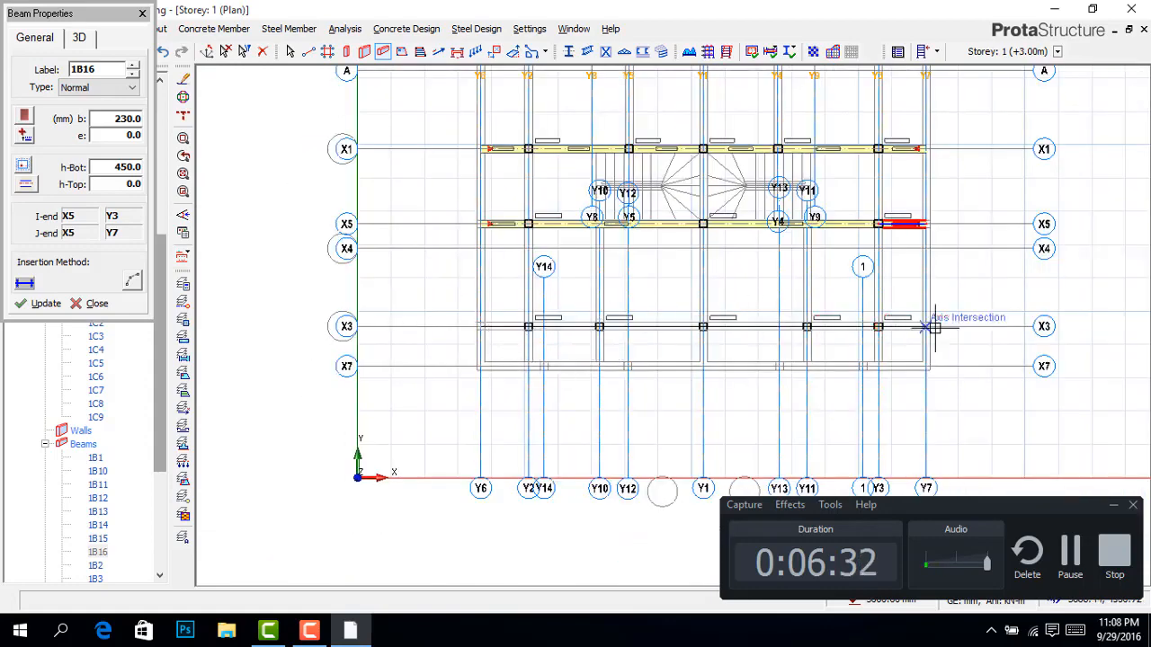
{"action": "scroll", "coordinate": [921, 324], "scroll_direction": "up", "scroll_amount": 2}
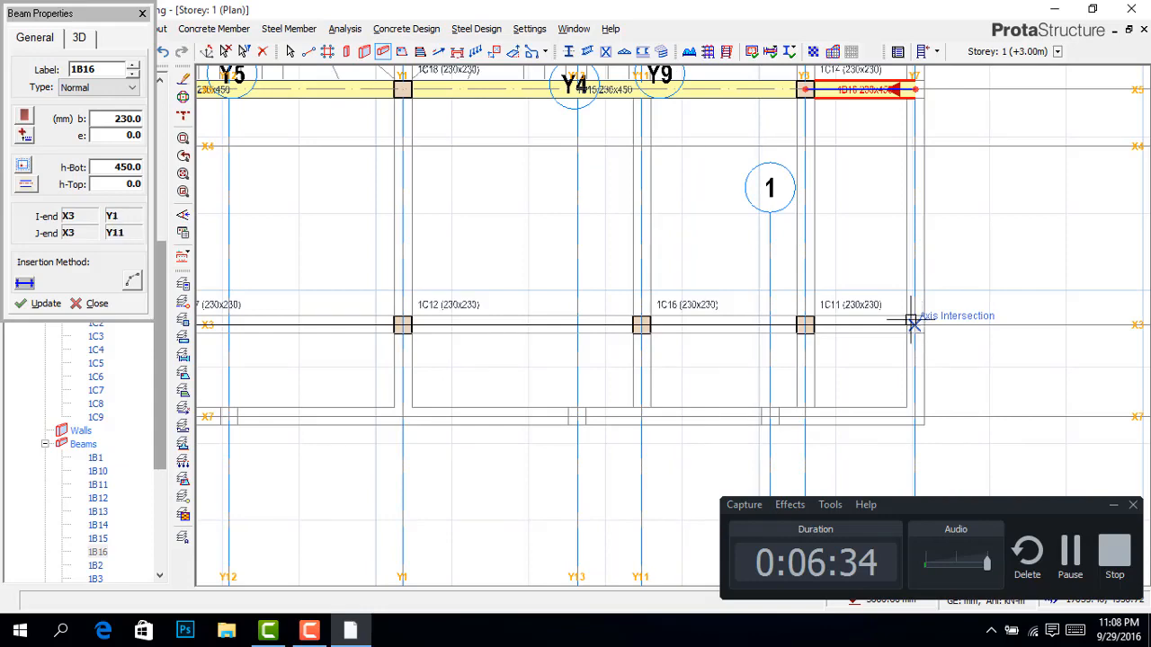
{"action": "left_click", "coordinate": [836, 318]}
Step: Insert 230x450 beams along axis Y2 from its intersection with axis X6 down to axis X7
{"action": "scroll", "coordinate": [859, 259], "scroll_direction": "down", "scroll_amount": 1}
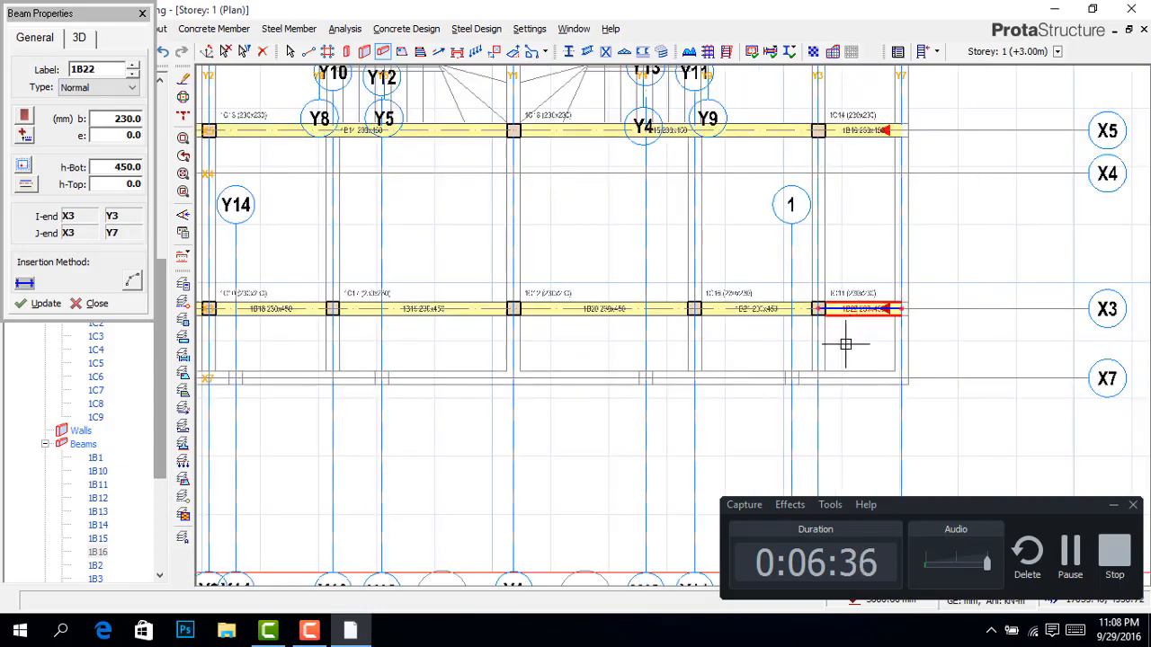
{"action": "scroll", "coordinate": [845, 344], "scroll_direction": "down", "scroll_amount": 4}
{"action": "scroll", "coordinate": [714, 241], "scroll_direction": "up", "scroll_amount": 1}
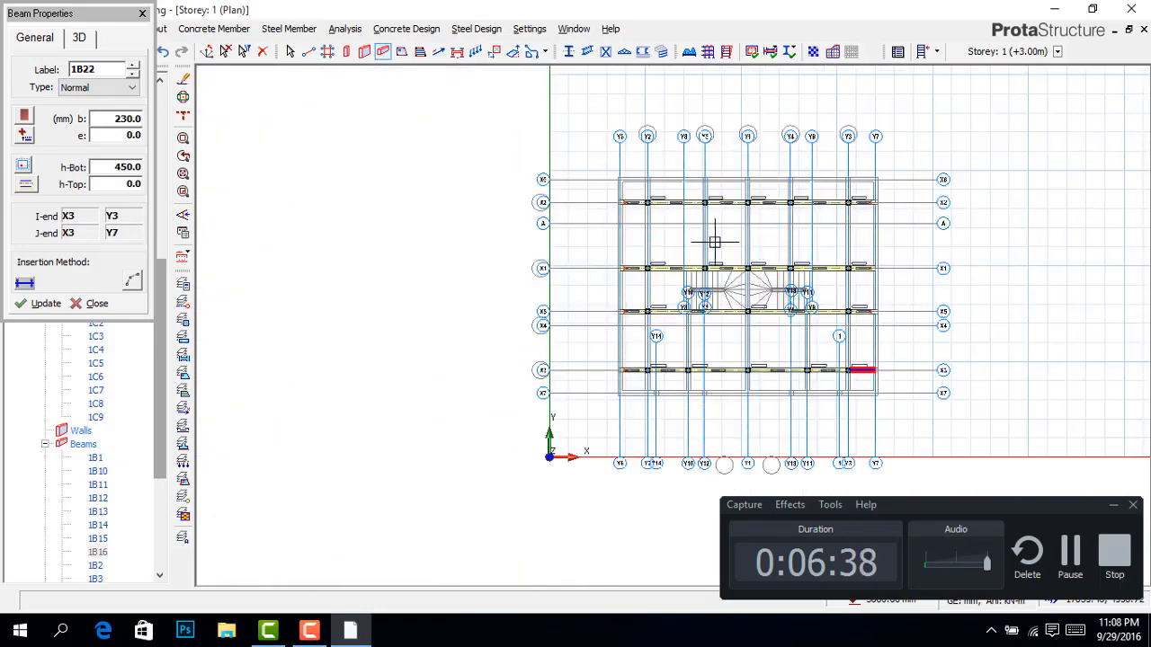
{"action": "scroll", "coordinate": [632, 193], "scroll_direction": "up", "scroll_amount": 3}
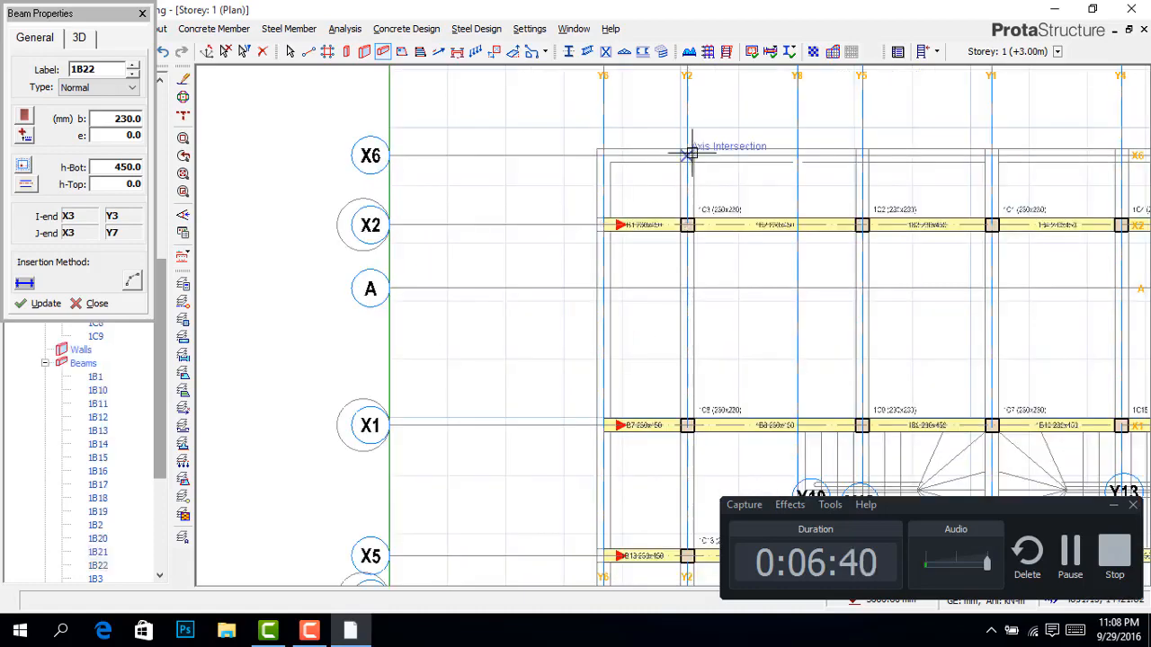
{"action": "scroll", "coordinate": [683, 203], "scroll_direction": "down", "scroll_amount": 1}
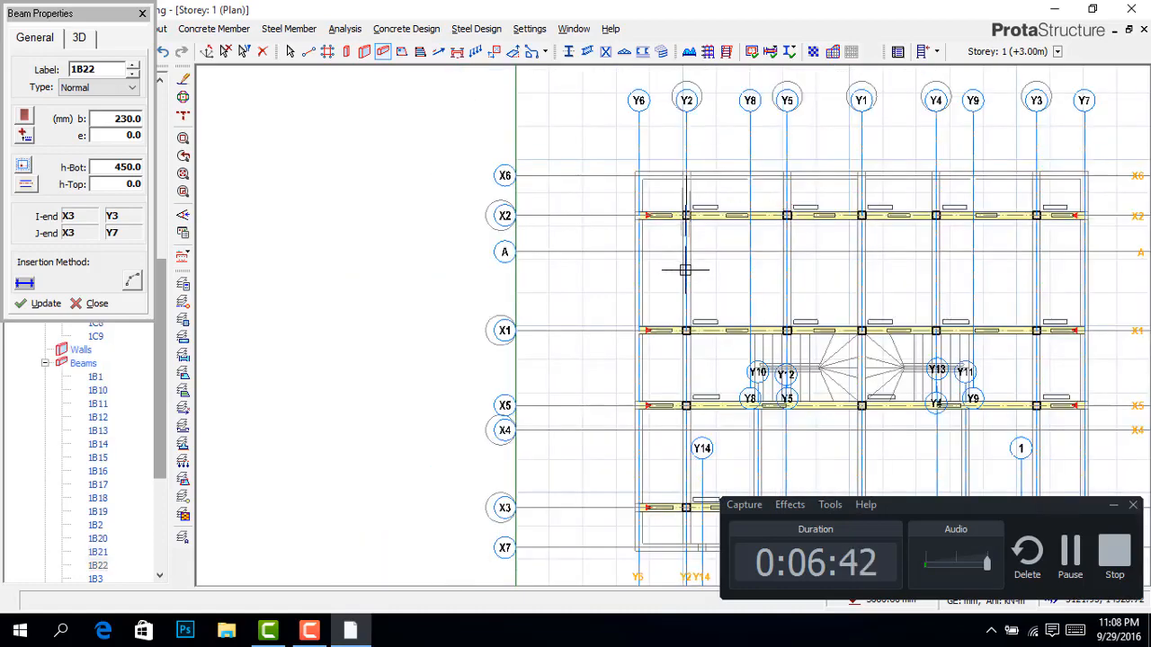
{"action": "scroll", "coordinate": [697, 349], "scroll_direction": "down", "scroll_amount": 1}
{"action": "scroll", "coordinate": [689, 472], "scroll_direction": "up", "scroll_amount": 3}
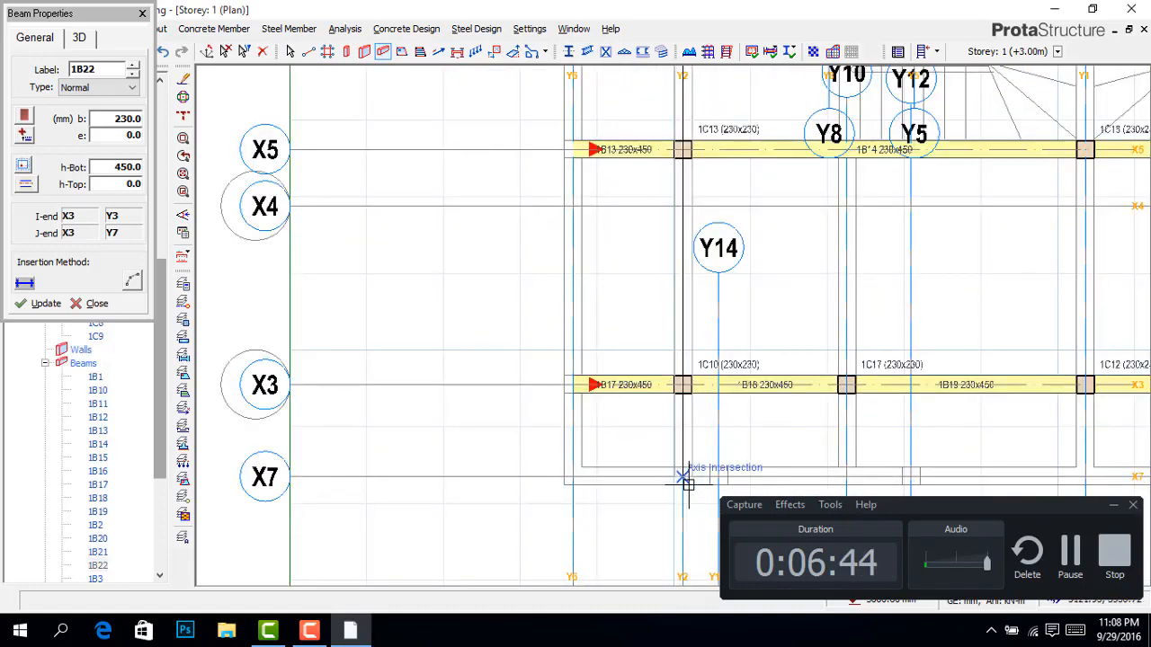
{"action": "left_click", "coordinate": [682, 475]}
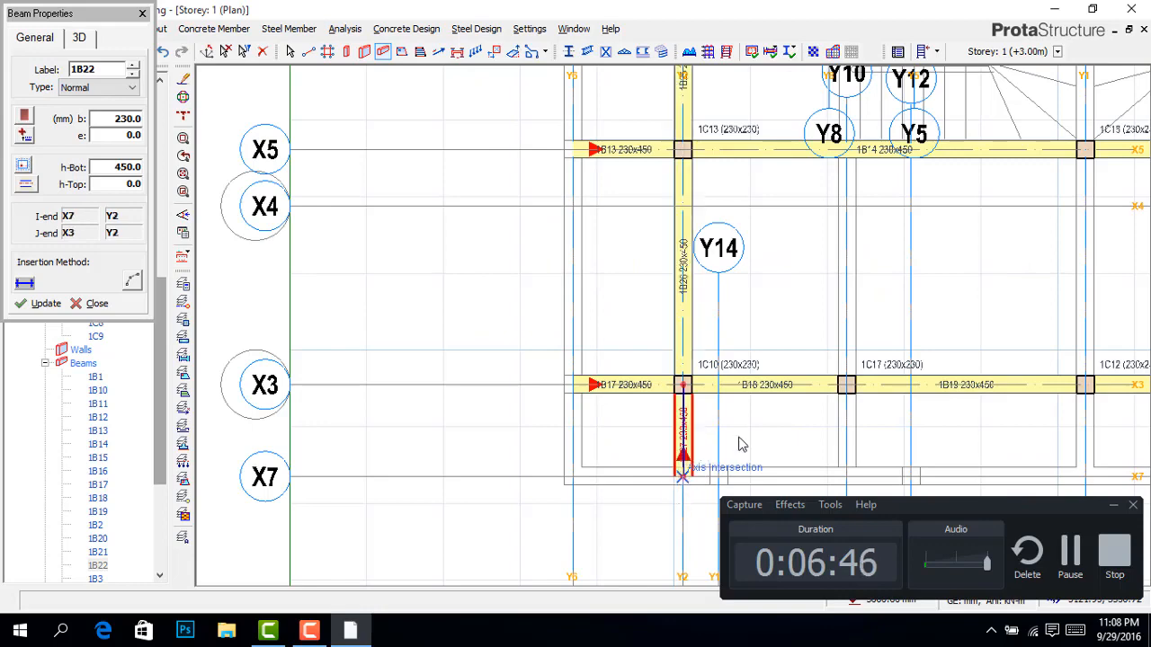
Step: Insert 230x450 beams along axis Y5 from its intersection with axis X6 down to axis X1
{"action": "scroll", "coordinate": [648, 434], "scroll_direction": "down", "scroll_amount": 2}
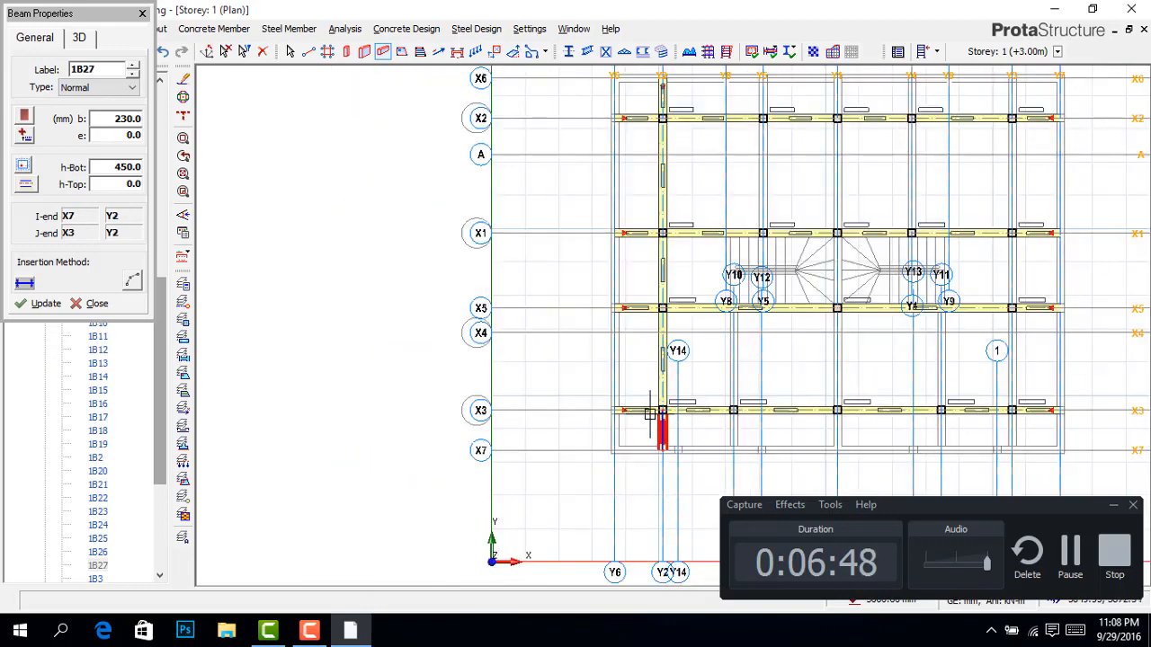
{"action": "scroll", "coordinate": [758, 112], "scroll_direction": "down", "scroll_amount": 1}
{"action": "scroll", "coordinate": [741, 190], "scroll_direction": "up", "scroll_amount": 1}
{"action": "scroll", "coordinate": [737, 169], "scroll_direction": "up", "scroll_amount": 2}
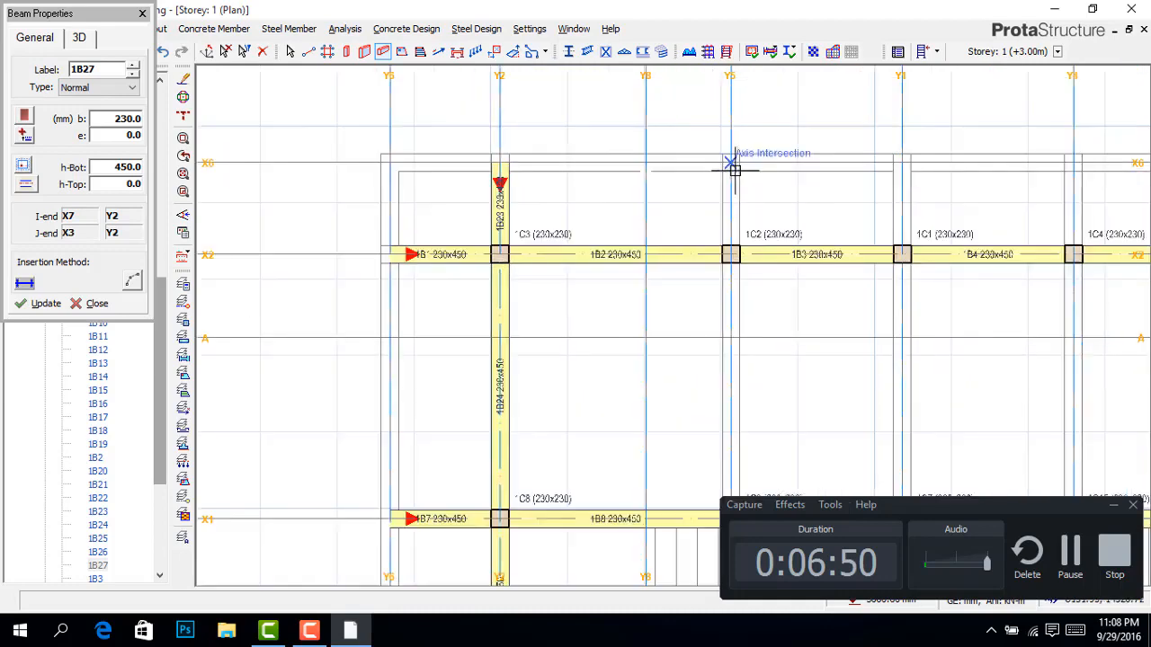
{"action": "scroll", "coordinate": [594, 219], "scroll_direction": "down", "scroll_amount": 1}
{"action": "scroll", "coordinate": [593, 218], "scroll_direction": "down", "scroll_amount": 3}
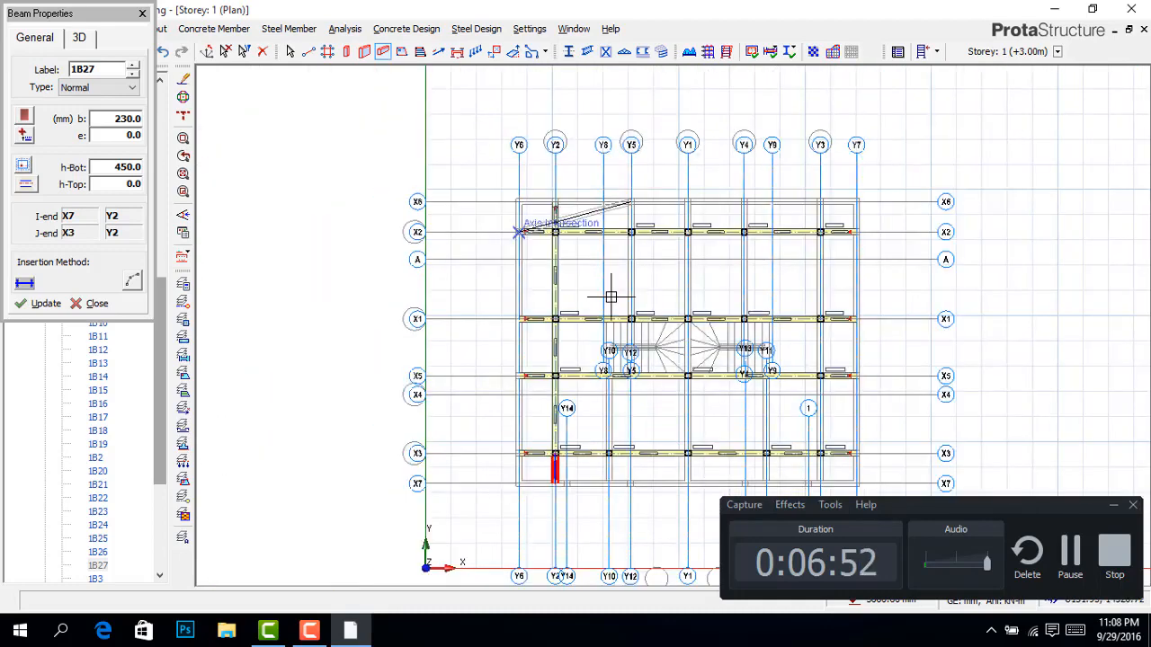
{"action": "scroll", "coordinate": [630, 324], "scroll_direction": "up", "scroll_amount": 3}
{"action": "scroll", "coordinate": [629, 324], "scroll_direction": "up", "scroll_amount": 1}
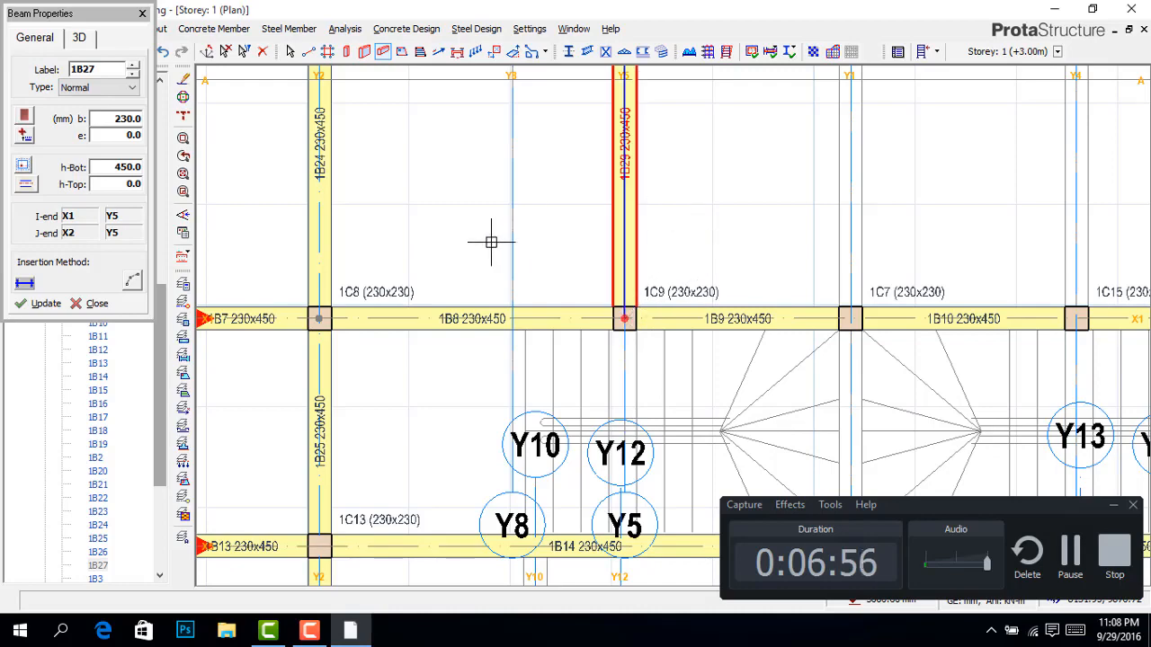
Step: Insert 230x450 beams along axis Y10 from its intersection with axis X5 down to axis X7
{"action": "scroll", "coordinate": [491, 241], "scroll_direction": "down", "scroll_amount": 3}
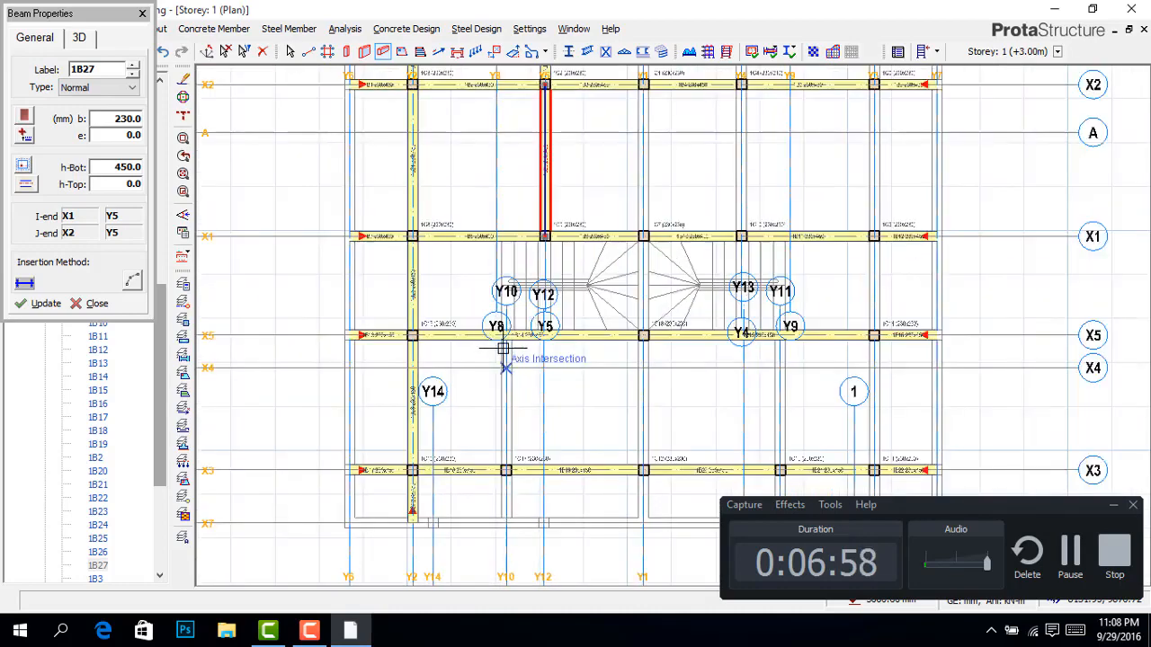
{"action": "scroll", "coordinate": [503, 350], "scroll_direction": "up", "scroll_amount": 3}
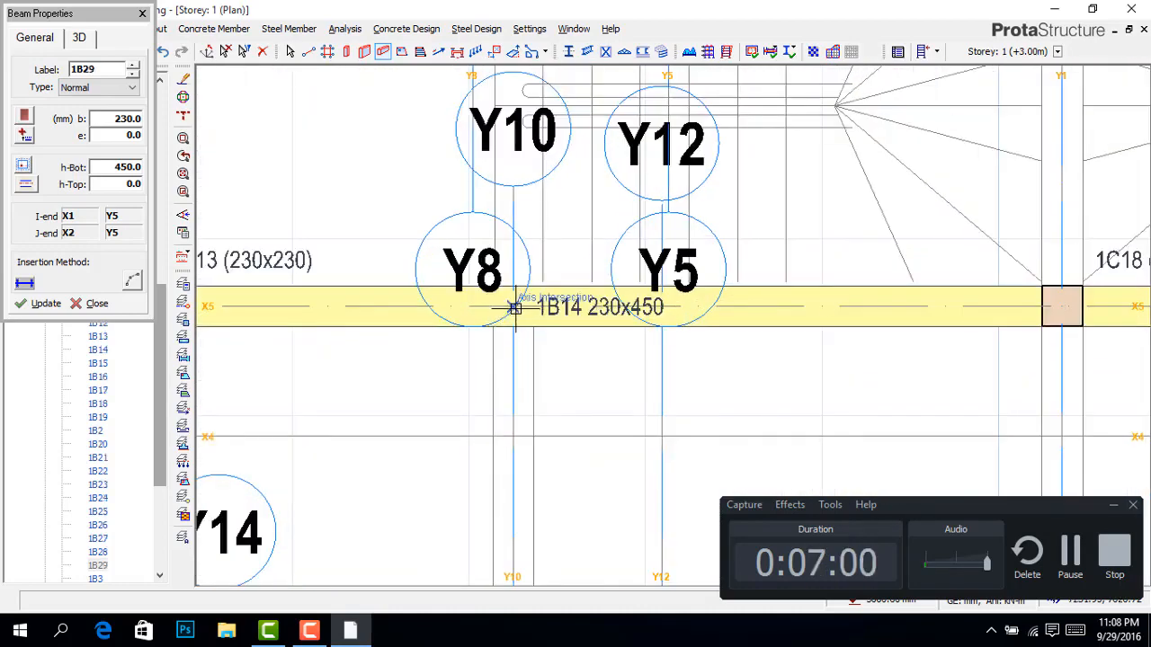
{"action": "left_click", "coordinate": [514, 309]}
{"action": "scroll", "coordinate": [515, 309], "scroll_direction": "down", "scroll_amount": 3}
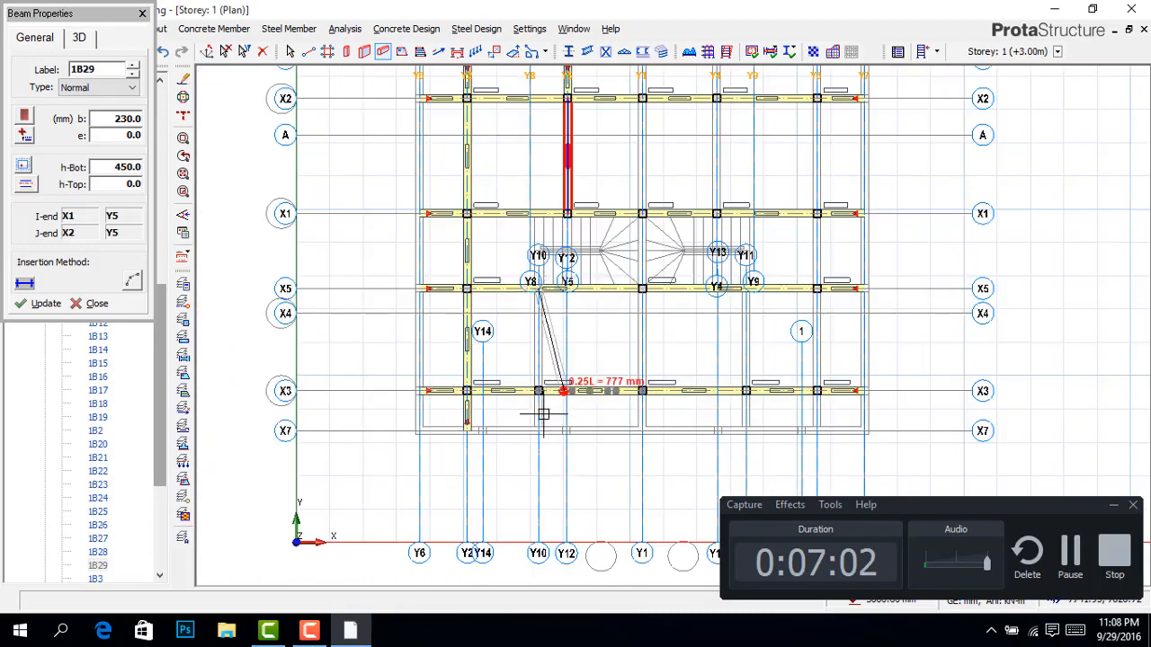
{"action": "scroll", "coordinate": [535, 441], "scroll_direction": "up", "scroll_amount": 3}
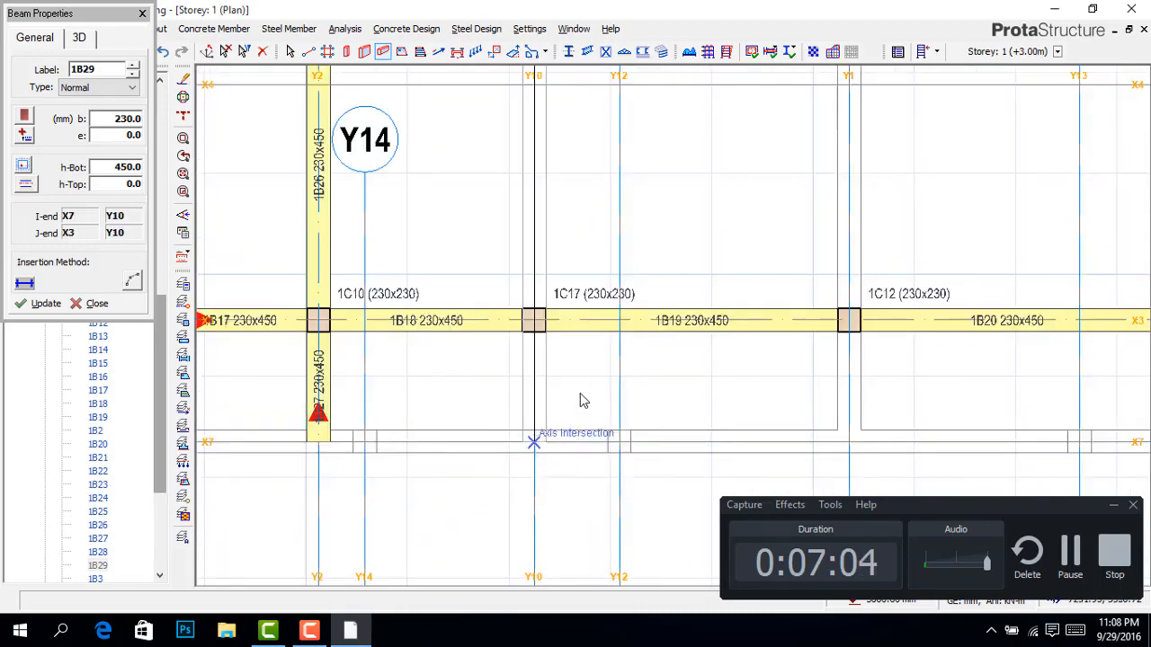
{"action": "left_click", "coordinate": [580, 400]}
{"action": "right_click", "coordinate": [585, 393]}
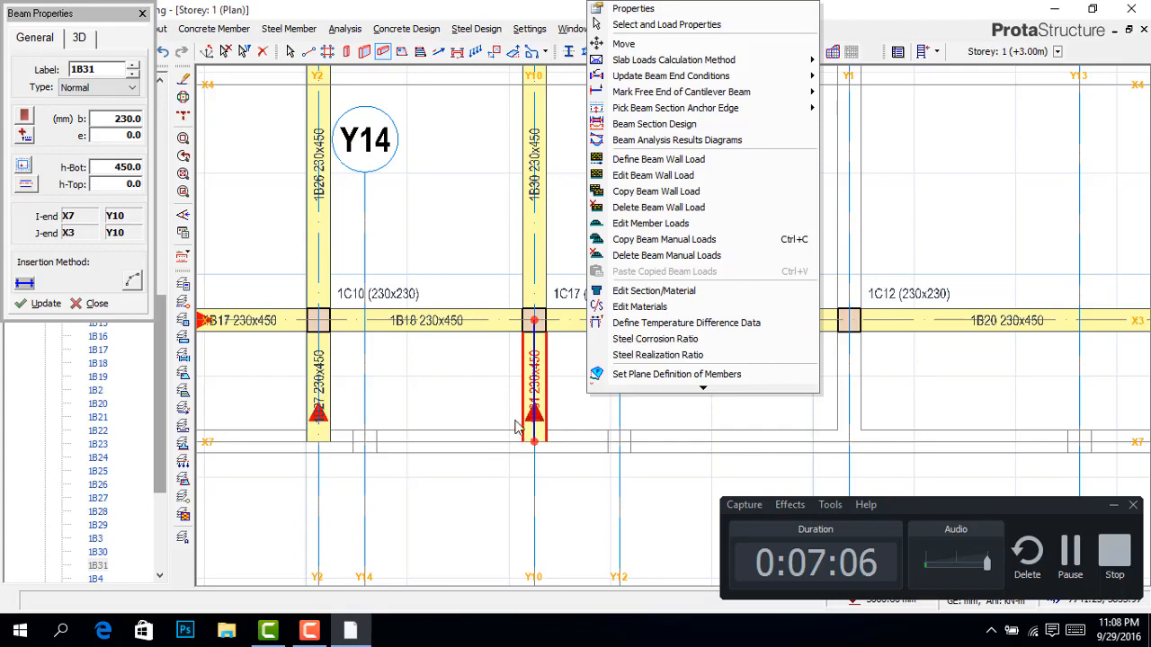
{"action": "left_click", "coordinate": [471, 409]}
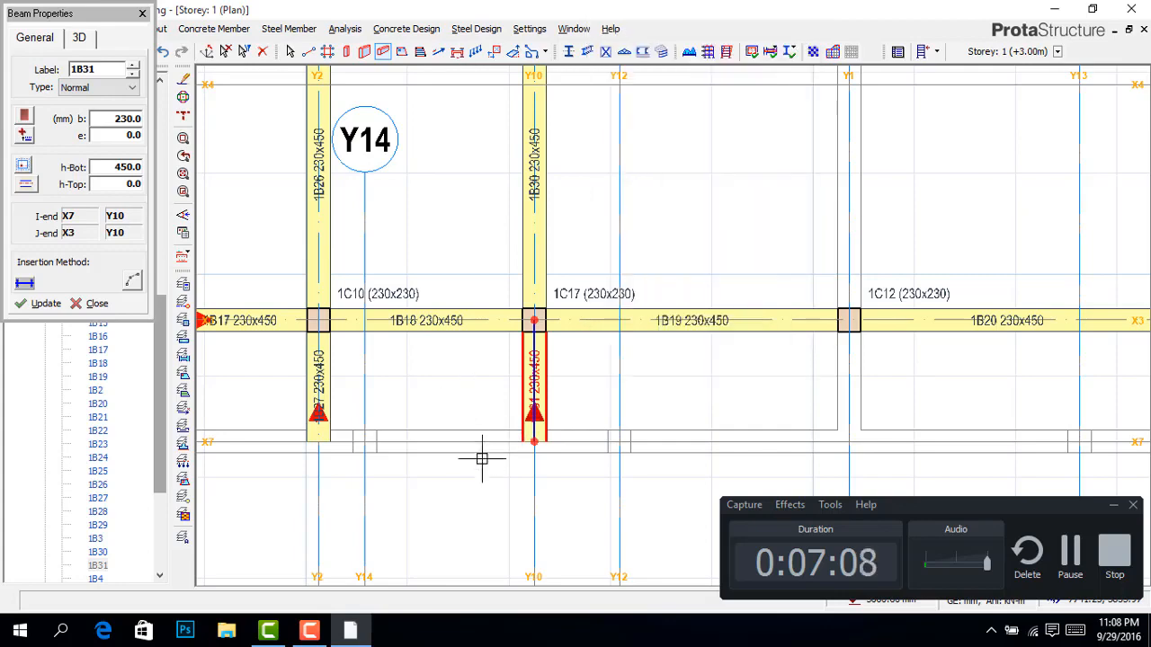
Step: Insert 230x450 beams along axis Y1 over the full depth of the plan, from axis X6 to axis X7
{"action": "scroll", "coordinate": [482, 458], "scroll_direction": "down", "scroll_amount": 5}
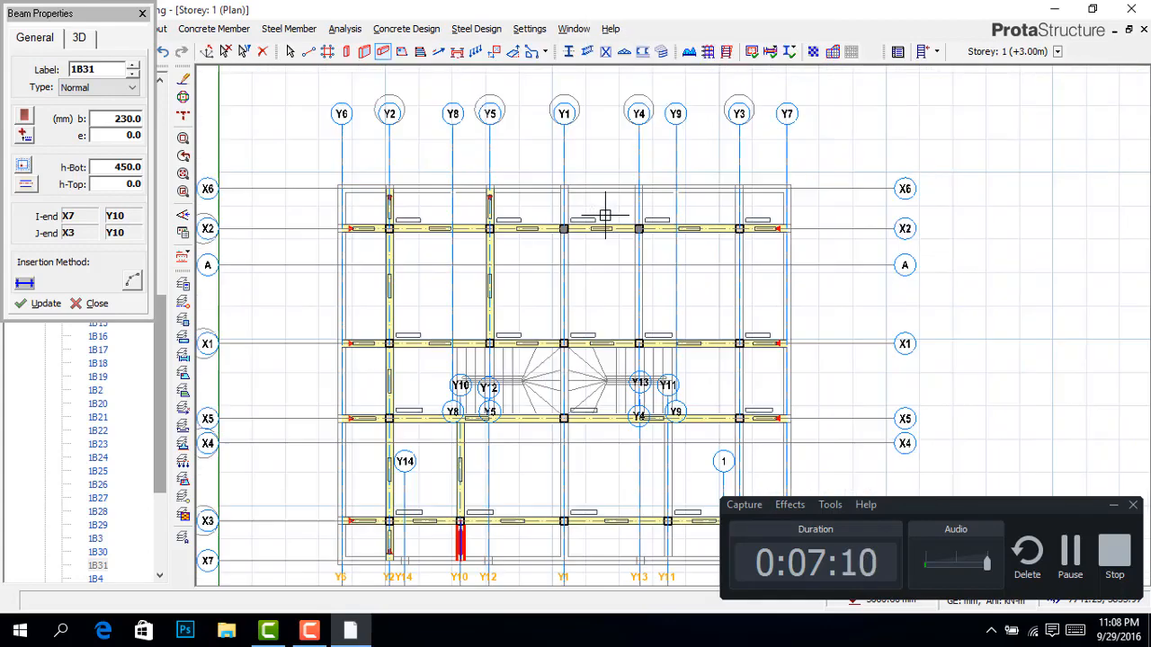
{"action": "scroll", "coordinate": [563, 186], "scroll_direction": "up", "scroll_amount": 5}
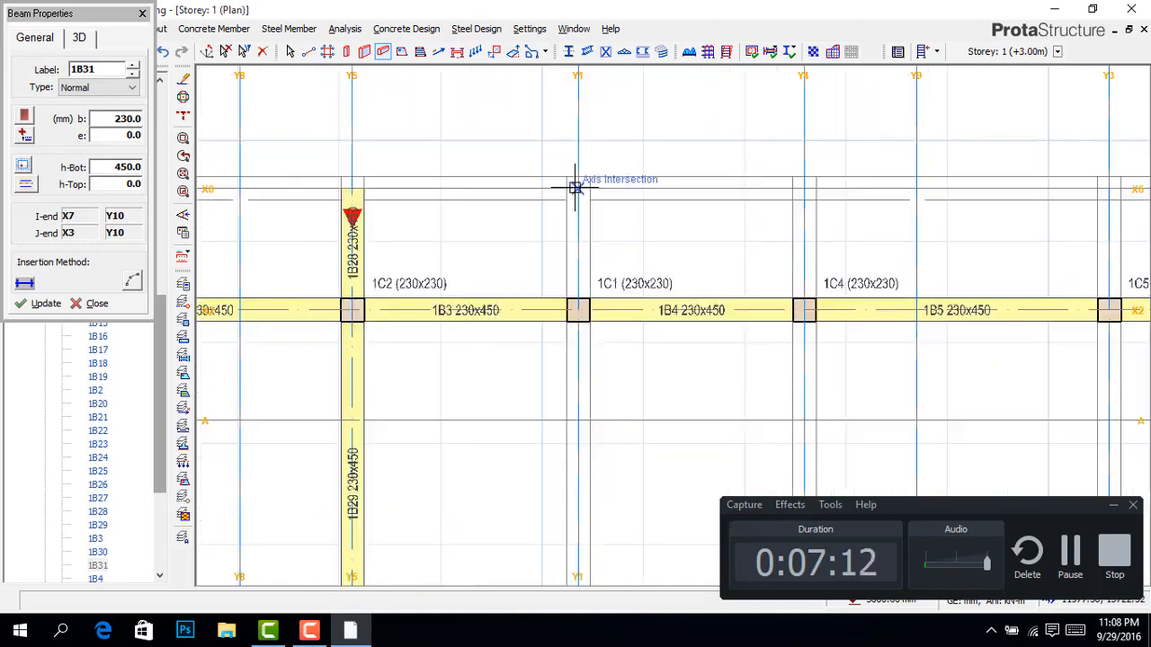
{"action": "scroll", "coordinate": [545, 213], "scroll_direction": "down", "scroll_amount": 4}
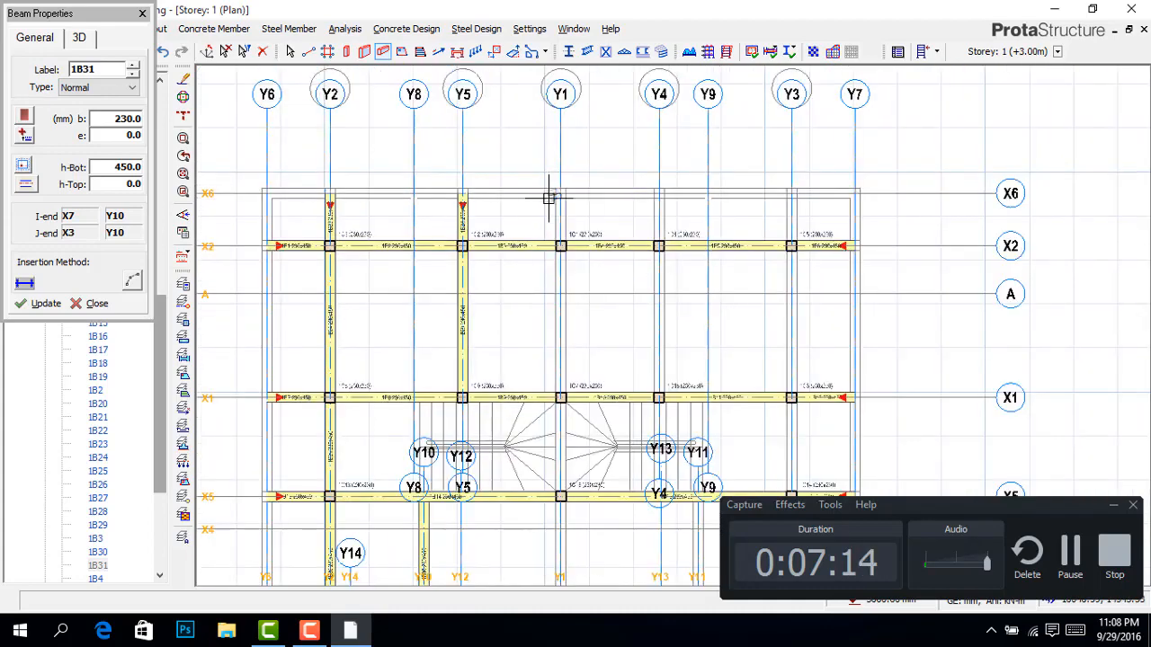
{"action": "scroll", "coordinate": [566, 377], "scroll_direction": "down", "scroll_amount": 2}
{"action": "scroll", "coordinate": [570, 478], "scroll_direction": "up", "scroll_amount": 4}
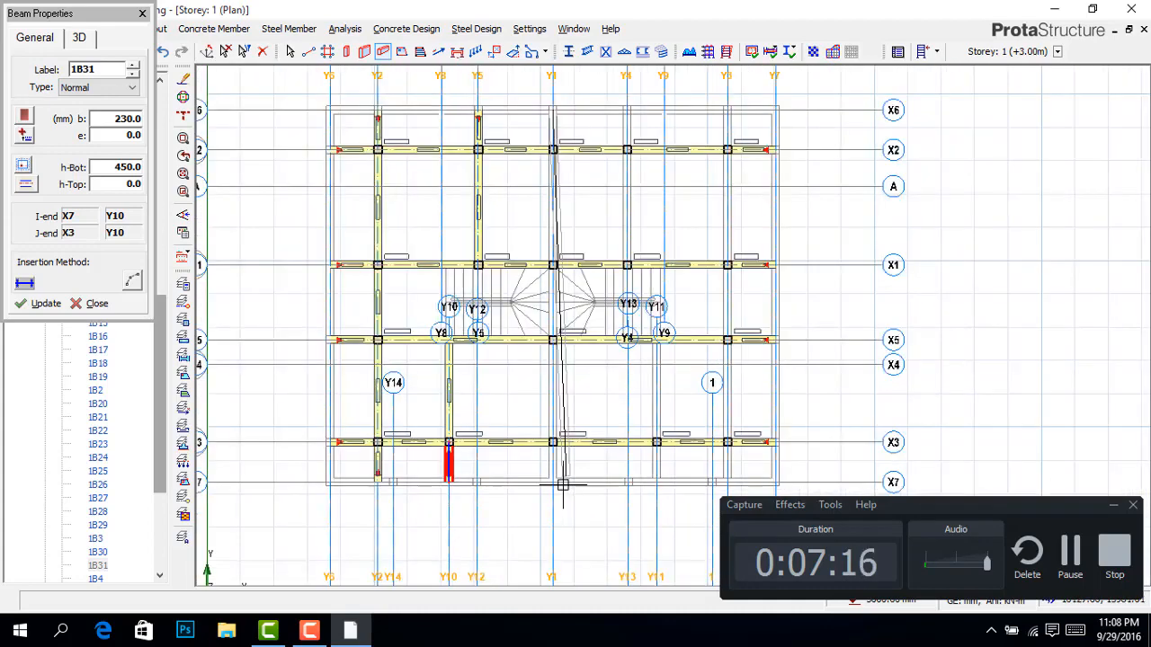
{"action": "scroll", "coordinate": [551, 482], "scroll_direction": "up", "scroll_amount": 1}
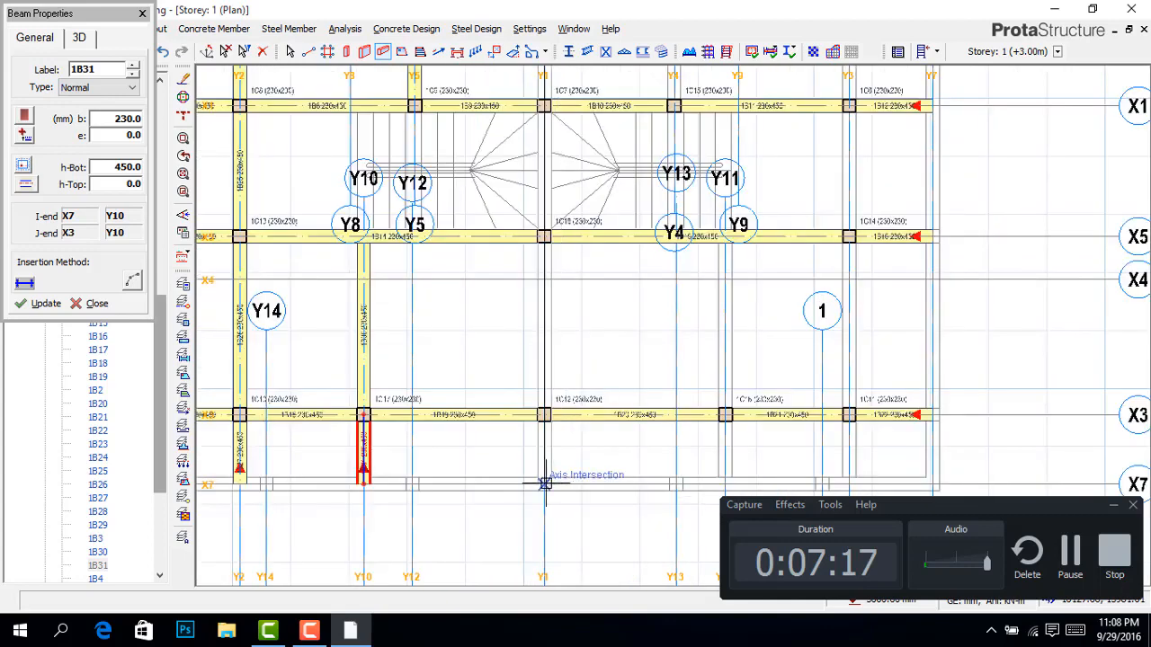
{"action": "left_click", "coordinate": [602, 467]}
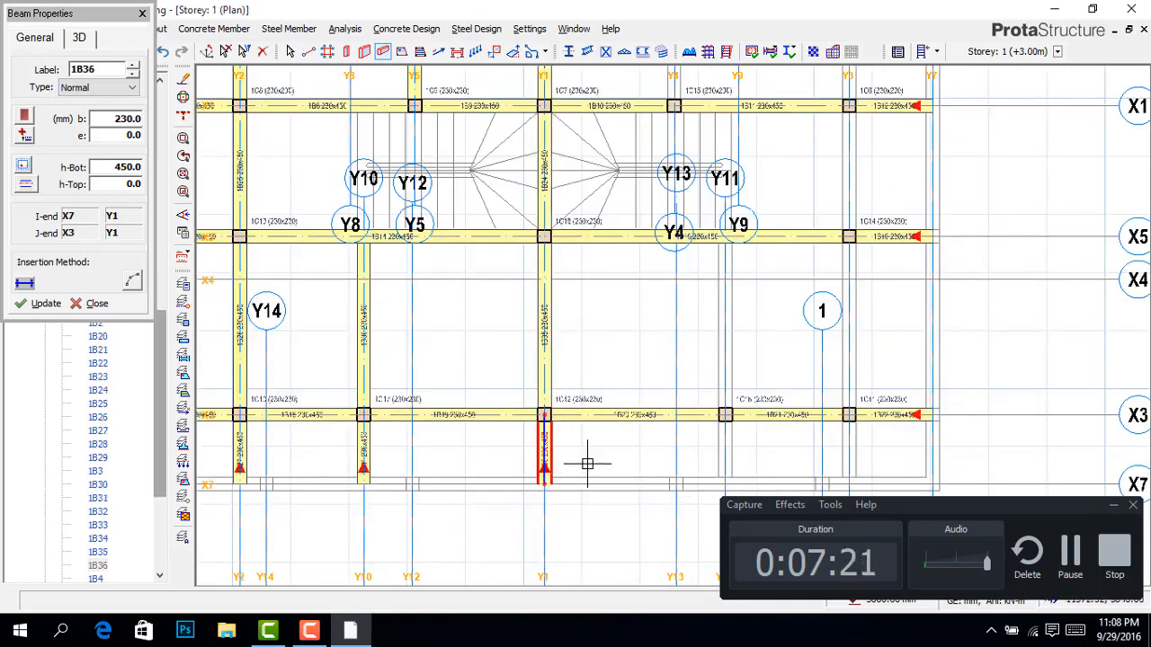
Step: Insert 230x450 beams along axis Y4 from axis X6 to the column at axis X1
{"action": "scroll", "coordinate": [588, 450], "scroll_direction": "down", "scroll_amount": 3}
{"action": "scroll", "coordinate": [626, 185], "scroll_direction": "up", "scroll_amount": 4}
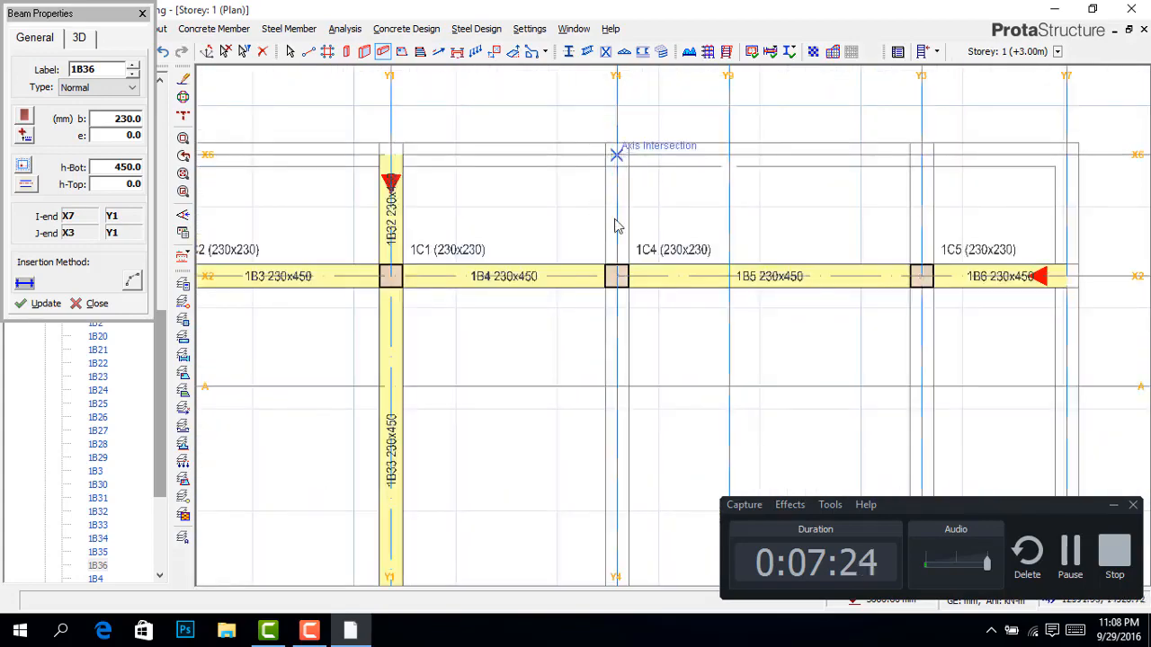
{"action": "scroll", "coordinate": [613, 221], "scroll_direction": "down", "scroll_amount": 3}
{"action": "scroll", "coordinate": [608, 309], "scroll_direction": "up", "scroll_amount": 1}
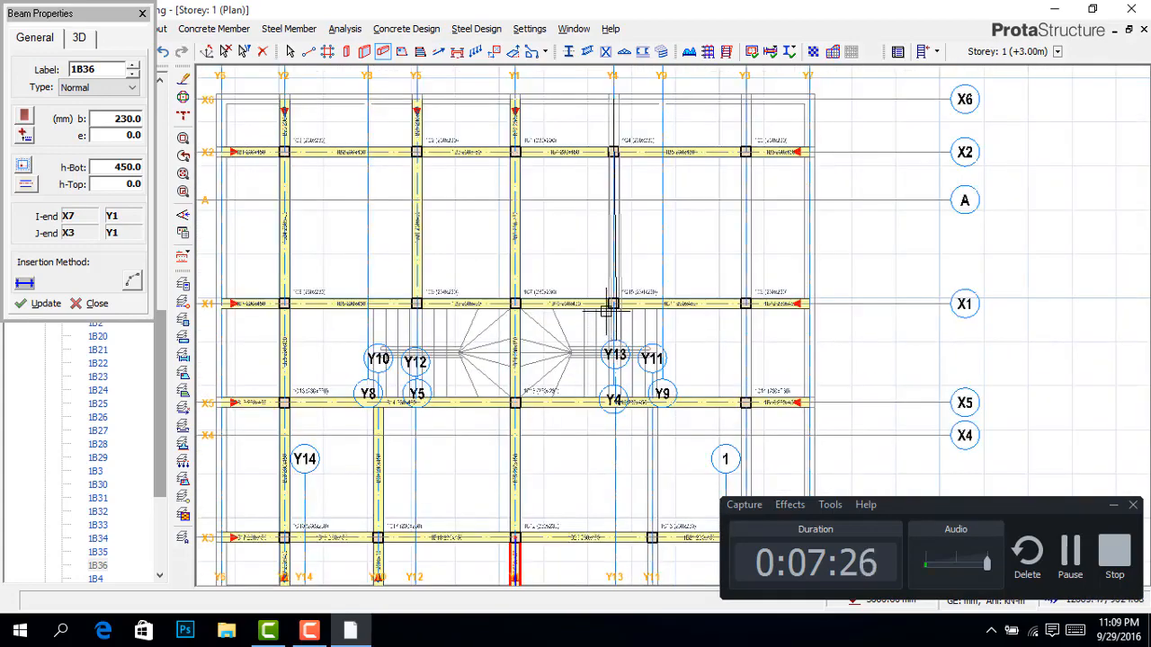
{"action": "scroll", "coordinate": [614, 306], "scroll_direction": "up", "scroll_amount": 2}
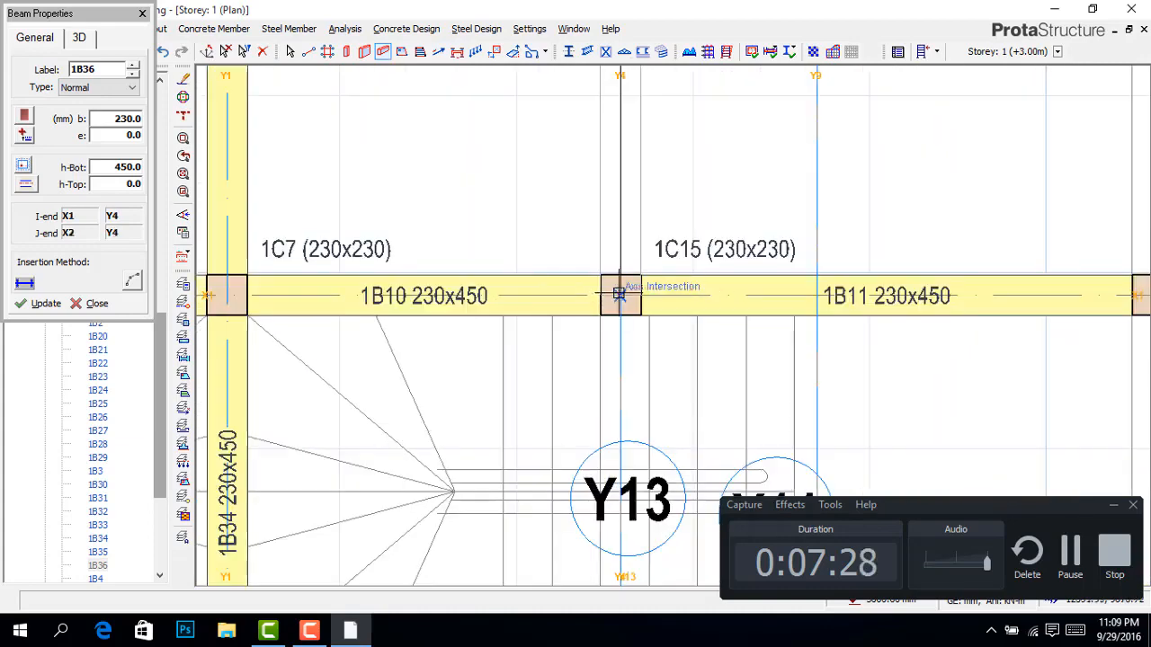
{"action": "left_click", "coordinate": [619, 294]}
{"action": "scroll", "coordinate": [524, 238], "scroll_direction": "down", "scroll_amount": 2}
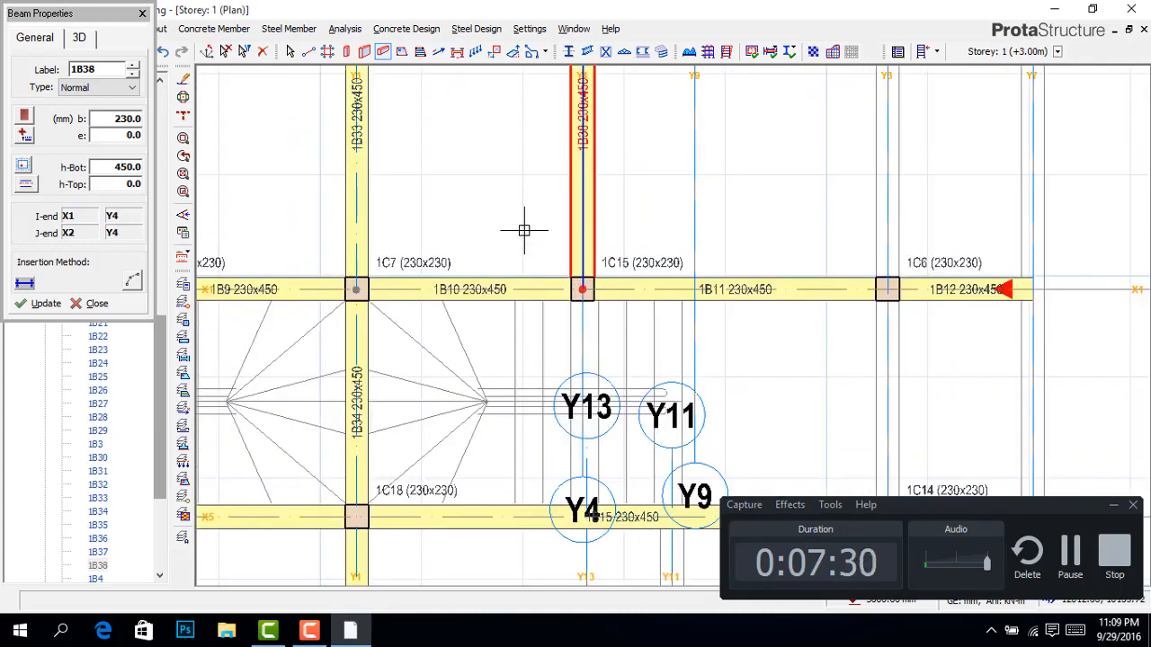
Step: Insert 230x450 beams along axis Y11 from its intersection with axis X5 down to axis X7
{"action": "scroll", "coordinate": [524, 231], "scroll_direction": "down", "scroll_amount": 2}
{"action": "scroll", "coordinate": [586, 360], "scroll_direction": "up", "scroll_amount": 4}
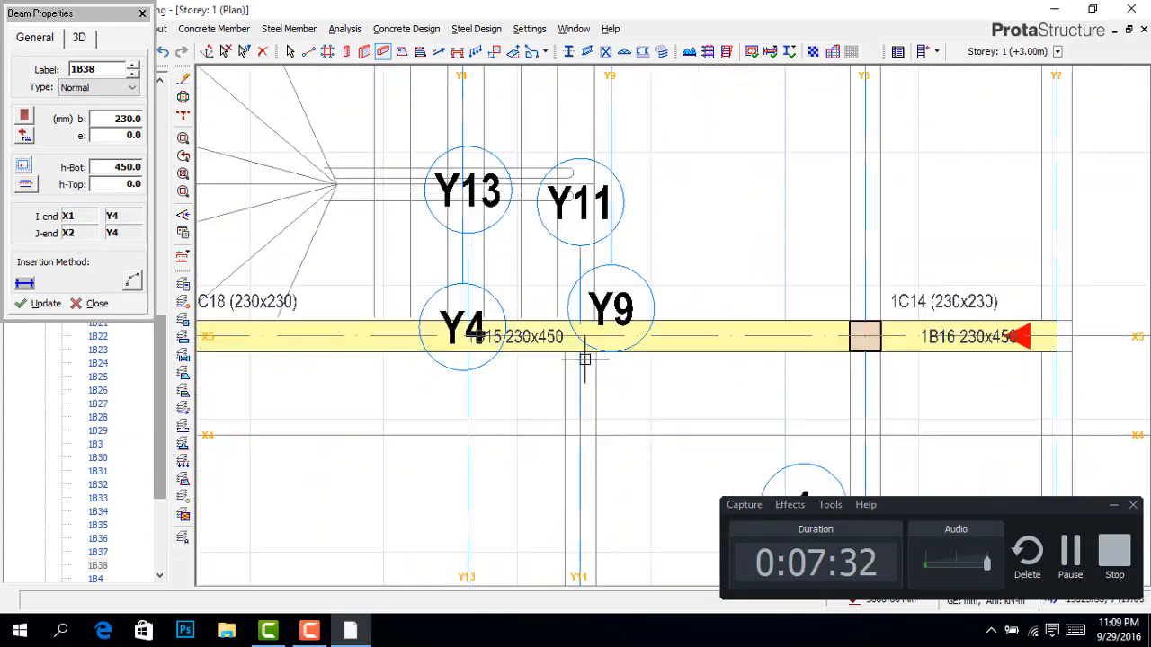
{"action": "scroll", "coordinate": [585, 360], "scroll_direction": "up", "scroll_amount": 1}
{"action": "left_click", "coordinate": [571, 360]}
{"action": "scroll", "coordinate": [571, 361], "scroll_direction": "down", "scroll_amount": 5}
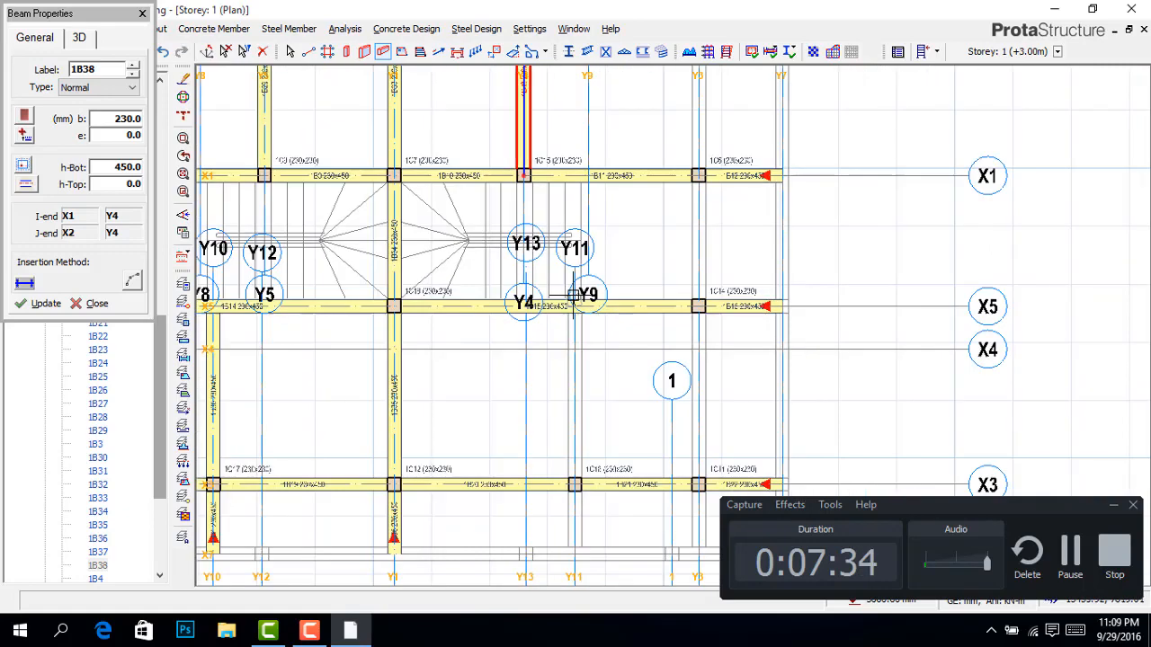
{"action": "scroll", "coordinate": [568, 444], "scroll_direction": "up", "scroll_amount": 4}
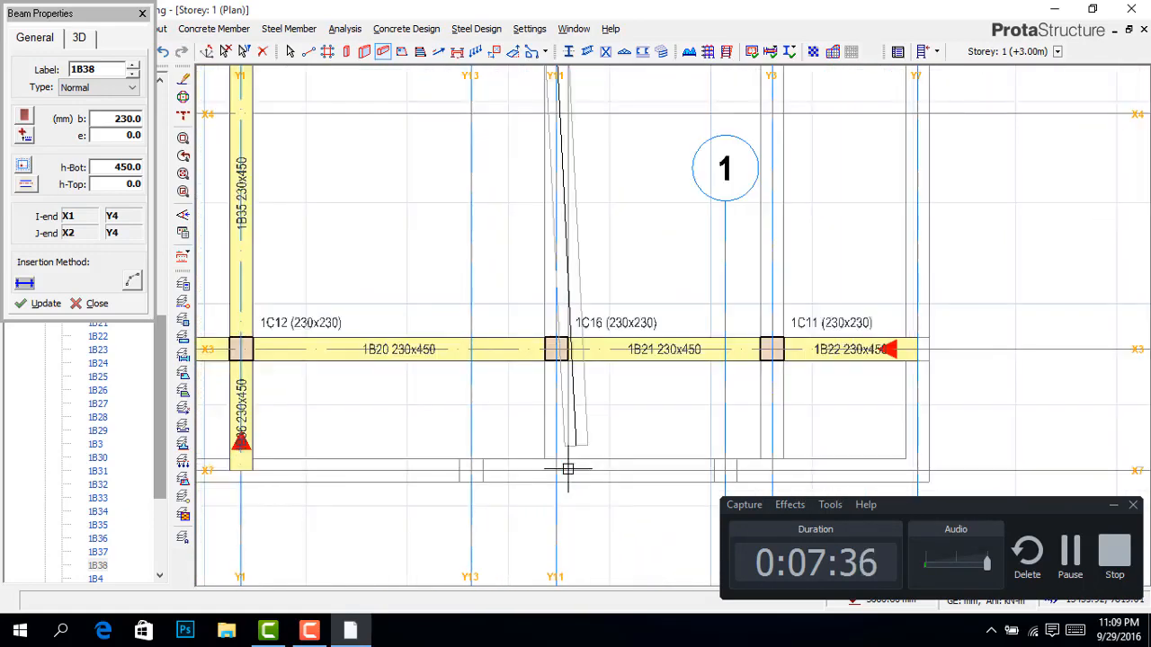
{"action": "left_click", "coordinate": [549, 479]}
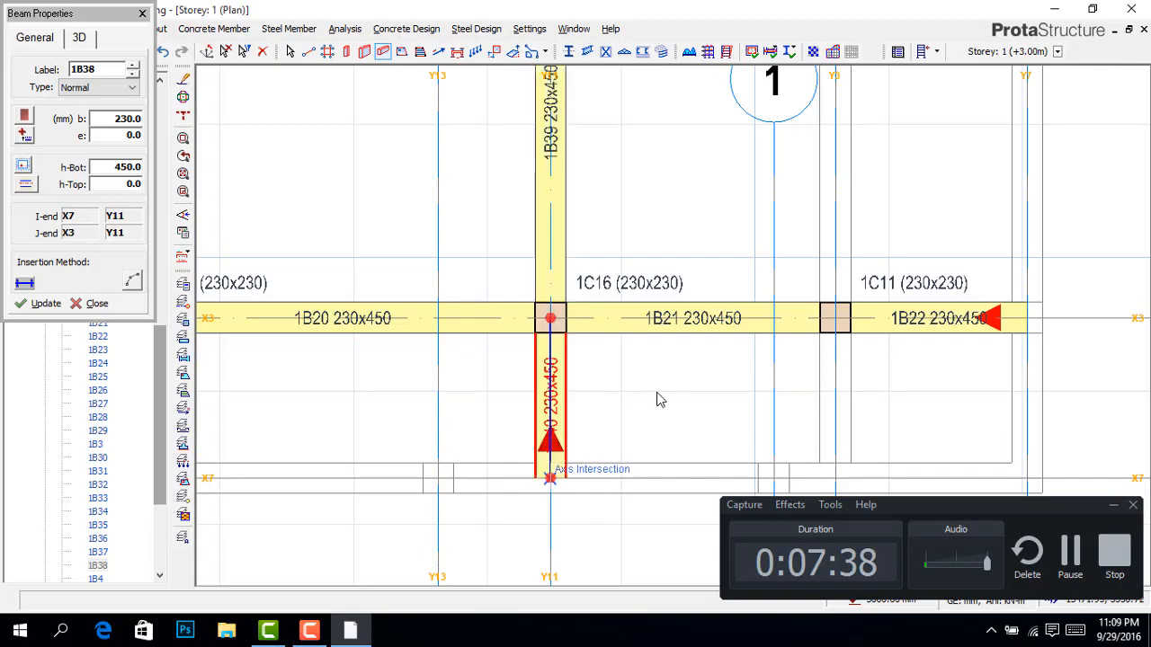
Step: Insert 230x450 beams along axis Y3 from its intersection with axis X6 through the columns to axis X7
{"action": "scroll", "coordinate": [609, 406], "scroll_direction": "down", "scroll_amount": 3}
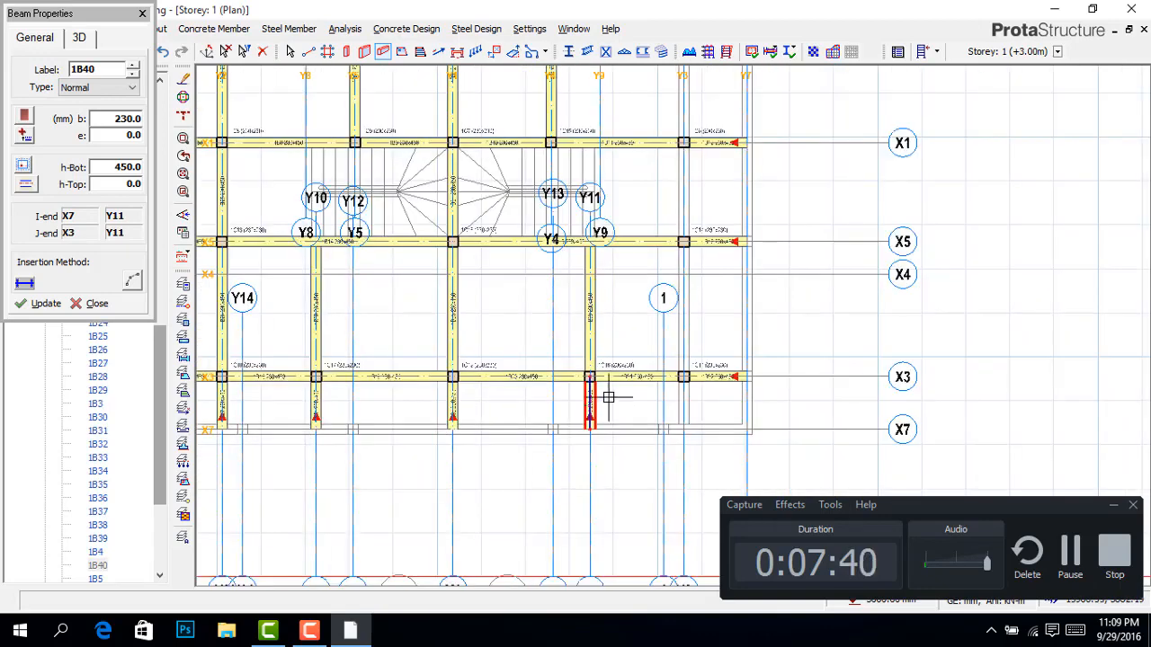
{"action": "scroll", "coordinate": [650, 177], "scroll_direction": "down", "scroll_amount": 2}
{"action": "scroll", "coordinate": [667, 102], "scroll_direction": "up", "scroll_amount": 1}
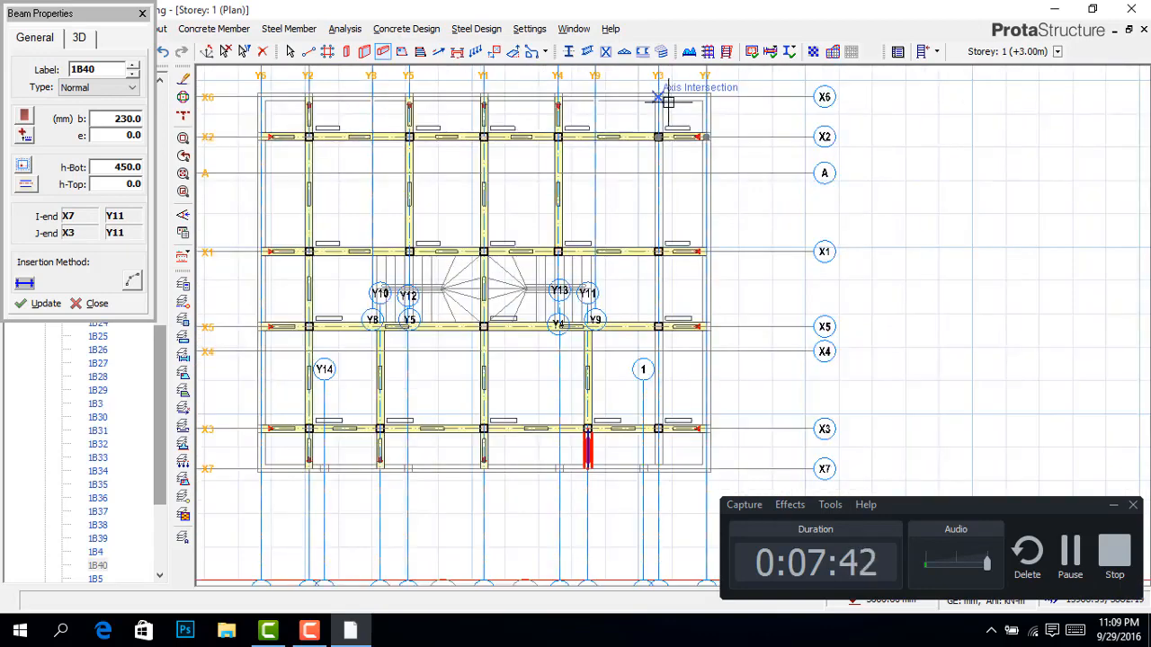
{"action": "scroll", "coordinate": [667, 102], "scroll_direction": "up", "scroll_amount": 1}
{"action": "scroll", "coordinate": [635, 193], "scroll_direction": "down", "scroll_amount": 3}
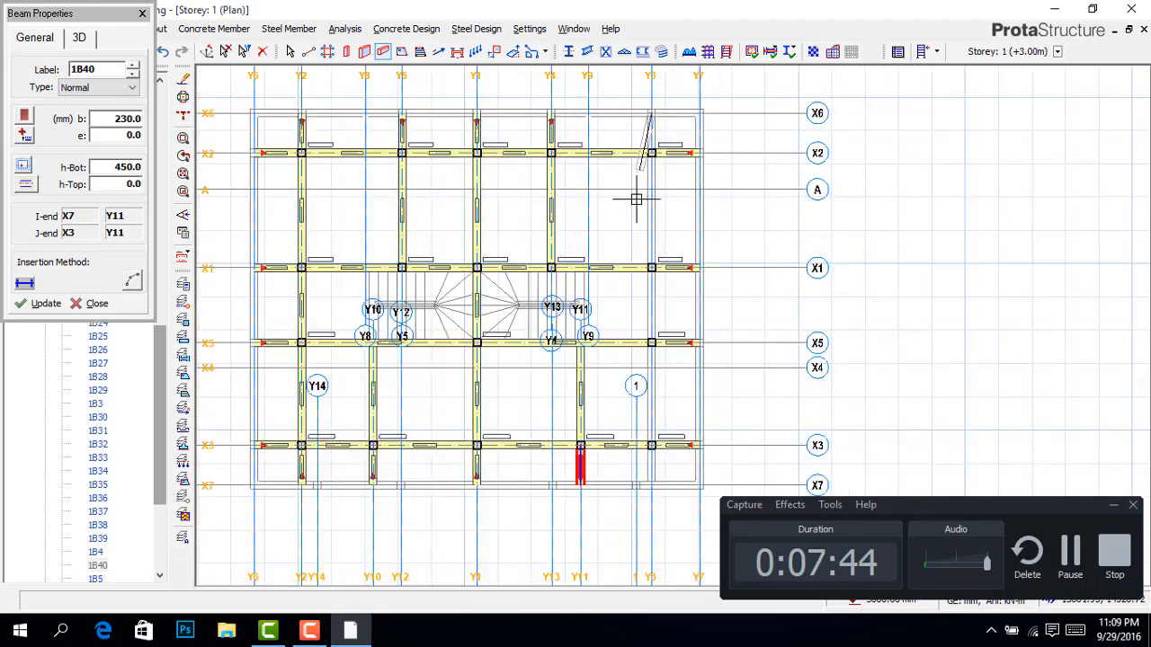
{"action": "scroll", "coordinate": [635, 326], "scroll_direction": "up", "scroll_amount": 1}
{"action": "scroll", "coordinate": [646, 344], "scroll_direction": "up", "scroll_amount": 3}
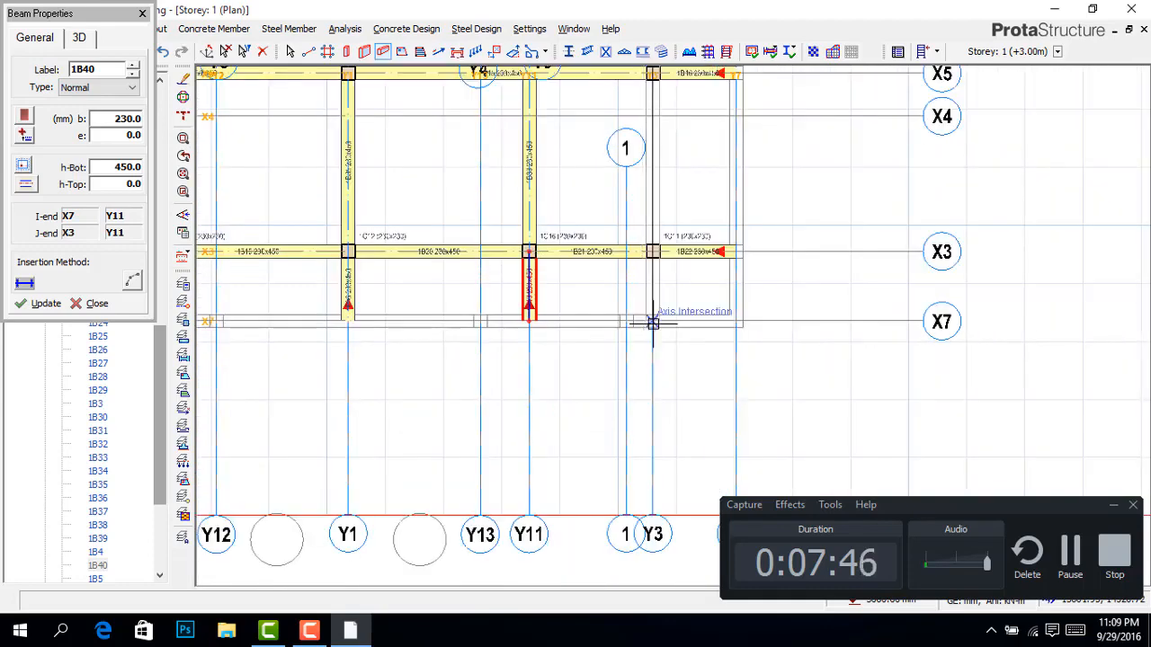
{"action": "left_click", "coordinate": [718, 271]}
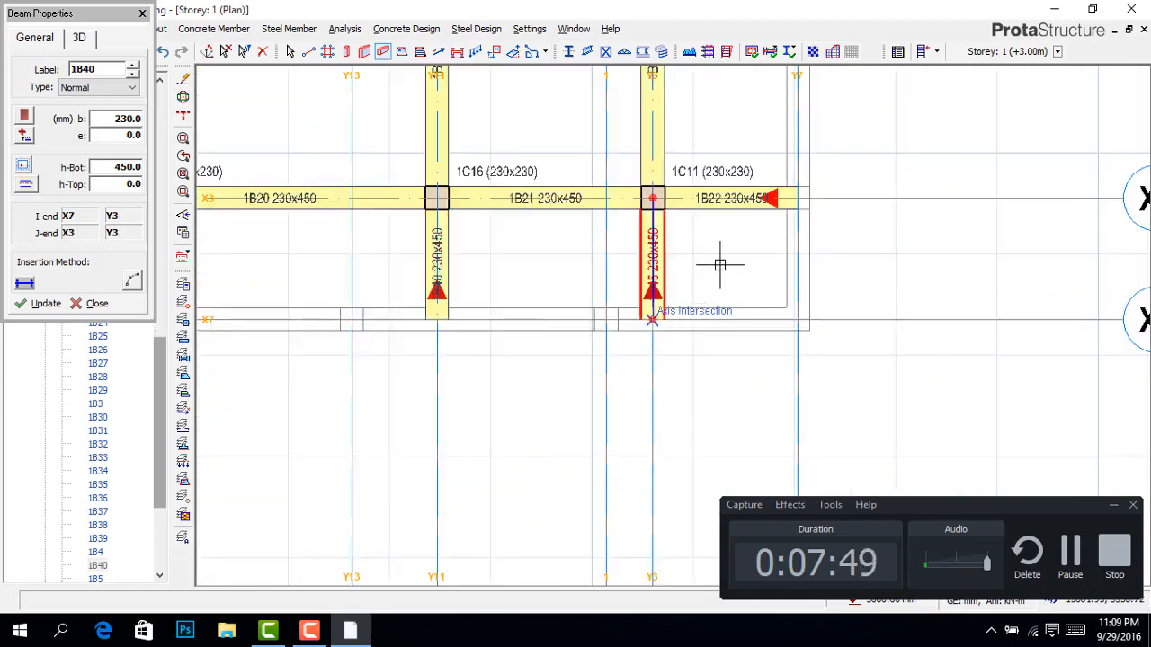
Step: Insert 230x450 edge beams along axis X6 from axis Y6 to axis Y7, splitting them at the supporting spans
{"action": "scroll", "coordinate": [664, 333], "scroll_direction": "down", "scroll_amount": 5}
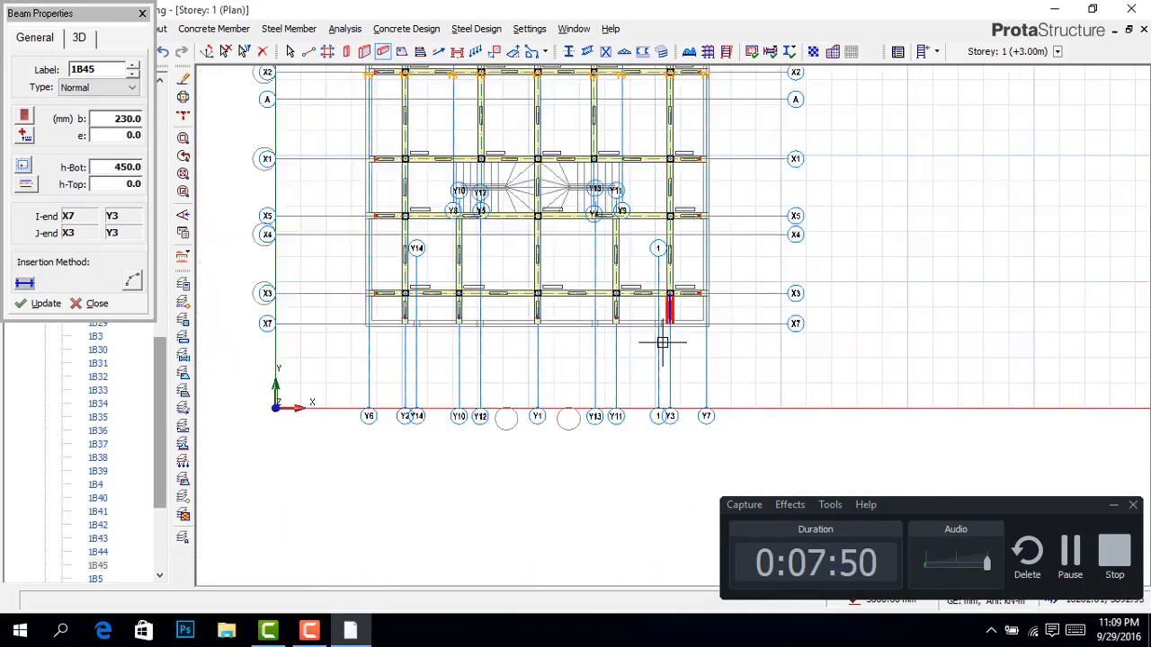
{"action": "scroll", "coordinate": [642, 111], "scroll_direction": "up", "scroll_amount": 2}
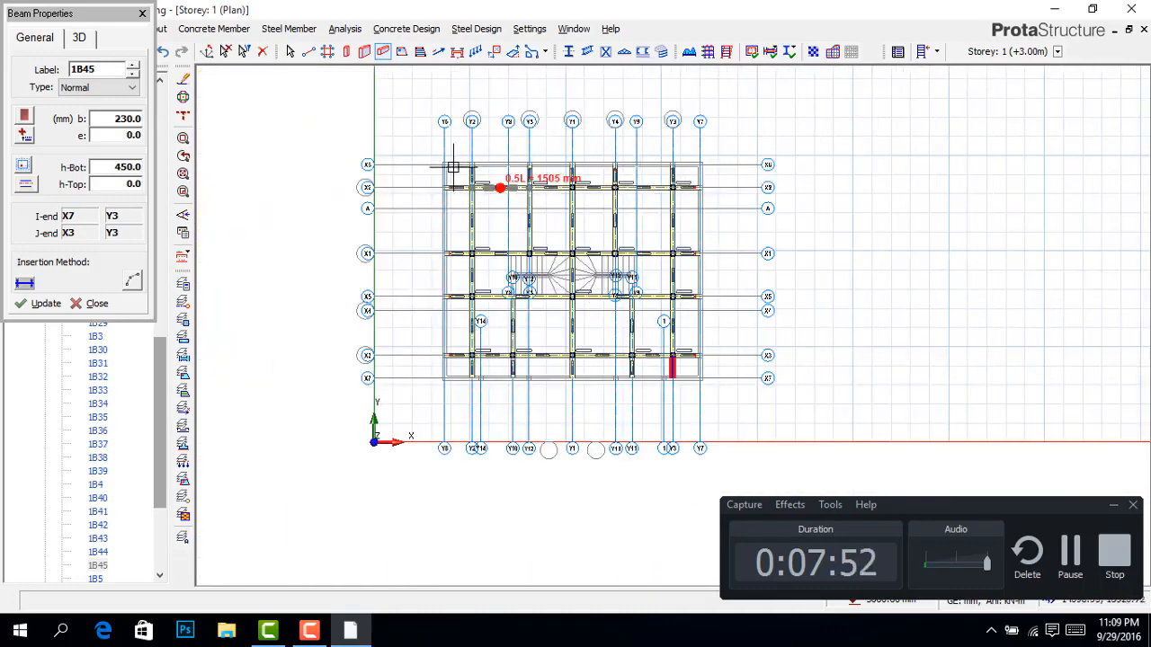
{"action": "scroll", "coordinate": [456, 164], "scroll_direction": "up", "scroll_amount": 4}
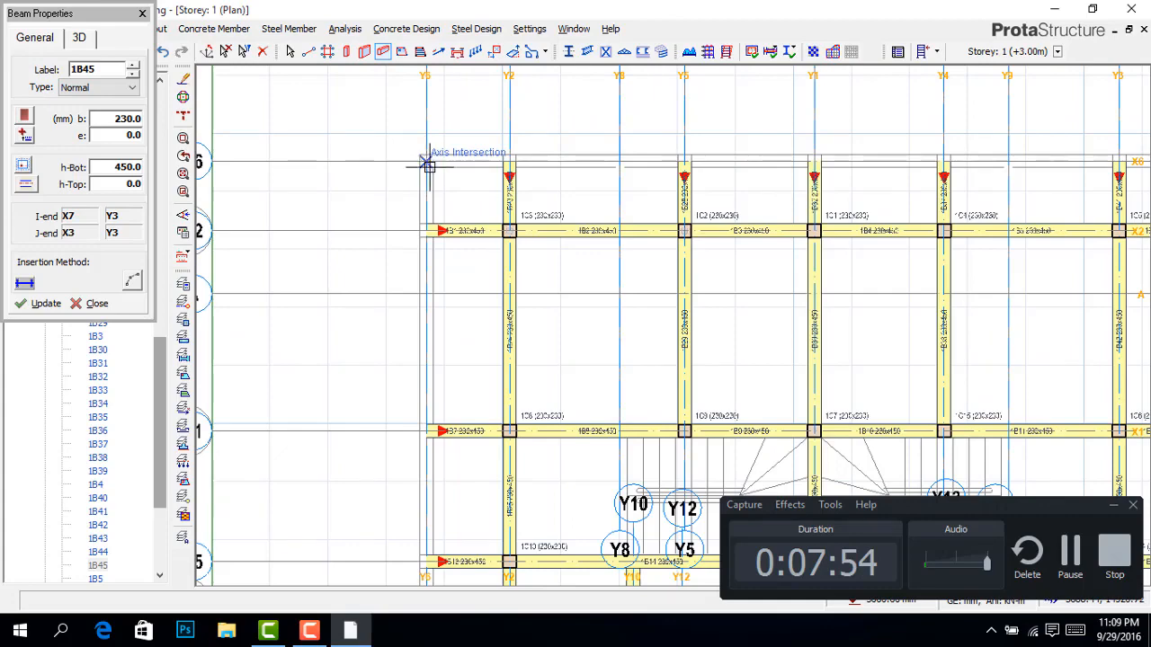
{"action": "scroll", "coordinate": [647, 172], "scroll_direction": "down", "scroll_amount": 5}
{"action": "scroll", "coordinate": [629, 174], "scroll_direction": "up", "scroll_amount": 3}
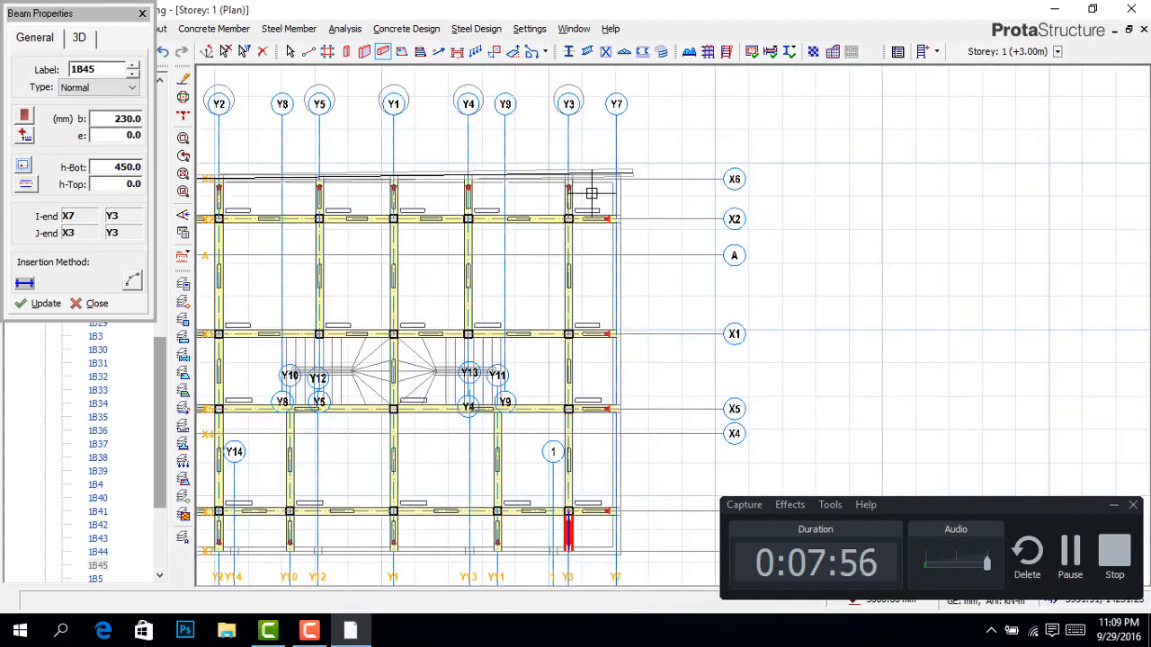
{"action": "scroll", "coordinate": [591, 193], "scroll_direction": "up", "scroll_amount": 2}
{"action": "left_click", "coordinate": [609, 182]}
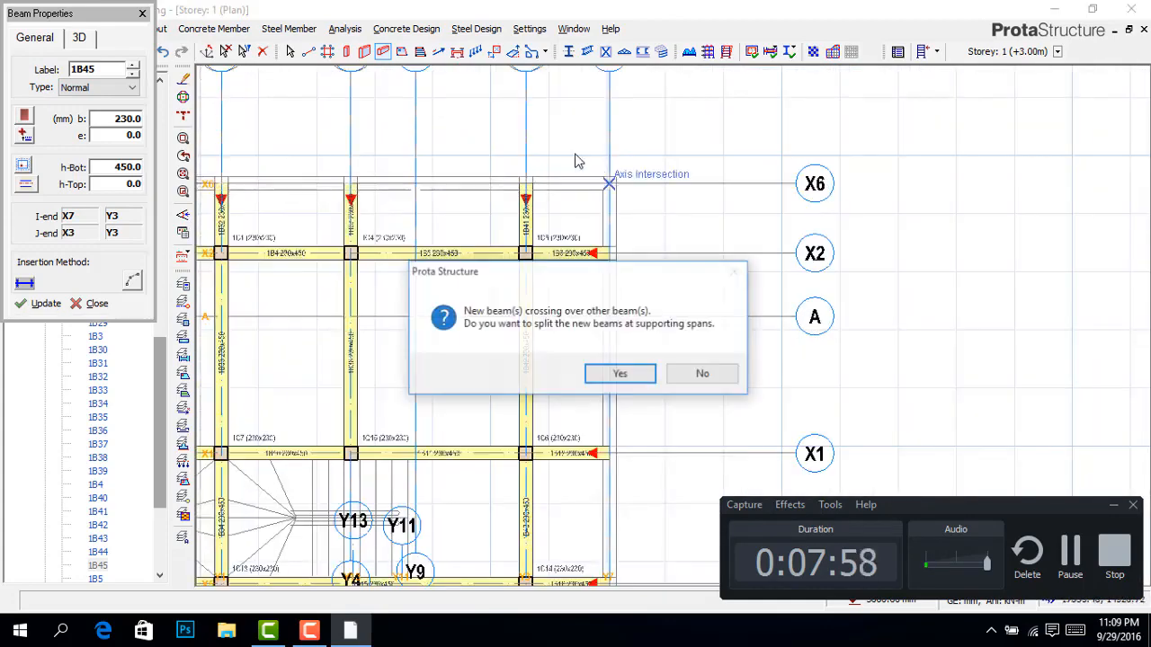
{"action": "left_click", "coordinate": [620, 375]}
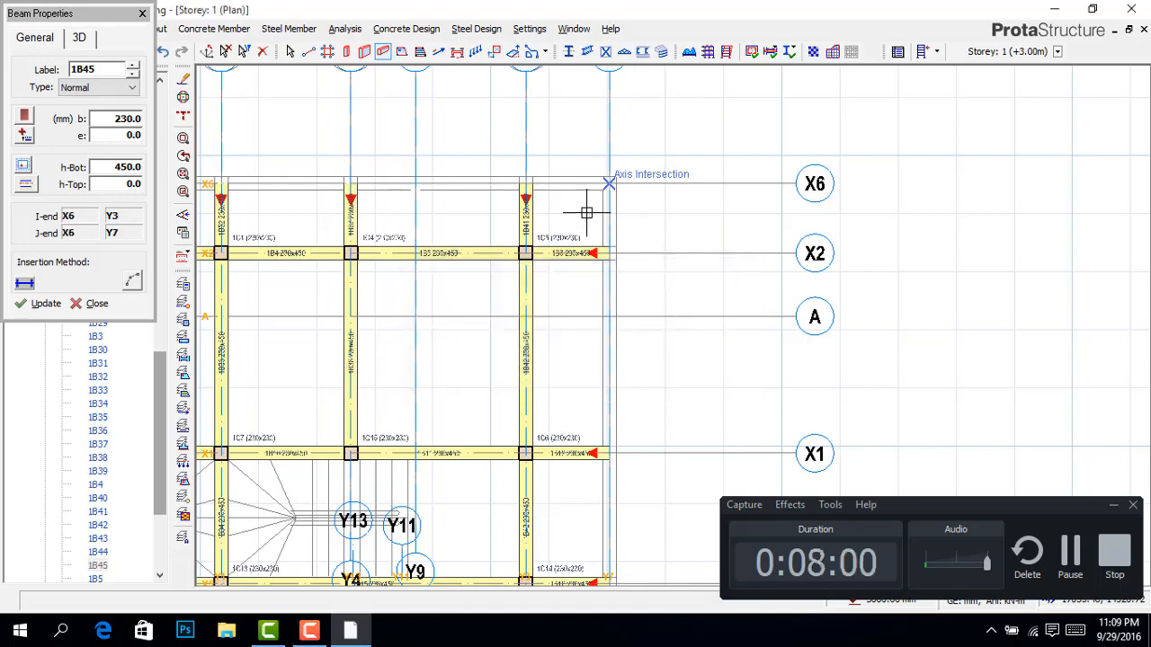
Step: Insert 230x450 edge beams along axis Y6 from axis X6 to axis X7, splitting them at the supporting spans
{"action": "scroll", "coordinate": [657, 192], "scroll_direction": "down", "scroll_amount": 1}
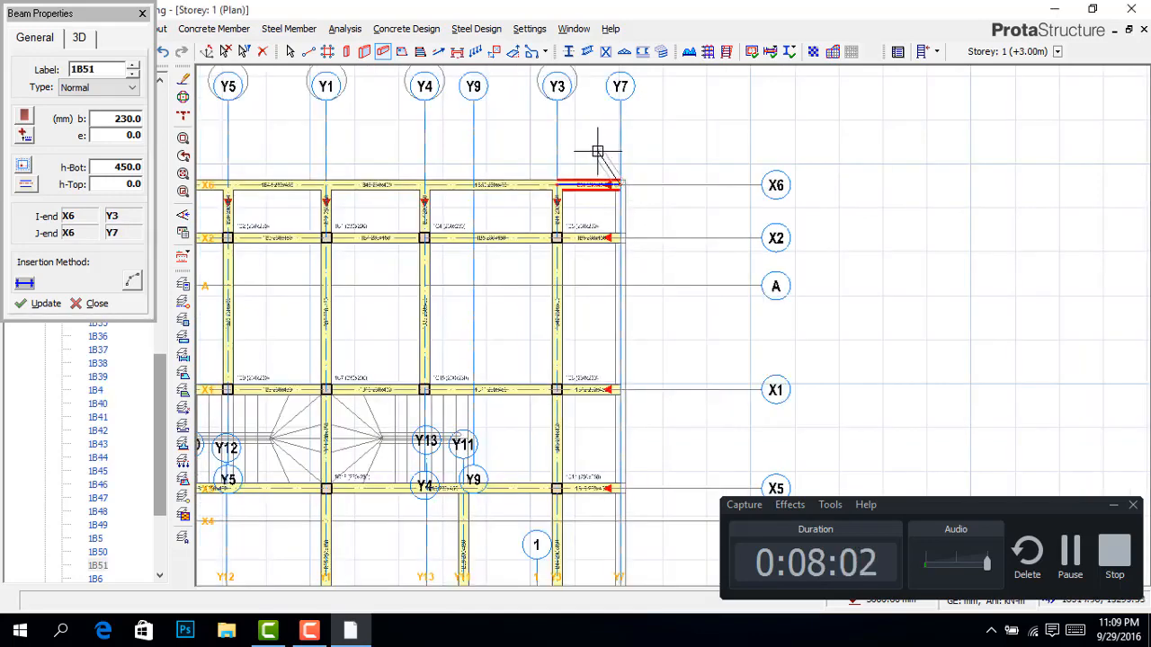
{"action": "scroll", "coordinate": [723, 139], "scroll_direction": "down", "scroll_amount": 3}
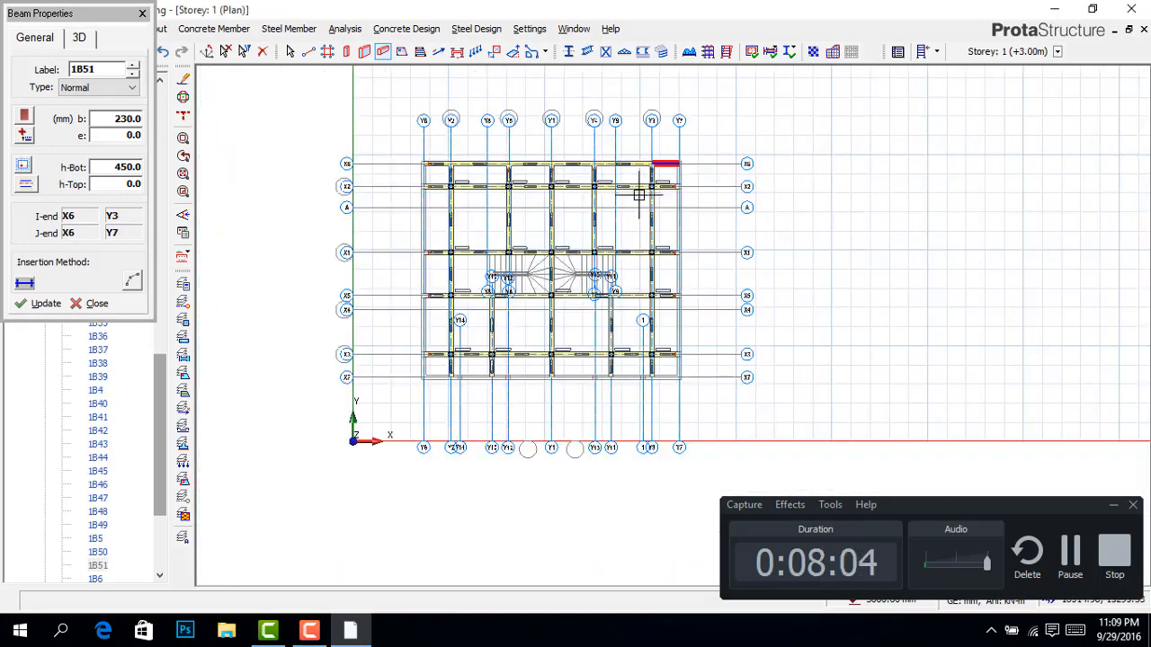
{"action": "scroll", "coordinate": [423, 169], "scroll_direction": "up", "scroll_amount": 1}
{"action": "scroll", "coordinate": [423, 169], "scroll_direction": "up", "scroll_amount": 3}
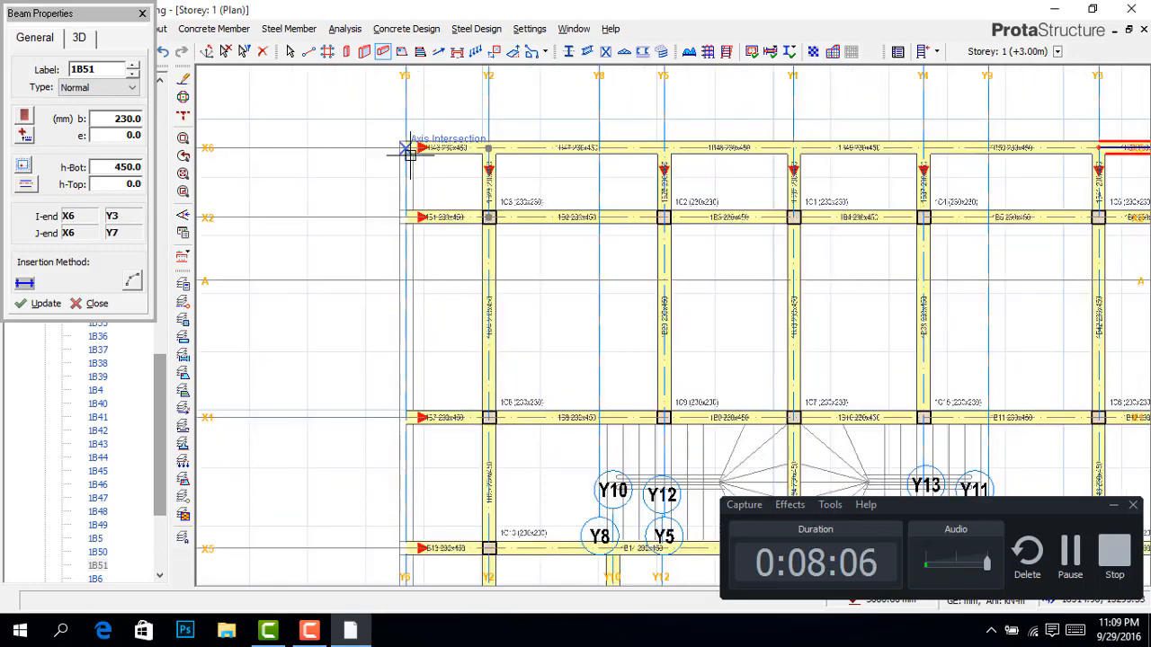
{"action": "scroll", "coordinate": [437, 149], "scroll_direction": "down", "scroll_amount": 4}
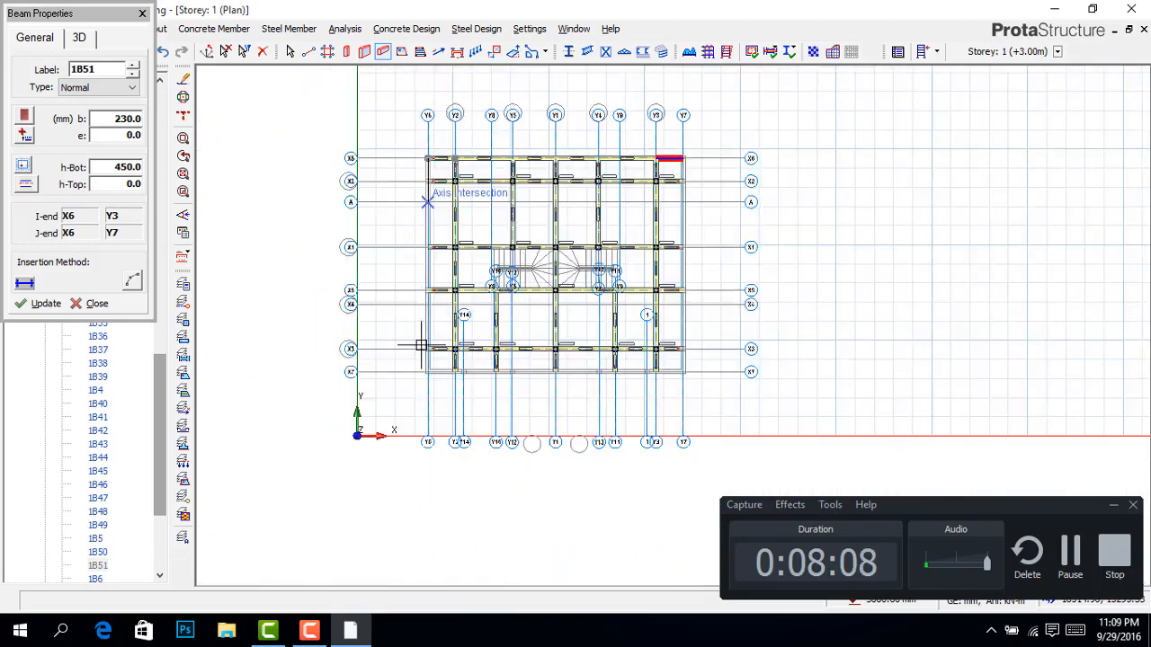
{"action": "scroll", "coordinate": [423, 376], "scroll_direction": "up", "scroll_amount": 4}
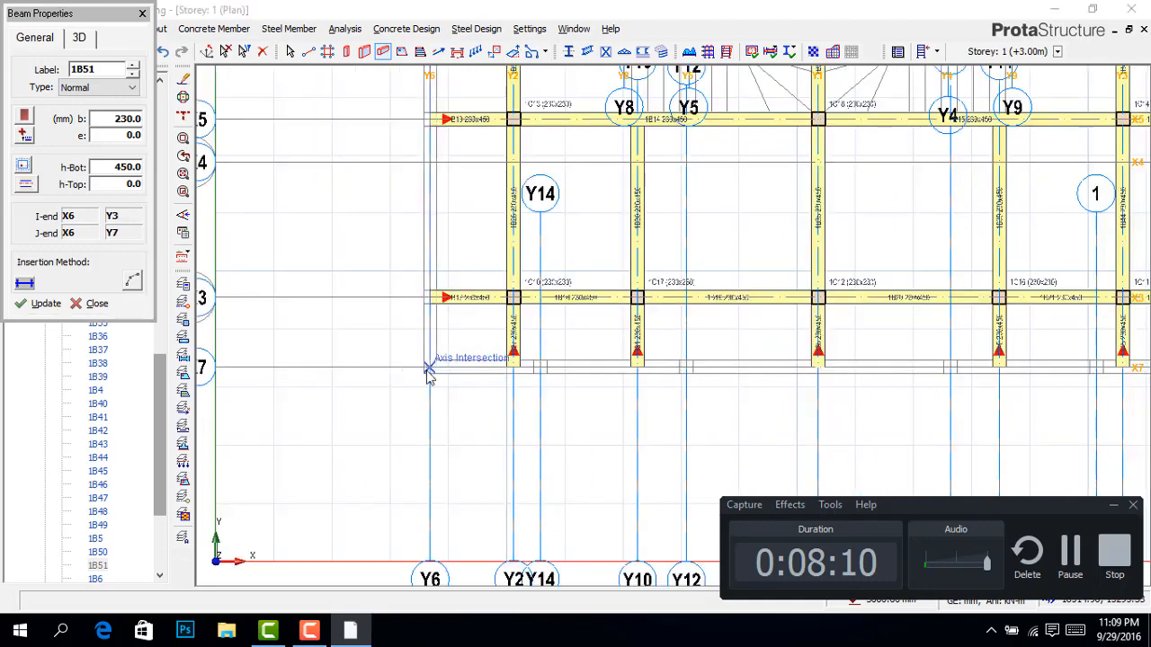
{"action": "left_click", "coordinate": [427, 371]}
{"action": "left_click", "coordinate": [620, 374]}
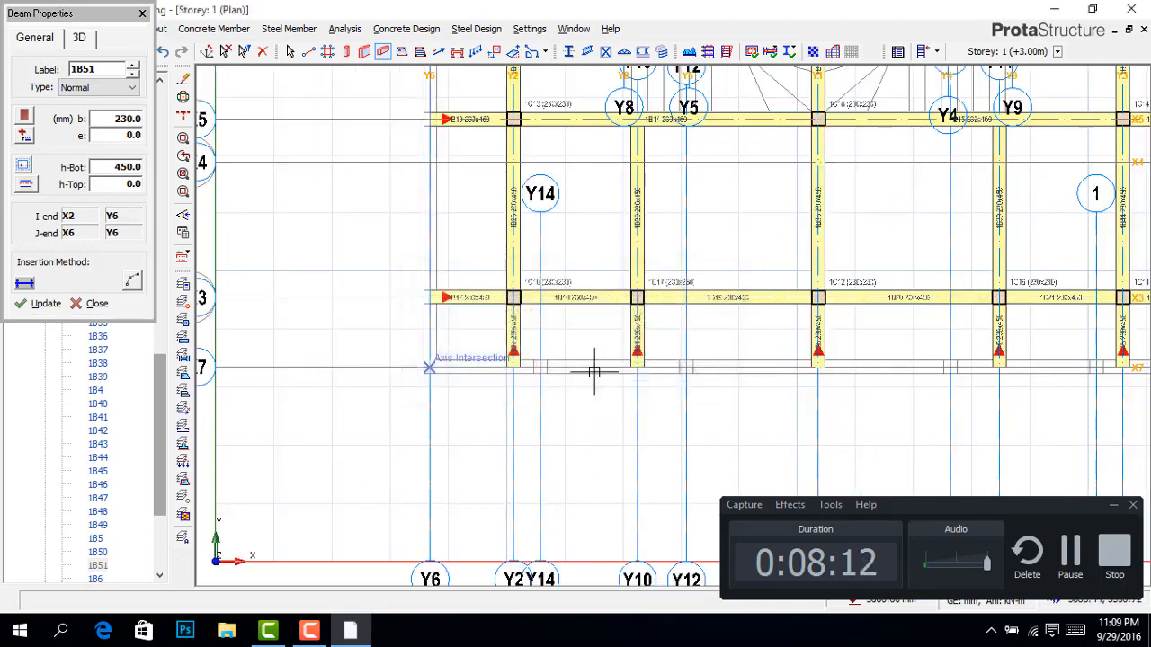
Step: Insert 230x450 edge beams along axis X7 from axis Y6 to axis Y7, splitting them at the supporting spans
{"action": "left_click", "coordinate": [430, 368]}
{"action": "scroll", "coordinate": [410, 373], "scroll_direction": "down", "scroll_amount": 3}
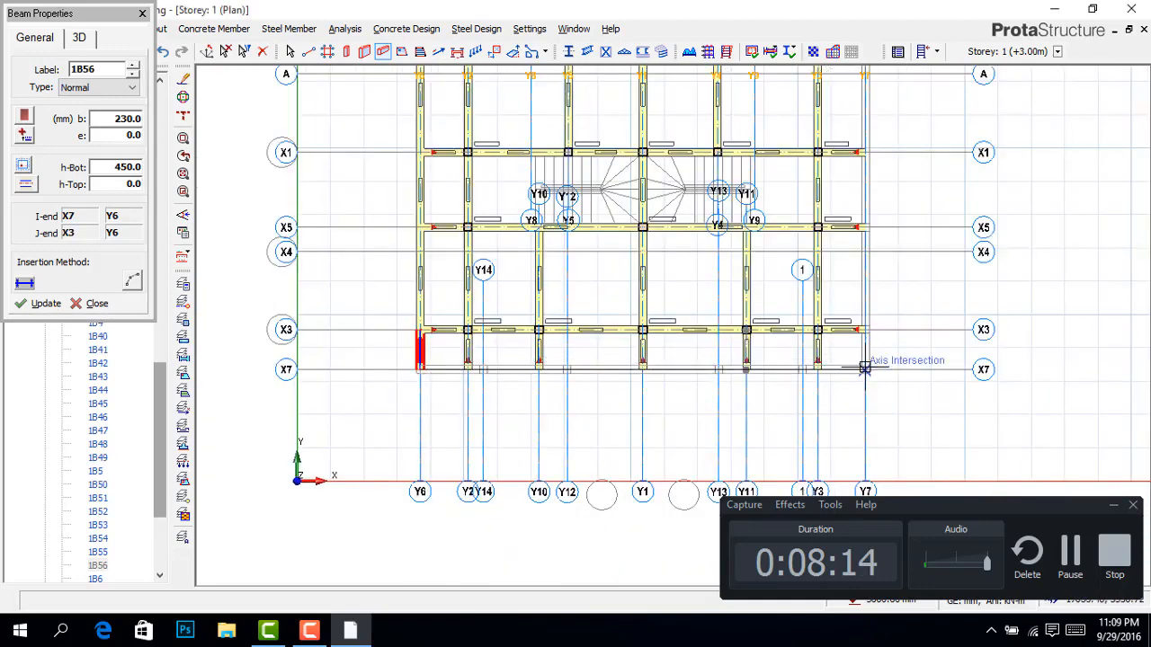
{"action": "scroll", "coordinate": [861, 368], "scroll_direction": "up", "scroll_amount": 3}
{"action": "left_click", "coordinate": [865, 375]}
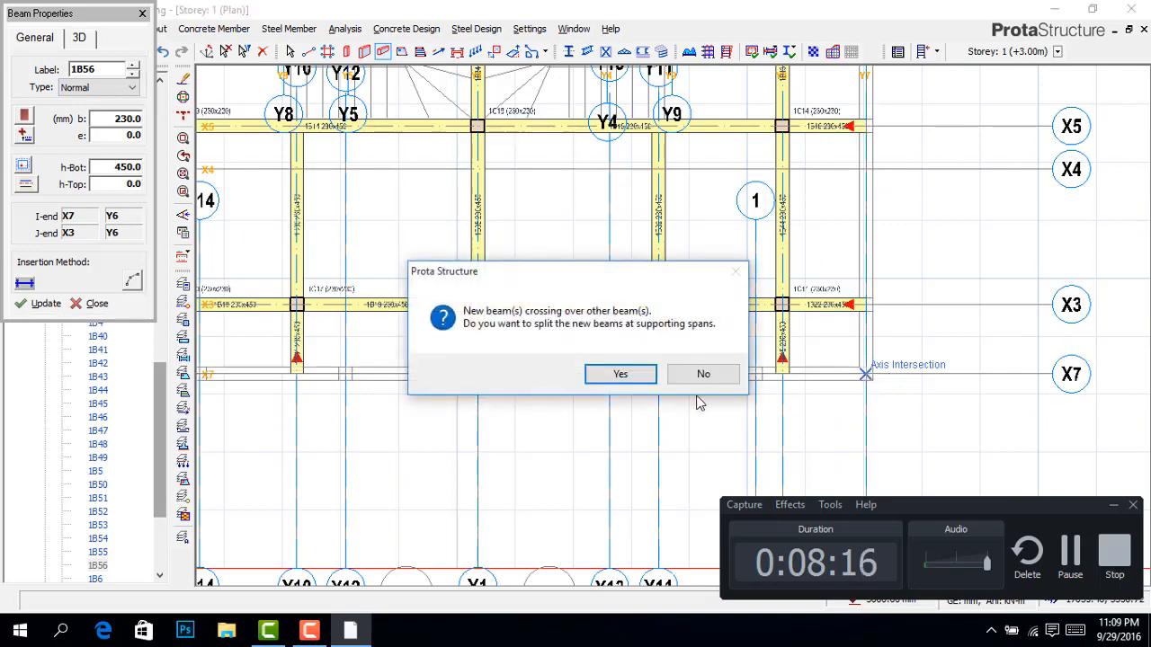
{"action": "left_click", "coordinate": [619, 375]}
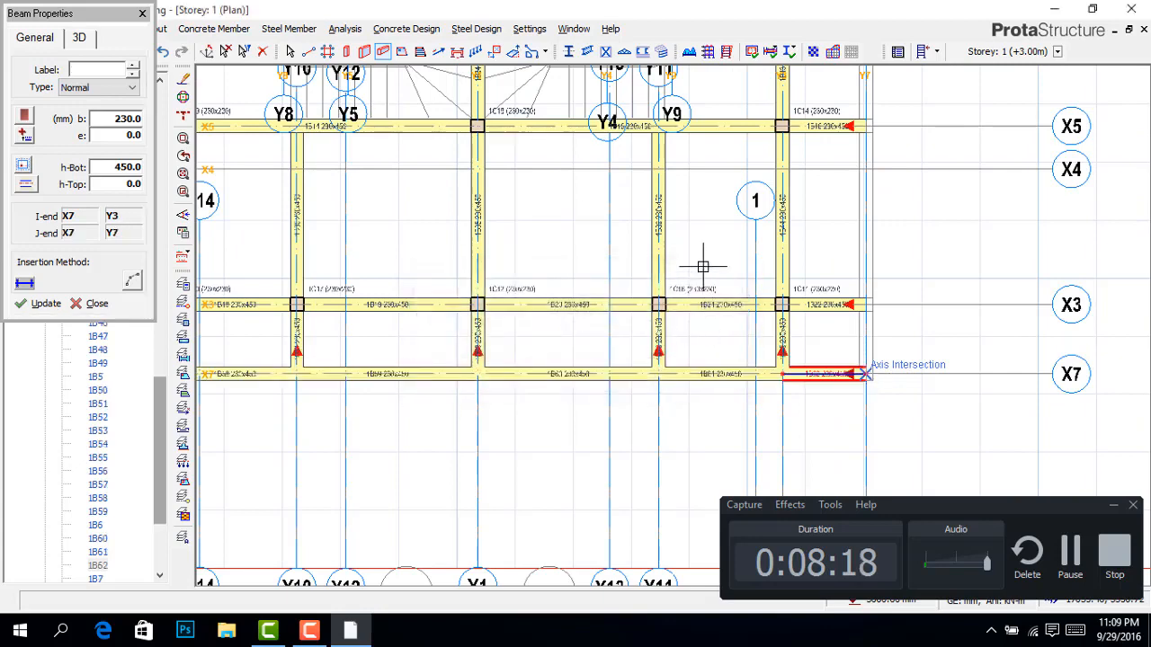
Step: Insert 230x450 edge beams along axis Y7 from axis X6 to axis X7, split at the supporting spans, and end beam insertion
{"action": "scroll", "coordinate": [738, 303], "scroll_direction": "down", "scroll_amount": 4}
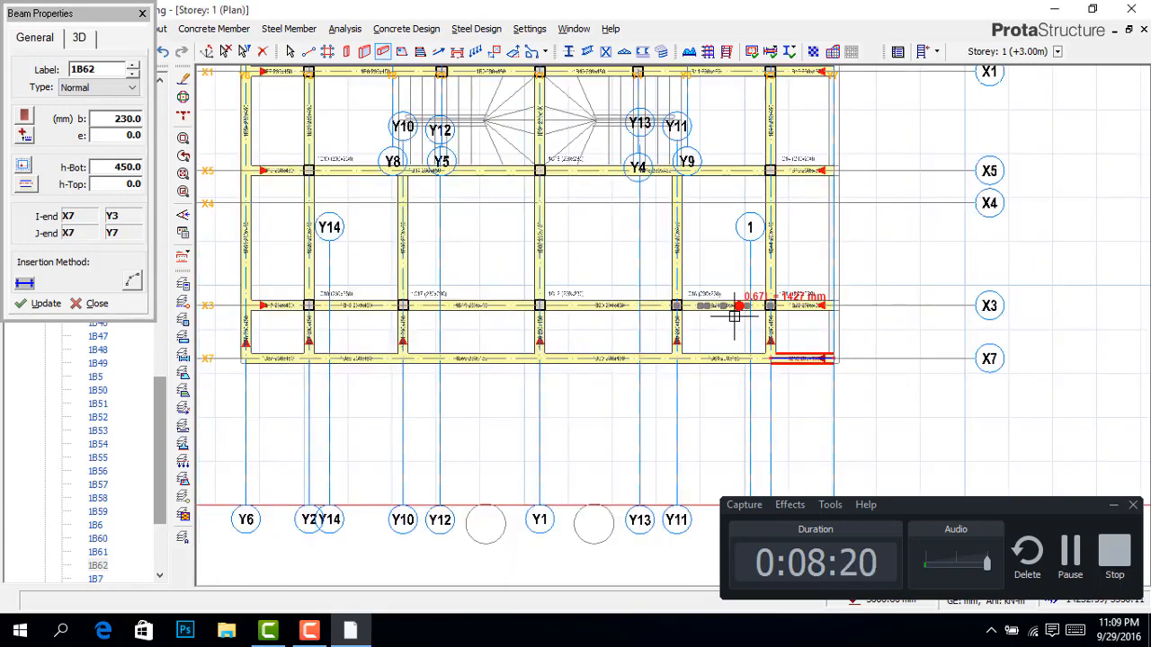
{"action": "scroll", "coordinate": [766, 108], "scroll_direction": "up", "scroll_amount": 3}
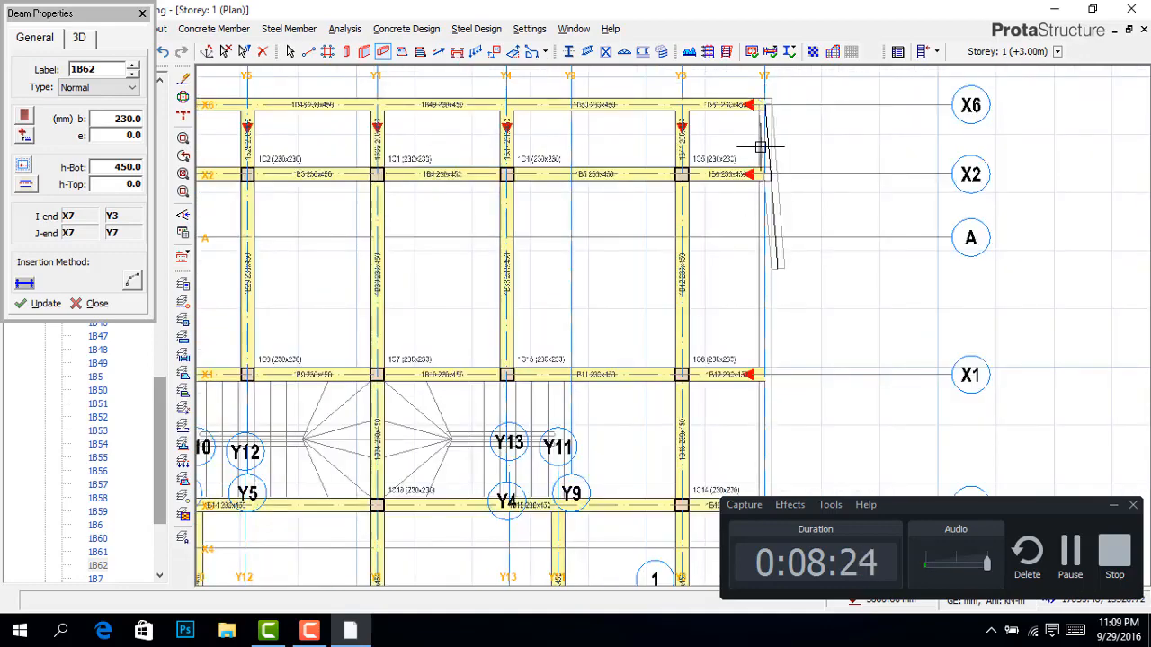
{"action": "scroll", "coordinate": [763, 269], "scroll_direction": "down", "scroll_amount": 3}
{"action": "scroll", "coordinate": [764, 314], "scroll_direction": "down", "scroll_amount": 1}
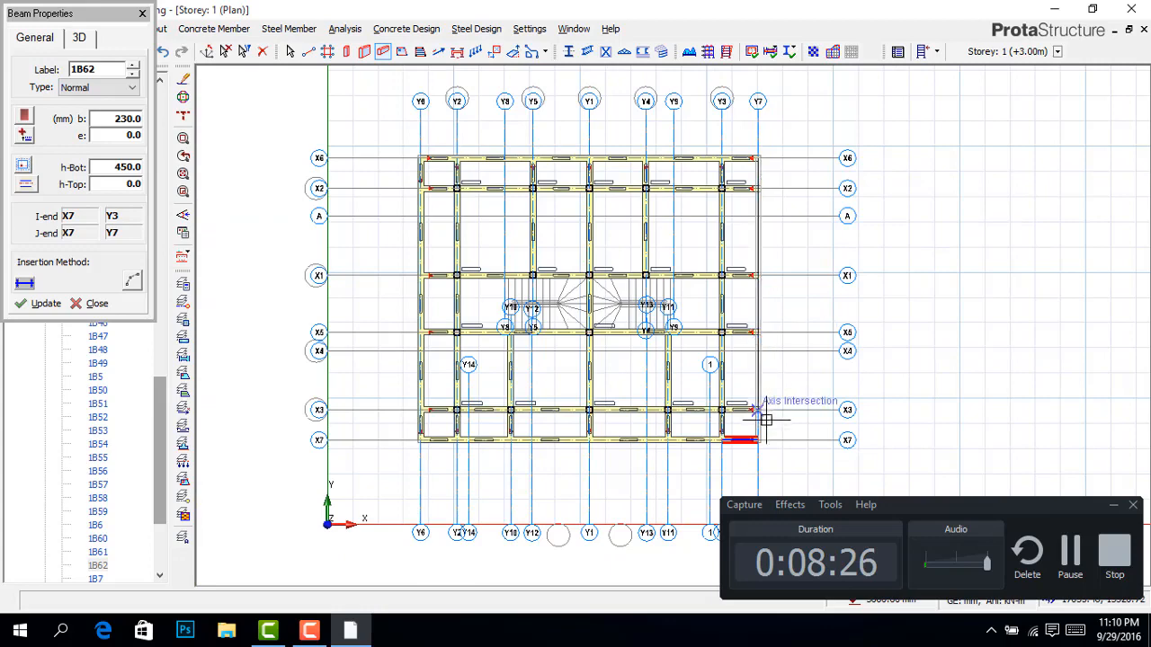
{"action": "scroll", "coordinate": [752, 451], "scroll_direction": "up", "scroll_amount": 2}
{"action": "left_click", "coordinate": [749, 456]}
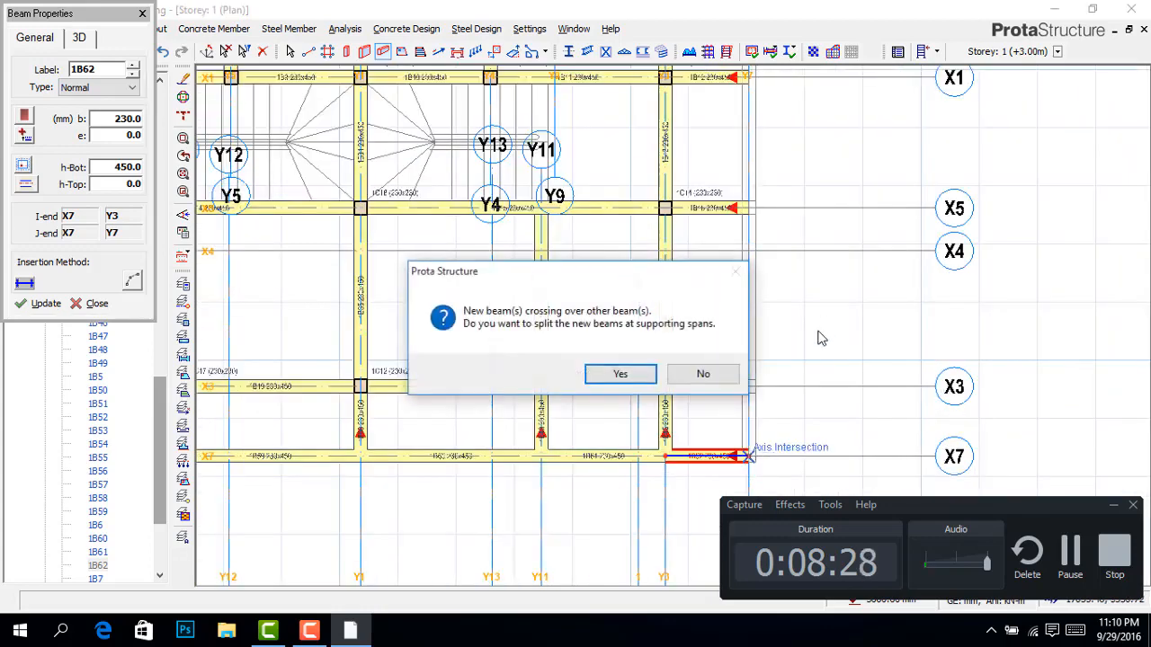
{"action": "left_click", "coordinate": [619, 374]}
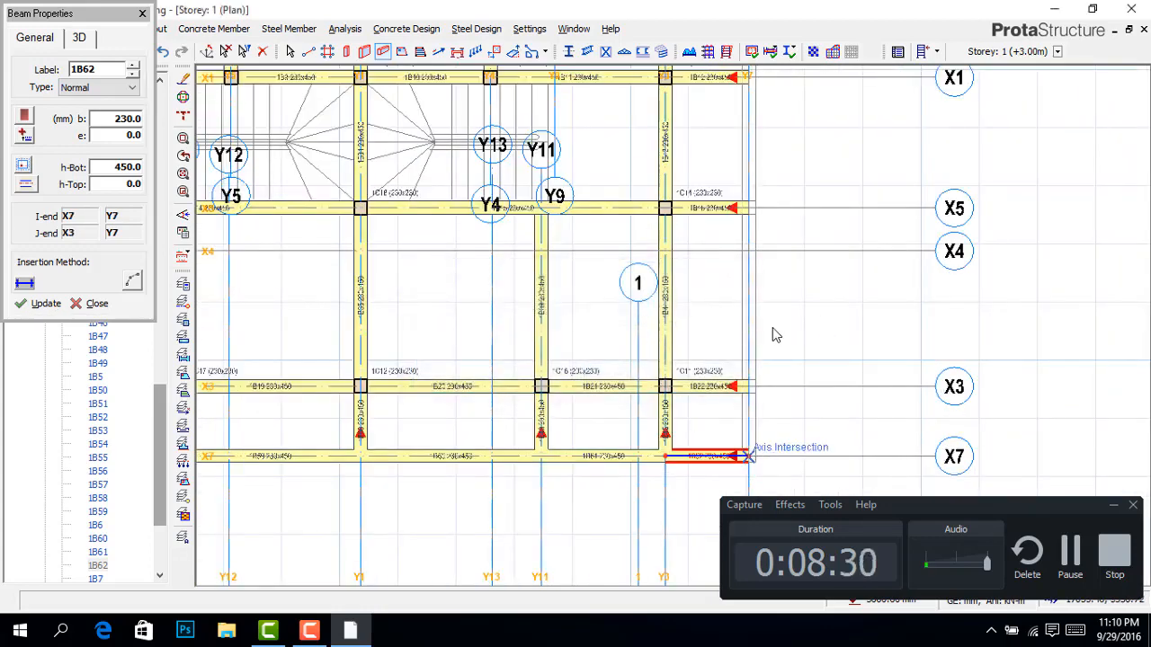
{"action": "scroll", "coordinate": [806, 180], "scroll_direction": "down", "scroll_amount": 1}
{"action": "scroll", "coordinate": [866, 298], "scroll_direction": "down", "scroll_amount": 1}
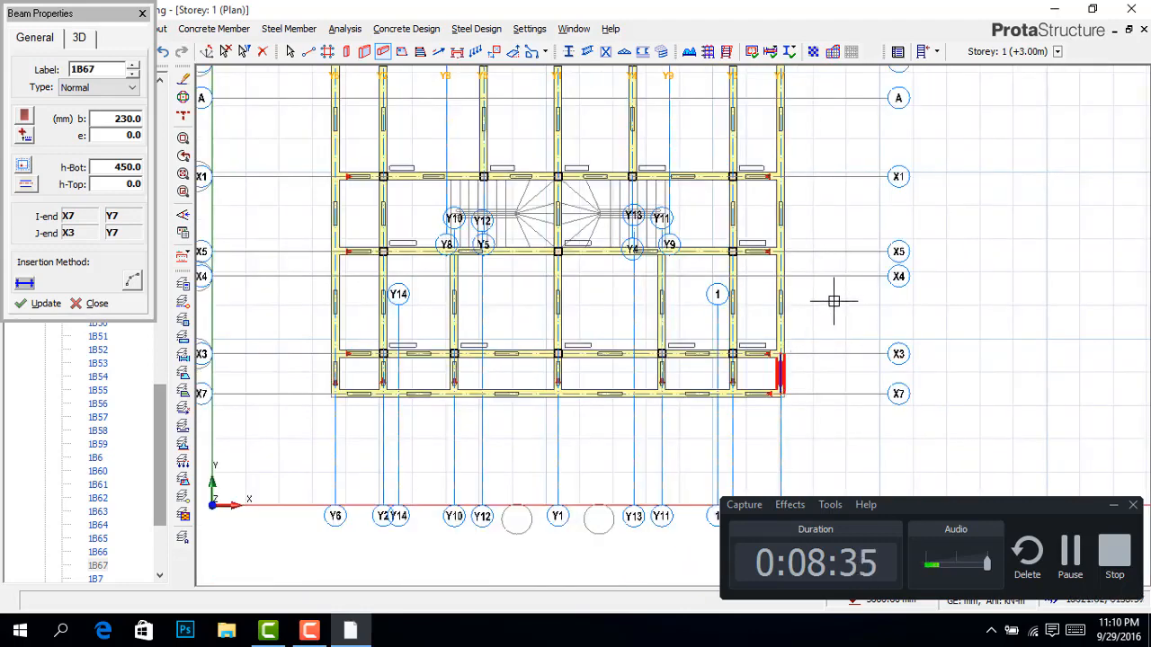
{"action": "scroll", "coordinate": [789, 331], "scroll_direction": "down", "scroll_amount": 1}
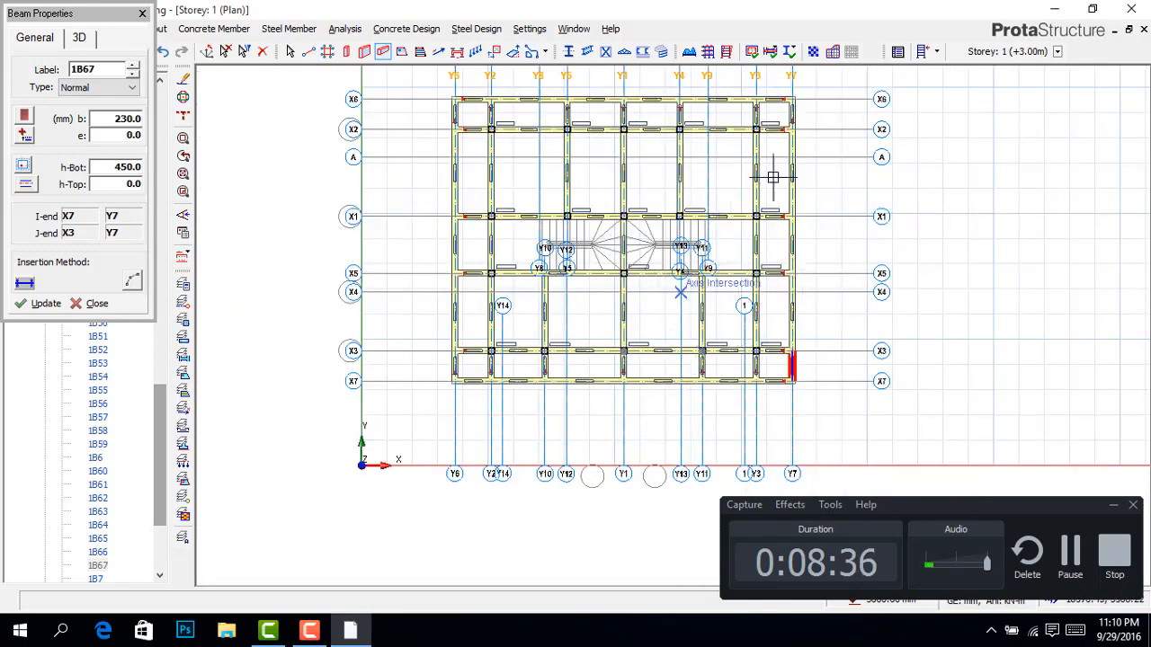
{"action": "scroll", "coordinate": [789, 123], "scroll_direction": "up", "scroll_amount": 1}
{"action": "scroll", "coordinate": [788, 261], "scroll_direction": "down", "scroll_amount": 2}
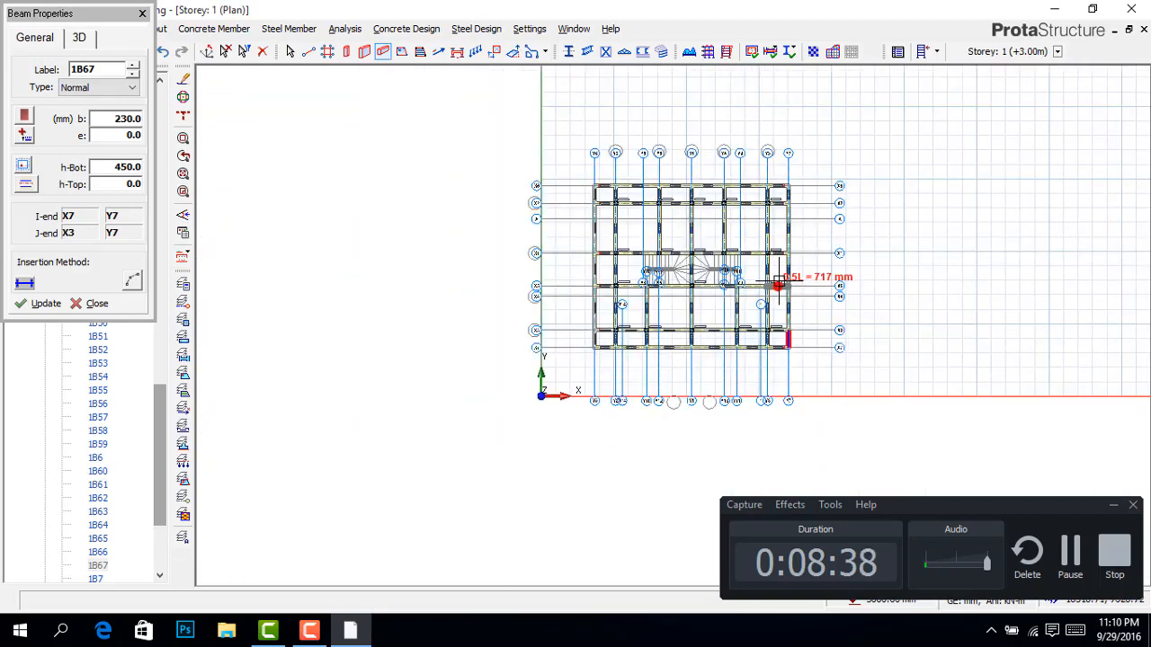
{"action": "key", "text": "Escape"}
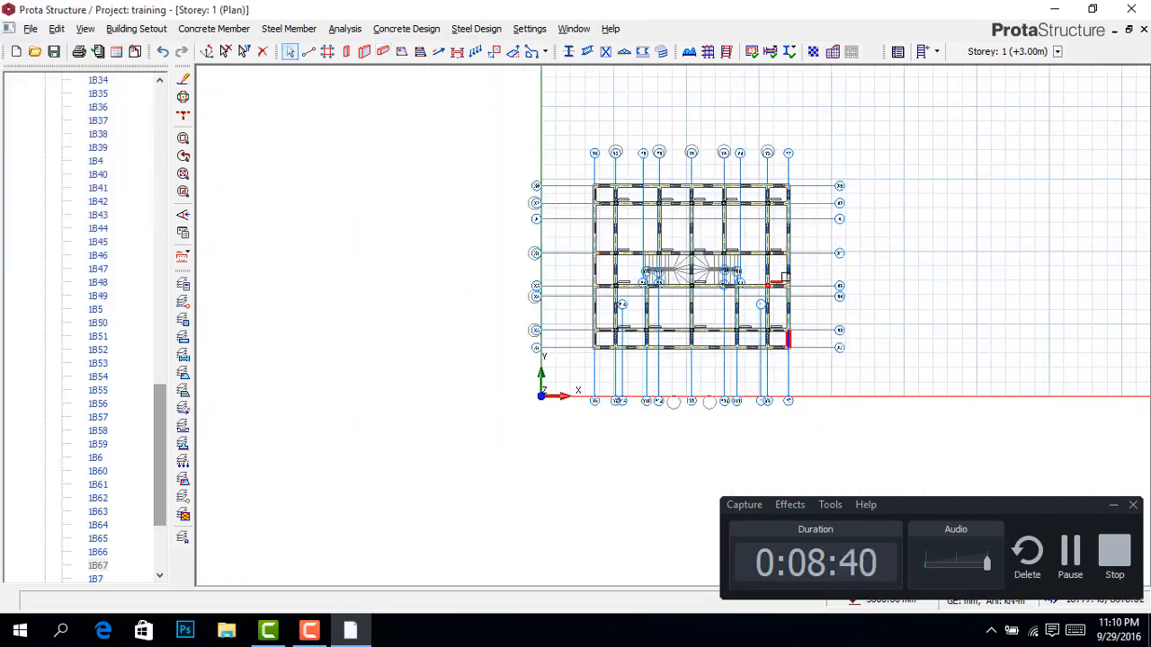
Step: Start slab insertion and set the slab depth to 150 mm
{"action": "scroll", "coordinate": [642, 213], "scroll_direction": "up", "scroll_amount": 2}
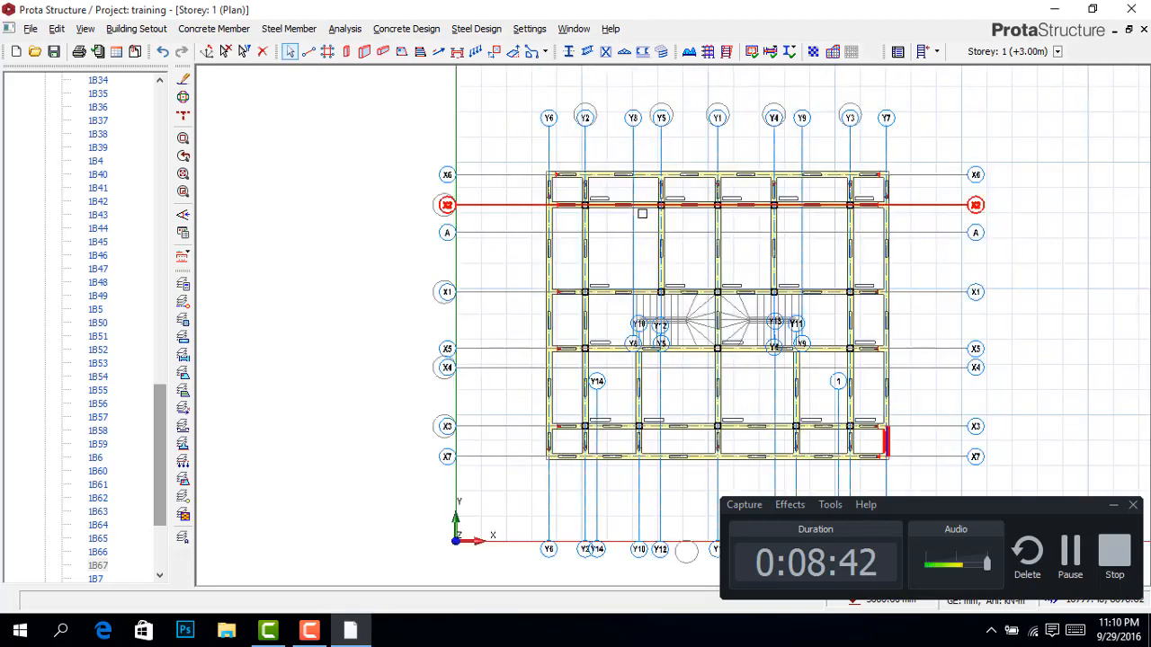
{"action": "scroll", "coordinate": [642, 213], "scroll_direction": "up", "scroll_amount": 3}
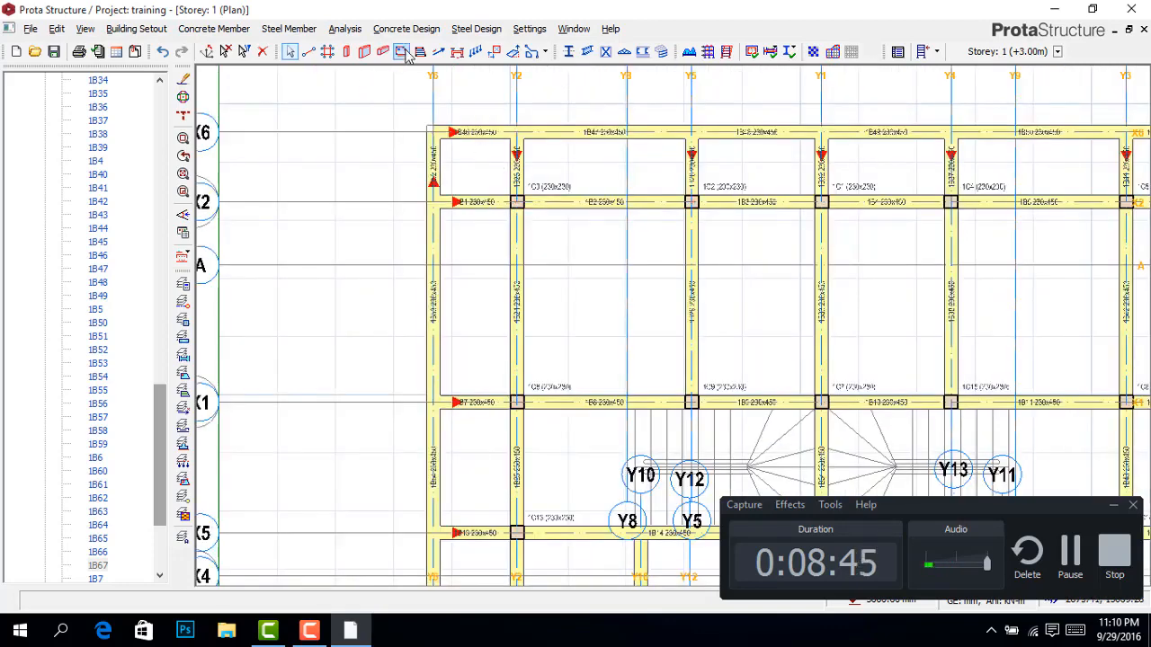
{"action": "left_click", "coordinate": [403, 52]}
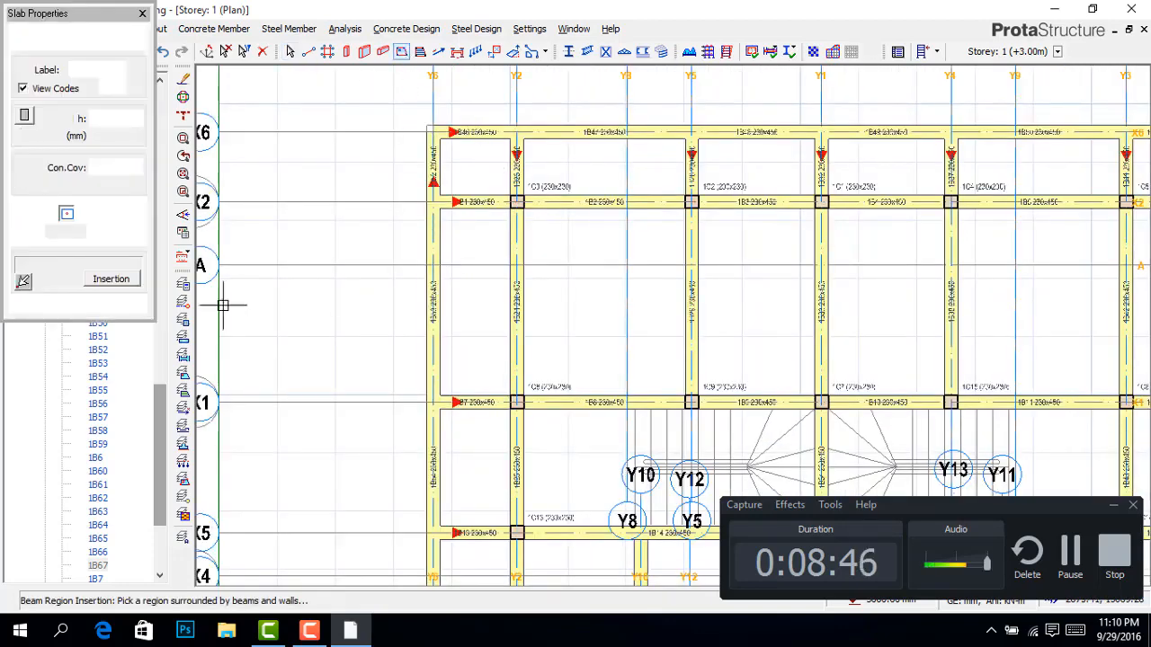
{"action": "left_click_drag", "start_coordinate": [102, 118], "coordinate": [4, 138]}
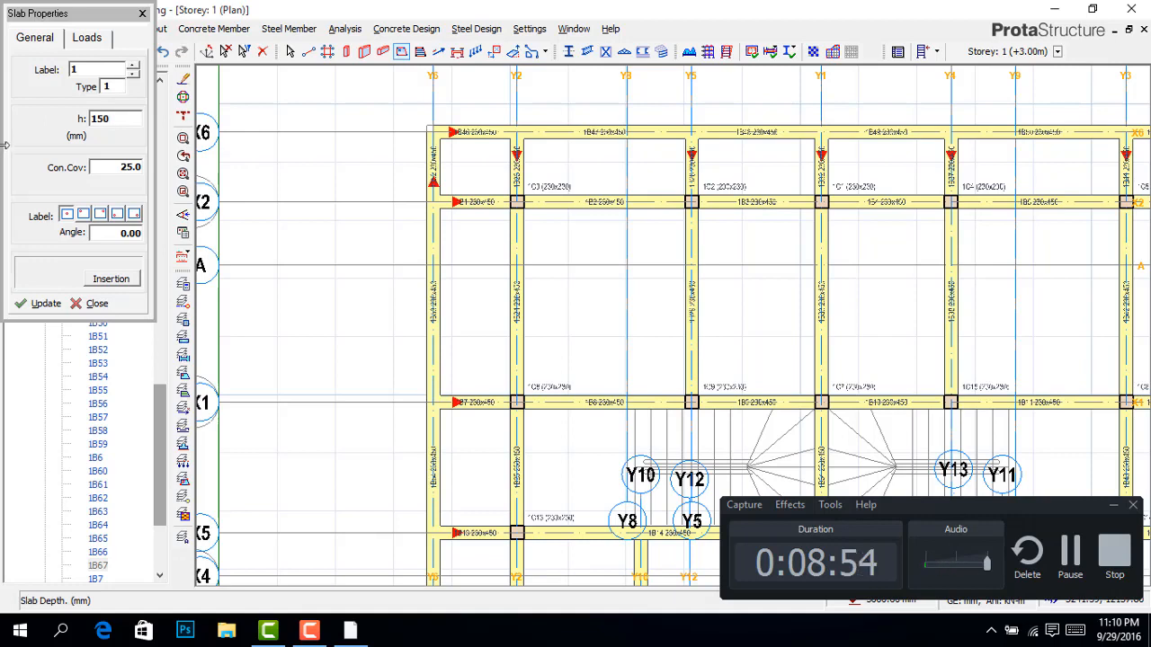
Step: Set the slab's dead load to 2.2 kN/m2 and its imposed load to 1.5 kN/m2
{"action": "left_click", "coordinate": [86, 40]}
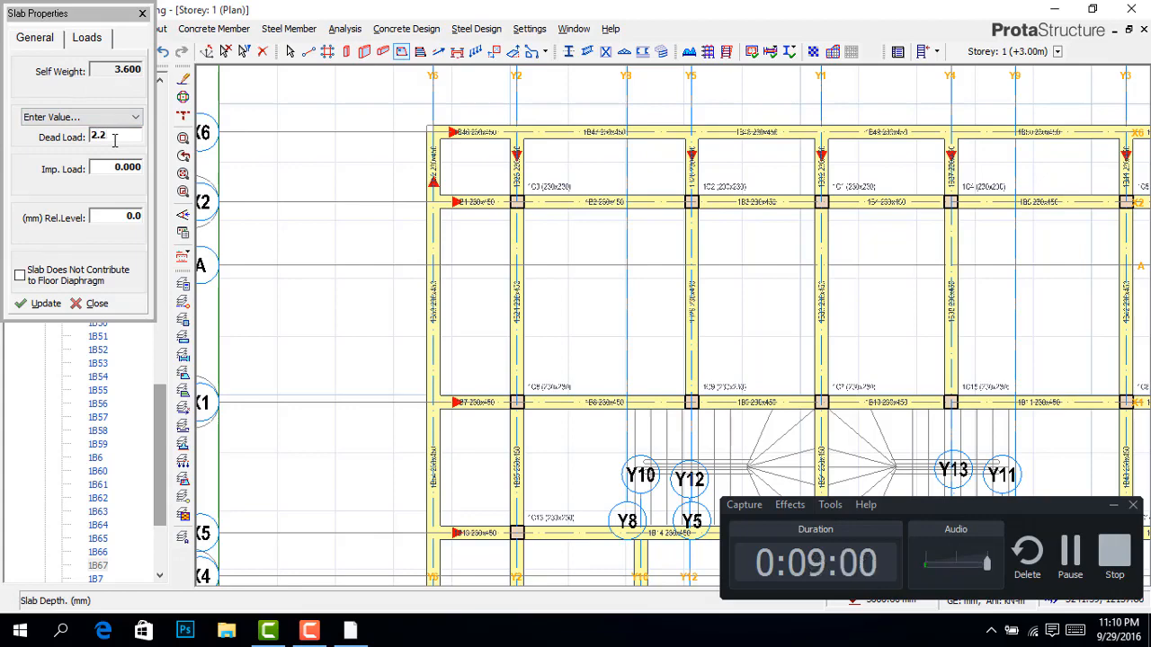
{"action": "left_click", "coordinate": [122, 168]}
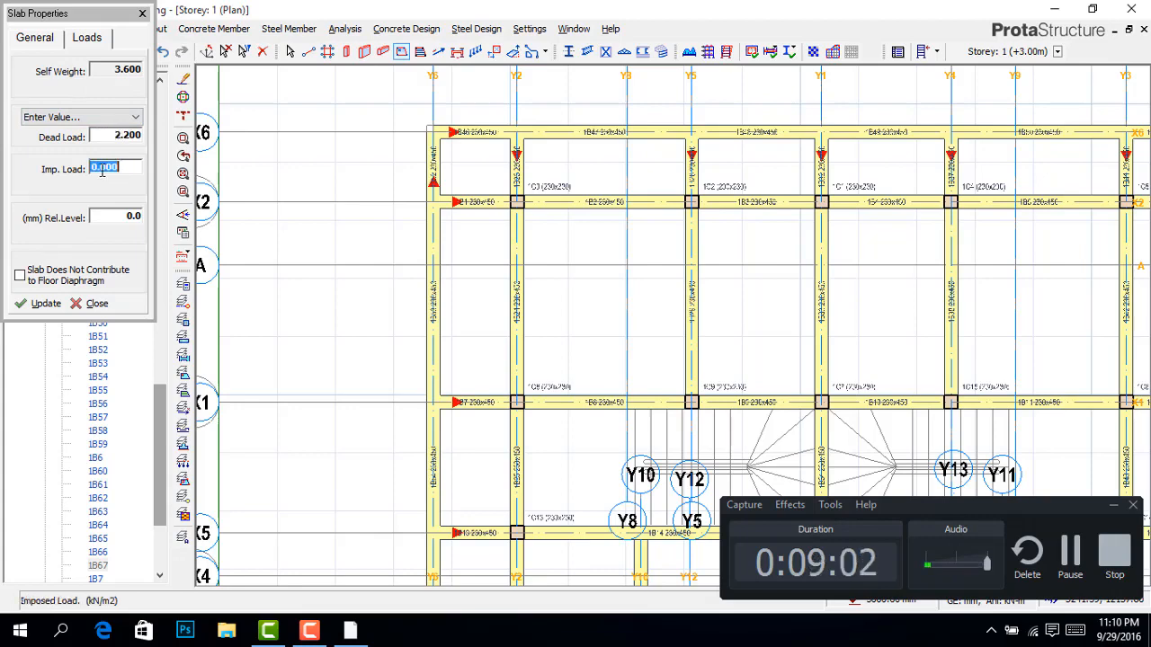
{"action": "left_click", "coordinate": [108, 117]}
{"action": "left_click", "coordinate": [108, 152]}
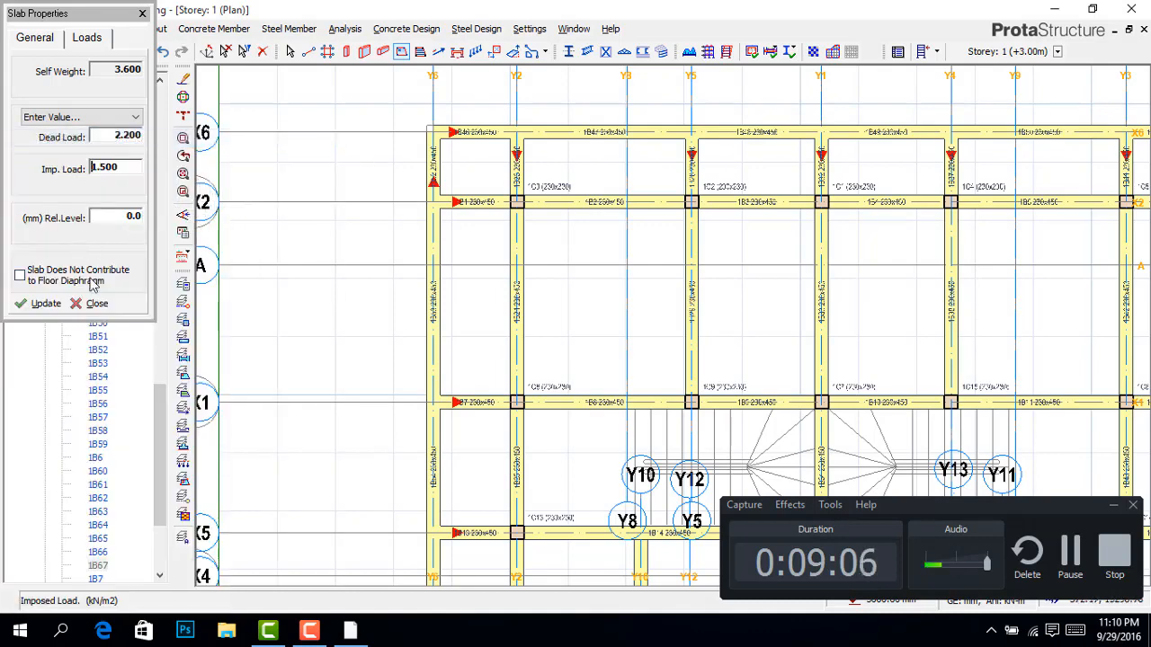
Step: Insert 150 mm slabs in the row of bays between axes X6 and X2, from axis Y6 to axis Y7
{"action": "left_click", "coordinate": [465, 170]}
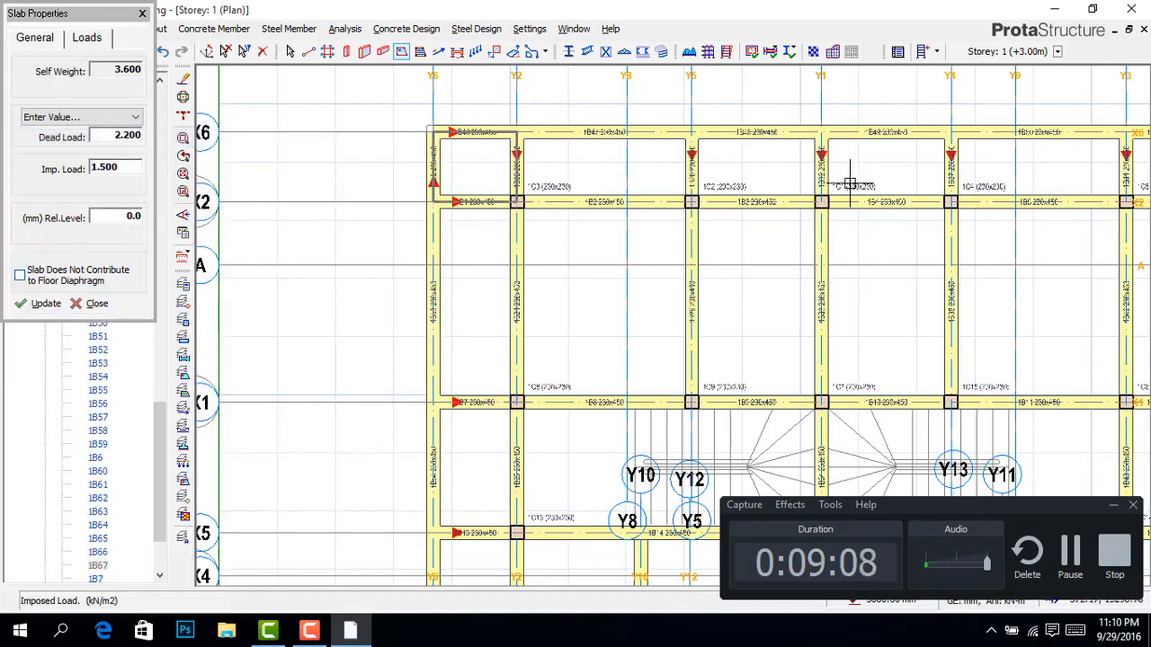
{"action": "left_click", "coordinate": [661, 180]}
{"action": "left_click", "coordinate": [746, 166]}
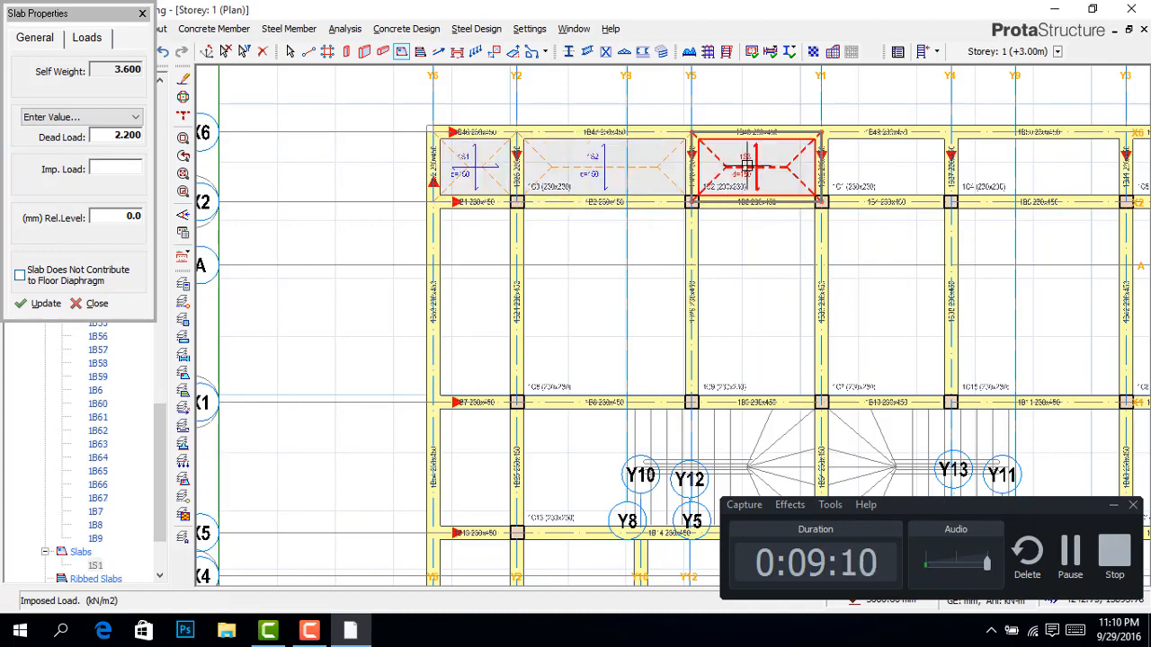
{"action": "left_click", "coordinate": [908, 168]}
{"action": "left_click", "coordinate": [1007, 170]}
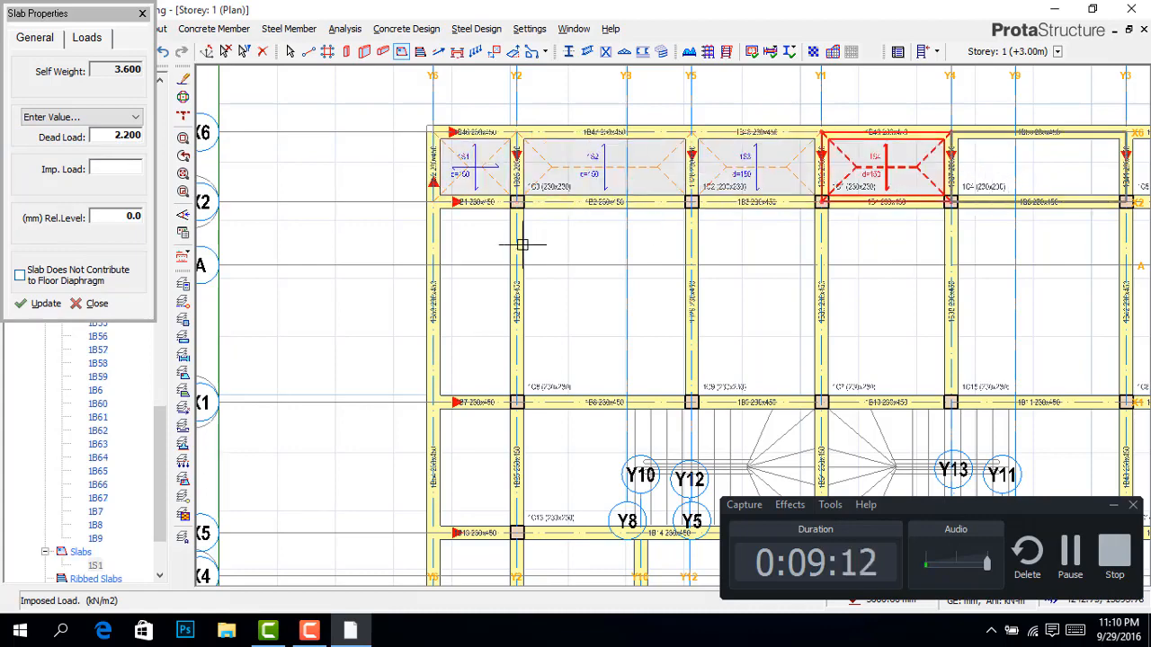
{"action": "scroll", "coordinate": [522, 246], "scroll_direction": "down", "scroll_amount": 2}
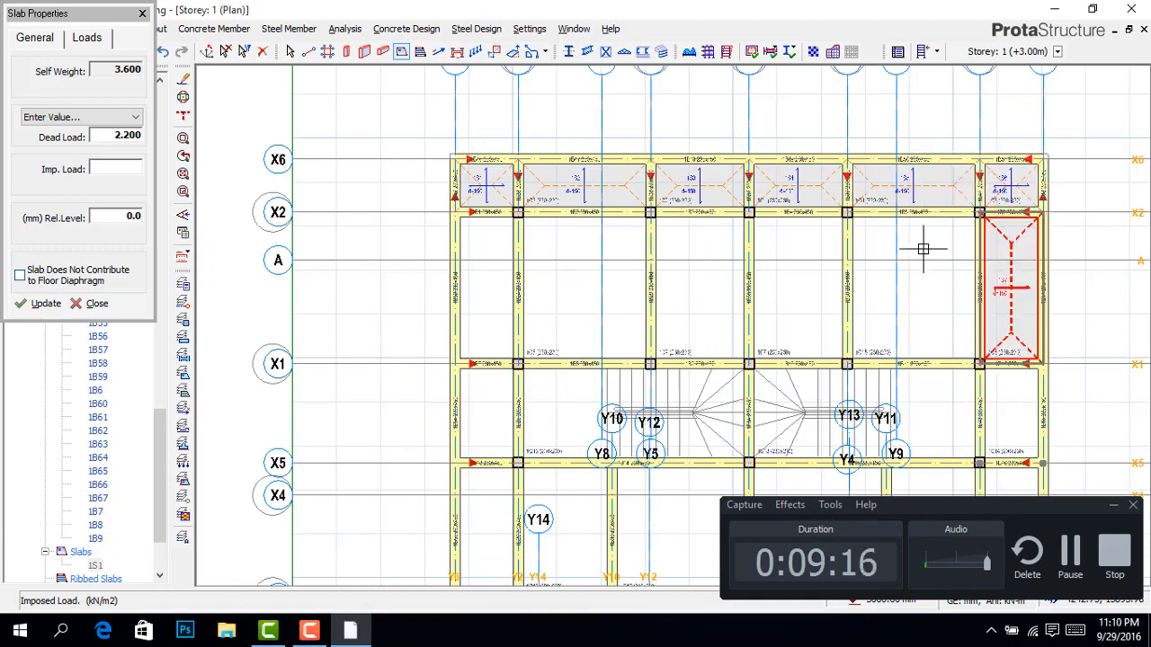
Step: Insert slabs in the bays between axes X2 and X1, plus the Y6–Y2 bay between axes X1 and X5
{"action": "left_click", "coordinate": [685, 265]}
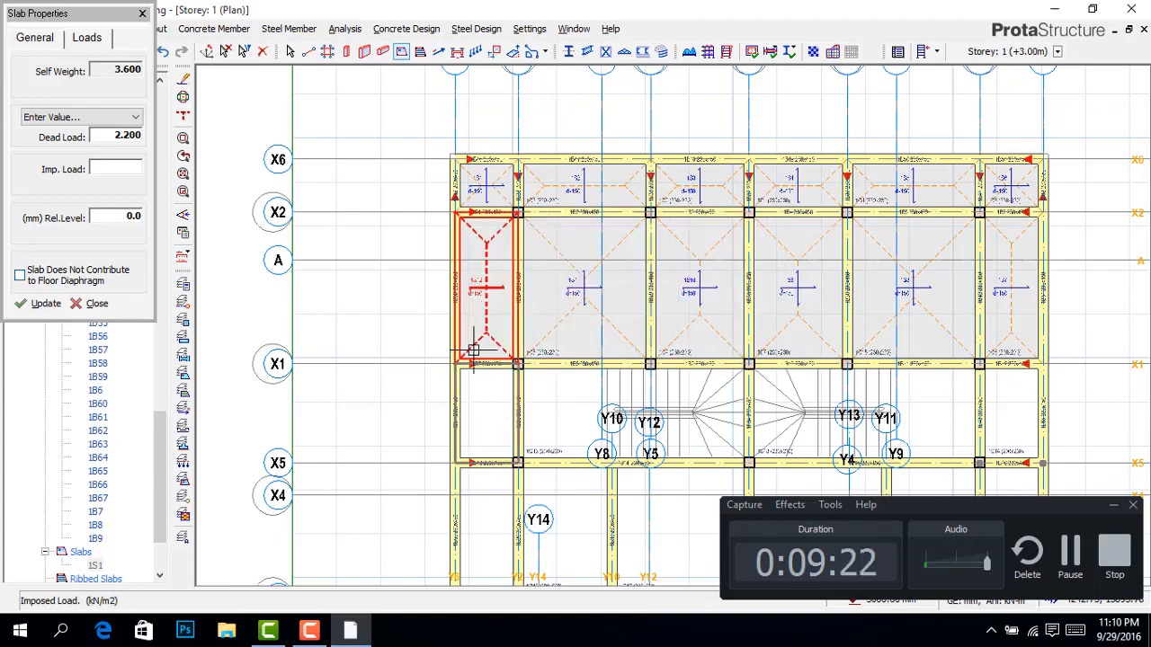
{"action": "scroll", "coordinate": [478, 355], "scroll_direction": "down", "scroll_amount": 5}
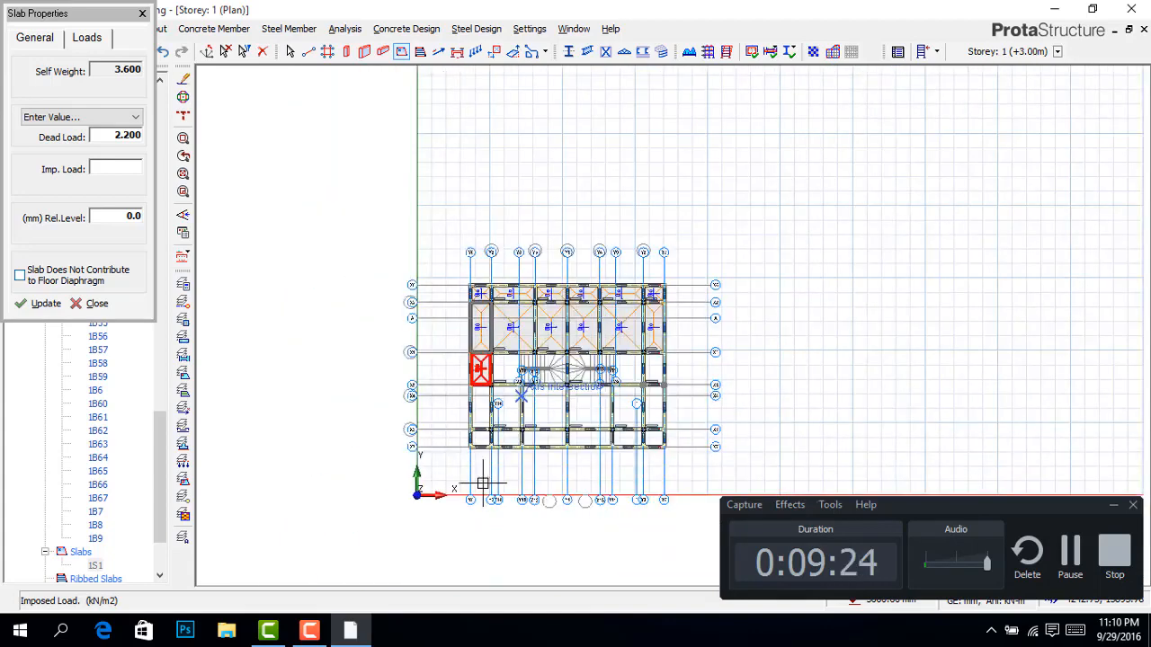
Step: Insert slabs in the bays between axes X5 and X3 from Y6 to Y7, plus the Y3–Y7 bay between axes X1 and X5
{"action": "scroll", "coordinate": [472, 353], "scroll_direction": "up", "scroll_amount": 4}
{"action": "left_click", "coordinate": [471, 352]}
{"action": "left_click", "coordinate": [521, 352]}
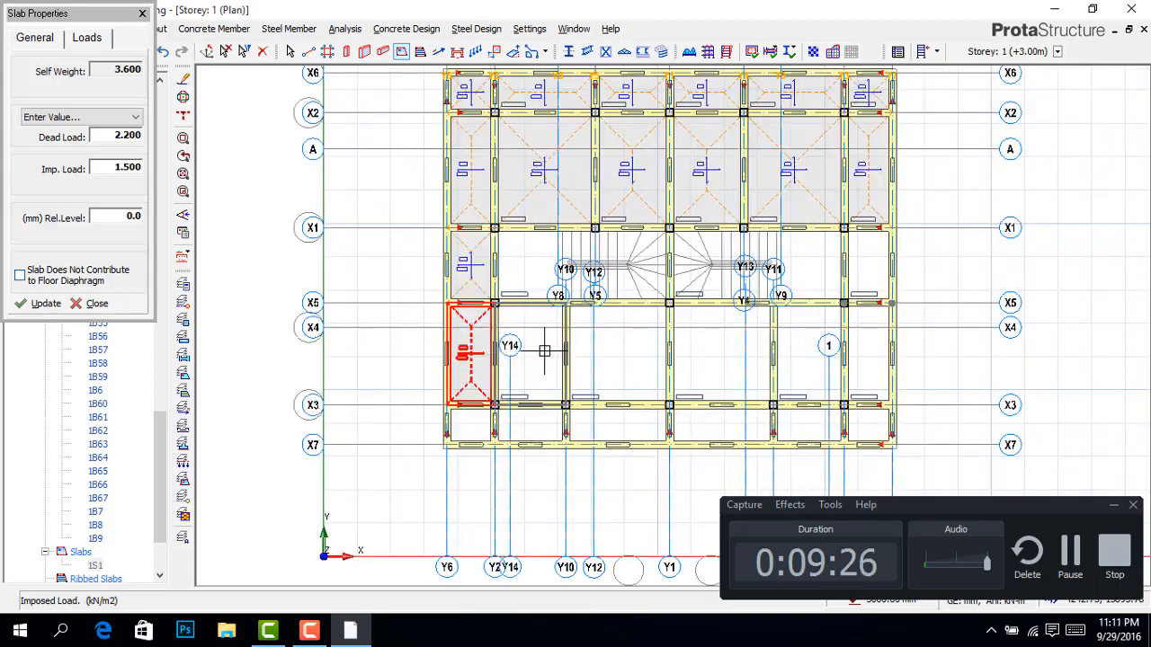
{"action": "left_click", "coordinate": [714, 353]}
{"action": "left_click", "coordinate": [817, 350]}
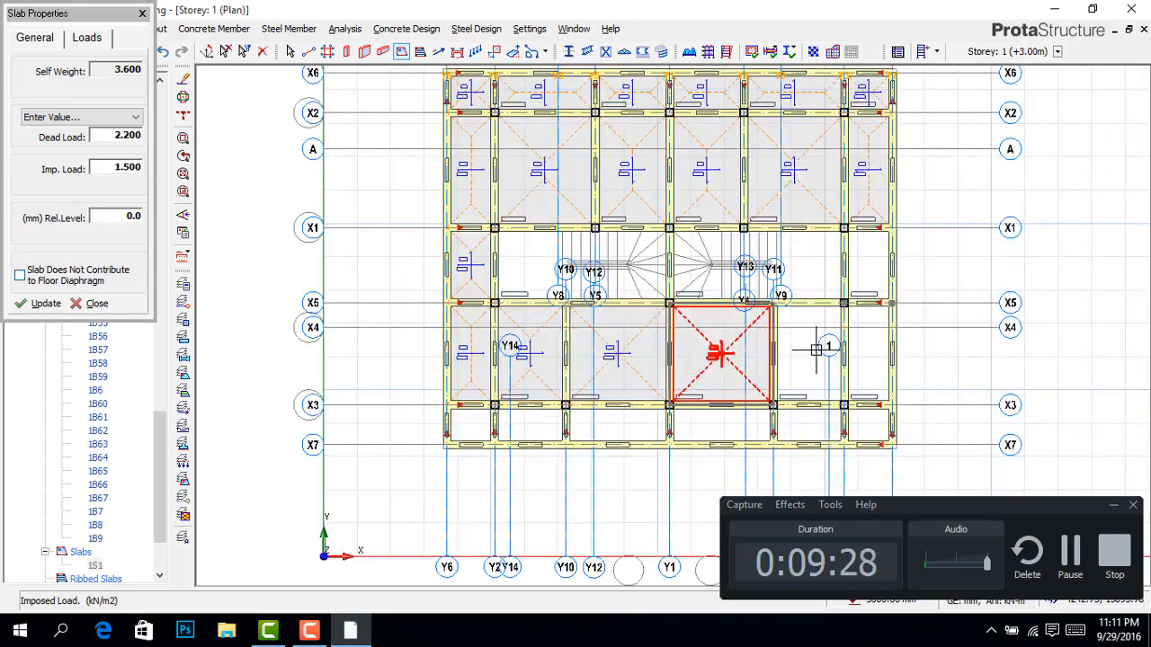
{"action": "left_click", "coordinate": [870, 289]}
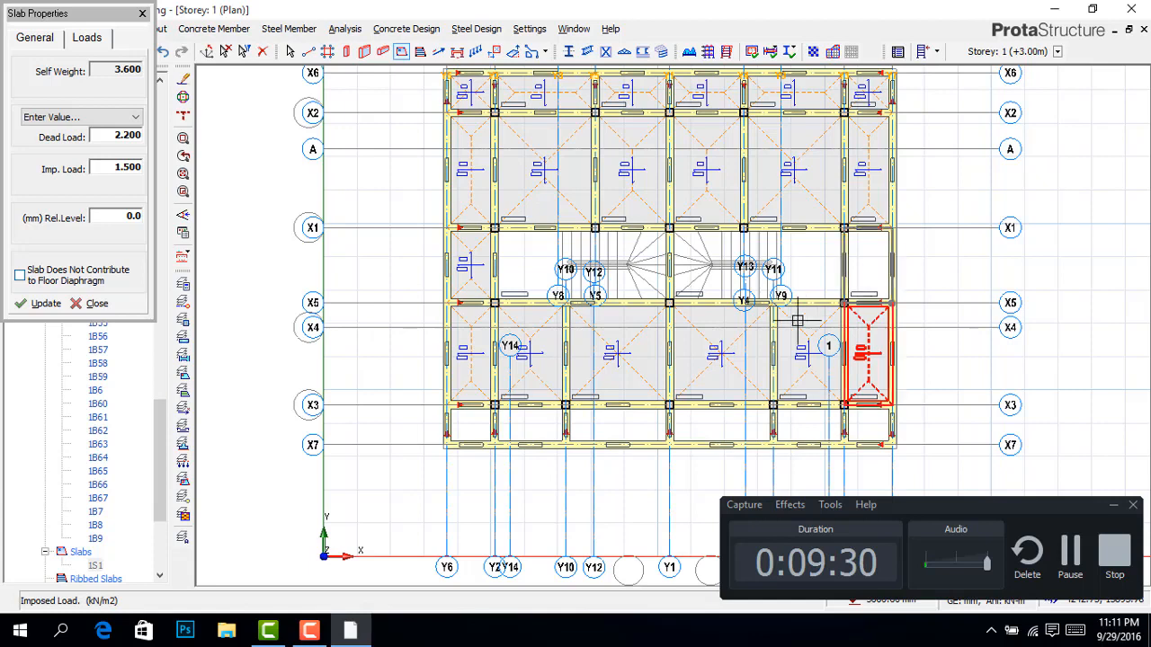
Step: Insert 150 mm slabs in the row of bays between axes X3 and X7, from axis Y6 to axis Y7, and finish slab insertion
{"action": "left_click", "coordinate": [526, 430]}
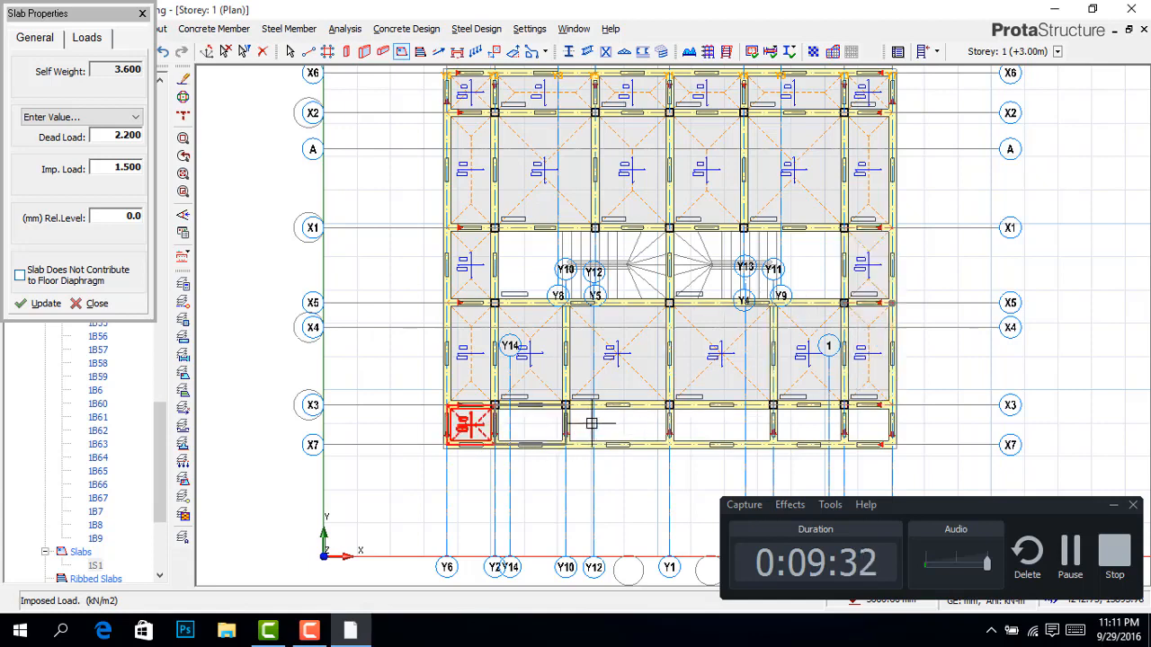
{"action": "left_click", "coordinate": [612, 418]}
{"action": "left_click", "coordinate": [817, 415]}
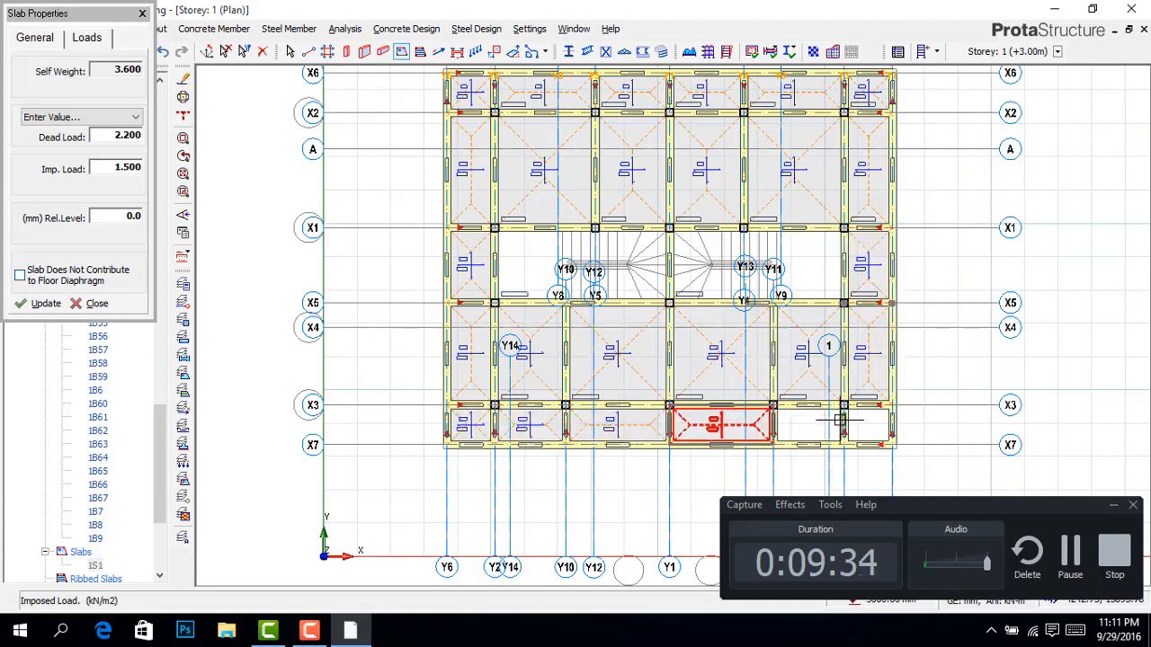
{"action": "left_click", "coordinate": [867, 424]}
{"action": "scroll", "coordinate": [551, 400], "scroll_direction": "down", "scroll_amount": 1}
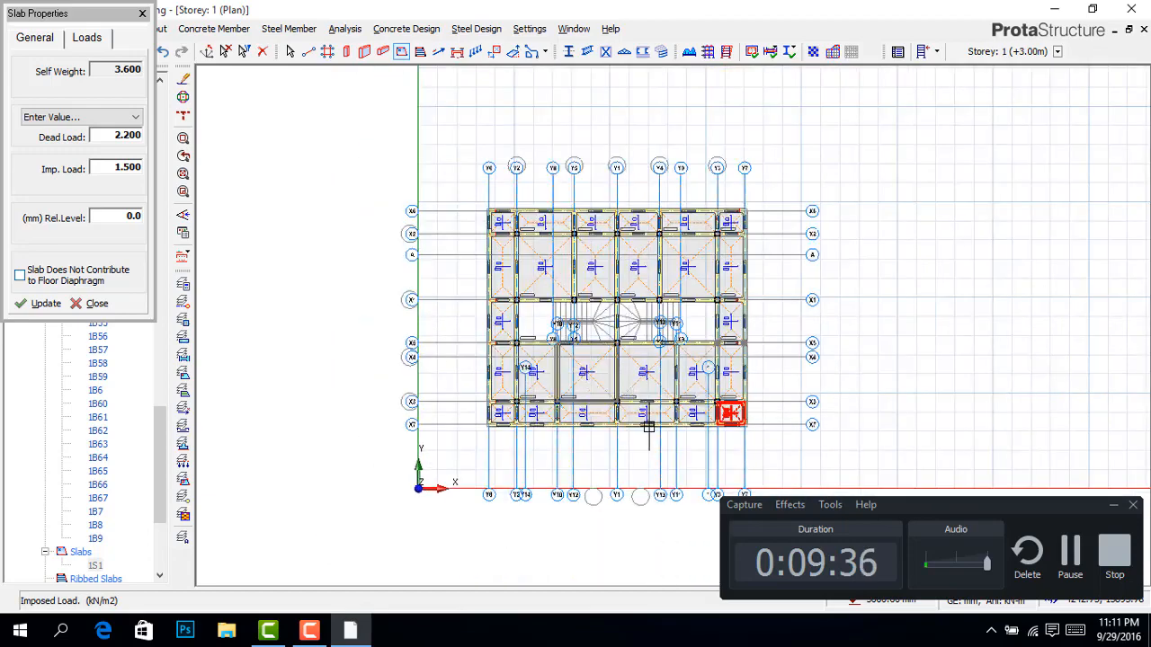
{"action": "scroll", "coordinate": [738, 310], "scroll_direction": "up", "scroll_amount": 1}
{"action": "scroll", "coordinate": [749, 259], "scroll_direction": "up", "scroll_amount": 1}
{"action": "scroll", "coordinate": [672, 180], "scroll_direction": "up", "scroll_amount": 1}
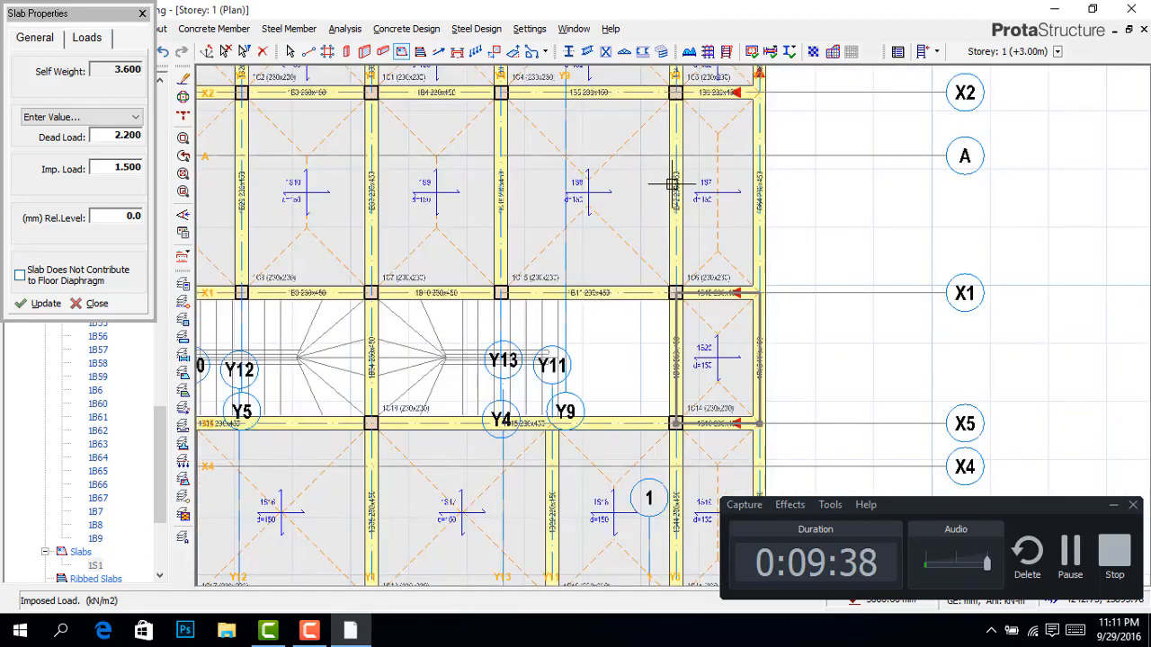
{"action": "scroll", "coordinate": [499, 178], "scroll_direction": "down", "scroll_amount": 2}
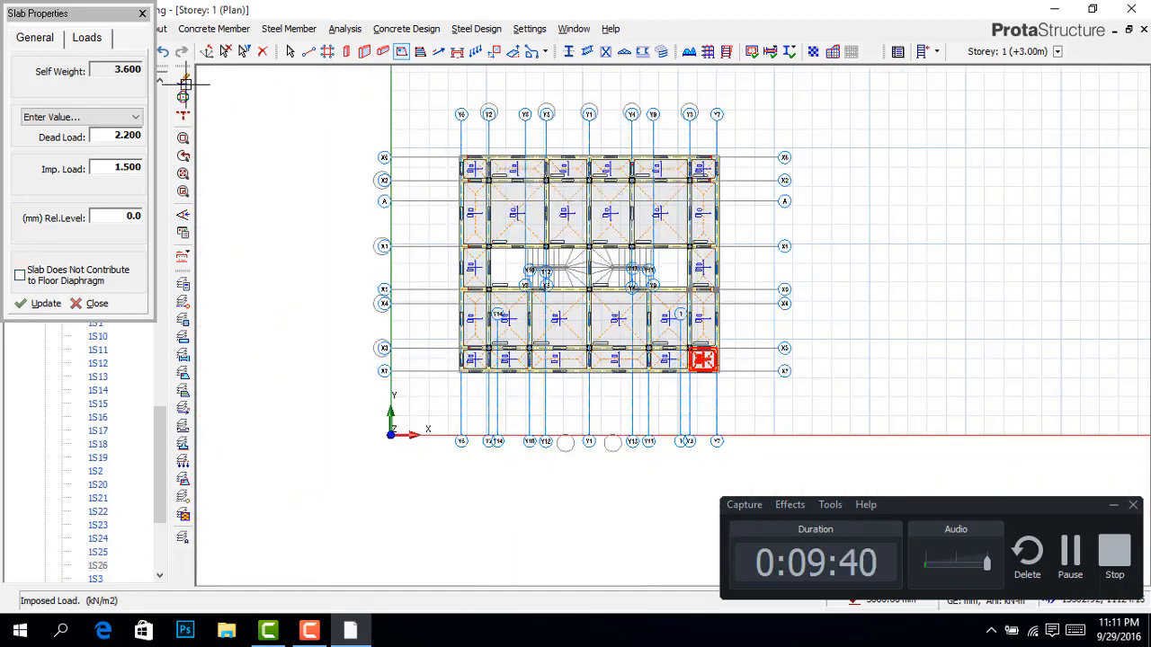
{"action": "left_click", "coordinate": [142, 15]}
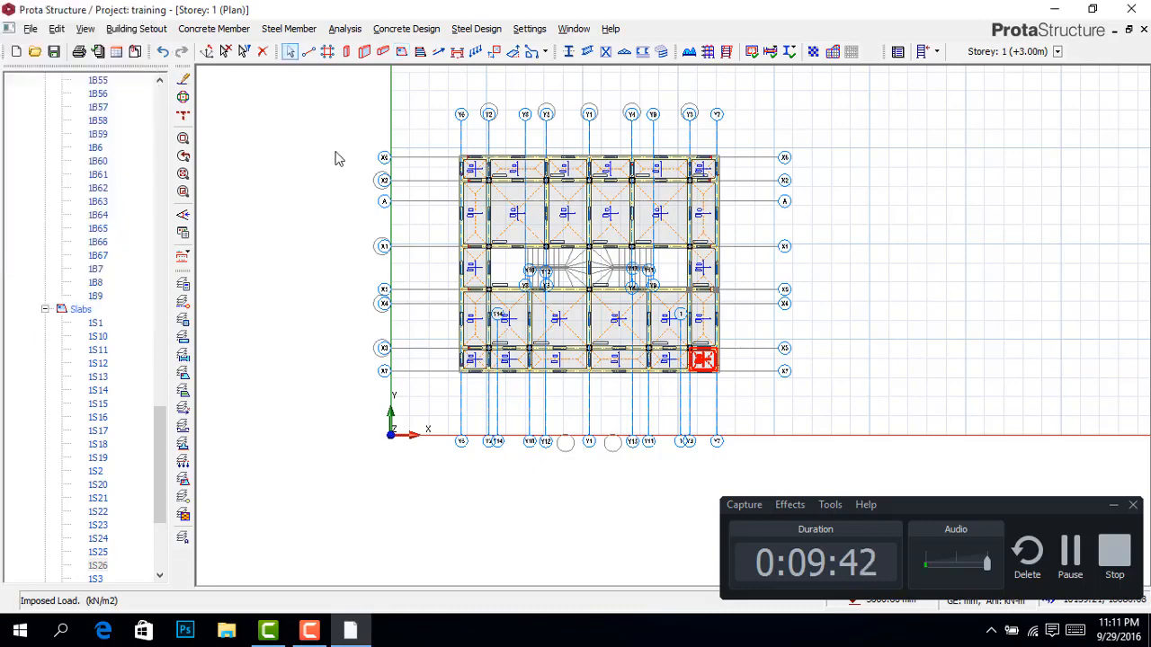
Step: Define a wall load on beam 1B47 with unit weight 3.470 kN/m2, height 2.700 m and thickness 0.23 m
{"action": "scroll", "coordinate": [471, 150], "scroll_direction": "up", "scroll_amount": 6}
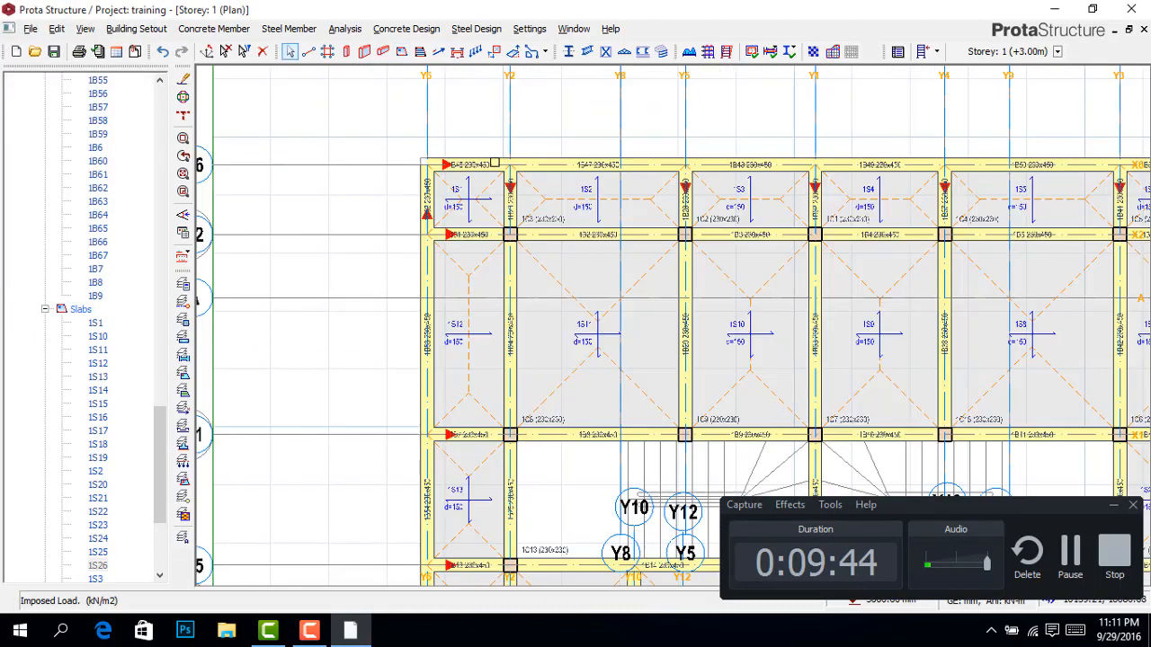
{"action": "scroll", "coordinate": [494, 164], "scroll_direction": "up", "scroll_amount": 2}
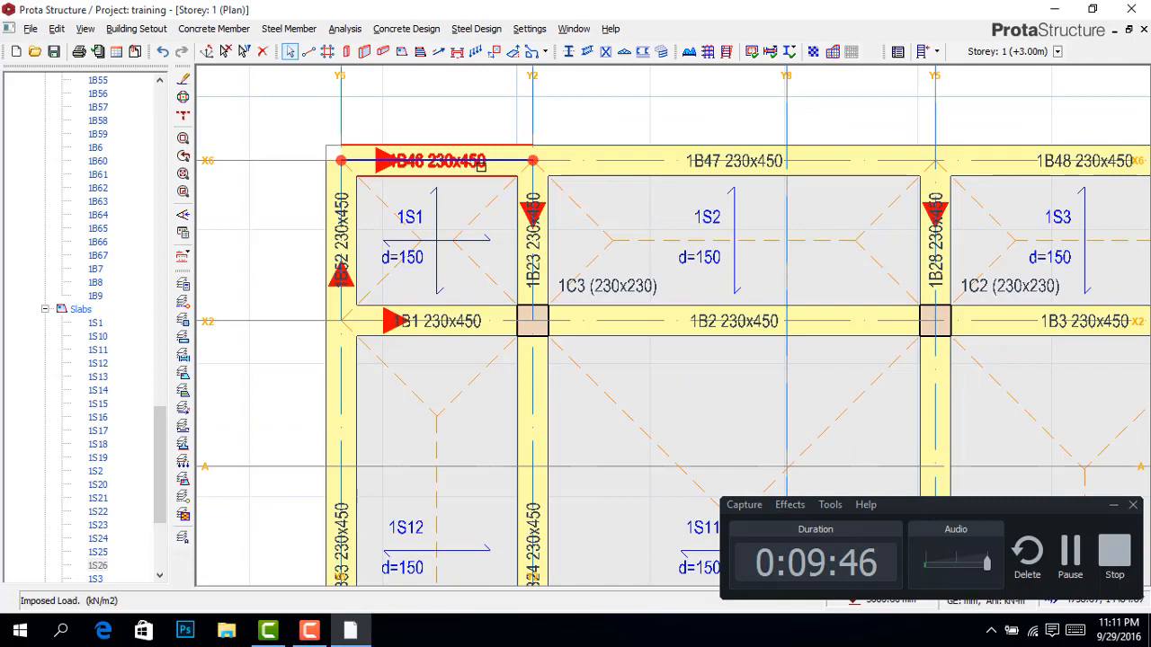
{"action": "scroll", "coordinate": [481, 164], "scroll_direction": "down", "scroll_amount": 3}
{"action": "scroll", "coordinate": [567, 164], "scroll_direction": "up", "scroll_amount": 3}
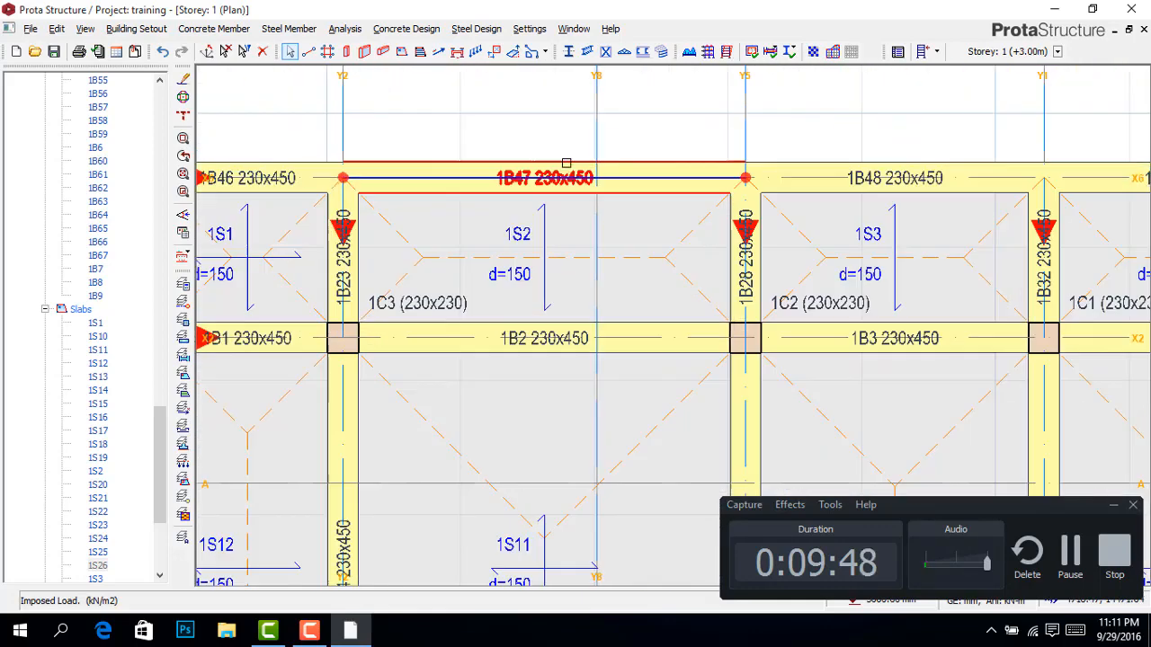
{"action": "scroll", "coordinate": [567, 164], "scroll_direction": "up", "scroll_amount": 2}
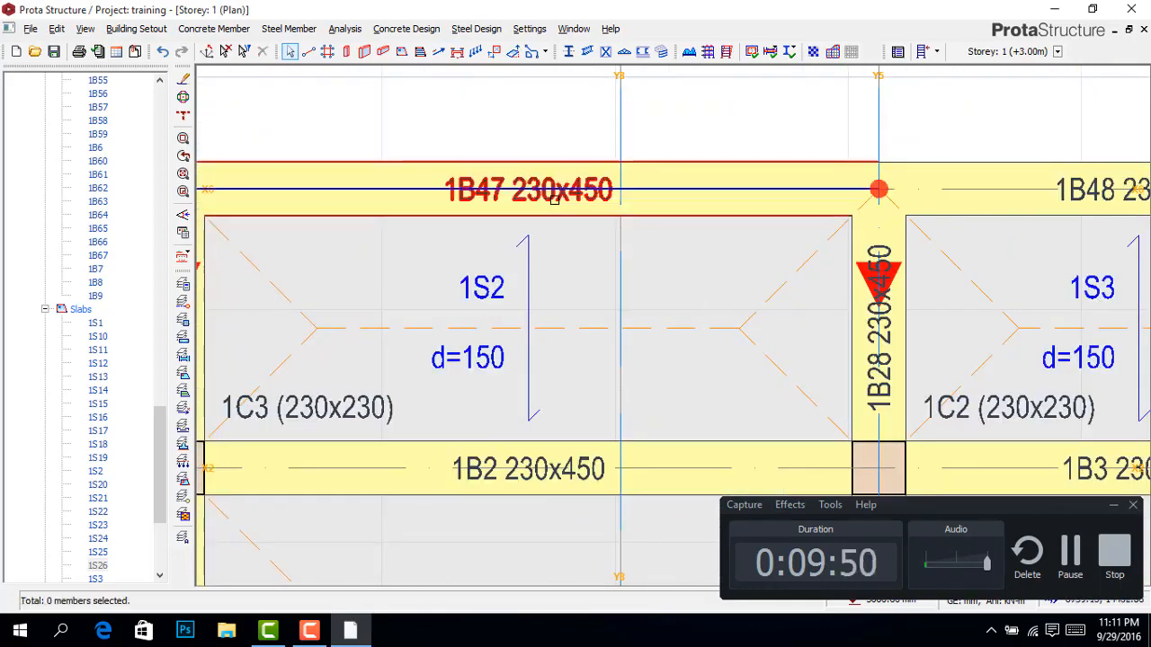
{"action": "left_click", "coordinate": [555, 200]}
{"action": "right_click", "coordinate": [558, 198]}
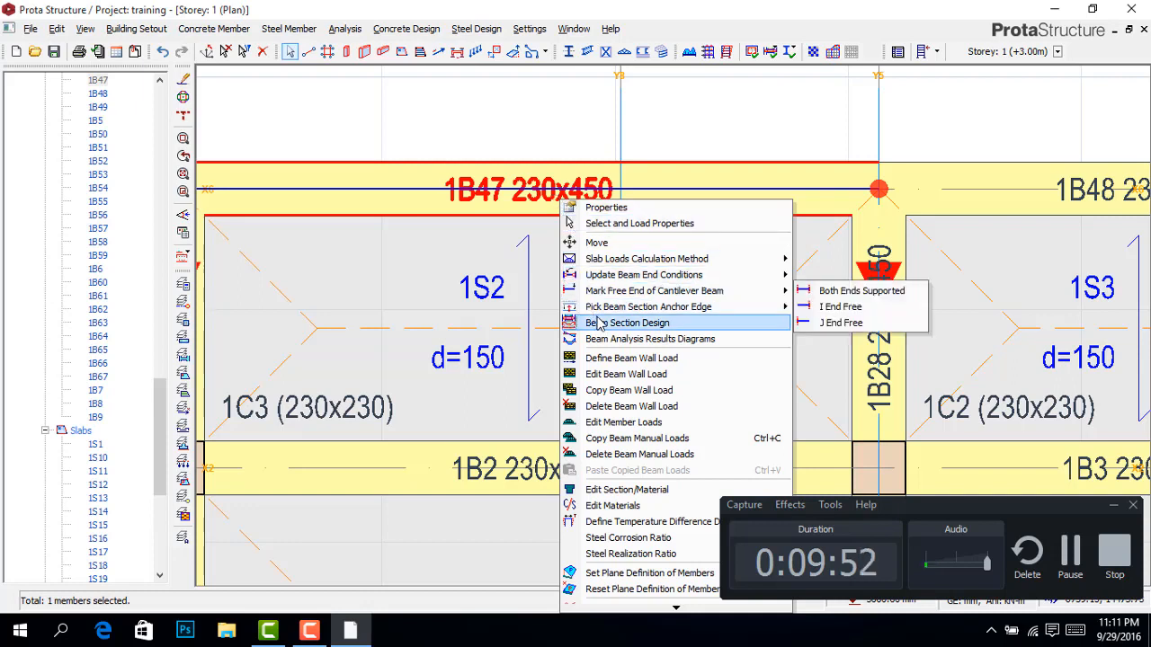
{"action": "left_click", "coordinate": [619, 375]}
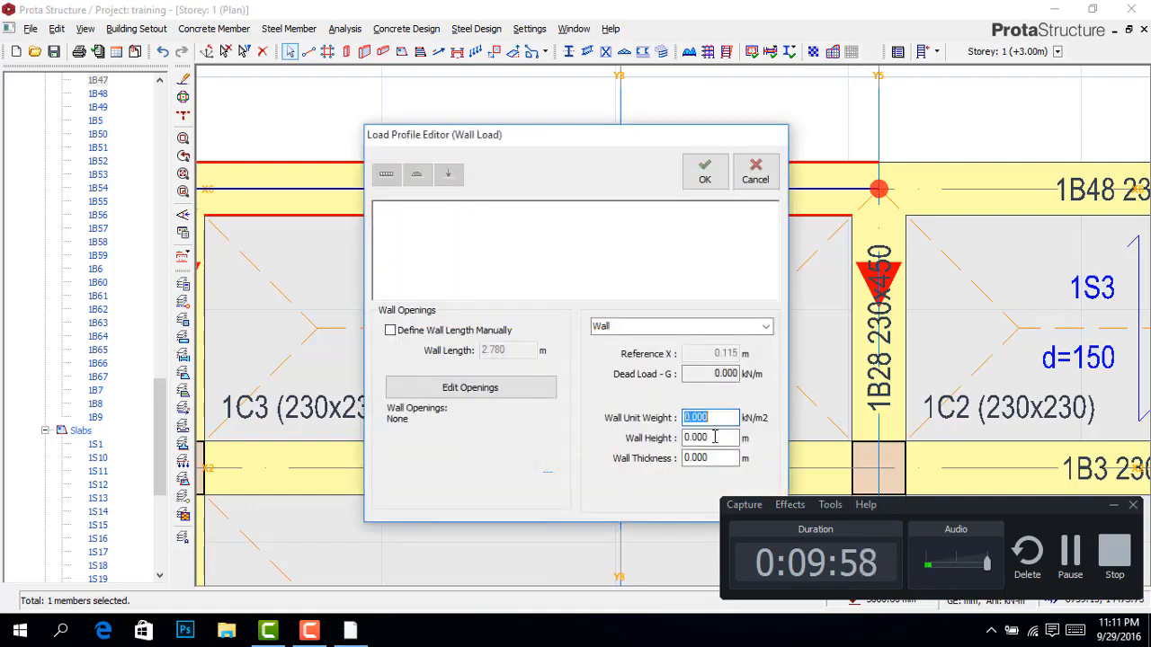
{"action": "type", "text": "3.470"}
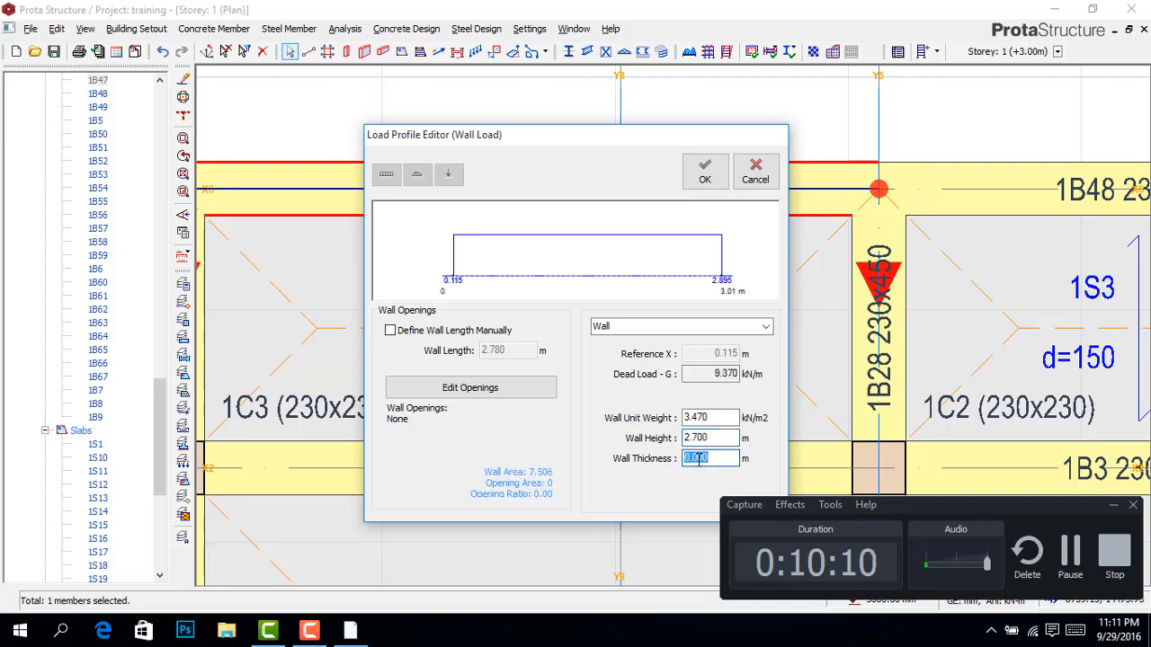
{"action": "key", "text": "BackSpace"}
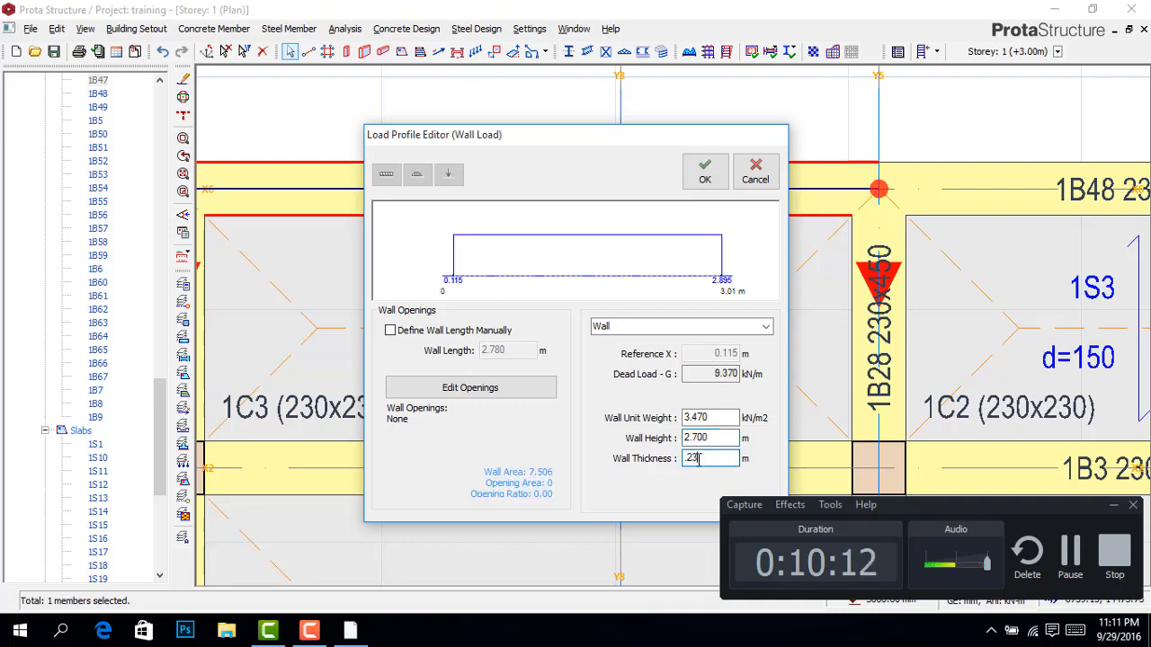
{"action": "type", "text": ".23"}
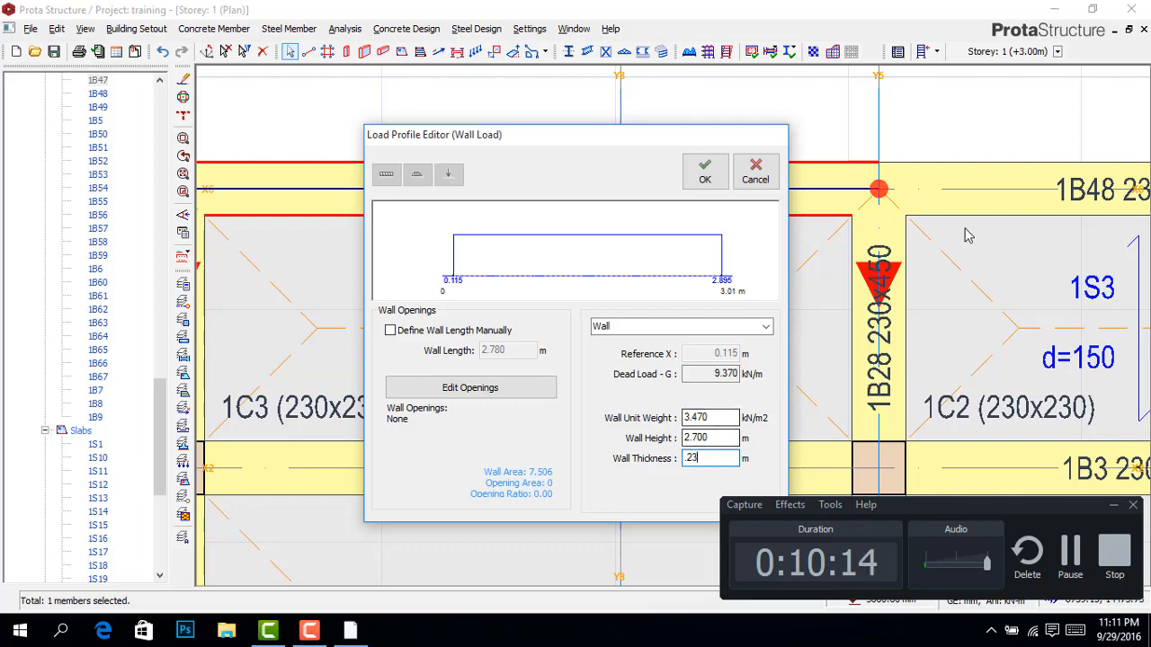
{"action": "left_click", "coordinate": [704, 173]}
Step: Copy the wall load of beam 1B47 on axis X6 between axes Y2 and Y5
{"action": "scroll", "coordinate": [655, 223], "scroll_direction": "down", "scroll_amount": 2}
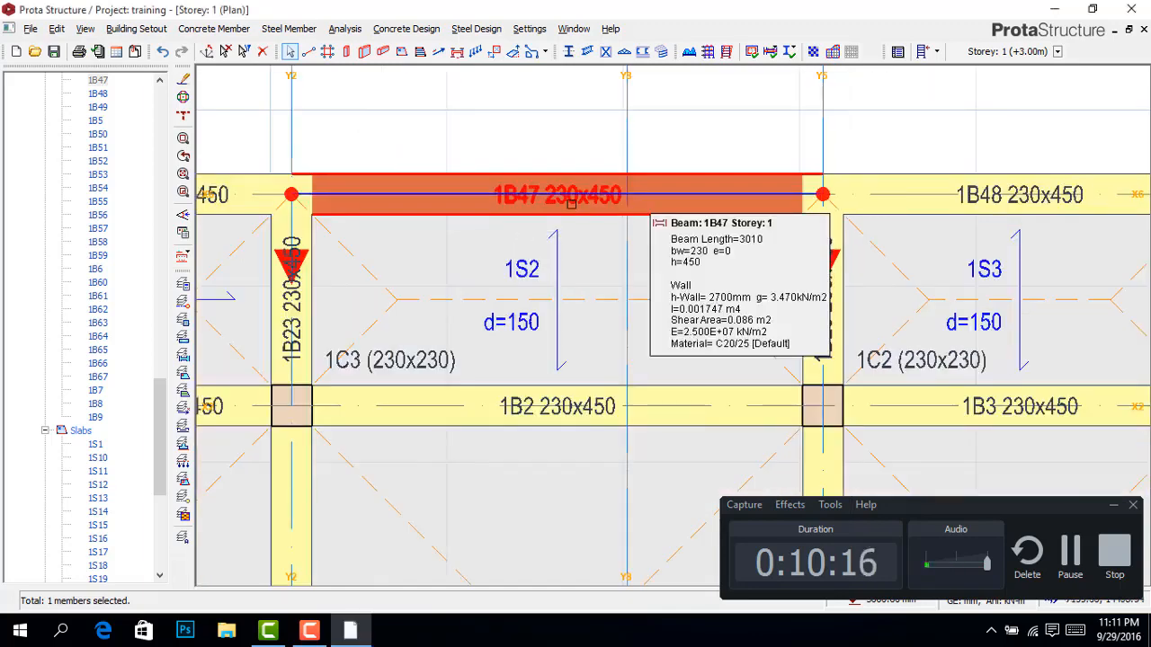
{"action": "scroll", "coordinate": [626, 216], "scroll_direction": "down", "scroll_amount": 1}
{"action": "scroll", "coordinate": [612, 220], "scroll_direction": "up", "scroll_amount": 2}
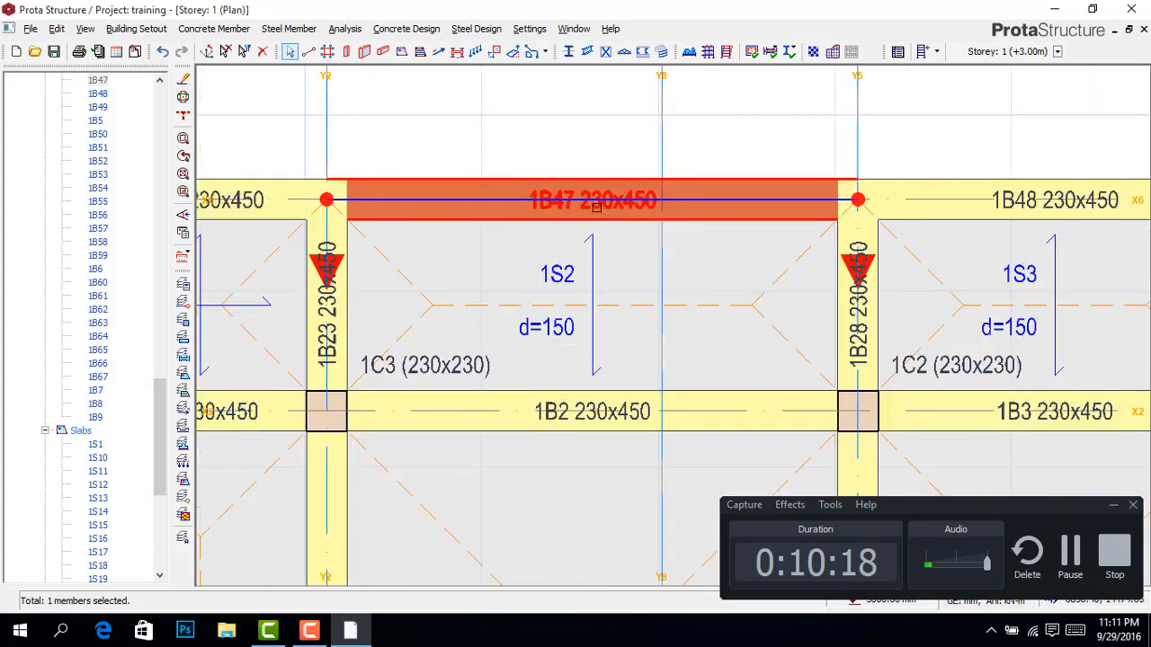
{"action": "right_click", "coordinate": [598, 216]}
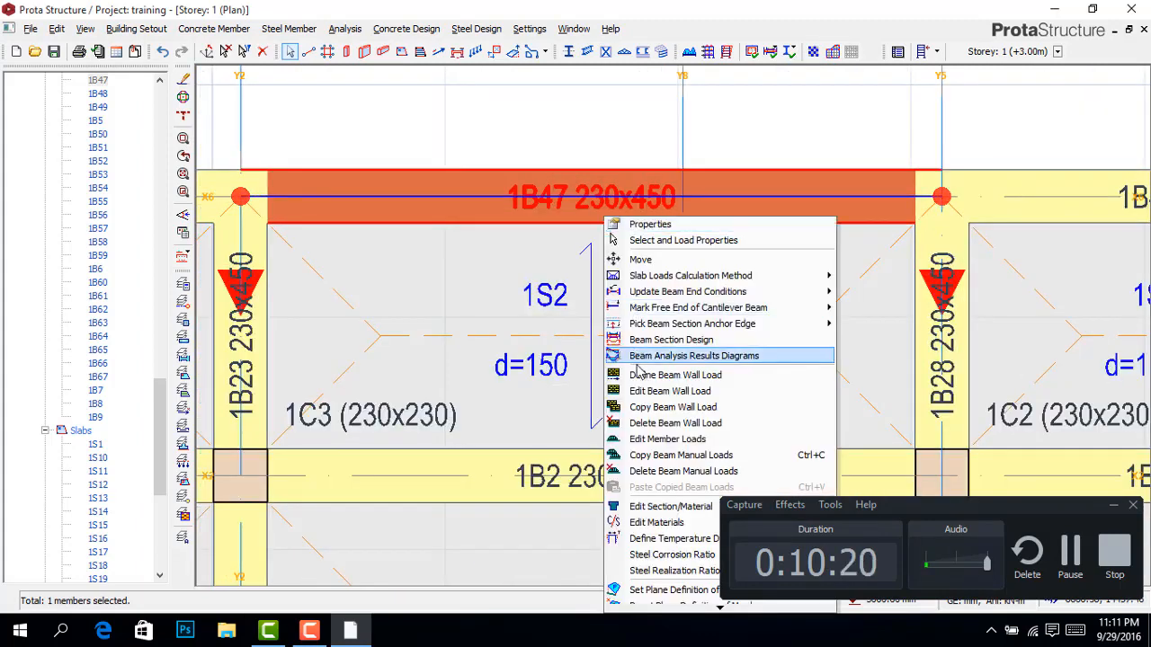
{"action": "left_click", "coordinate": [651, 408]}
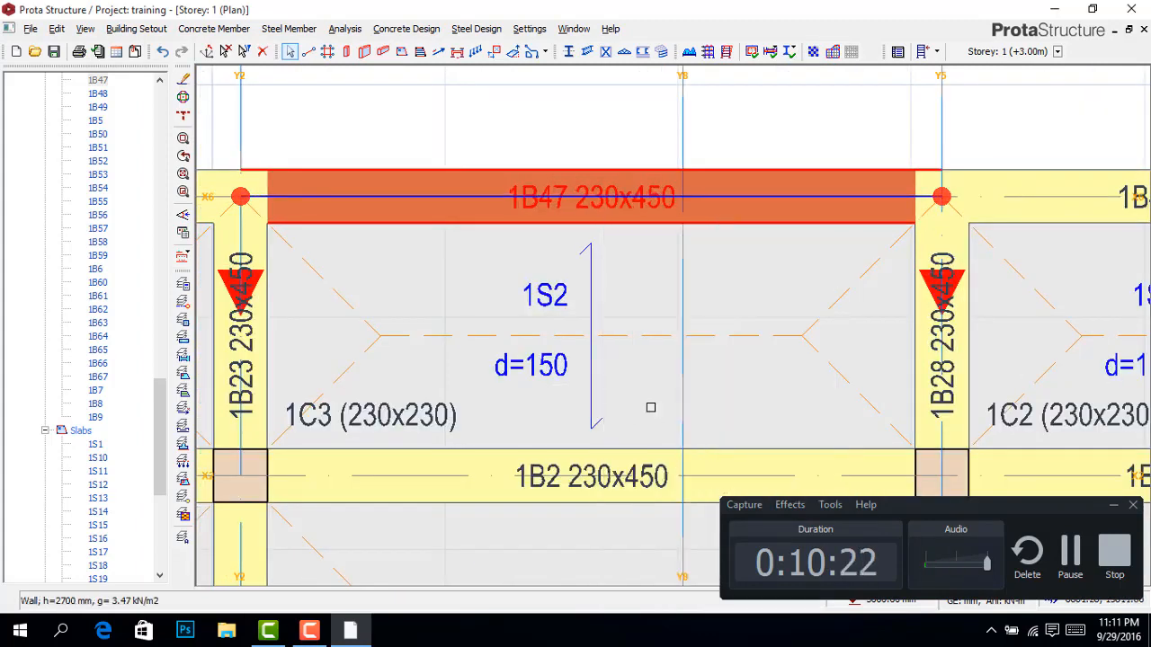
{"action": "scroll", "coordinate": [659, 289], "scroll_direction": "down", "scroll_amount": 4}
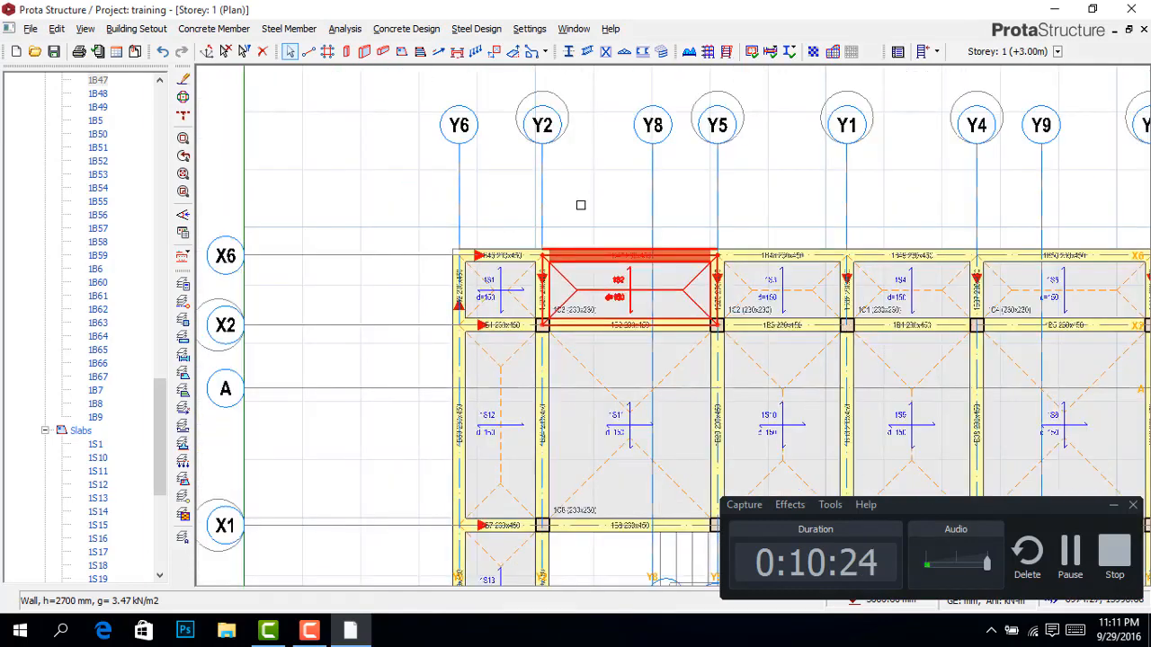
{"action": "scroll", "coordinate": [543, 198], "scroll_direction": "down", "scroll_amount": 1}
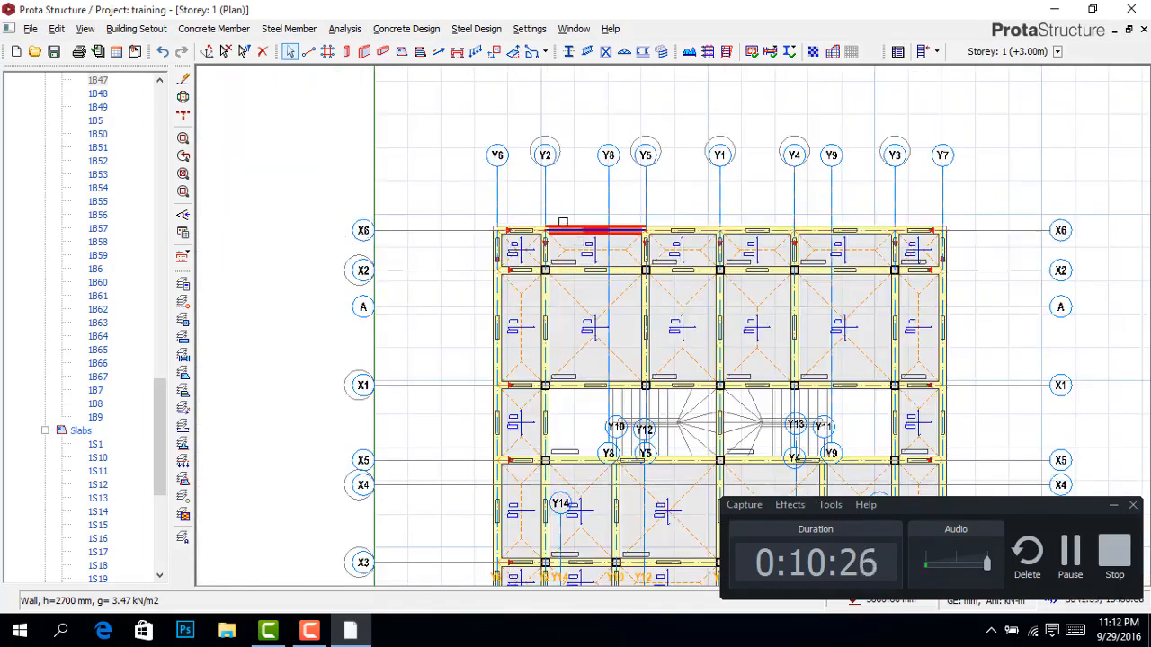
{"action": "scroll", "coordinate": [498, 208], "scroll_direction": "down", "scroll_amount": 1}
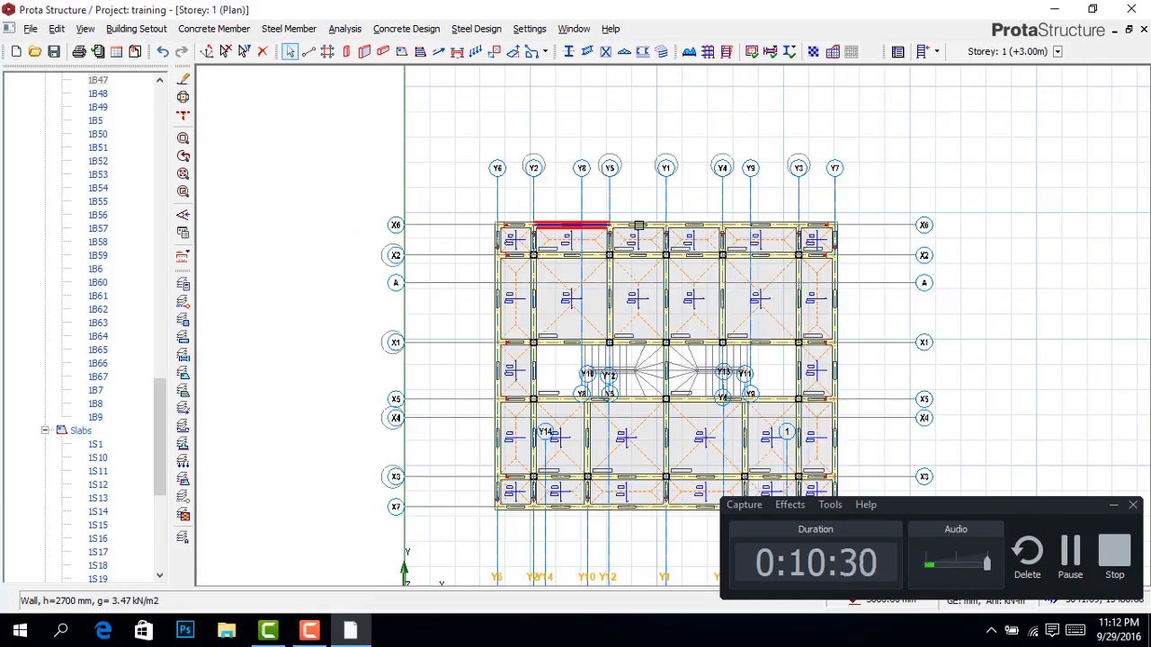
{"action": "scroll", "coordinate": [638, 225], "scroll_direction": "up", "scroll_amount": 5}
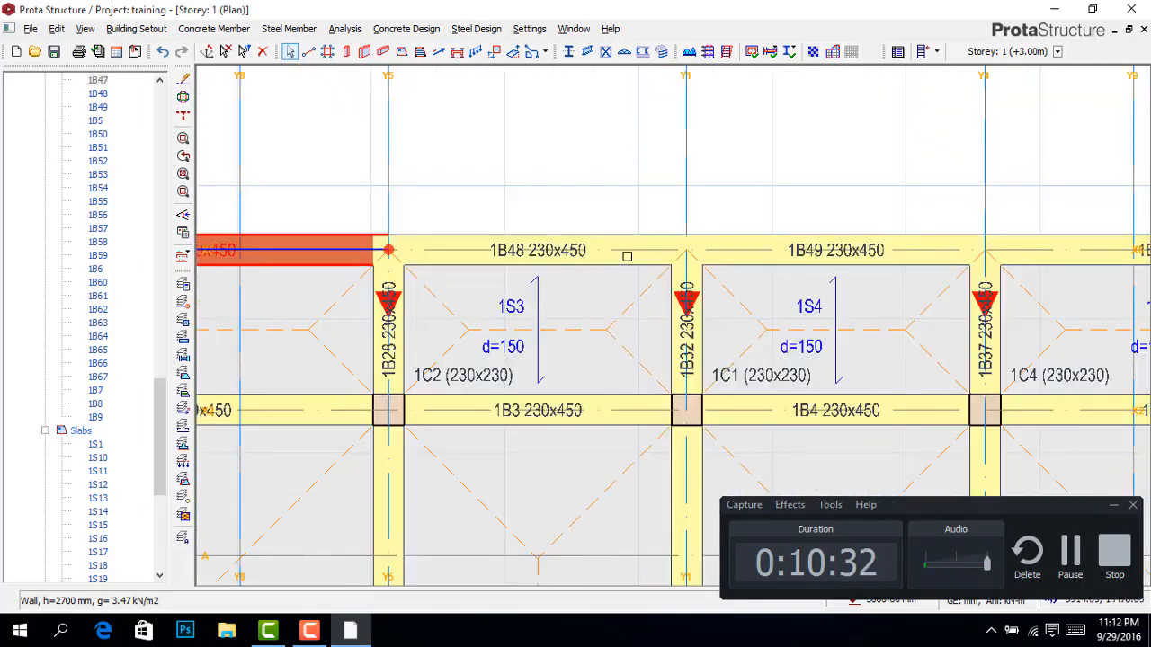
{"action": "left_click", "coordinate": [609, 263]}
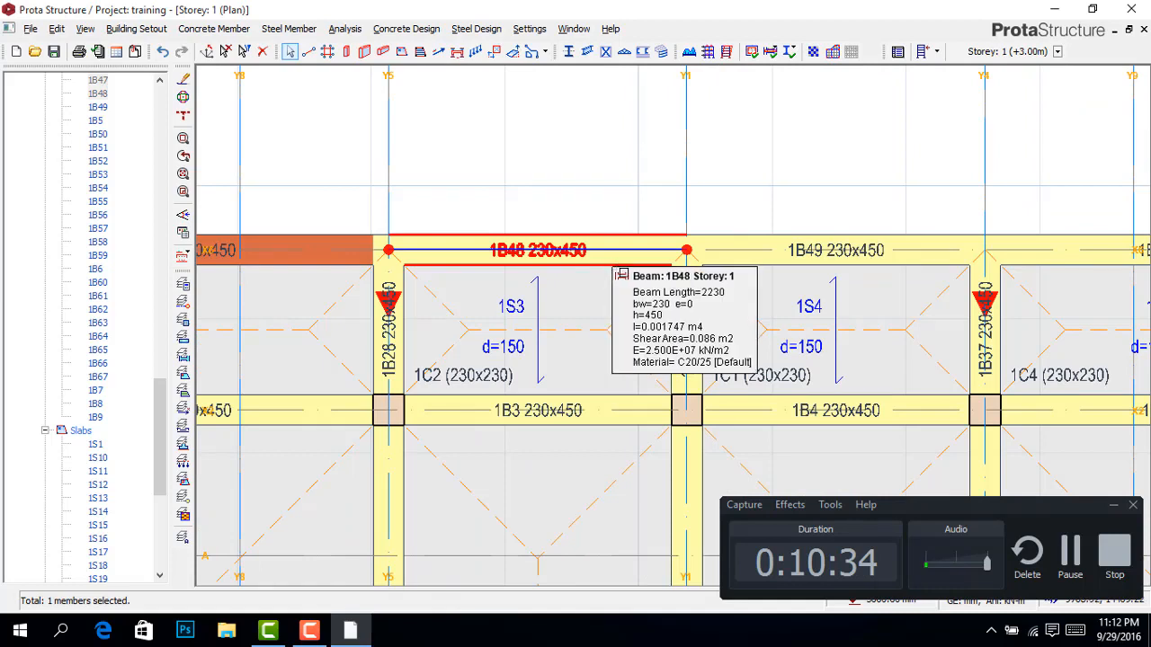
{"action": "mouse_move", "coordinate": [706, 273]}
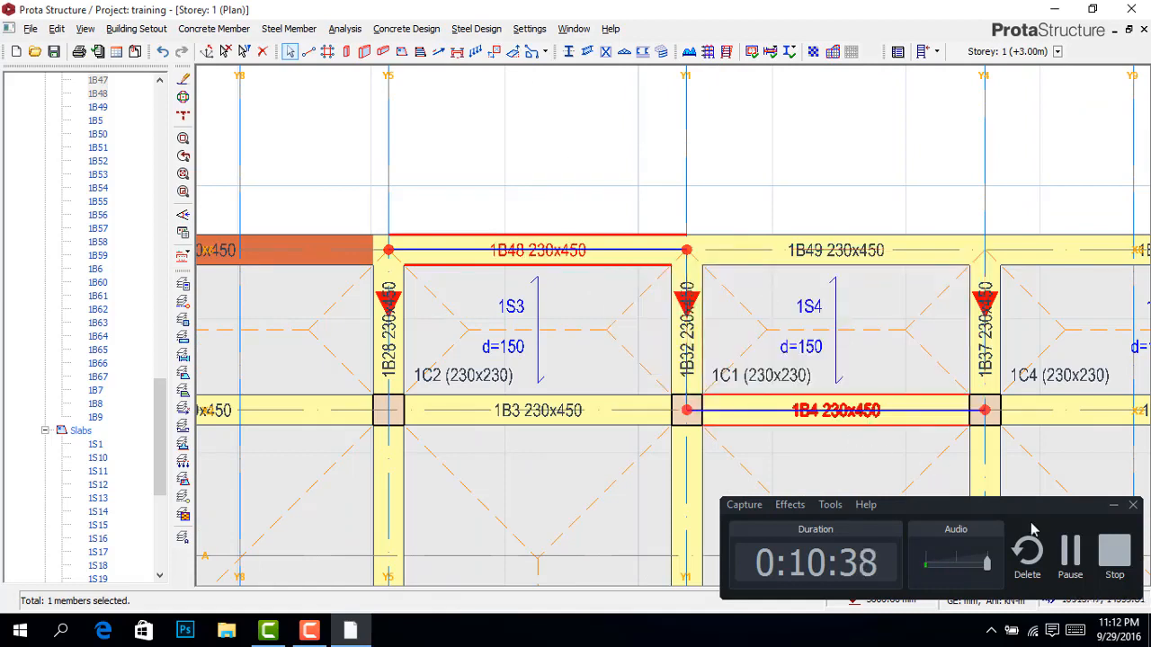
{"action": "left_click", "coordinate": [1070, 553]}
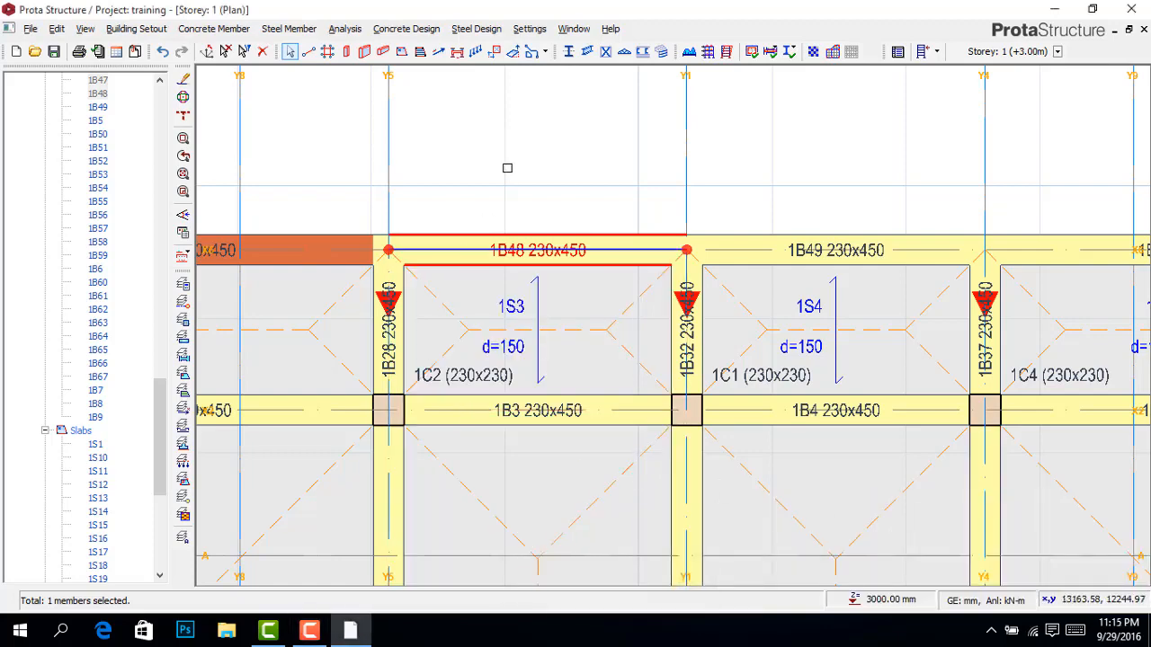
Step: Select all the storey's beams, from 1B1 to 1B9 in the list, and paste the copied wall load onto them, replacing existing wall loads
{"action": "scroll", "coordinate": [514, 264], "scroll_direction": "down", "scroll_amount": 2}
{"action": "scroll", "coordinate": [516, 267], "scroll_direction": "down", "scroll_amount": 1}
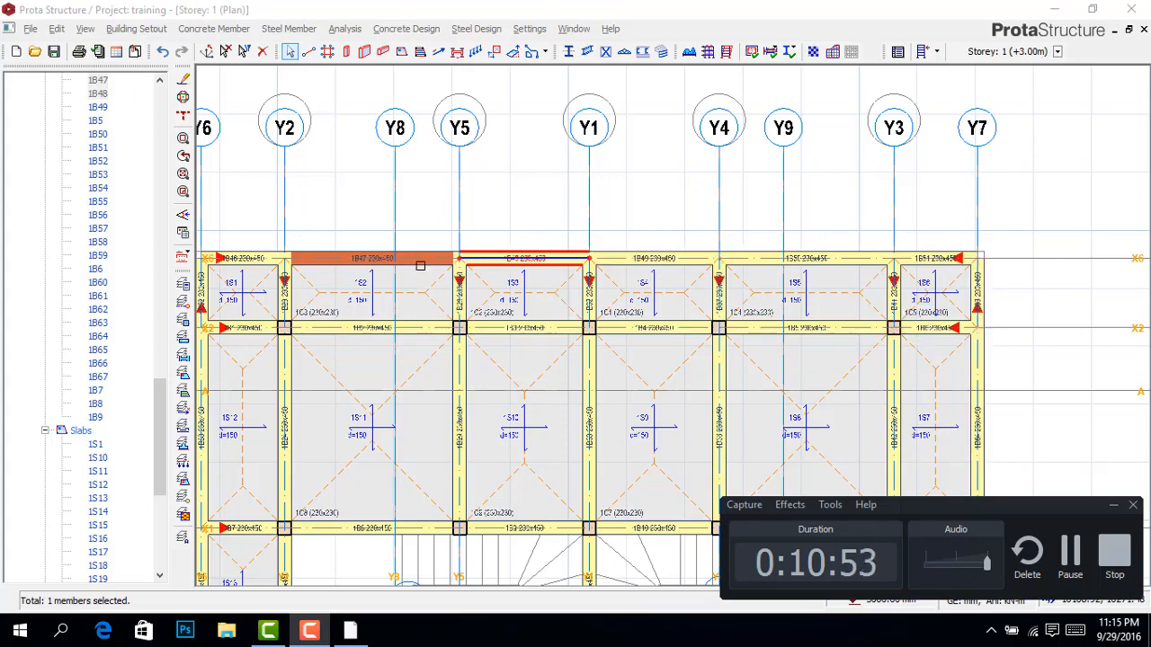
{"action": "scroll", "coordinate": [420, 266], "scroll_direction": "down", "scroll_amount": 2}
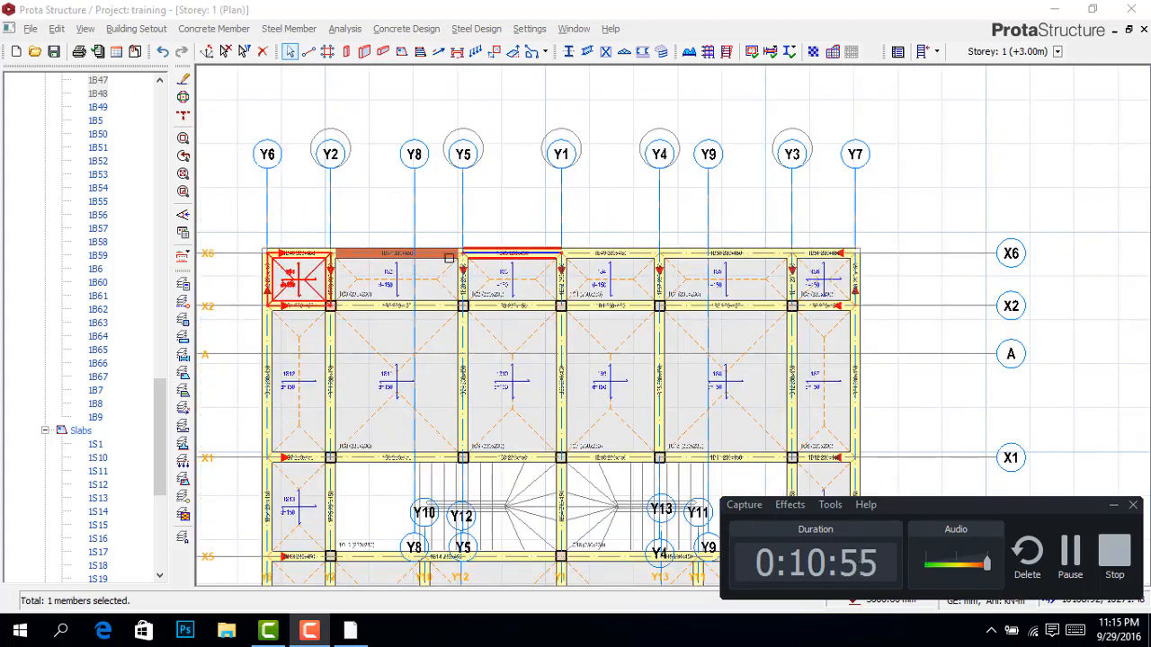
{"action": "scroll", "coordinate": [108, 173], "scroll_direction": "up", "scroll_amount": 10}
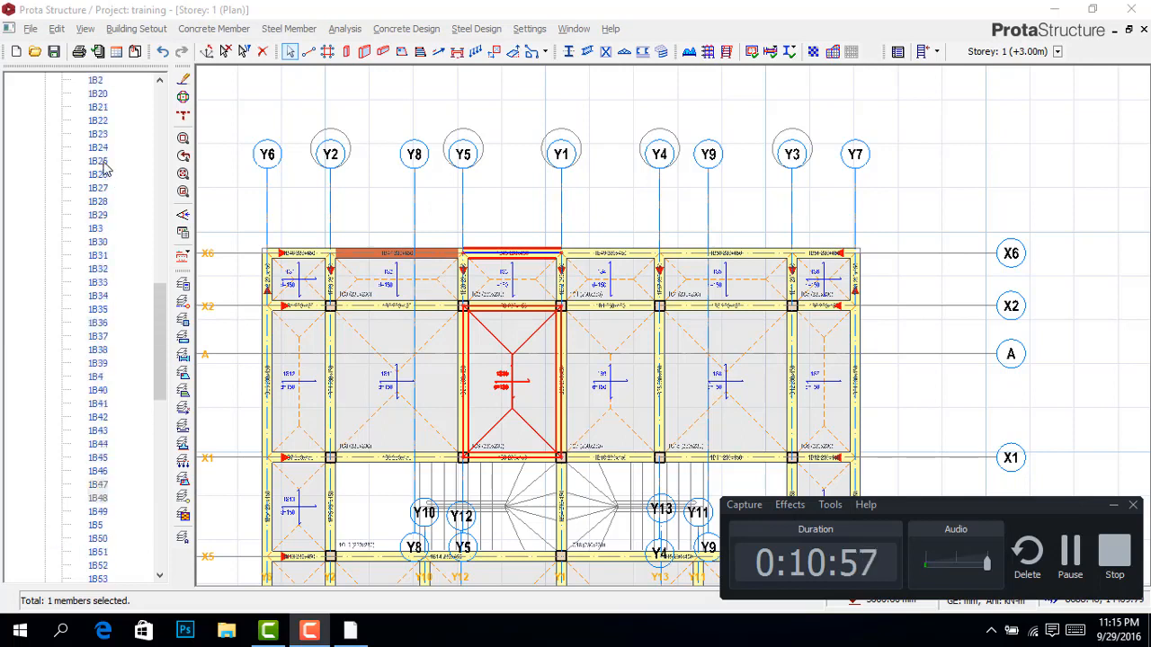
{"action": "scroll", "coordinate": [103, 168], "scroll_direction": "up", "scroll_amount": 5}
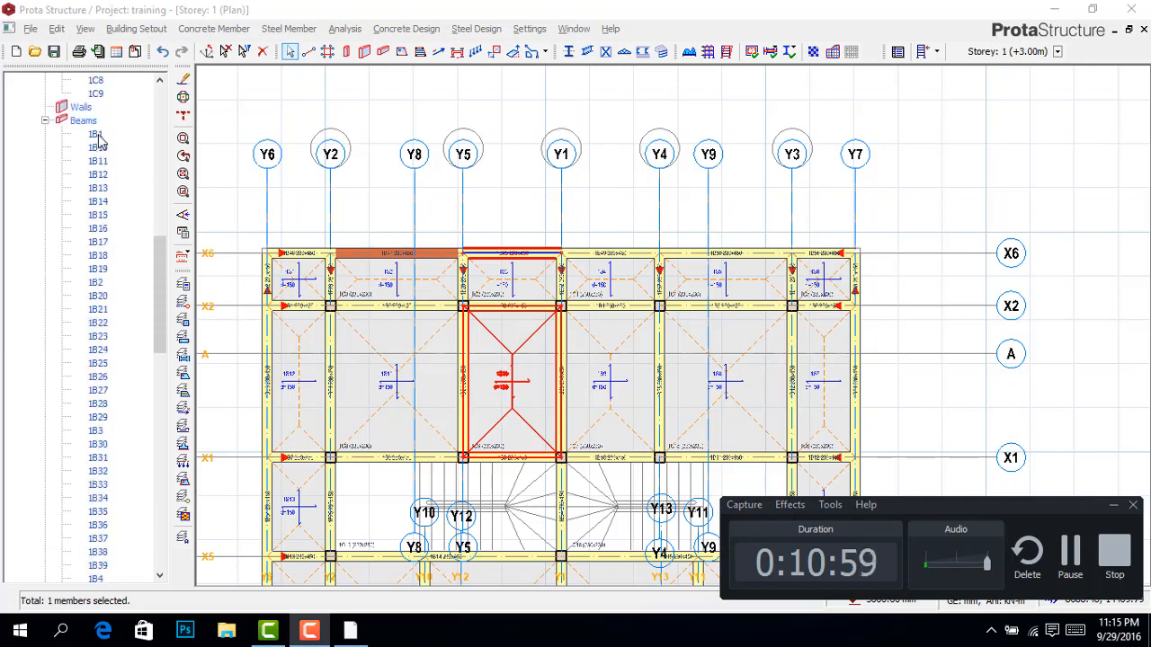
{"action": "scroll", "coordinate": [112, 180], "scroll_direction": "down", "scroll_amount": 11}
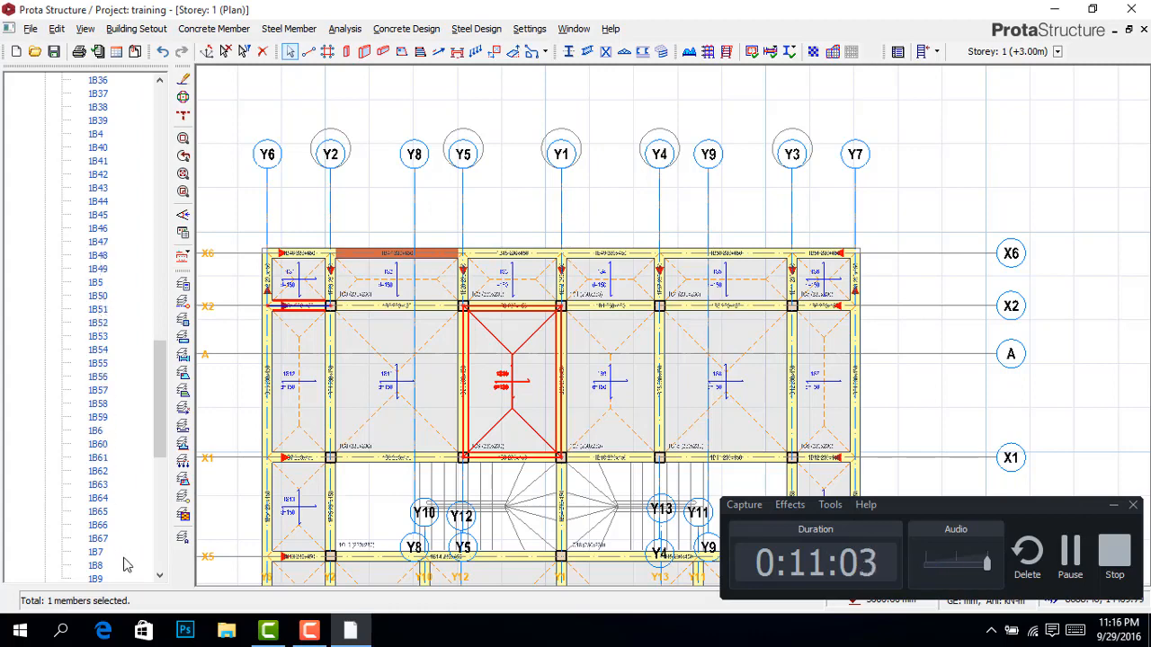
{"action": "scroll", "coordinate": [123, 544], "scroll_direction": "down", "scroll_amount": 2}
{"action": "left_click", "coordinate": [97, 499], "text": "shift"}
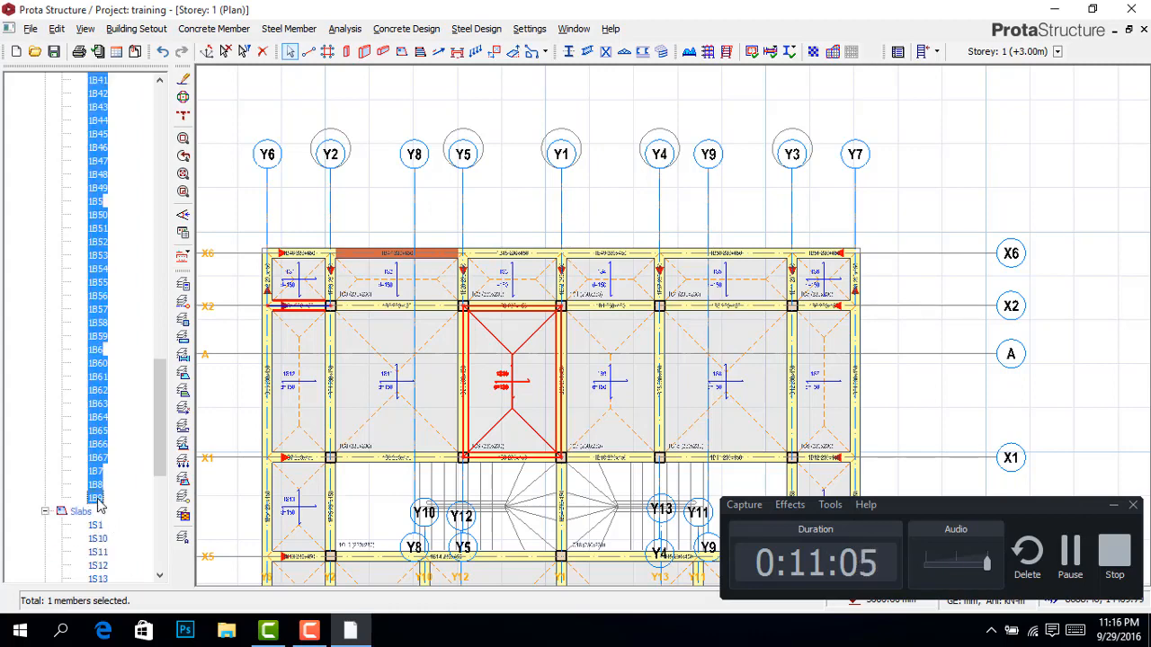
{"action": "right_click", "coordinate": [102, 326]}
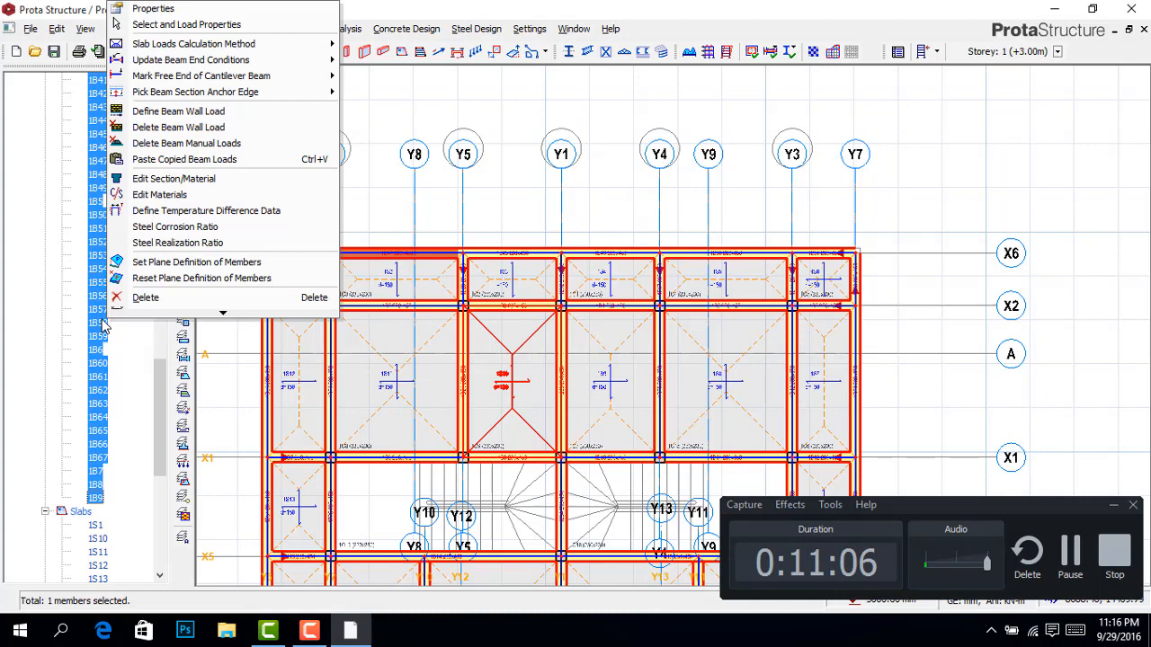
{"action": "left_click", "coordinate": [189, 162]}
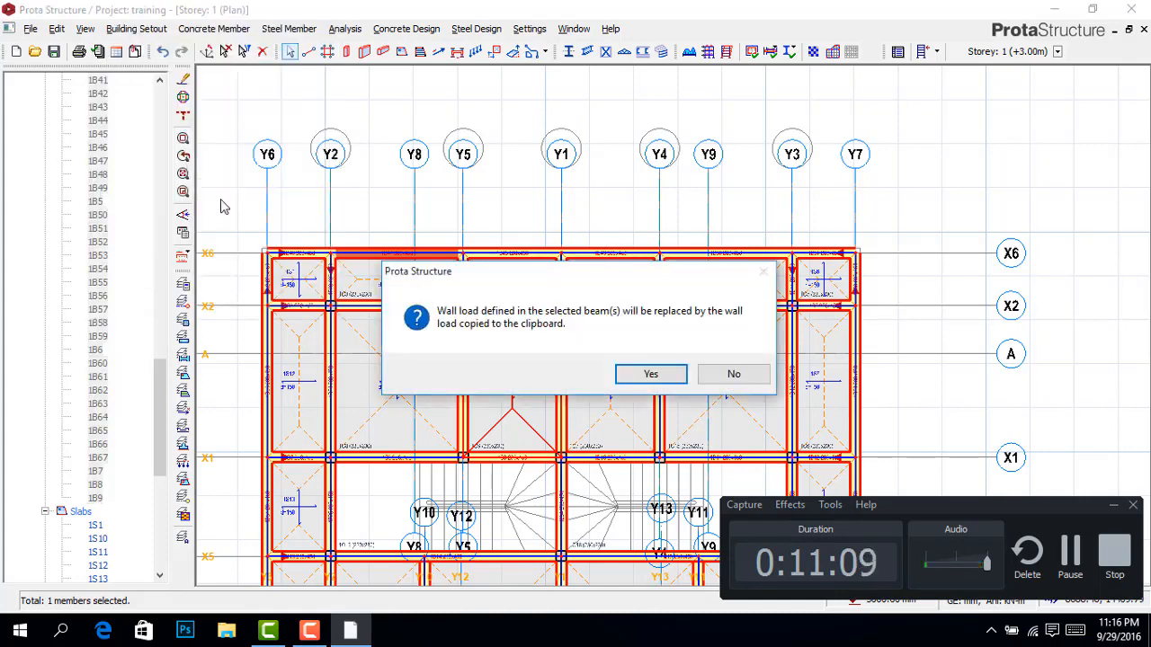
{"action": "left_click", "coordinate": [654, 378]}
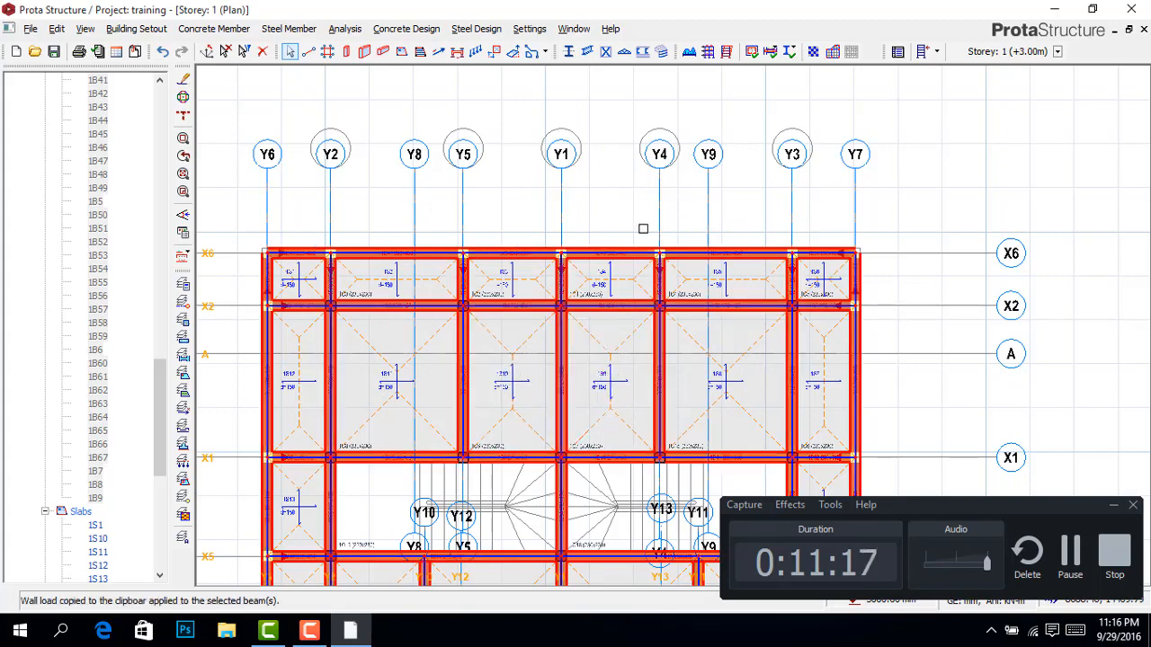
Step: Clear the selection of the storey's beams after pasting the wall load
{"action": "key", "text": "Escape"}
{"action": "scroll", "coordinate": [594, 244], "scroll_direction": "down", "scroll_amount": 4}
{"action": "scroll", "coordinate": [563, 378], "scroll_direction": "up", "scroll_amount": 4}
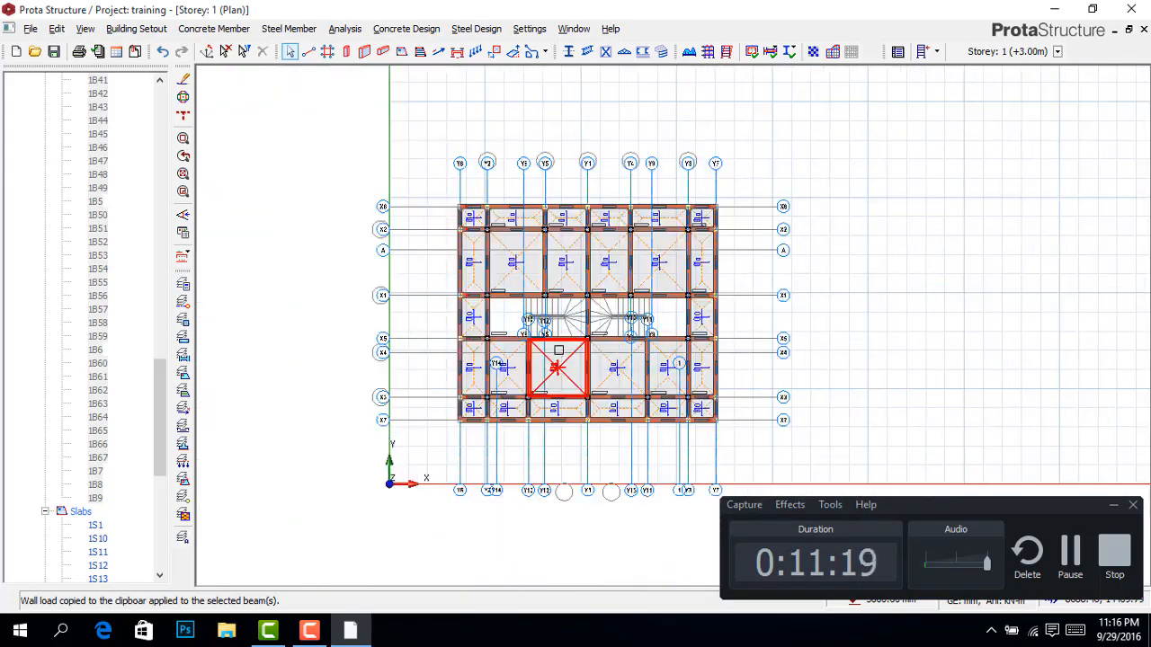
{"action": "scroll", "coordinate": [509, 317], "scroll_direction": "down", "scroll_amount": 3}
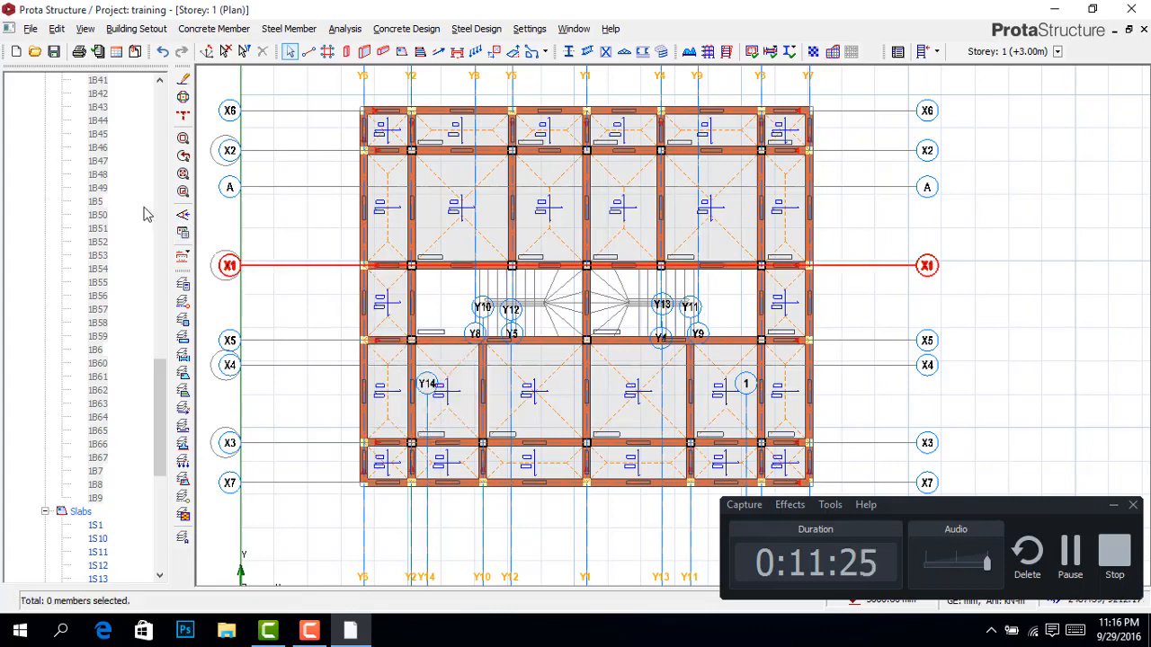
{"action": "scroll", "coordinate": [99, 207], "scroll_direction": "up", "scroll_amount": 16}
{"action": "scroll", "coordinate": [93, 193], "scroll_direction": "up", "scroll_amount": 12}
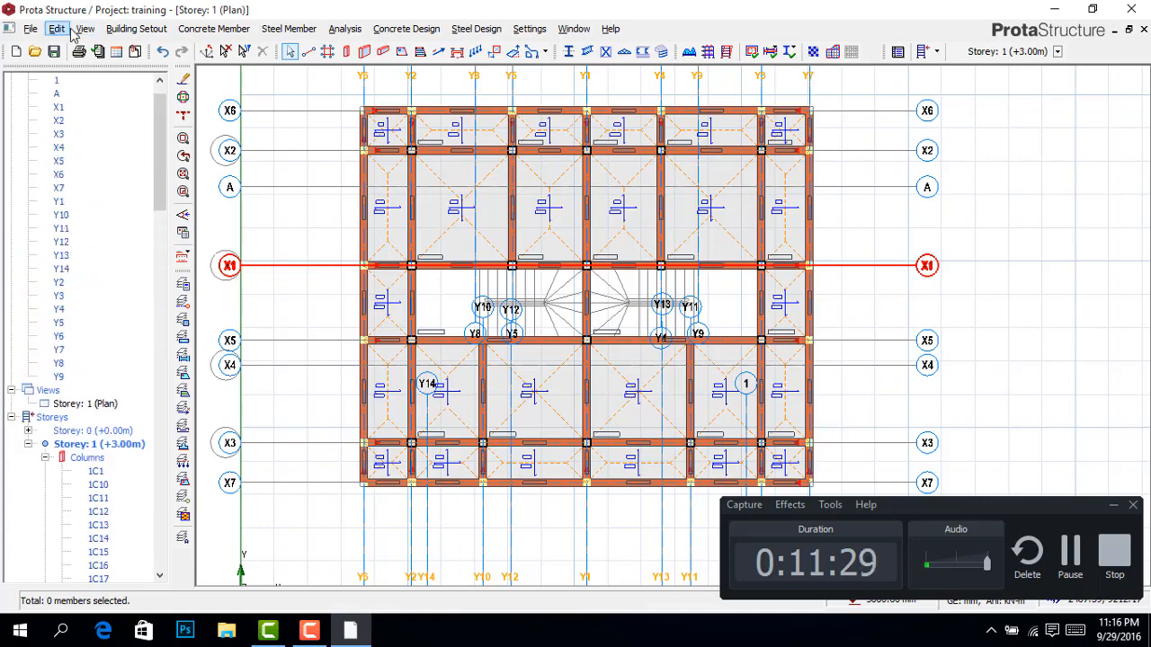
Step: Insert storeys above Storey 1 for a total of 3 storeys, agreeing that the process cannot be undone
{"action": "left_click", "coordinate": [136, 29]}
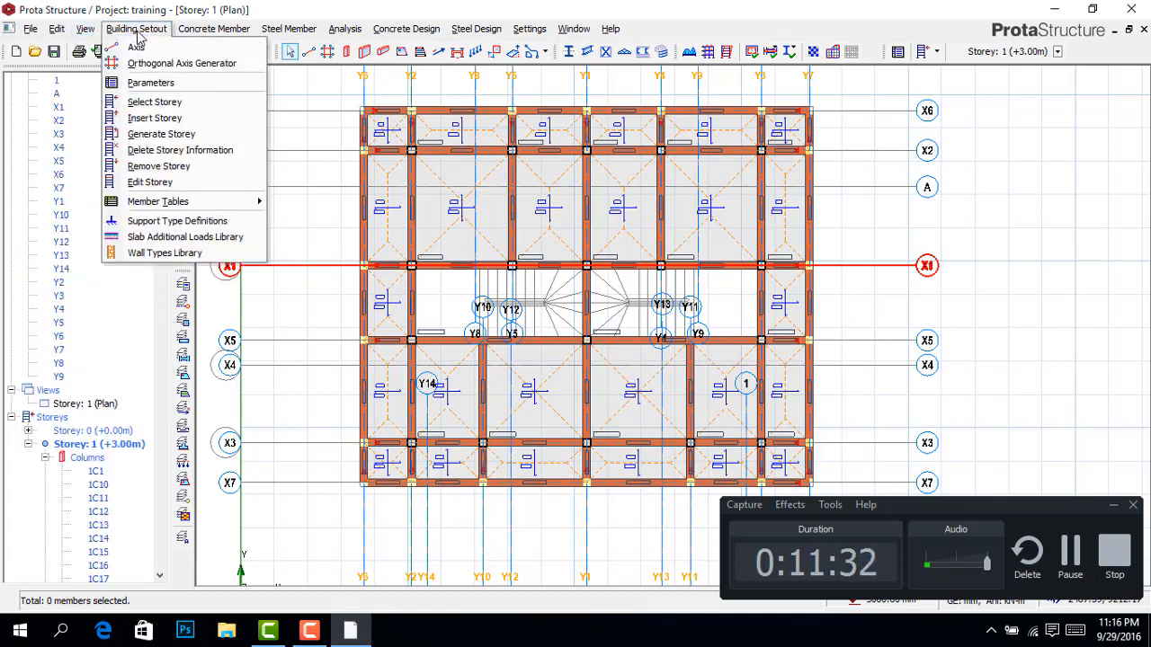
{"action": "left_click", "coordinate": [149, 118]}
{"action": "left_click", "coordinate": [479, 335]}
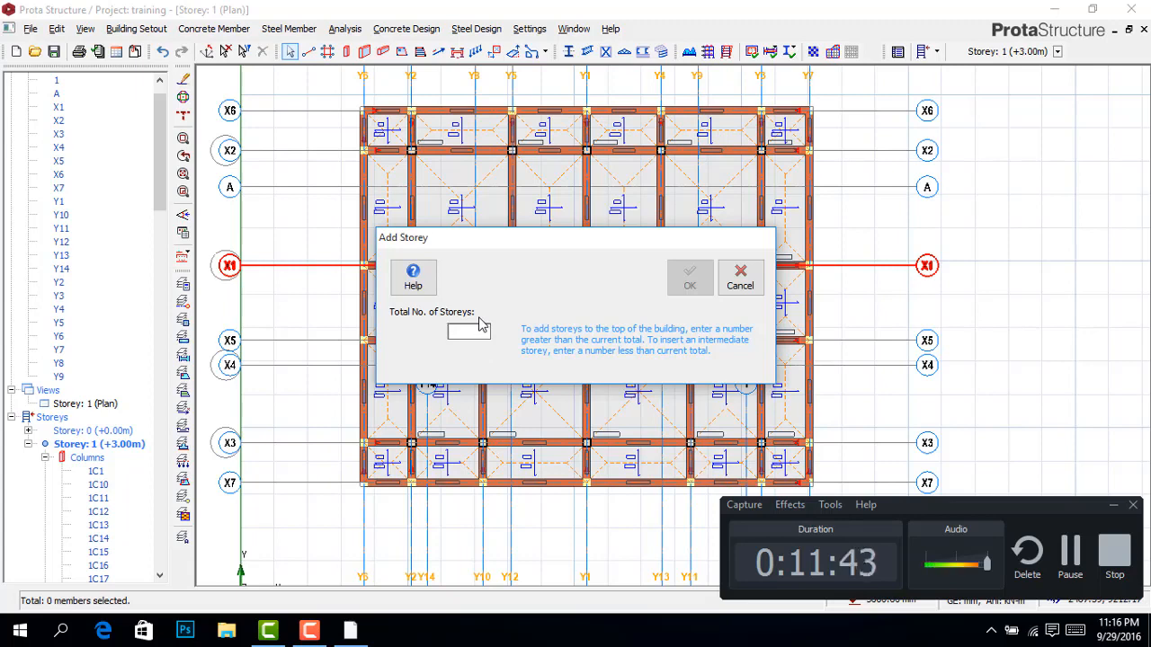
{"action": "type", "text": "3"}
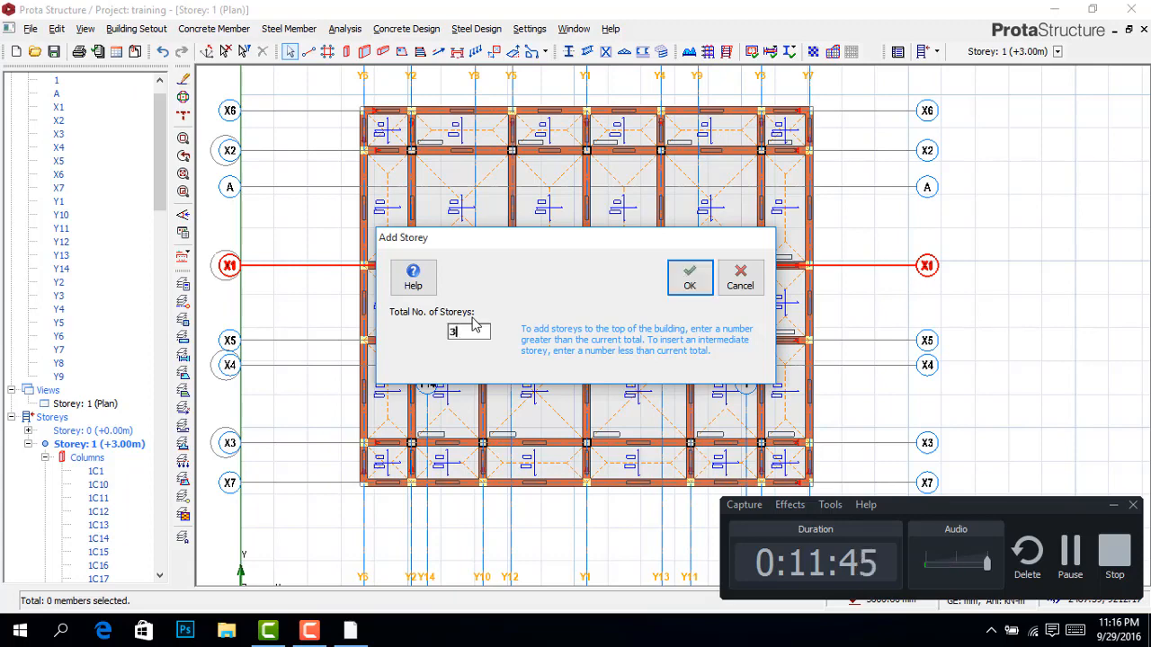
{"action": "left_click", "coordinate": [689, 277]}
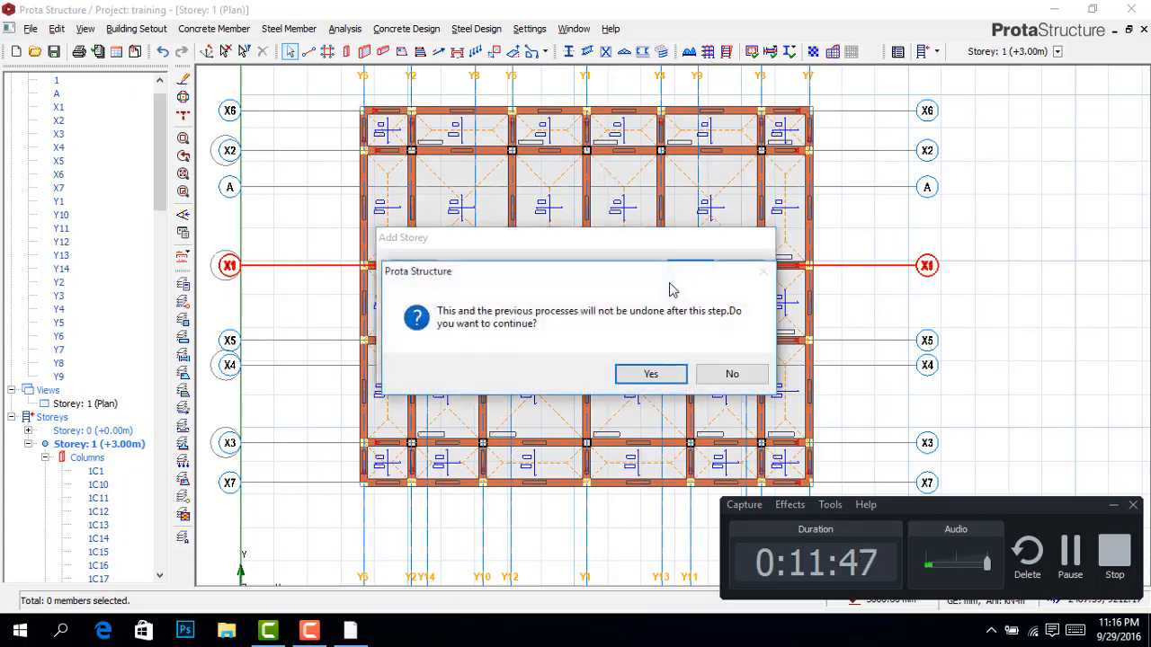
{"action": "left_click", "coordinate": [652, 375]}
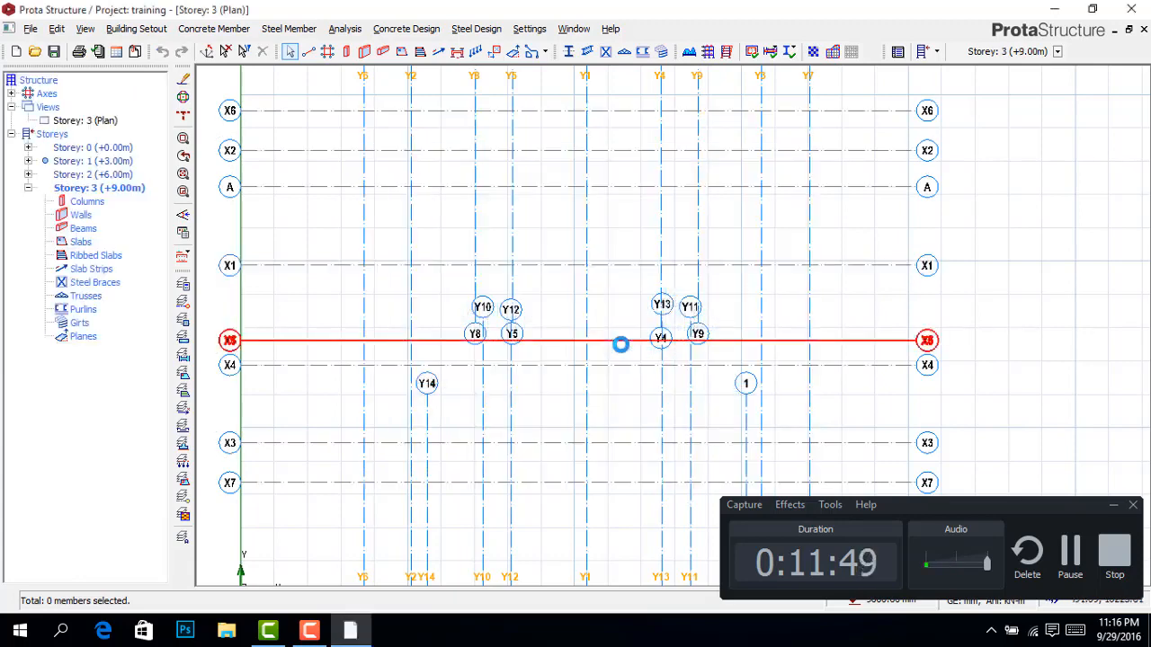
Step: Compare the plans of Storey 1 and Storey 2, and return to the Storey 1 plan
{"action": "scroll", "coordinate": [582, 342], "scroll_direction": "up", "scroll_amount": 2}
{"action": "scroll", "coordinate": [580, 335], "scroll_direction": "down", "scroll_amount": 5}
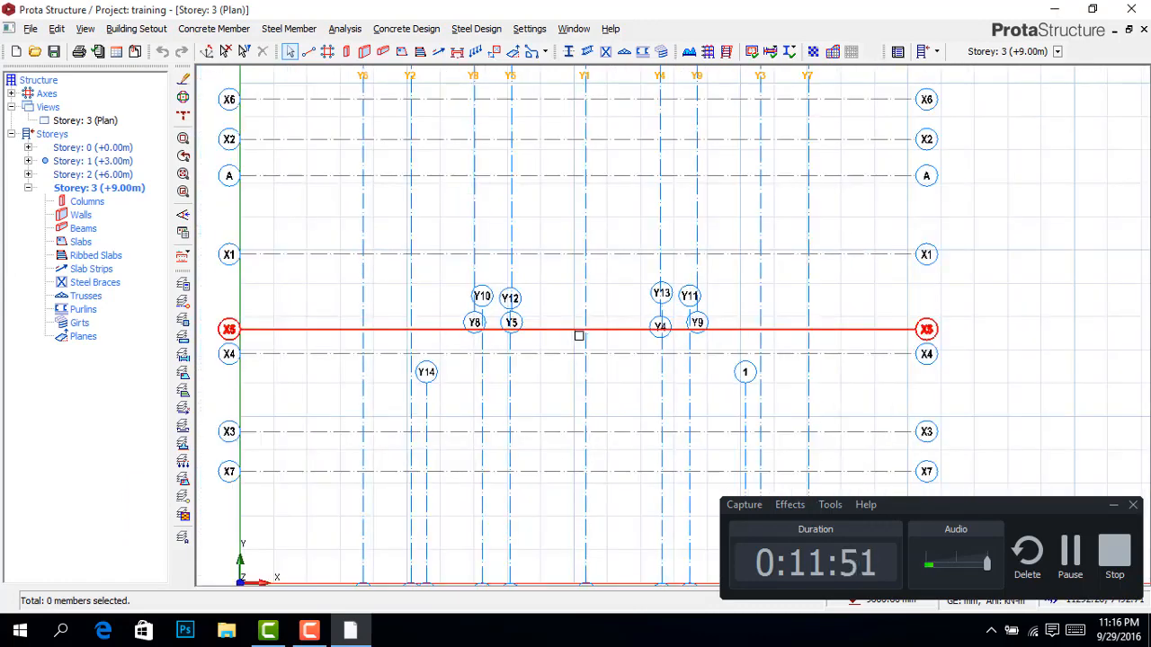
{"action": "double_click", "coordinate": [92, 161]}
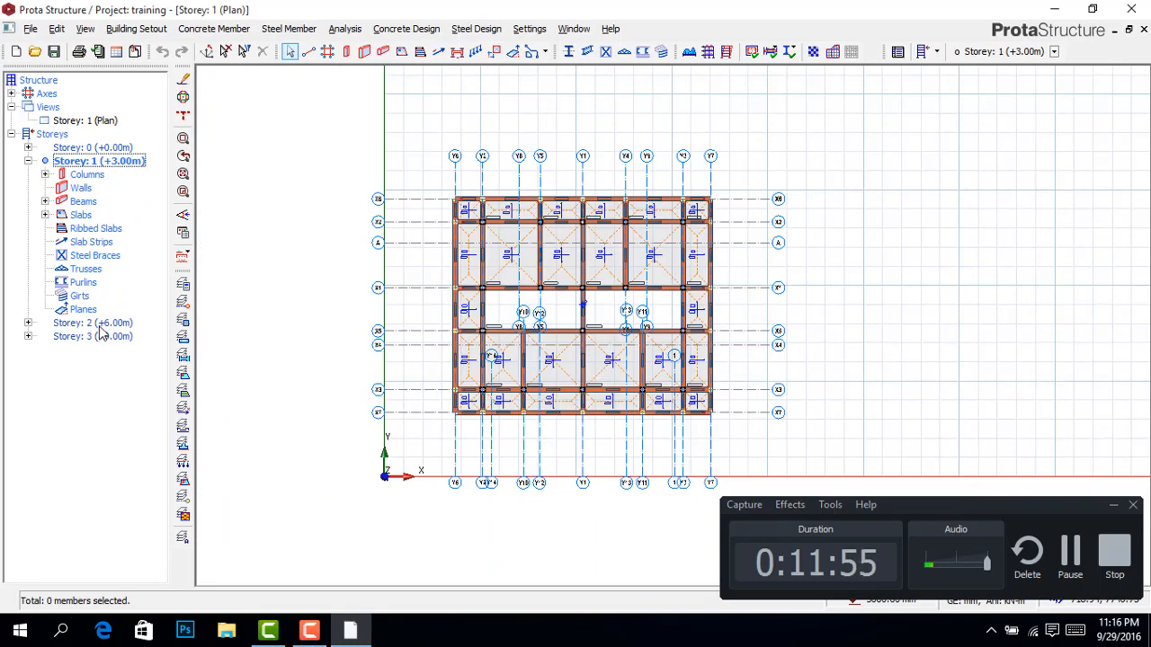
{"action": "double_click", "coordinate": [101, 324]}
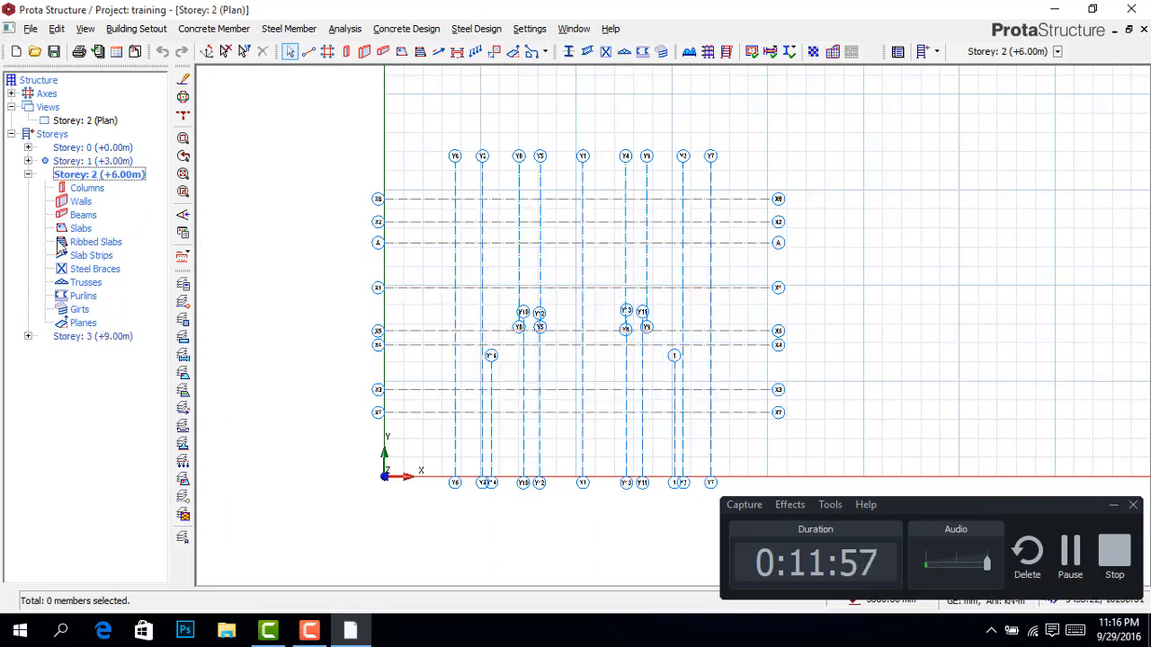
{"action": "left_click", "coordinate": [108, 173]}
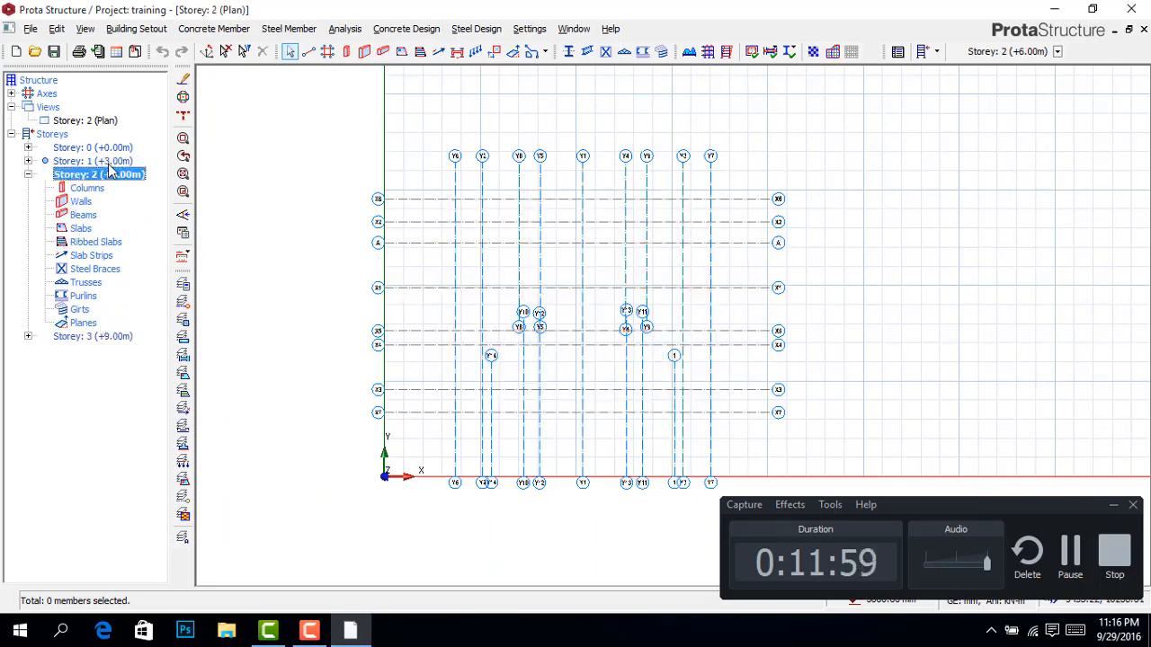
{"action": "left_click", "coordinate": [109, 163]}
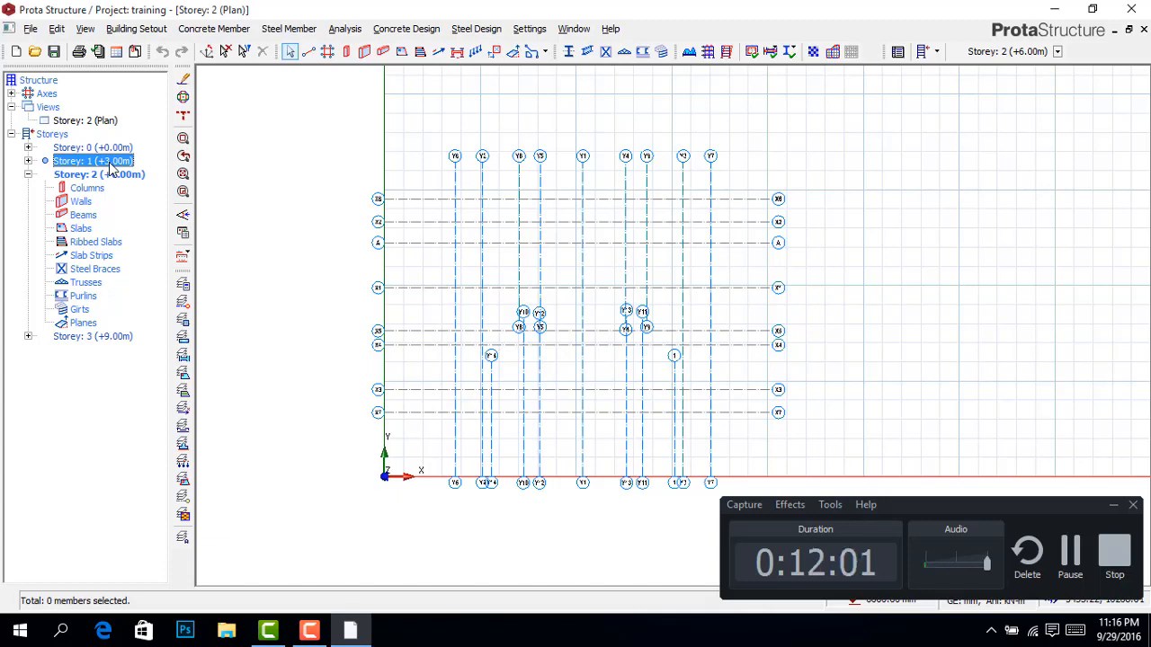
{"action": "double_click", "coordinate": [109, 165]}
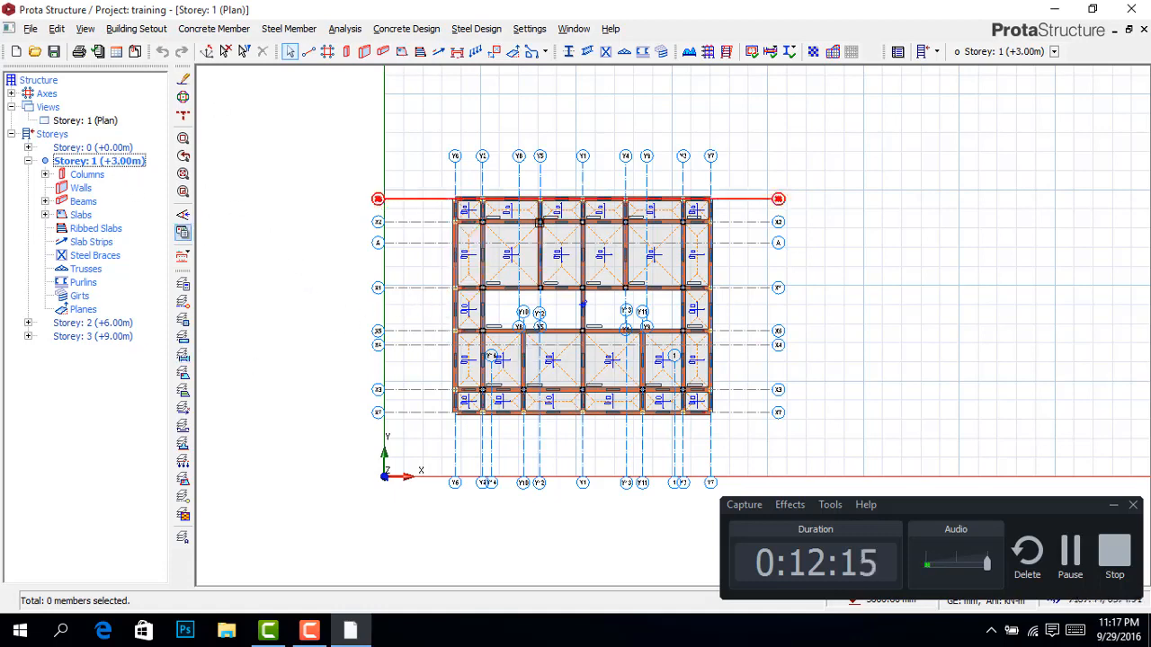
Step: Generate Storey 2 from Storey 1 with only columns, walls, beams and braces, excluding all slab items, girts and model lines
{"action": "left_click", "coordinate": [137, 29]}
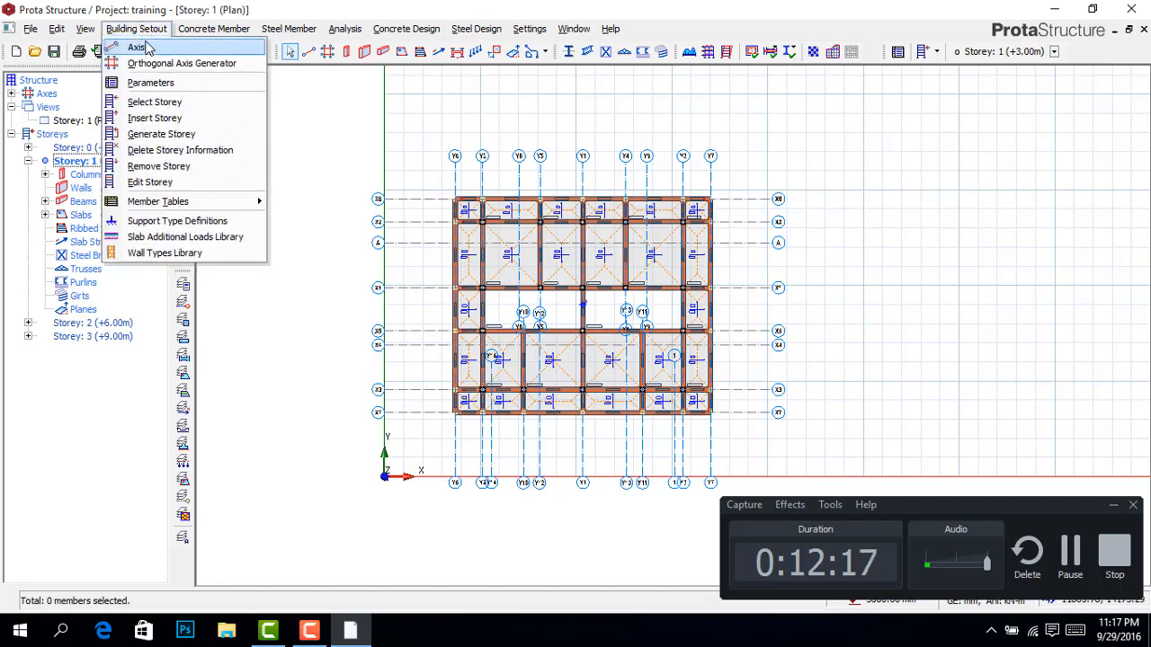
{"action": "left_click", "coordinate": [180, 135]}
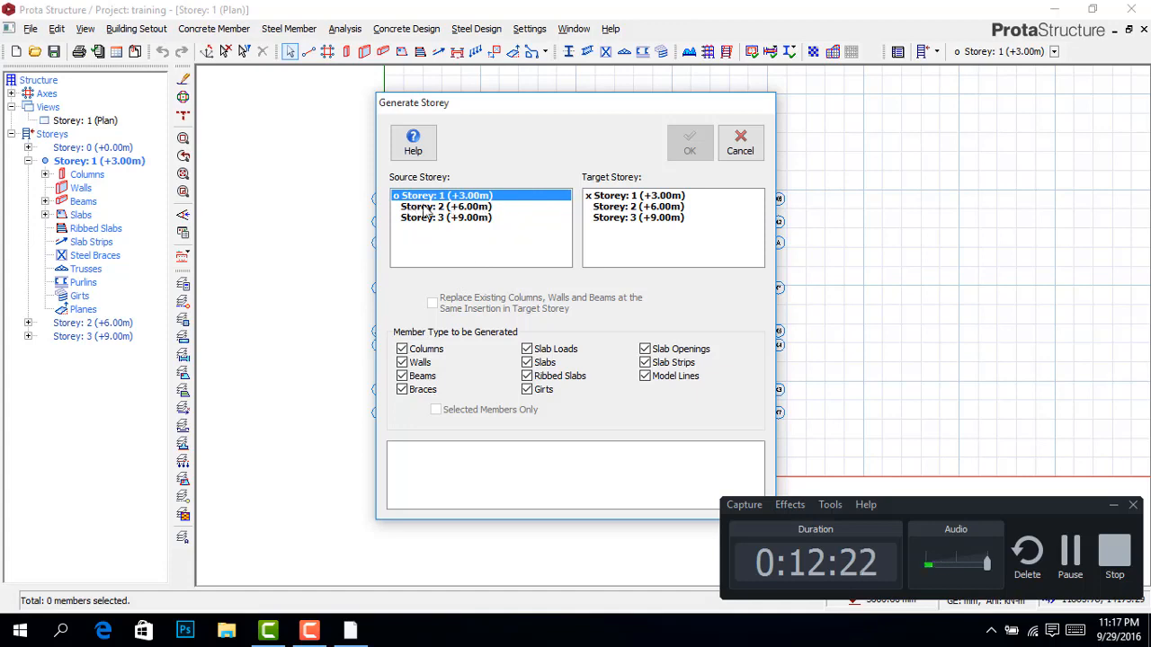
{"action": "left_click", "coordinate": [632, 206]}
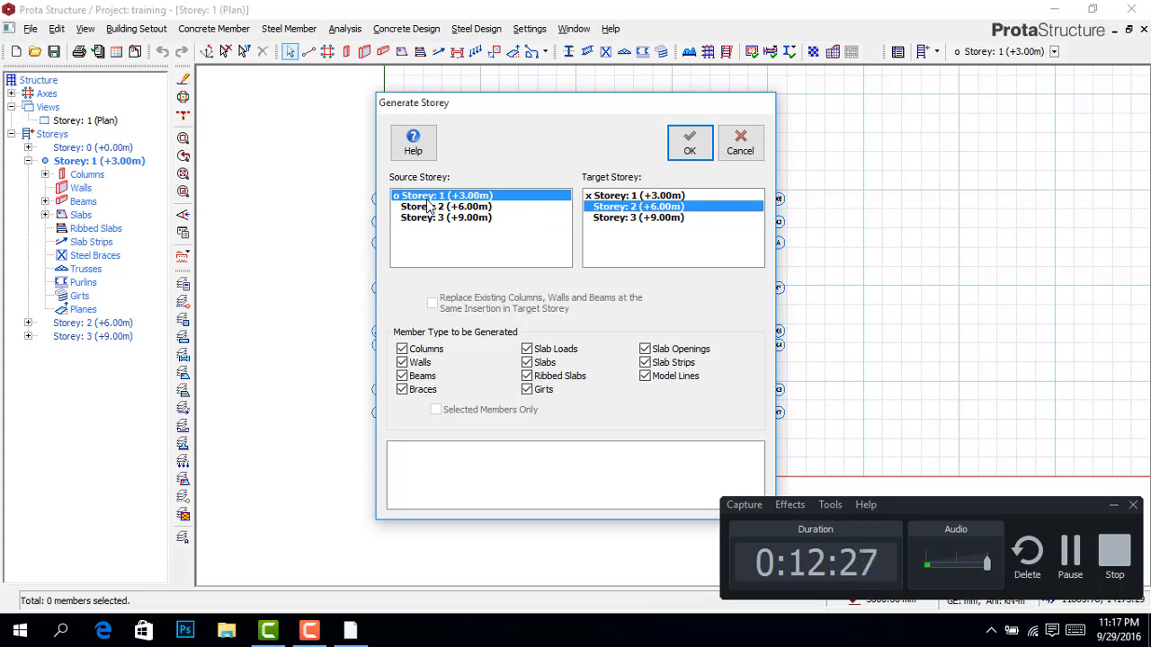
{"action": "left_click", "coordinate": [674, 364]}
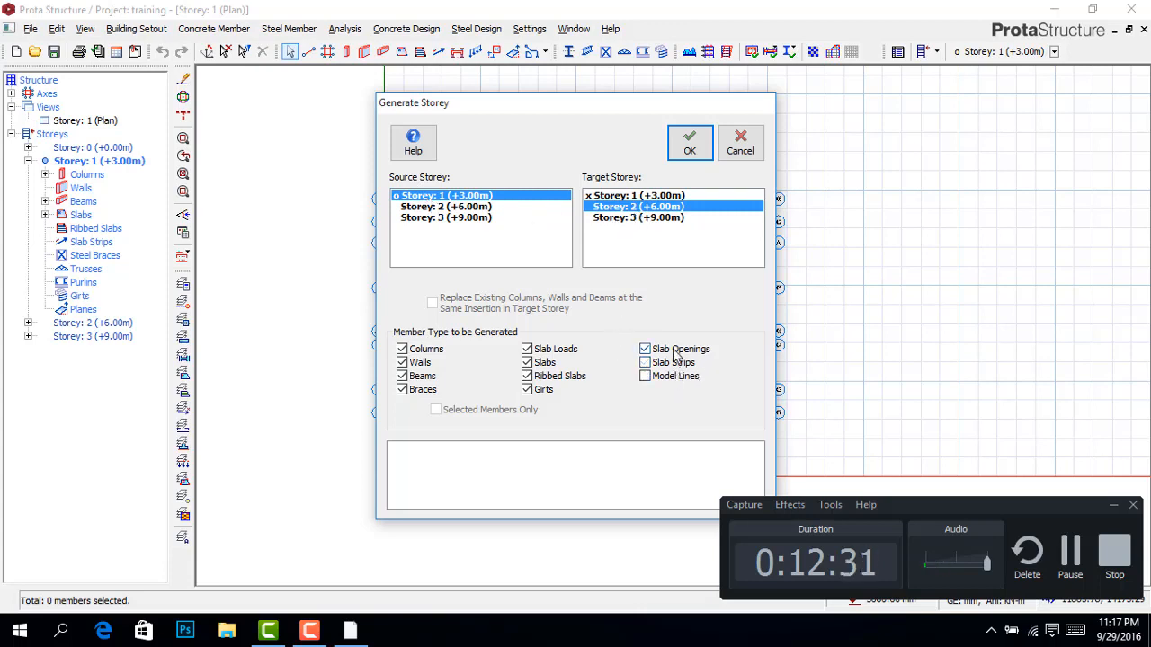
{"action": "left_click", "coordinate": [545, 373]}
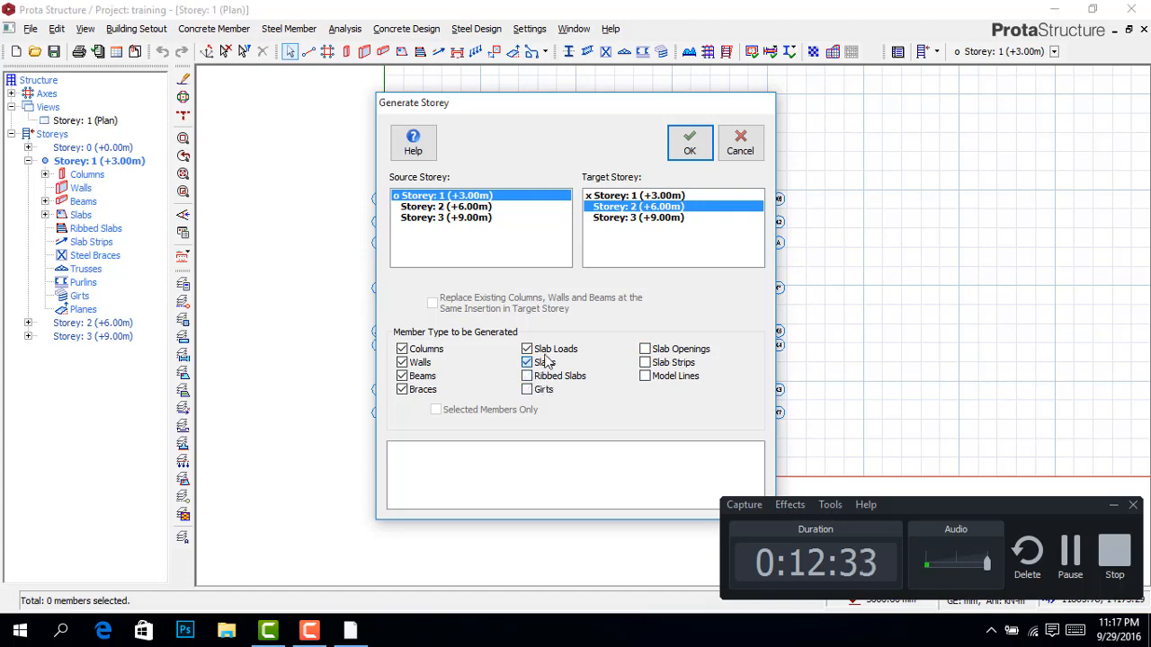
{"action": "left_click", "coordinate": [545, 357]}
{"action": "left_click", "coordinate": [691, 149]}
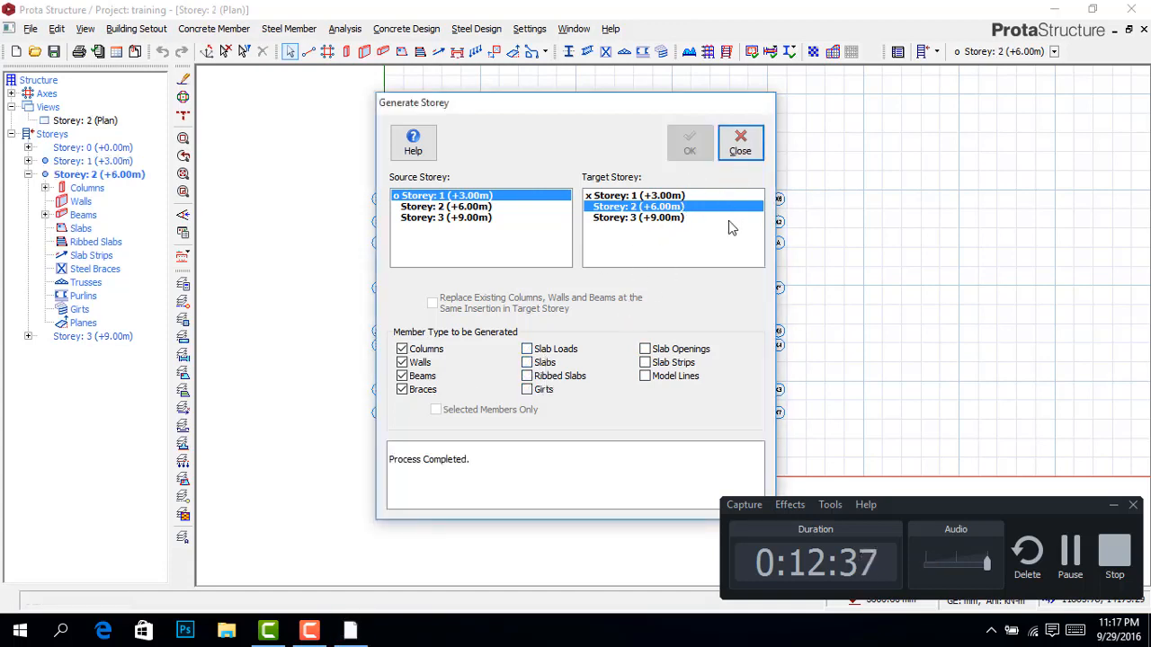
{"action": "left_click", "coordinate": [740, 142]}
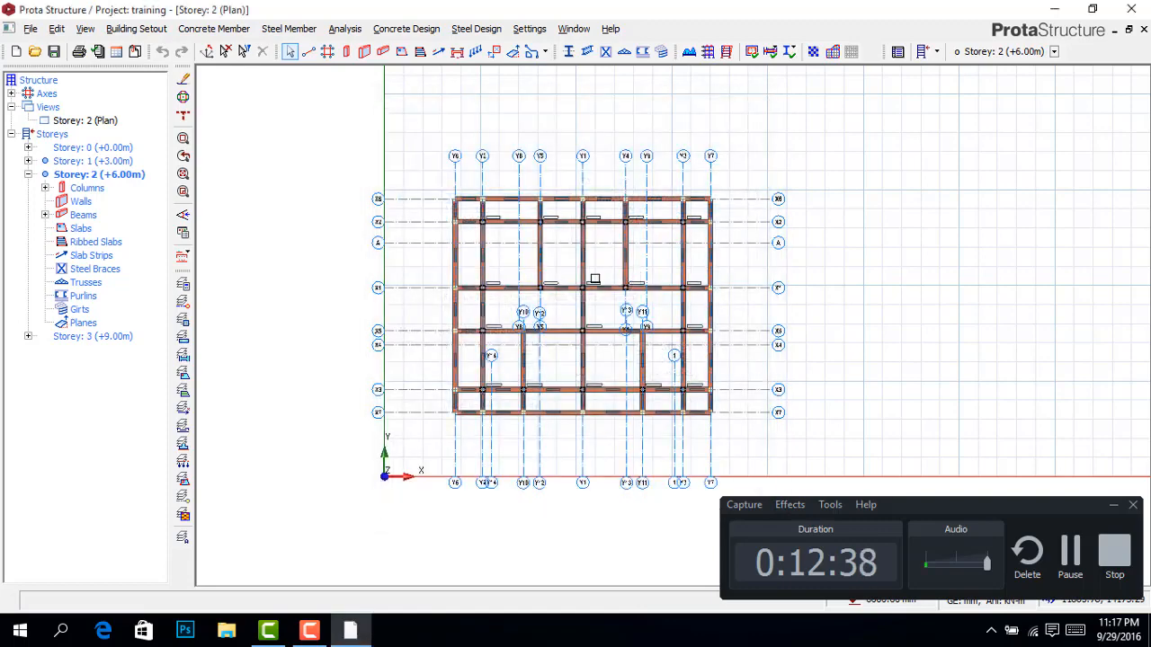
Step: Examine the generated columns and beams in the Storey 2 plan, including the properties of beam 2B2 and column 2C3
{"action": "scroll", "coordinate": [513, 216], "scroll_direction": "up", "scroll_amount": 2}
{"action": "scroll", "coordinate": [506, 193], "scroll_direction": "up", "scroll_amount": 1}
{"action": "scroll", "coordinate": [506, 188], "scroll_direction": "down", "scroll_amount": 1}
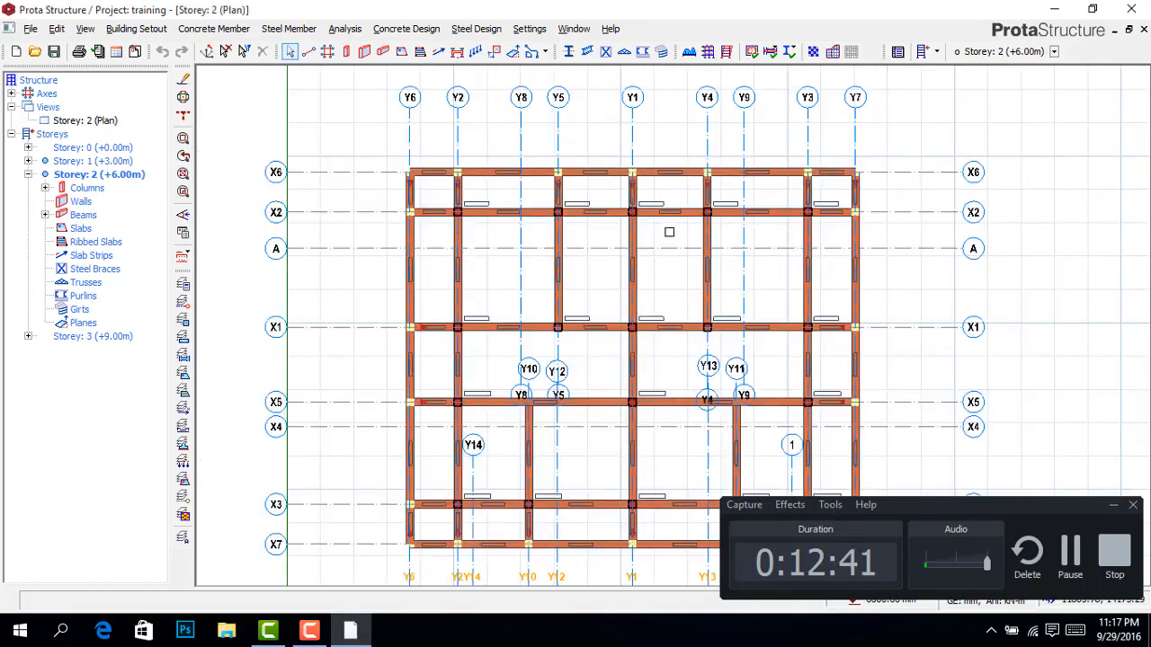
{"action": "scroll", "coordinate": [668, 231], "scroll_direction": "up", "scroll_amount": 1}
{"action": "scroll", "coordinate": [617, 206], "scroll_direction": "up", "scroll_amount": 3}
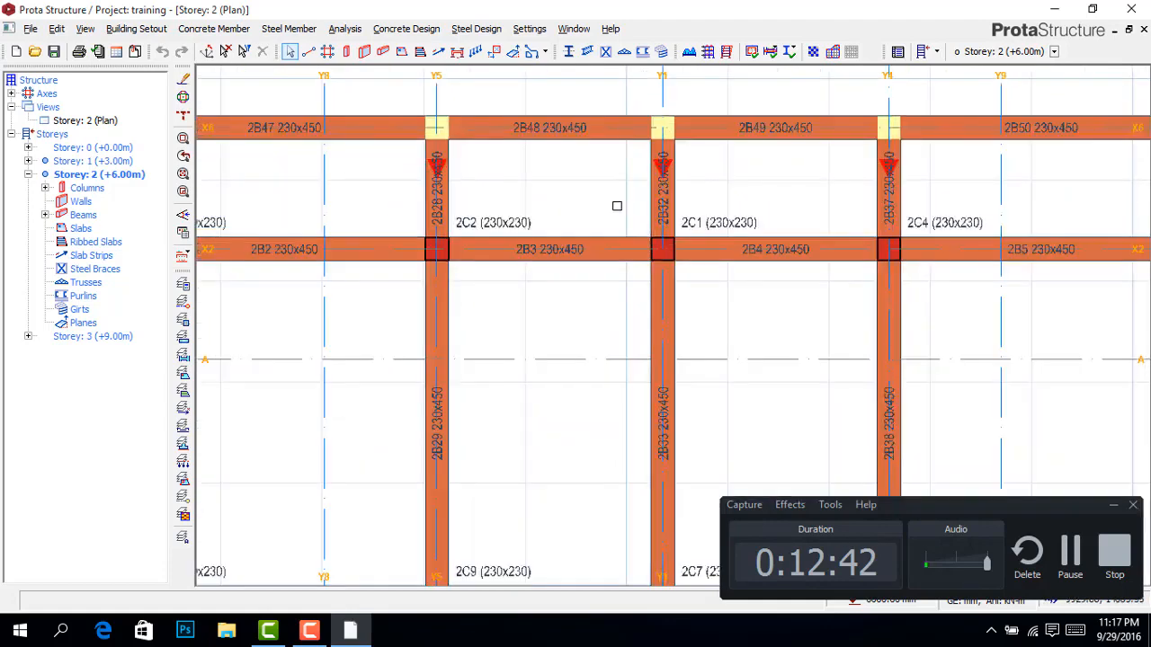
{"action": "scroll", "coordinate": [620, 234], "scroll_direction": "down", "scroll_amount": 5}
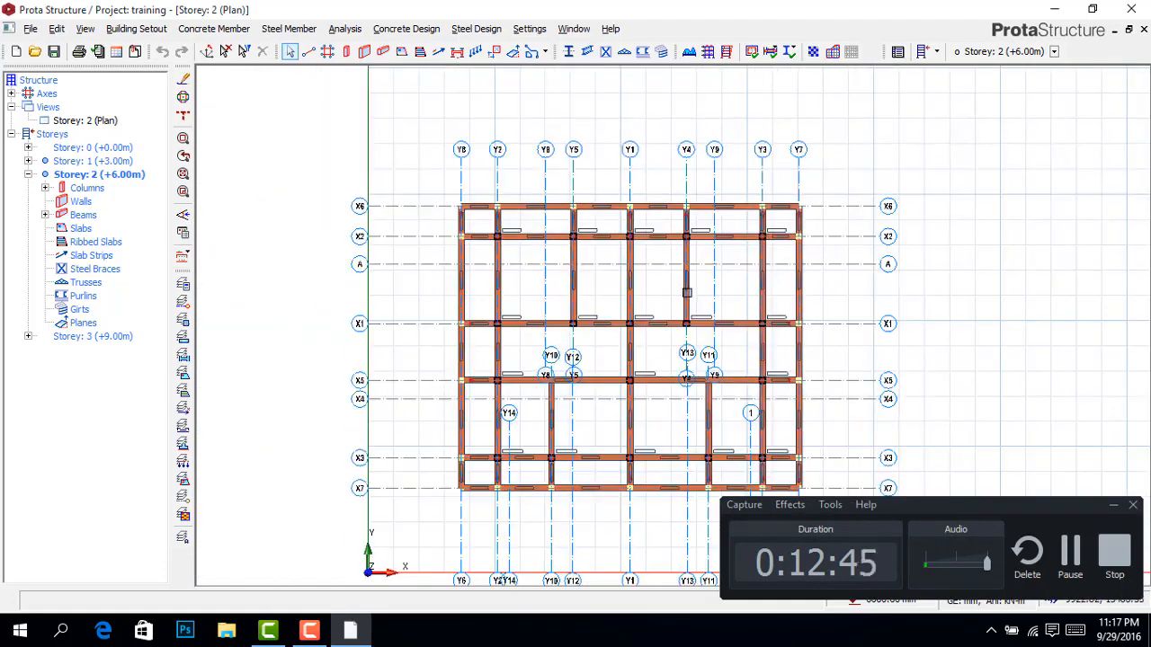
{"action": "mouse_move", "coordinate": [703, 312]}
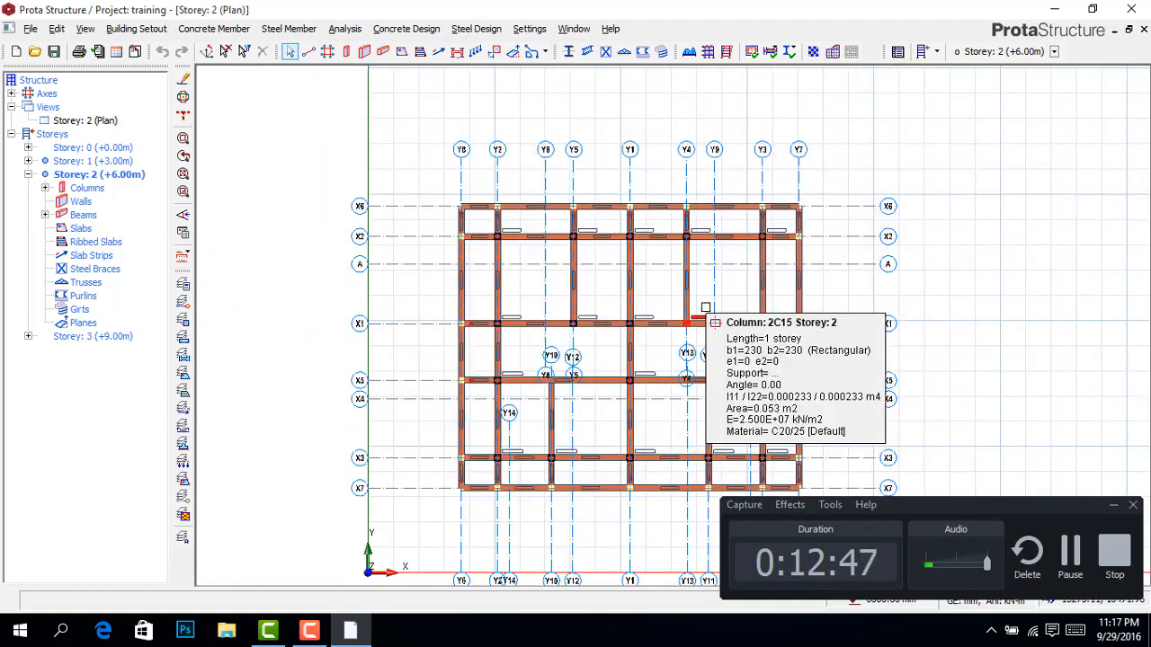
{"action": "scroll", "coordinate": [553, 238], "scroll_direction": "up", "scroll_amount": 2}
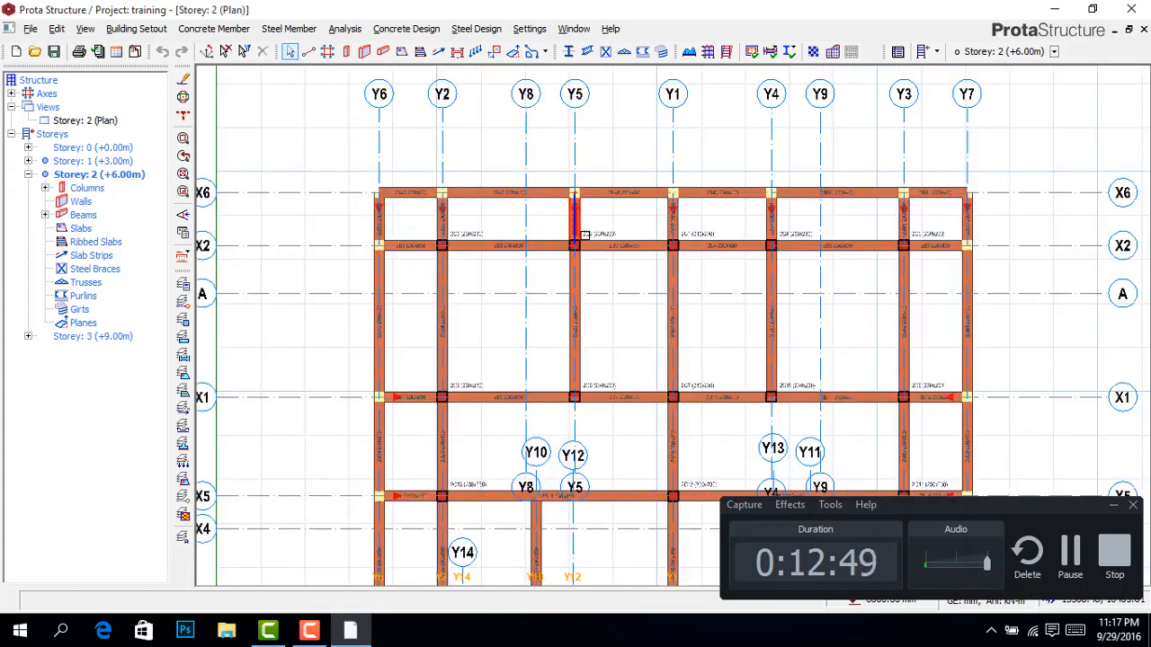
{"action": "scroll", "coordinate": [551, 236], "scroll_direction": "up", "scroll_amount": 2}
{"action": "scroll", "coordinate": [520, 249], "scroll_direction": "down", "scroll_amount": 1}
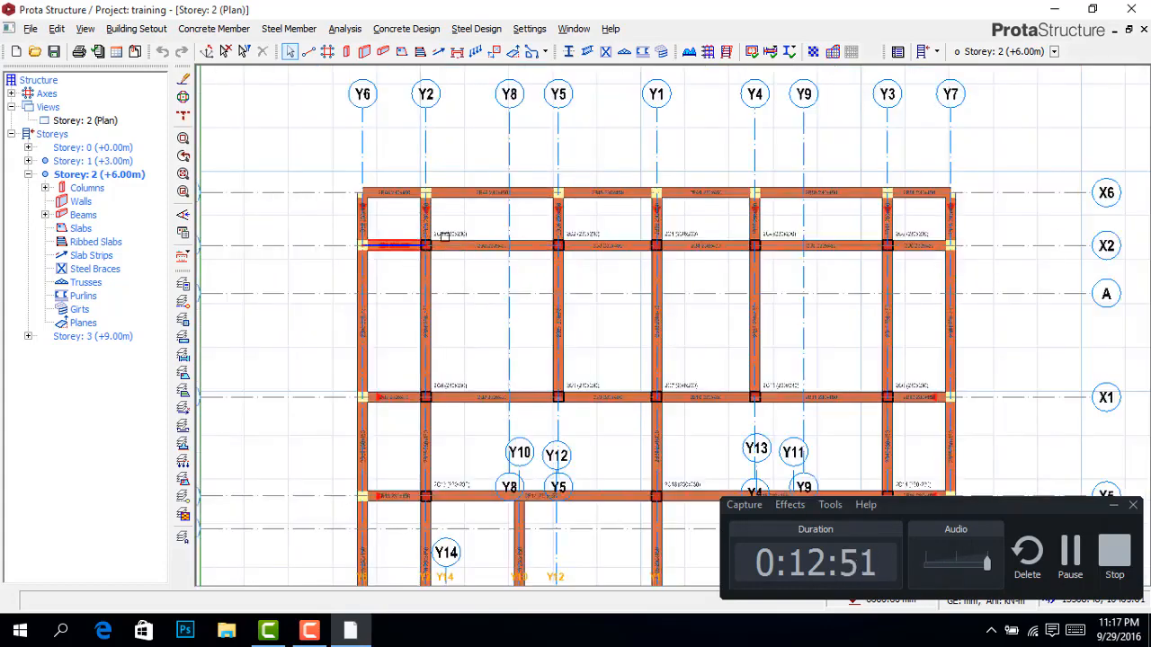
{"action": "scroll", "coordinate": [449, 248], "scroll_direction": "up", "scroll_amount": 3}
{"action": "scroll", "coordinate": [451, 247], "scroll_direction": "up", "scroll_amount": 2}
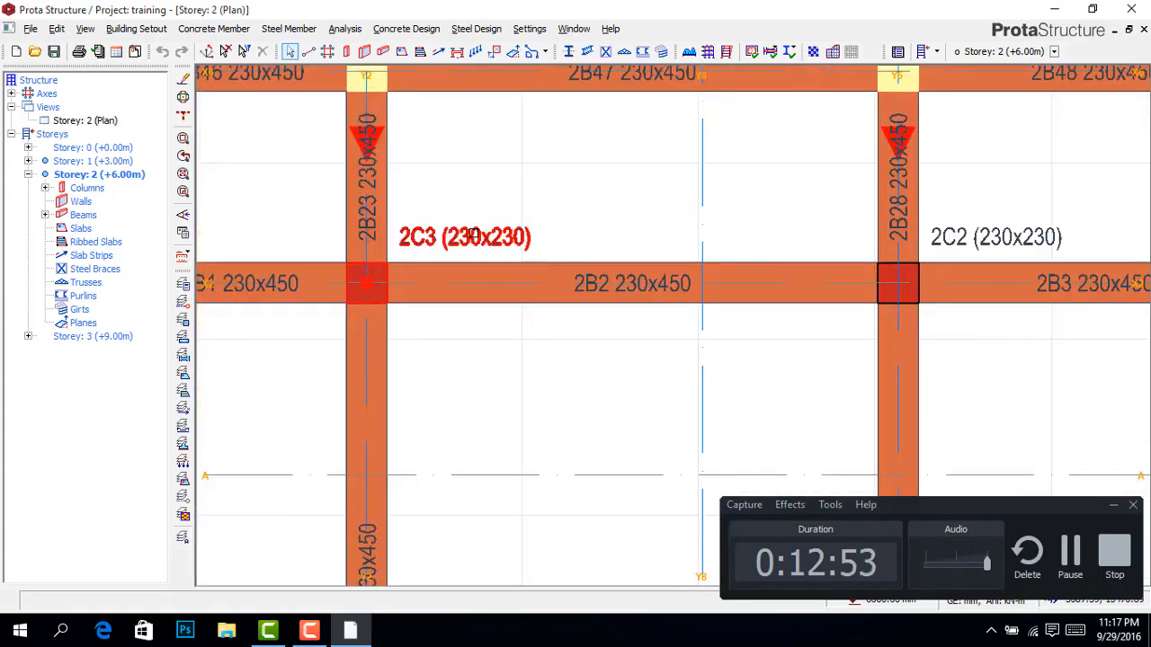
{"action": "scroll", "coordinate": [473, 261], "scroll_direction": "down", "scroll_amount": 1}
{"action": "scroll", "coordinate": [473, 261], "scroll_direction": "down", "scroll_amount": 2}
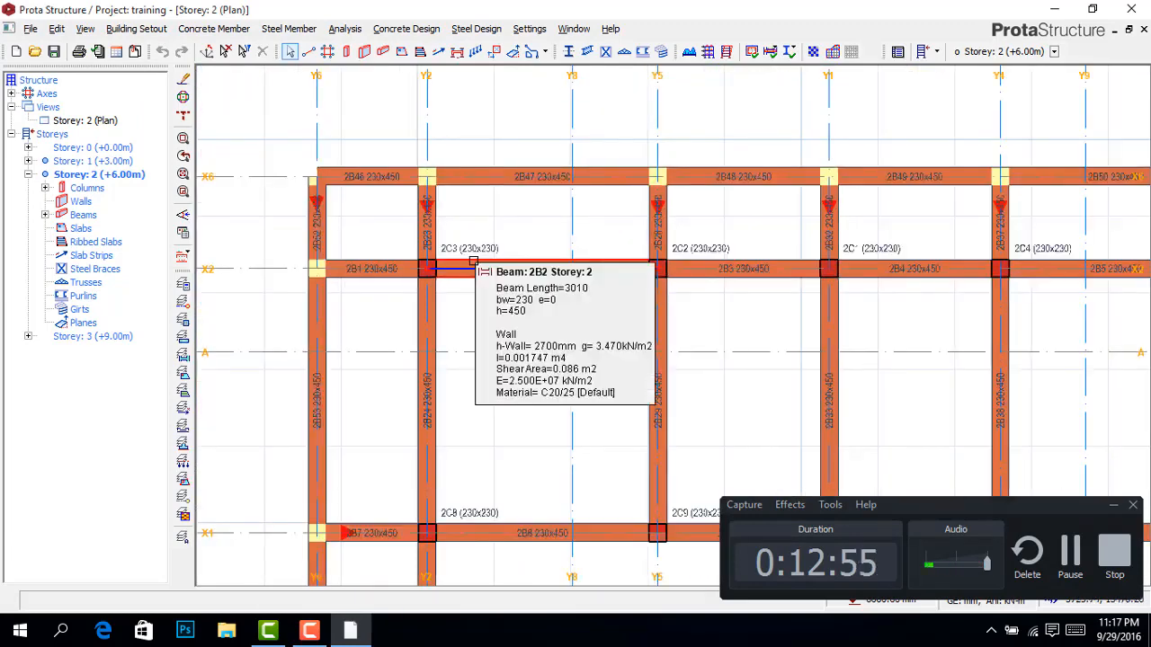
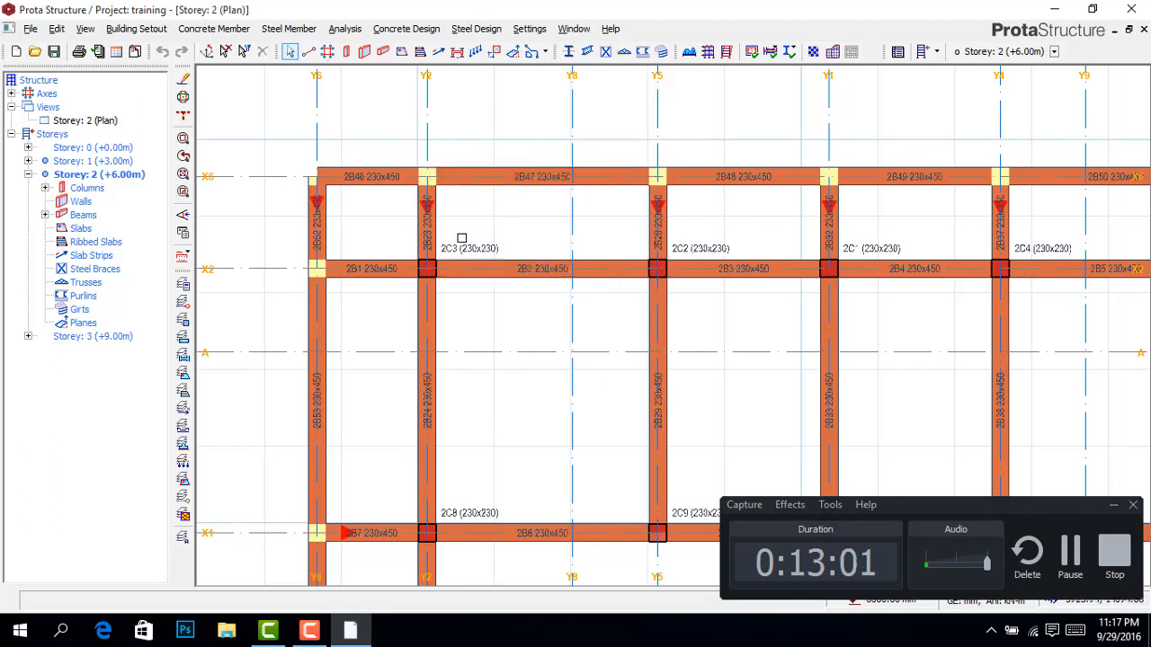
{"action": "scroll", "coordinate": [456, 256], "scroll_direction": "up", "scroll_amount": 2}
{"action": "mouse_move", "coordinate": [456, 257]}
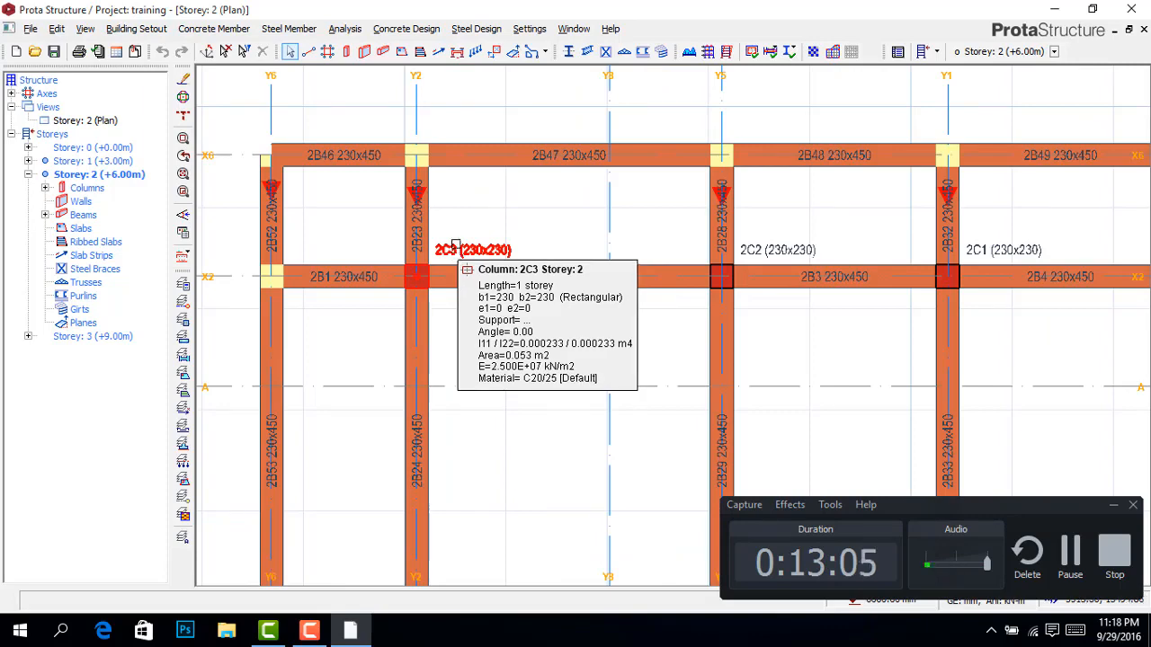
{"action": "scroll", "coordinate": [454, 256], "scroll_direction": "down", "scroll_amount": 2}
{"action": "scroll", "coordinate": [452, 224], "scroll_direction": "down", "scroll_amount": 2}
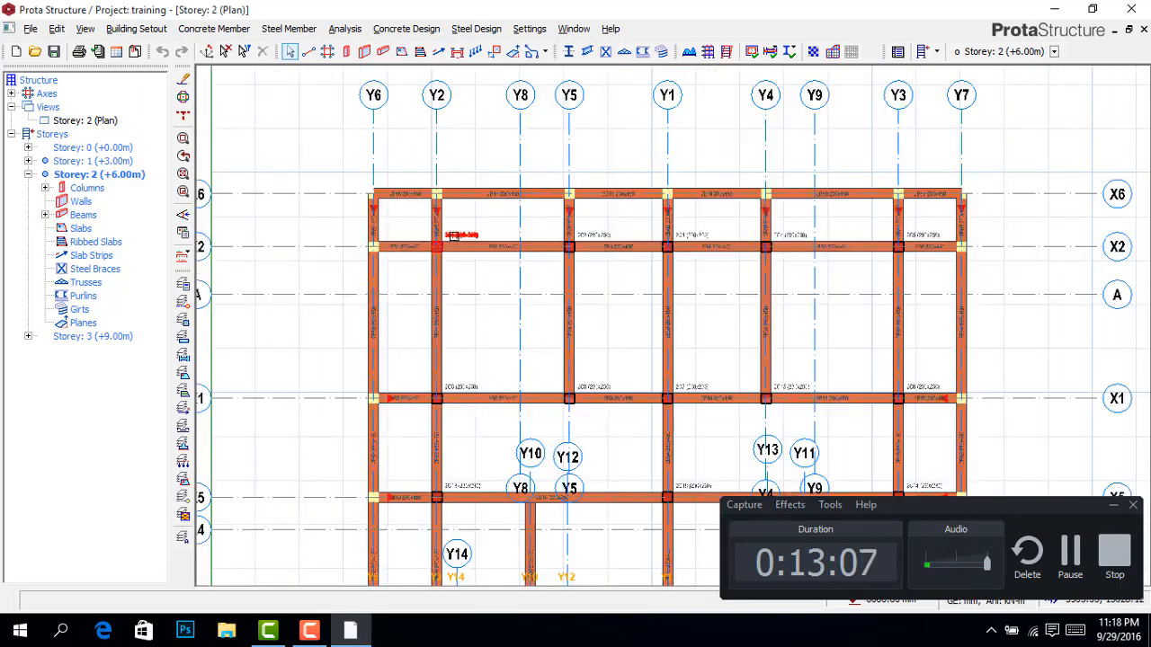
{"action": "scroll", "coordinate": [454, 235], "scroll_direction": "up", "scroll_amount": 4}
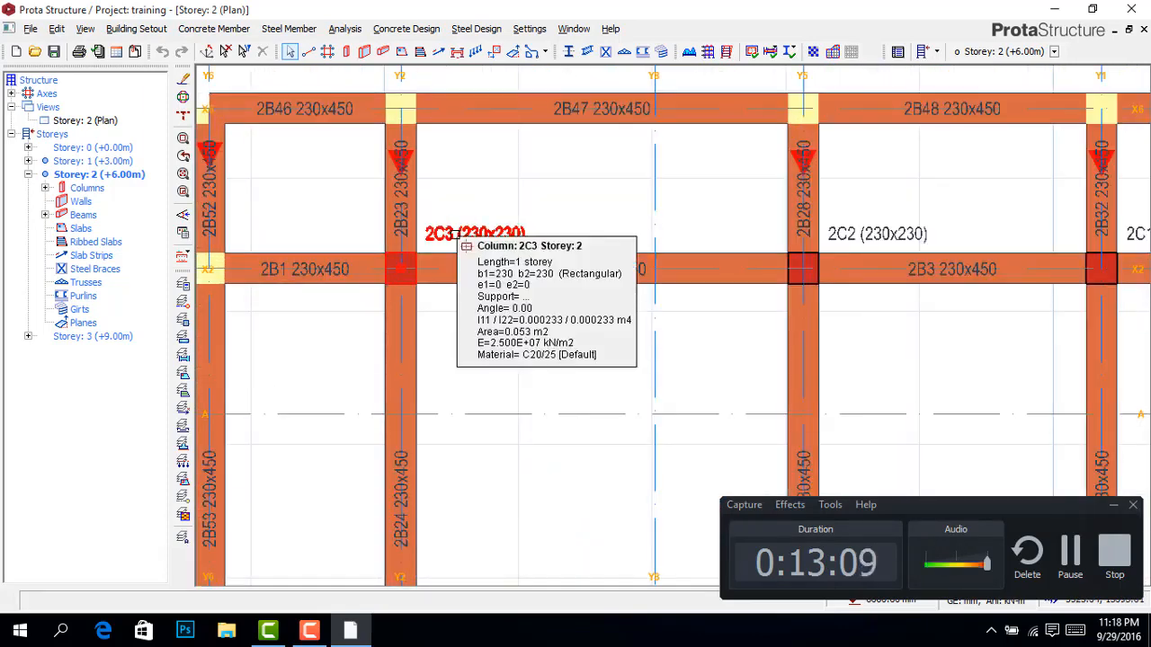
{"action": "scroll", "coordinate": [456, 232], "scroll_direction": "down", "scroll_amount": 1}
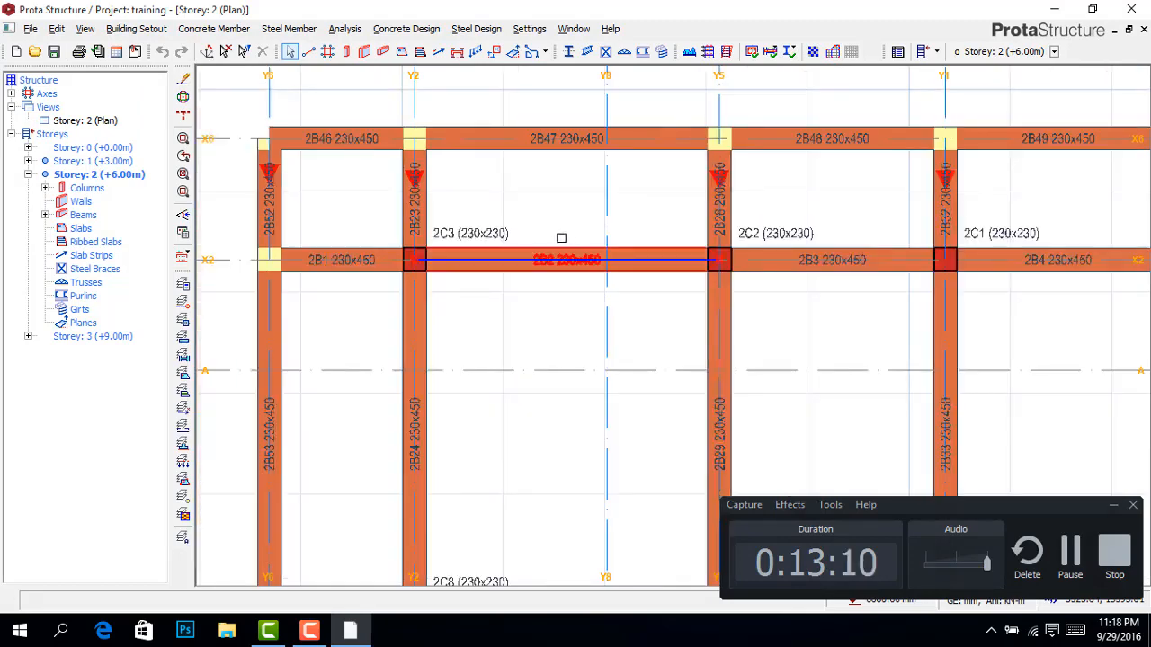
{"action": "mouse_move", "coordinate": [482, 225]}
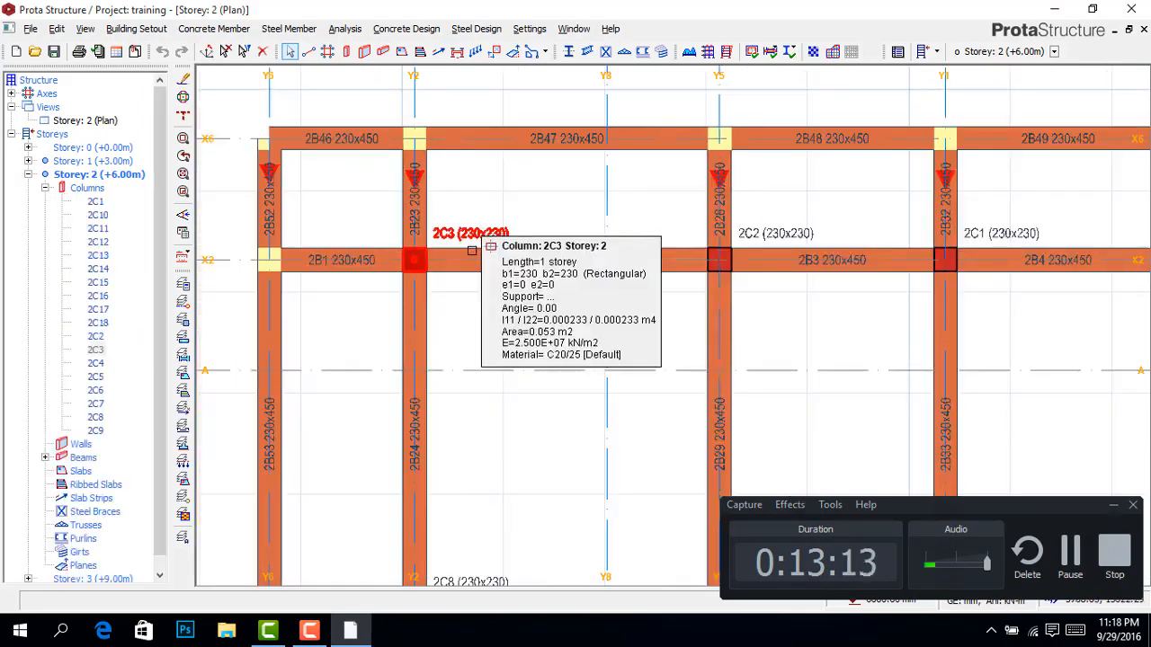
Step: Place 230x230 mm columns on Storey 2 at X6/Y2, X2/Y6, X6/Y5, X6/Y4, X6/Y3 and X2/Y7
{"action": "scroll", "coordinate": [492, 212], "scroll_direction": "down", "scroll_amount": 2}
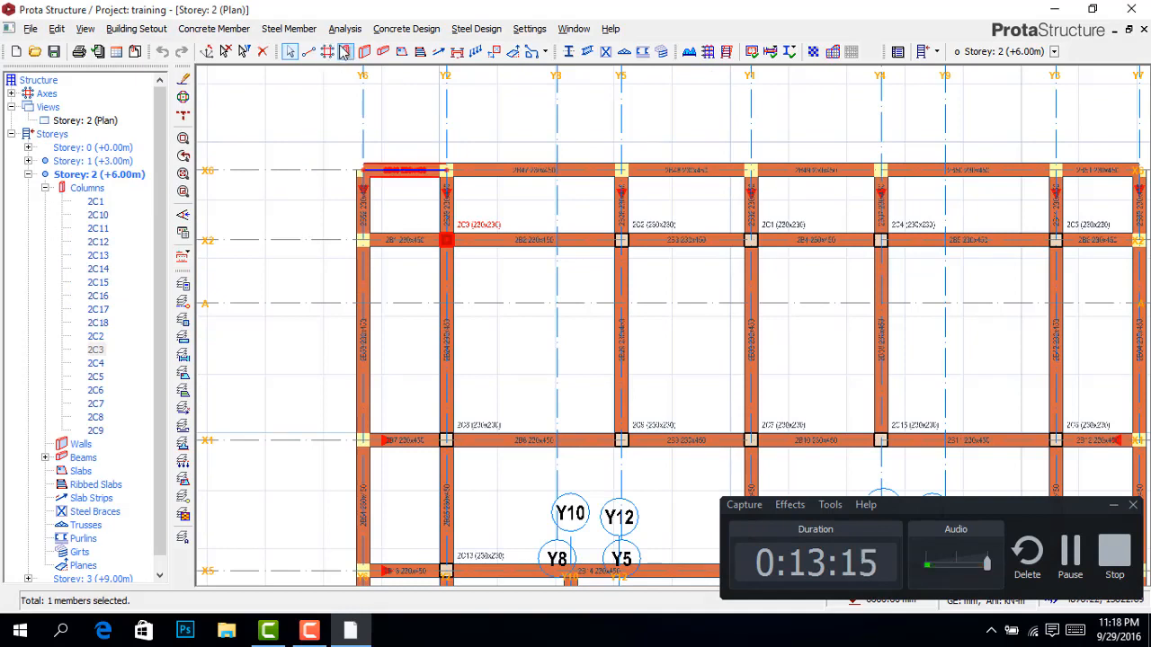
{"action": "left_click", "coordinate": [346, 51]}
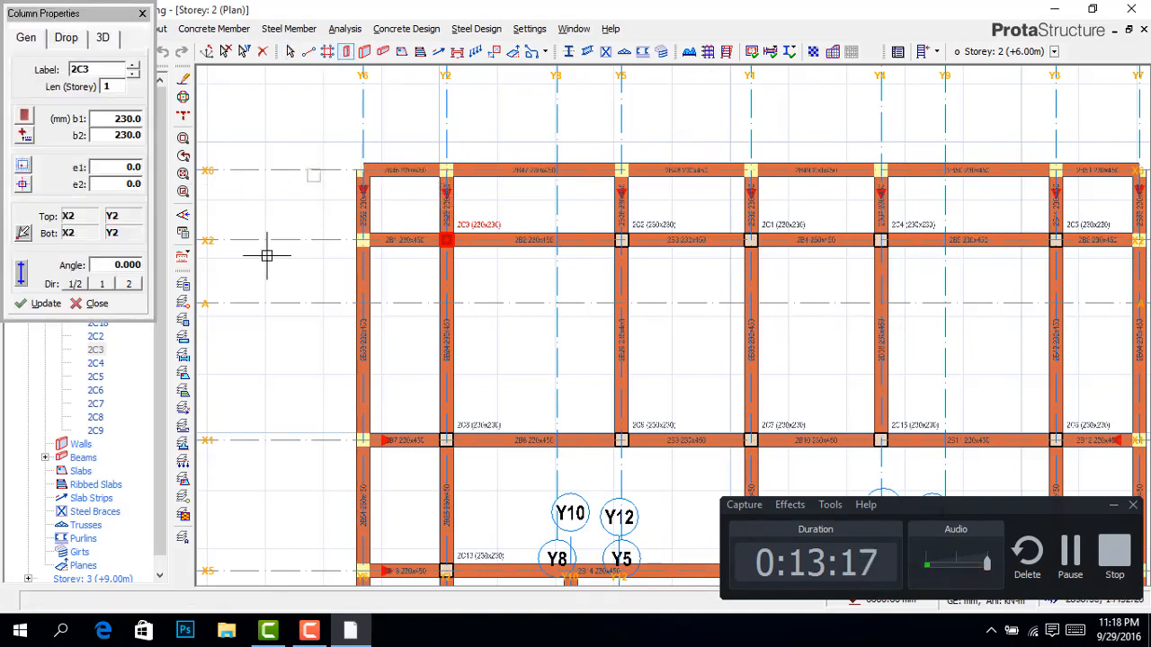
{"action": "left_click", "coordinate": [363, 240]}
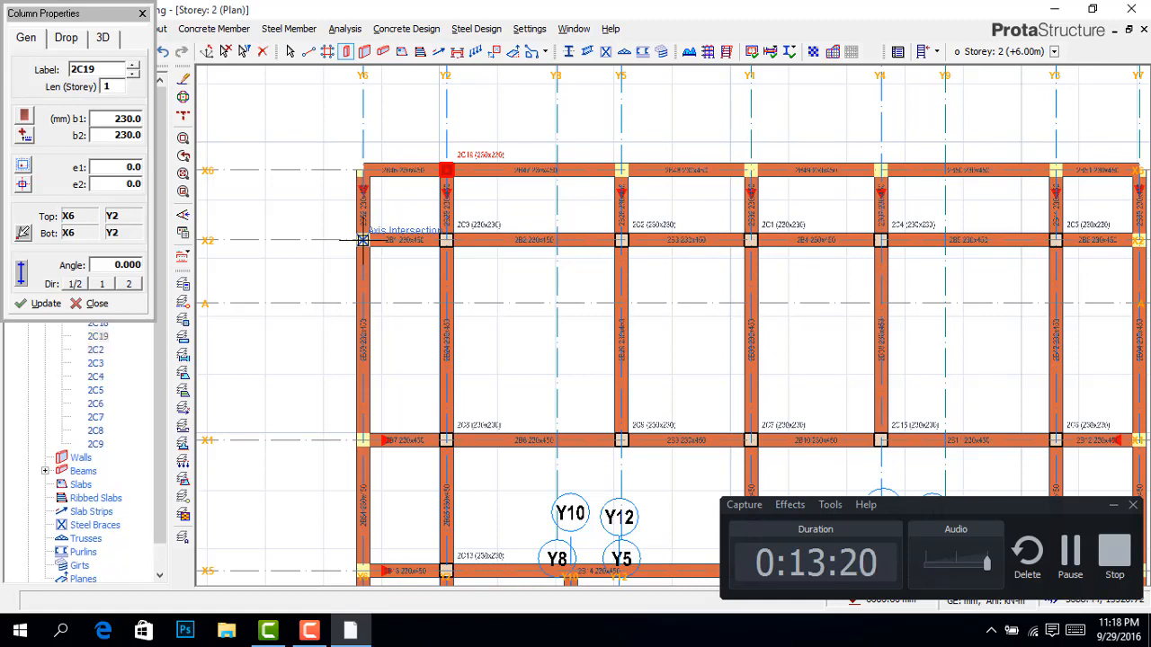
{"action": "left_click", "coordinate": [633, 193]}
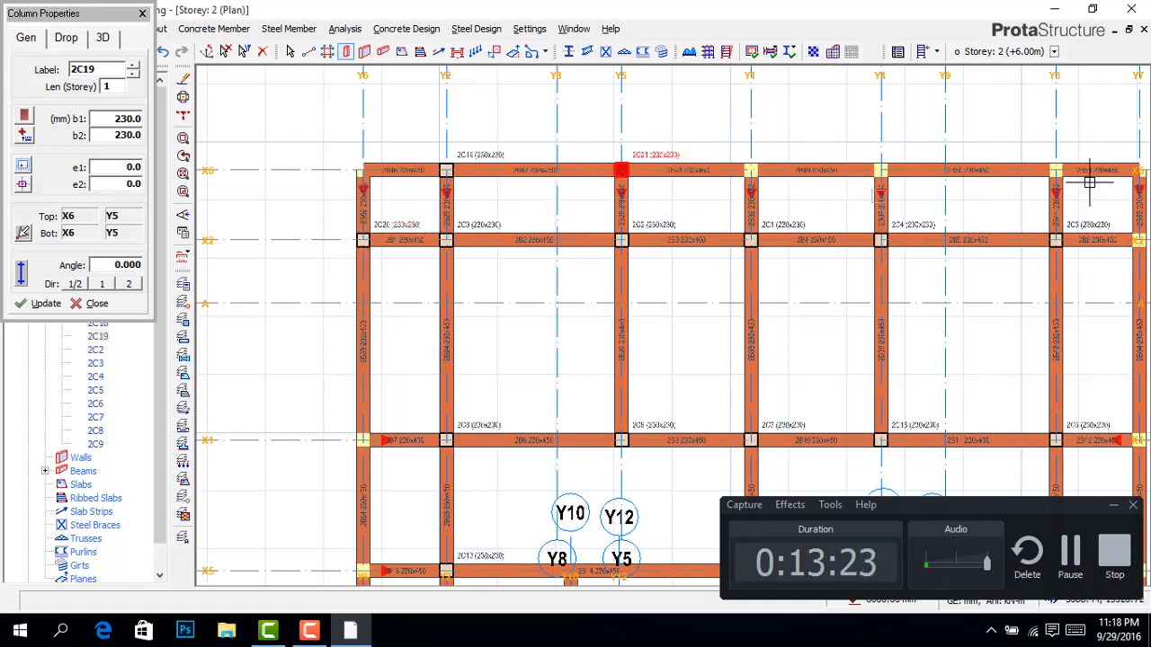
{"action": "left_click", "coordinate": [881, 170]}
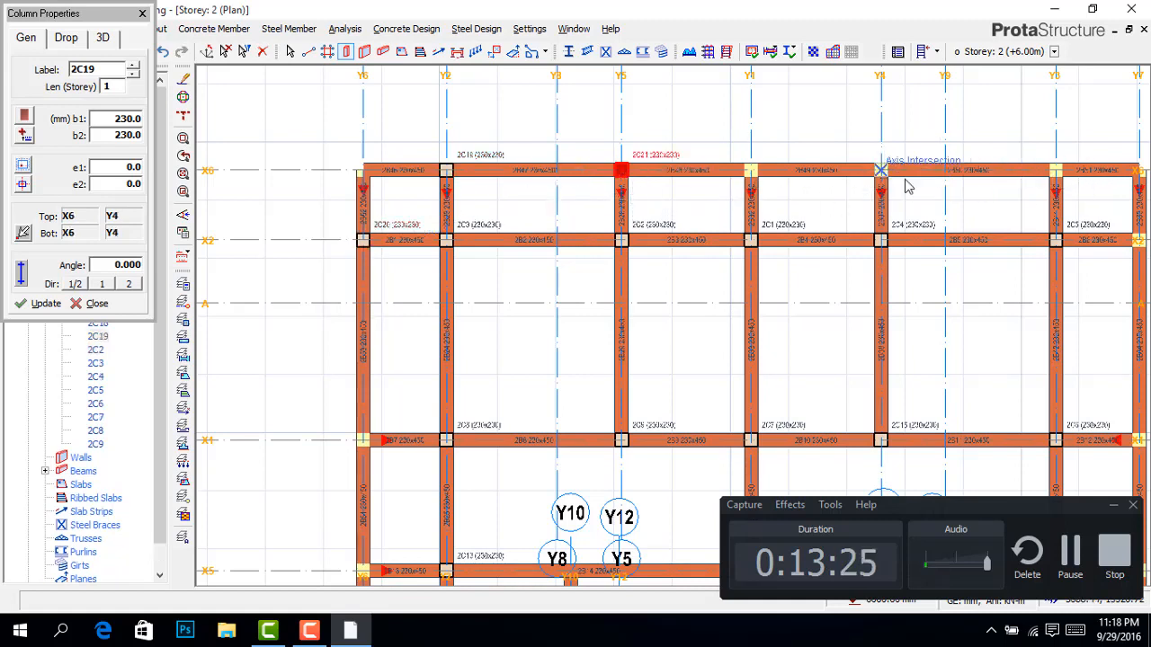
{"action": "left_click", "coordinate": [1057, 170]}
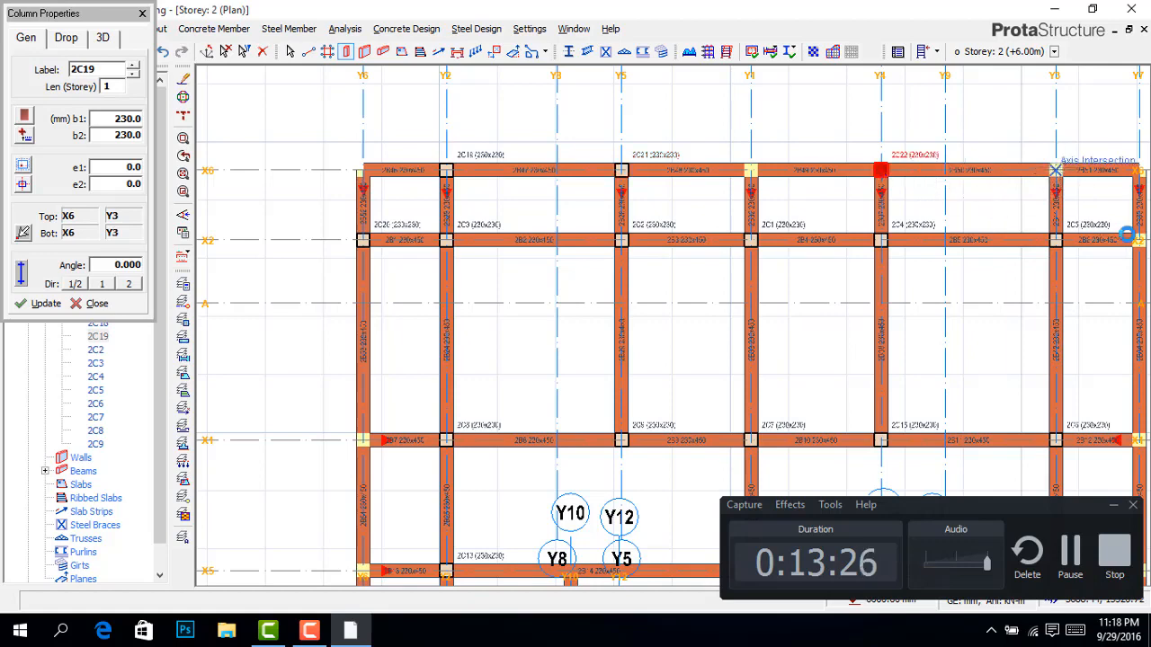
{"action": "scroll", "coordinate": [1083, 249], "scroll_direction": "down", "scroll_amount": 2}
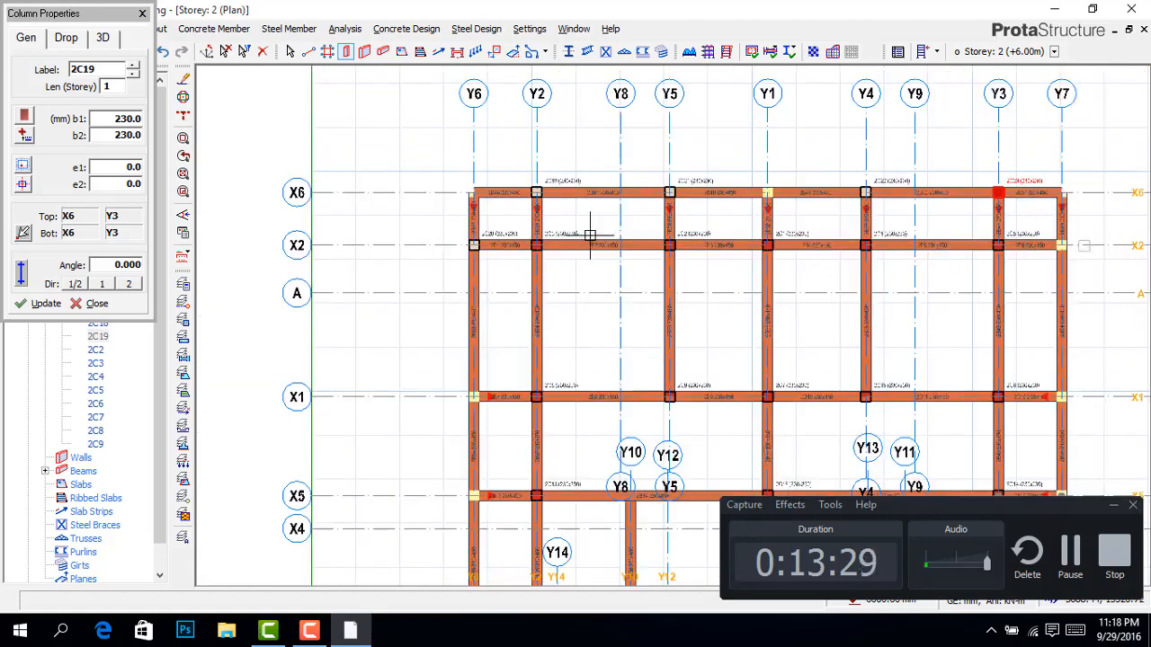
{"action": "scroll", "coordinate": [1089, 262], "scroll_direction": "up", "scroll_amount": 1}
{"action": "scroll", "coordinate": [961, 236], "scroll_direction": "up", "scroll_amount": 2}
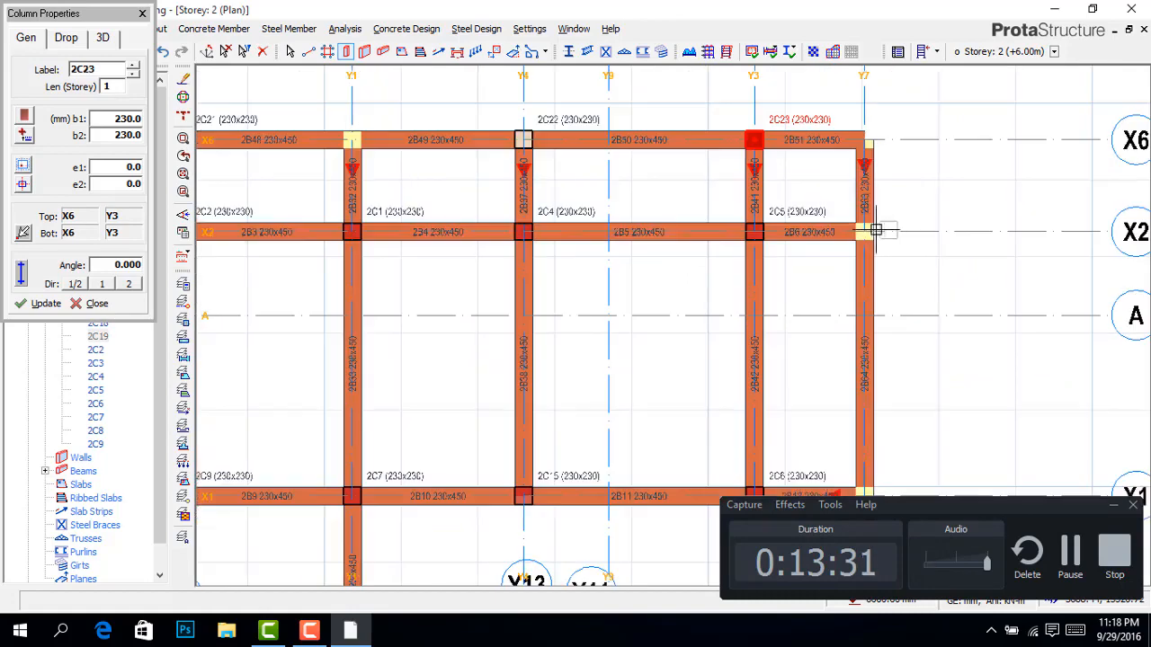
{"action": "left_click", "coordinate": [865, 231]}
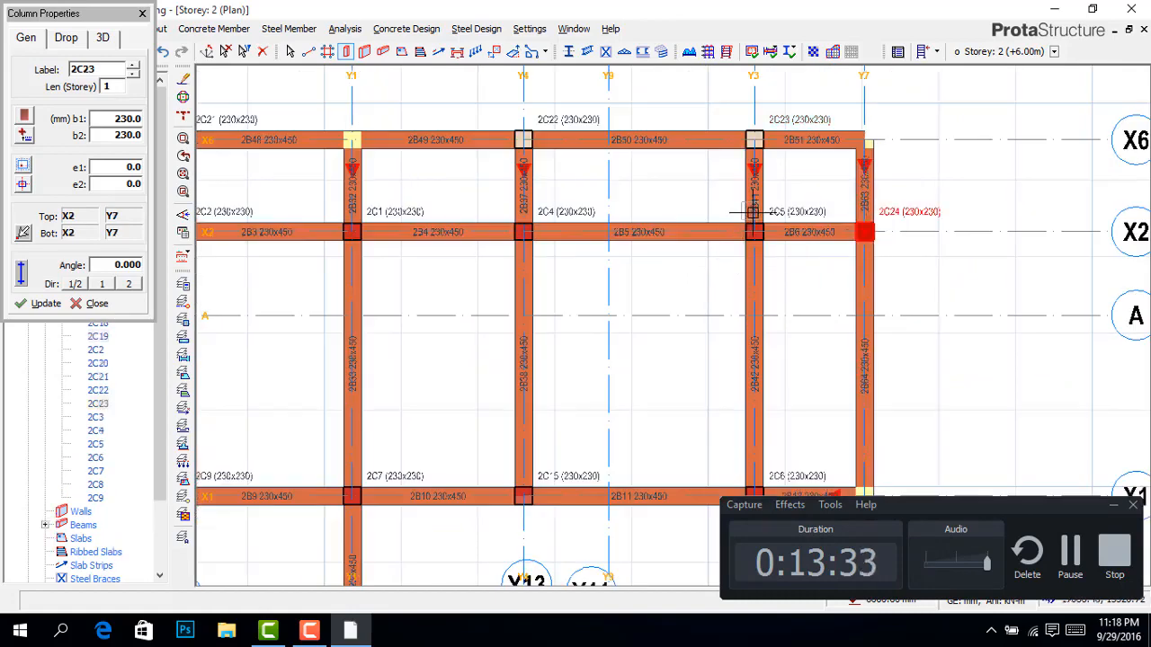
Step: Add 230x230 mm columns along axis X5 at its intersections with Y6, Y10 and Y11
{"action": "scroll", "coordinate": [754, 211], "scroll_direction": "down", "scroll_amount": 4}
{"action": "scroll", "coordinate": [446, 342], "scroll_direction": "up", "scroll_amount": 1}
{"action": "scroll", "coordinate": [445, 355], "scroll_direction": "up", "scroll_amount": 2}
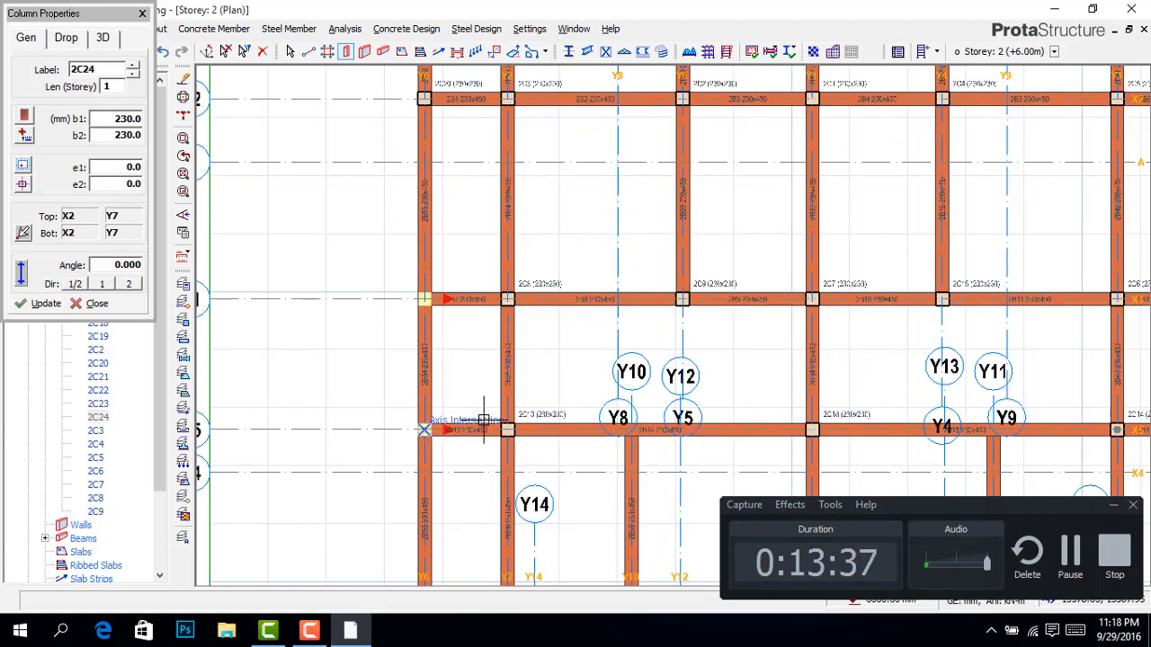
{"action": "scroll", "coordinate": [548, 396], "scroll_direction": "down", "scroll_amount": 1}
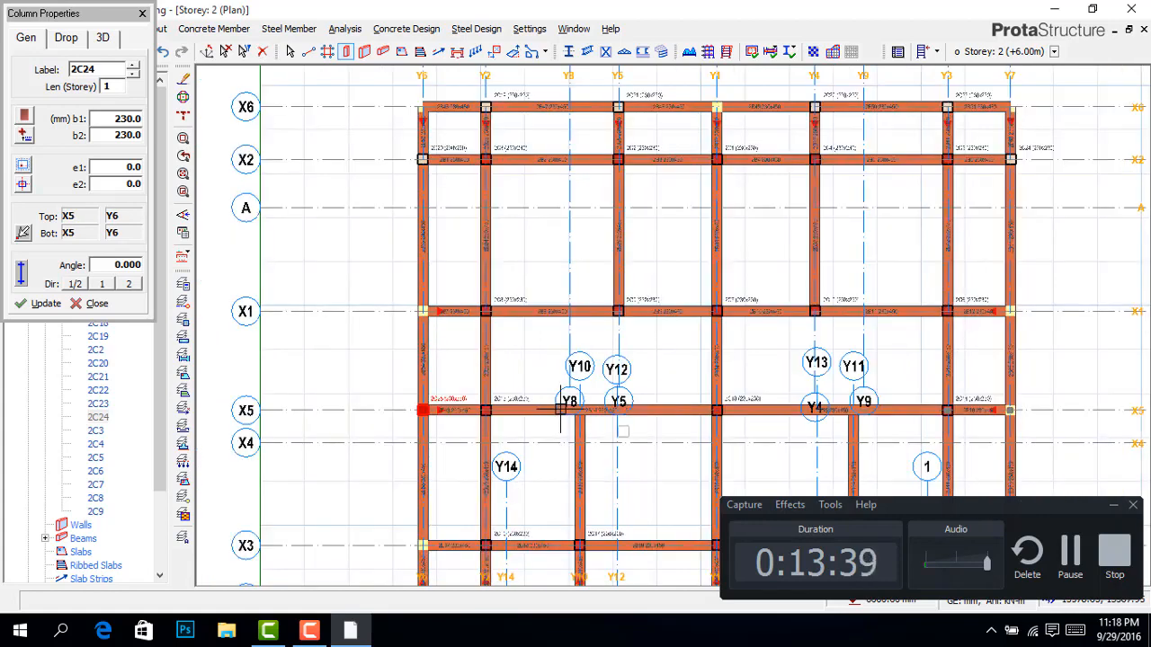
{"action": "scroll", "coordinate": [558, 409], "scroll_direction": "up", "scroll_amount": 3}
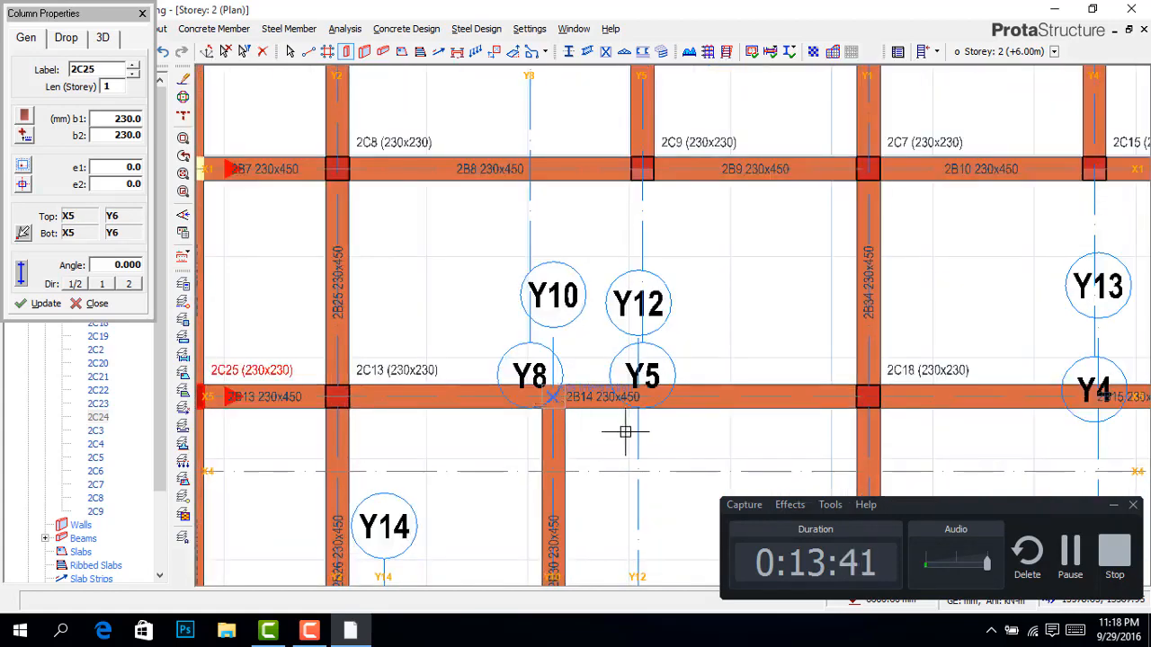
{"action": "left_click", "coordinate": [554, 393]}
{"action": "scroll", "coordinate": [381, 366], "scroll_direction": "down", "scroll_amount": 2}
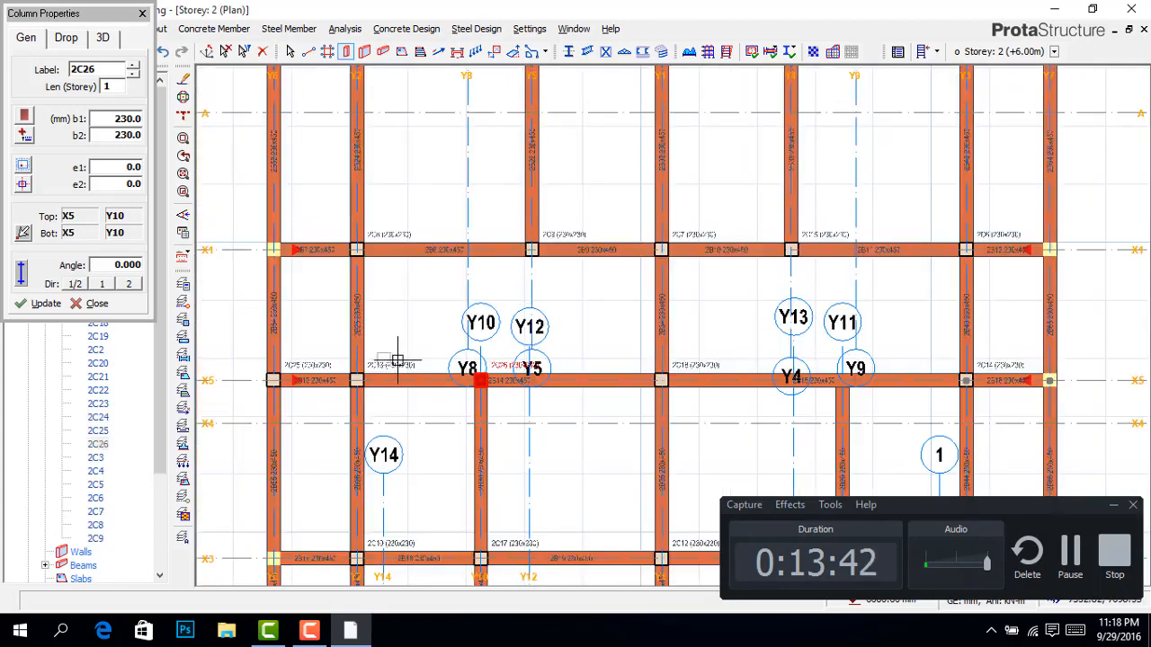
{"action": "scroll", "coordinate": [831, 377], "scroll_direction": "up", "scroll_amount": 3}
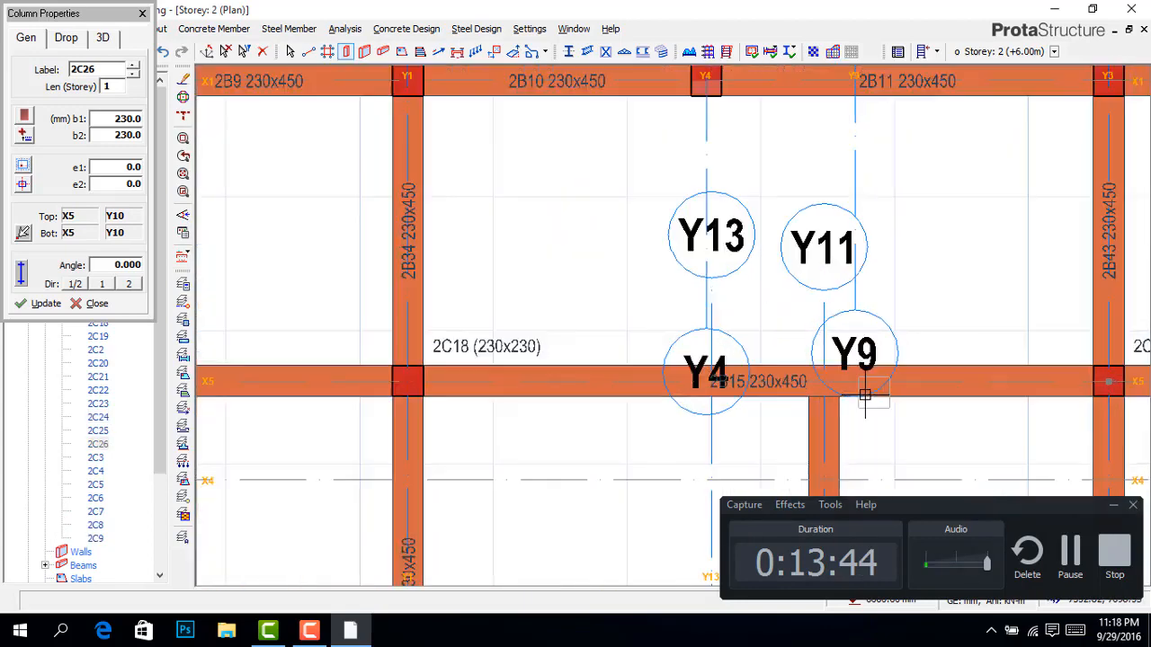
{"action": "left_click", "coordinate": [811, 378]}
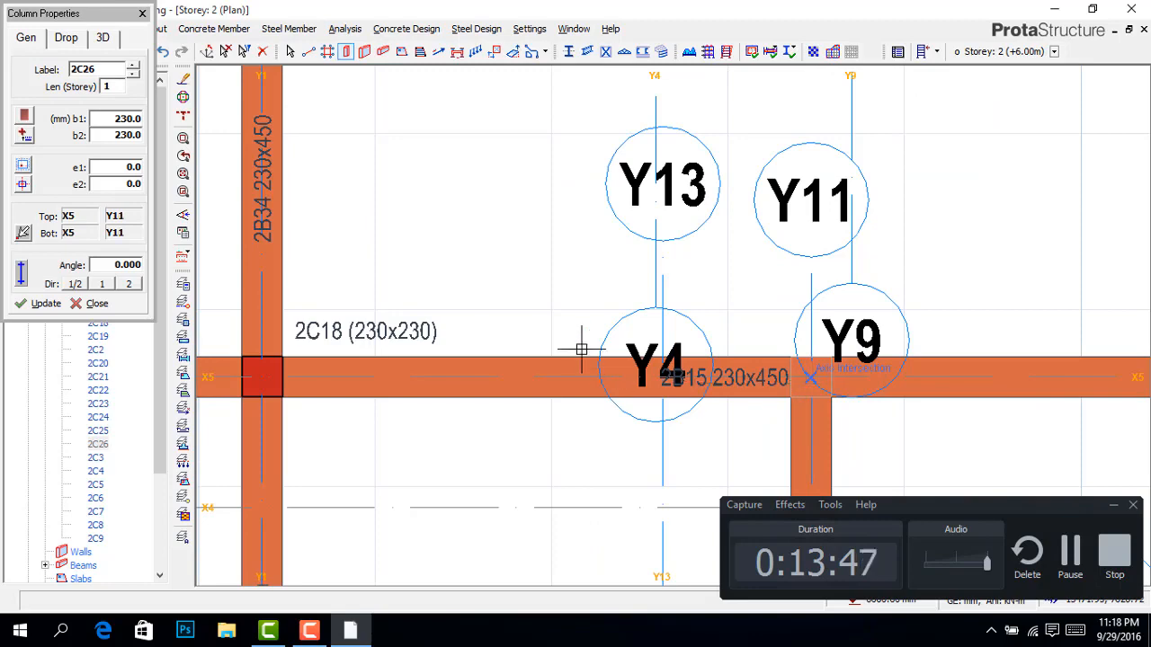
Step: Place 230x230 mm columns at the axis intersections X3/Y7, X7/Y3 and X7/Y13
{"action": "scroll", "coordinate": [560, 318], "scroll_direction": "down", "scroll_amount": 3}
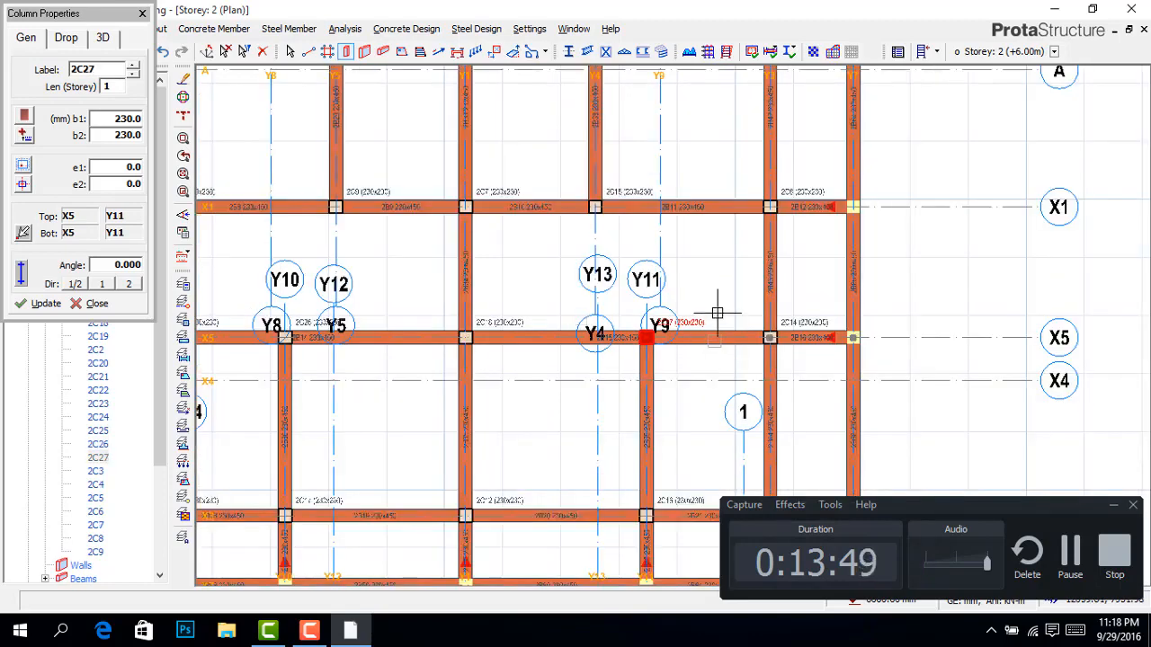
{"action": "scroll", "coordinate": [719, 314], "scroll_direction": "down", "scroll_amount": 2}
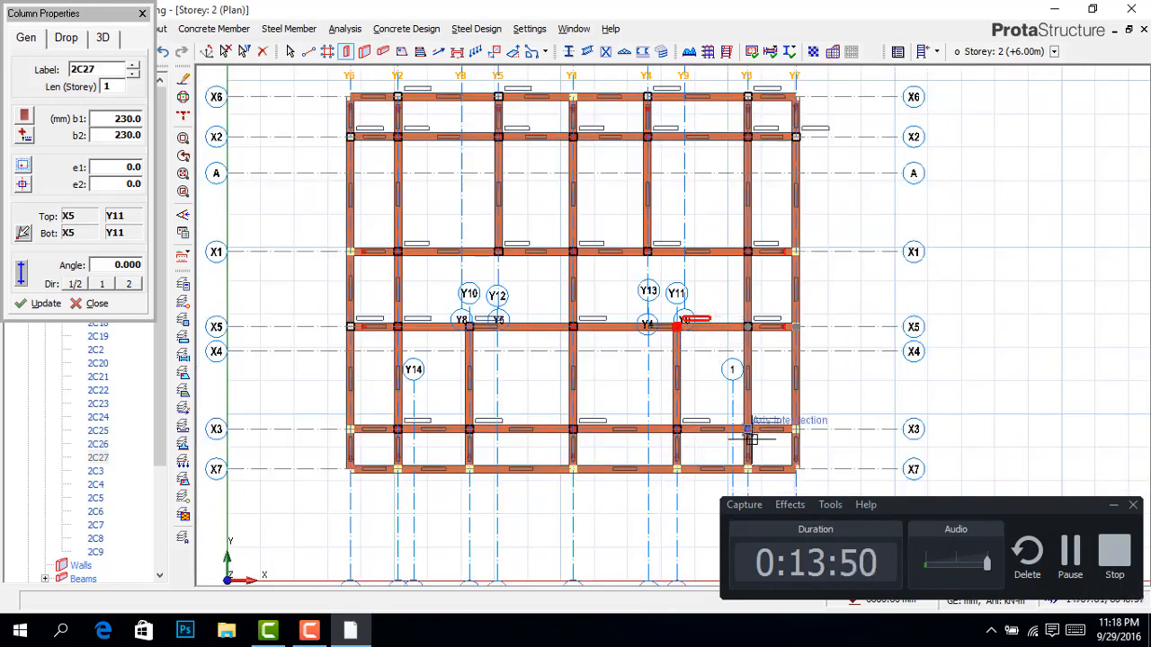
{"action": "scroll", "coordinate": [738, 441], "scroll_direction": "up", "scroll_amount": 2}
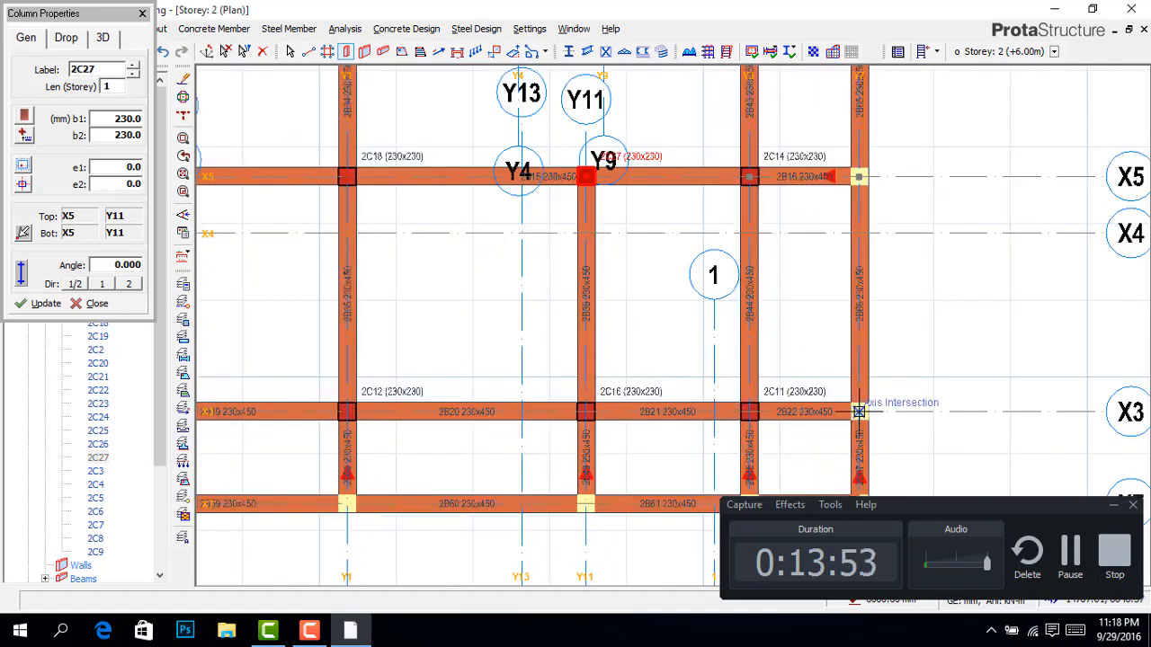
{"action": "scroll", "coordinate": [763, 377], "scroll_direction": "down", "scroll_amount": 2}
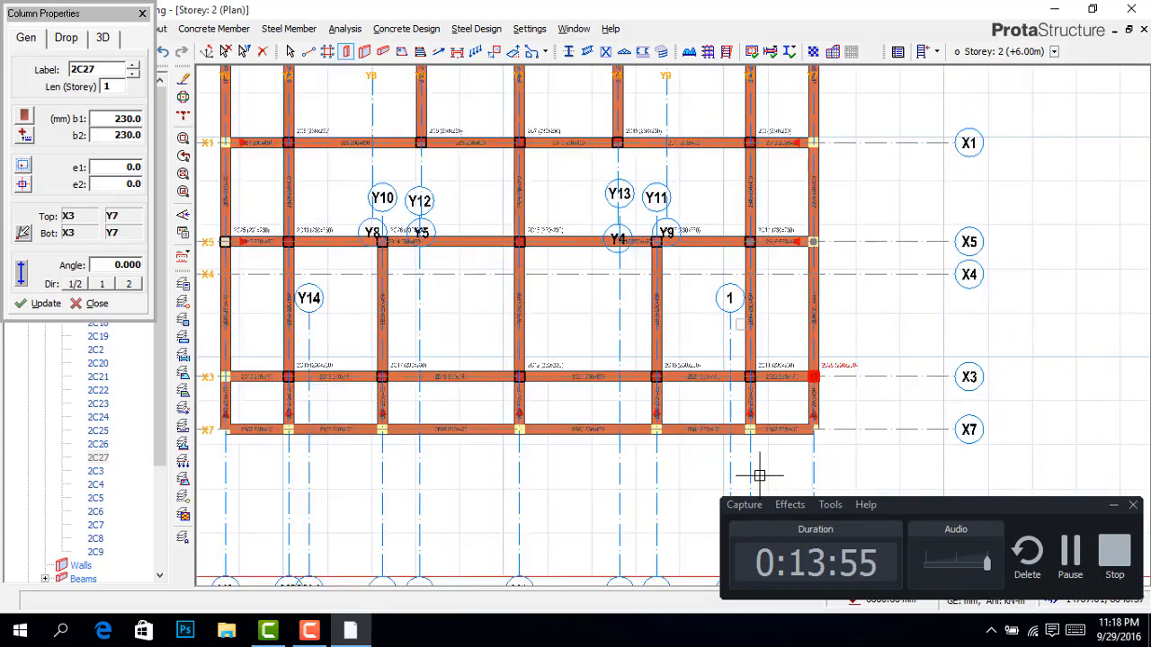
{"action": "scroll", "coordinate": [751, 459], "scroll_direction": "up", "scroll_amount": 1}
{"action": "left_click", "coordinate": [722, 421]}
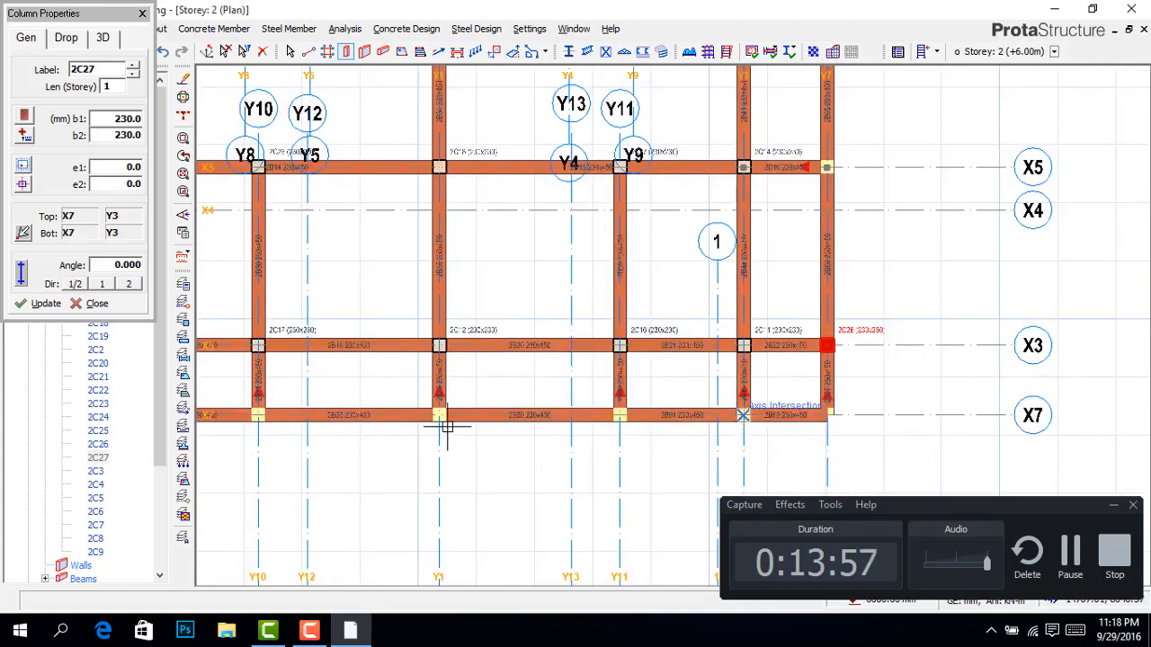
{"action": "left_click", "coordinate": [440, 415]}
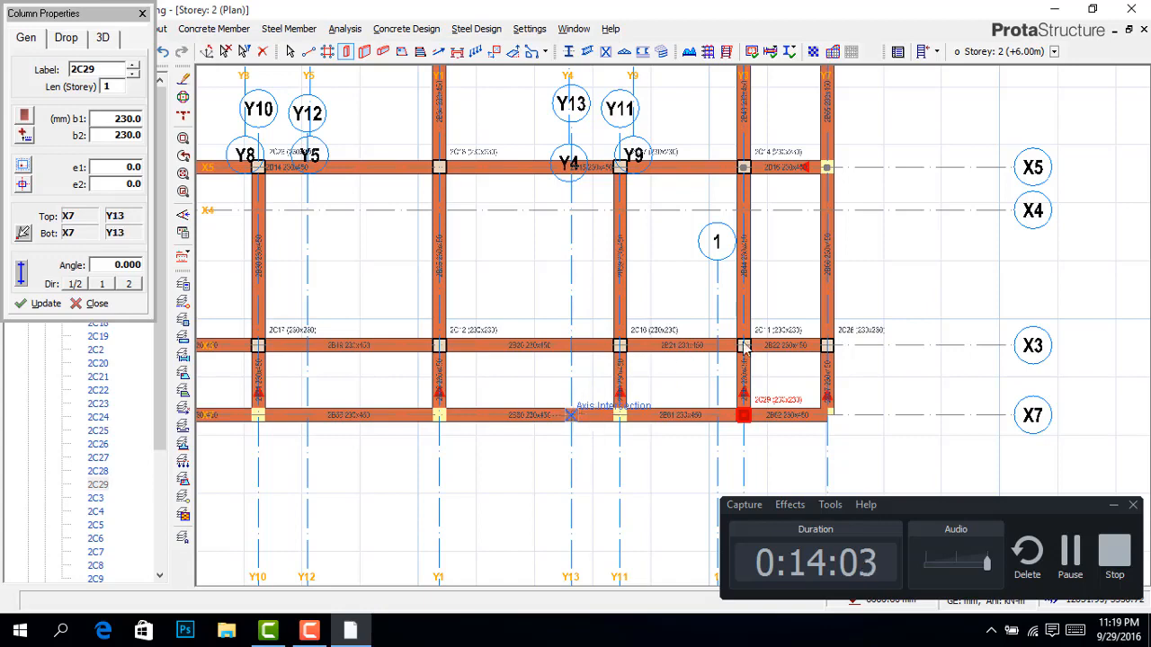
Step: Insert 230x230 mm columns at X7/Y12, X7/Y2 and X3/Y6, and end column placement
{"action": "scroll", "coordinate": [758, 341], "scroll_direction": "down", "scroll_amount": 3}
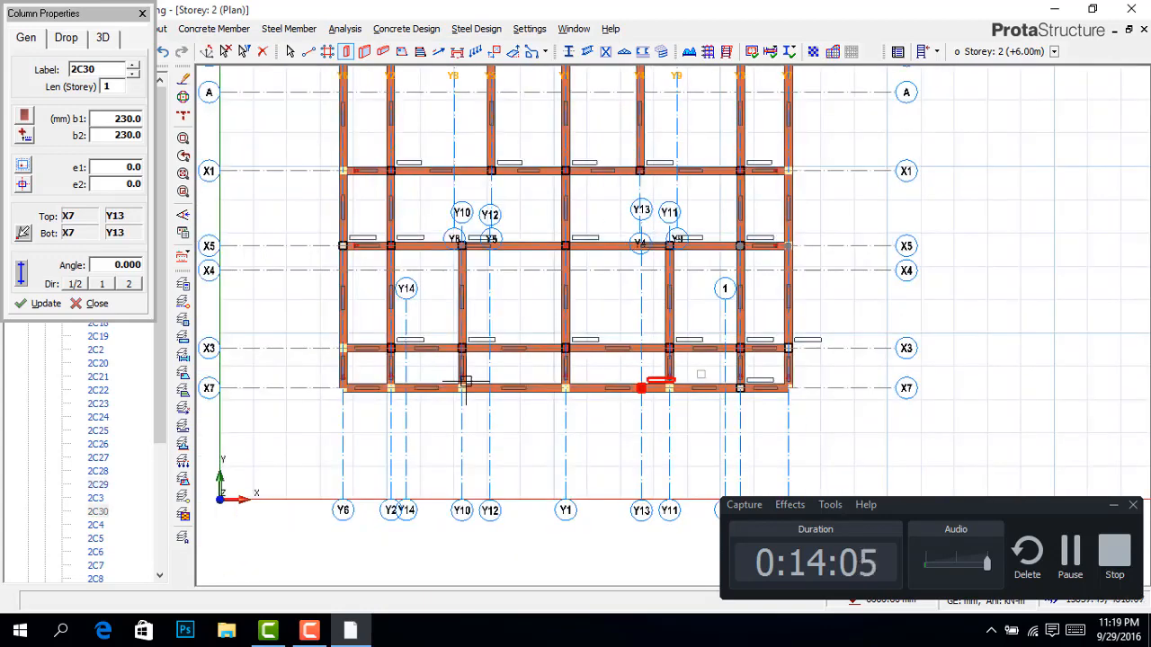
{"action": "scroll", "coordinate": [481, 389], "scroll_direction": "up", "scroll_amount": 2}
{"action": "scroll", "coordinate": [485, 393], "scroll_direction": "up", "scroll_amount": 2}
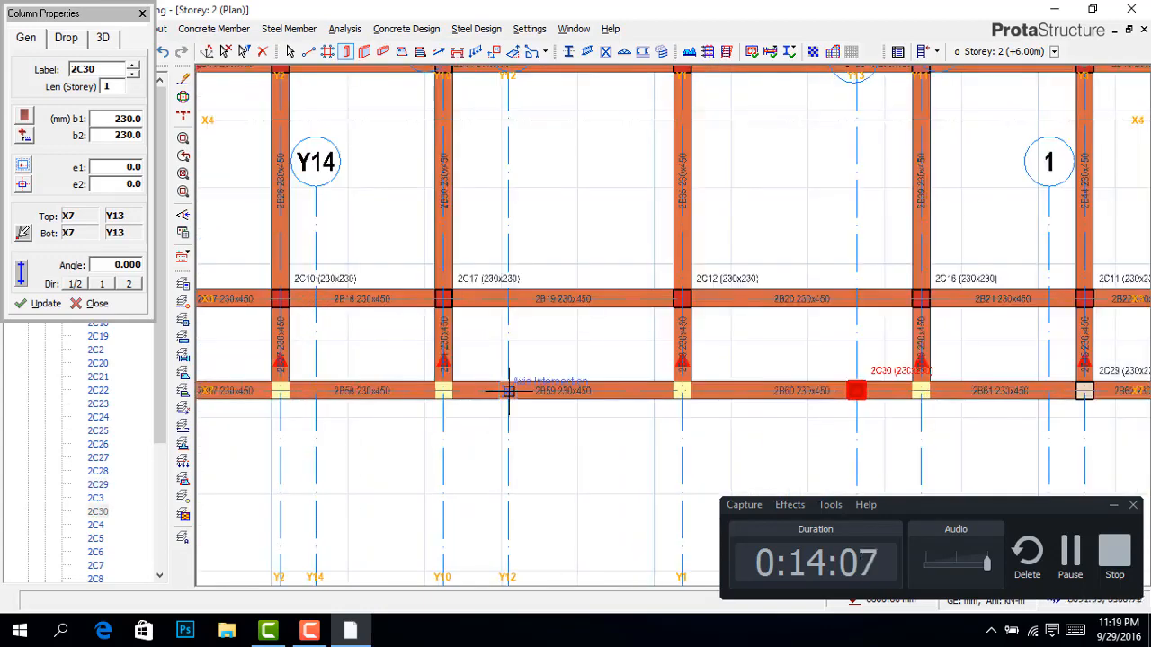
{"action": "scroll", "coordinate": [629, 392], "scroll_direction": "down", "scroll_amount": 2}
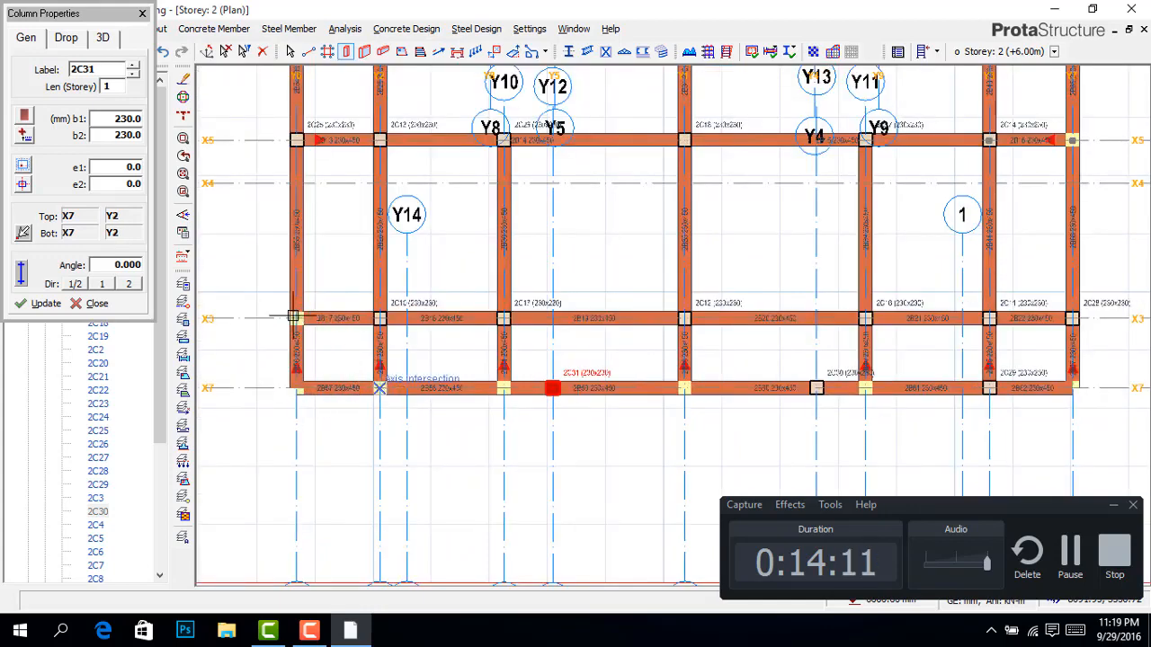
{"action": "scroll", "coordinate": [391, 345], "scroll_direction": "down", "scroll_amount": 3}
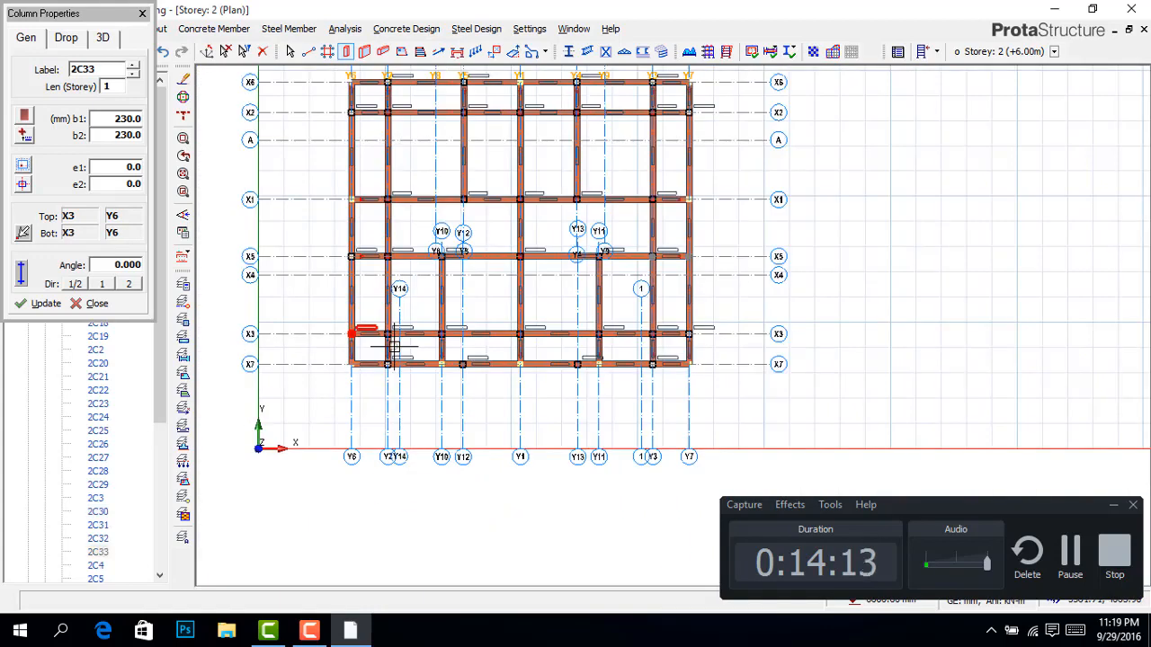
{"action": "scroll", "coordinate": [480, 153], "scroll_direction": "up", "scroll_amount": 1}
{"action": "scroll", "coordinate": [501, 198], "scroll_direction": "down", "scroll_amount": 1}
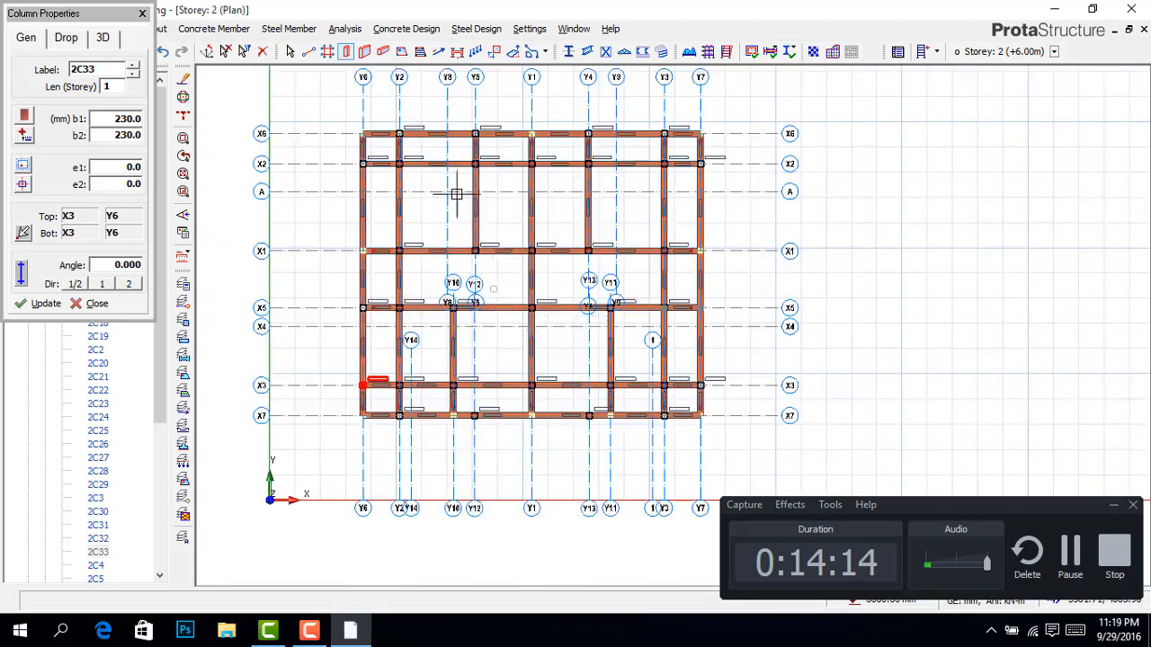
{"action": "scroll", "coordinate": [406, 129], "scroll_direction": "up", "scroll_amount": 2}
{"action": "scroll", "coordinate": [407, 129], "scroll_direction": "up", "scroll_amount": 1}
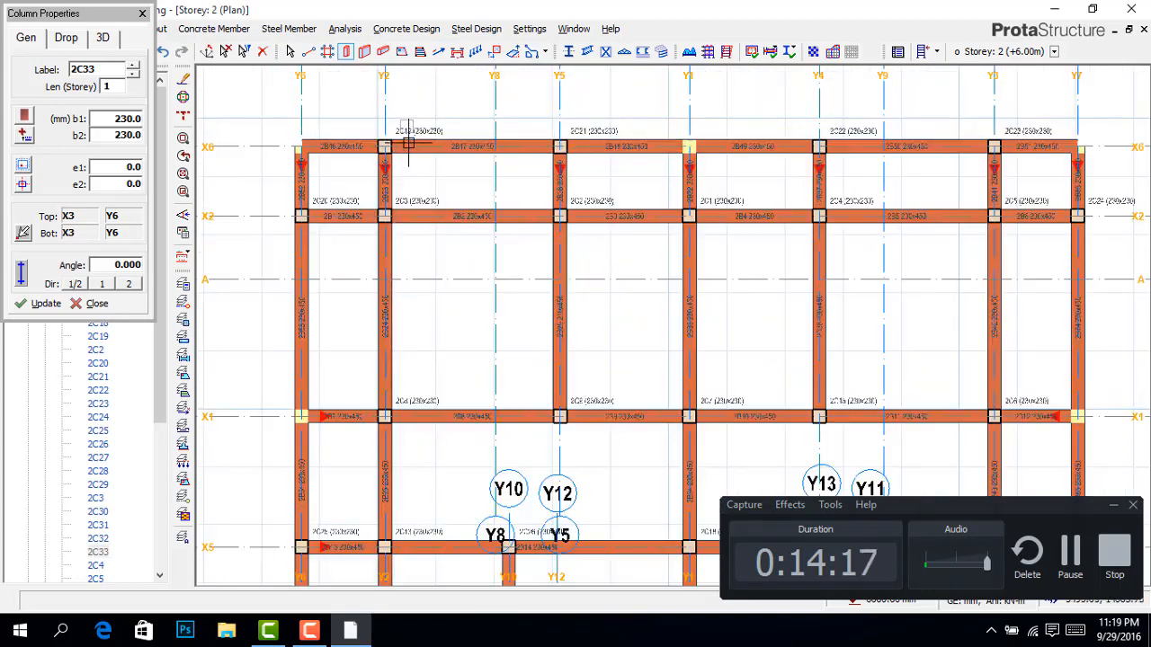
{"action": "key", "text": "Escape"}
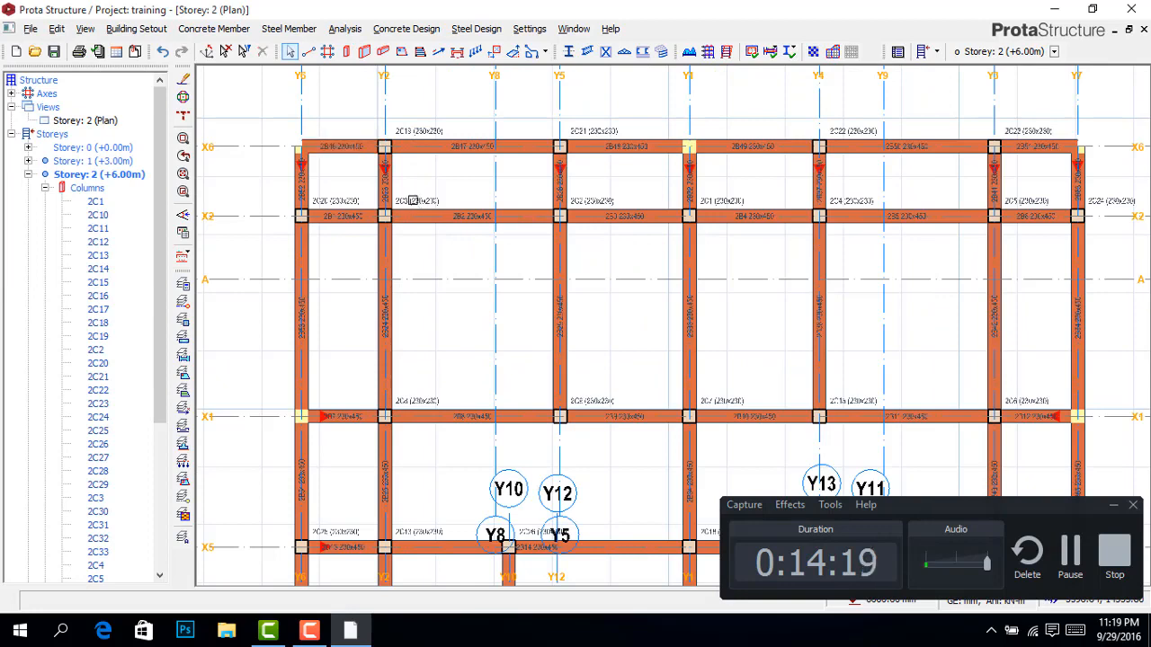
Step: Delete columns 2C3, 2C2, 2C4 and 2C5 along axis X2 on Storey 2
{"action": "left_click", "coordinate": [418, 199]}
{"action": "scroll", "coordinate": [418, 200], "scroll_direction": "up", "scroll_amount": 1}
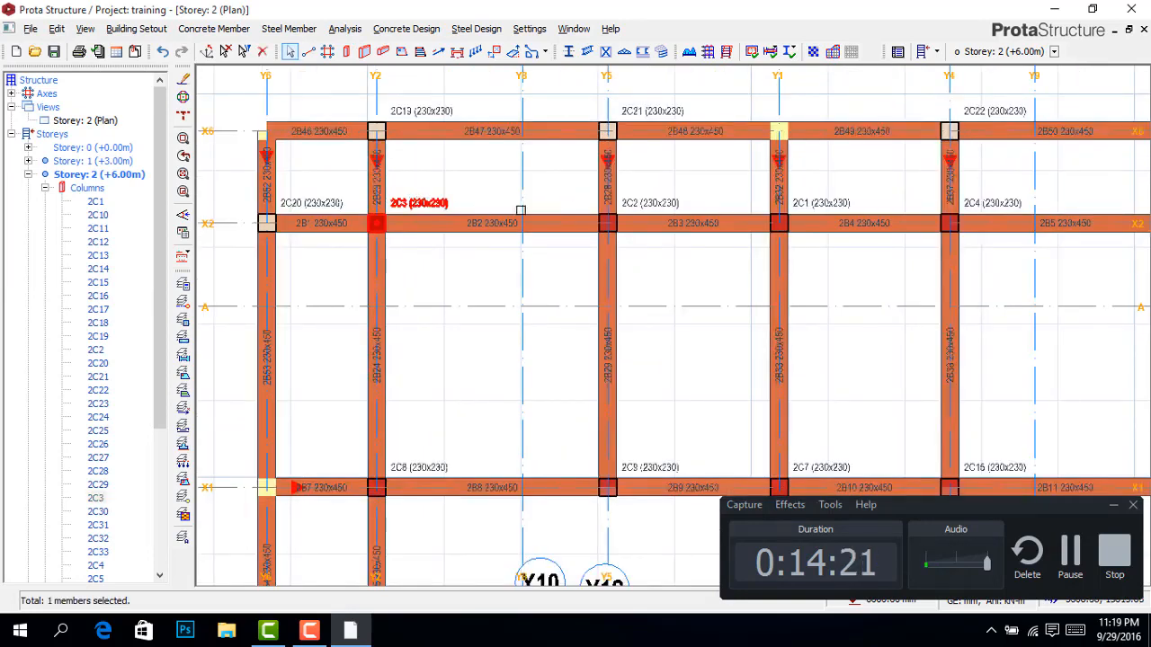
{"action": "left_click", "coordinate": [639, 203]}
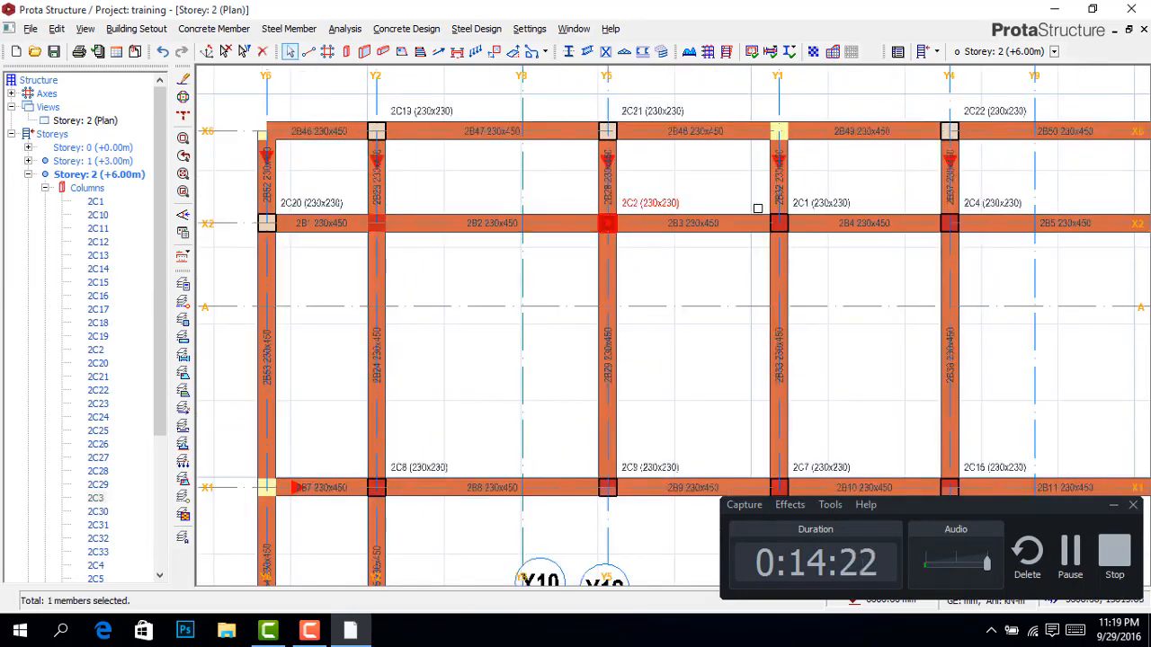
{"action": "left_click", "coordinate": [814, 201]}
{"action": "scroll", "coordinate": [1001, 204], "scroll_direction": "down", "scroll_amount": 1}
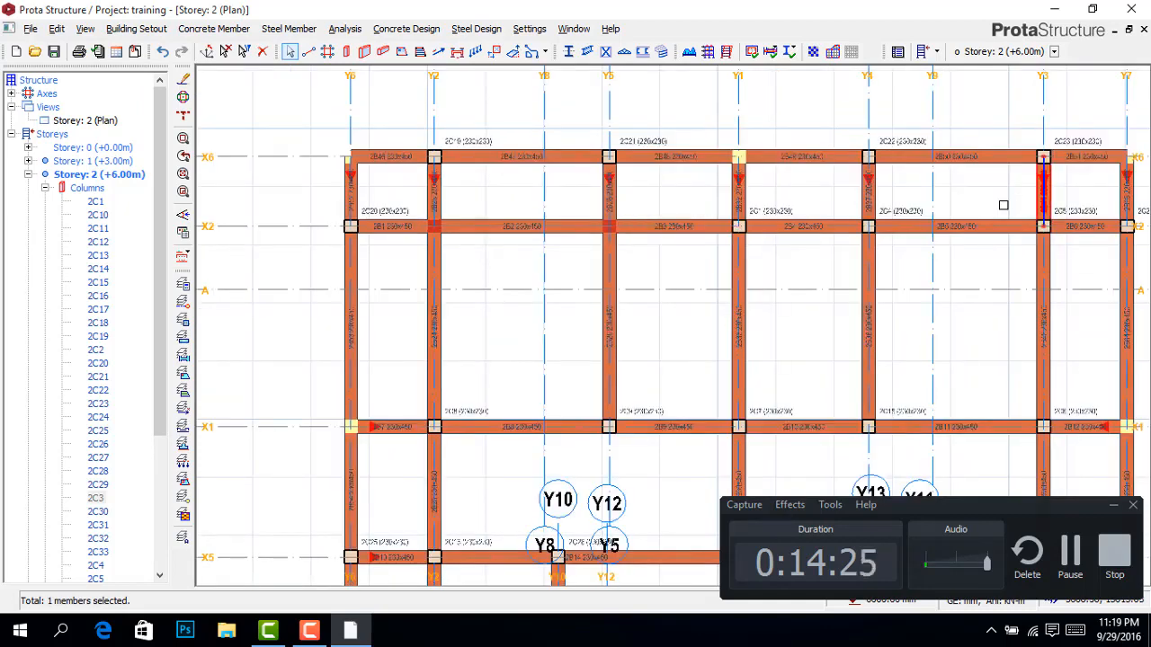
{"action": "scroll", "coordinate": [906, 212], "scroll_direction": "up", "scroll_amount": 1}
{"action": "left_click", "coordinate": [851, 215]}
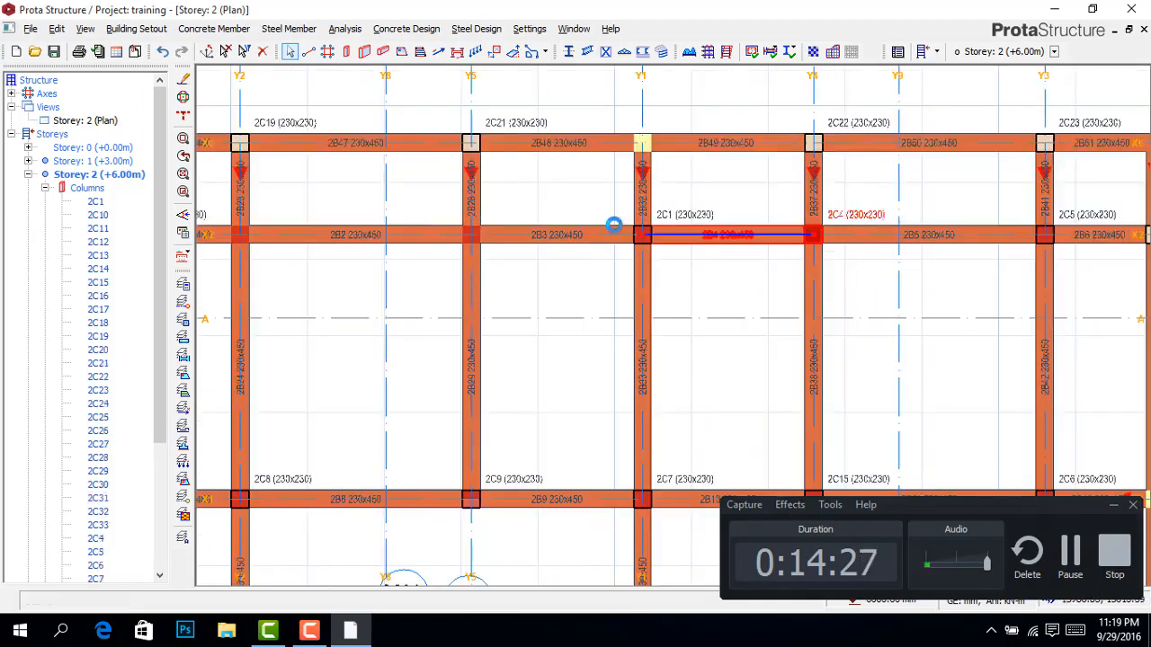
{"action": "scroll", "coordinate": [1061, 219], "scroll_direction": "down", "scroll_amount": 2}
{"action": "scroll", "coordinate": [1005, 225], "scroll_direction": "up", "scroll_amount": 1}
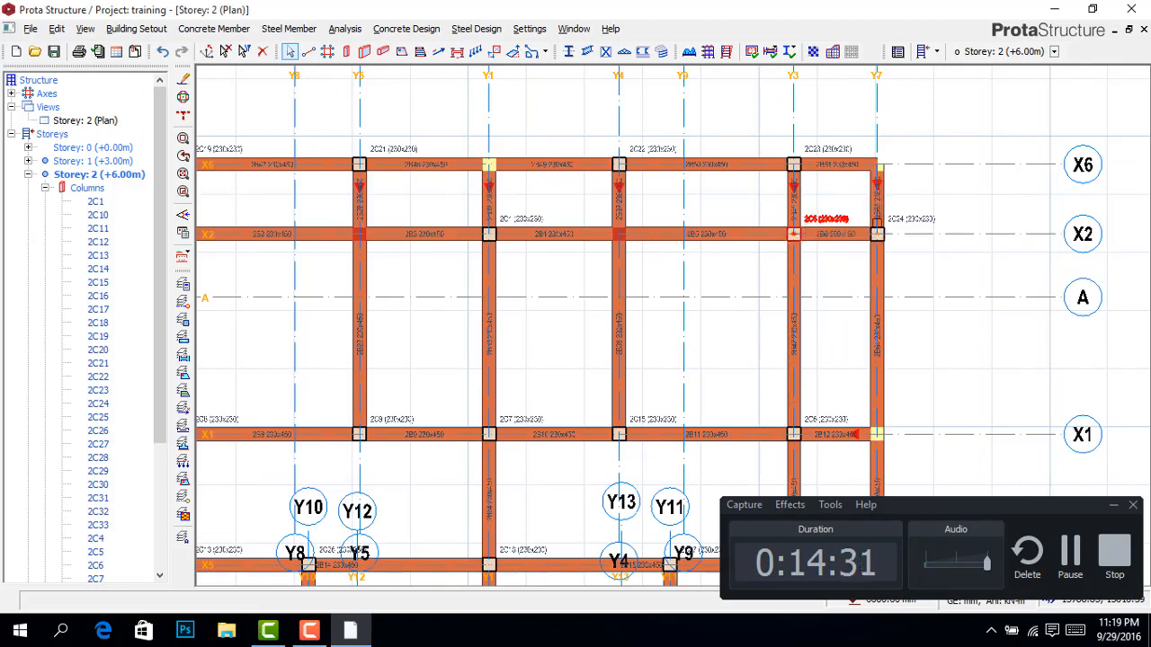
{"action": "scroll", "coordinate": [896, 233], "scroll_direction": "up", "scroll_amount": 2}
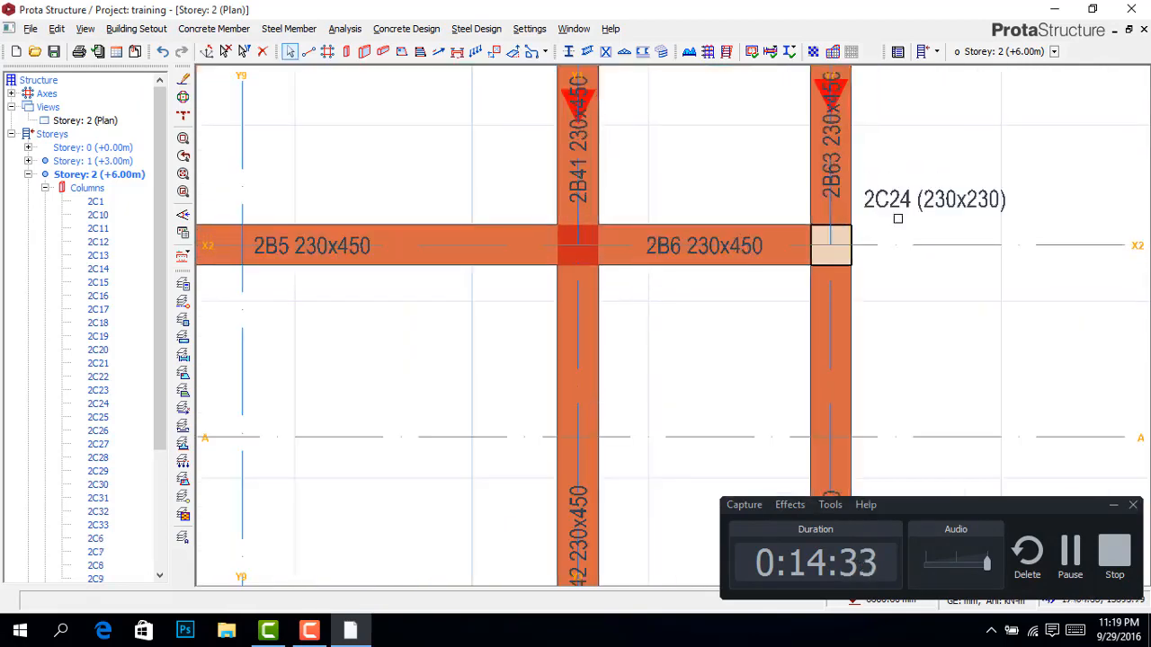
{"action": "scroll", "coordinate": [884, 209], "scroll_direction": "down", "scroll_amount": 3}
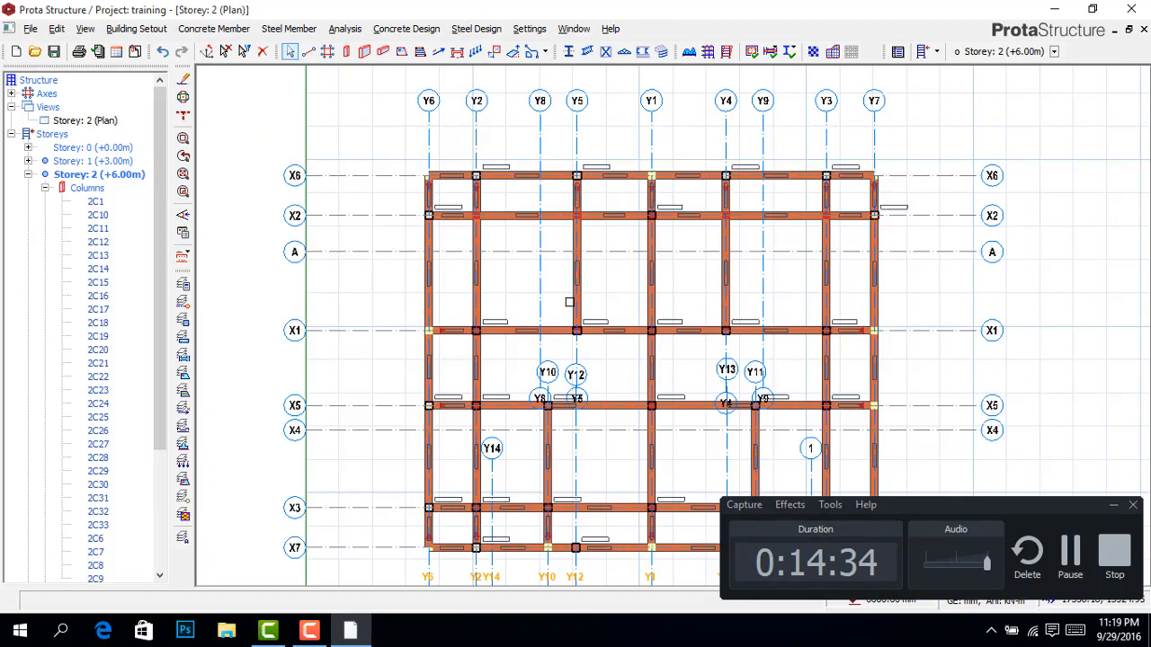
Step: Delete column 2C13 at the intersection of axes X5 and Y2 on Storey 2
{"action": "scroll", "coordinate": [562, 249], "scroll_direction": "up", "scroll_amount": 3}
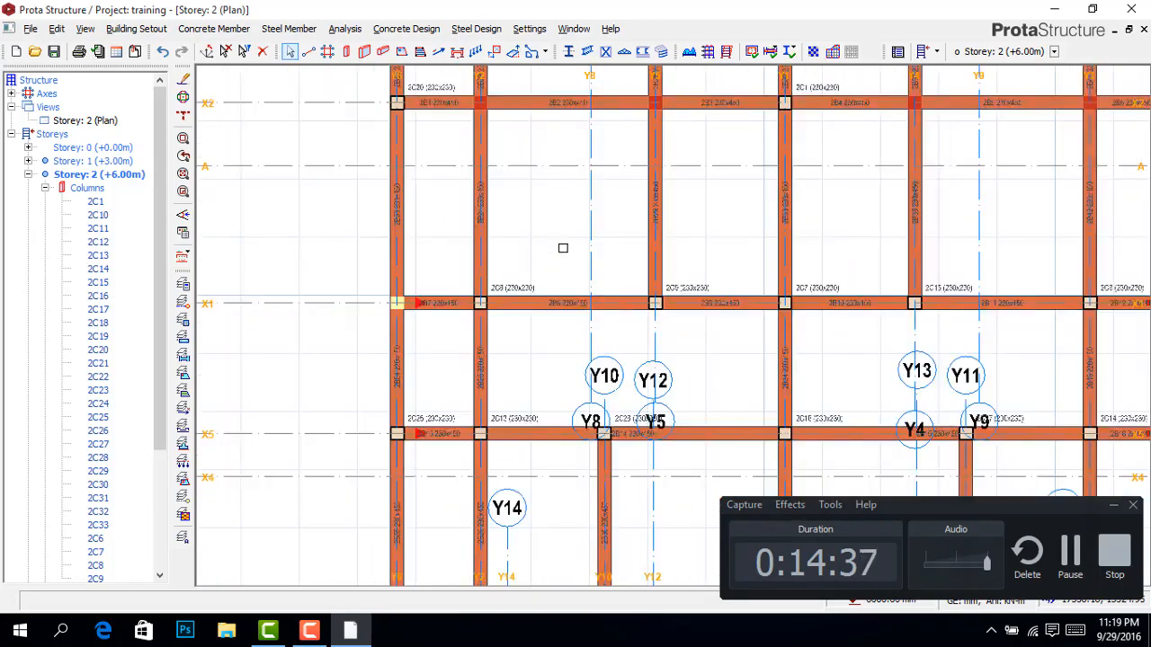
{"action": "scroll", "coordinate": [583, 396], "scroll_direction": "down", "scroll_amount": 1}
{"action": "scroll", "coordinate": [540, 351], "scroll_direction": "up", "scroll_amount": 3}
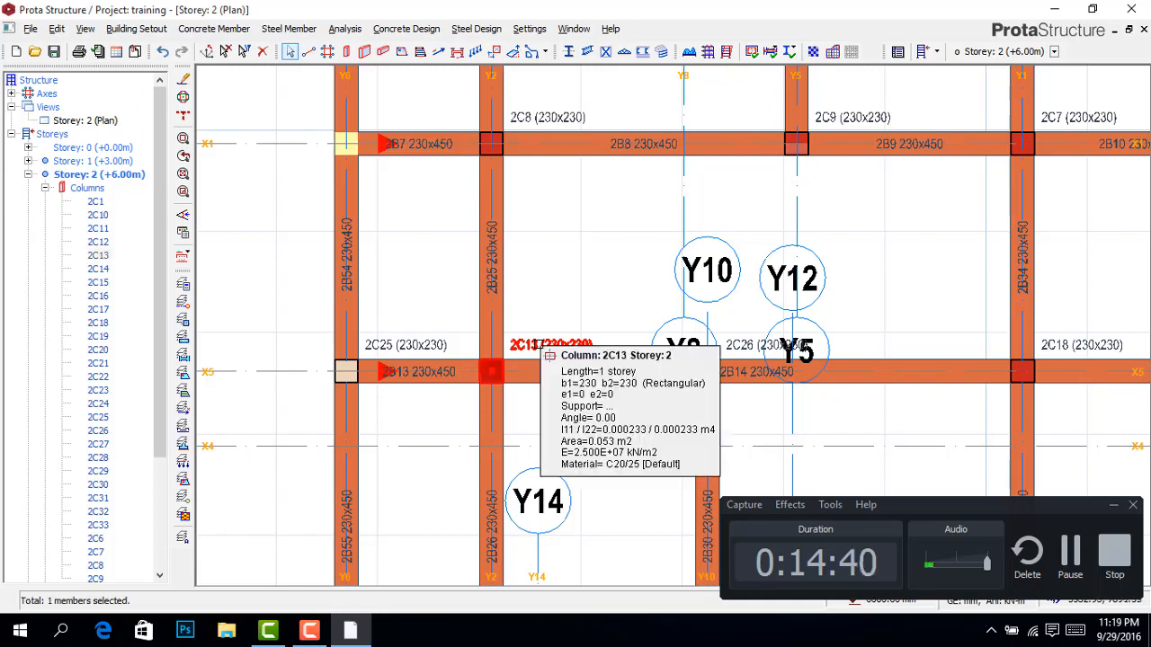
{"action": "scroll", "coordinate": [386, 300], "scroll_direction": "down", "scroll_amount": 2}
{"action": "scroll", "coordinate": [705, 361], "scroll_direction": "up", "scroll_amount": 1}
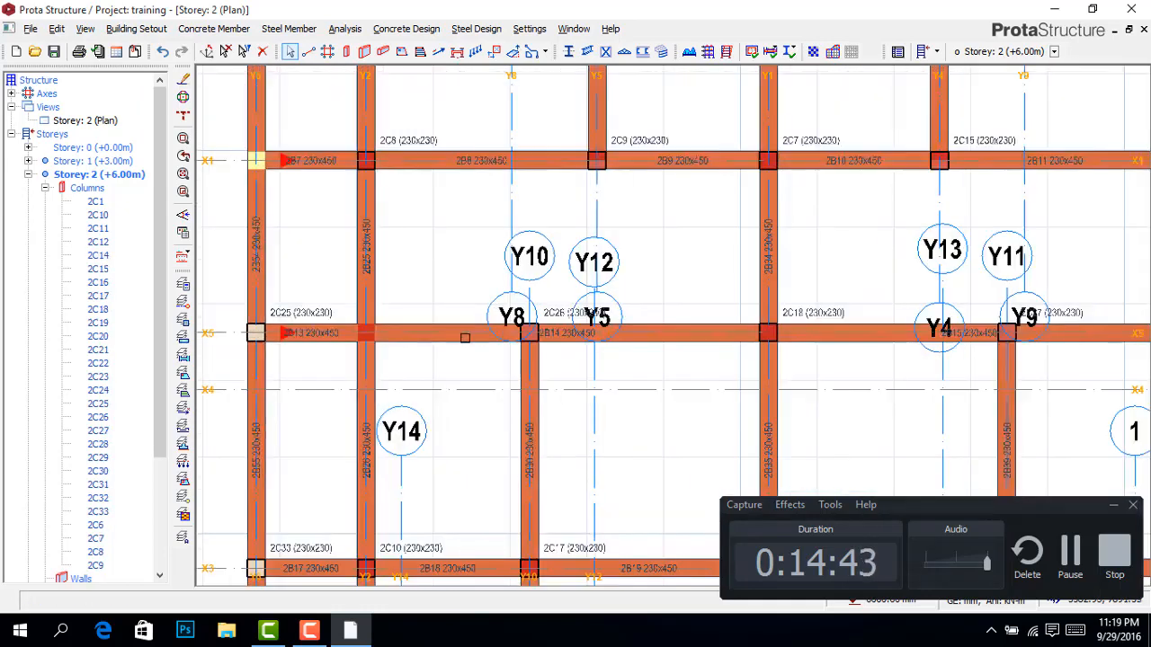
Step: Delete column 2C14 at the intersection of axes X5 and Y3
{"action": "scroll", "coordinate": [450, 331], "scroll_direction": "down", "scroll_amount": 1}
{"action": "scroll", "coordinate": [989, 328], "scroll_direction": "up", "scroll_amount": 1}
{"action": "scroll", "coordinate": [918, 326], "scroll_direction": "up", "scroll_amount": 2}
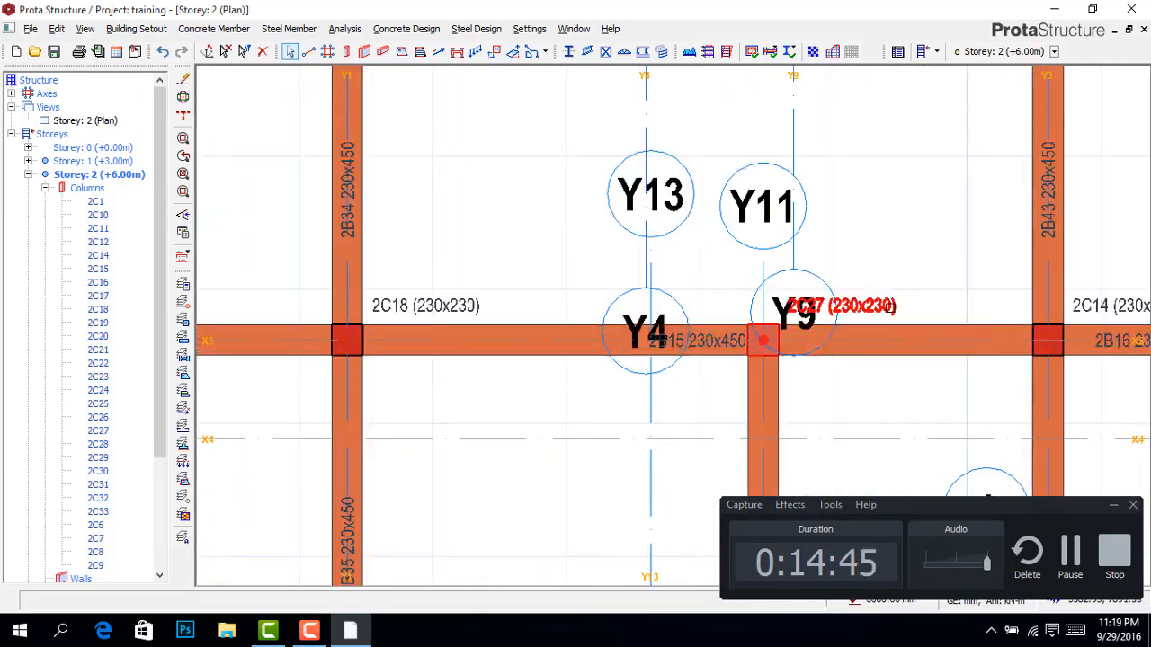
{"action": "scroll", "coordinate": [513, 336], "scroll_direction": "down", "scroll_amount": 1}
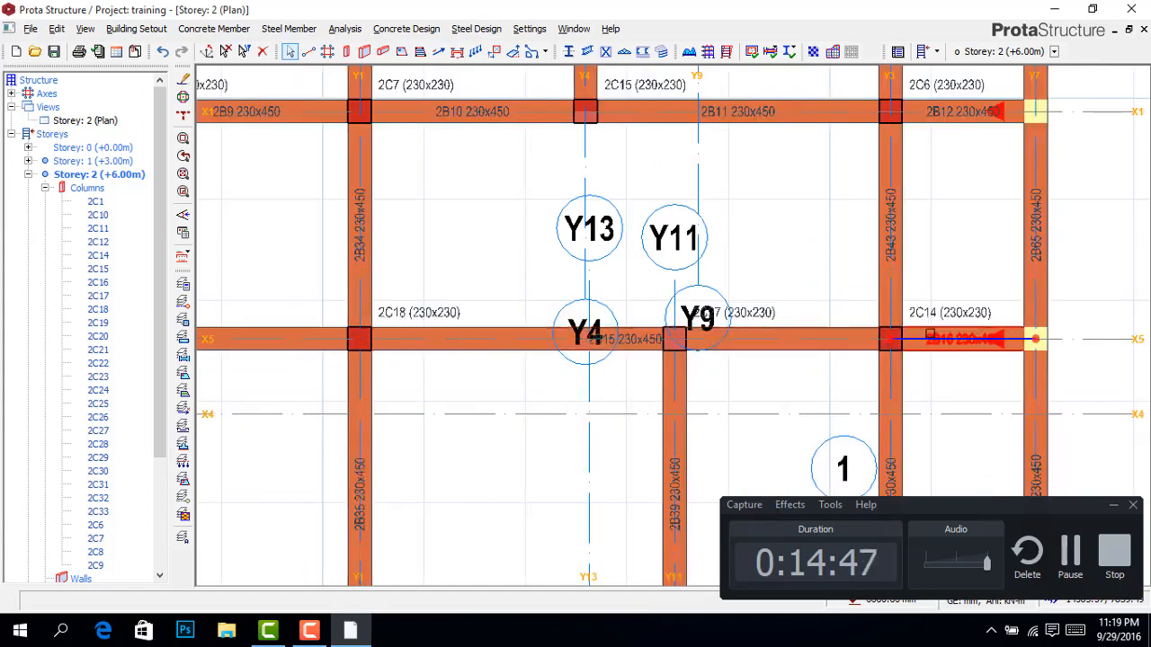
{"action": "scroll", "coordinate": [940, 347], "scroll_direction": "up", "scroll_amount": 1}
{"action": "scroll", "coordinate": [663, 283], "scroll_direction": "down", "scroll_amount": 4}
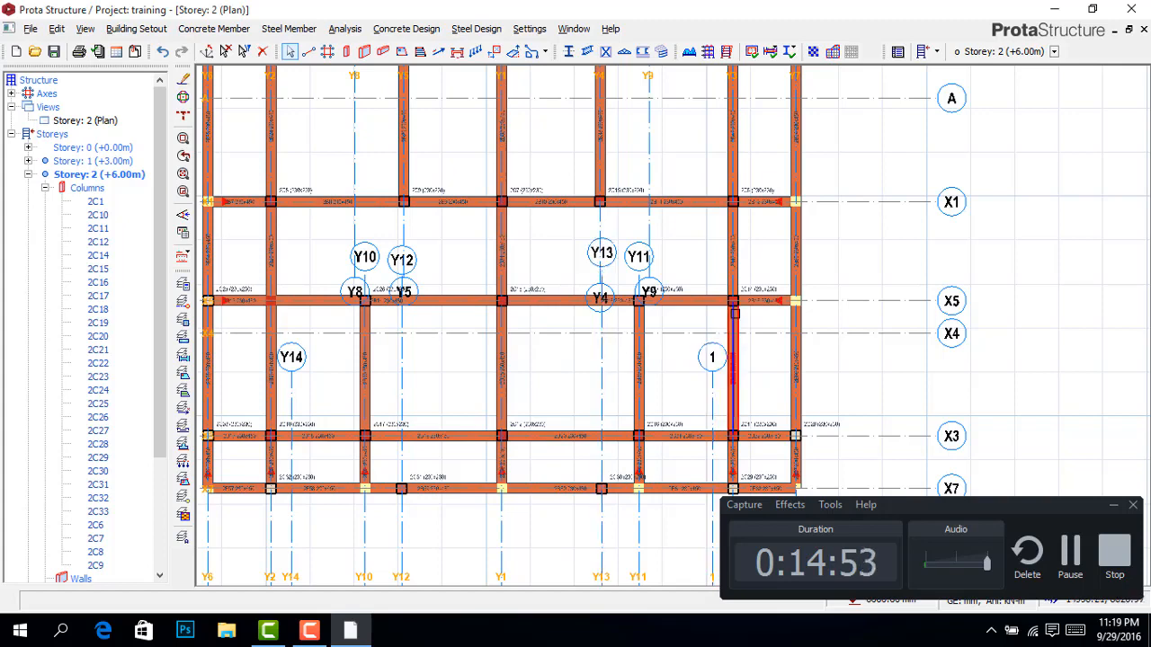
{"action": "mouse_move", "coordinate": [734, 347]}
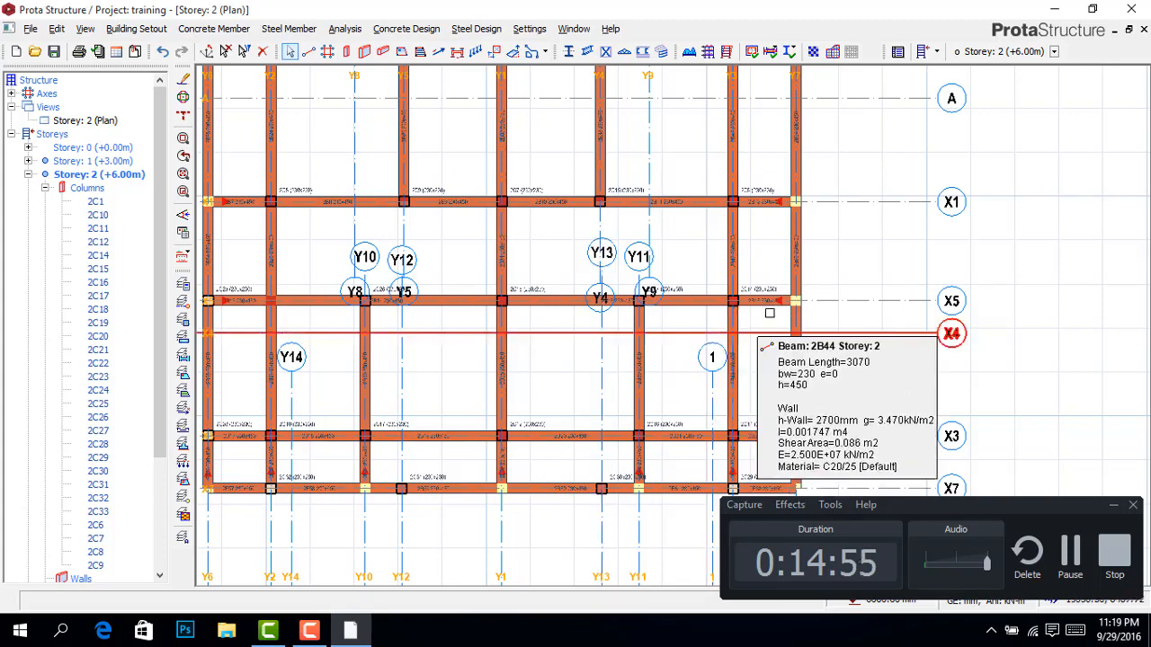
{"action": "scroll", "coordinate": [754, 295], "scroll_direction": "up", "scroll_amount": 3}
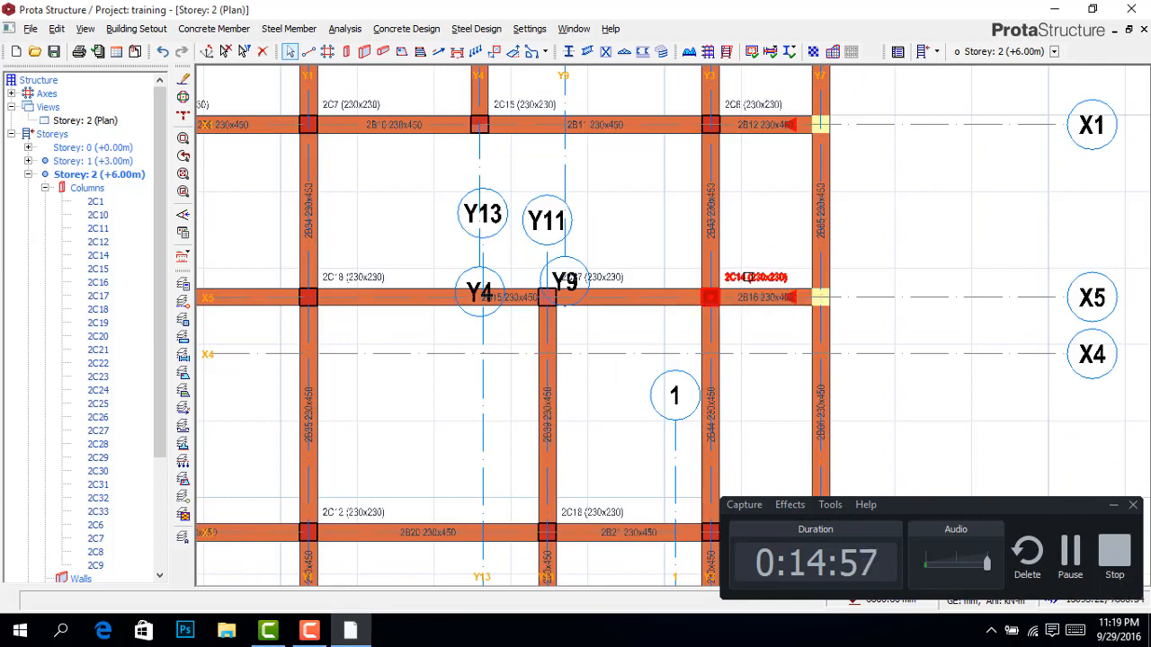
{"action": "left_click", "coordinate": [748, 277]}
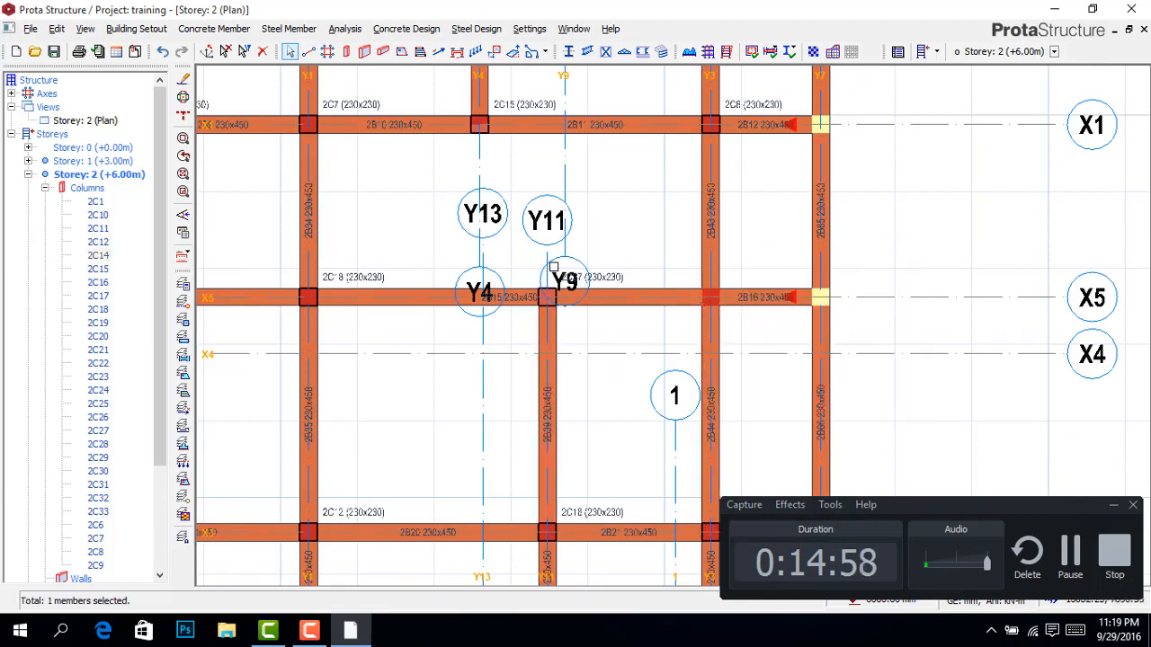
{"action": "key", "text": "Delete"}
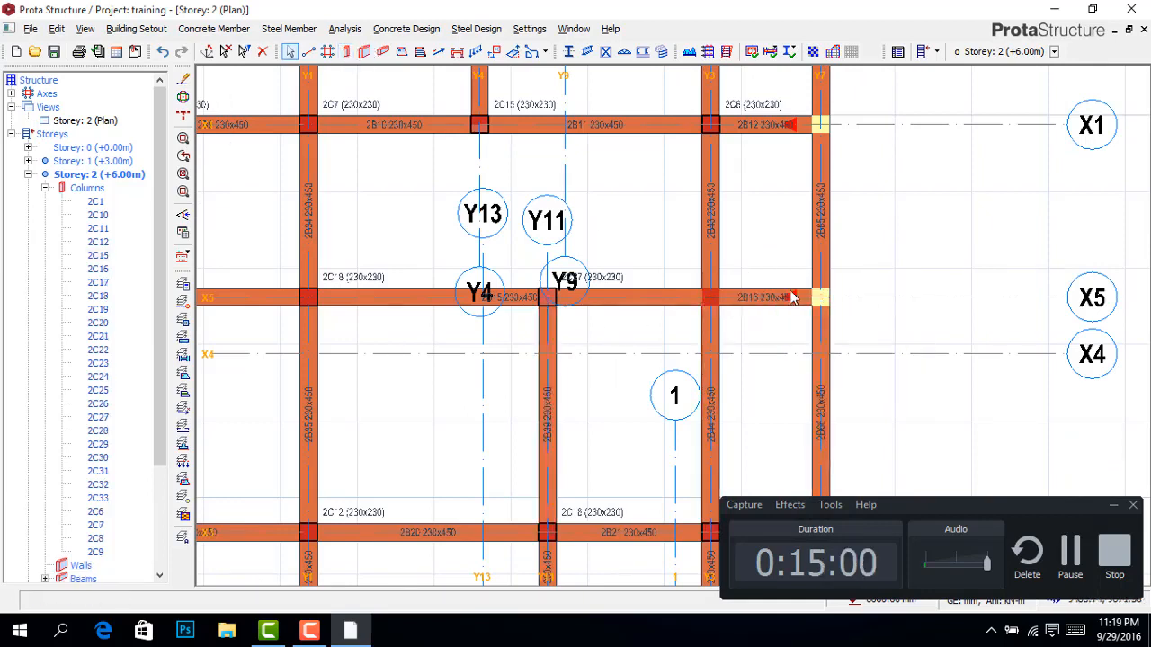
Step: Insert a 230x230 mm column at the X5/Y7 axis intersection and end column placement
{"action": "left_click", "coordinate": [850, 256]}
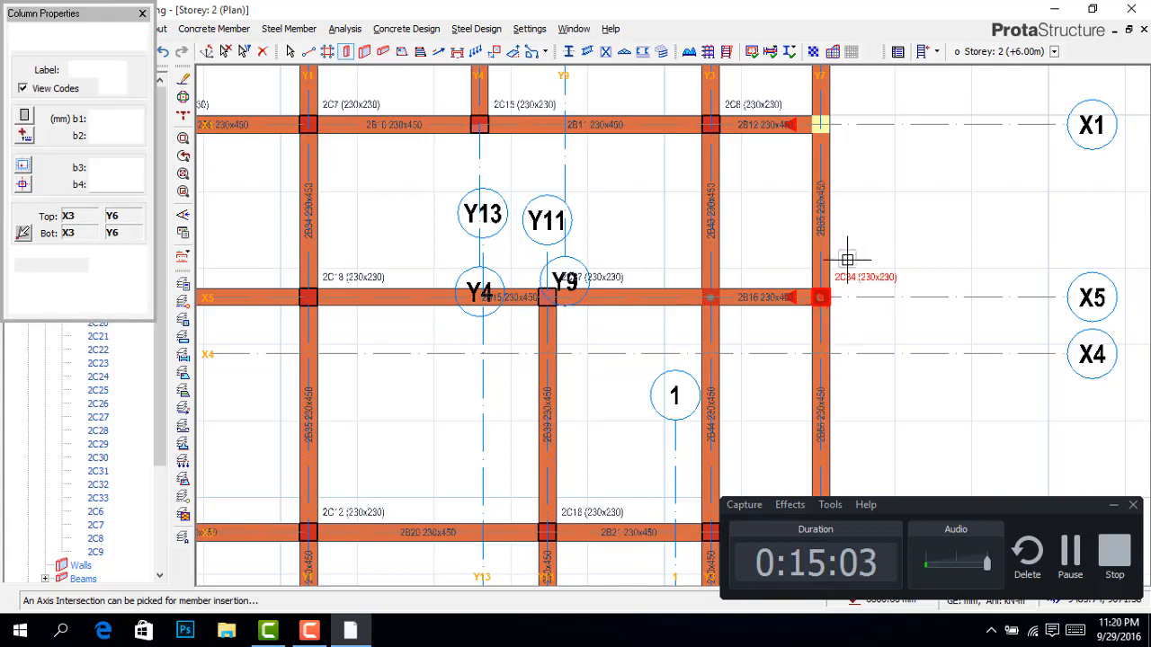
{"action": "scroll", "coordinate": [676, 223], "scroll_direction": "down", "scroll_amount": 2}
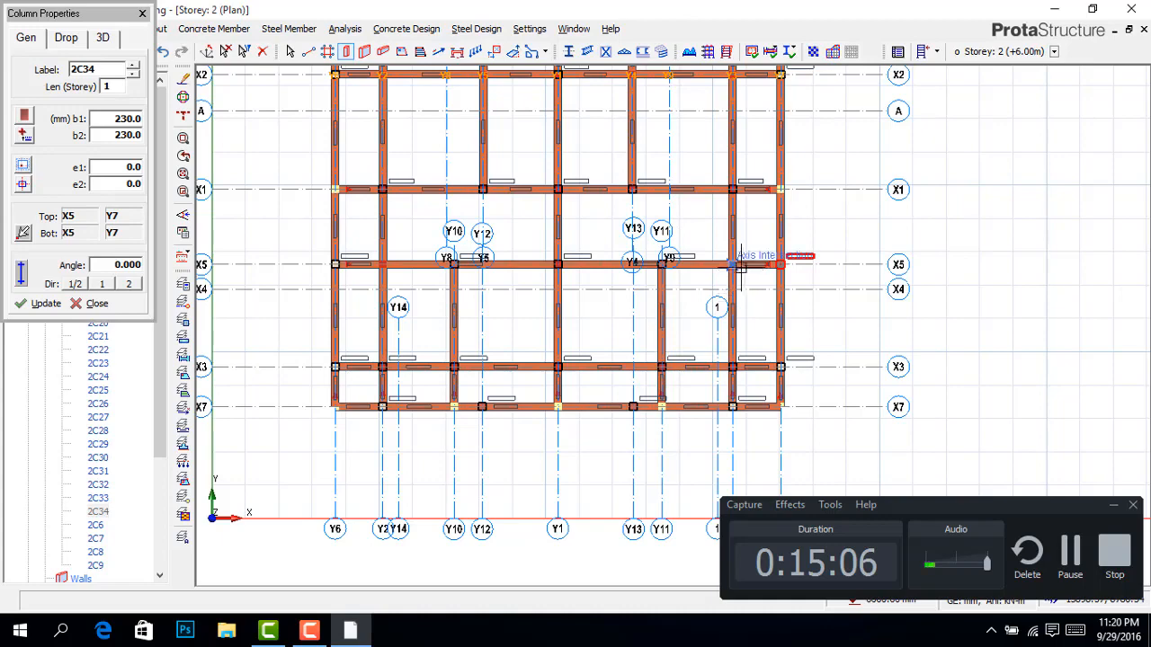
{"action": "scroll", "coordinate": [738, 282], "scroll_direction": "up", "scroll_amount": 3}
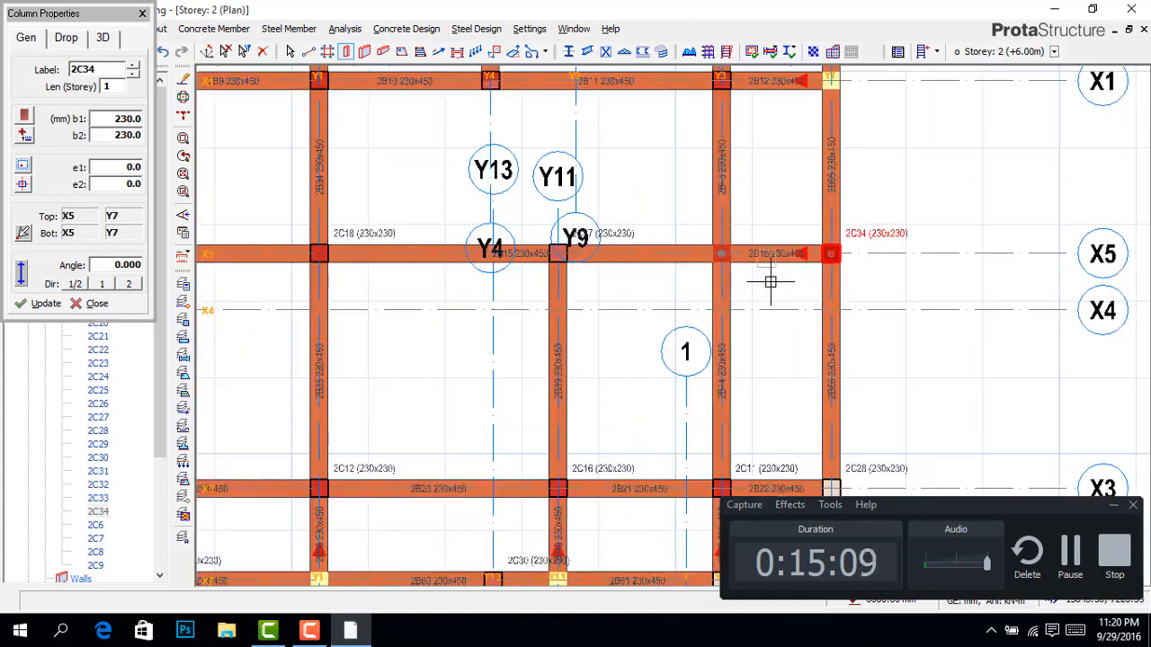
{"action": "scroll", "coordinate": [770, 283], "scroll_direction": "down", "scroll_amount": 4}
{"action": "key", "text": "Escape"}
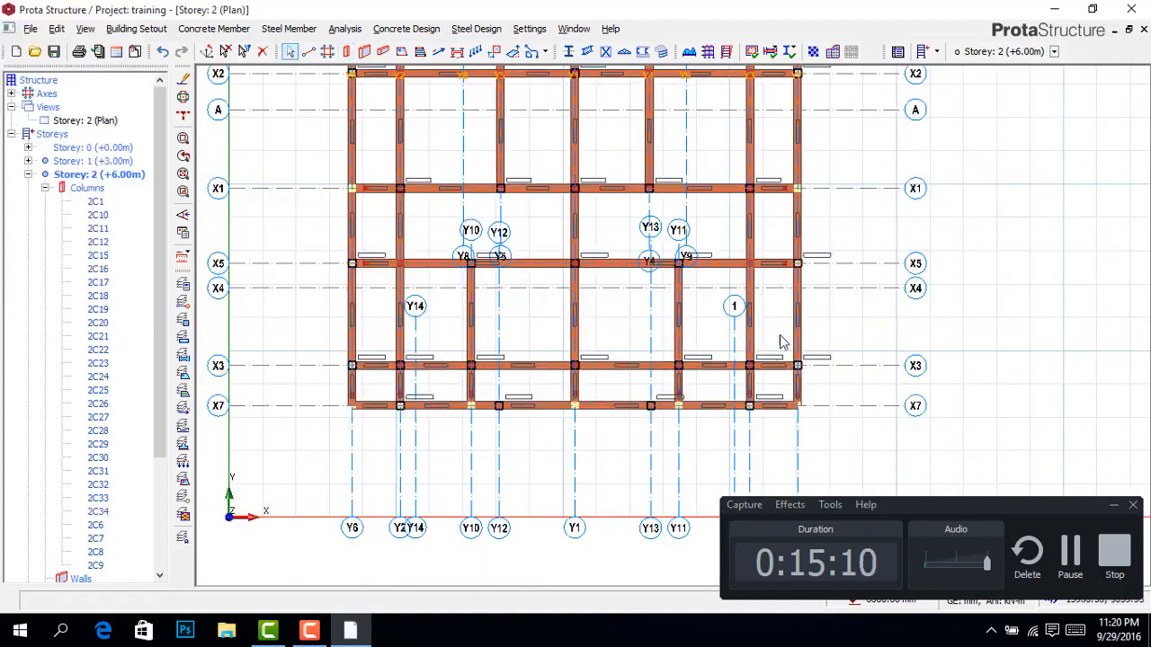
Step: Delete columns 2C11, 2C16, 2C10 and 2C17 along axis X3
{"action": "scroll", "coordinate": [775, 382], "scroll_direction": "up", "scroll_amount": 6}
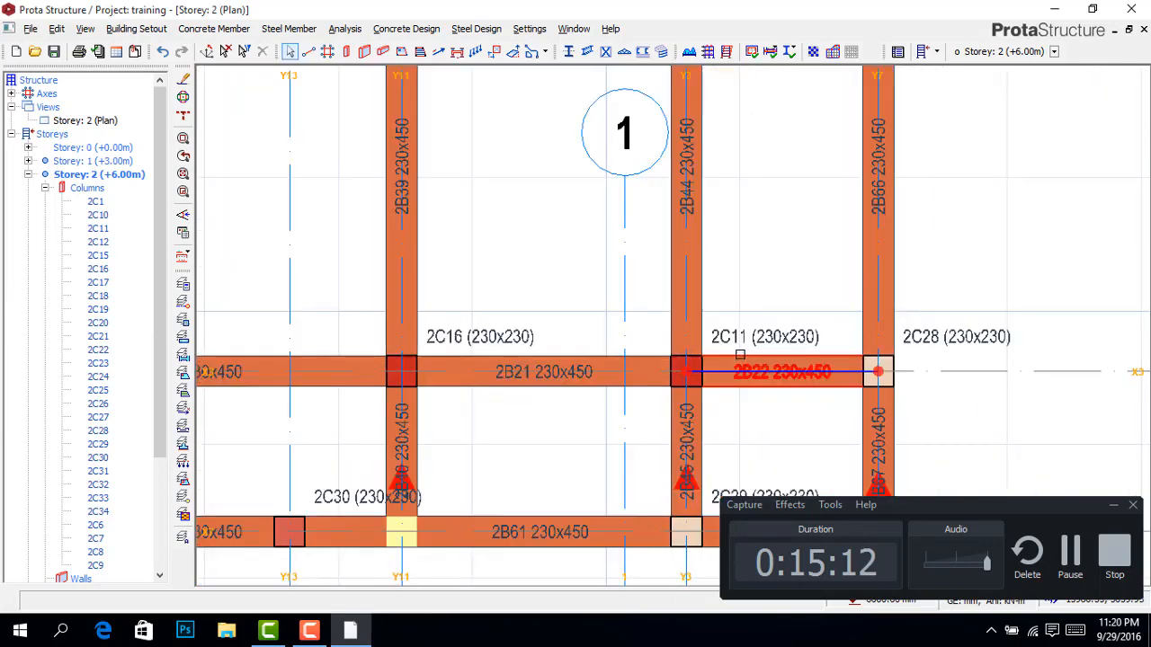
{"action": "left_click", "coordinate": [749, 342]}
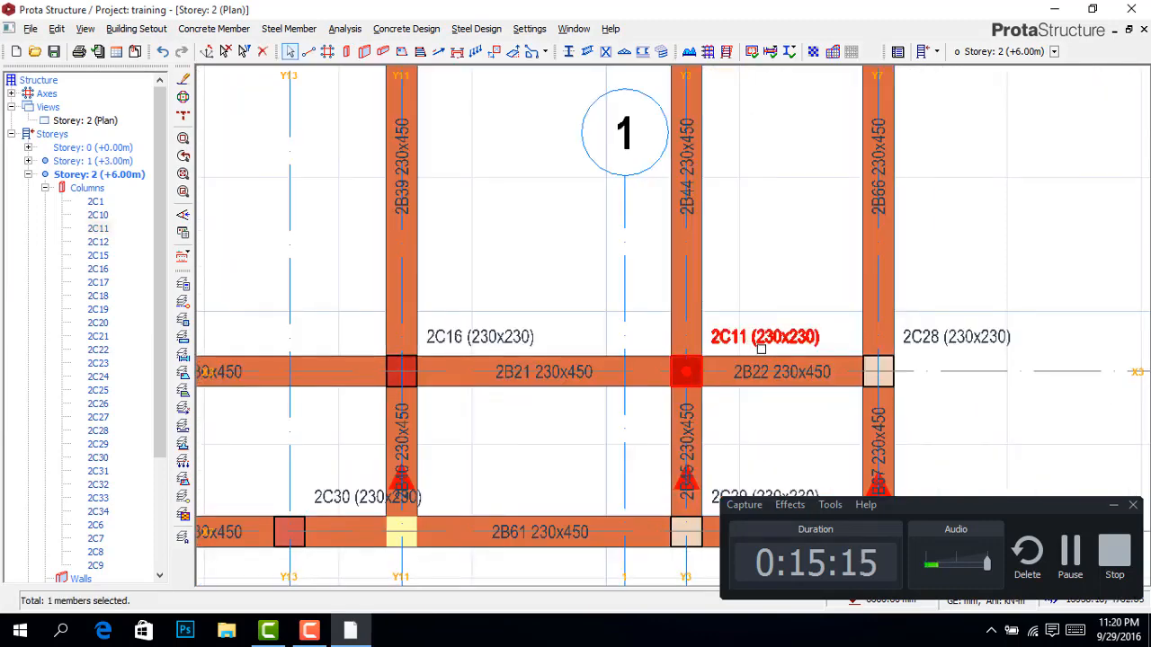
{"action": "scroll", "coordinate": [761, 348], "scroll_direction": "down", "scroll_amount": 3}
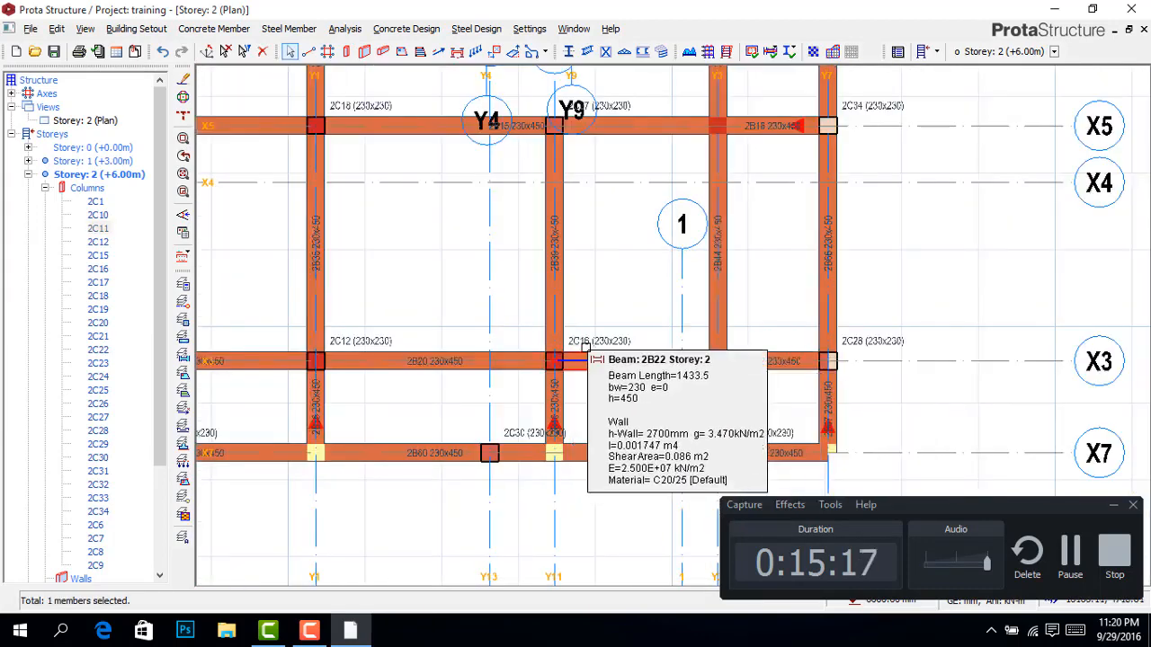
{"action": "scroll", "coordinate": [584, 346], "scroll_direction": "up", "scroll_amount": 1}
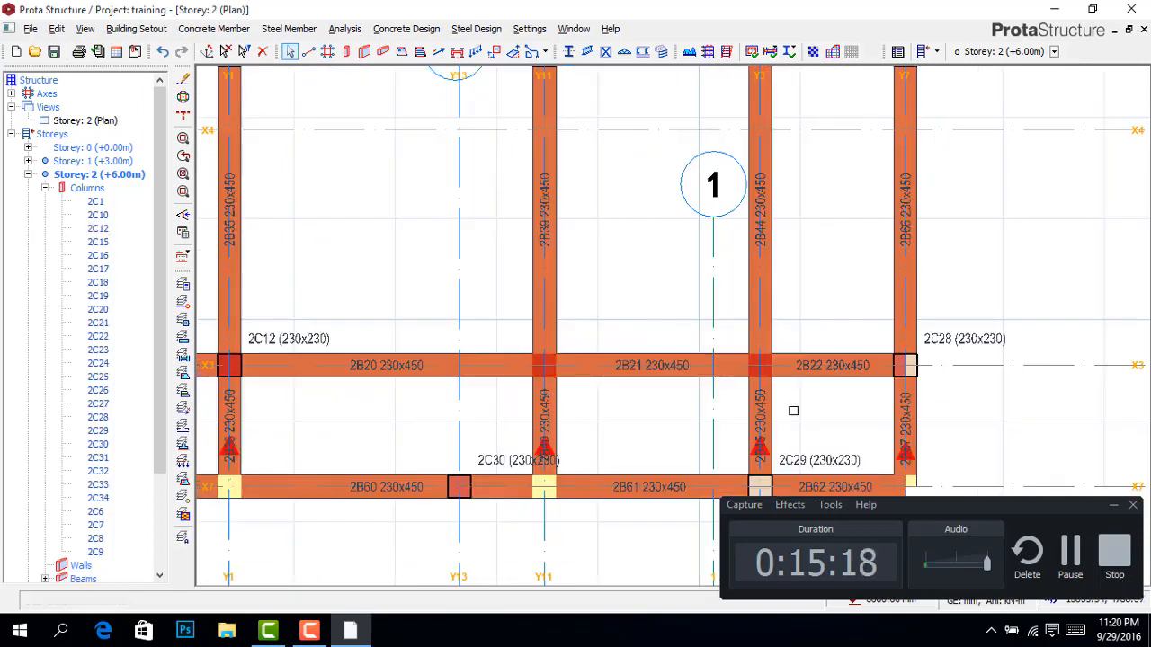
{"action": "scroll", "coordinate": [759, 389], "scroll_direction": "down", "scroll_amount": 1}
{"action": "scroll", "coordinate": [316, 387], "scroll_direction": "down", "scroll_amount": 1}
{"action": "scroll", "coordinate": [293, 369], "scroll_direction": "up", "scroll_amount": 3}
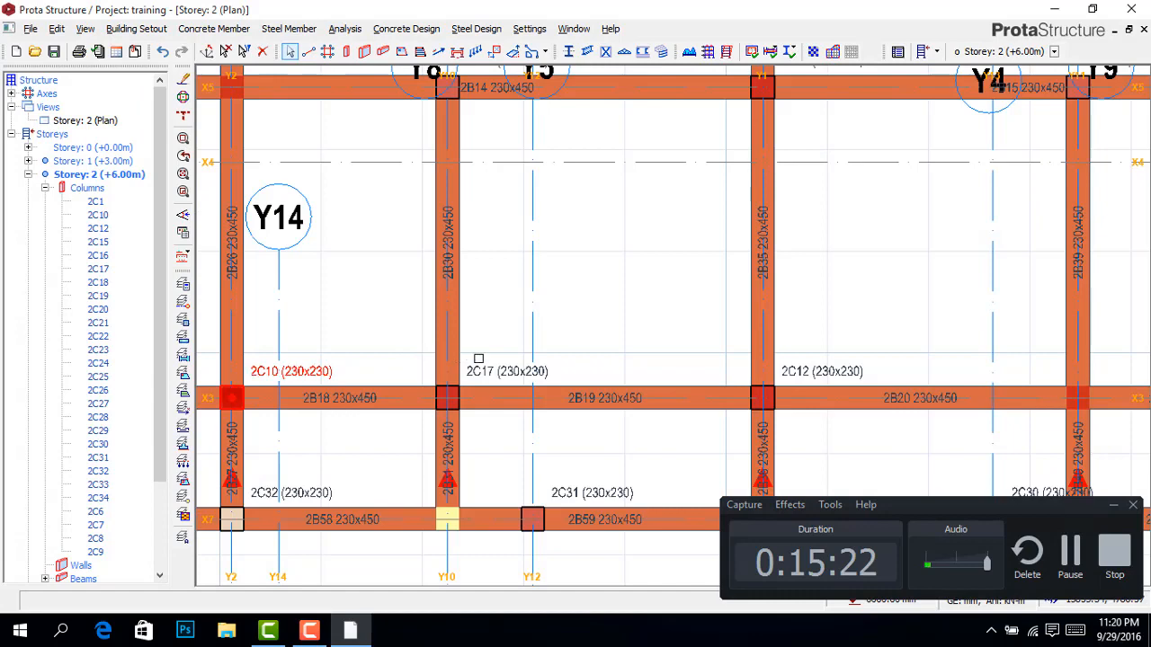
{"action": "key", "text": "Delete"}
{"action": "key", "text": "Delete"}
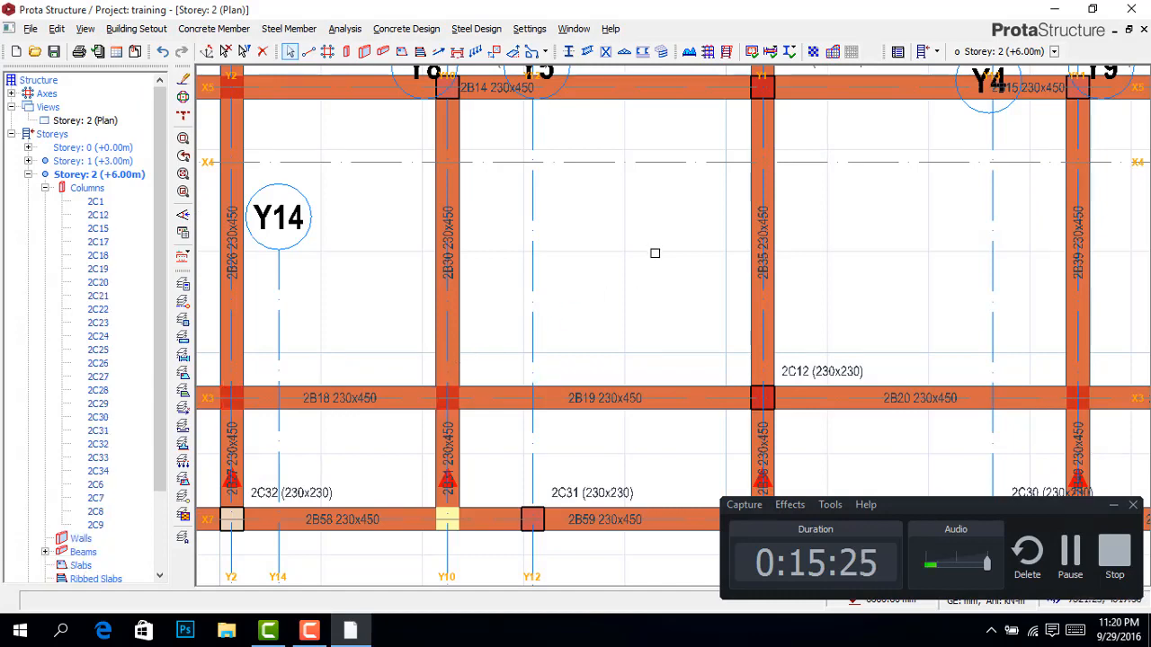
Step: Check the beams and remaining columns along axes X3 and X7 on the Storey 2 plan
{"action": "scroll", "coordinate": [661, 316], "scroll_direction": "down", "scroll_amount": 3}
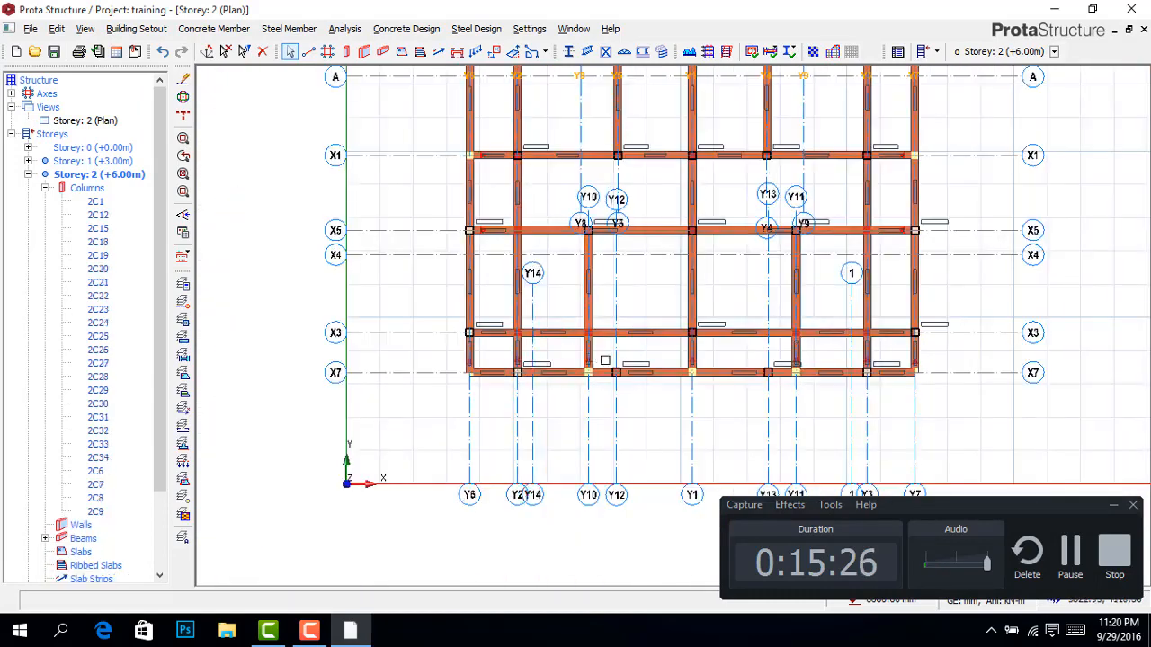
{"action": "scroll", "coordinate": [681, 376], "scroll_direction": "up", "scroll_amount": 5}
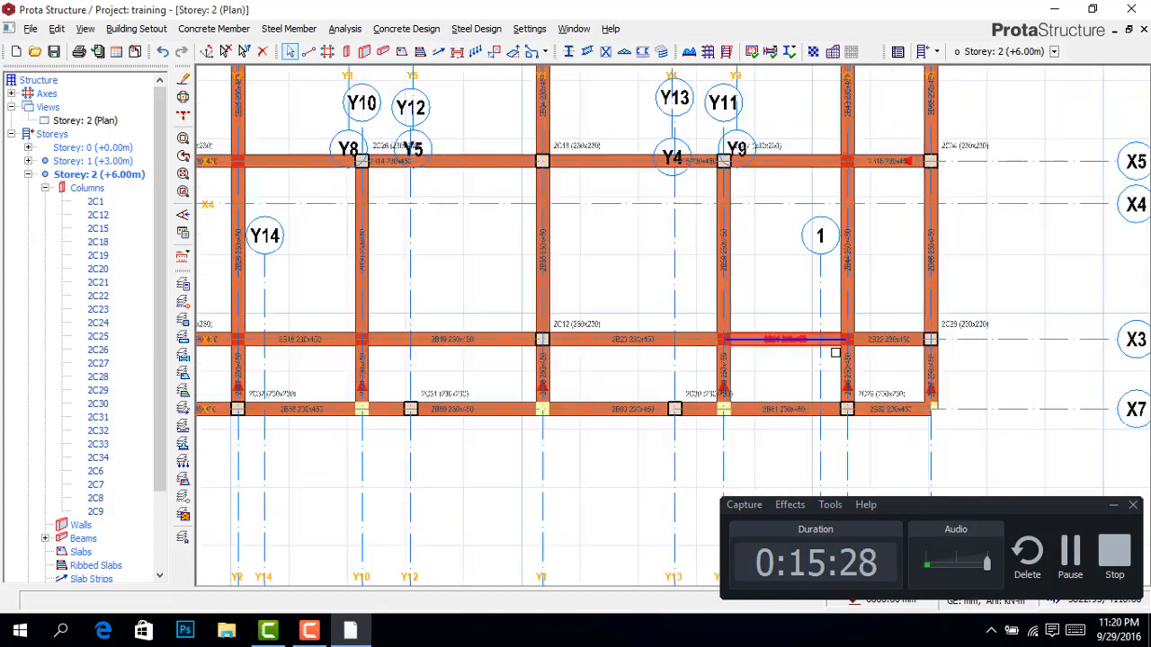
{"action": "scroll", "coordinate": [799, 341], "scroll_direction": "up", "scroll_amount": 1}
{"action": "scroll", "coordinate": [758, 365], "scroll_direction": "down", "scroll_amount": 3}
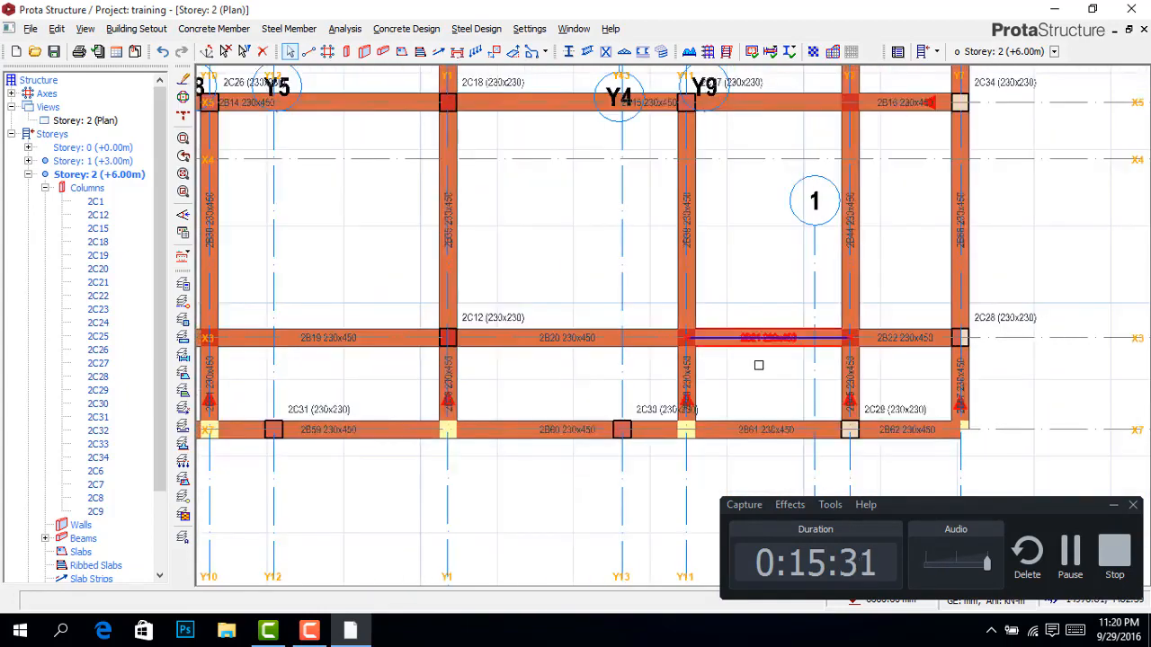
{"action": "scroll", "coordinate": [732, 347], "scroll_direction": "up", "scroll_amount": 1}
{"action": "scroll", "coordinate": [733, 354], "scroll_direction": "down", "scroll_amount": 2}
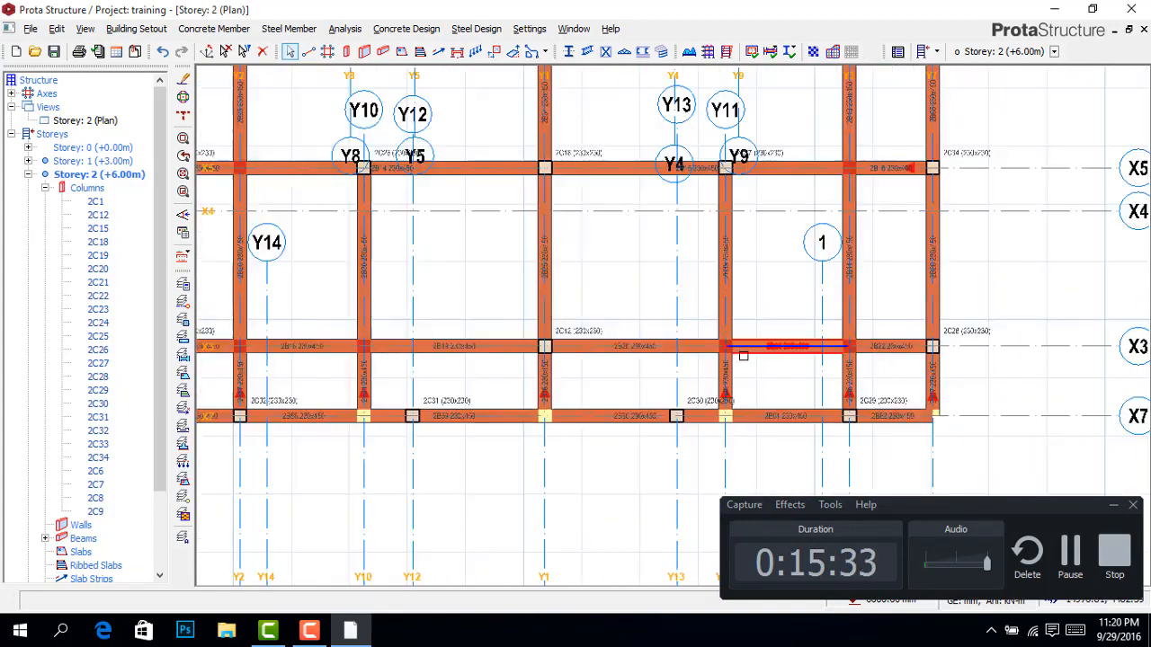
{"action": "scroll", "coordinate": [732, 354], "scroll_direction": "down", "scroll_amount": 4}
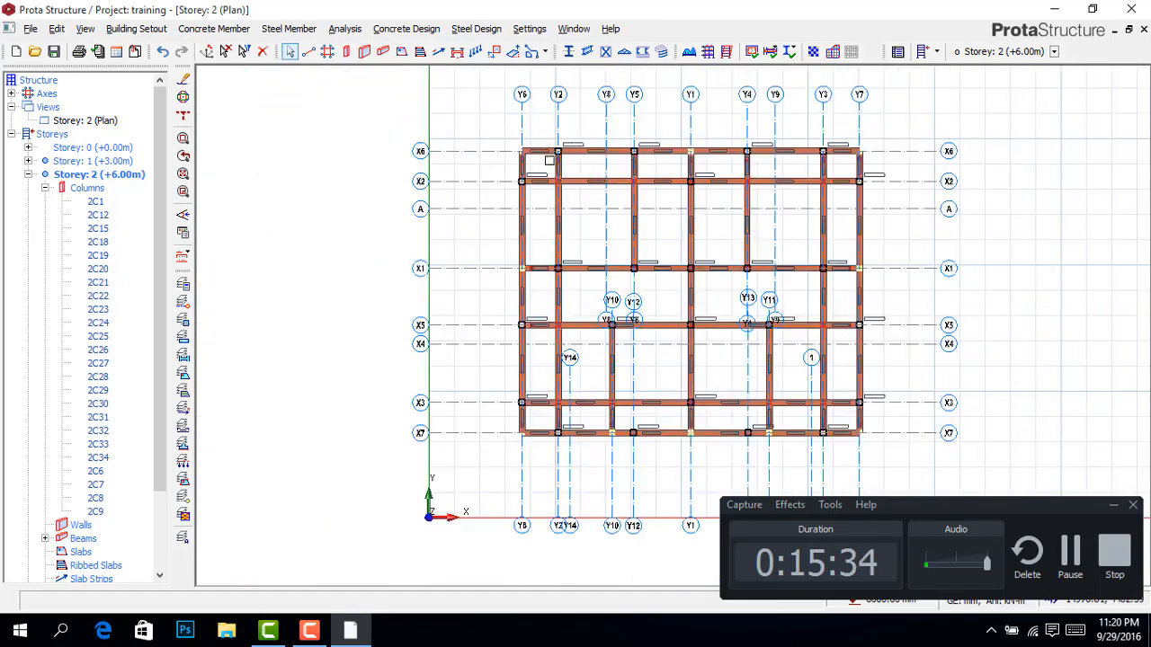
Step: Delete beams 2B1, 2B2 and 2B3 along axis X2 between axes Y6 and Y1
{"action": "scroll", "coordinate": [549, 160], "scroll_direction": "up", "scroll_amount": 5}
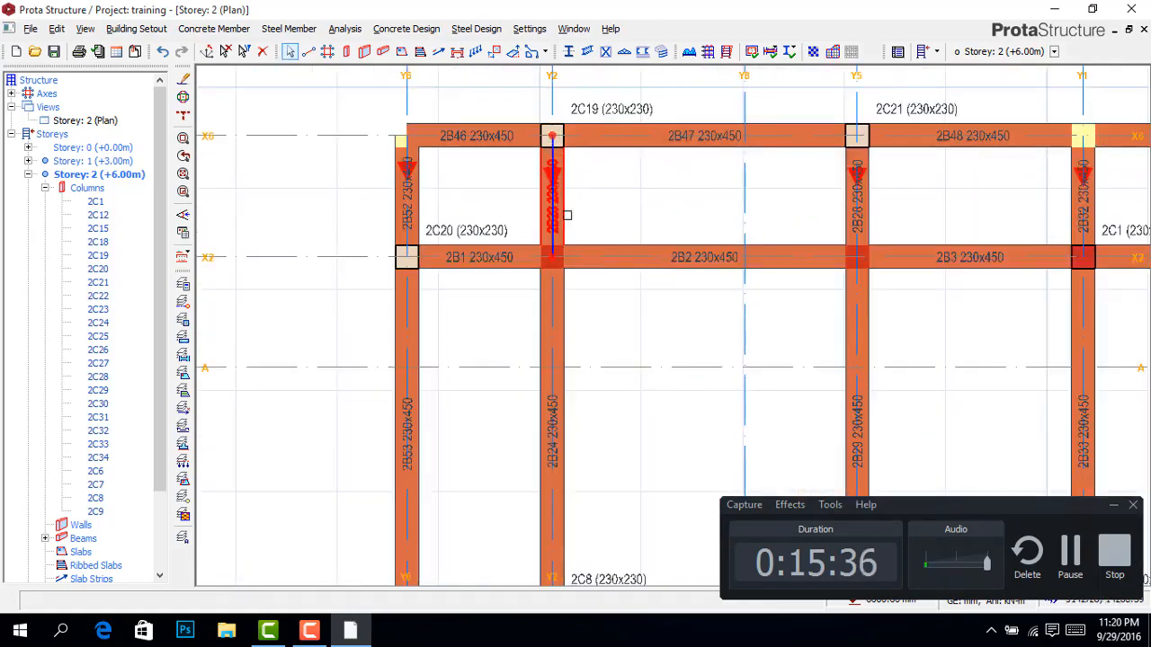
{"action": "left_click", "coordinate": [493, 270]}
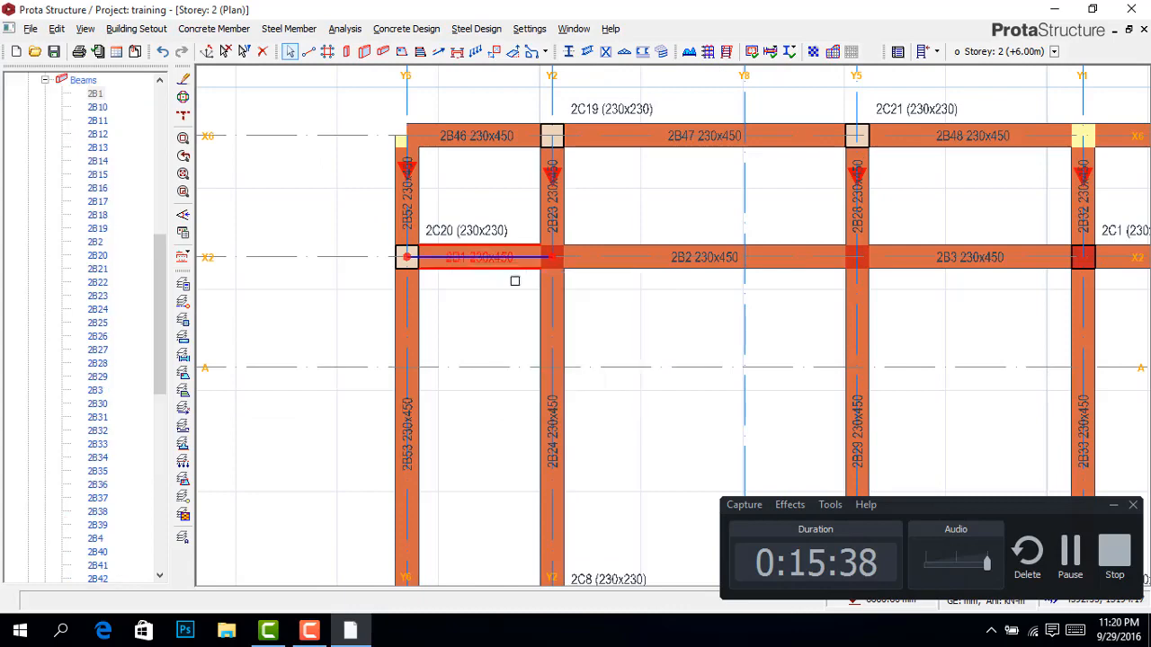
{"action": "key", "text": "Delete"}
{"action": "left_click", "coordinate": [608, 269]}
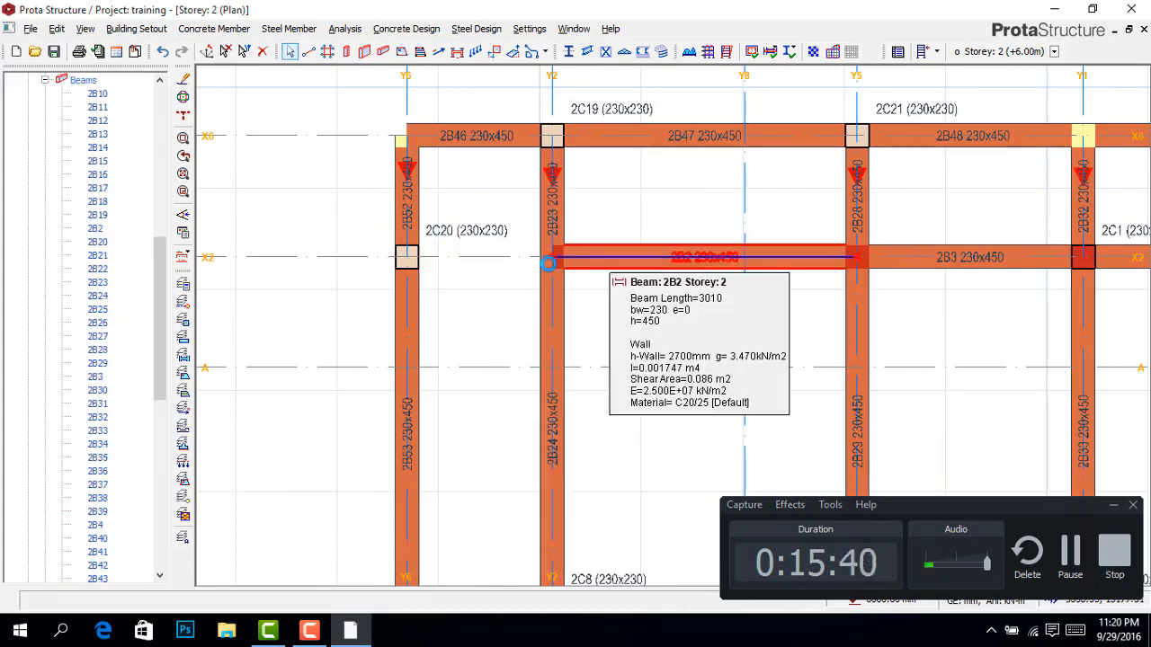
{"action": "key", "text": "Delete"}
{"action": "scroll", "coordinate": [431, 260], "scroll_direction": "down", "scroll_amount": 2}
{"action": "scroll", "coordinate": [814, 259], "scroll_direction": "up", "scroll_amount": 2}
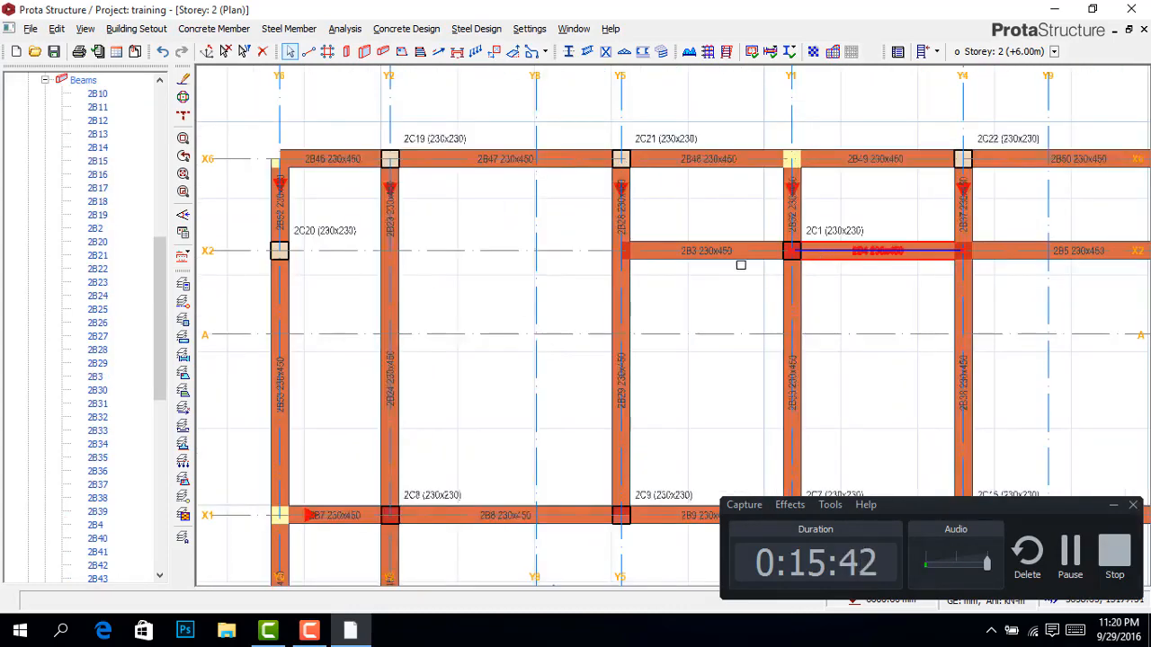
{"action": "left_click", "coordinate": [722, 261]}
{"action": "key", "text": "Delete"}
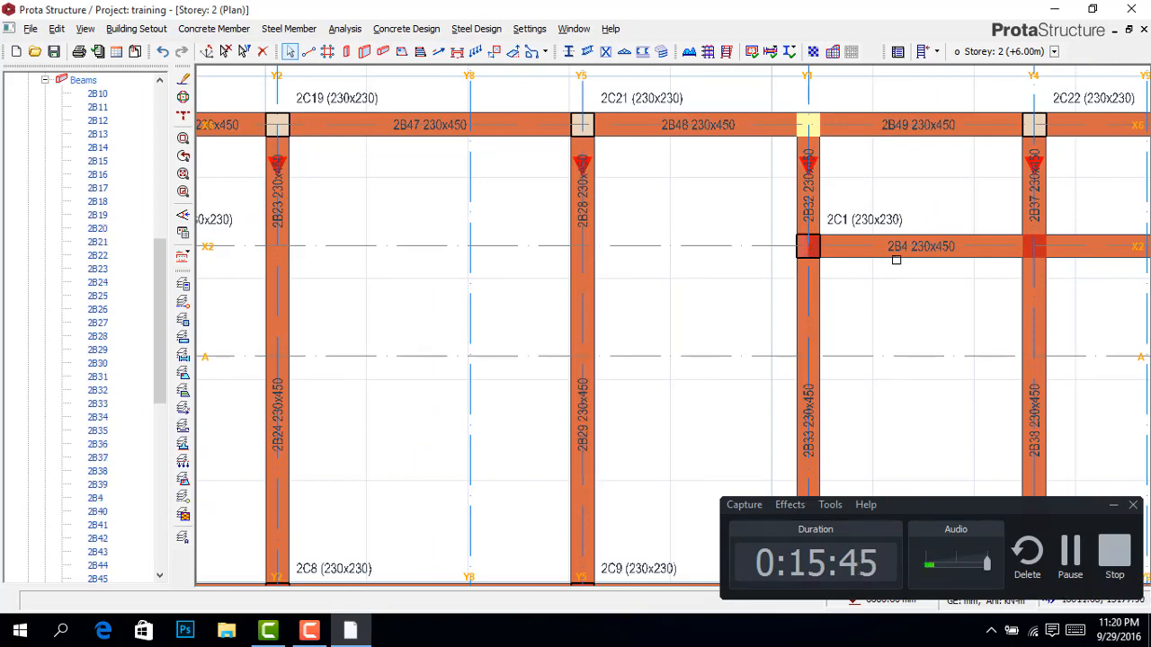
Step: Delete the remaining beams along axis X2 between axes Y1 and Y7, including 2B4 and 2B5
{"action": "left_click", "coordinate": [896, 260]}
{"action": "key", "text": "Delete"}
{"action": "scroll", "coordinate": [966, 308], "scroll_direction": "down", "scroll_amount": 1}
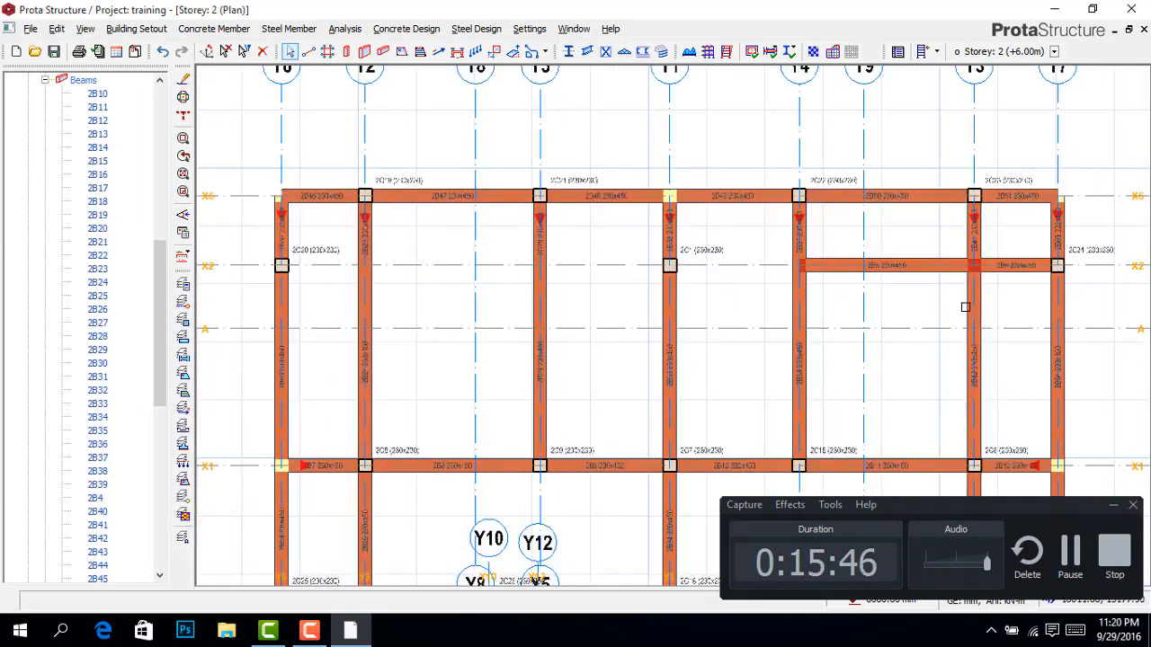
{"action": "scroll", "coordinate": [1019, 277], "scroll_direction": "down", "scroll_amount": 1}
{"action": "scroll", "coordinate": [1020, 277], "scroll_direction": "up", "scroll_amount": 1}
{"action": "scroll", "coordinate": [849, 282], "scroll_direction": "up", "scroll_amount": 1}
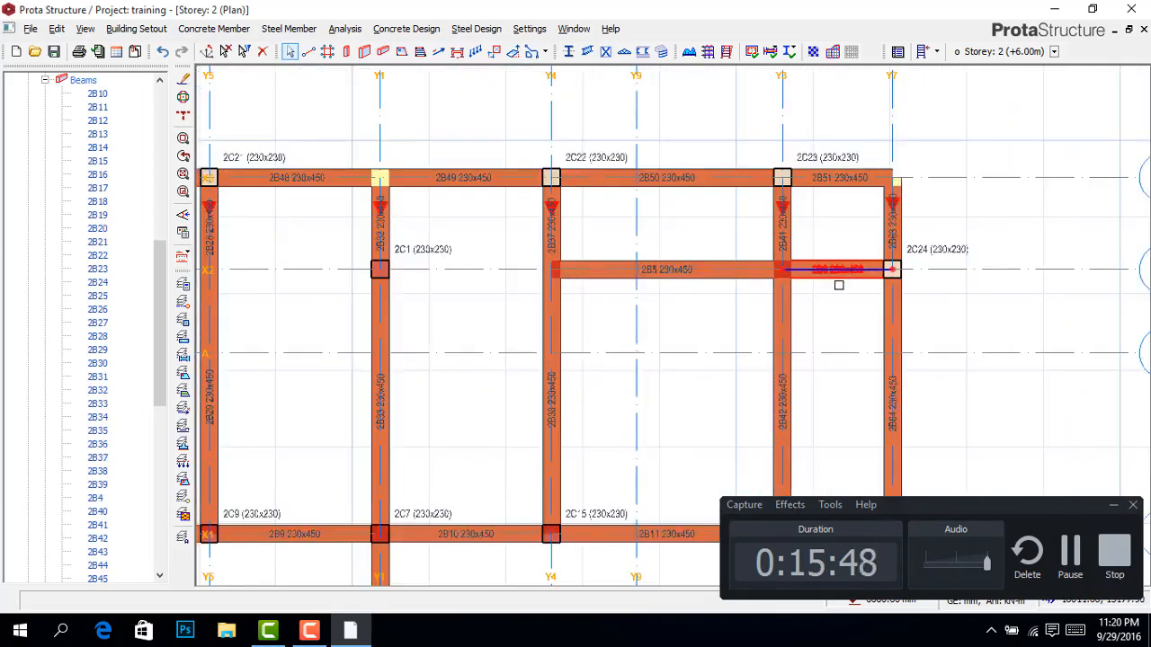
{"action": "left_click", "coordinate": [838, 285]}
{"action": "key", "text": "Delete"}
{"action": "left_click", "coordinate": [667, 275]}
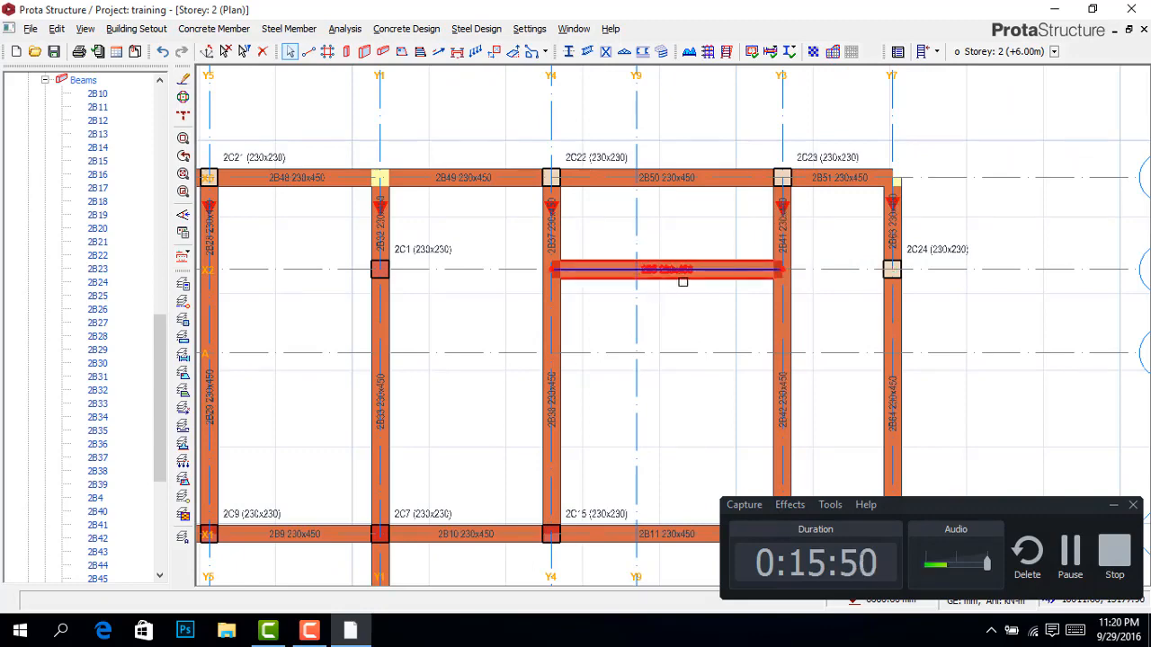
{"action": "key", "text": "Delete"}
{"action": "scroll", "coordinate": [707, 273], "scroll_direction": "down", "scroll_amount": 2}
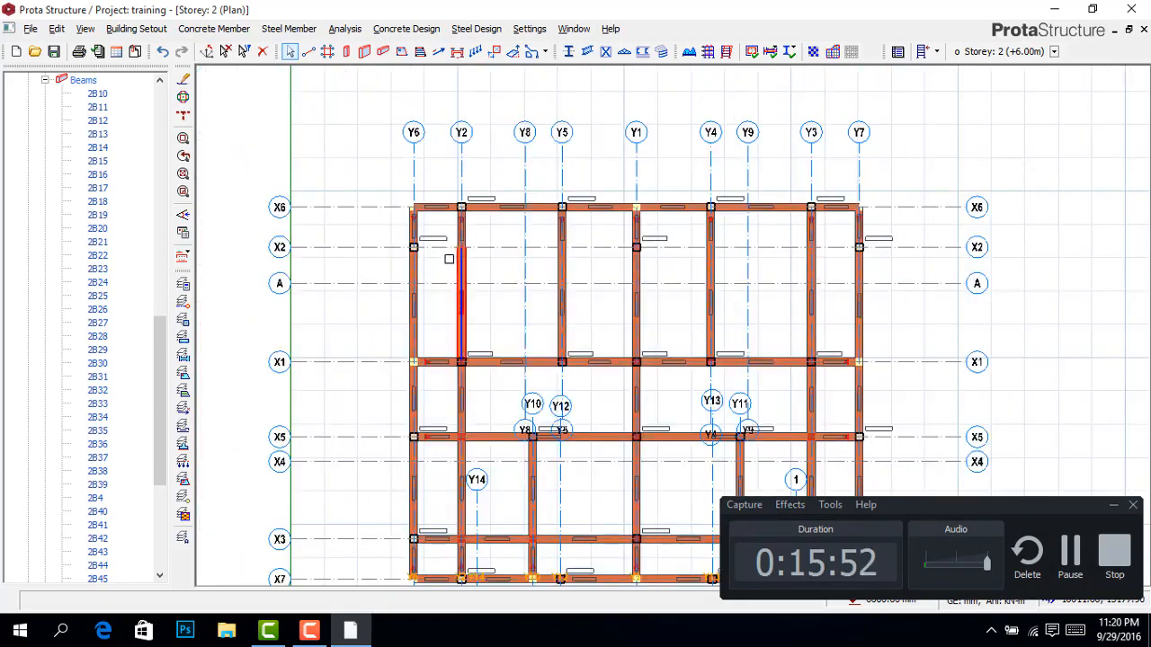
{"action": "scroll", "coordinate": [467, 243], "scroll_direction": "up", "scroll_amount": 3}
{"action": "scroll", "coordinate": [501, 203], "scroll_direction": "up", "scroll_amount": 1}
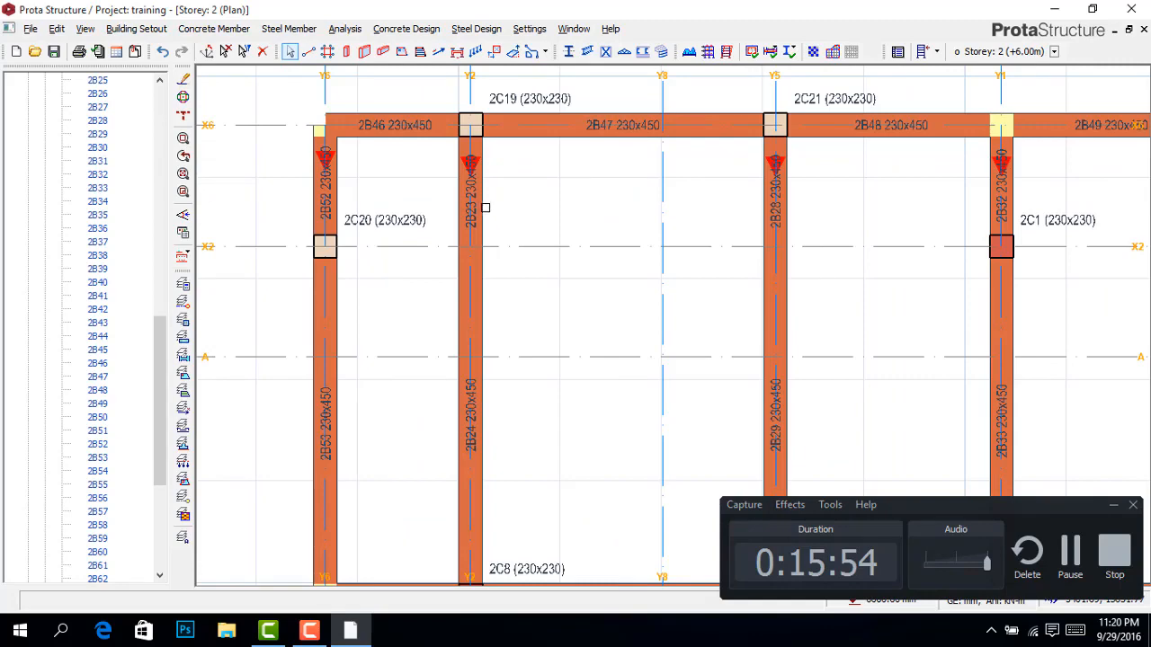
Step: Delete beams 2B23 and 2B24 along axis Y2 between axes X6 and X1
{"action": "scroll", "coordinate": [413, 196], "scroll_direction": "down", "scroll_amount": 1}
{"action": "scroll", "coordinate": [449, 166], "scroll_direction": "up", "scroll_amount": 1}
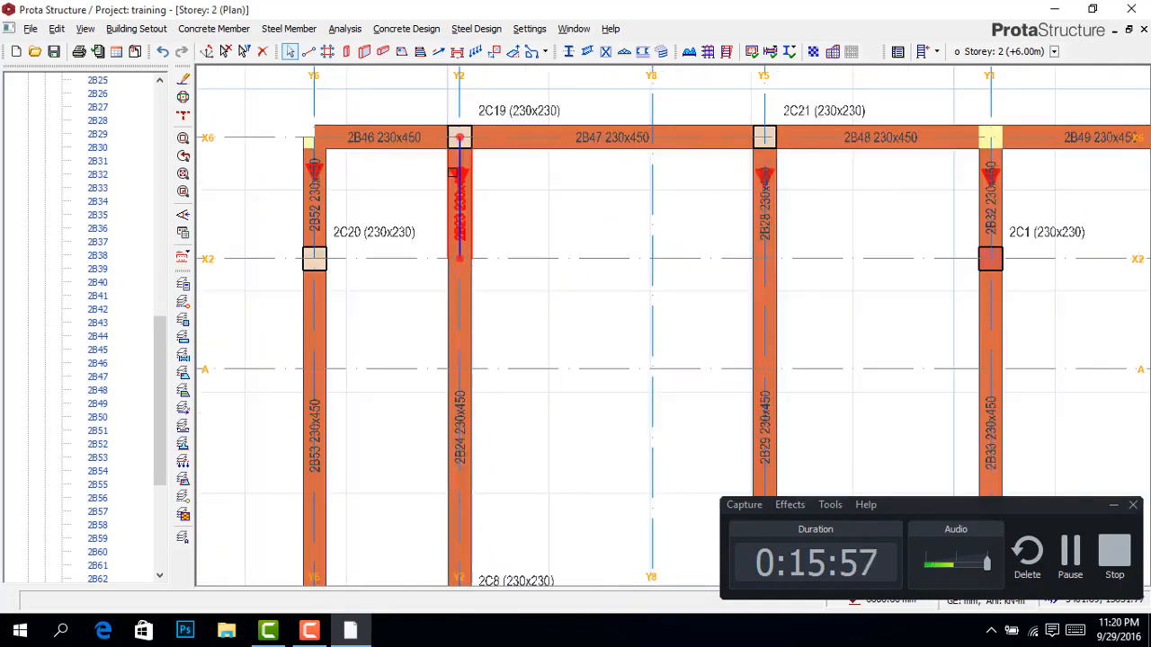
{"action": "scroll", "coordinate": [462, 144], "scroll_direction": "down", "scroll_amount": 2}
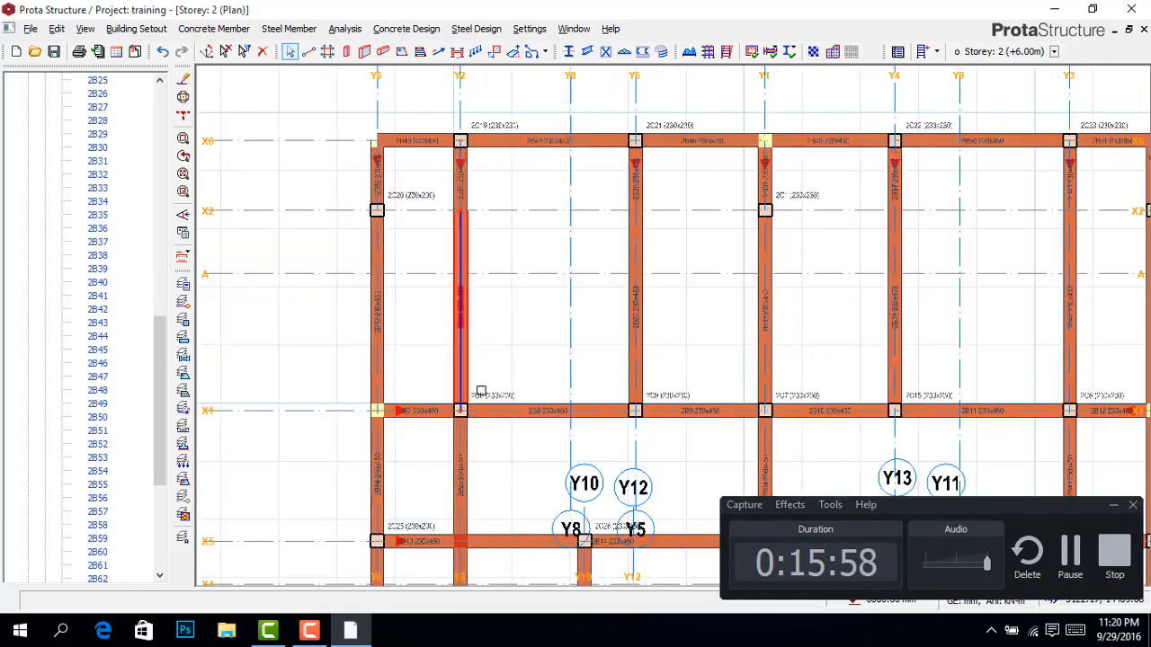
{"action": "scroll", "coordinate": [475, 395], "scroll_direction": "up", "scroll_amount": 1}
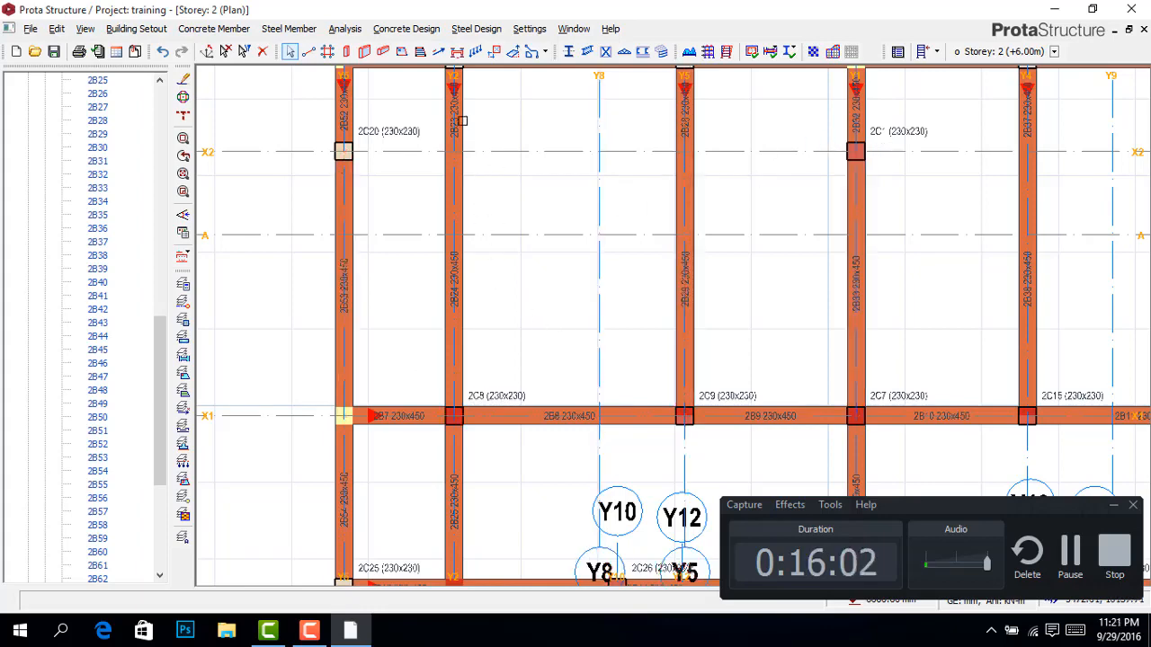
{"action": "scroll", "coordinate": [462, 124], "scroll_direction": "up", "scroll_amount": 2}
{"action": "scroll", "coordinate": [460, 295], "scroll_direction": "down", "scroll_amount": 2}
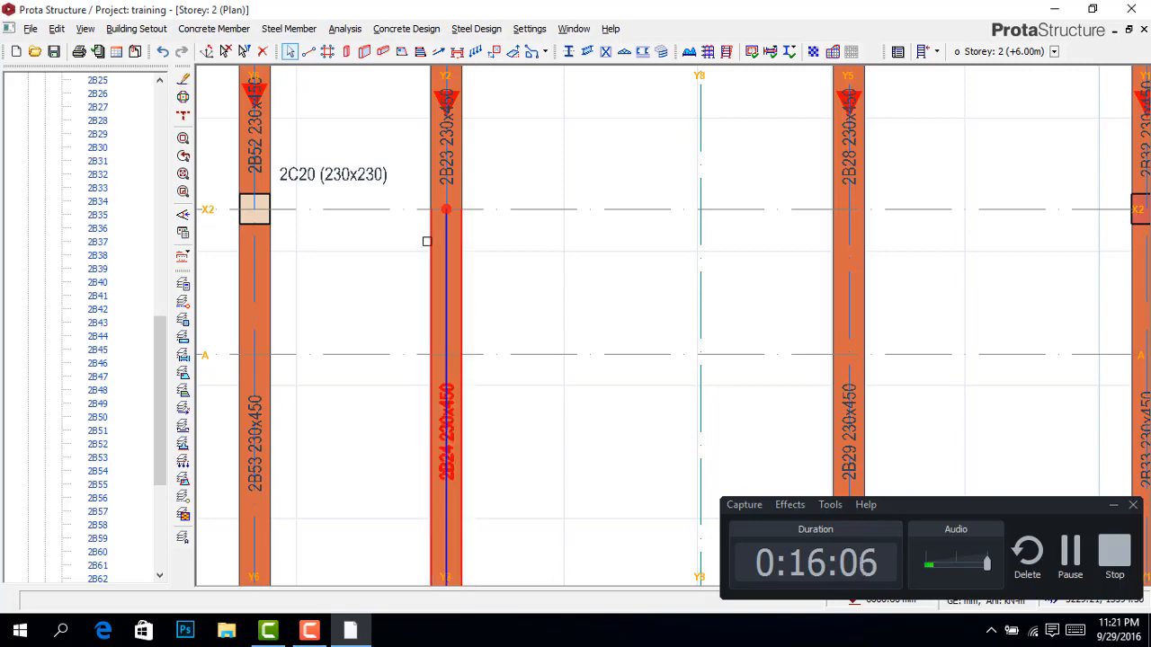
{"action": "scroll", "coordinate": [443, 197], "scroll_direction": "down", "scroll_amount": 2}
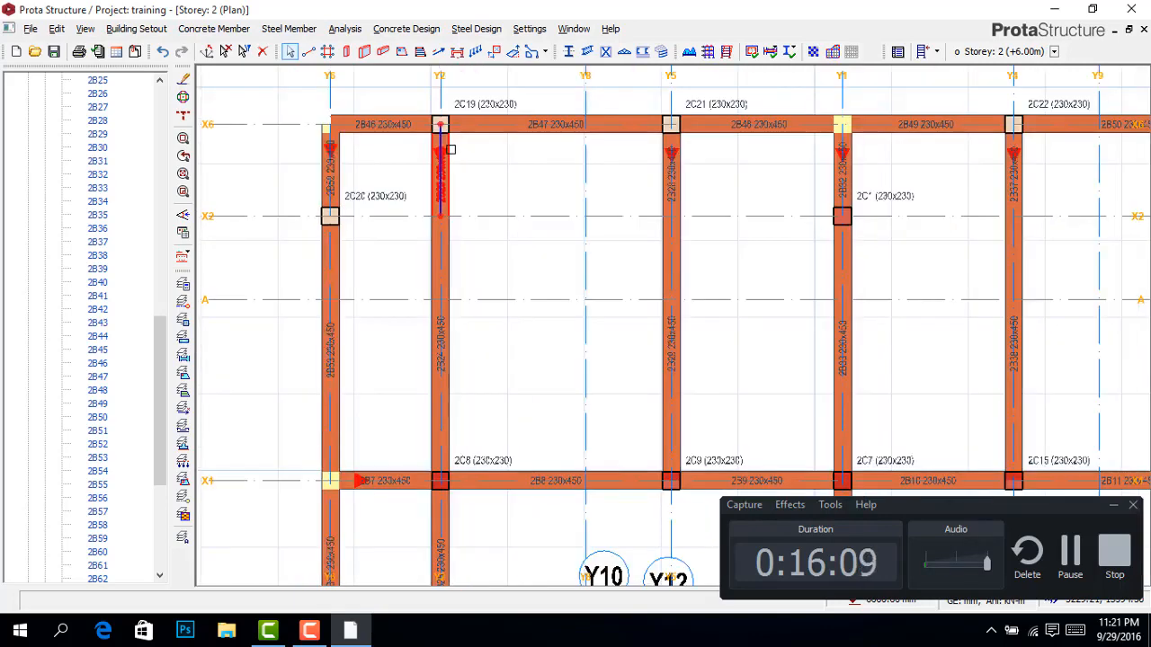
{"action": "scroll", "coordinate": [454, 154], "scroll_direction": "up", "scroll_amount": 1}
{"action": "mouse_move", "coordinate": [451, 154]}
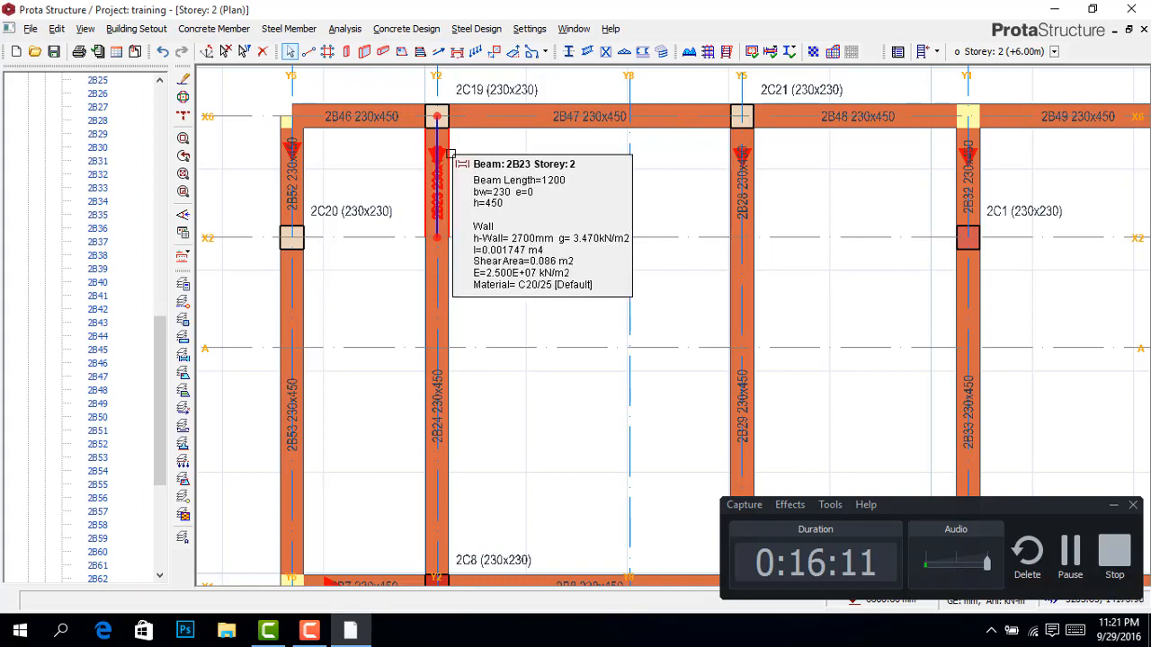
{"action": "left_click", "coordinate": [452, 155]}
{"action": "key", "text": "Delete"}
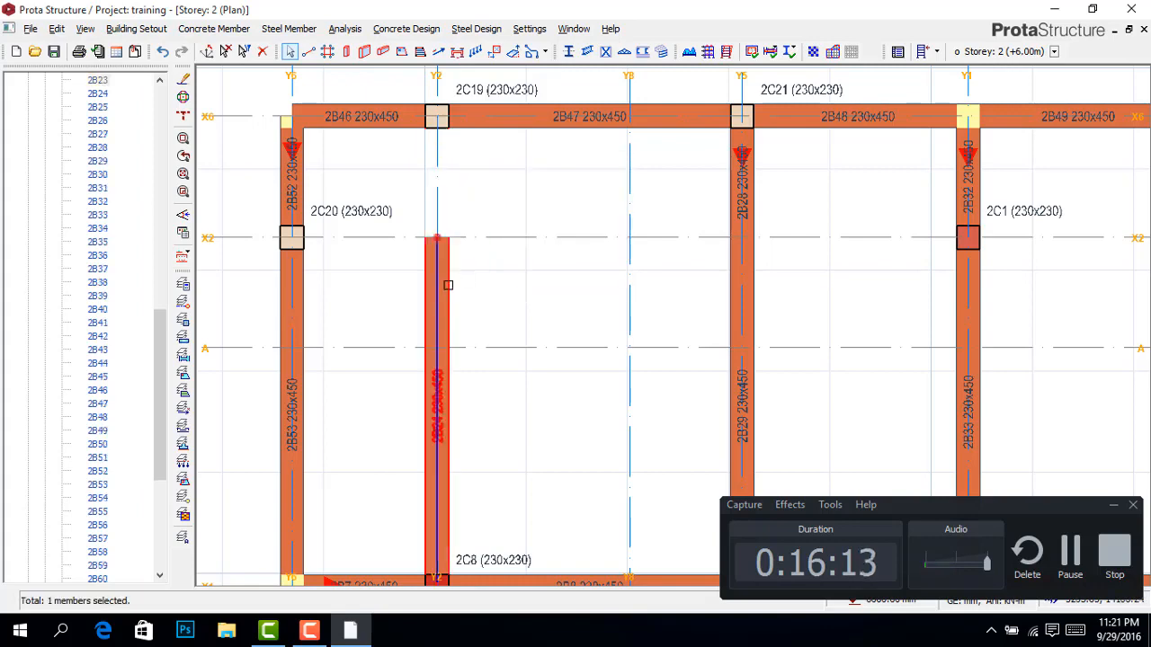
{"action": "scroll", "coordinate": [733, 217], "scroll_direction": "down", "scroll_amount": 1}
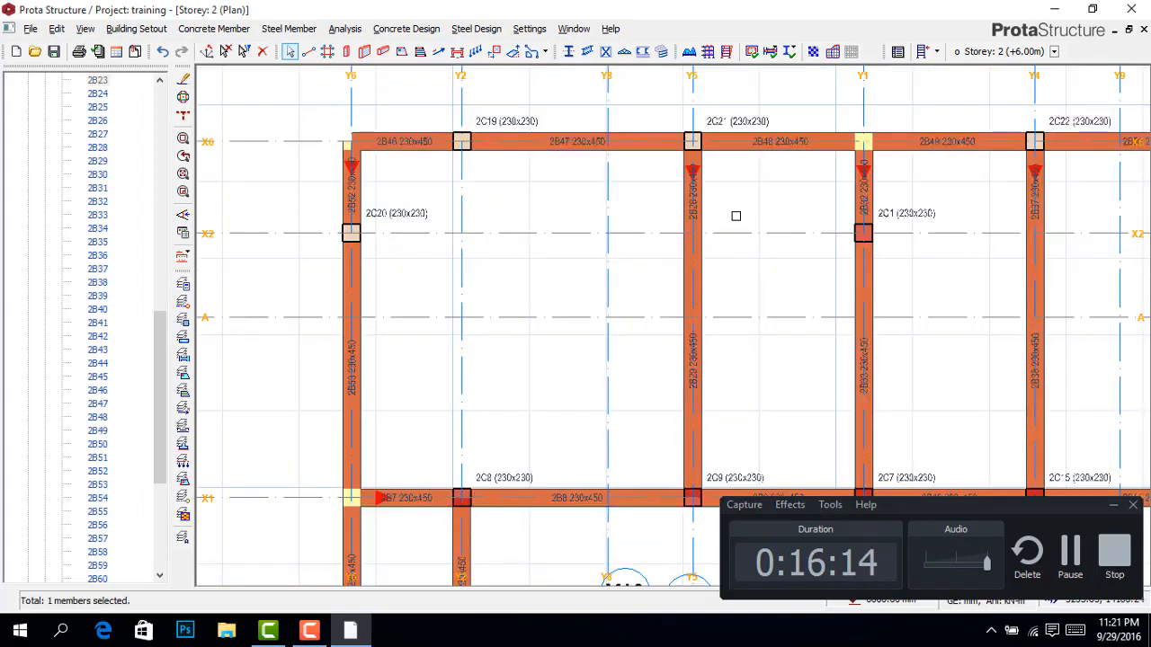
Step: Delete beams 2B28 and 2B29 along axis Y5 between axes X6 and X1
{"action": "scroll", "coordinate": [689, 211], "scroll_direction": "up", "scroll_amount": 1}
{"action": "key", "text": "Delete"}
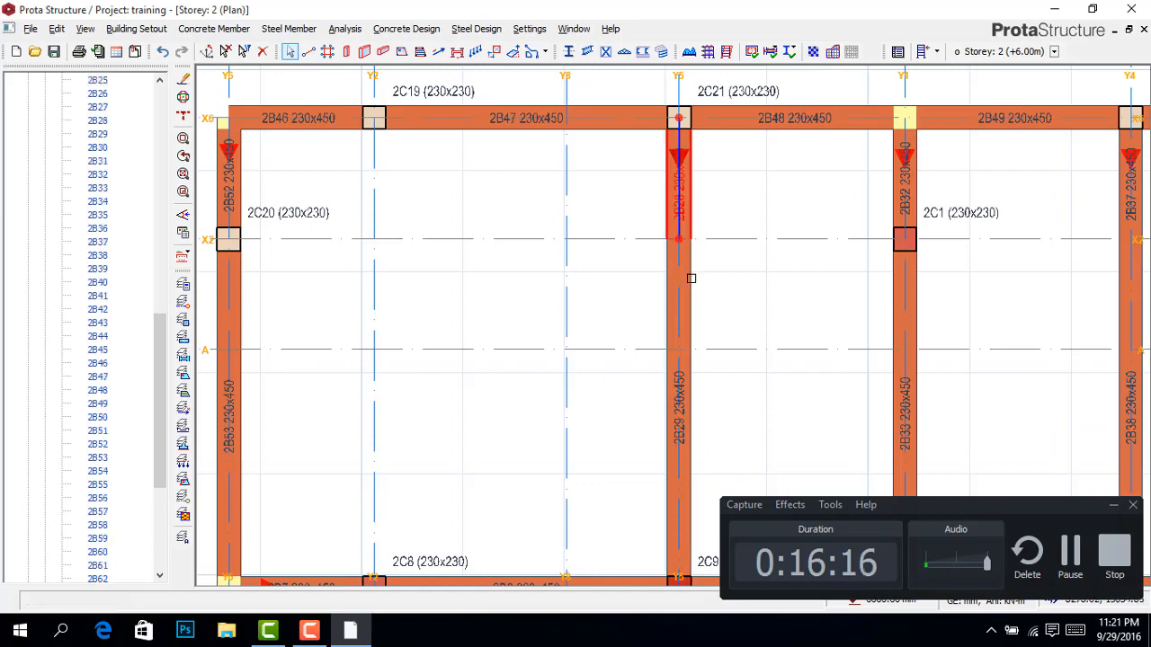
{"action": "scroll", "coordinate": [428, 253], "scroll_direction": "down", "scroll_amount": 2}
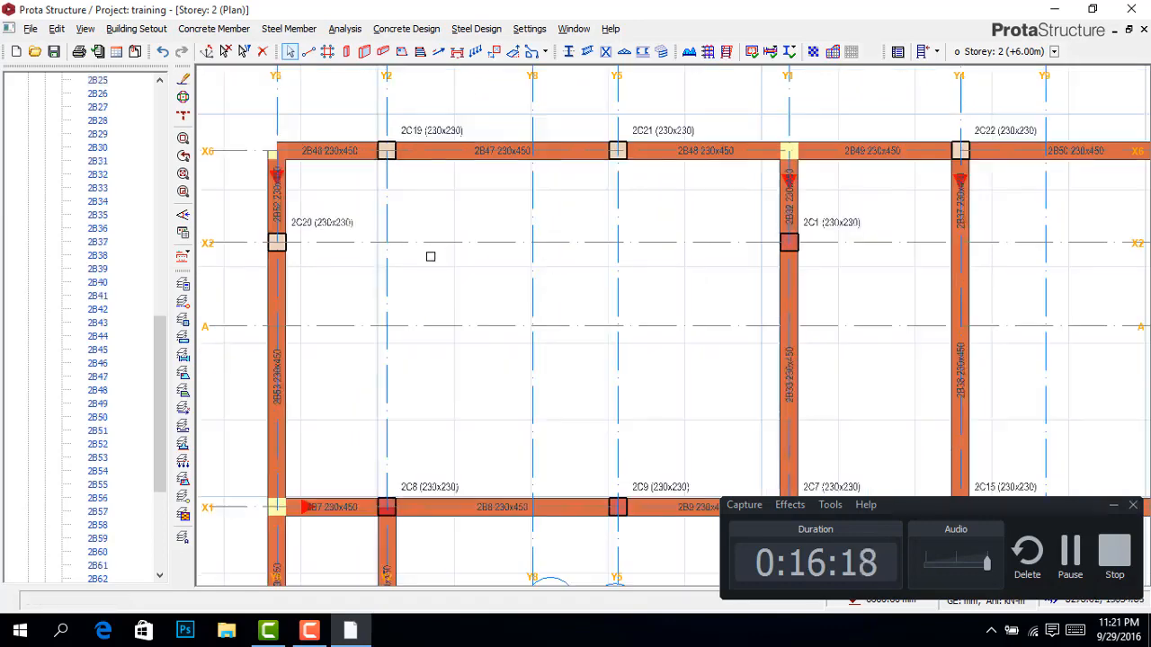
Step: Delete beams 2B37 and 2B38 along axis Y4 and beams 2B41 and 2B42 along axis Y3
{"action": "scroll", "coordinate": [783, 222], "scroll_direction": "up", "scroll_amount": 2}
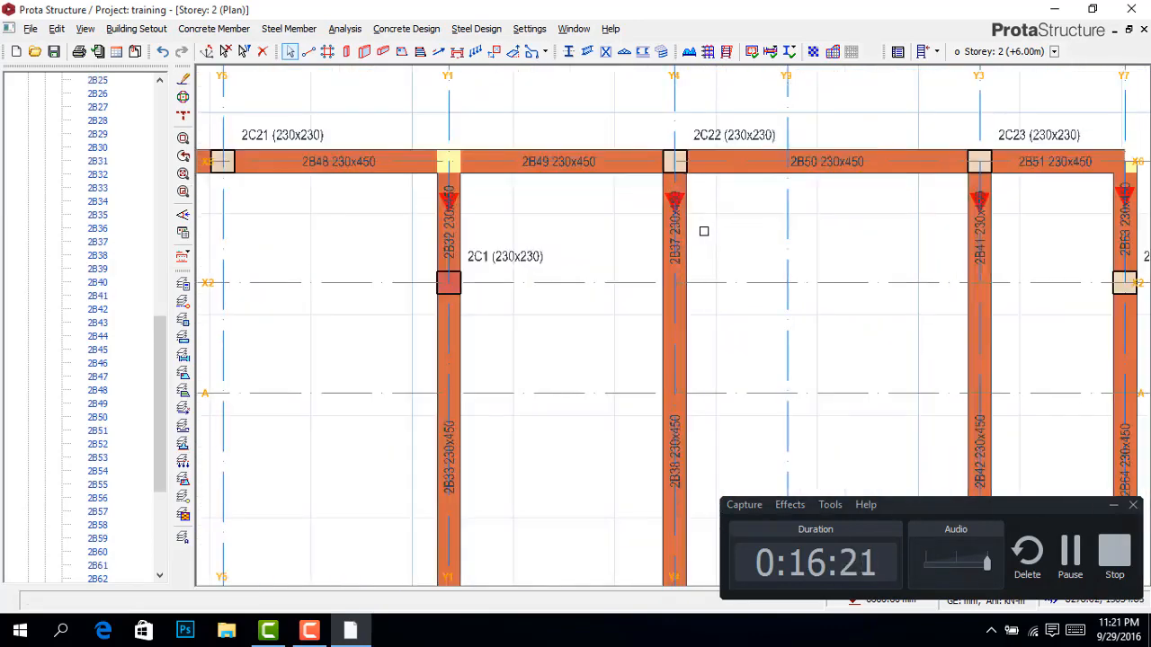
{"action": "left_click", "coordinate": [694, 266]}
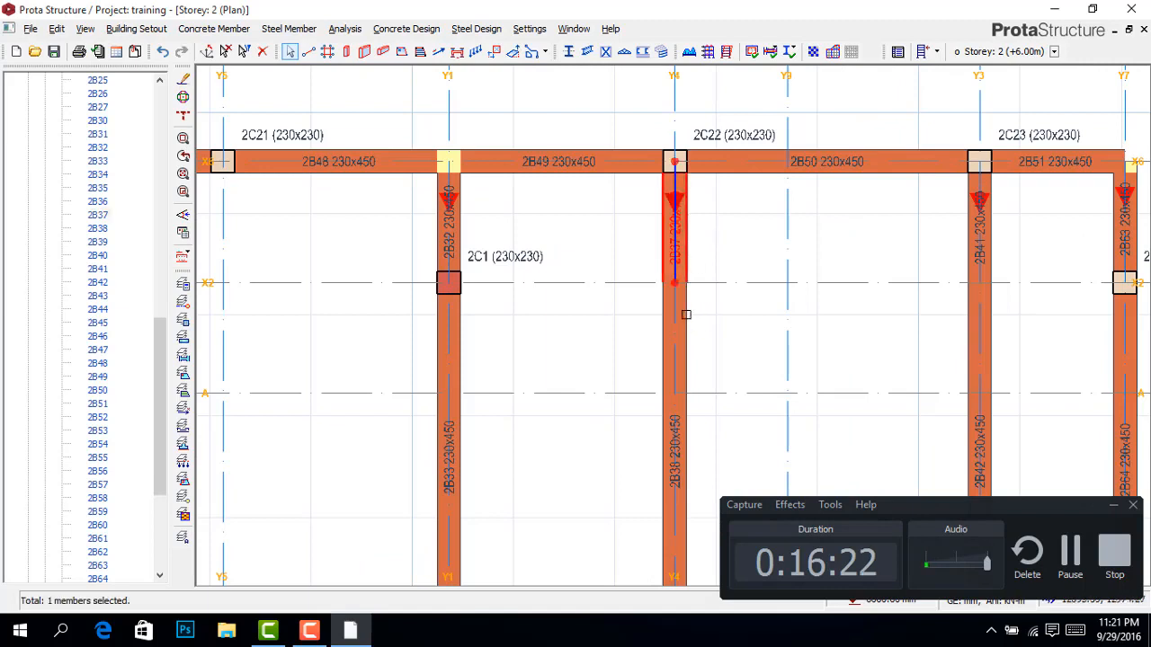
{"action": "key", "text": "Delete"}
{"action": "left_click", "coordinate": [686, 314]}
{"action": "key", "text": "Delete"}
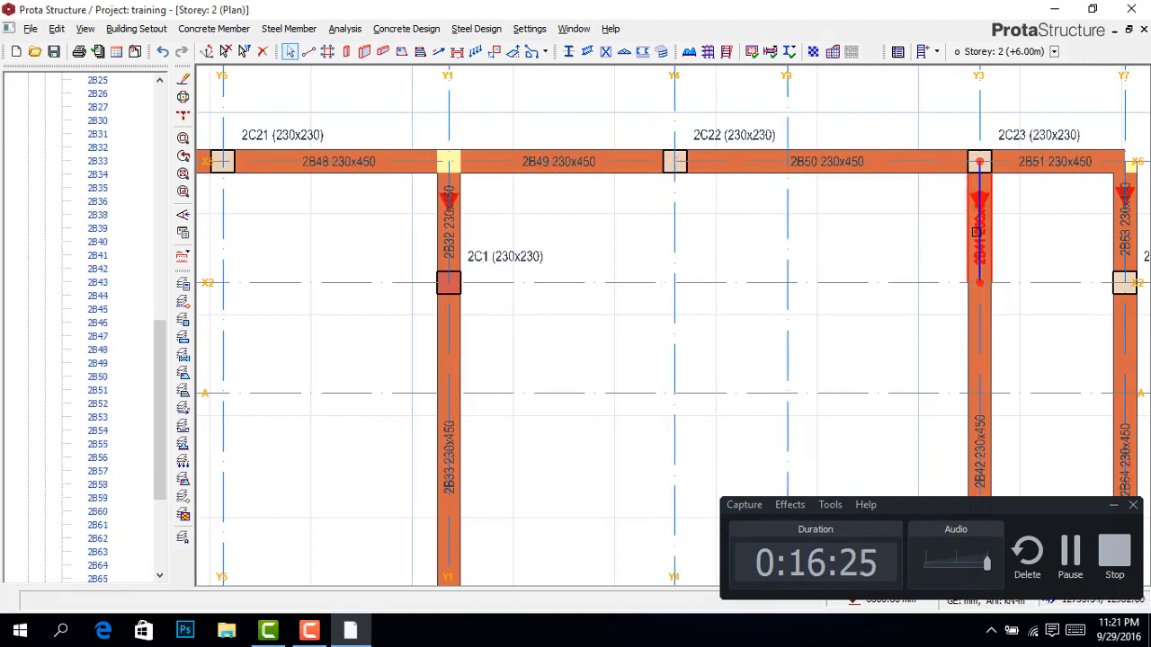
{"action": "left_click", "coordinate": [969, 232]}
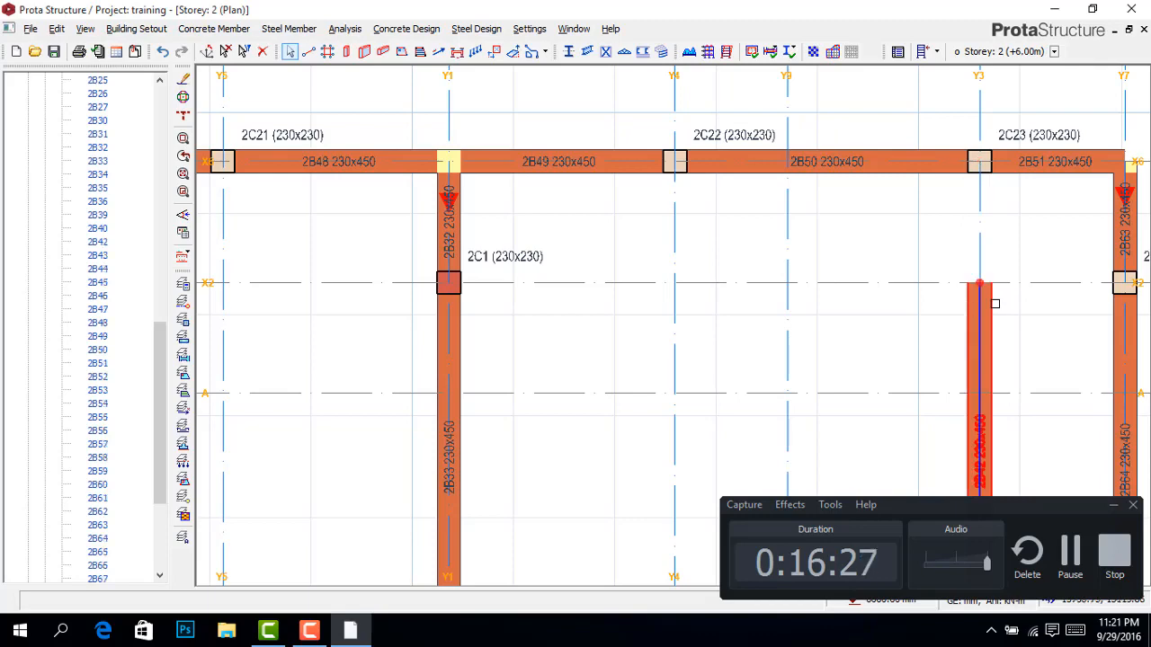
{"action": "key", "text": "Delete"}
Step: Insert a 230x450 mm beam along axis Y5 from column 2C9 on axis X1 to column 2C21 on axis X6
{"action": "scroll", "coordinate": [735, 239], "scroll_direction": "down", "scroll_amount": 1}
{"action": "scroll", "coordinate": [735, 239], "scroll_direction": "down", "scroll_amount": 2}
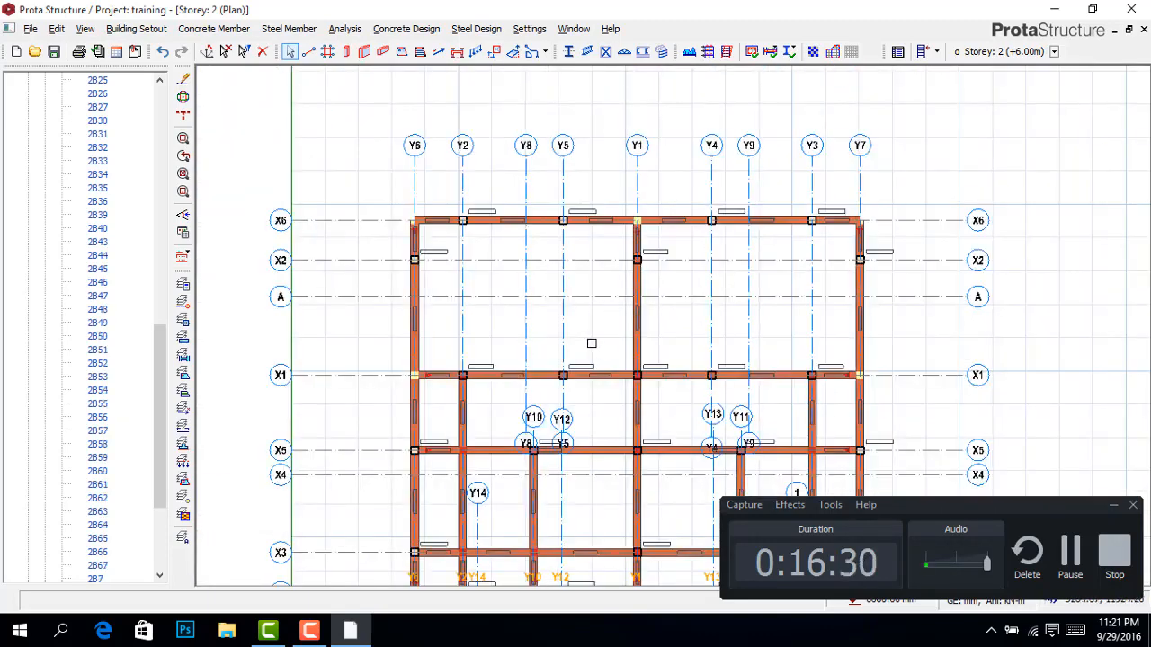
{"action": "scroll", "coordinate": [521, 377], "scroll_direction": "up", "scroll_amount": 3}
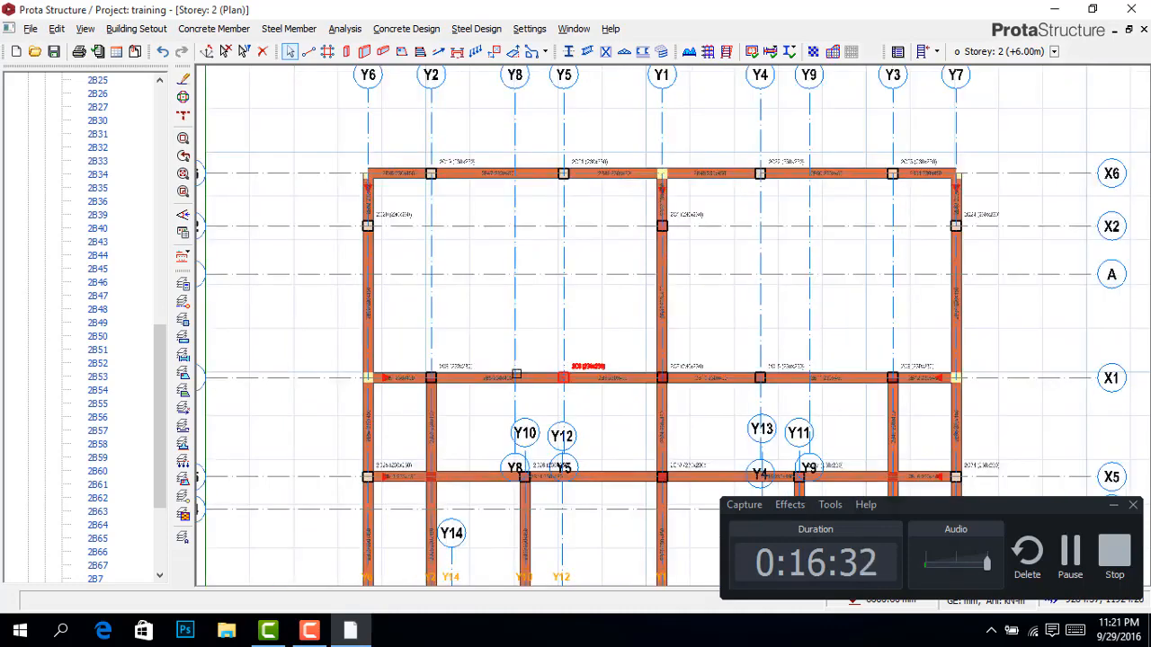
{"action": "scroll", "coordinate": [527, 368], "scroll_direction": "down", "scroll_amount": 2}
{"action": "scroll", "coordinate": [416, 525], "scroll_direction": "up", "scroll_amount": 4}
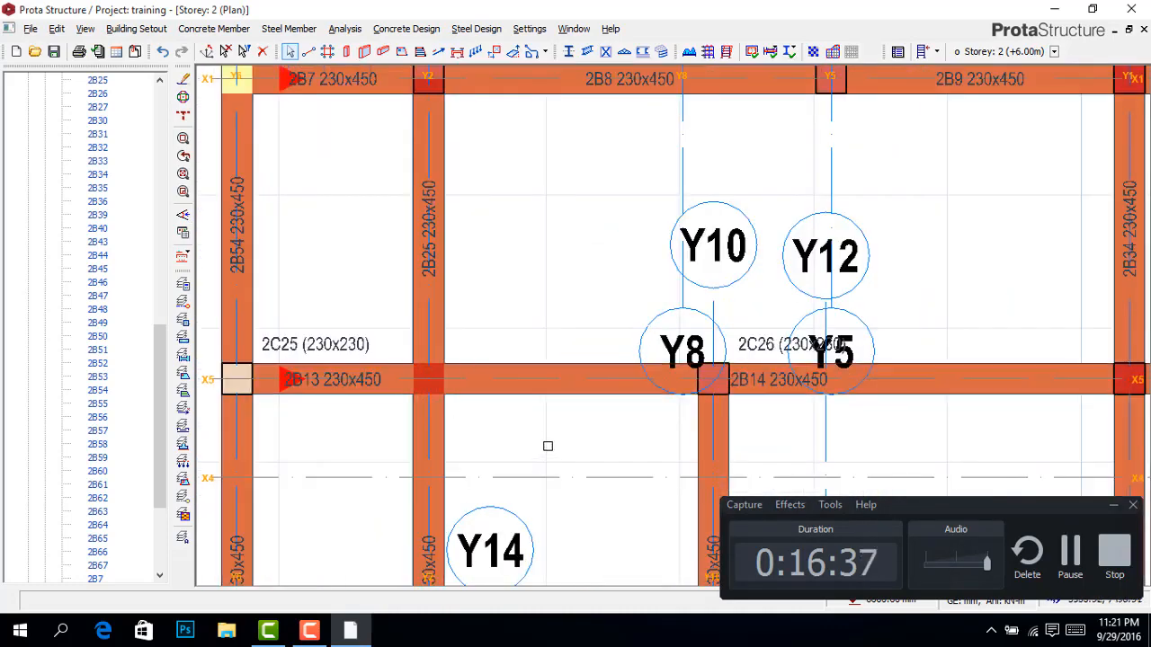
{"action": "scroll", "coordinate": [542, 441], "scroll_direction": "down", "scroll_amount": 5}
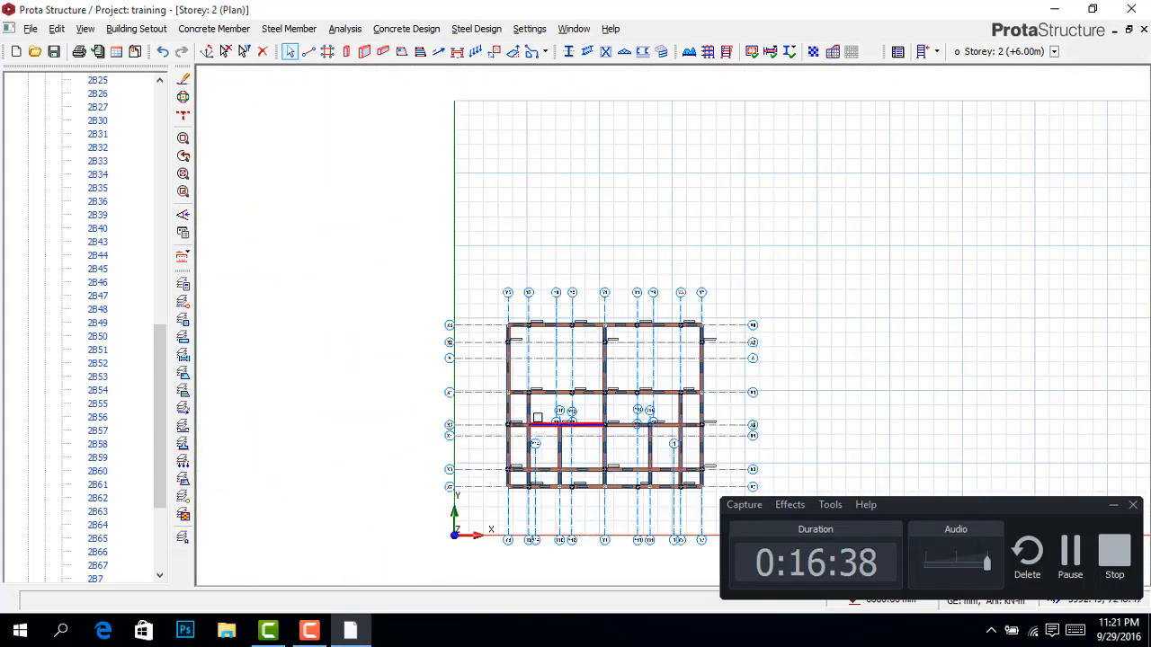
{"action": "scroll", "coordinate": [536, 418], "scroll_direction": "up", "scroll_amount": 2}
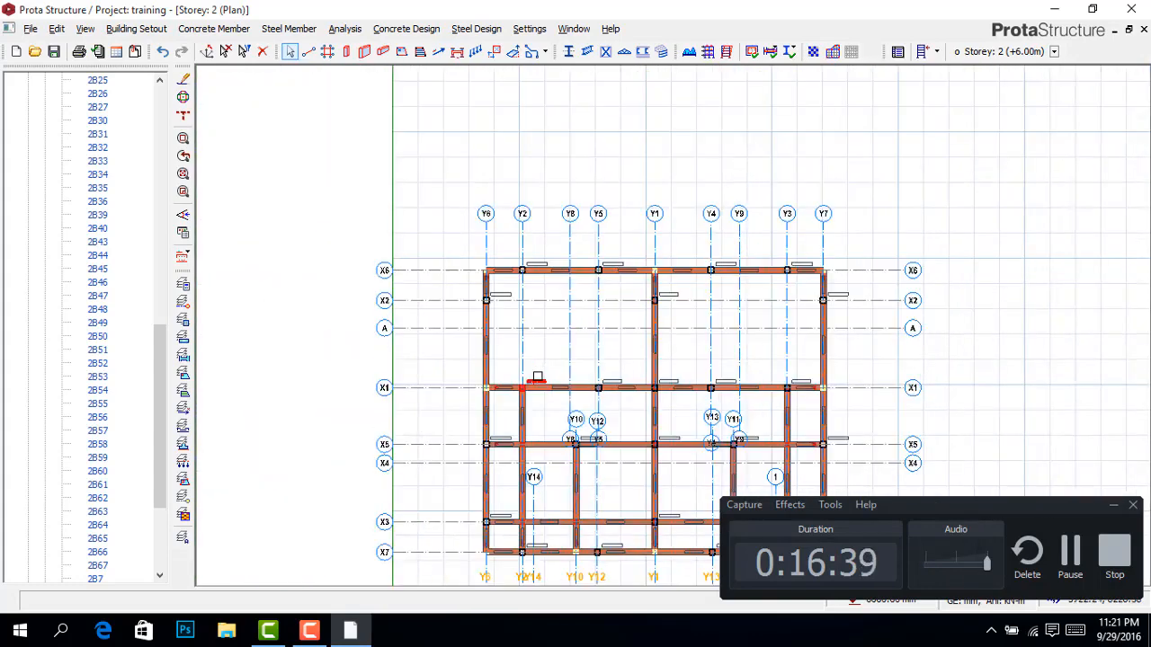
{"action": "left_click", "coordinate": [382, 51]}
{"action": "scroll", "coordinate": [596, 388], "scroll_direction": "up", "scroll_amount": 1}
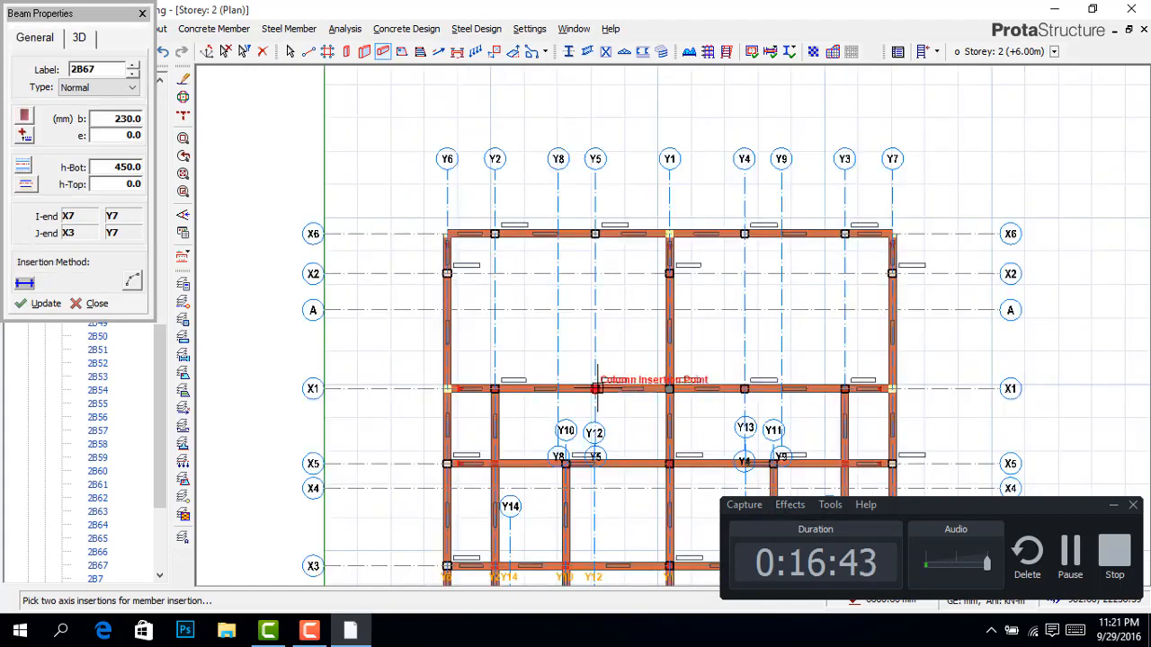
{"action": "scroll", "coordinate": [596, 388], "scroll_direction": "up", "scroll_amount": 2}
{"action": "left_click", "coordinate": [596, 388]}
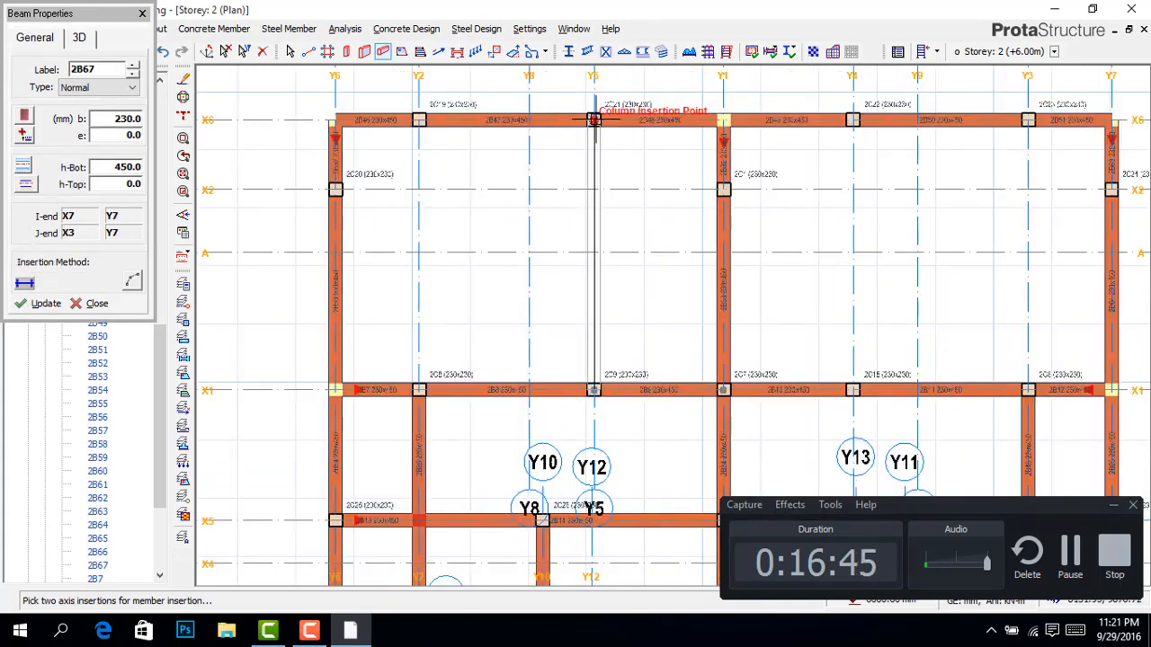
{"action": "left_click", "coordinate": [628, 169]}
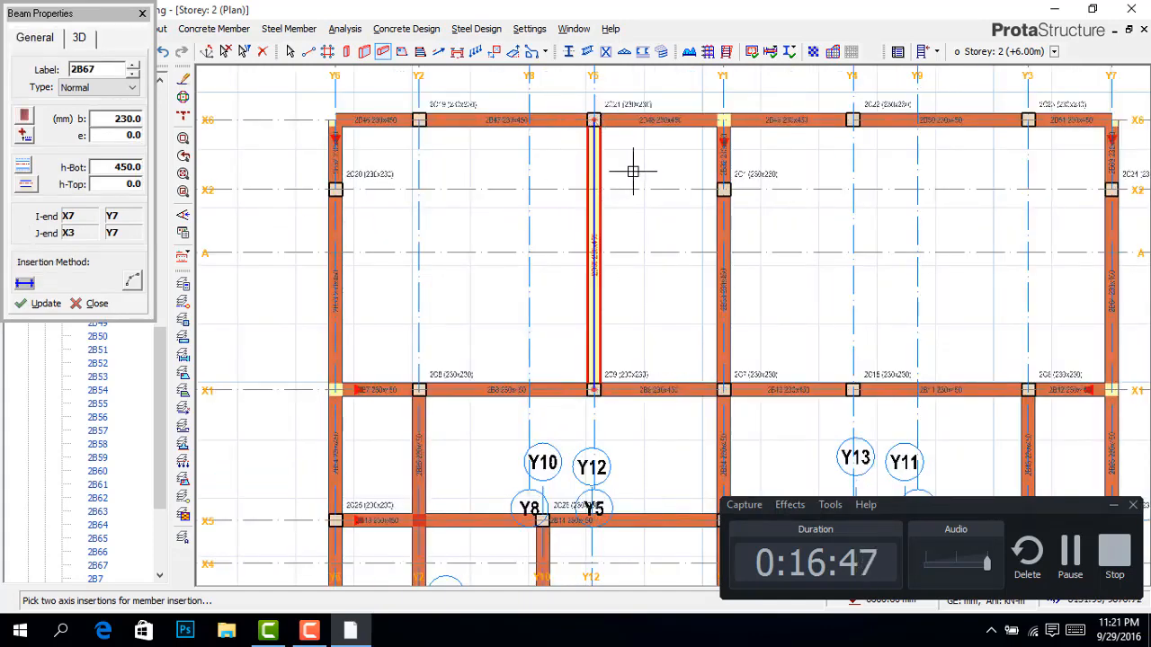
Step: Insert 230x450 mm beams along axes Y2, Y4 and Y3, each from axis X1 to axis X6
{"action": "left_click", "coordinate": [419, 390]}
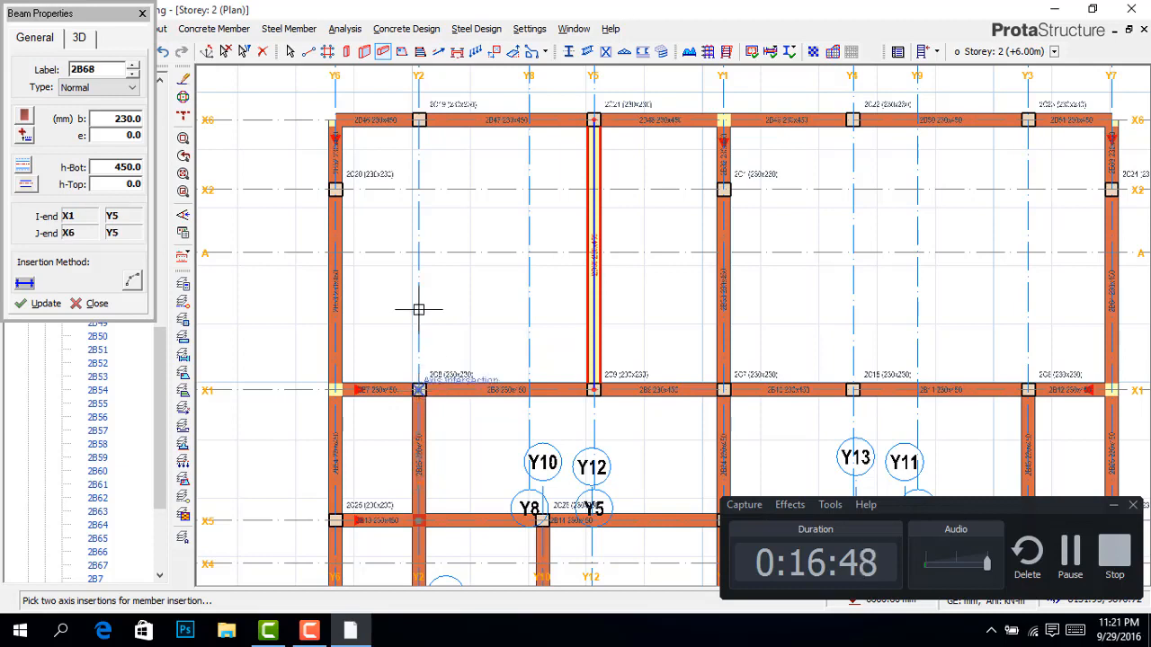
{"action": "left_click", "coordinate": [419, 120]}
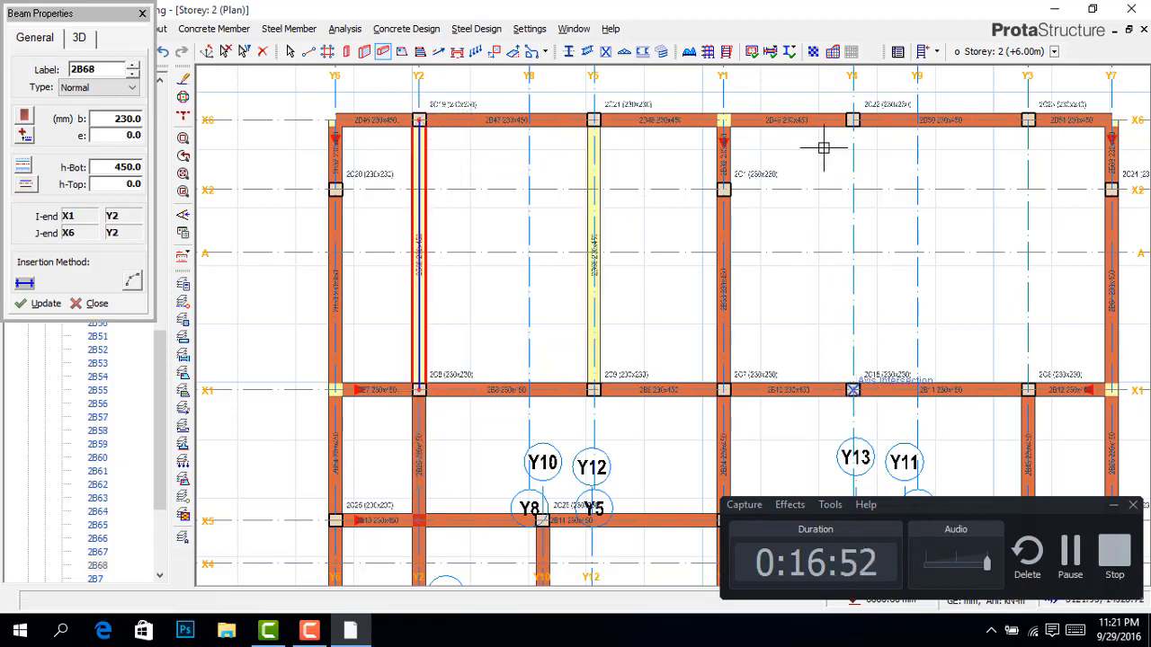
{"action": "left_click", "coordinate": [851, 119]}
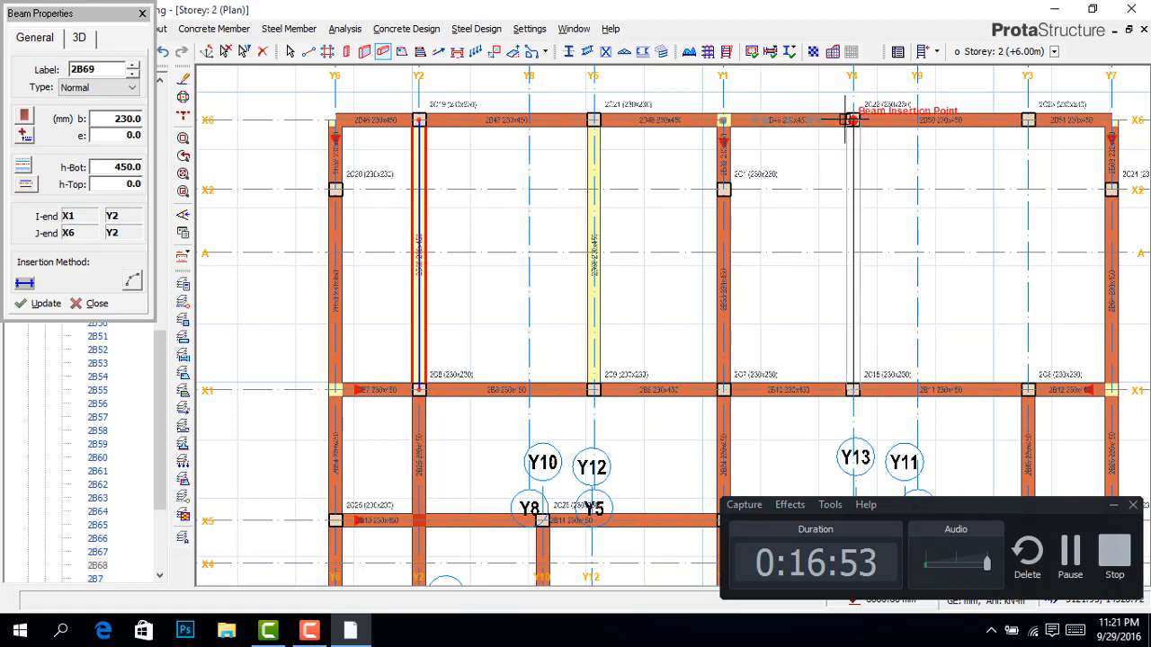
{"action": "right_click", "coordinate": [927, 169]}
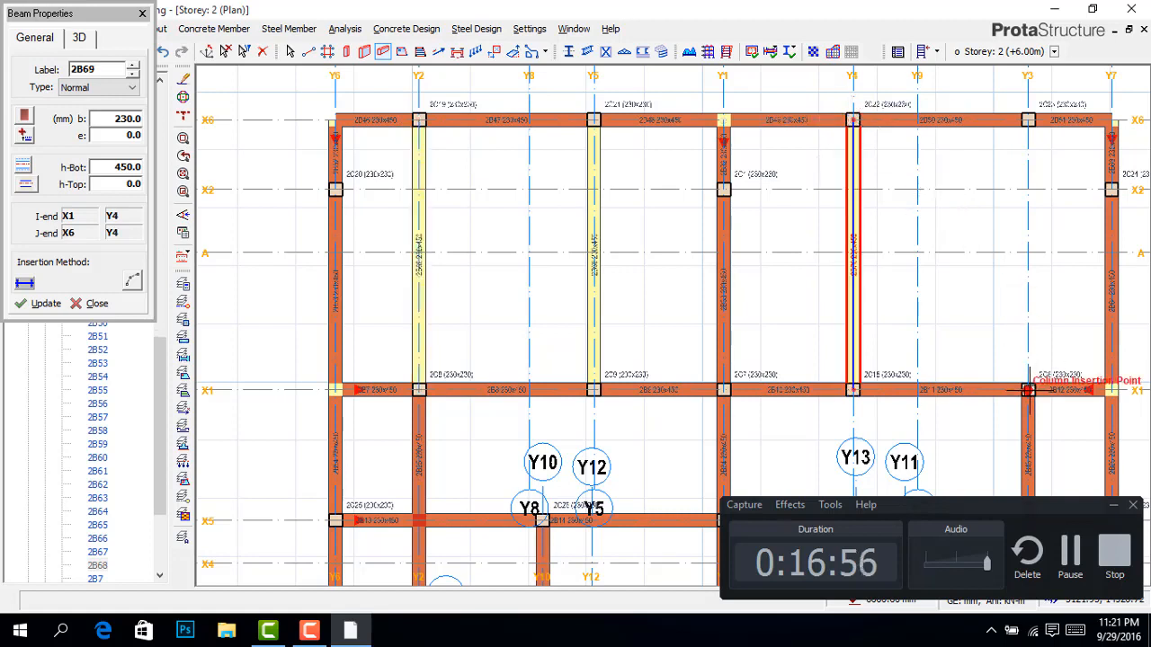
{"action": "left_click", "coordinate": [1028, 120]}
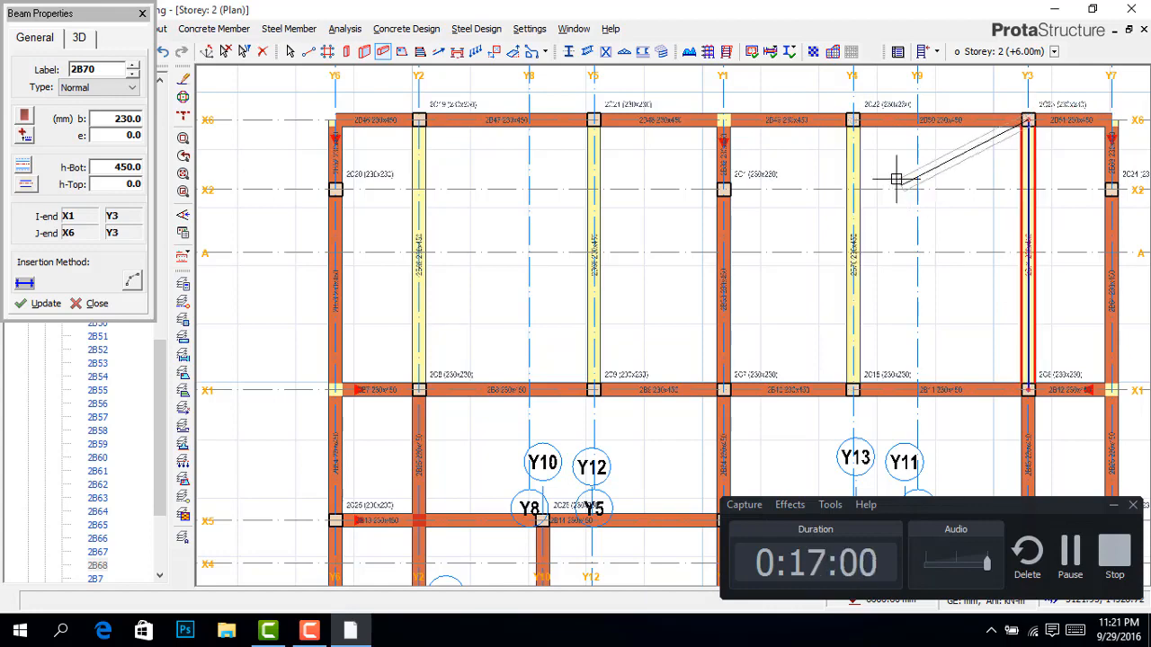
{"action": "right_click", "coordinate": [887, 237]}
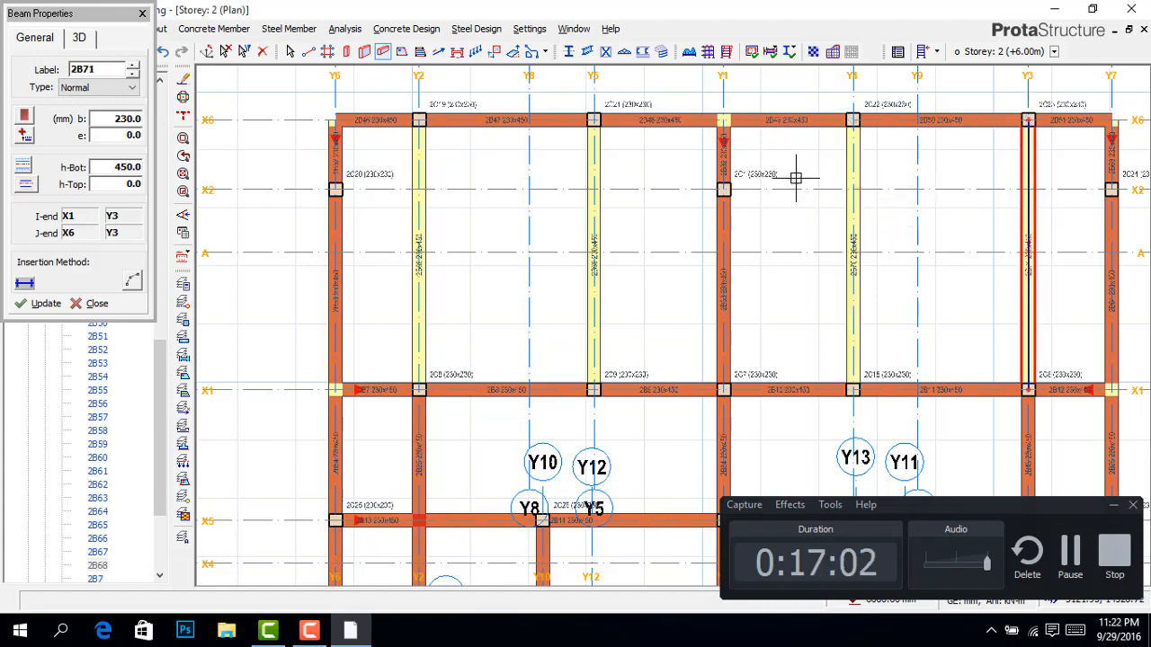
Step: Examine the beam and column layout between axes X1 and X7 and end the beam insertion
{"action": "scroll", "coordinate": [663, 124], "scroll_direction": "down", "scroll_amount": 5}
{"action": "scroll", "coordinate": [665, 306], "scroll_direction": "up", "scroll_amount": 4}
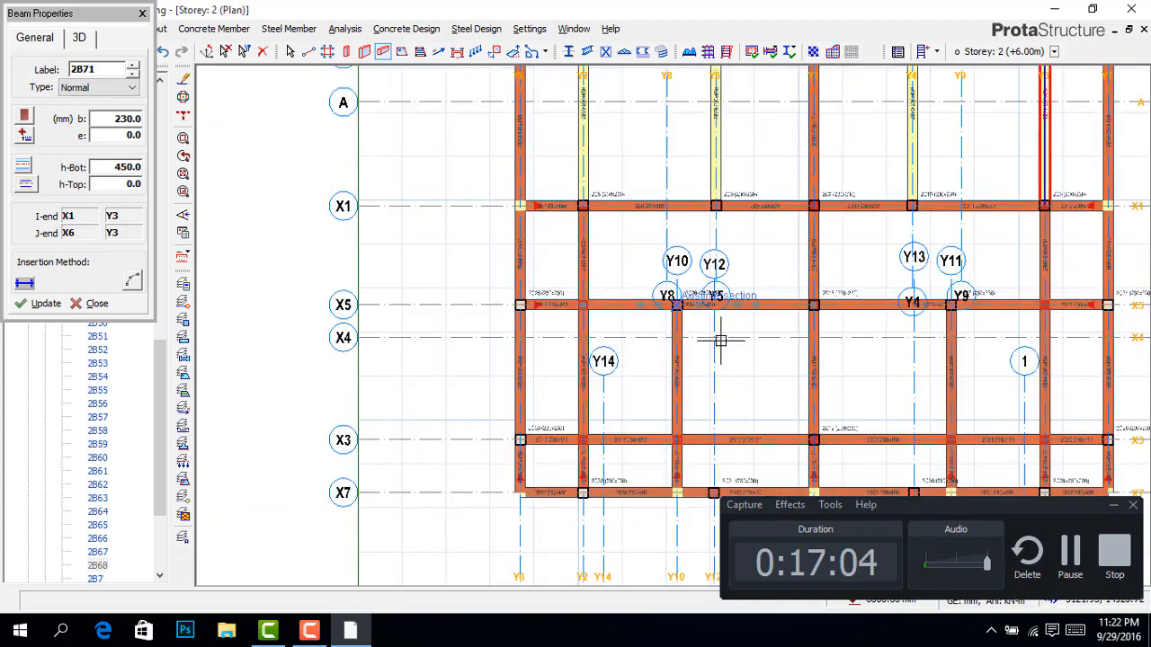
{"action": "scroll", "coordinate": [715, 338], "scroll_direction": "up", "scroll_amount": 4}
{"action": "scroll", "coordinate": [632, 257], "scroll_direction": "down", "scroll_amount": 5}
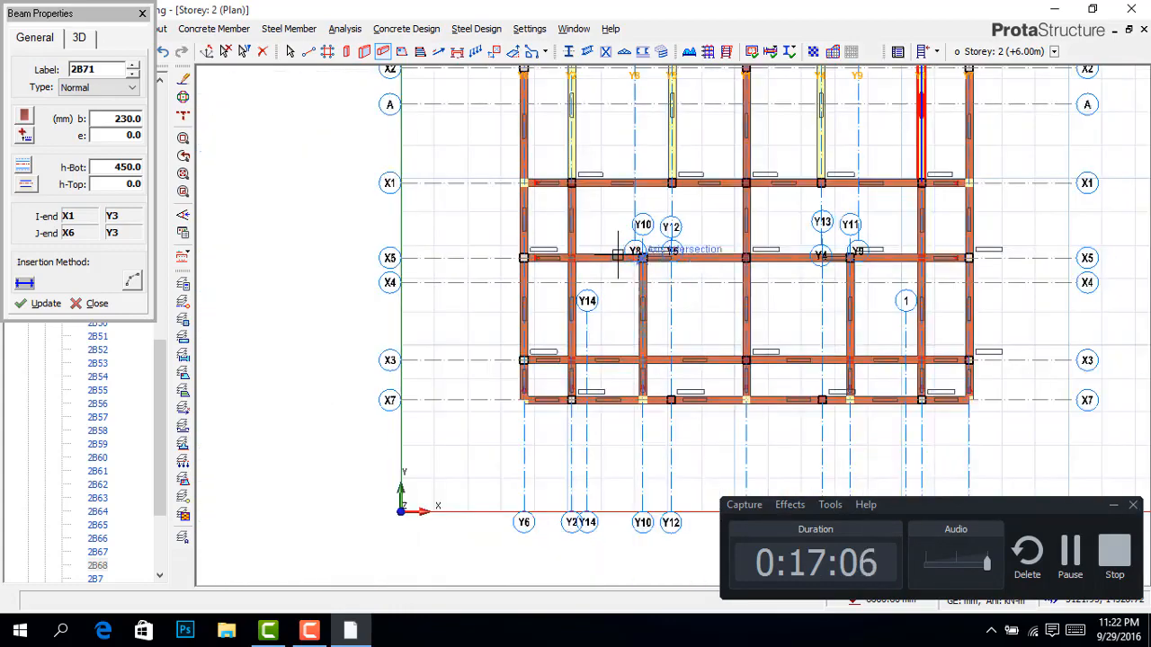
{"action": "scroll", "coordinate": [714, 390], "scroll_direction": "down", "scroll_amount": 2}
{"action": "scroll", "coordinate": [673, 362], "scroll_direction": "up", "scroll_amount": 5}
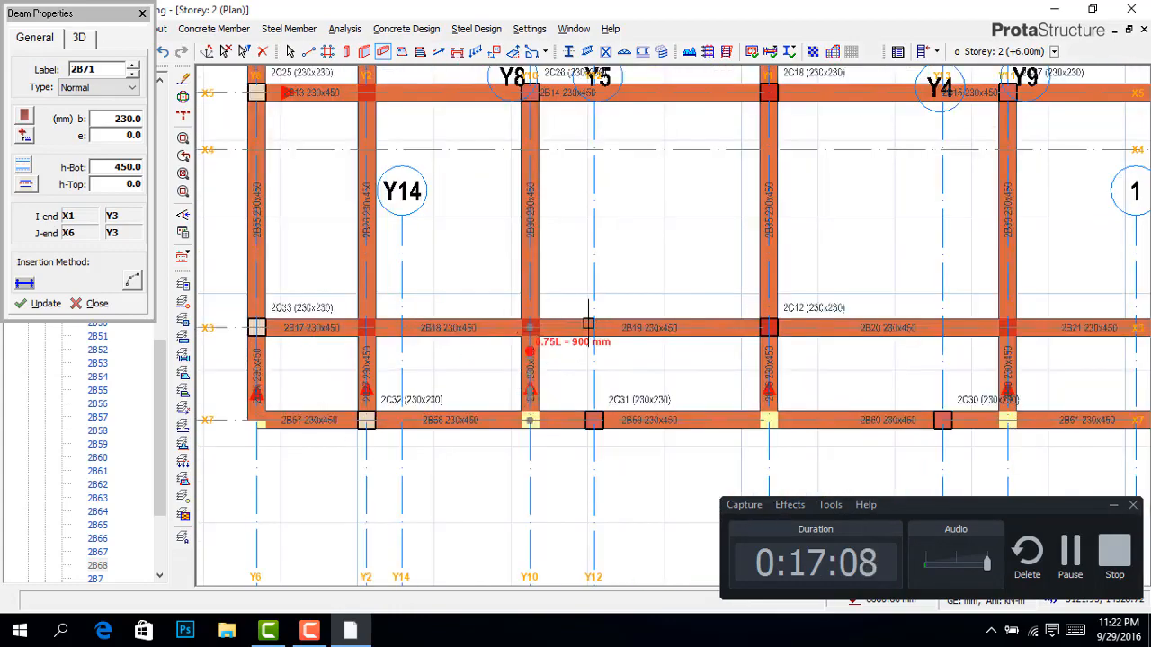
{"action": "scroll", "coordinate": [585, 322], "scroll_direction": "down", "scroll_amount": 5}
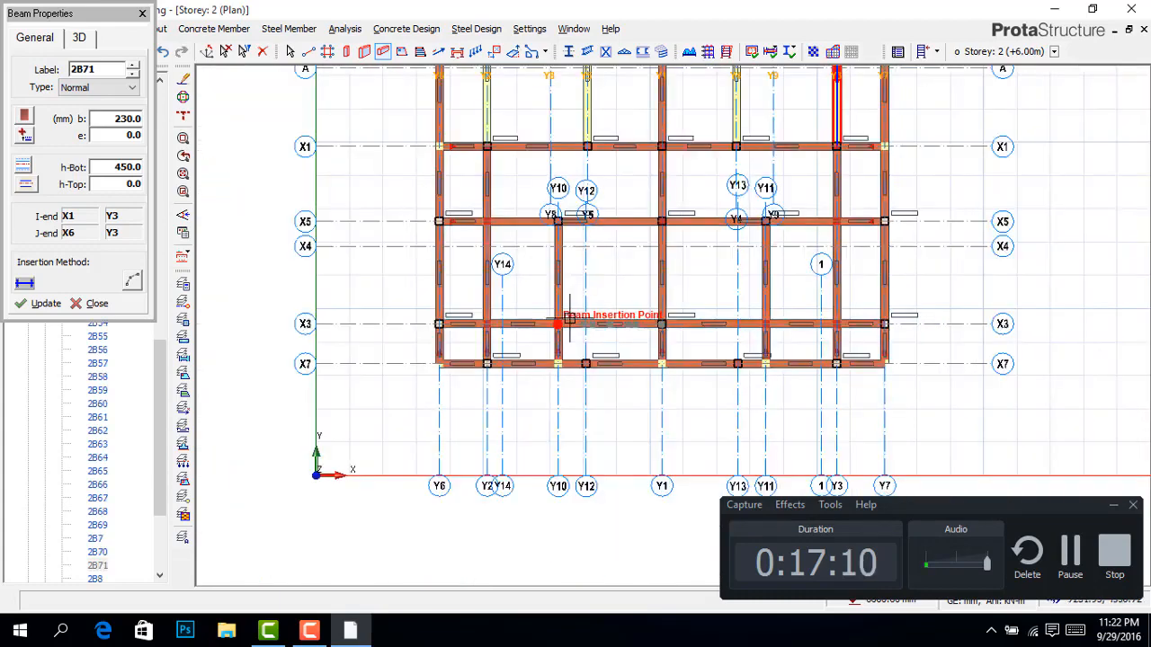
{"action": "key", "text": "Escape"}
Step: Delete beam 2B26 along axis Y2 between axes X5 and X3
{"action": "scroll", "coordinate": [478, 250], "scroll_direction": "up", "scroll_amount": 3}
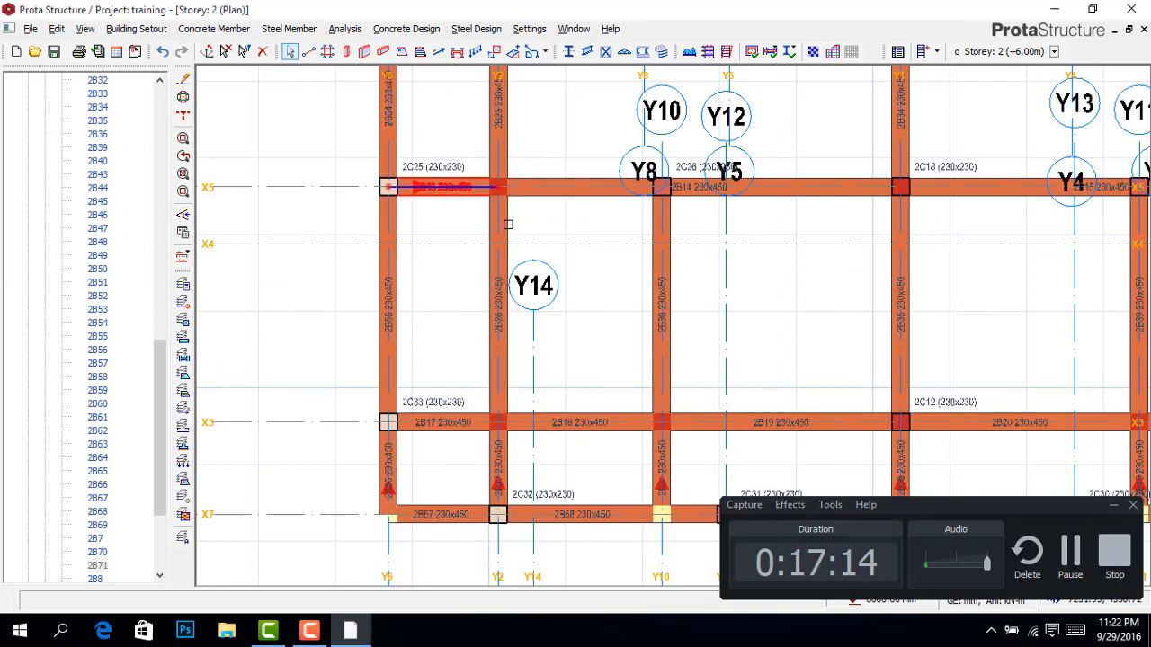
{"action": "mouse_move", "coordinate": [511, 225]}
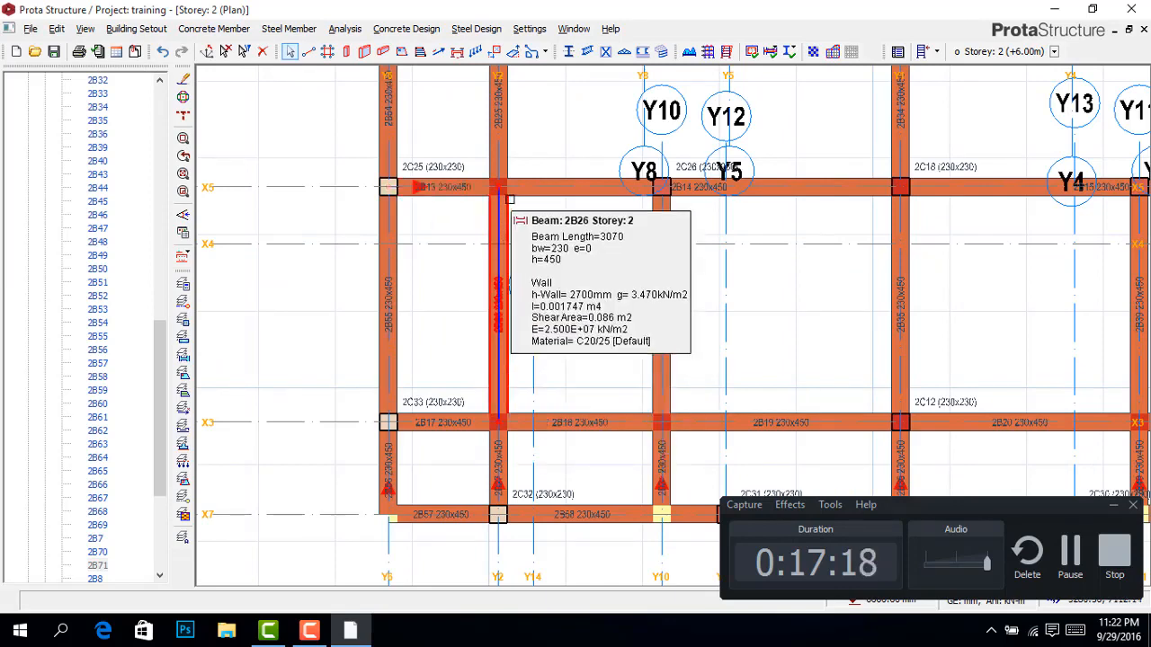
{"action": "scroll", "coordinate": [529, 258], "scroll_direction": "up", "scroll_amount": 1}
{"action": "key", "text": "Delete"}
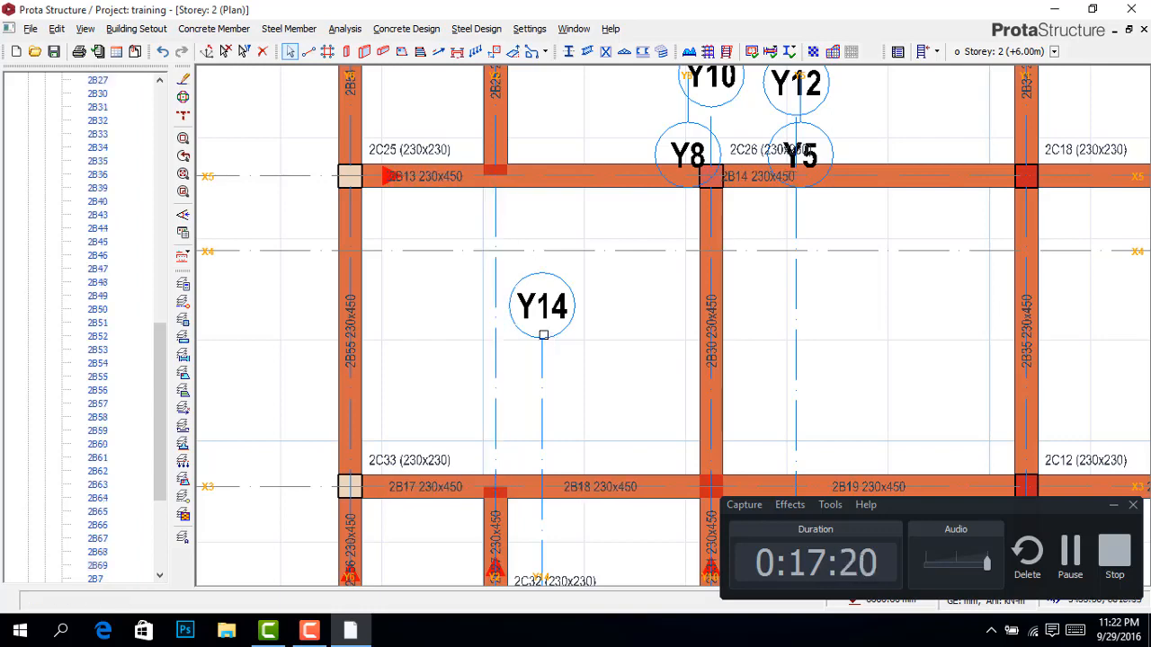
Step: Delete the beam along axis Y2 between axes X3 and X7
{"action": "left_click", "coordinate": [508, 525]}
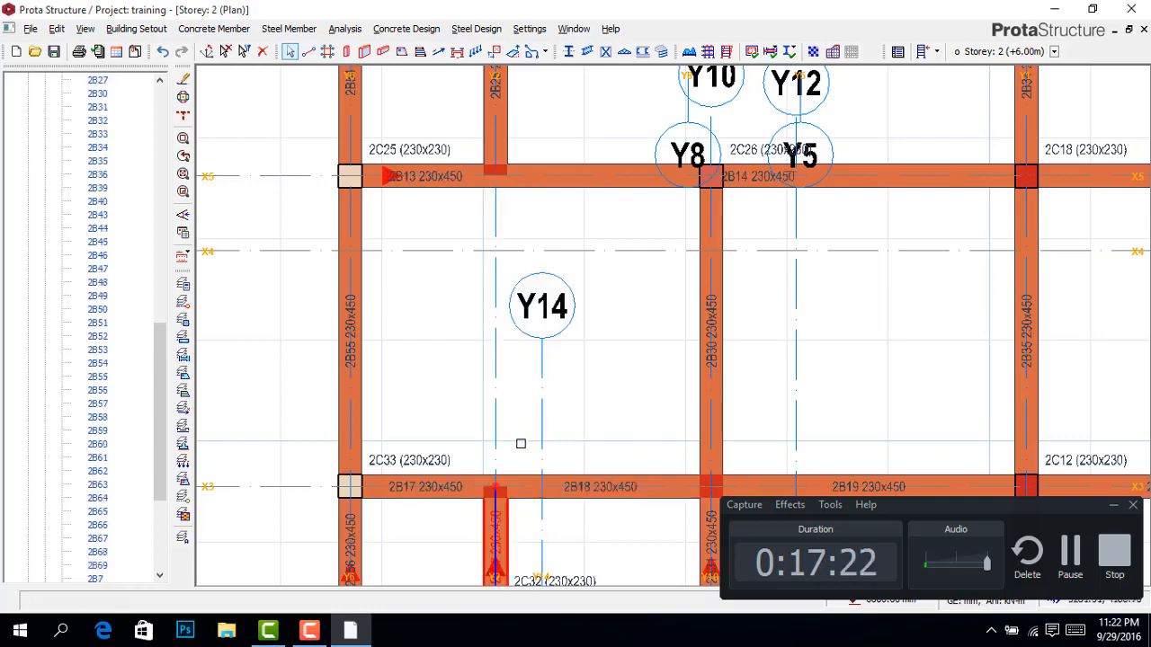
{"action": "scroll", "coordinate": [487, 305], "scroll_direction": "down", "scroll_amount": 3}
{"action": "left_click", "coordinate": [511, 365]}
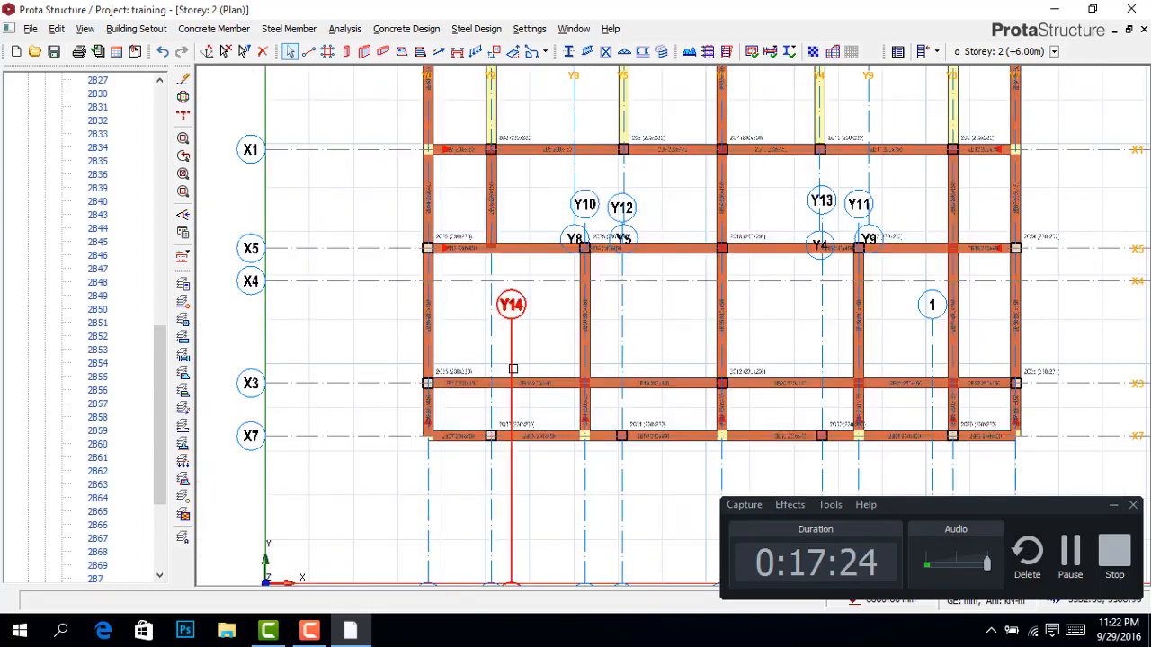
Step: Delete beams 2B17, 2B18 and 2B19 along axis X3 between axes Y6 and Y1
{"action": "left_click", "coordinate": [526, 385]}
{"action": "scroll", "coordinate": [527, 385], "scroll_direction": "up", "scroll_amount": 3}
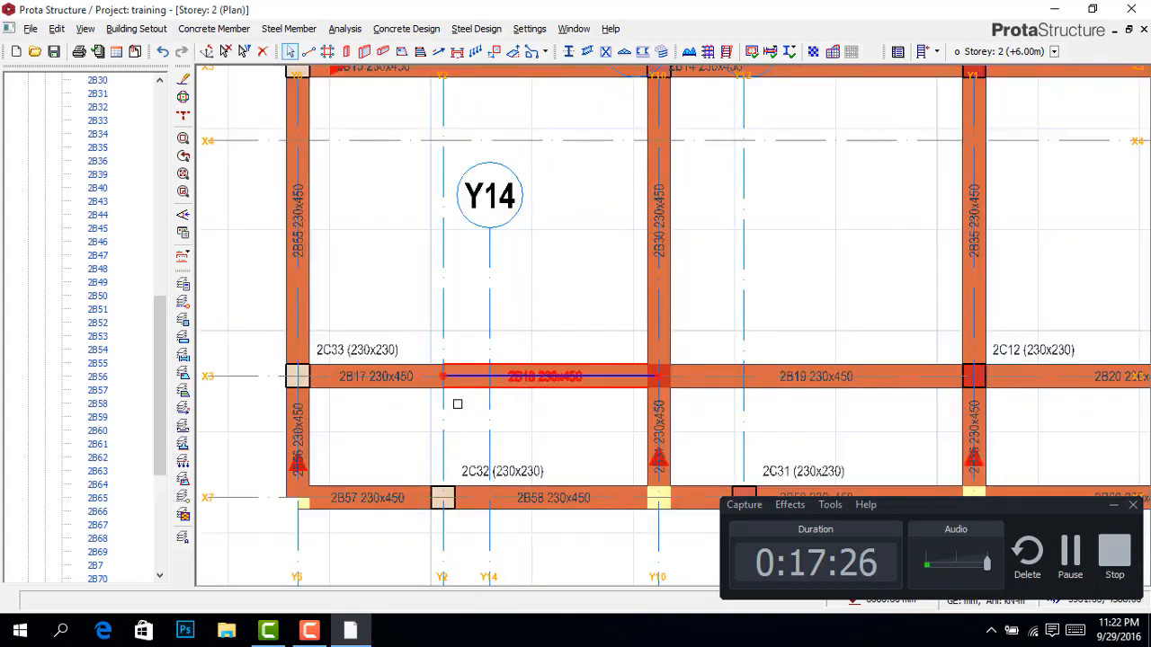
{"action": "key", "text": "Delete"}
{"action": "left_click", "coordinate": [380, 390]}
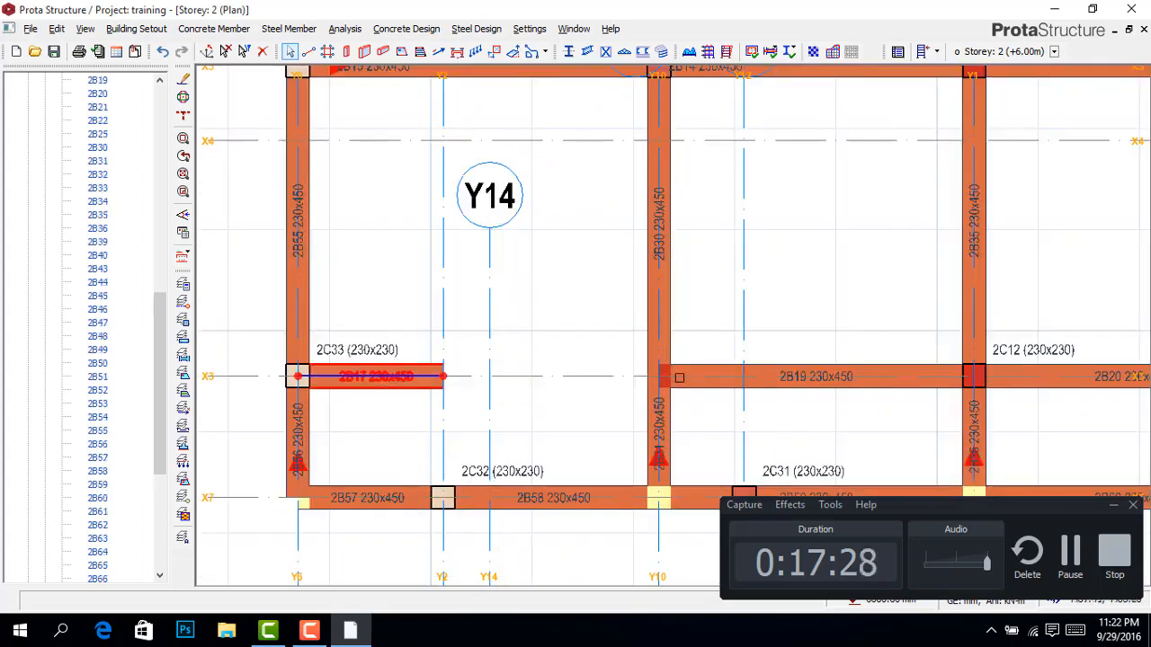
{"action": "key", "text": "Delete"}
{"action": "left_click", "coordinate": [712, 389]}
{"action": "key", "text": "Delete"}
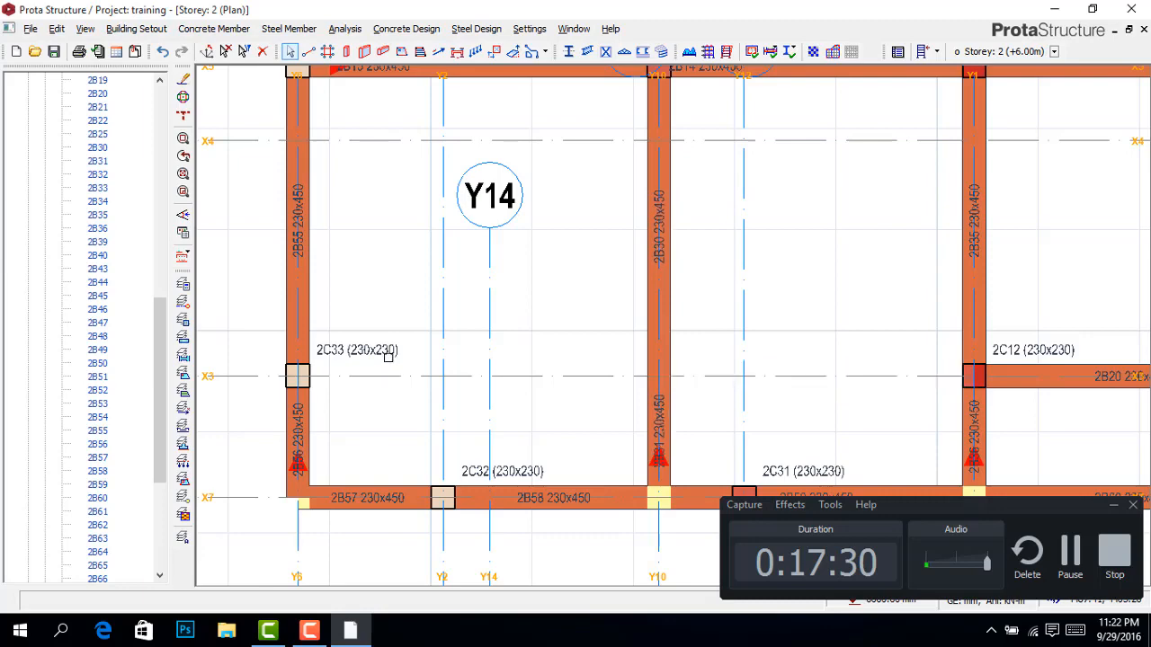
Step: Delete beams 2B31 and 2B30 along axis Y10 between axes X7 and X5
{"action": "scroll", "coordinate": [629, 352], "scroll_direction": "down", "scroll_amount": 3}
{"action": "scroll", "coordinate": [527, 394], "scroll_direction": "up", "scroll_amount": 3}
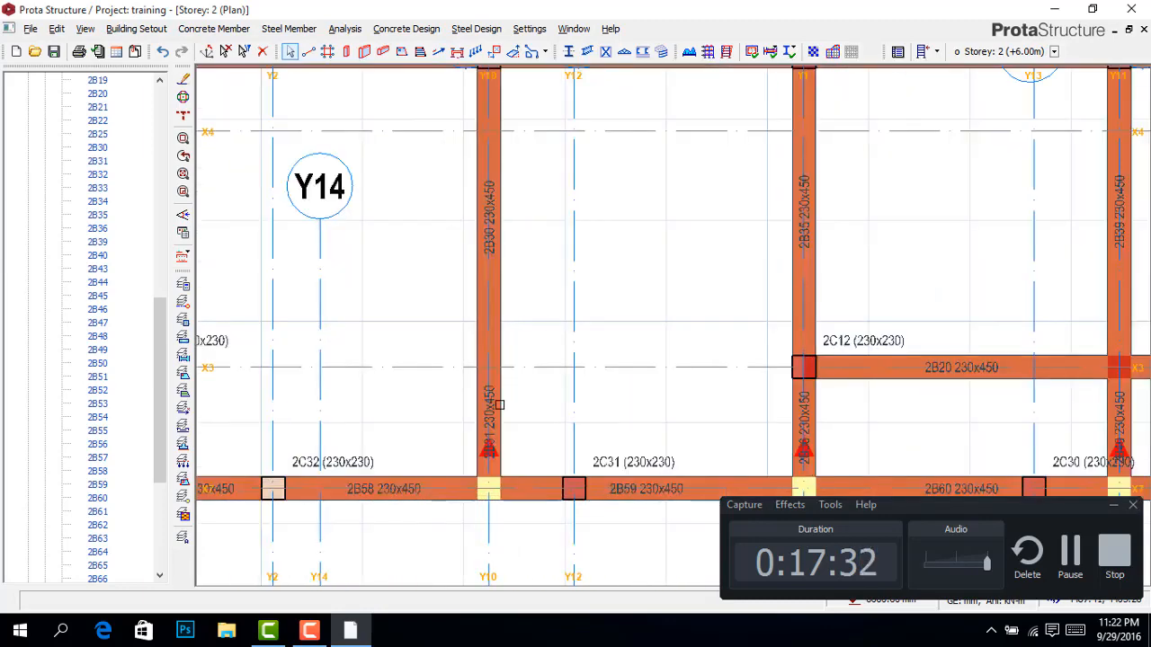
{"action": "left_click", "coordinate": [499, 405]}
{"action": "key", "text": "Delete"}
{"action": "left_click", "coordinate": [498, 232]}
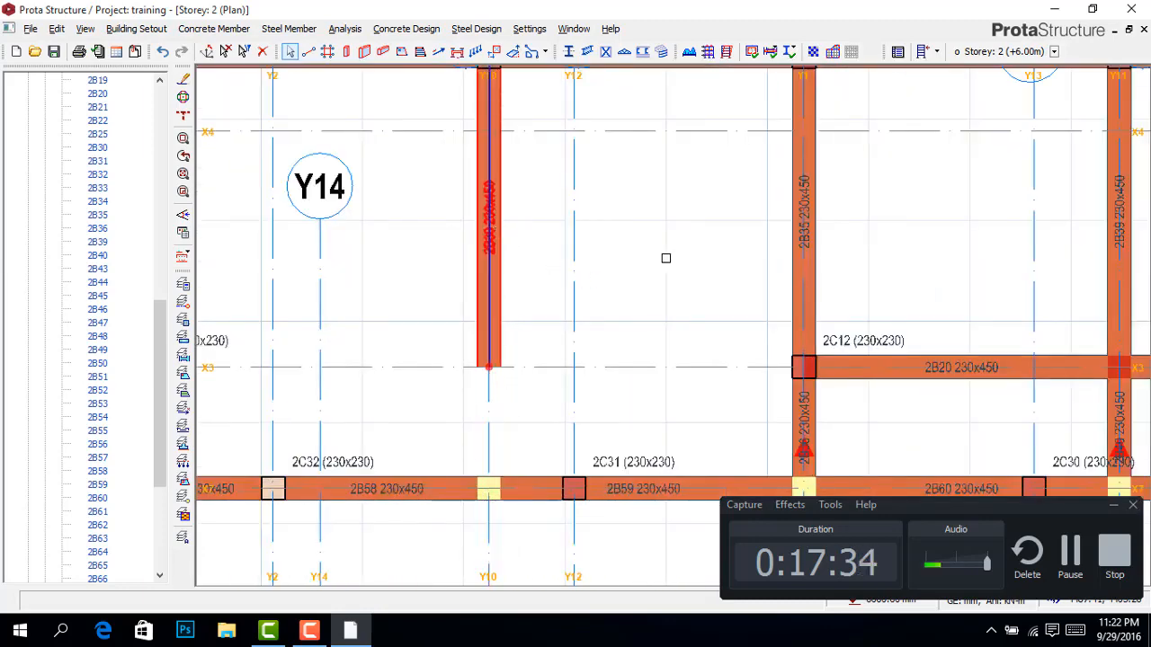
{"action": "key", "text": "Delete"}
Step: Delete beams 2B22 and 2B21 along axis X3 and beam 2B44 along axis Y3
{"action": "scroll", "coordinate": [434, 372], "scroll_direction": "down", "scroll_amount": 5}
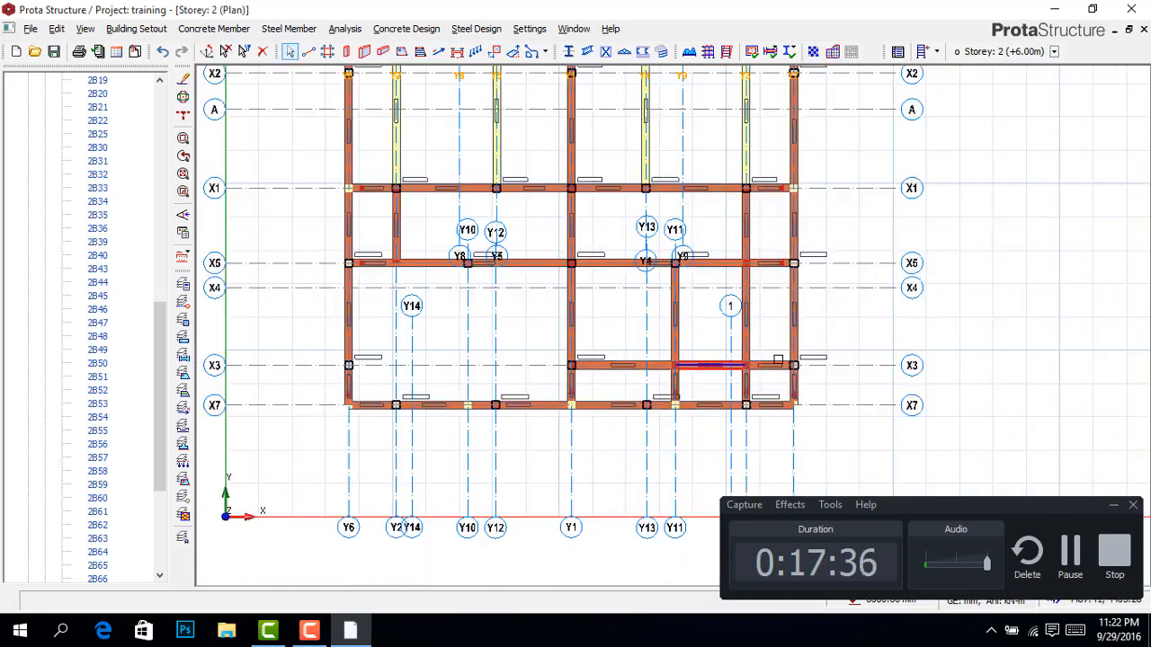
{"action": "scroll", "coordinate": [778, 360], "scroll_direction": "up", "scroll_amount": 3}
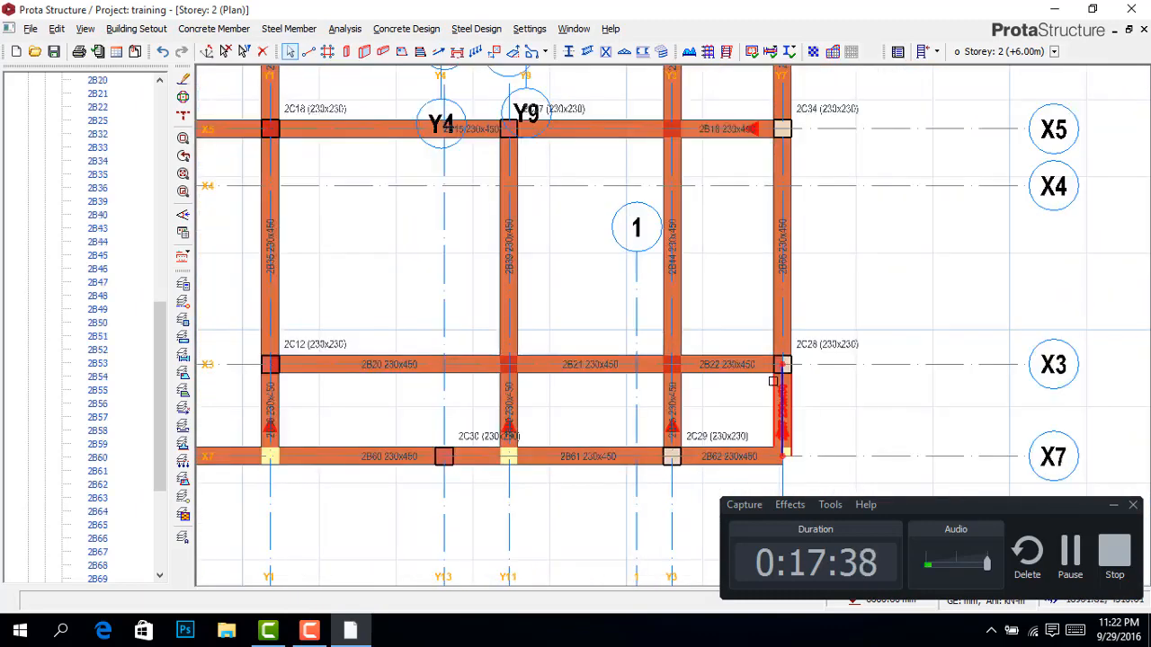
{"action": "mouse_move", "coordinate": [773, 381]}
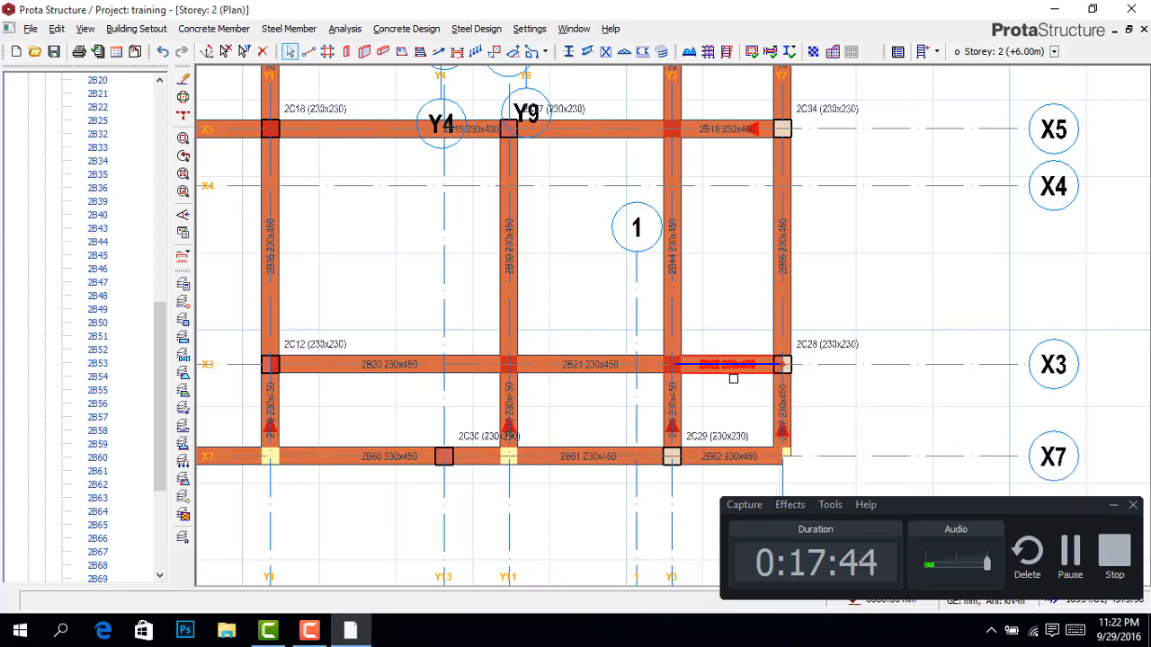
{"action": "scroll", "coordinate": [746, 363], "scroll_direction": "up", "scroll_amount": 1}
{"action": "mouse_move", "coordinate": [729, 369]}
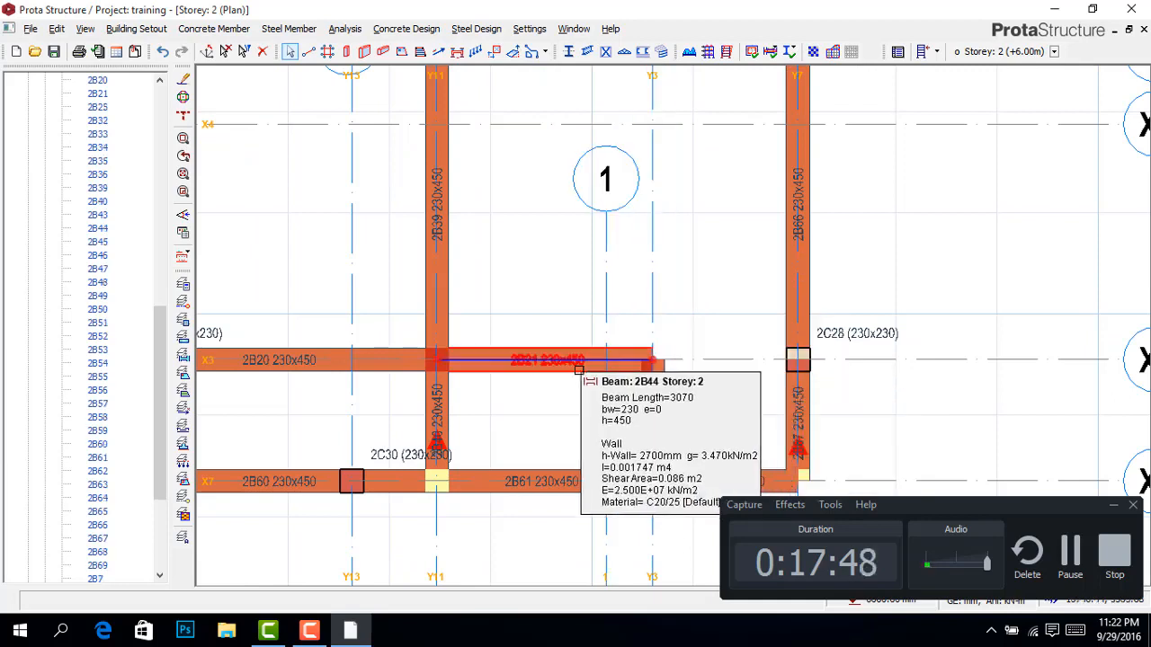
{"action": "key", "text": "Delete"}
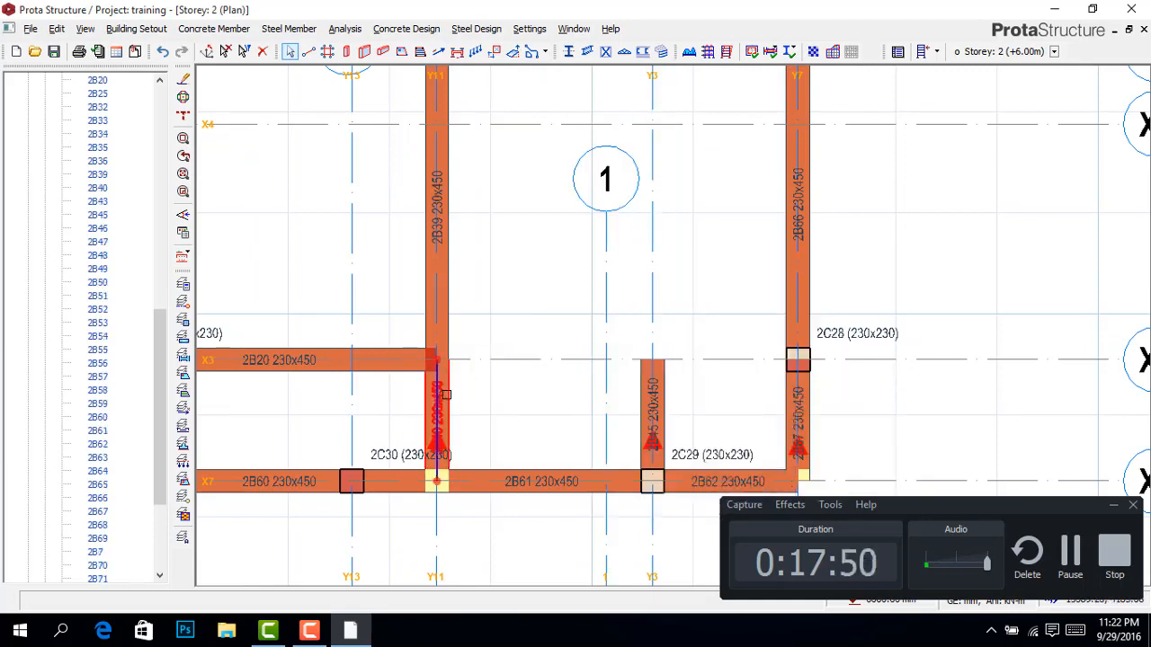
Step: Delete both beams along axis Y11 between X7 and X5, the Y3 beam between X7 and X3, and beam 2B20 along X3
{"action": "key", "text": "Delete"}
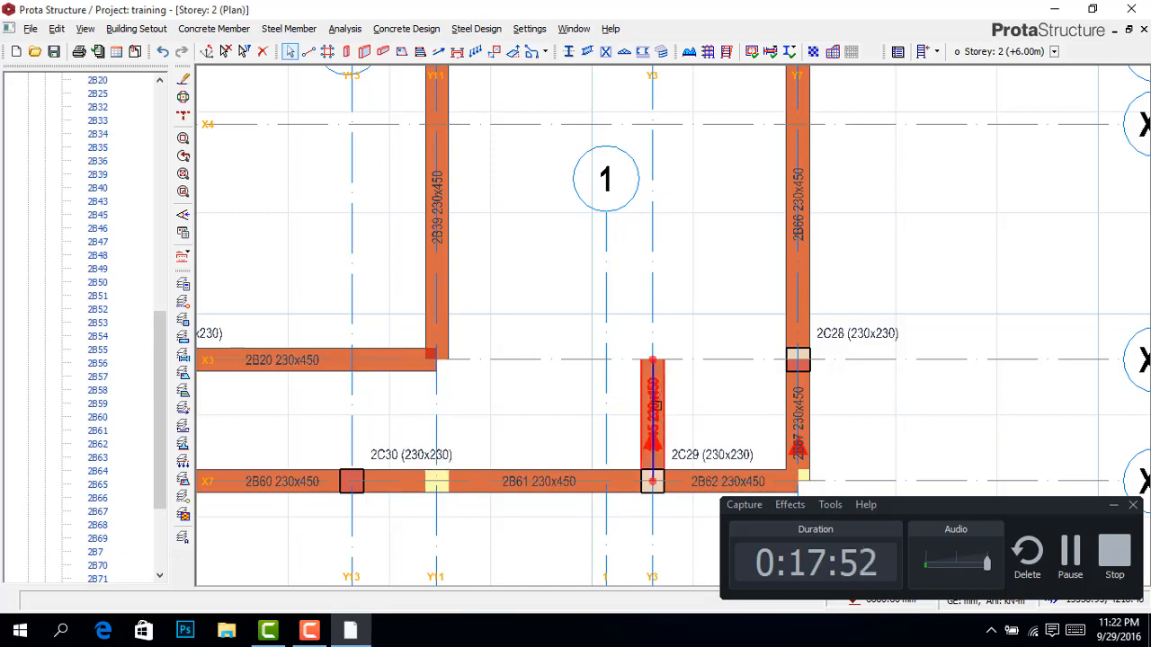
{"action": "key", "text": "Delete"}
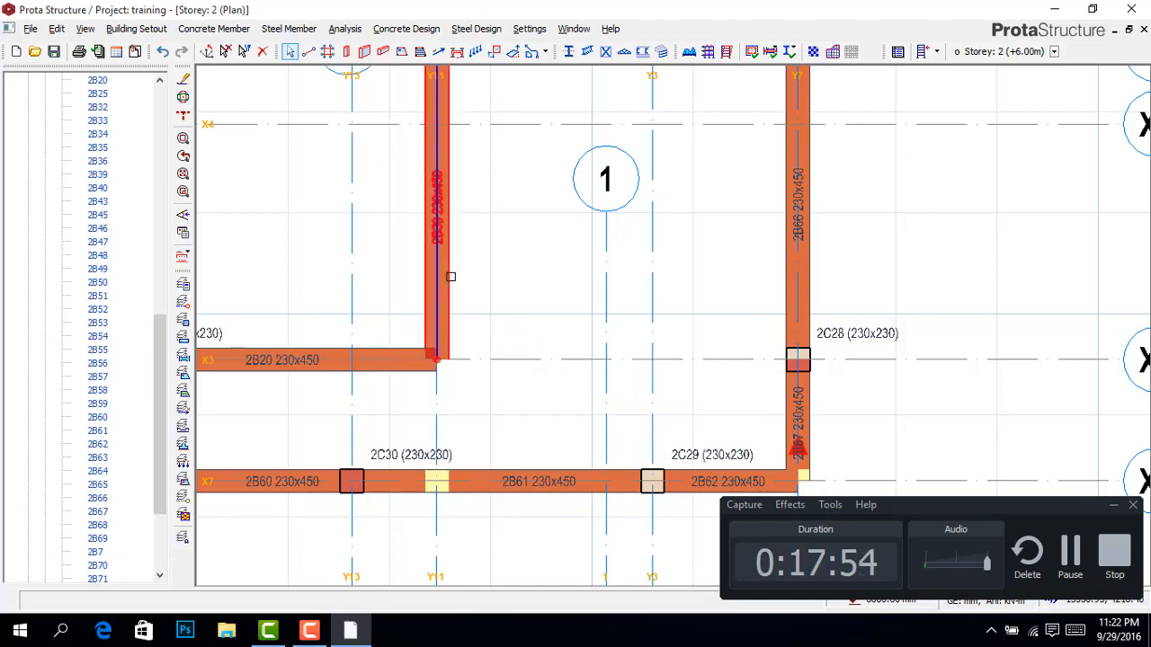
{"action": "key", "text": "Delete"}
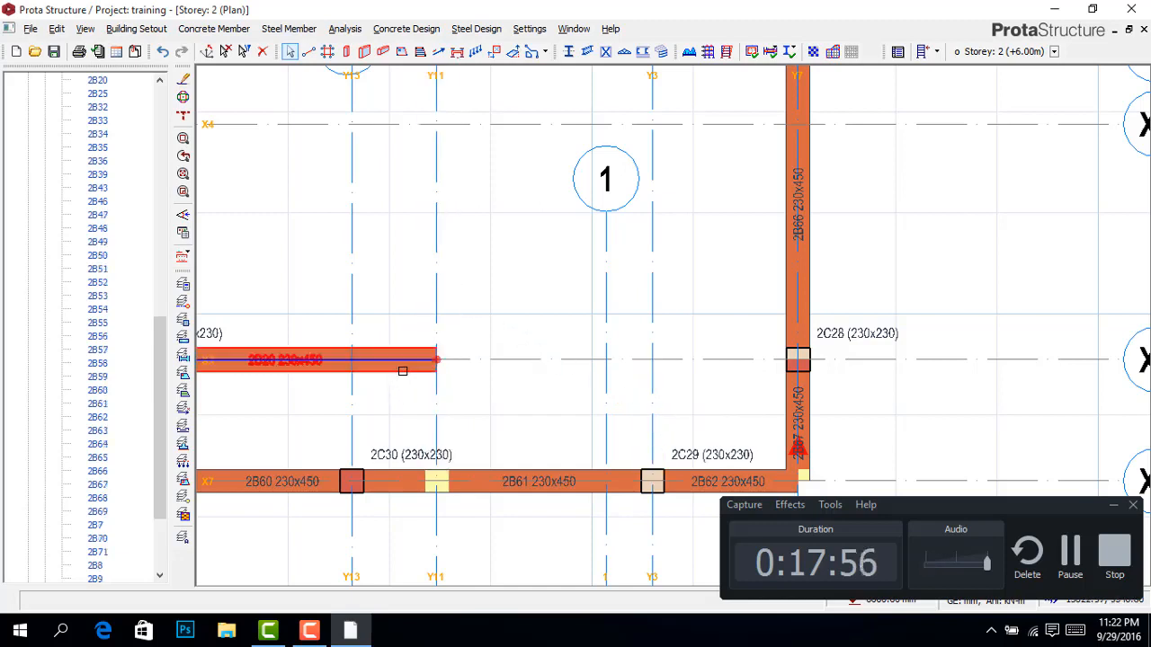
{"action": "key", "text": "Delete"}
Step: Delete beam 2B25 along axis Y2 between axes X1 and X5
{"action": "scroll", "coordinate": [684, 353], "scroll_direction": "down", "scroll_amount": 5}
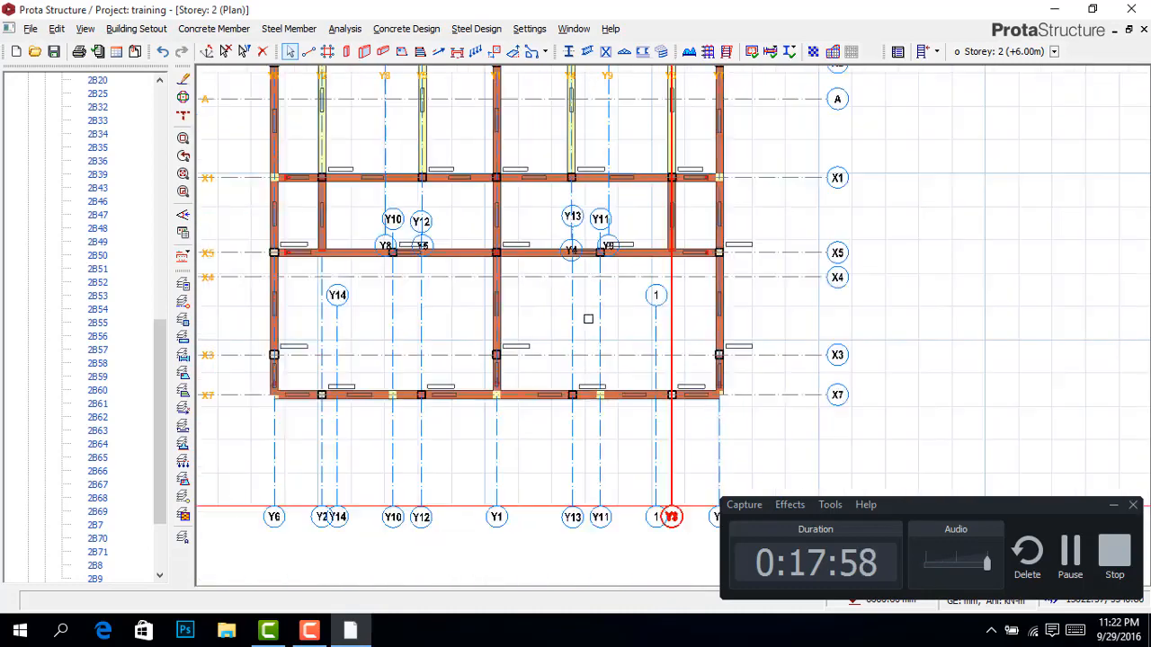
{"action": "scroll", "coordinate": [434, 278], "scroll_direction": "up", "scroll_amount": 5}
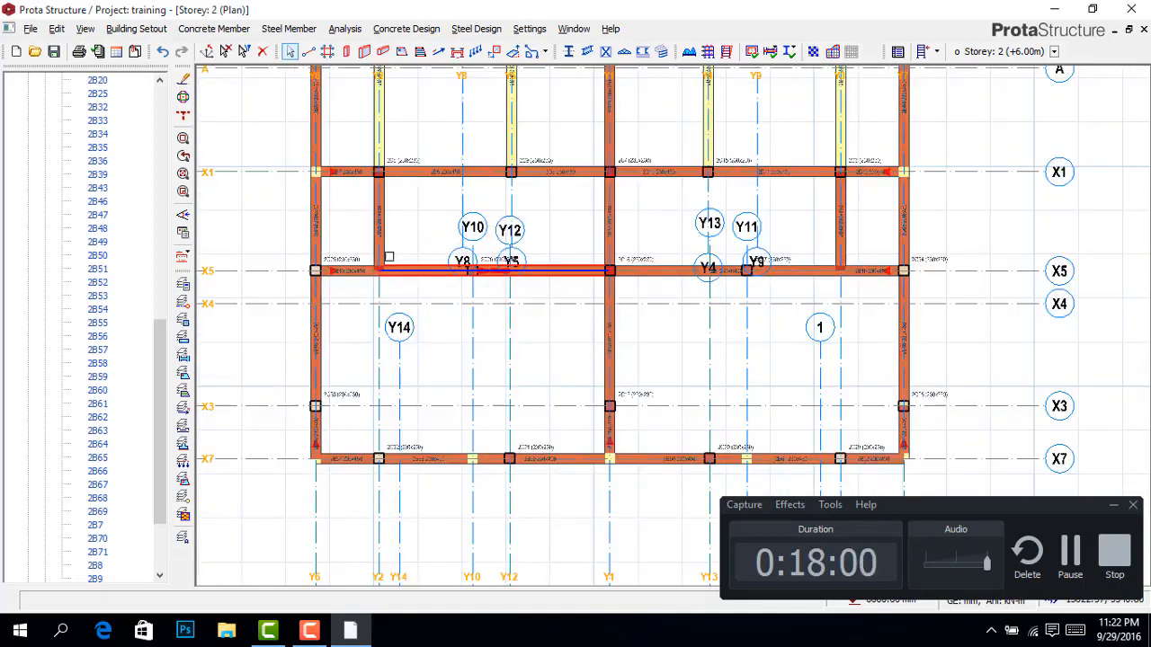
{"action": "scroll", "coordinate": [421, 234], "scroll_direction": "up", "scroll_amount": 1}
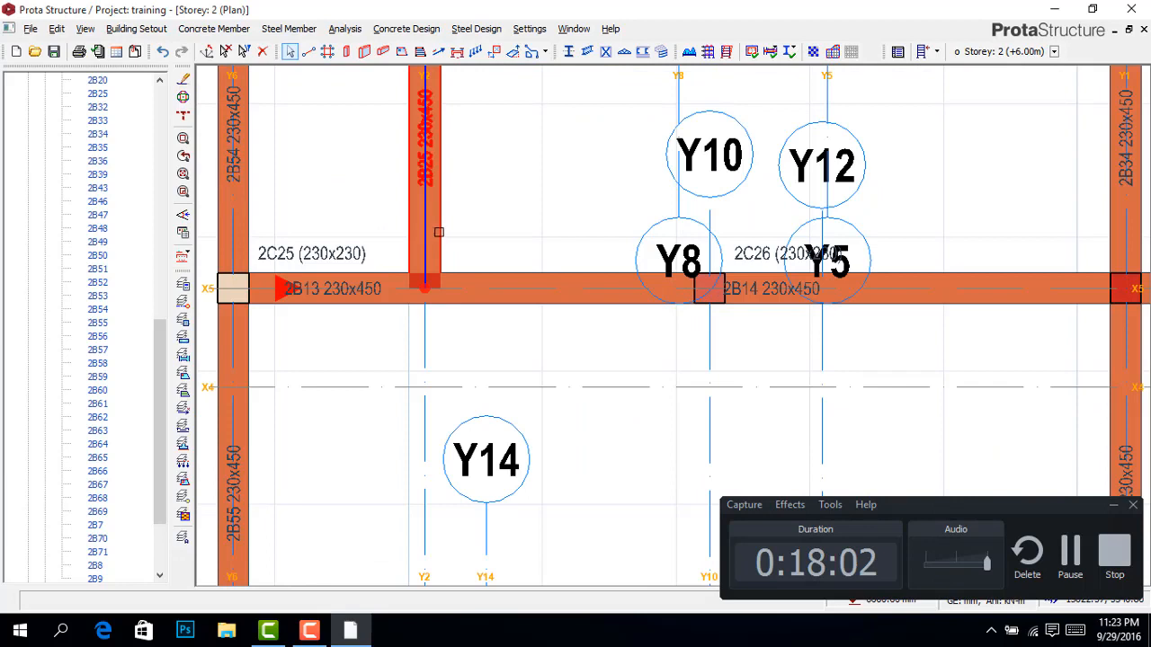
{"action": "key", "text": "Delete"}
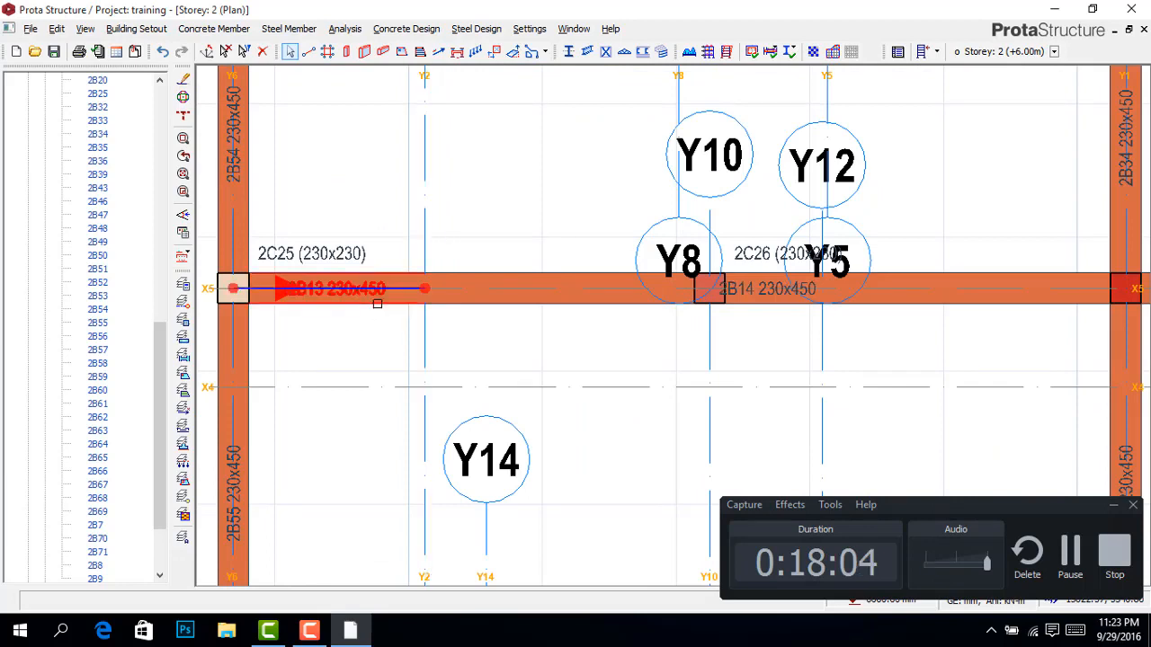
Step: Delete beam 2B13 along axis X5 between axes Y6 and Y2, and select the adjoining beam 2B14
{"action": "left_click", "coordinate": [486, 304]}
{"action": "key", "text": "Delete"}
{"action": "left_click", "coordinate": [486, 305]}
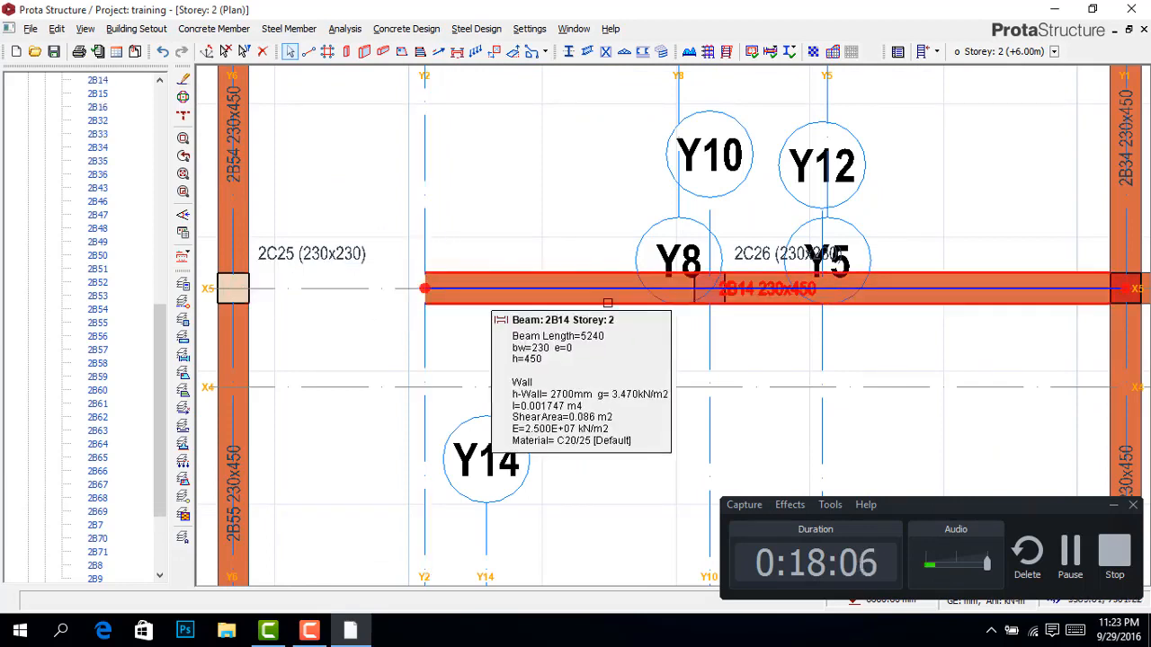
Step: Delete beams 2B14 and 2B15, which run along axis X5 on either side of axis Y1
{"action": "key", "text": "Delete"}
{"action": "scroll", "coordinate": [311, 298], "scroll_direction": "down", "scroll_amount": 2}
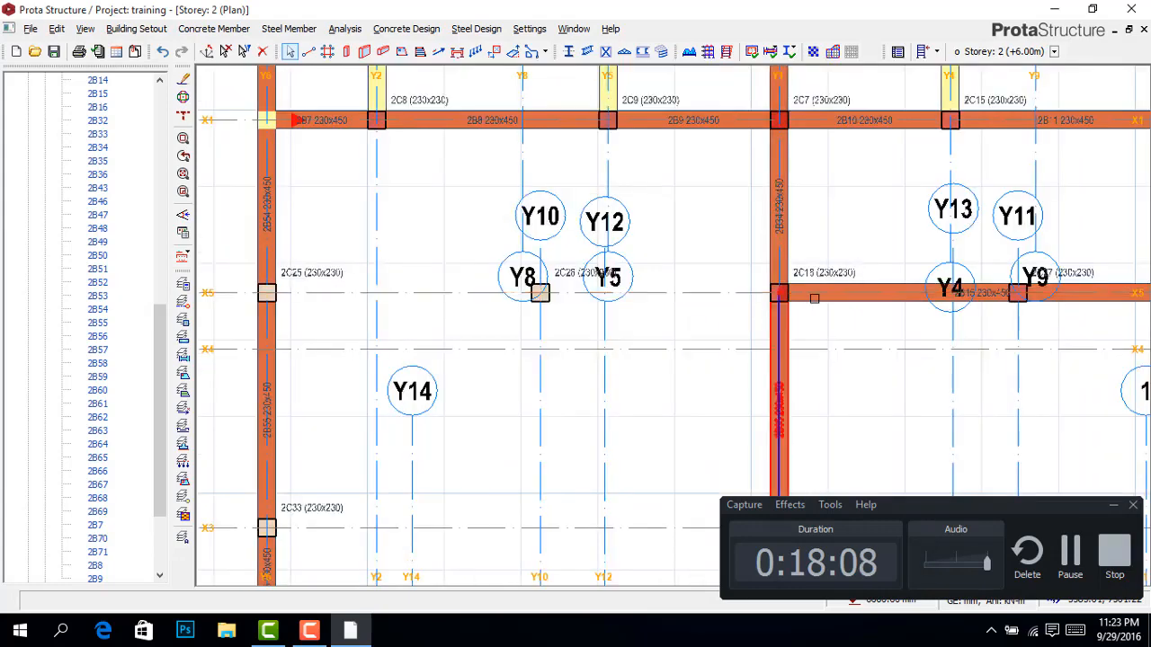
{"action": "scroll", "coordinate": [815, 298], "scroll_direction": "up", "scroll_amount": 1}
{"action": "left_click", "coordinate": [819, 302]}
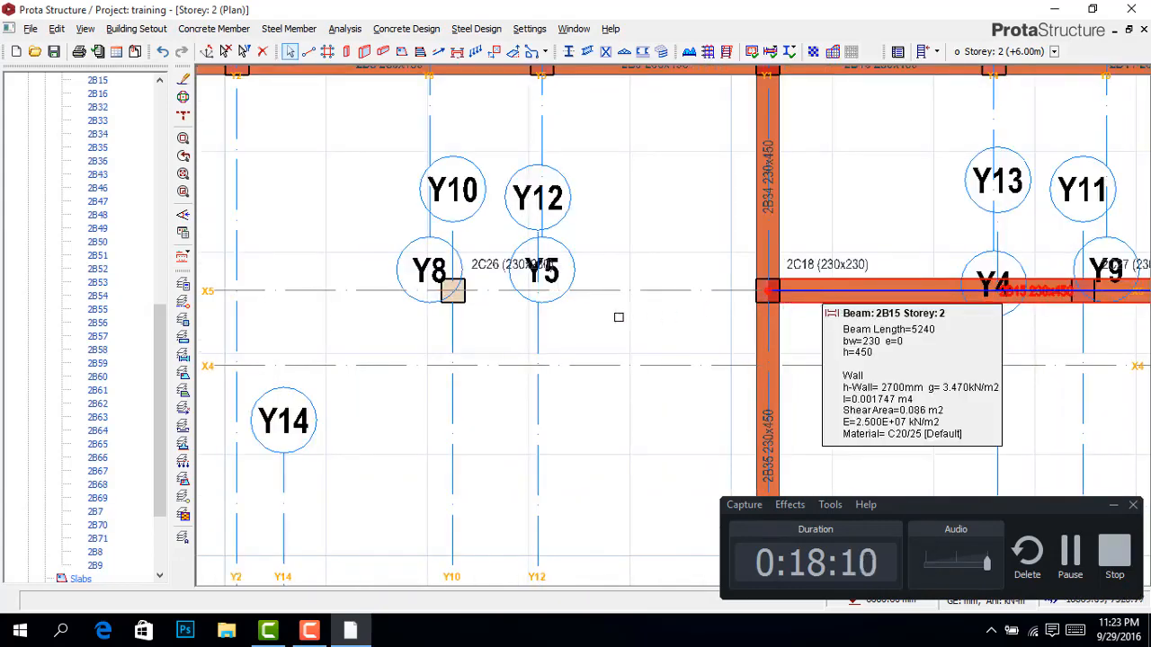
{"action": "key", "text": "Delete"}
Step: Delete the short beam on axis X5 between Y3 and Y7 and the beam on axis Y3 between X1 and X5
{"action": "scroll", "coordinate": [481, 325], "scroll_direction": "down", "scroll_amount": 4}
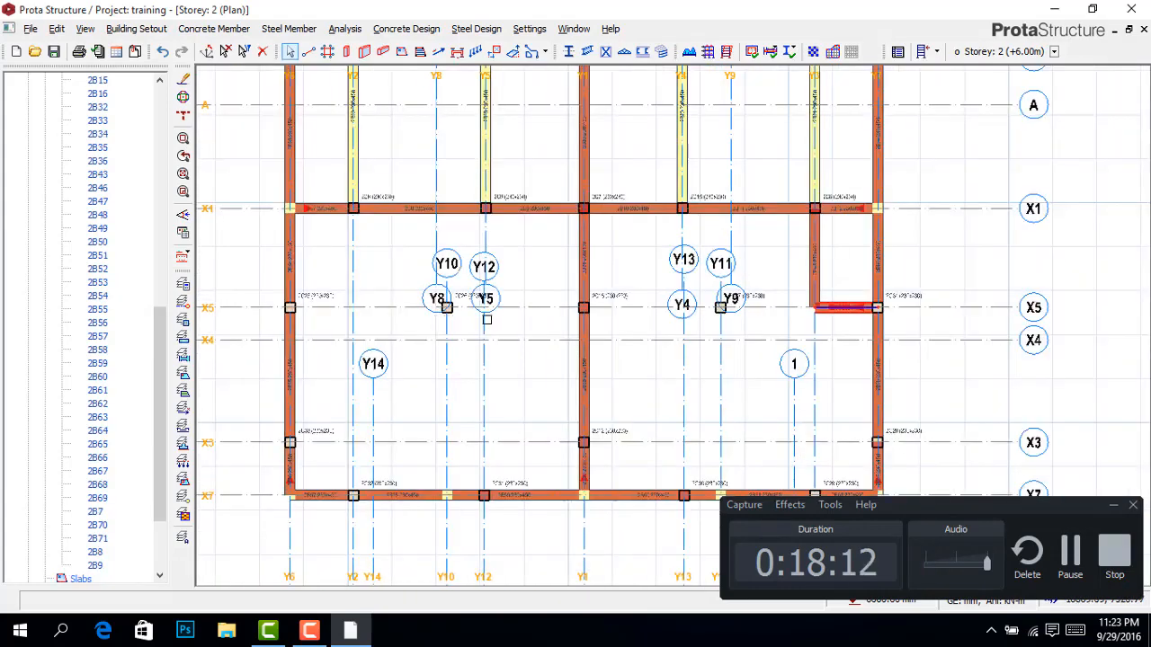
{"action": "scroll", "coordinate": [753, 313], "scroll_direction": "up", "scroll_amount": 1}
{"action": "scroll", "coordinate": [753, 313], "scroll_direction": "up", "scroll_amount": 1}
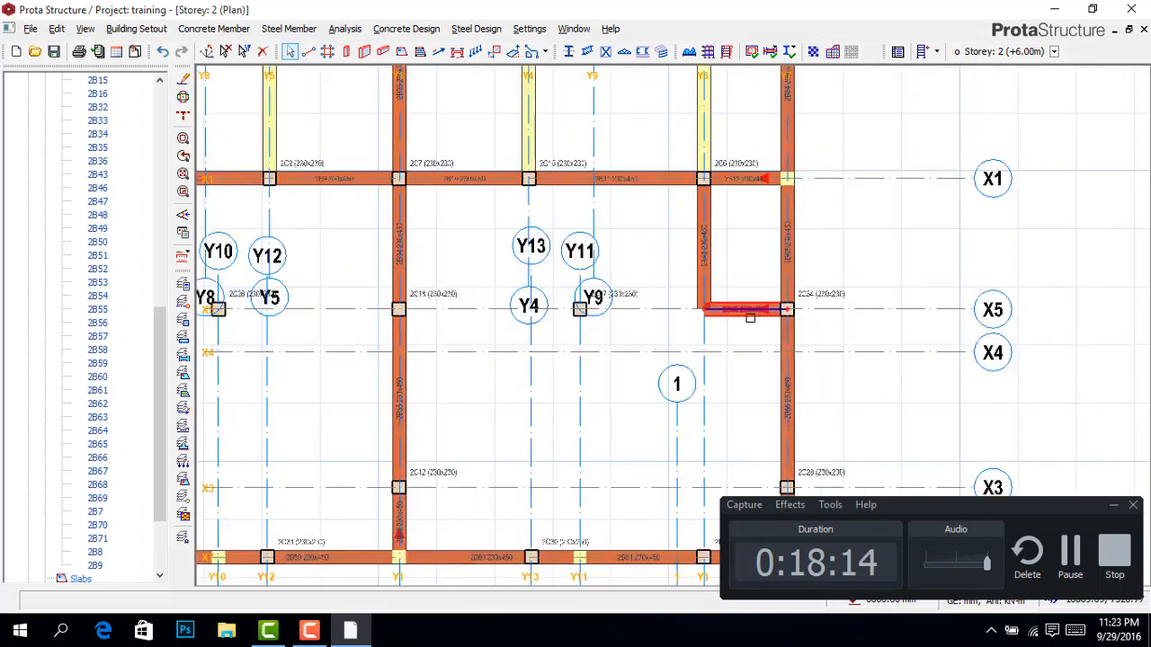
{"action": "left_click", "coordinate": [731, 269]}
{"action": "scroll", "coordinate": [733, 260], "scroll_direction": "down", "scroll_amount": 1}
{"action": "scroll", "coordinate": [733, 261], "scroll_direction": "down", "scroll_amount": 1}
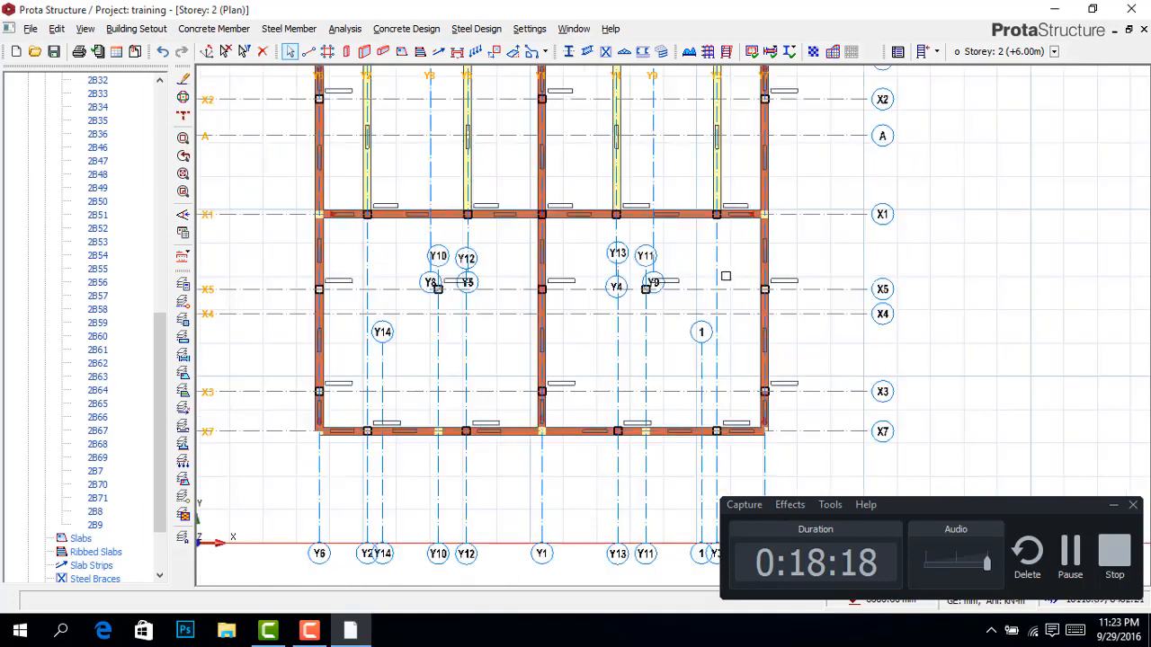
Step: Insert 230x450 beams along axis X5 from column to column, spanning Y6 to Y10, Y10 to Y1, Y1 to Y11 and Y11 to Y7
{"action": "scroll", "coordinate": [727, 272], "scroll_direction": "down", "scroll_amount": 1}
{"action": "scroll", "coordinate": [663, 444], "scroll_direction": "up", "scroll_amount": 2}
{"action": "scroll", "coordinate": [650, 408], "scroll_direction": "up", "scroll_amount": 1}
{"action": "scroll", "coordinate": [674, 368], "scroll_direction": "up", "scroll_amount": 1}
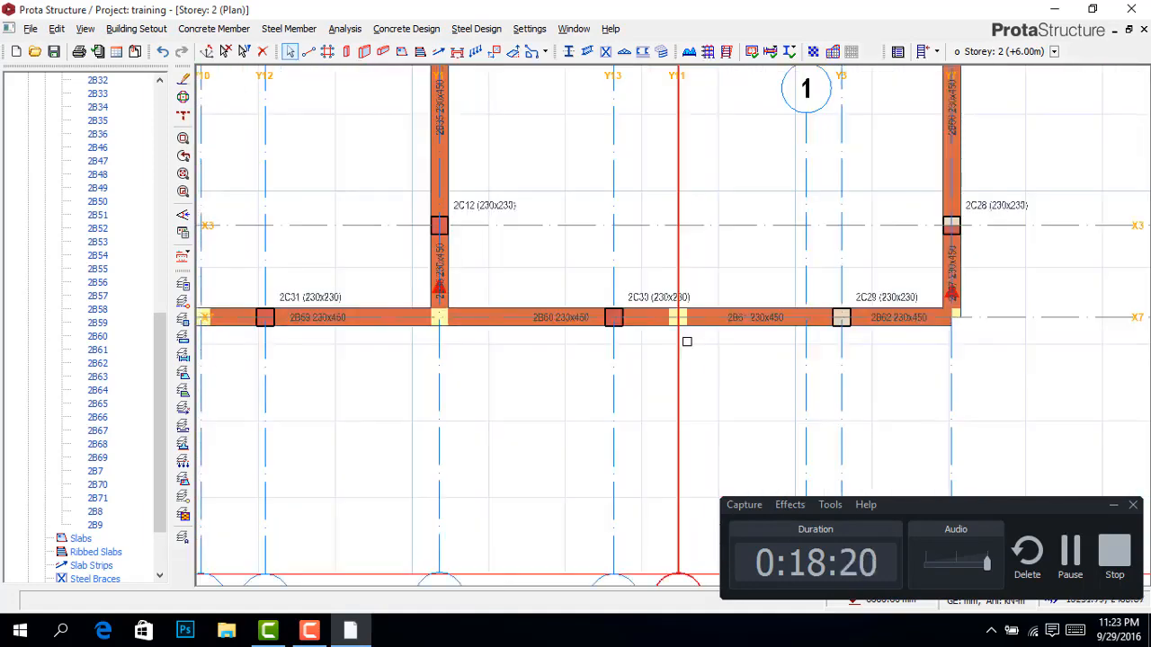
{"action": "scroll", "coordinate": [764, 362], "scroll_direction": "down", "scroll_amount": 3}
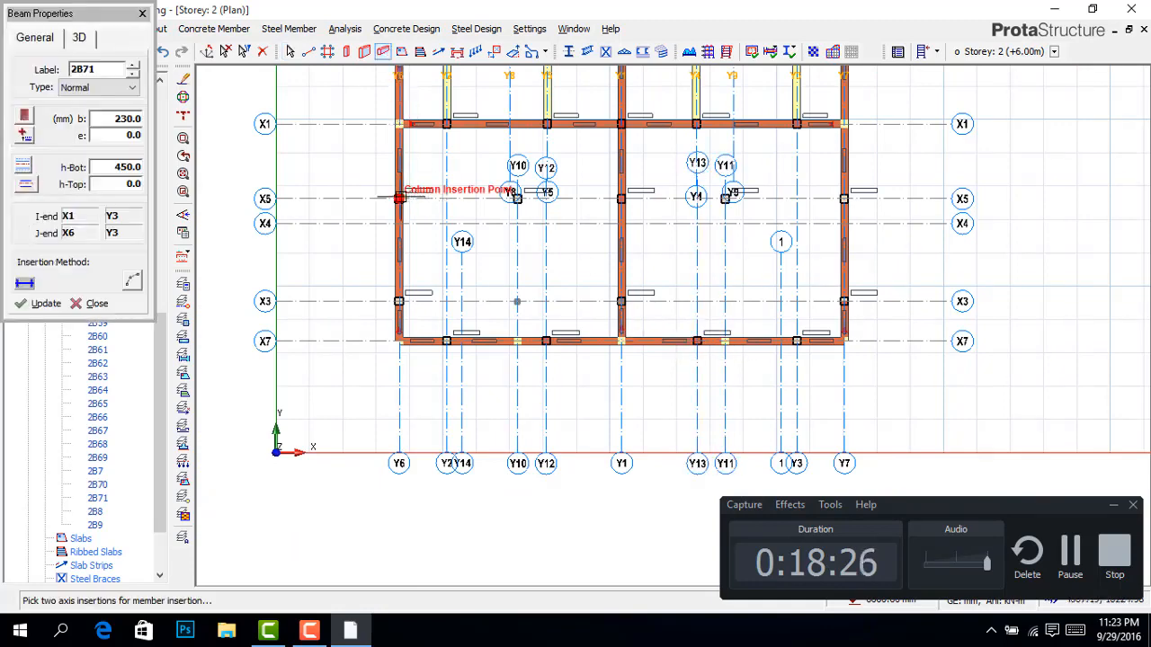
{"action": "scroll", "coordinate": [517, 198], "scroll_direction": "up", "scroll_amount": 1}
{"action": "scroll", "coordinate": [517, 198], "scroll_direction": "up", "scroll_amount": 2}
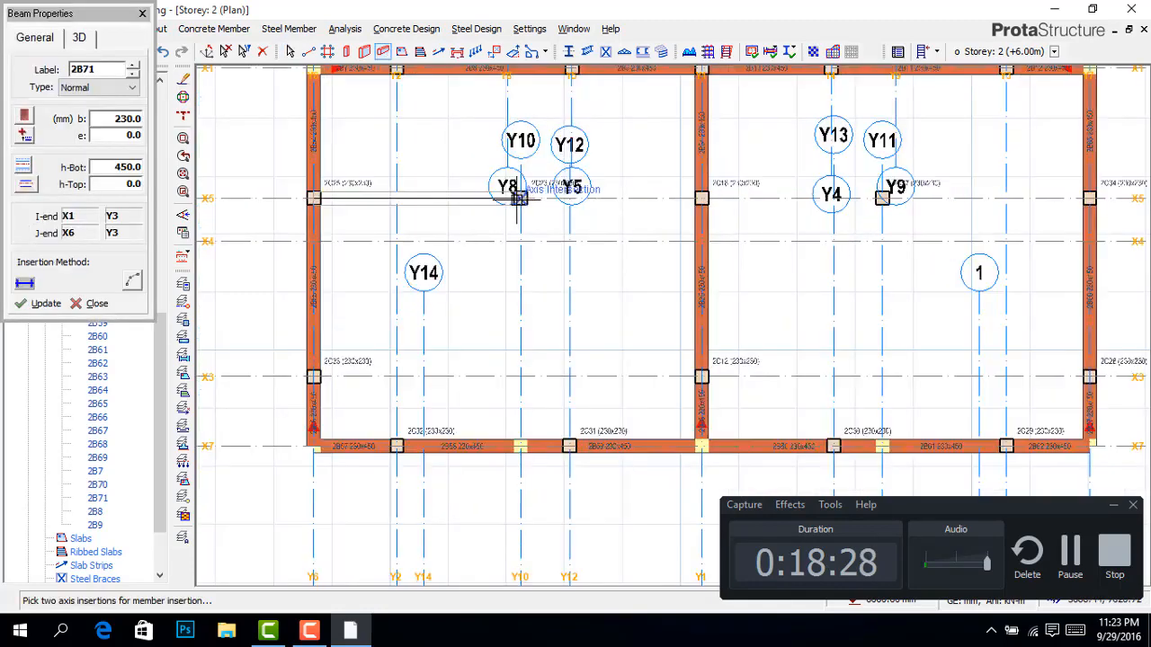
{"action": "left_click", "coordinate": [521, 198]}
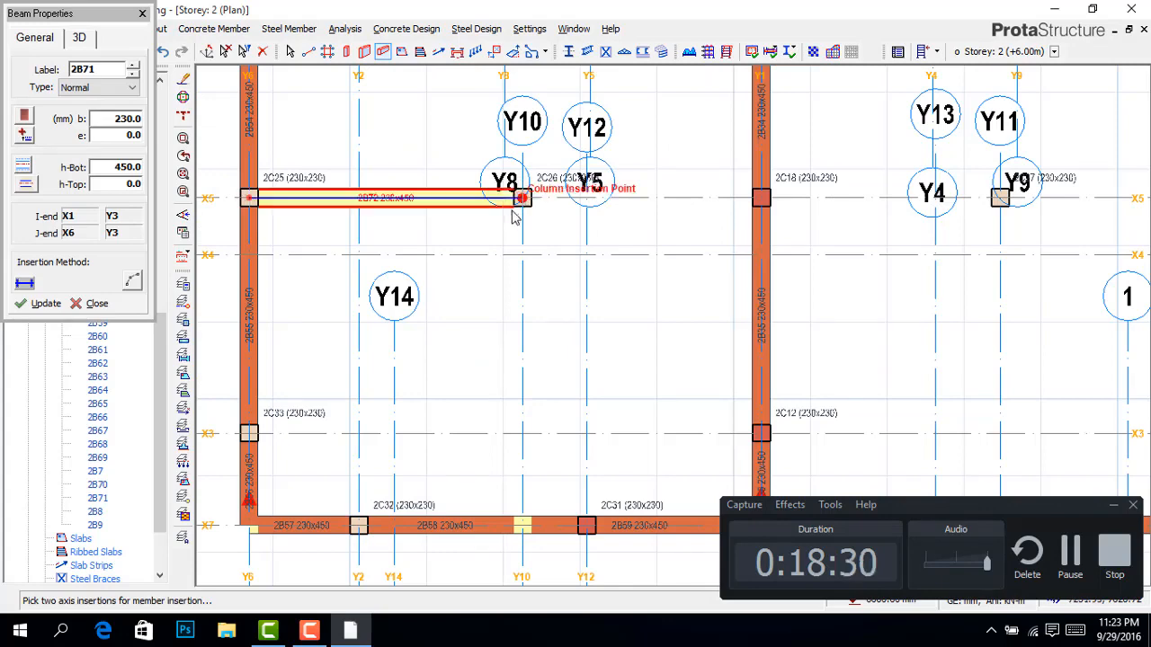
{"action": "scroll", "coordinate": [719, 219], "scroll_direction": "down", "scroll_amount": 2}
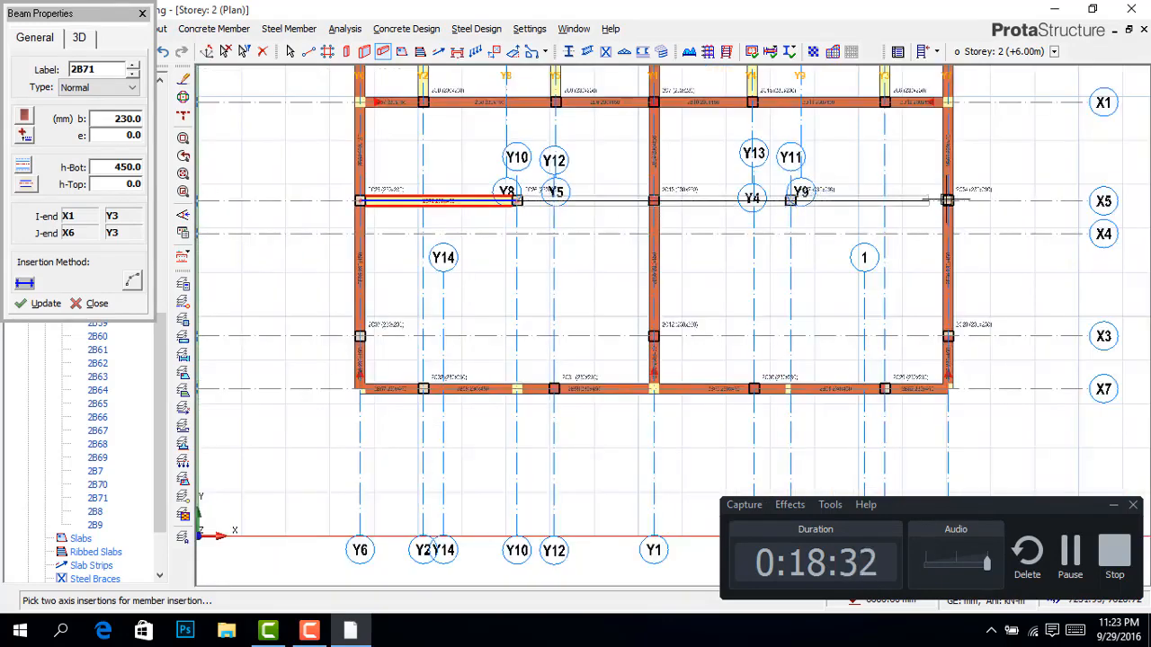
{"action": "left_click", "coordinate": [901, 193]}
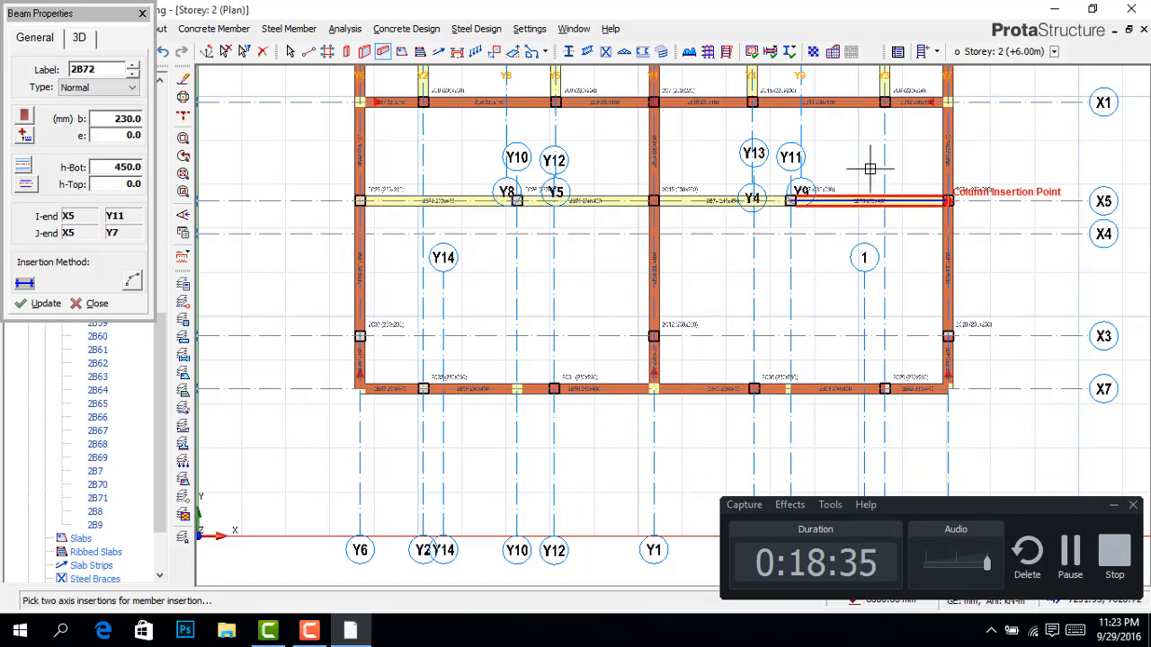
Step: Insert 230x450 beams along axis Y2 from X7 to X5 and from X5 to X1
{"action": "left_click", "coordinate": [421, 377]}
{"action": "left_click", "coordinate": [423, 101]}
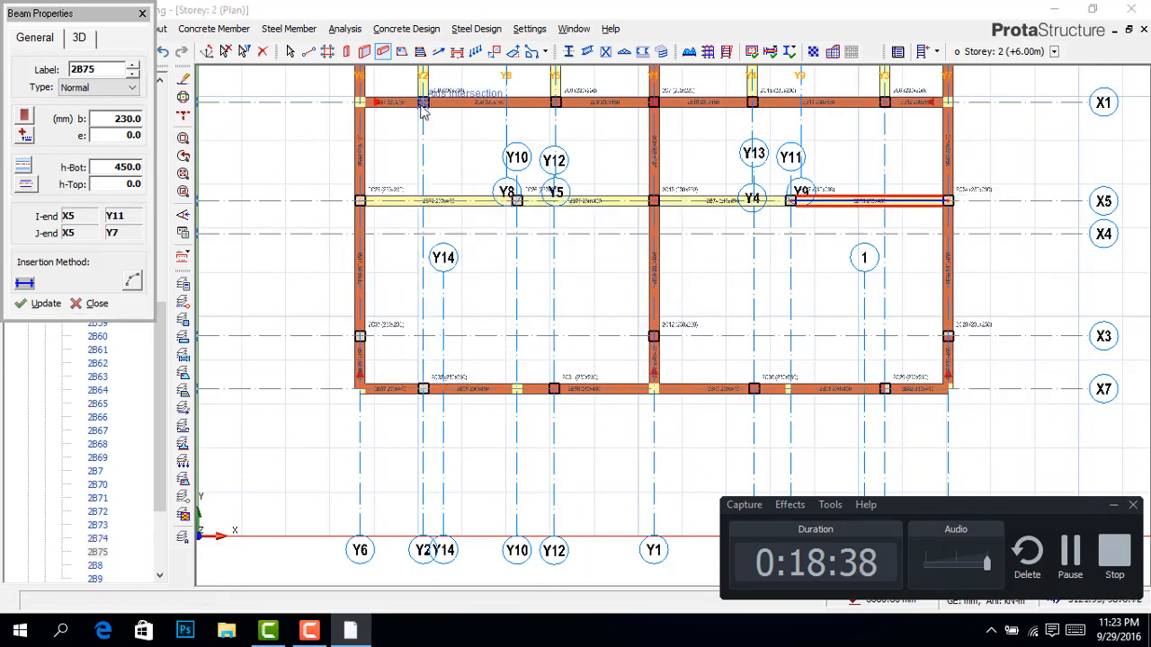
{"action": "left_click", "coordinate": [619, 375]}
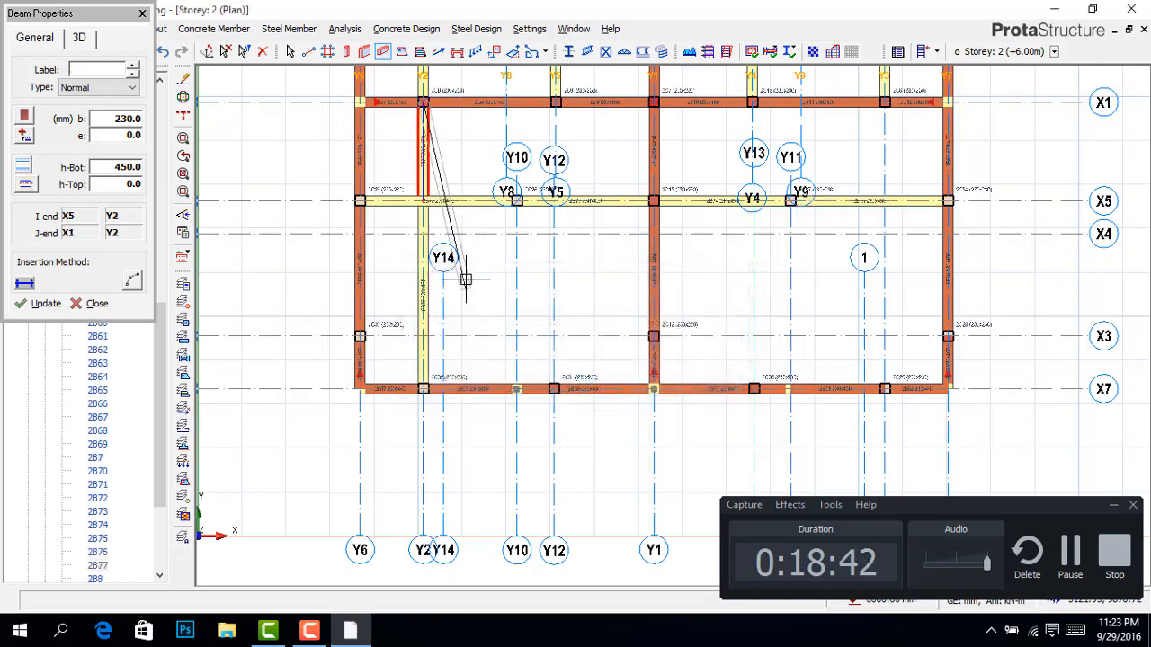
{"action": "key", "text": "Escape"}
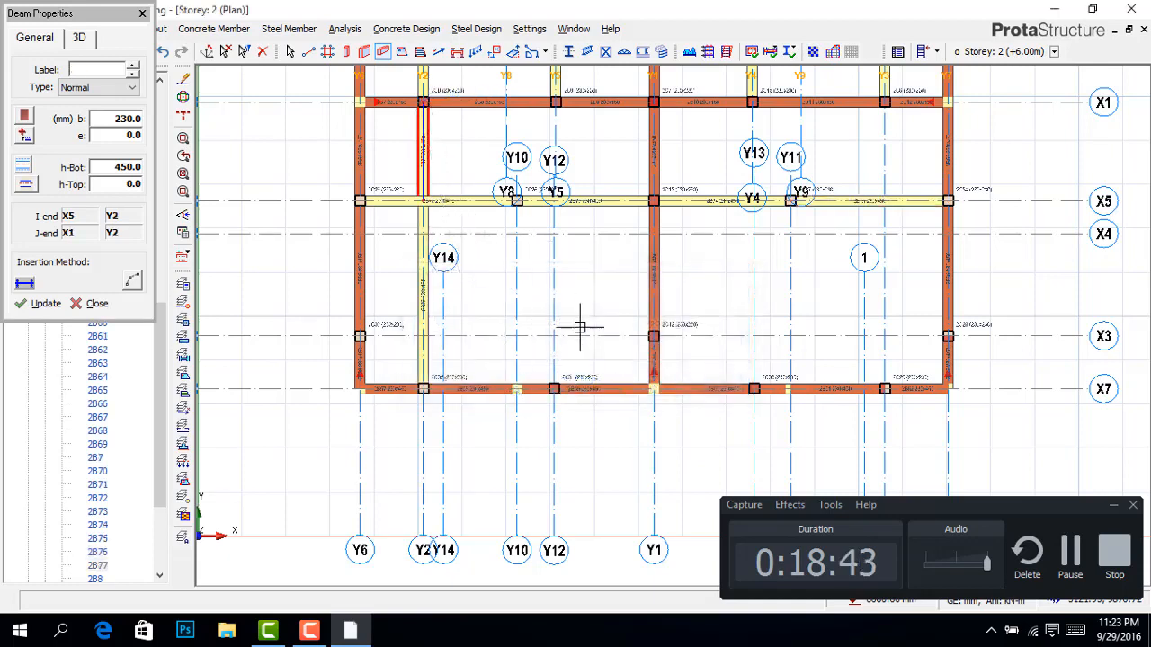
Step: Insert a 230x450 beam along axis Y12 from the column at X7 to axis X5
{"action": "left_click", "coordinate": [525, 389]}
{"action": "left_click", "coordinate": [552, 389]}
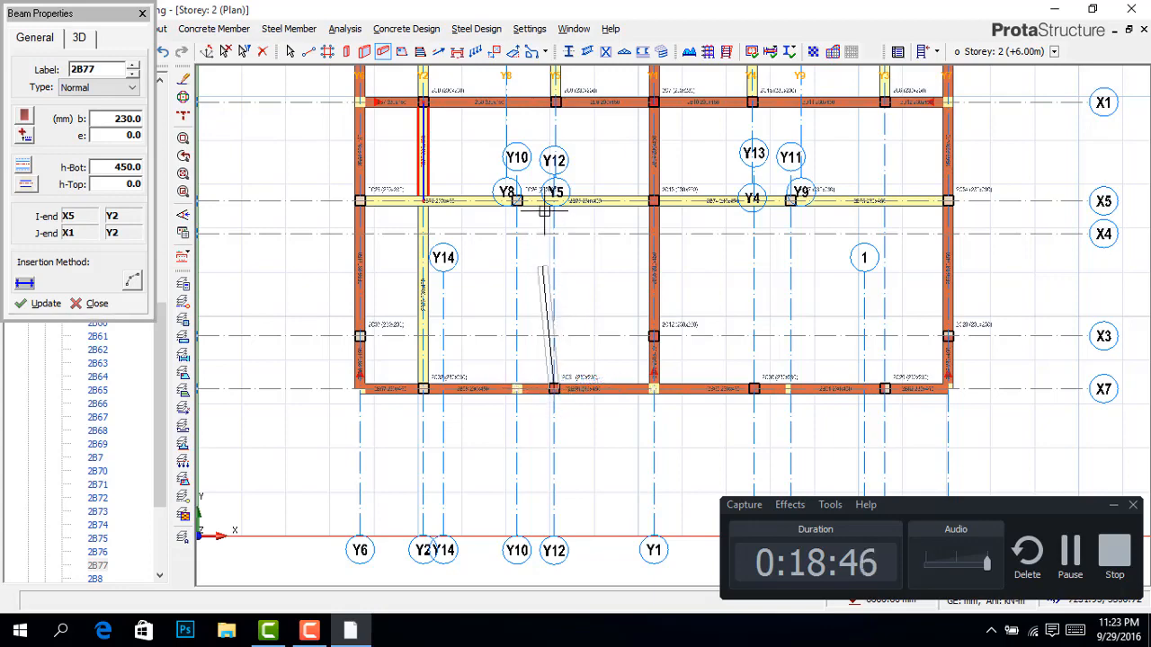
{"action": "scroll", "coordinate": [552, 199], "scroll_direction": "up", "scroll_amount": 2}
{"action": "scroll", "coordinate": [556, 200], "scroll_direction": "up", "scroll_amount": 1}
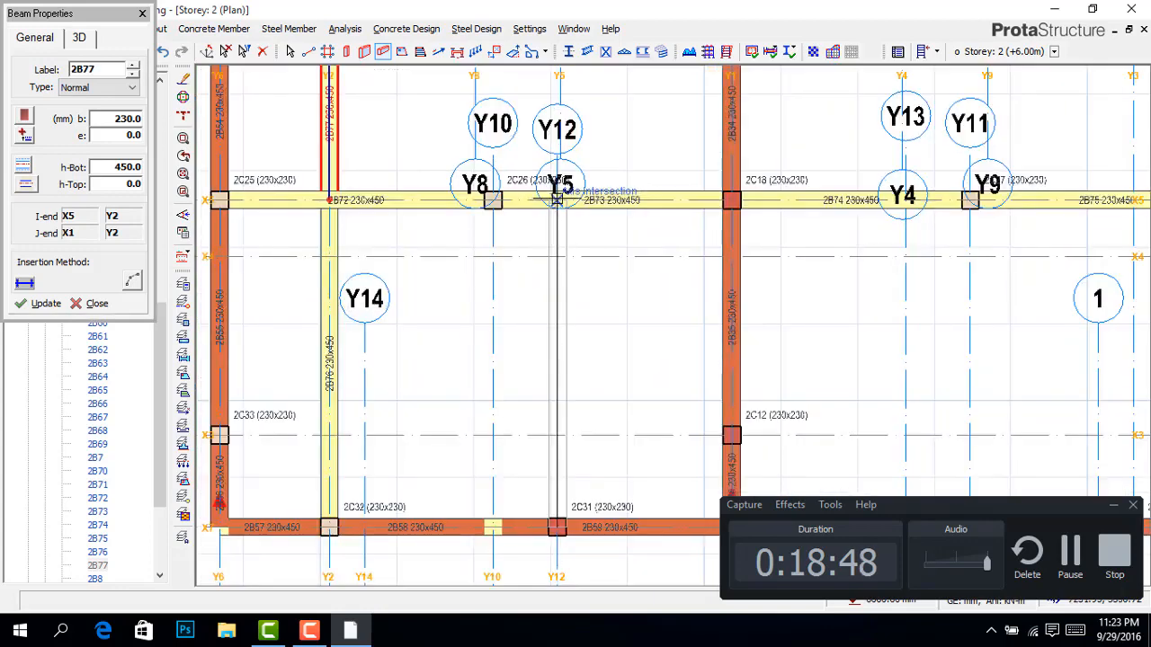
{"action": "left_click", "coordinate": [629, 221]}
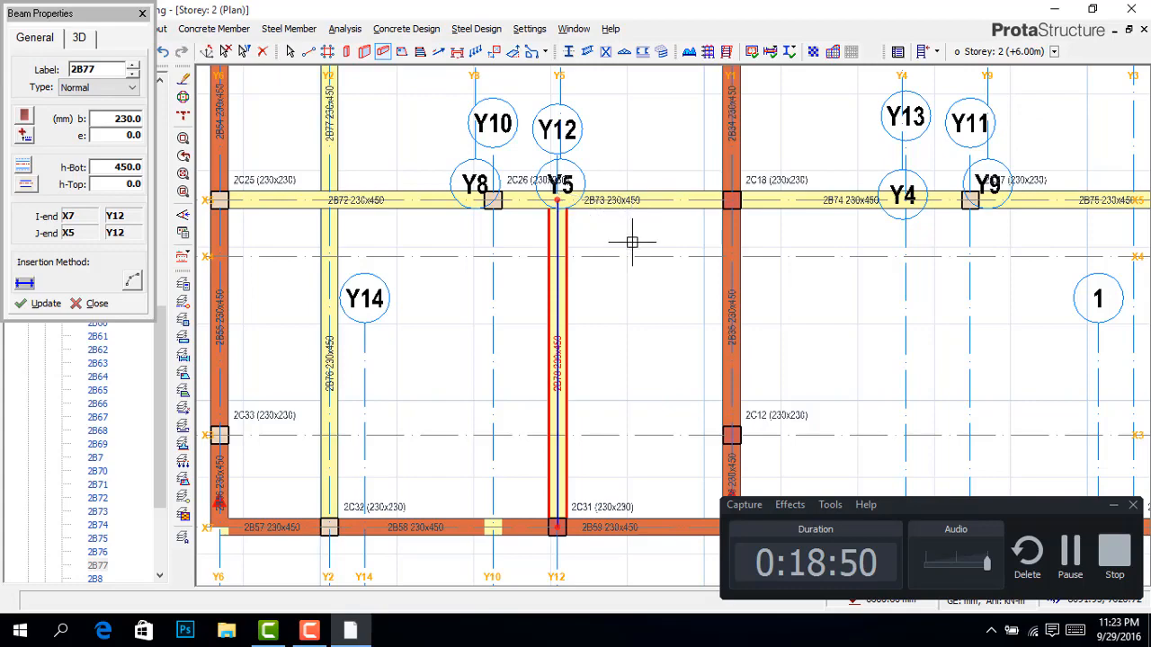
Step: Insert a 230x450 beam along axis Y13 from the column at X7 to axis X5
{"action": "scroll", "coordinate": [396, 291], "scroll_direction": "down", "scroll_amount": 3}
{"action": "scroll", "coordinate": [396, 291], "scroll_direction": "down", "scroll_amount": 1}
{"action": "scroll", "coordinate": [548, 311], "scroll_direction": "up", "scroll_amount": 3}
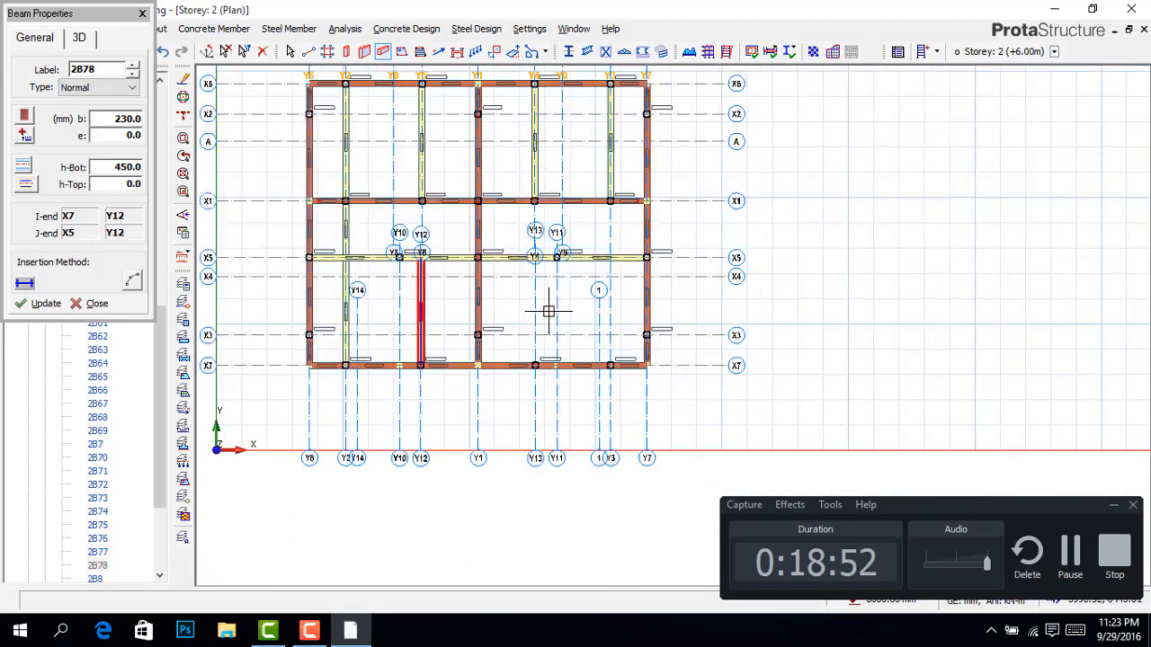
{"action": "scroll", "coordinate": [545, 409], "scroll_direction": "up", "scroll_amount": 1}
{"action": "left_click", "coordinate": [550, 444]}
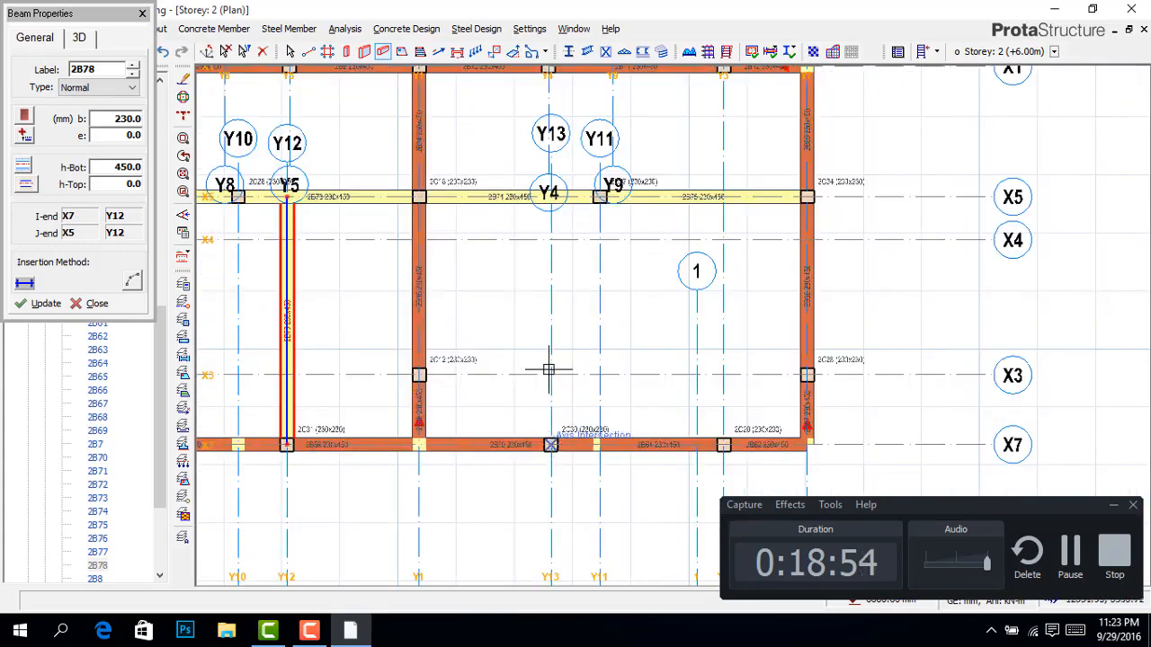
{"action": "left_click", "coordinate": [582, 230]}
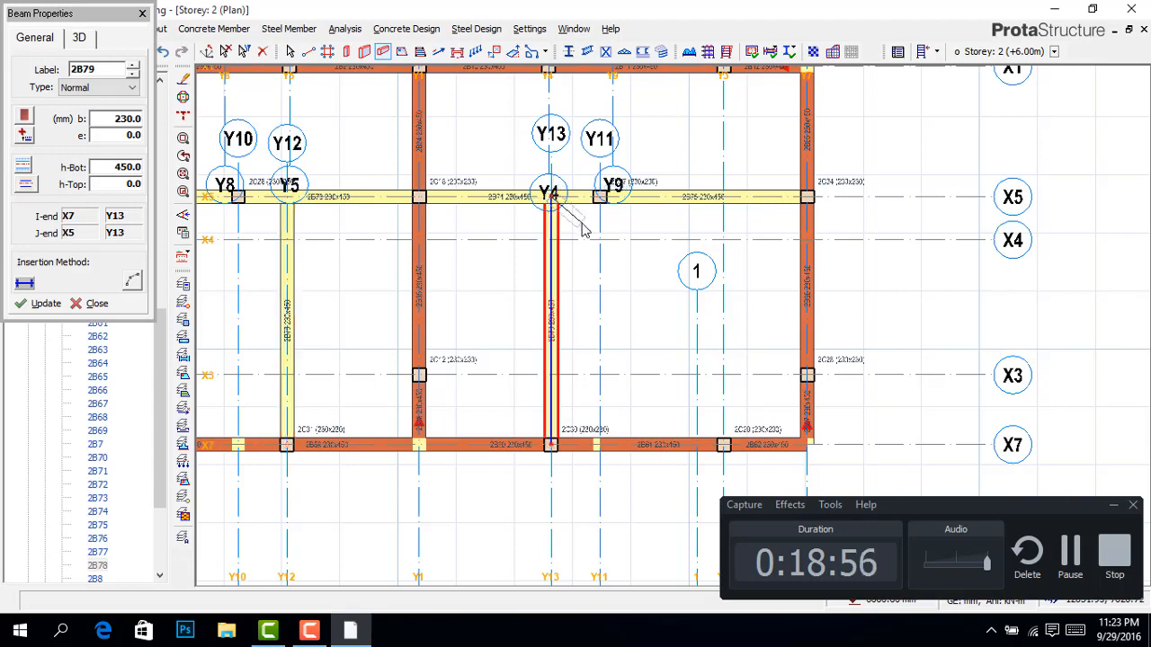
Step: Insert 230x450 beams along axis Y3 from X7 to X5 and from X5 to X1
{"action": "left_click", "coordinate": [723, 444]}
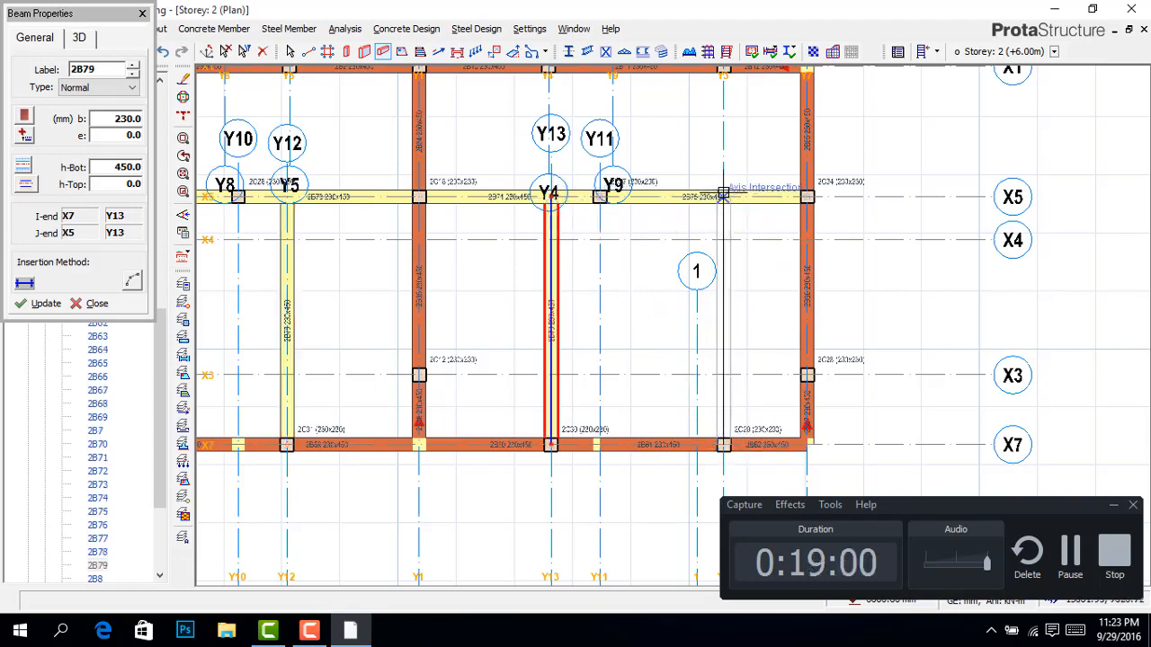
{"action": "left_click", "coordinate": [744, 193]}
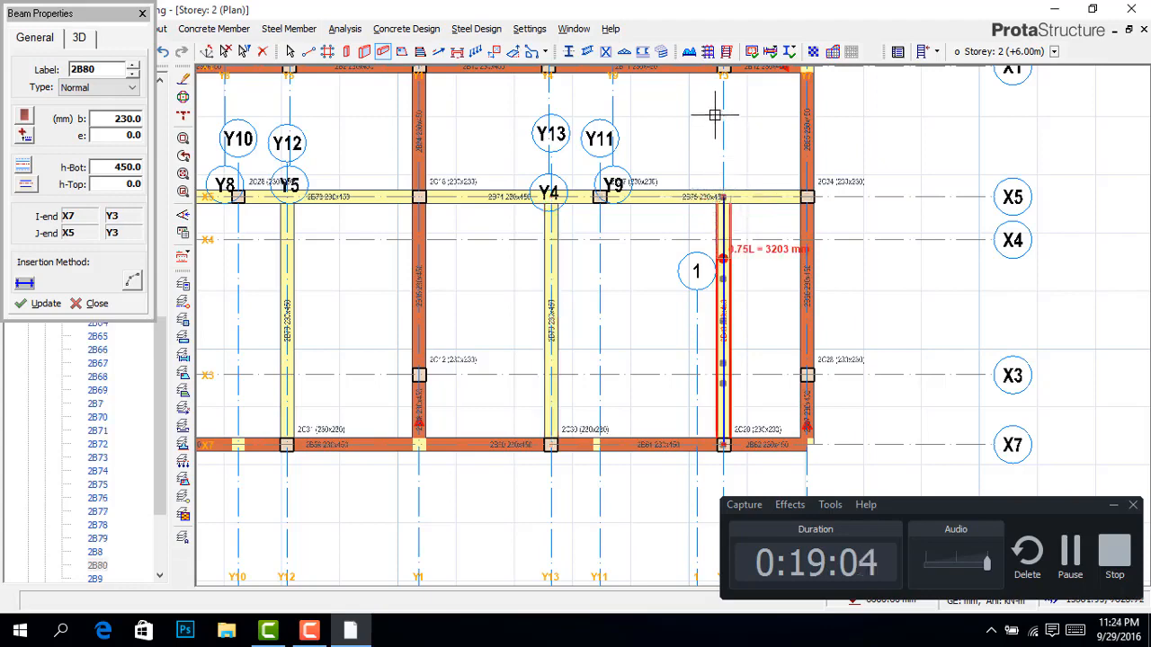
{"action": "scroll", "coordinate": [715, 114], "scroll_direction": "down", "scroll_amount": 1}
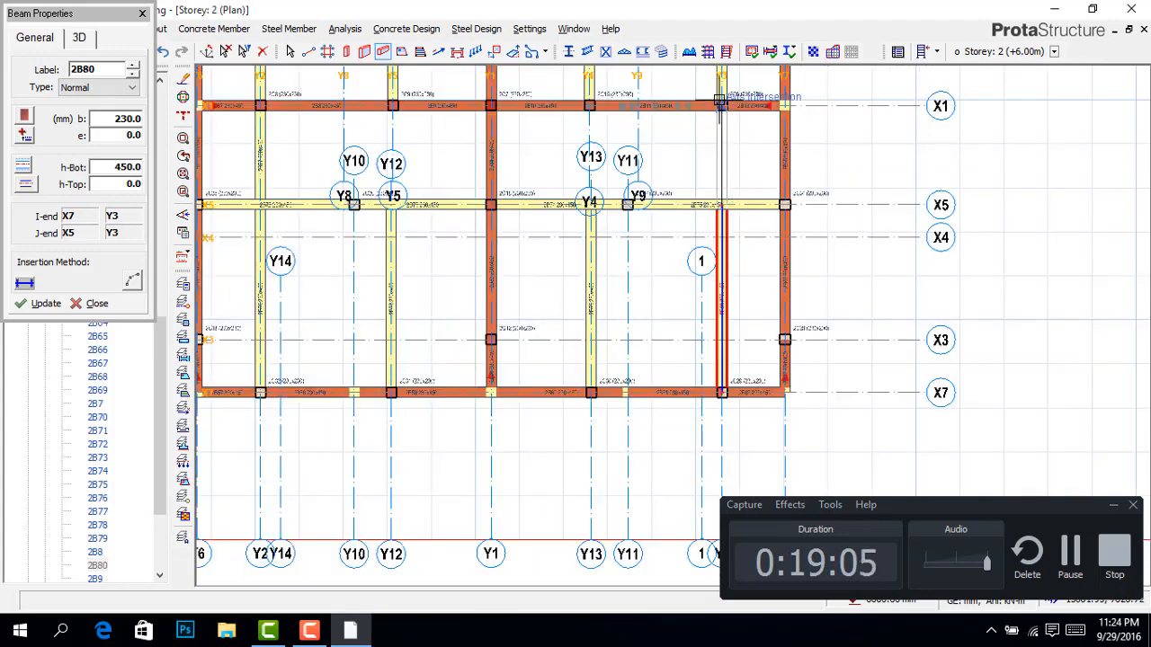
{"action": "left_click", "coordinate": [749, 147]}
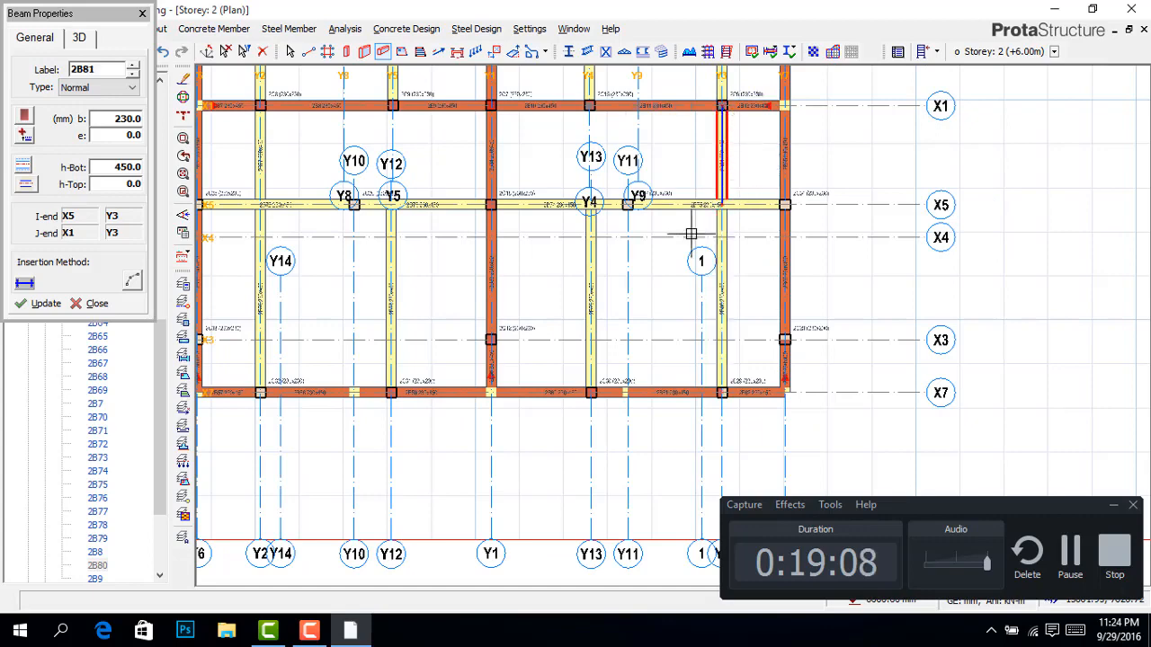
Step: Examine the new beam layout around axis X5 and across the whole storey plan
{"action": "scroll", "coordinate": [690, 234], "scroll_direction": "down", "scroll_amount": 1}
{"action": "scroll", "coordinate": [545, 225], "scroll_direction": "down", "scroll_amount": 1}
{"action": "scroll", "coordinate": [545, 225], "scroll_direction": "up", "scroll_amount": 1}
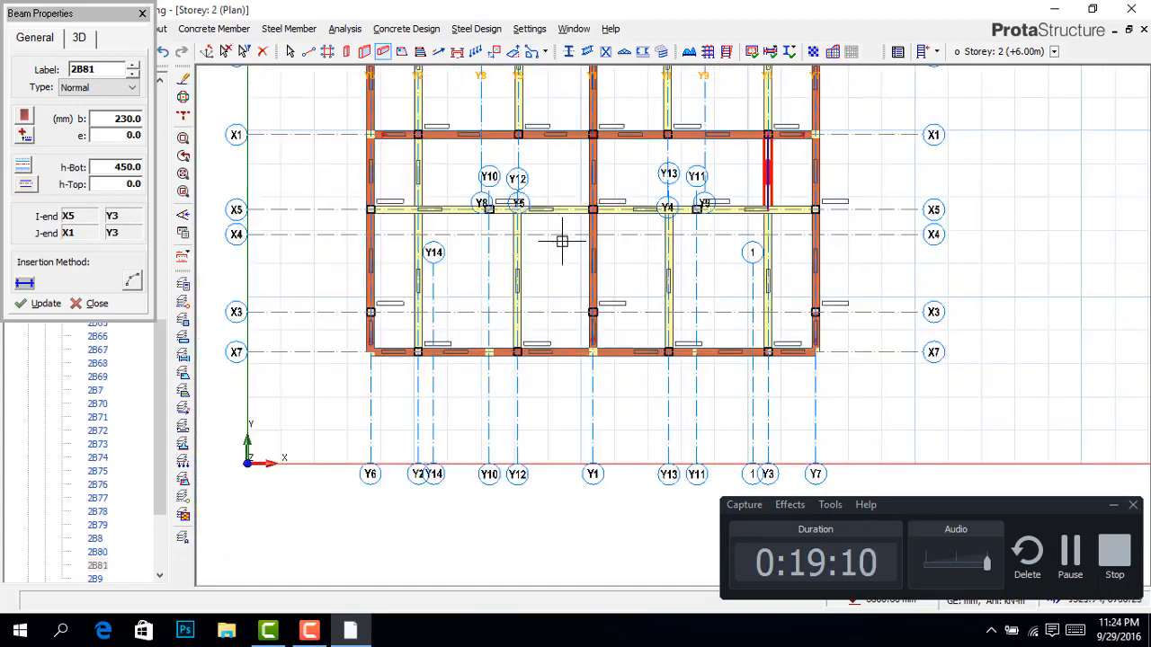
{"action": "scroll", "coordinate": [570, 258], "scroll_direction": "down", "scroll_amount": 1}
{"action": "scroll", "coordinate": [569, 260], "scroll_direction": "up", "scroll_amount": 3}
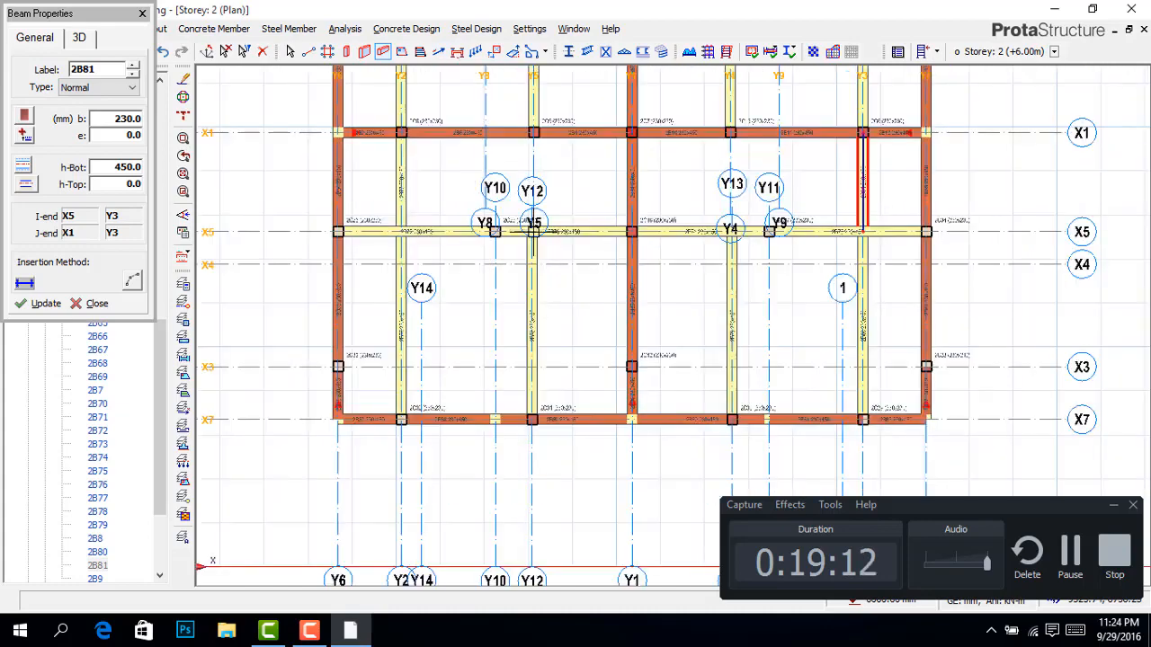
{"action": "scroll", "coordinate": [568, 266], "scroll_direction": "up", "scroll_amount": 1}
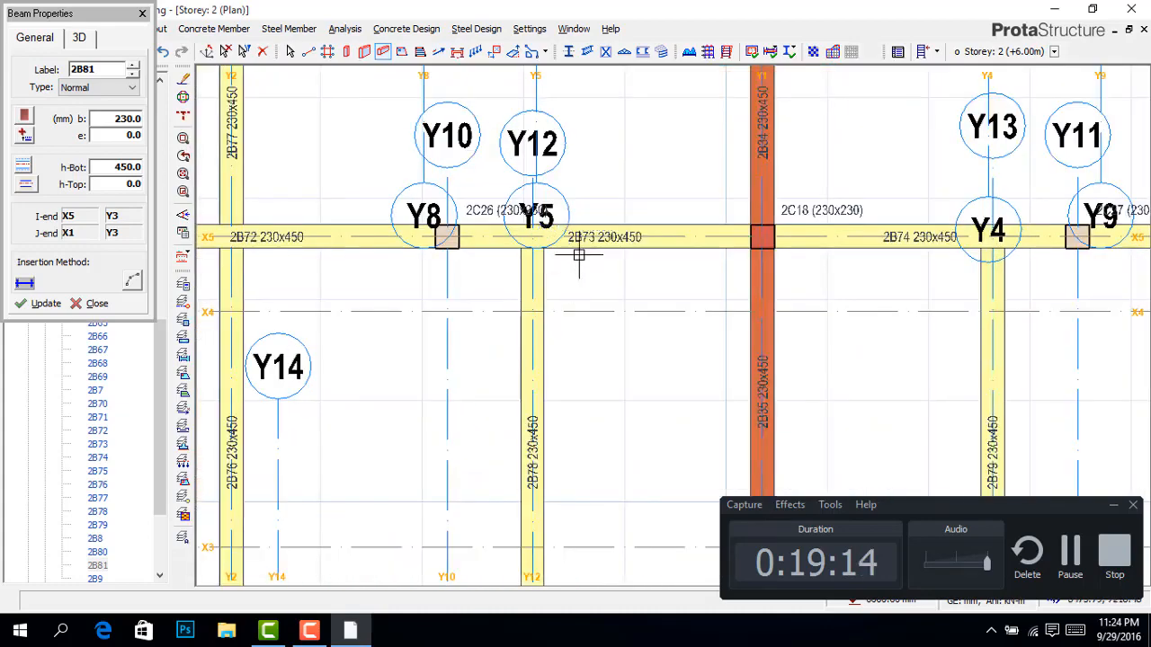
{"action": "scroll", "coordinate": [579, 254], "scroll_direction": "down", "scroll_amount": 2}
{"action": "scroll", "coordinate": [617, 261], "scroll_direction": "down", "scroll_amount": 1}
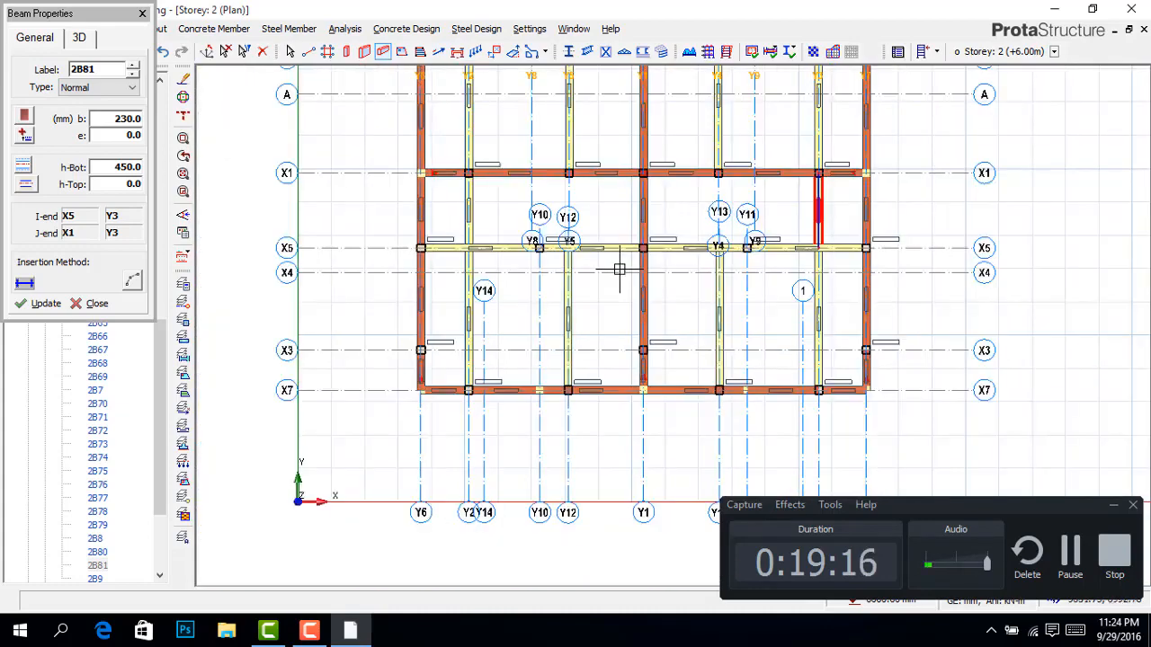
{"action": "scroll", "coordinate": [624, 329], "scroll_direction": "down", "scroll_amount": 3}
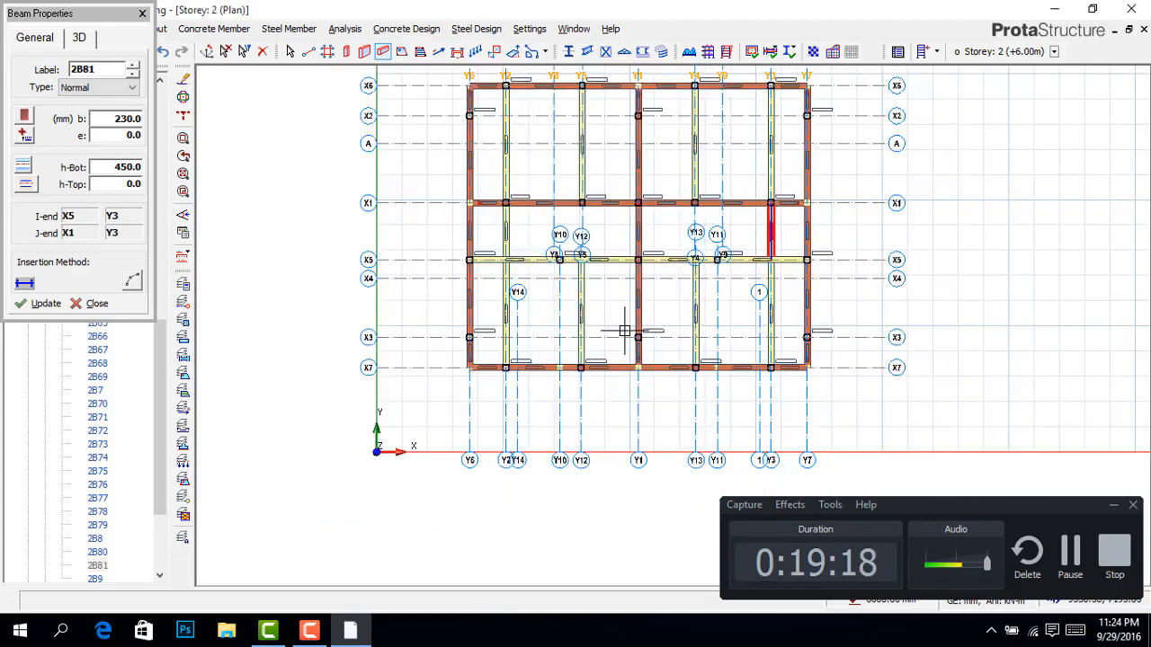
Step: Insert 150 mm slabs with 25 mm cover in all six bays between axes X1 and X6, from Y6 to Y7
{"action": "scroll", "coordinate": [635, 202], "scroll_direction": "up", "scroll_amount": 5}
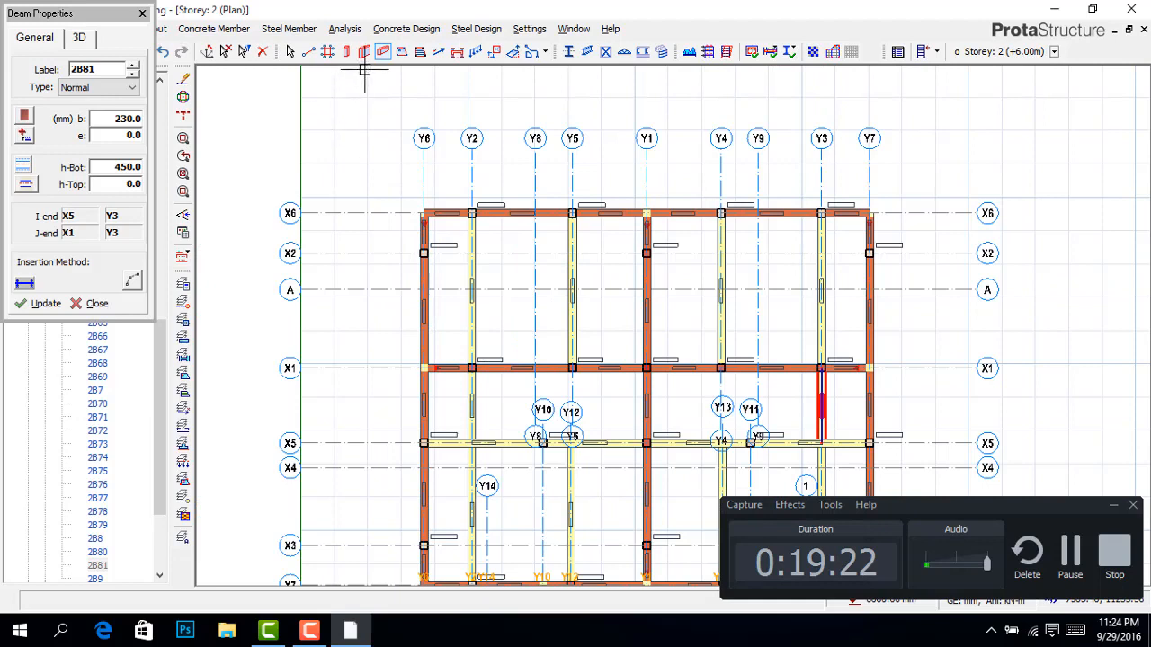
{"action": "left_click", "coordinate": [444, 300]}
{"action": "left_click", "coordinate": [503, 297]}
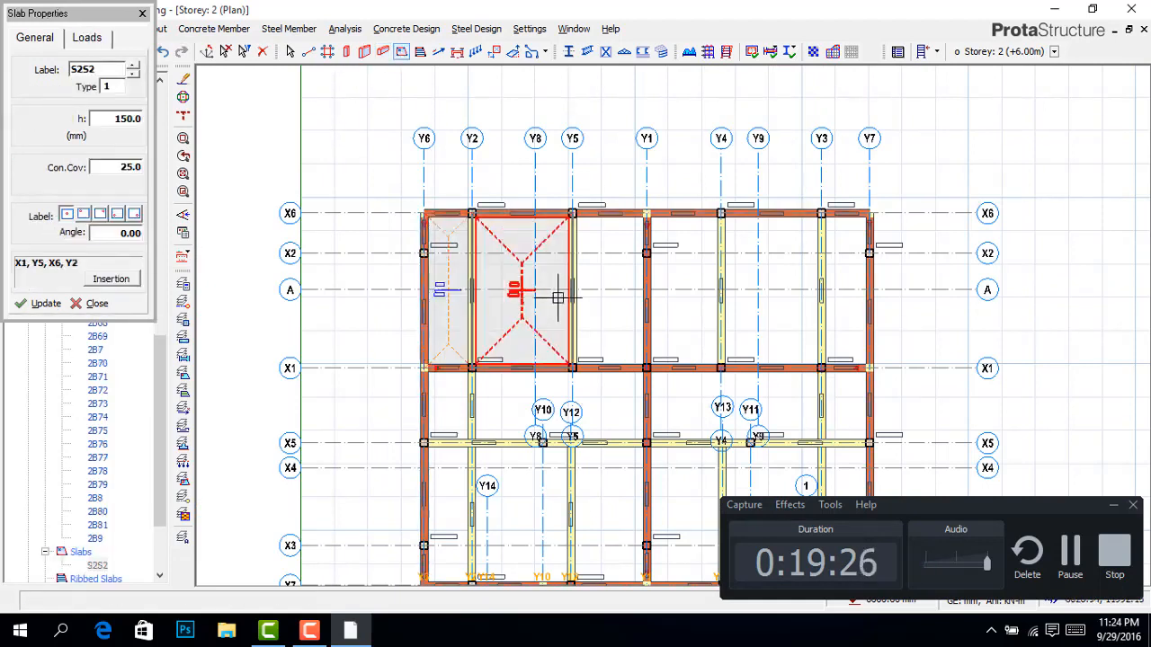
{"action": "left_click", "coordinate": [625, 300]}
{"action": "left_click", "coordinate": [762, 294]}
{"action": "left_click", "coordinate": [836, 291]}
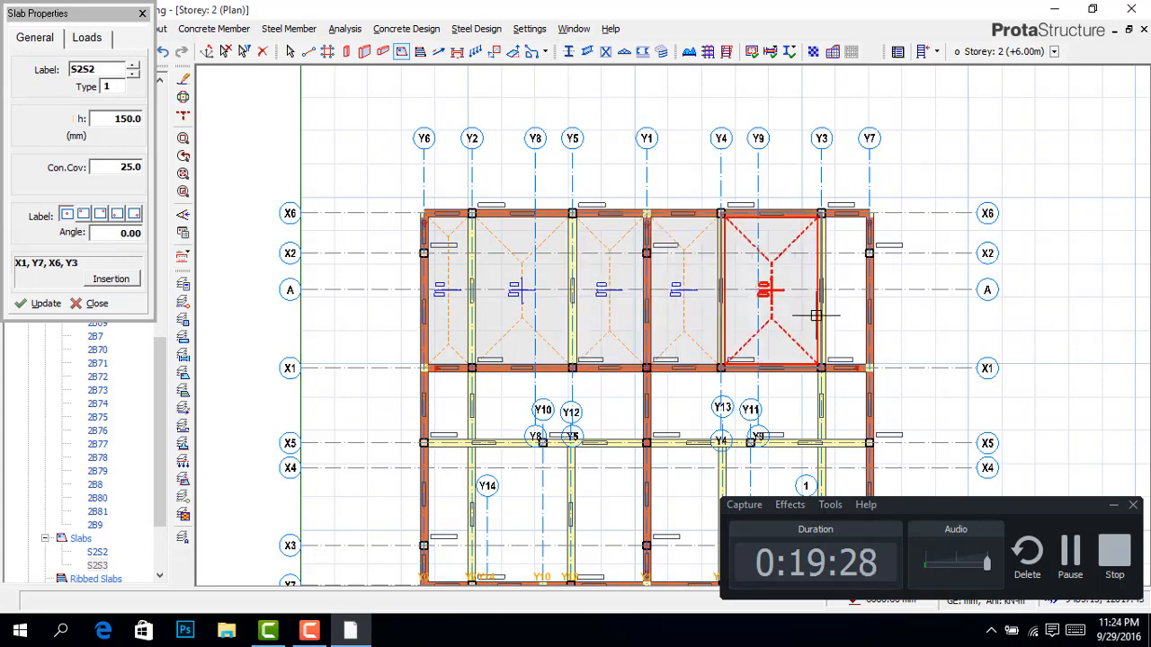
Step: Insert 150 mm slabs in all six bays between X5 and X7, and in the two outer bays Y6–Y2 and Y3–Y7 between X1 and X5
{"action": "scroll", "coordinate": [519, 273], "scroll_direction": "down", "scroll_amount": 2}
{"action": "scroll", "coordinate": [490, 323], "scroll_direction": "up", "scroll_amount": 5}
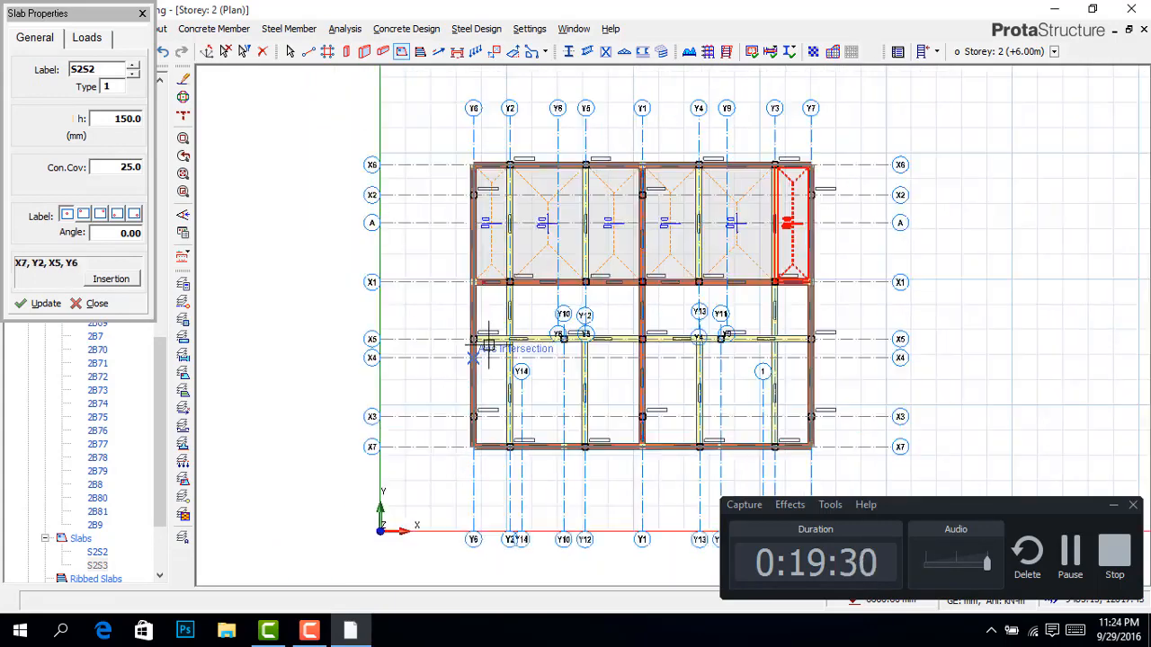
{"action": "left_click", "coordinate": [493, 298]}
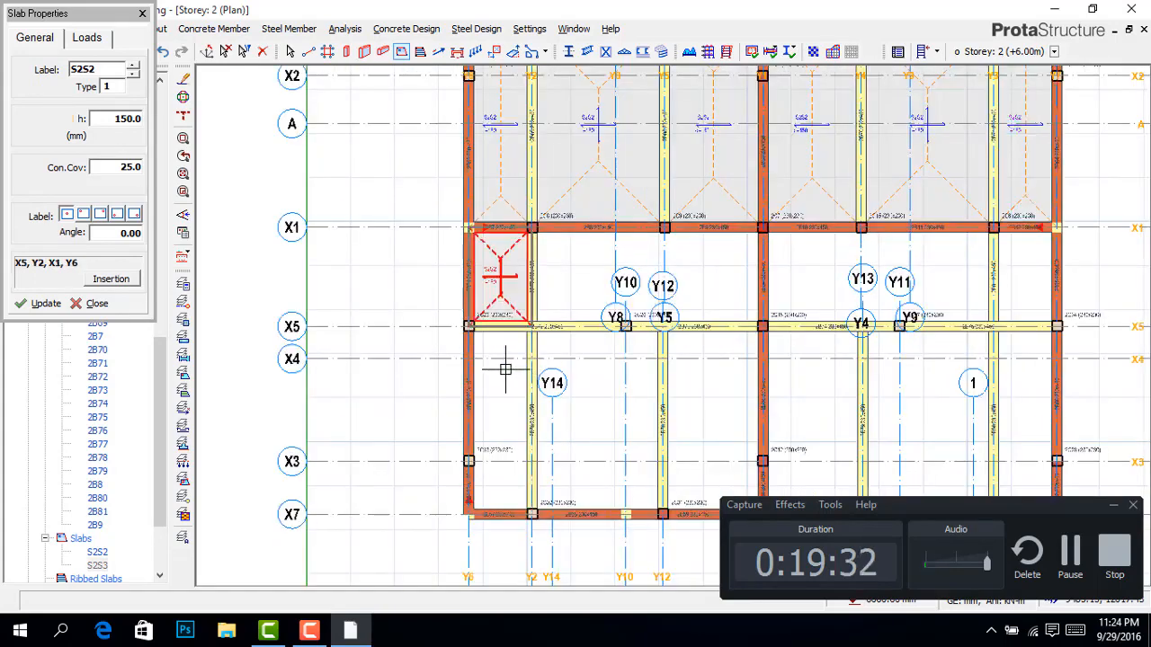
{"action": "left_click", "coordinate": [609, 389]}
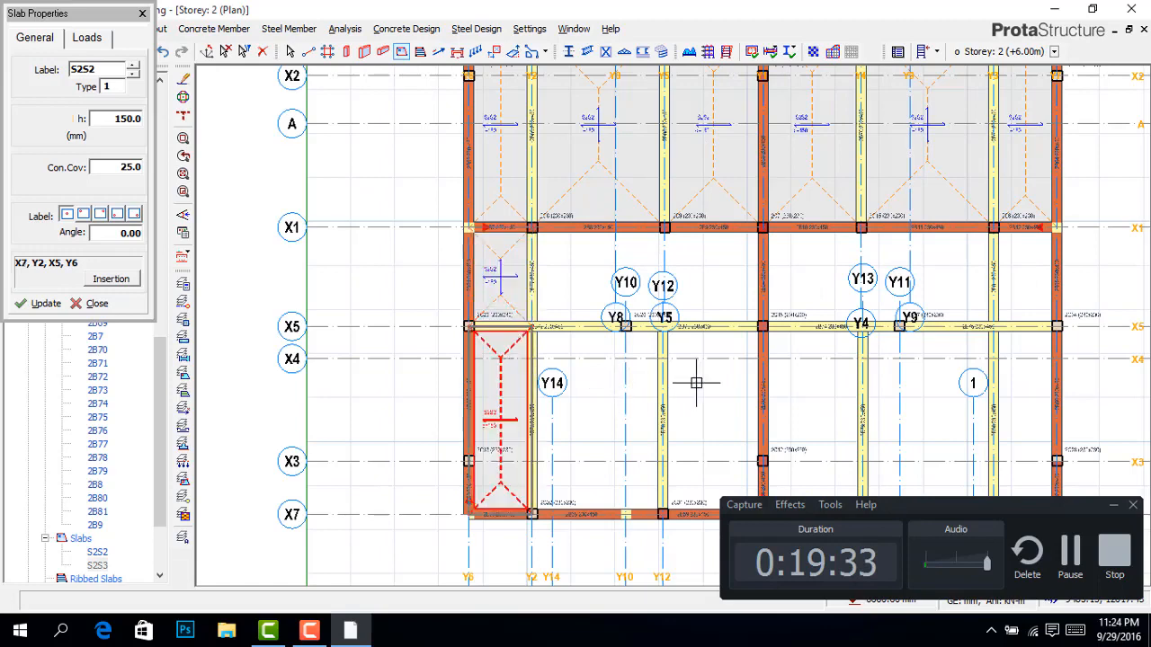
{"action": "left_click", "coordinate": [760, 387]}
{"action": "left_click", "coordinate": [801, 382]}
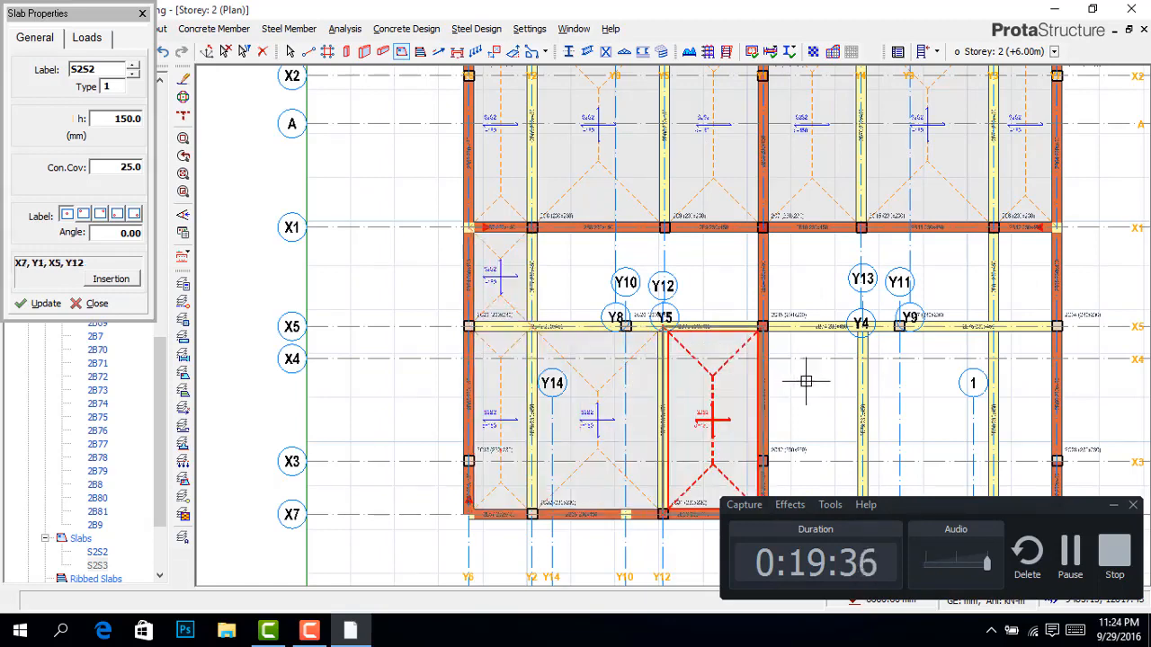
{"action": "left_click", "coordinate": [927, 376]}
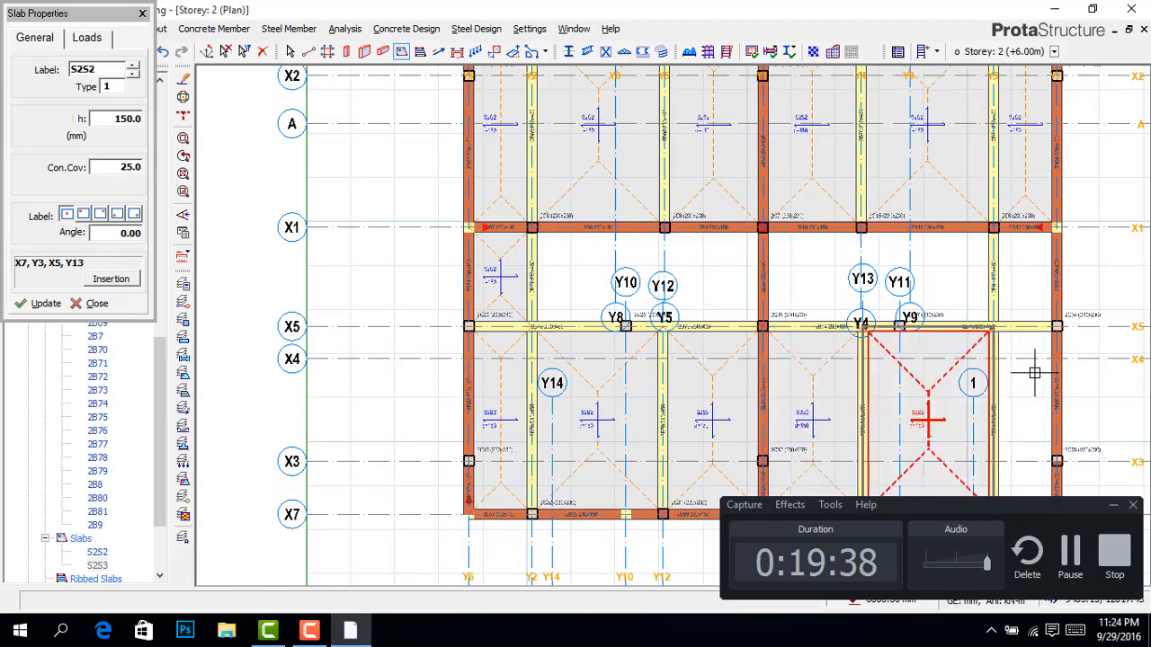
{"action": "left_click", "coordinate": [1007, 280]}
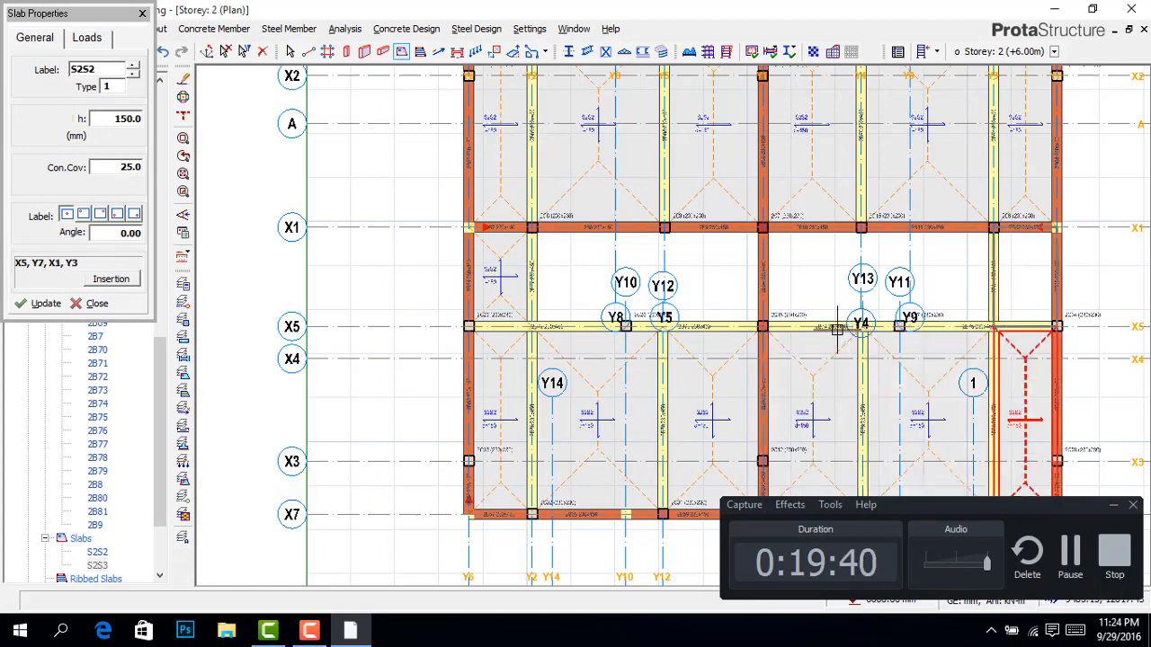
Step: Examine the slab layout across the whole storey plan, including the bays between axes X1 and X5
{"action": "scroll", "coordinate": [634, 270], "scroll_direction": "down", "scroll_amount": 3}
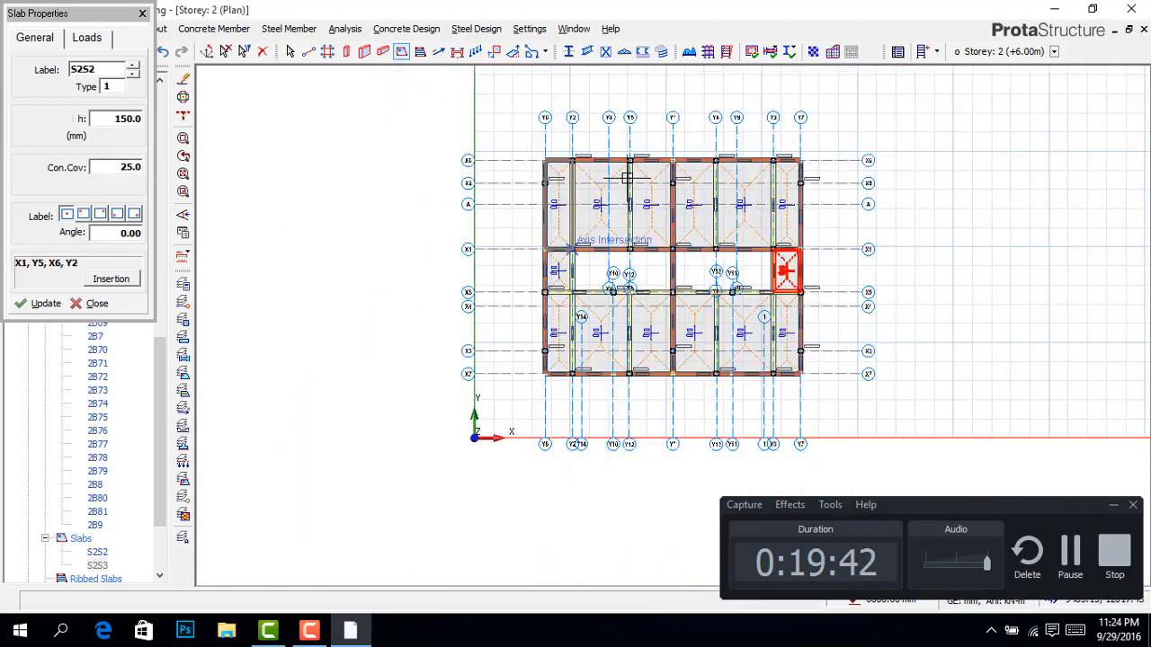
{"action": "scroll", "coordinate": [625, 188], "scroll_direction": "up", "scroll_amount": 1}
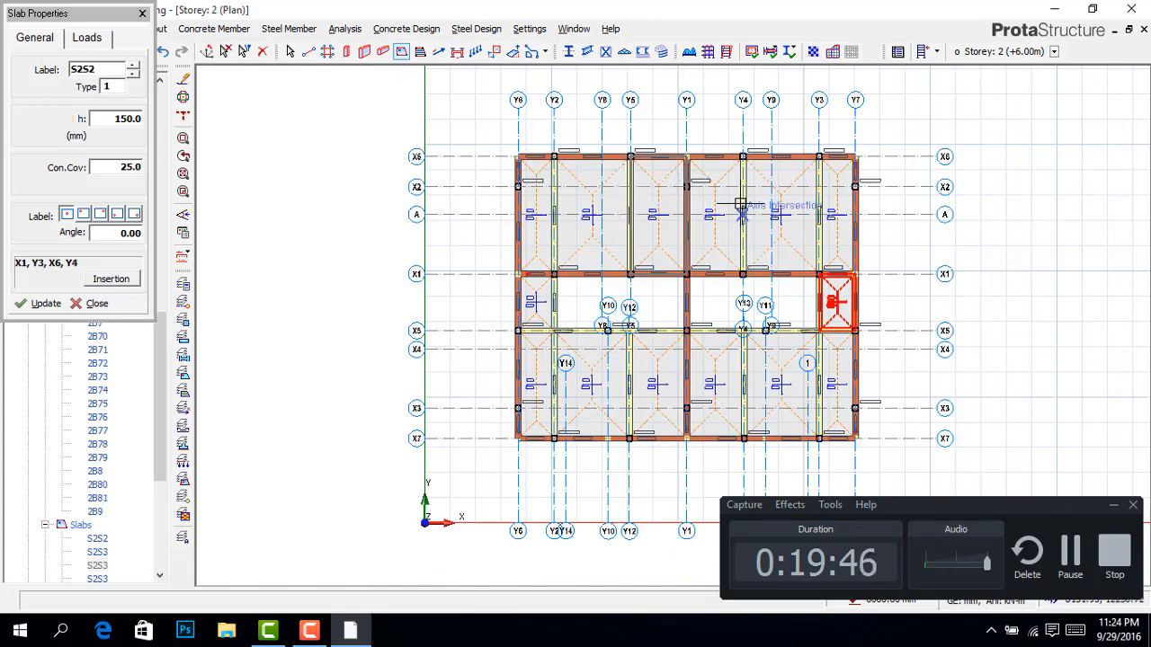
{"action": "scroll", "coordinate": [733, 198], "scroll_direction": "up", "scroll_amount": 2}
{"action": "scroll", "coordinate": [644, 223], "scroll_direction": "up", "scroll_amount": 2}
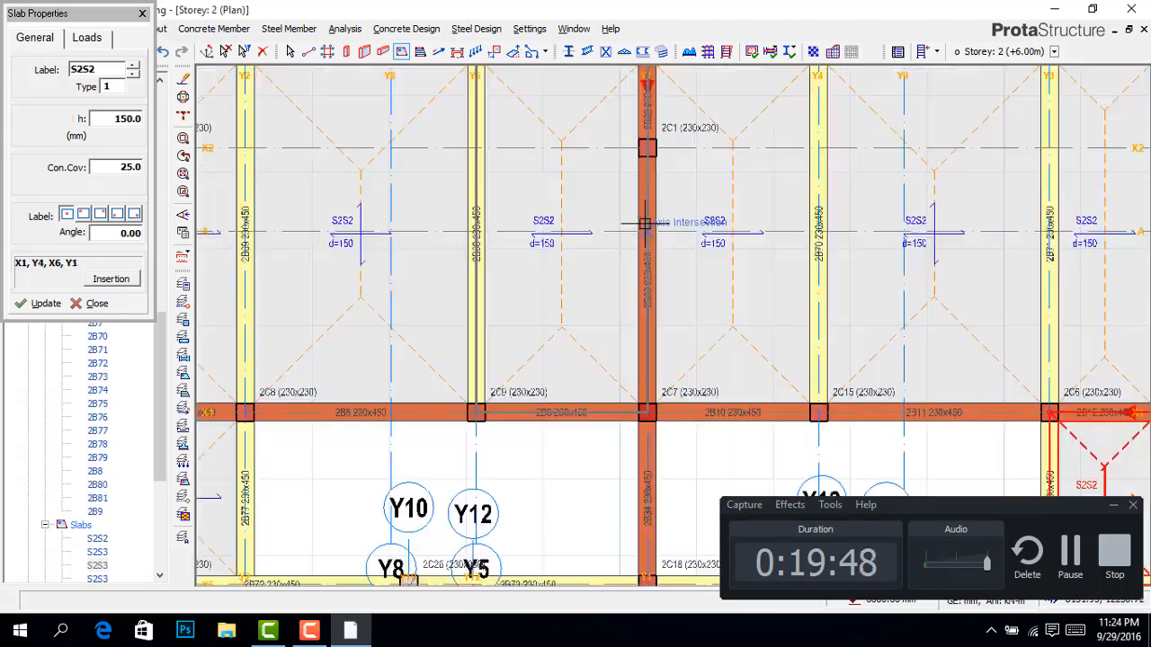
{"action": "scroll", "coordinate": [643, 223], "scroll_direction": "down", "scroll_amount": 5}
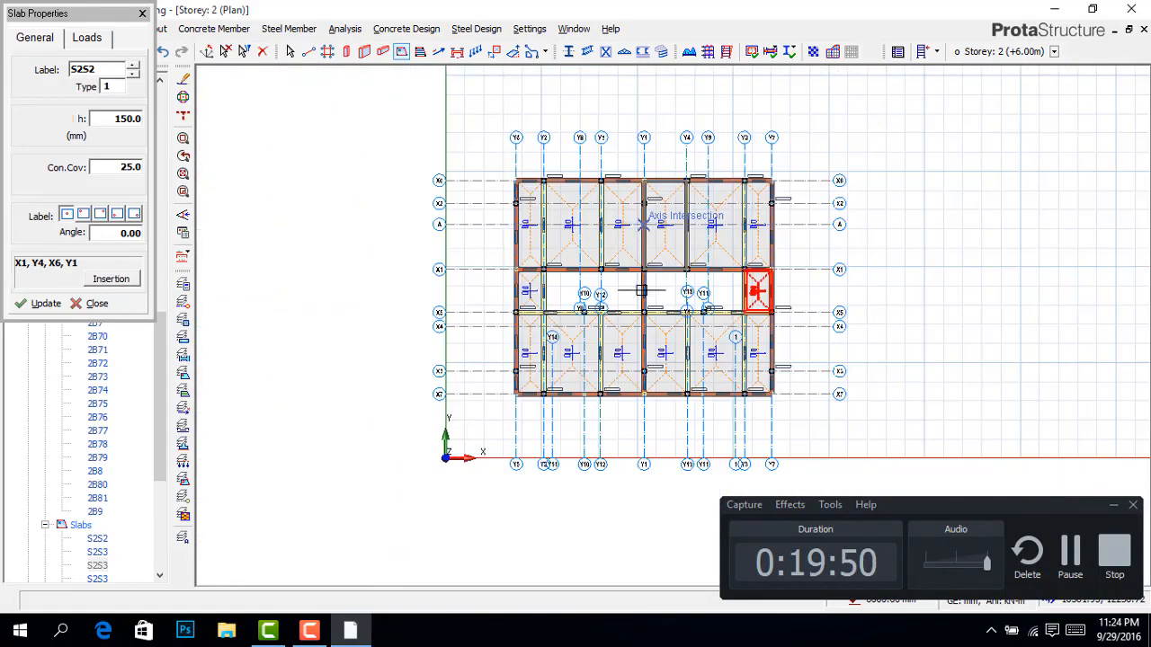
{"action": "scroll", "coordinate": [634, 295], "scroll_direction": "up", "scroll_amount": 2}
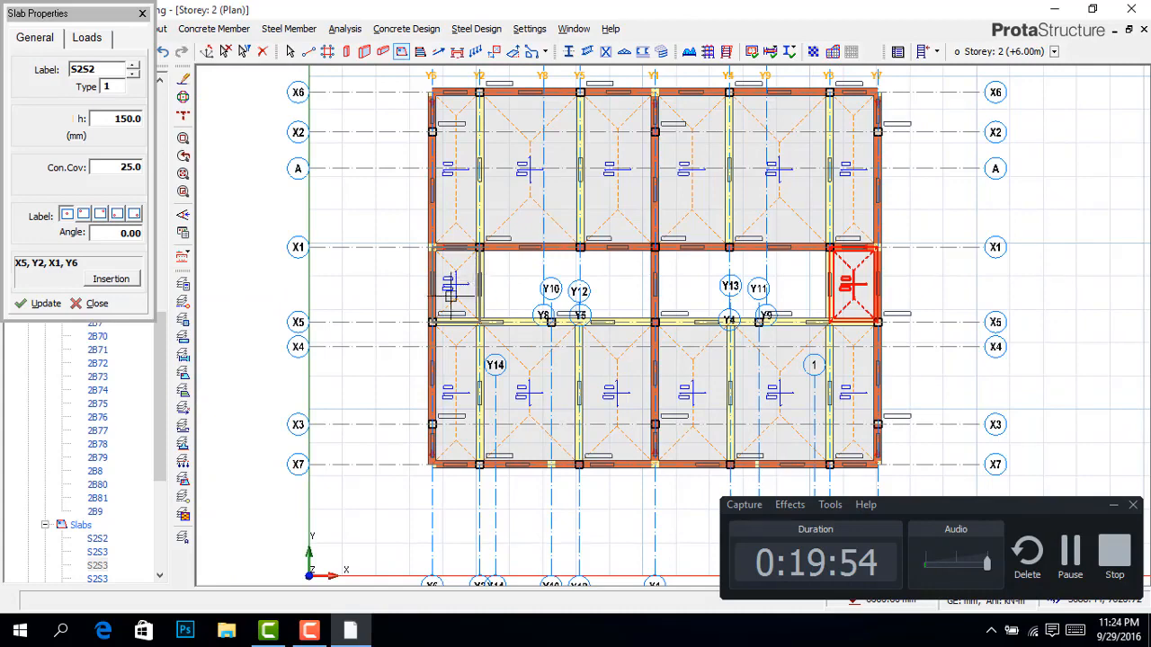
{"action": "key", "text": "Escape"}
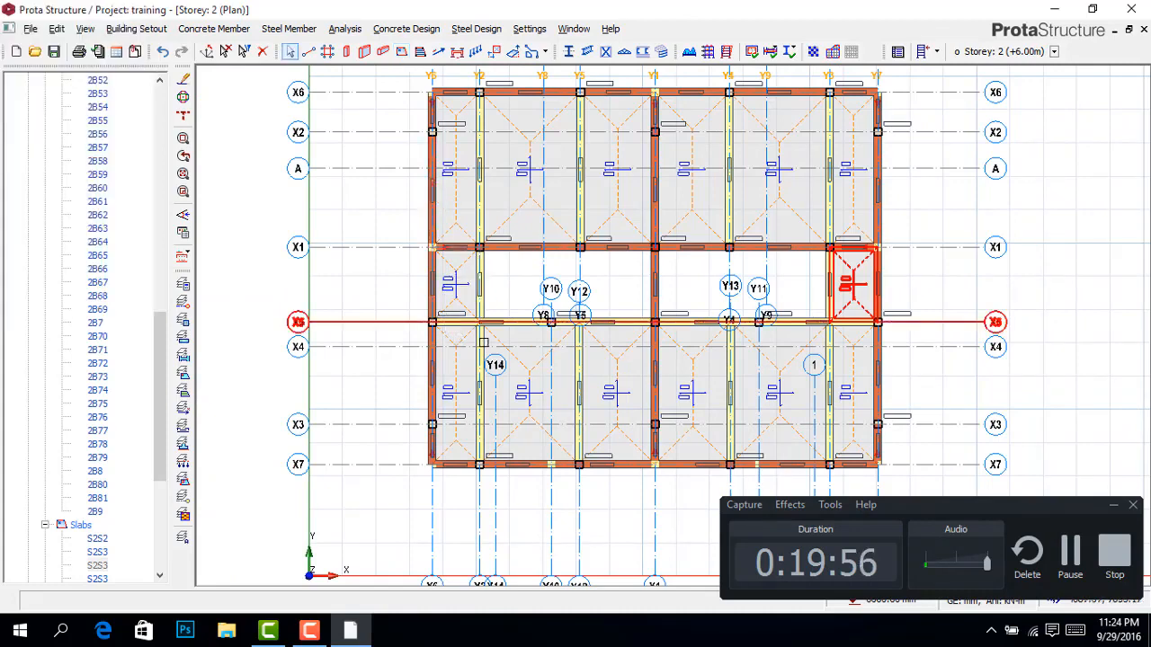
Step: Copy the wall load from the beam on axis X1 between Y2 and Y5
{"action": "scroll", "coordinate": [483, 343], "scroll_direction": "up", "scroll_amount": 3}
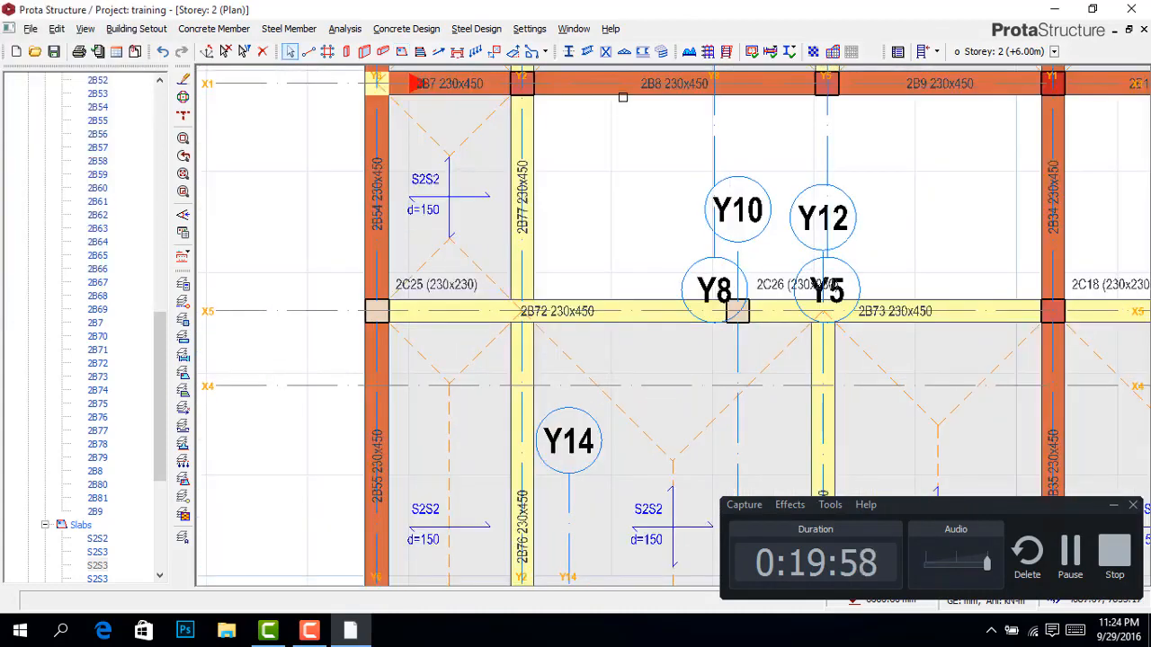
{"action": "right_click", "coordinate": [640, 90]}
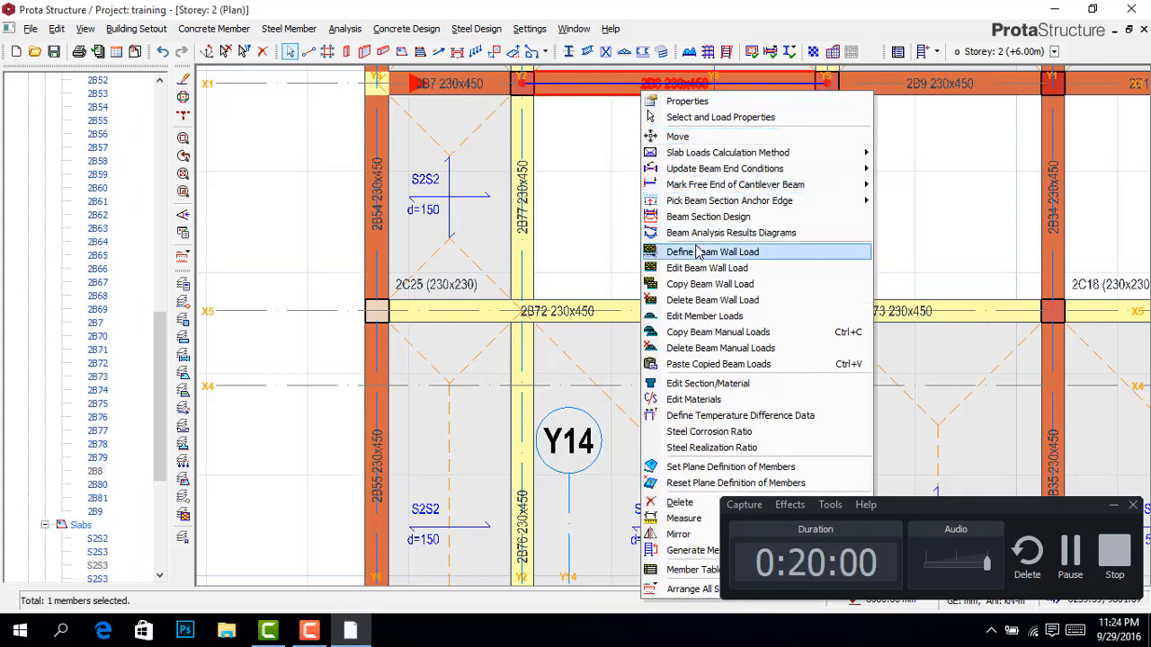
{"action": "left_click", "coordinate": [701, 287]}
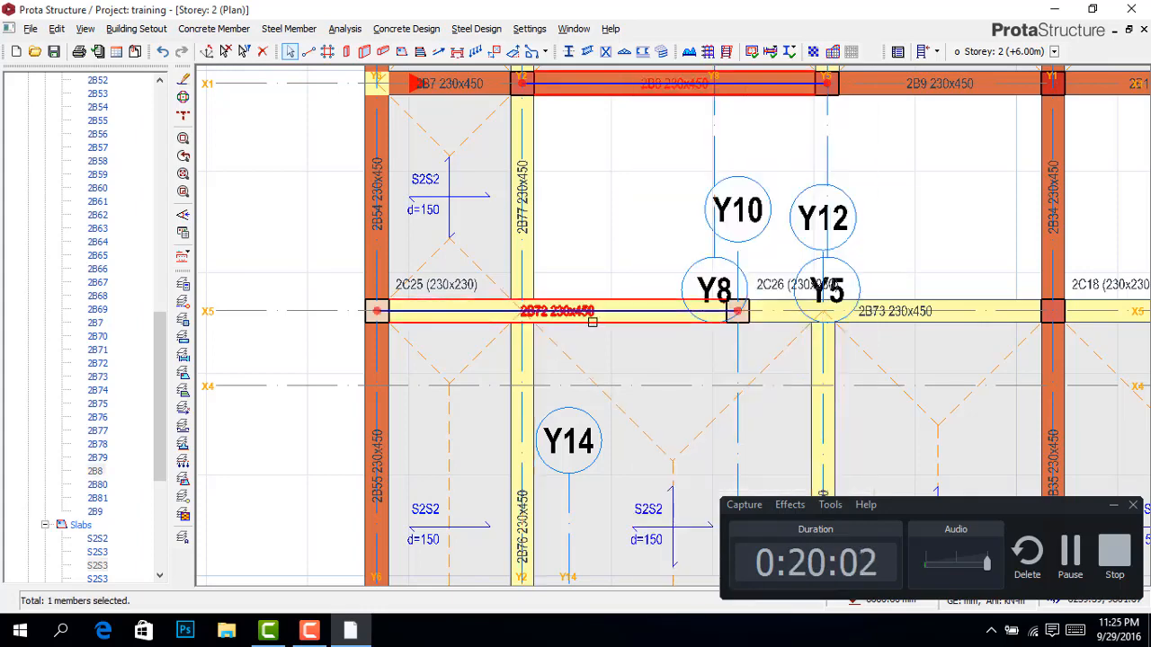
Step: Apply the copied wall load to all four beams along axis X5, from Y6 to Y7, replacing any wall load defined there
{"action": "left_click", "coordinate": [593, 321]}
{"action": "scroll", "coordinate": [276, 321], "scroll_direction": "down", "scroll_amount": 2}
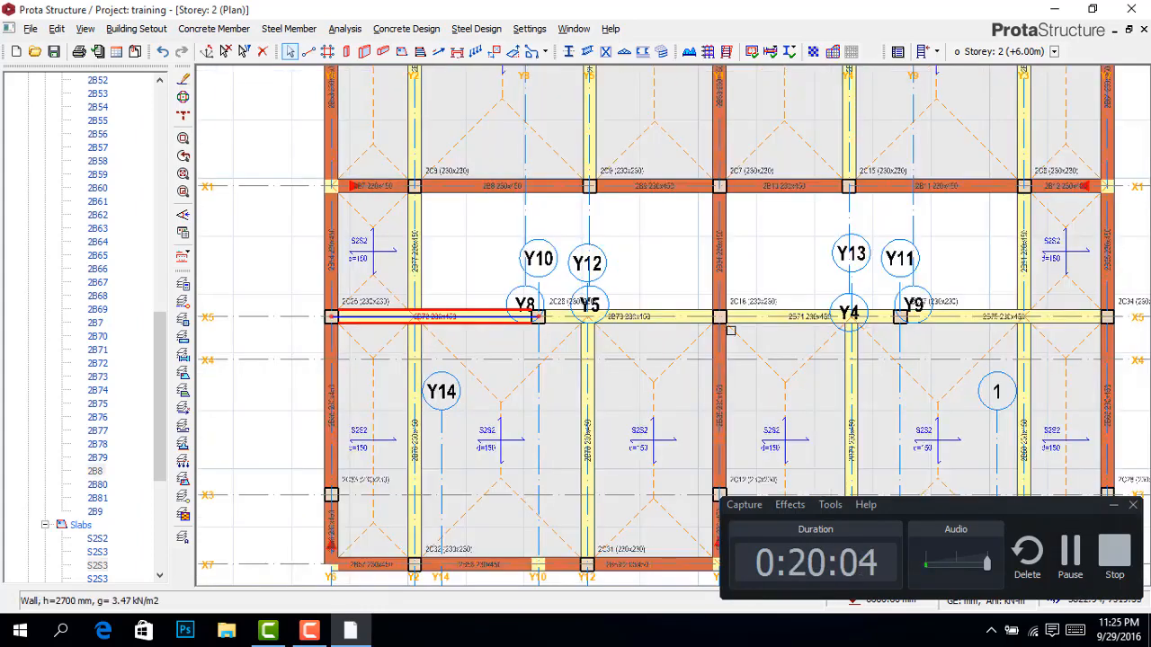
{"action": "scroll", "coordinate": [730, 330], "scroll_direction": "up", "scroll_amount": 1}
{"action": "left_click", "coordinate": [671, 322]}
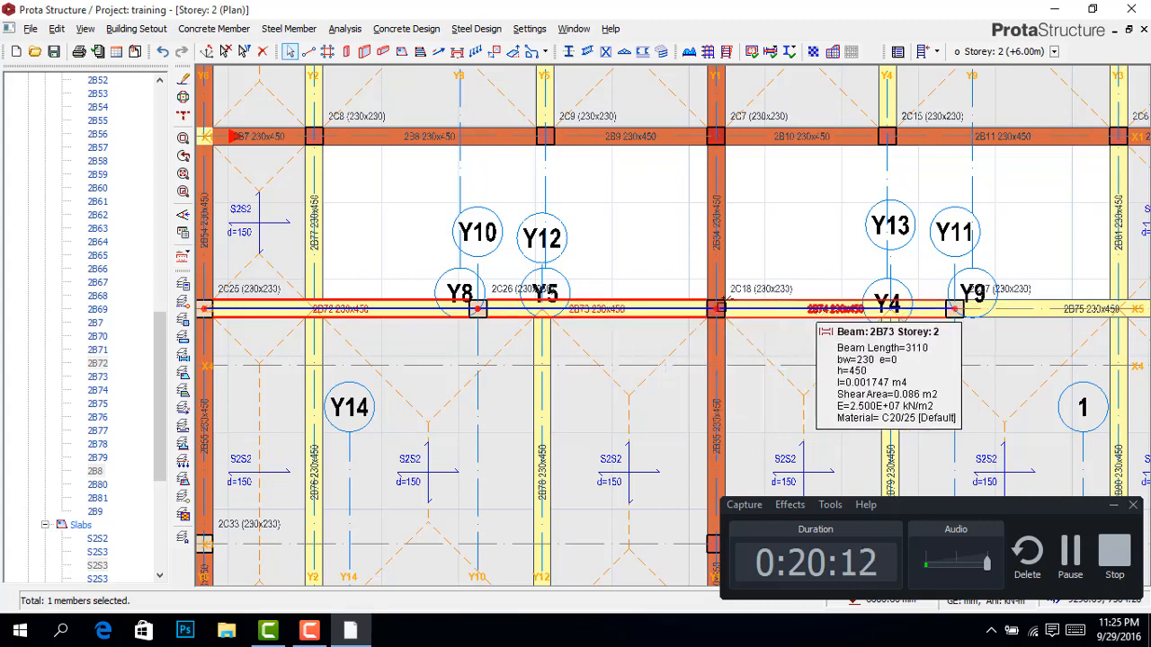
{"action": "scroll", "coordinate": [827, 332], "scroll_direction": "down", "scroll_amount": 2}
{"action": "left_click", "coordinate": [827, 331]}
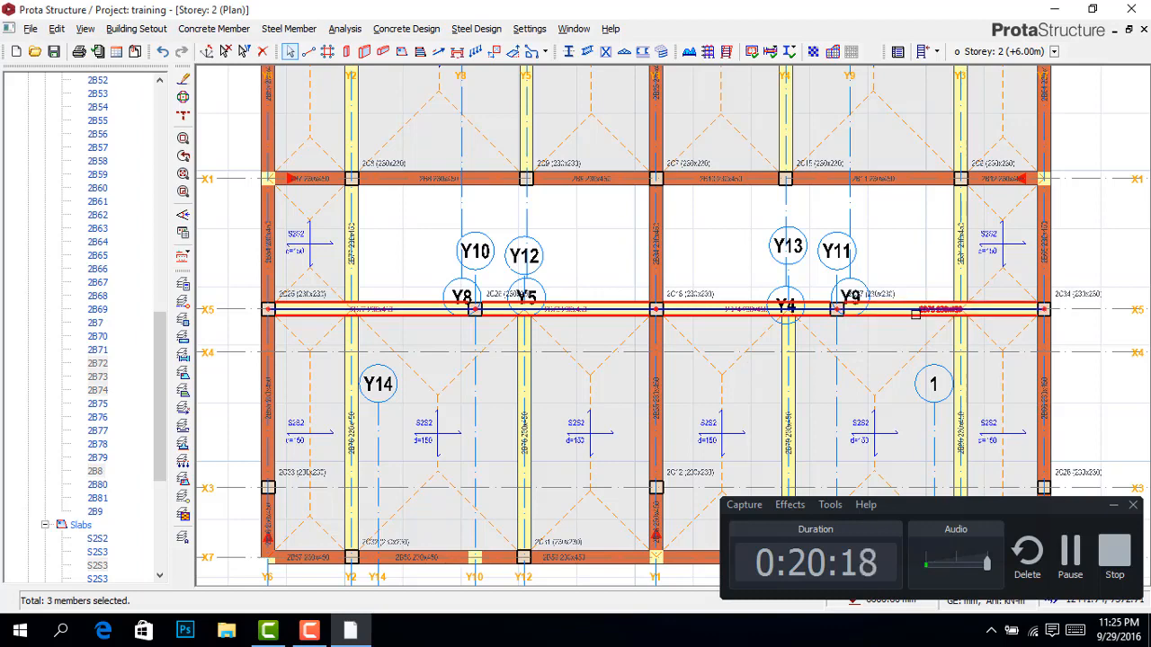
{"action": "right_click", "coordinate": [916, 313]}
{"action": "left_click", "coordinate": [931, 160]}
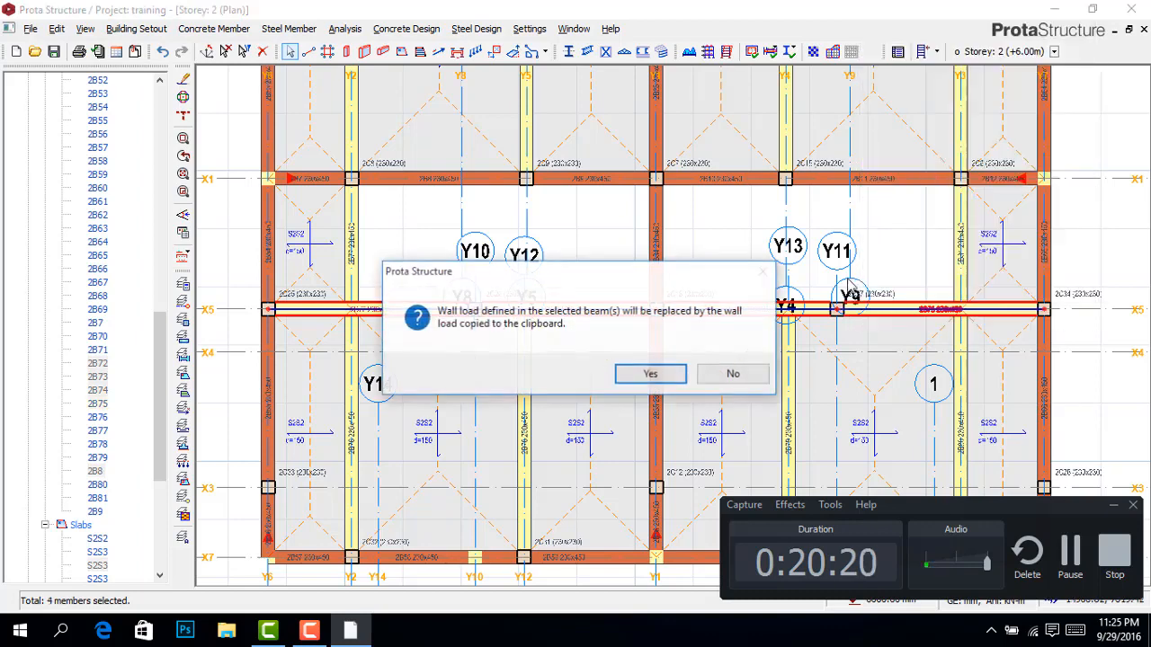
{"action": "left_click", "coordinate": [649, 374]}
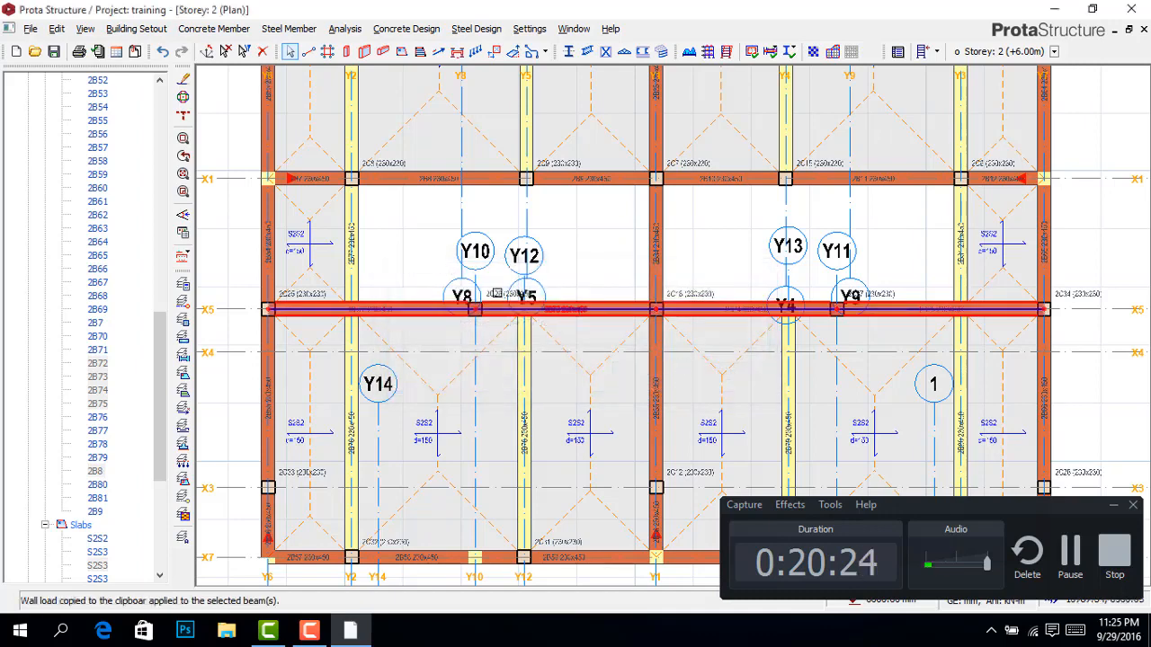
Step: Save the project
{"action": "scroll", "coordinate": [436, 276], "scroll_direction": "down", "scroll_amount": 5}
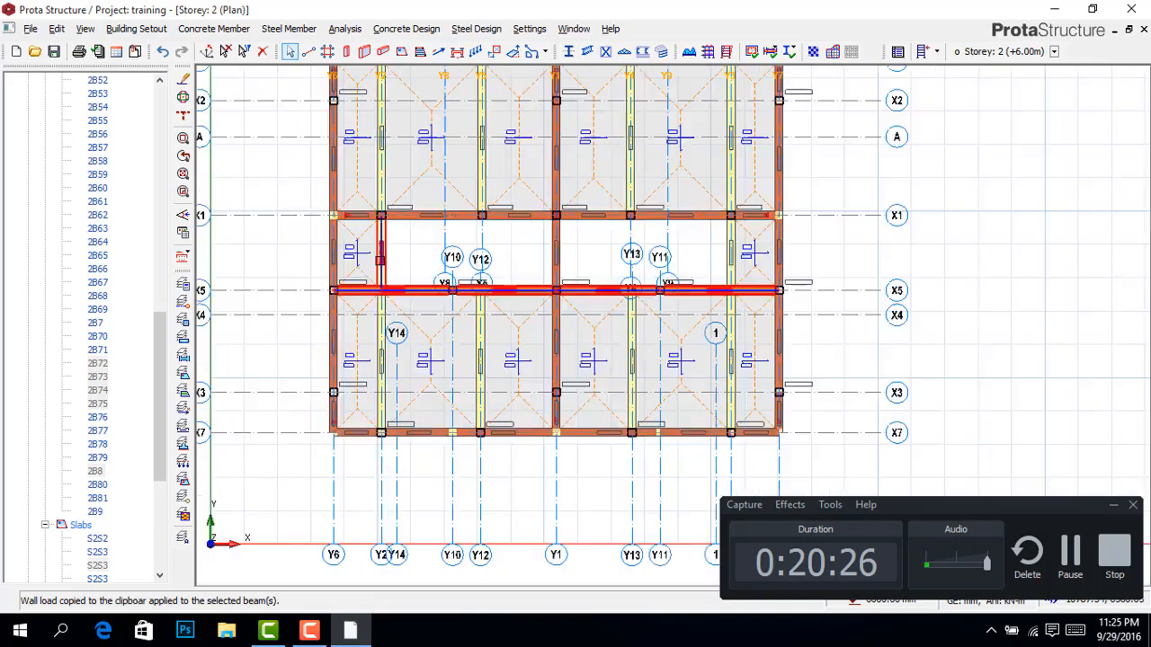
{"action": "scroll", "coordinate": [349, 199], "scroll_direction": "up", "scroll_amount": 3}
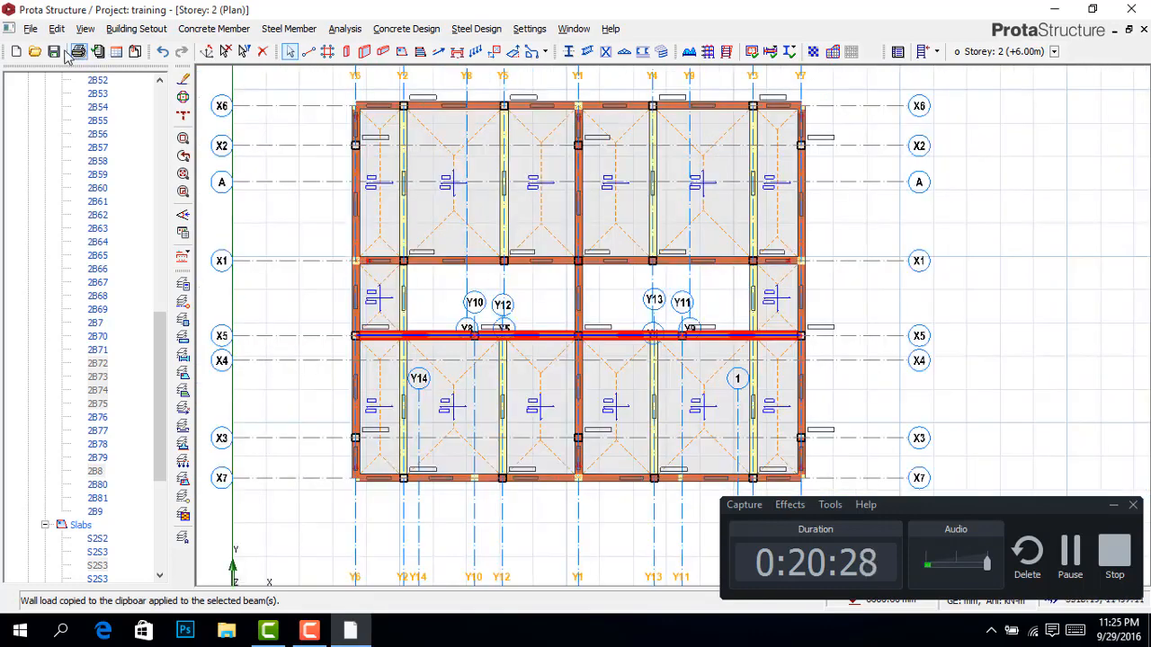
{"action": "left_click", "coordinate": [54, 51]}
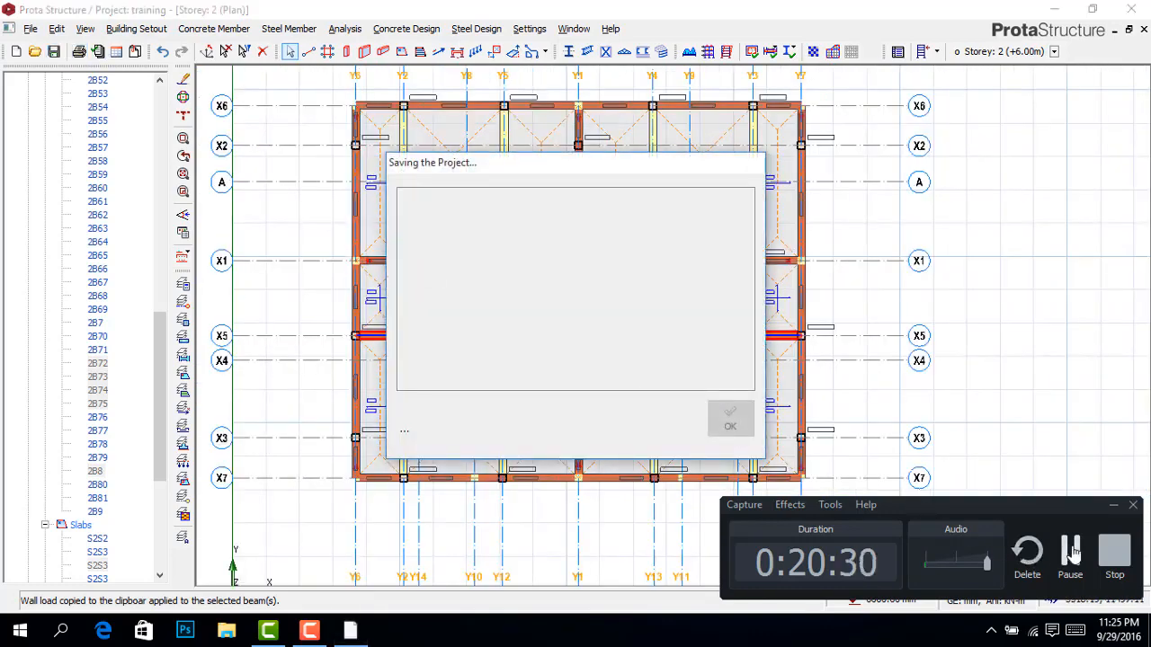
{"action": "left_click", "coordinate": [309, 632]}
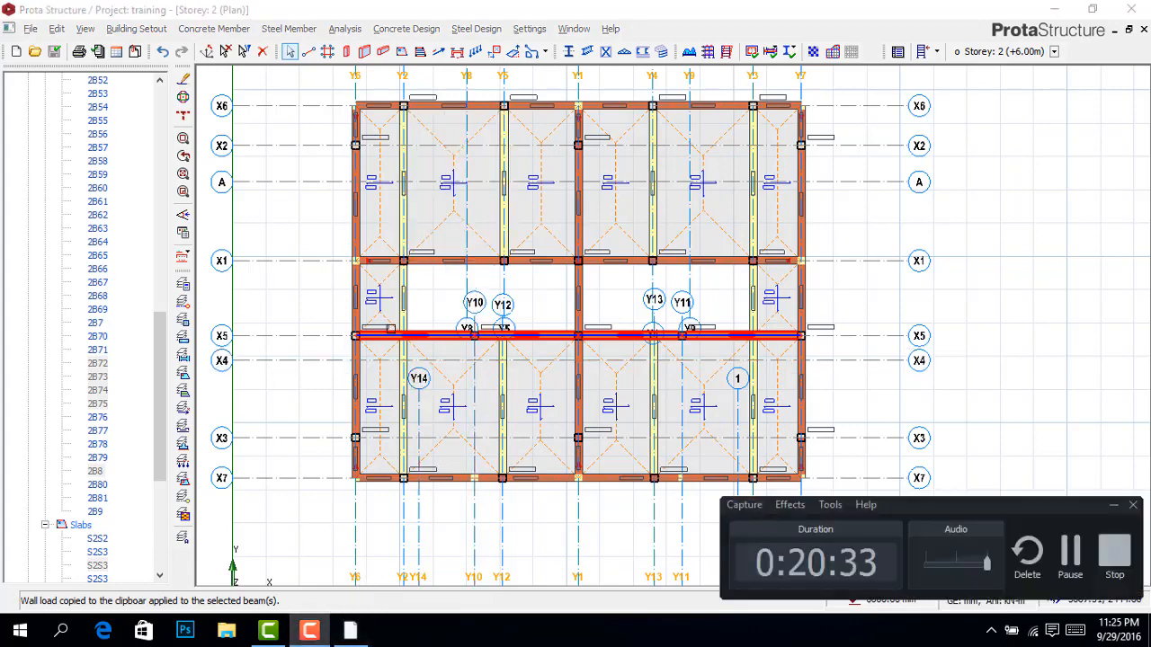
{"action": "left_click", "coordinate": [291, 52]}
{"action": "left_click", "coordinate": [136, 29]}
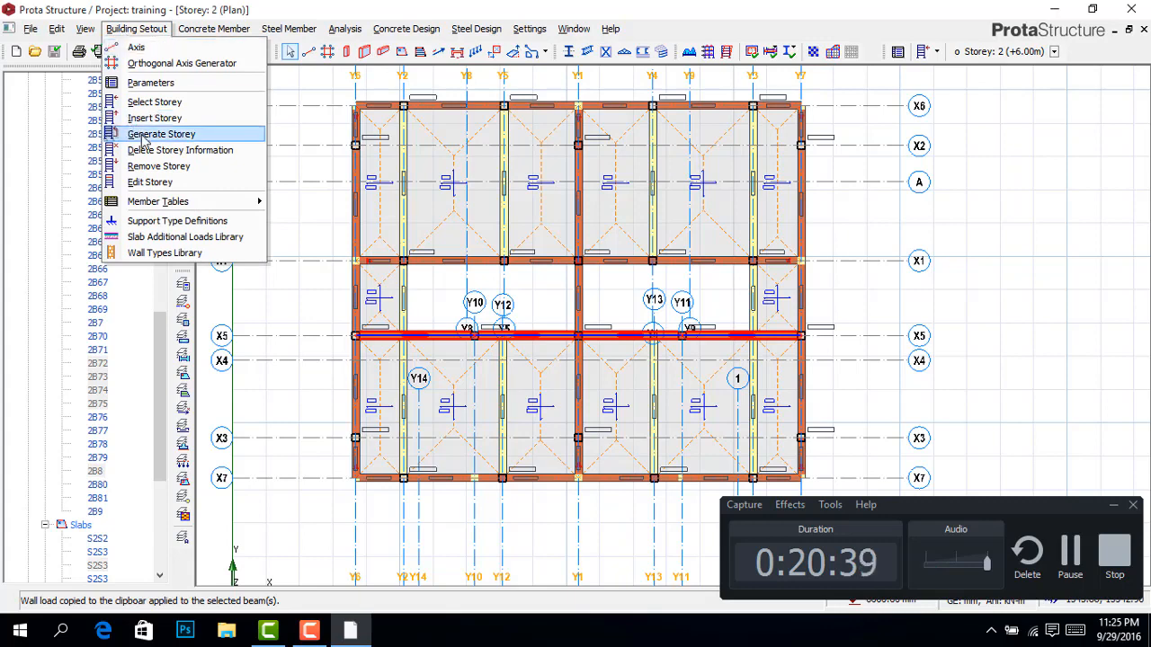
{"action": "left_click", "coordinate": [143, 135]}
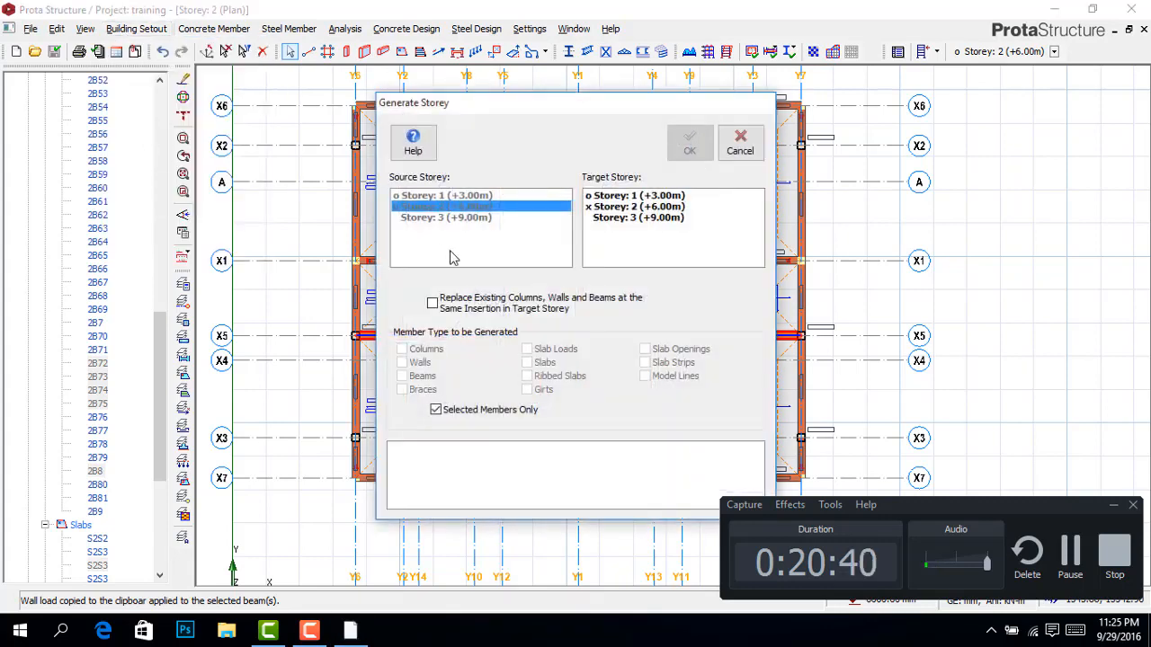
{"action": "left_click", "coordinate": [740, 144]}
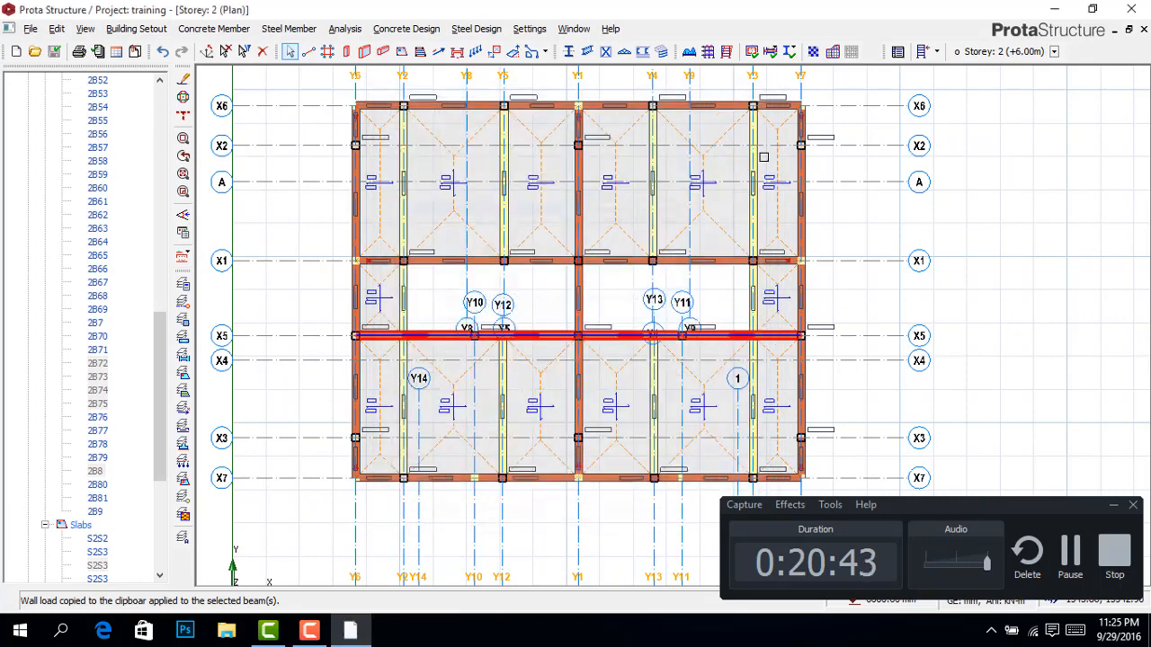
Step: Clear the beam selection and generate Storey 3 (+9.00m) from Storey 2 (+6.00m) with only columns, walls, beams and braces
{"action": "key", "text": "Escape"}
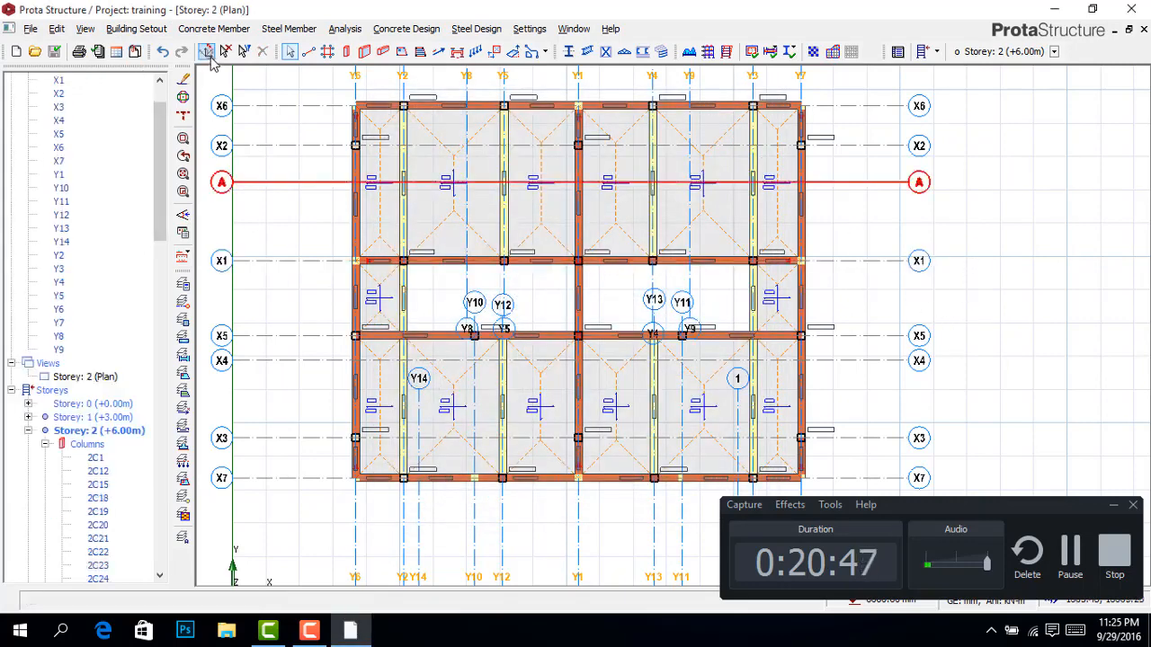
{"action": "left_click", "coordinate": [137, 30]}
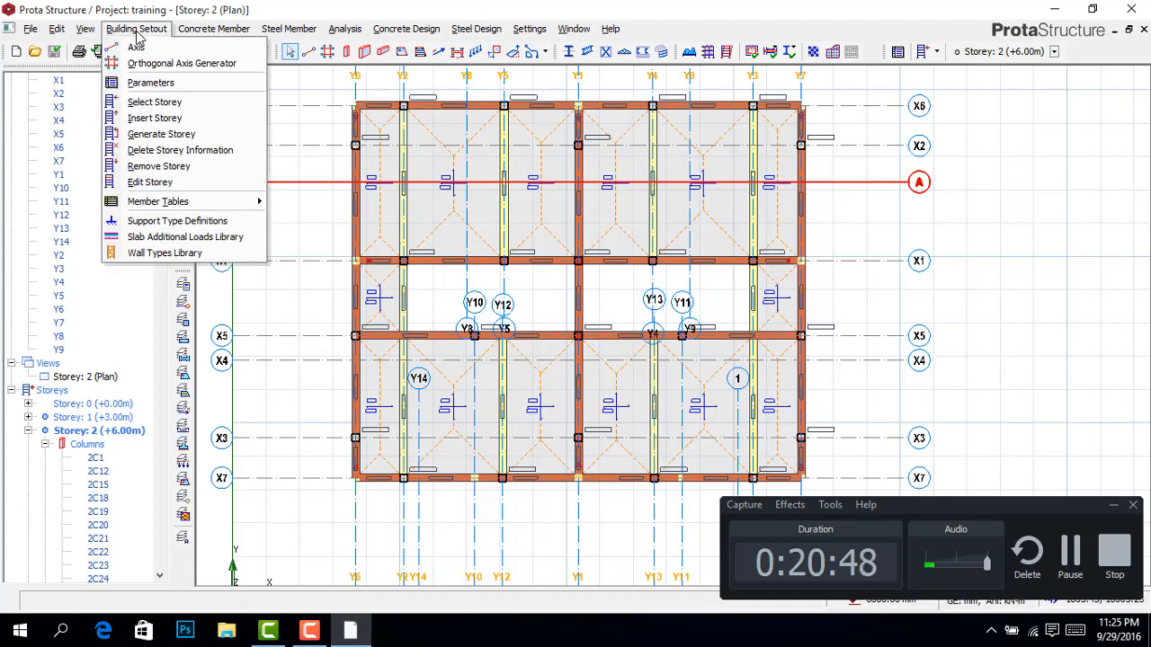
{"action": "left_click", "coordinate": [160, 136]}
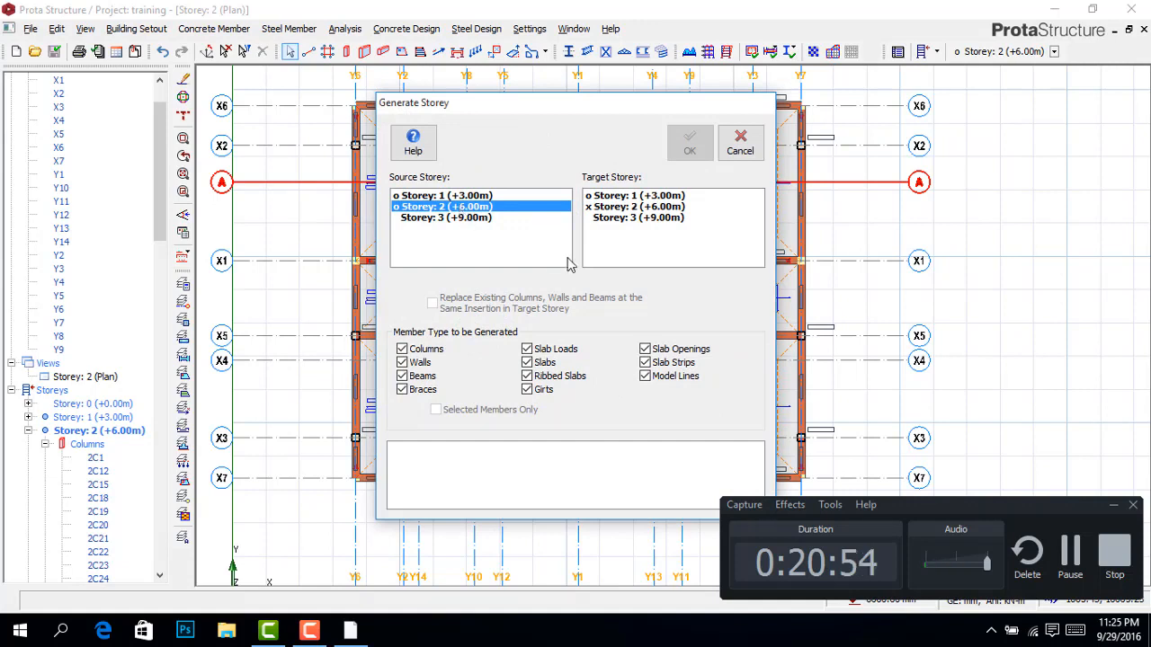
{"action": "left_click", "coordinate": [611, 218]}
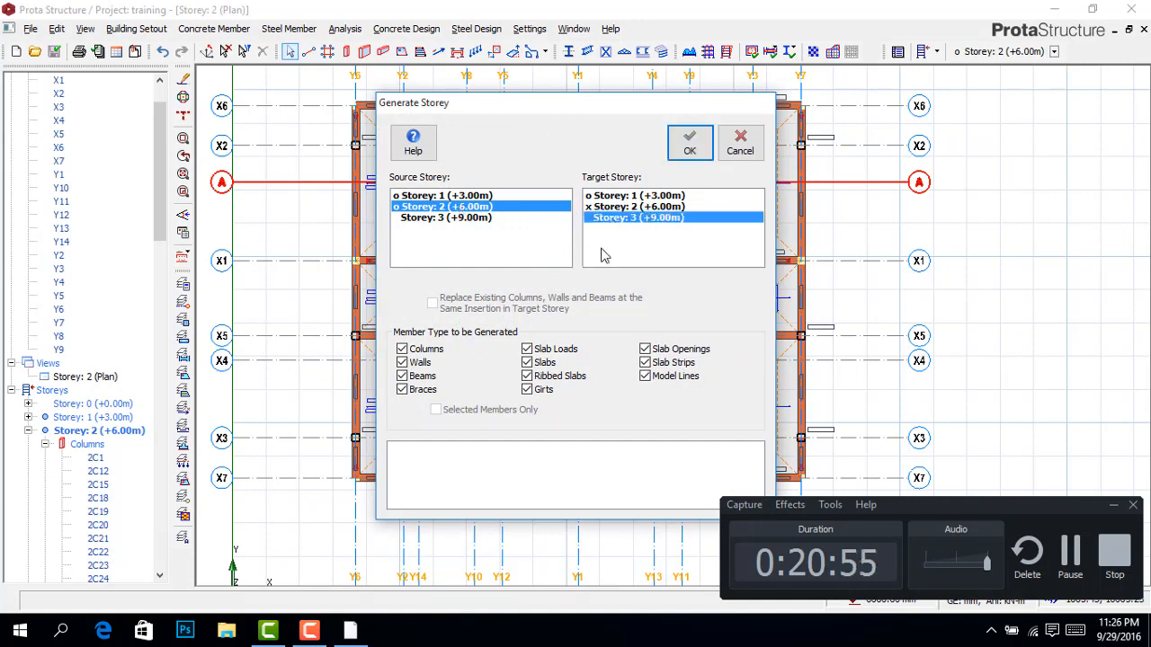
{"action": "left_click", "coordinate": [669, 378]}
{"action": "left_click", "coordinate": [668, 352]}
{"action": "left_click", "coordinate": [544, 362]}
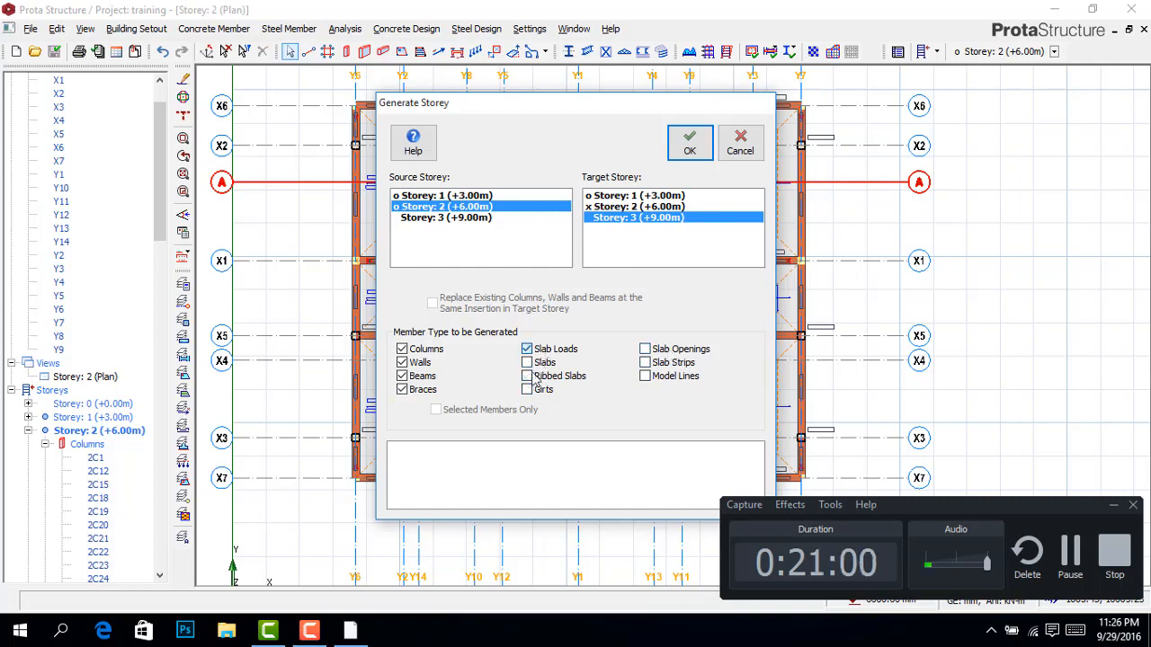
{"action": "left_click", "coordinate": [544, 349]}
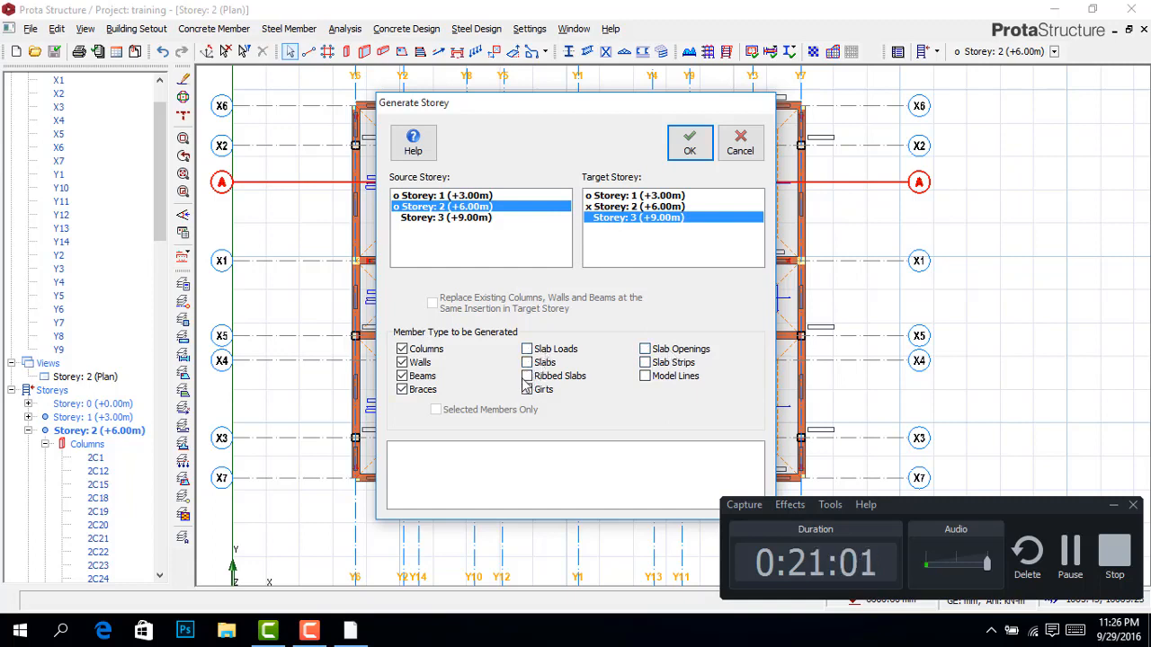
{"action": "left_click", "coordinate": [690, 151]}
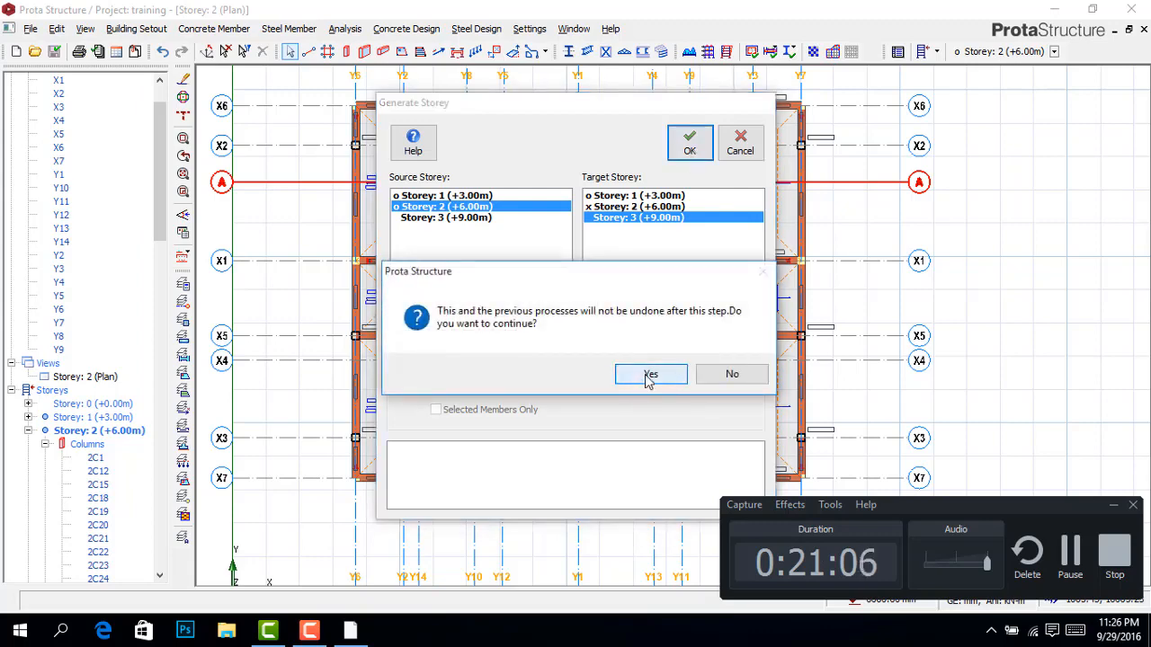
{"action": "left_click", "coordinate": [649, 375]}
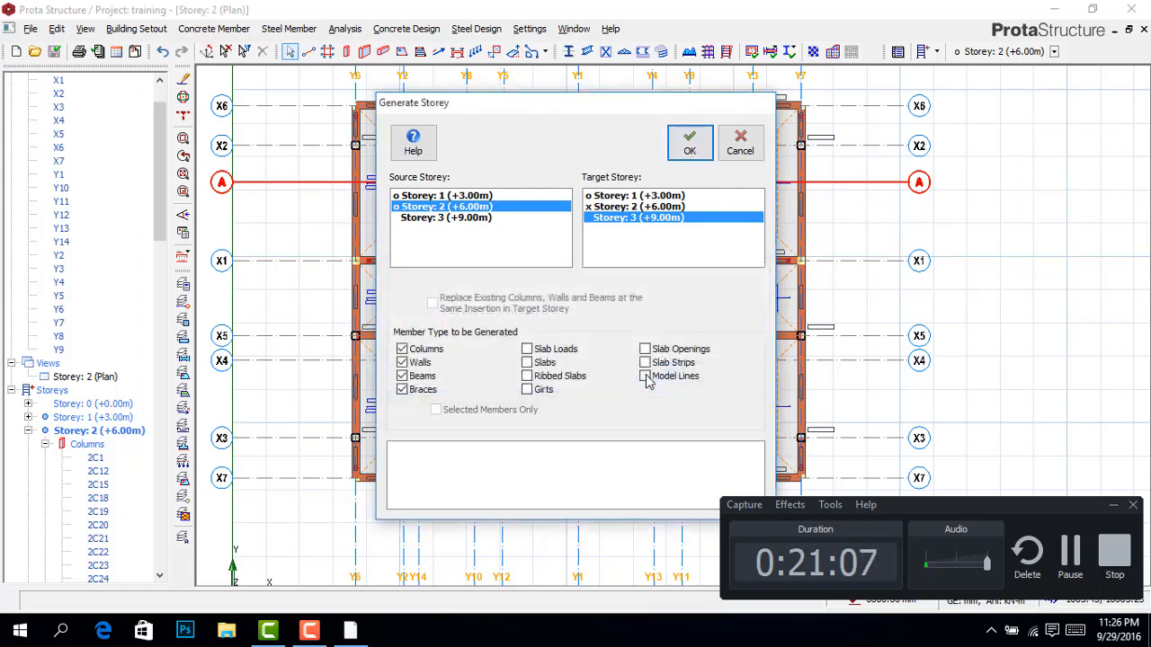
Step: Close the storey generation dialog and open the Storey 3 (+9.00m) plan
{"action": "left_click", "coordinate": [742, 149]}
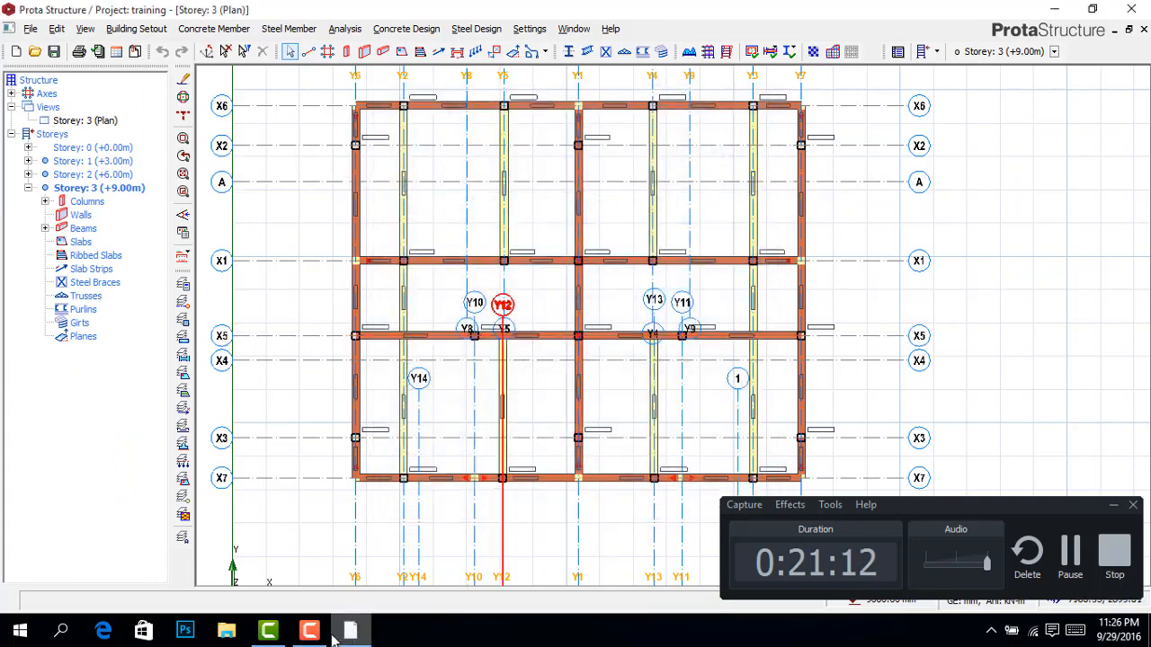
{"action": "scroll", "coordinate": [481, 221], "scroll_direction": "down", "scroll_amount": 1}
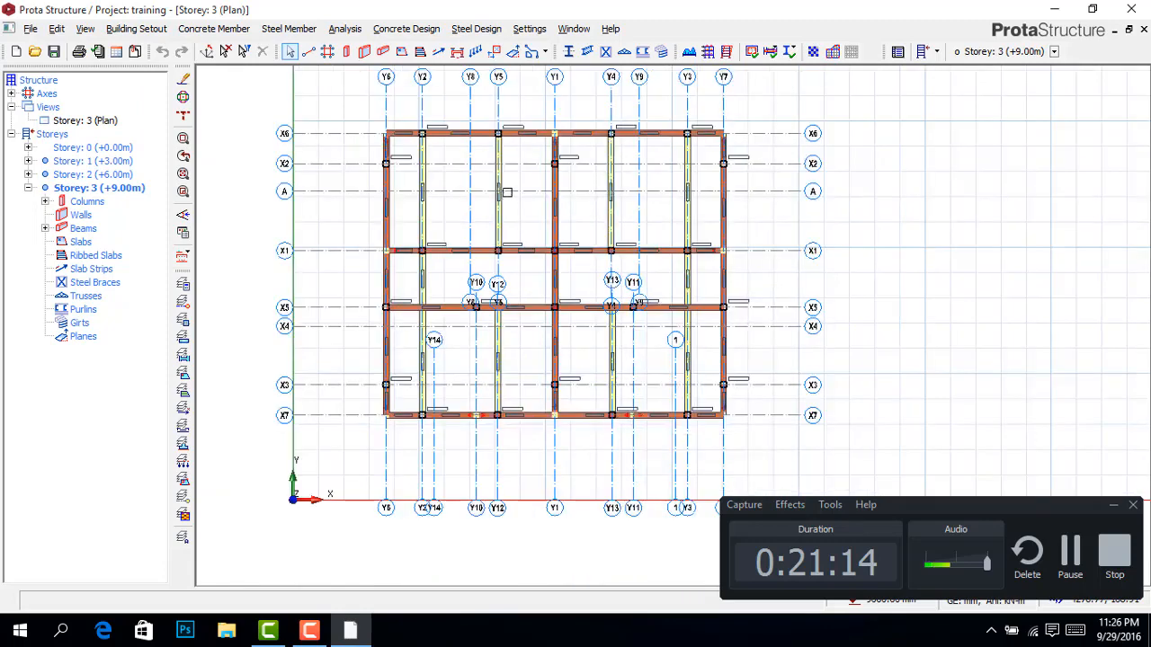
{"action": "left_click", "coordinate": [1078, 562]}
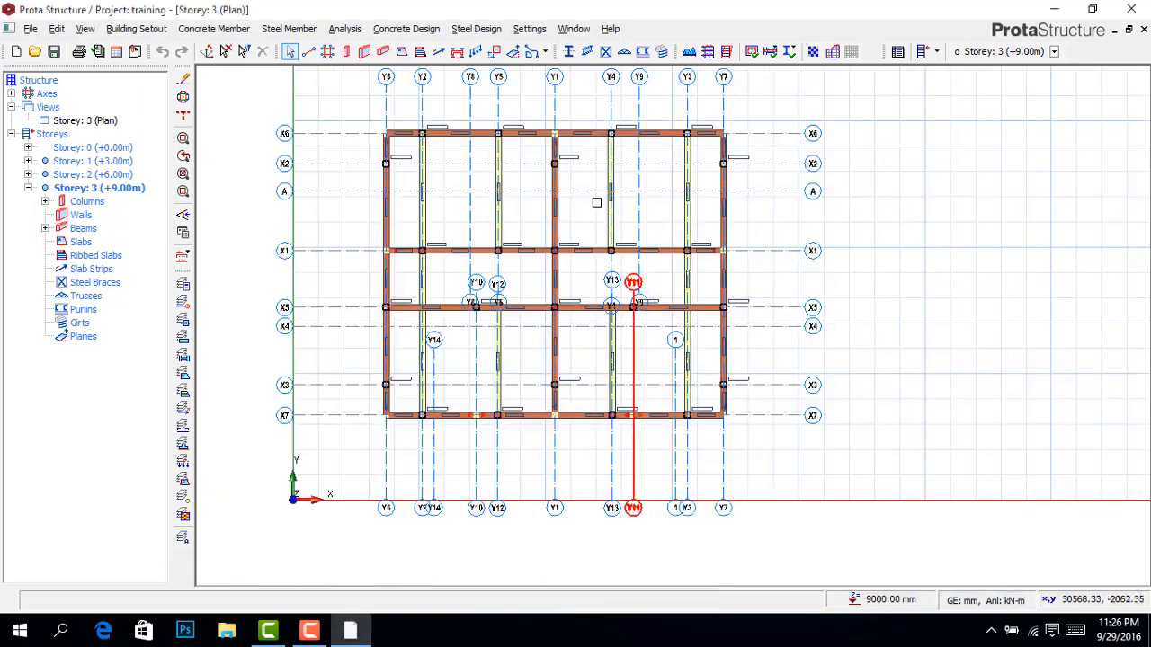
Step: Delete the wall loads from all beams of Storey 3, then clear the member selection
{"action": "scroll", "coordinate": [596, 202], "scroll_direction": "up", "scroll_amount": 4}
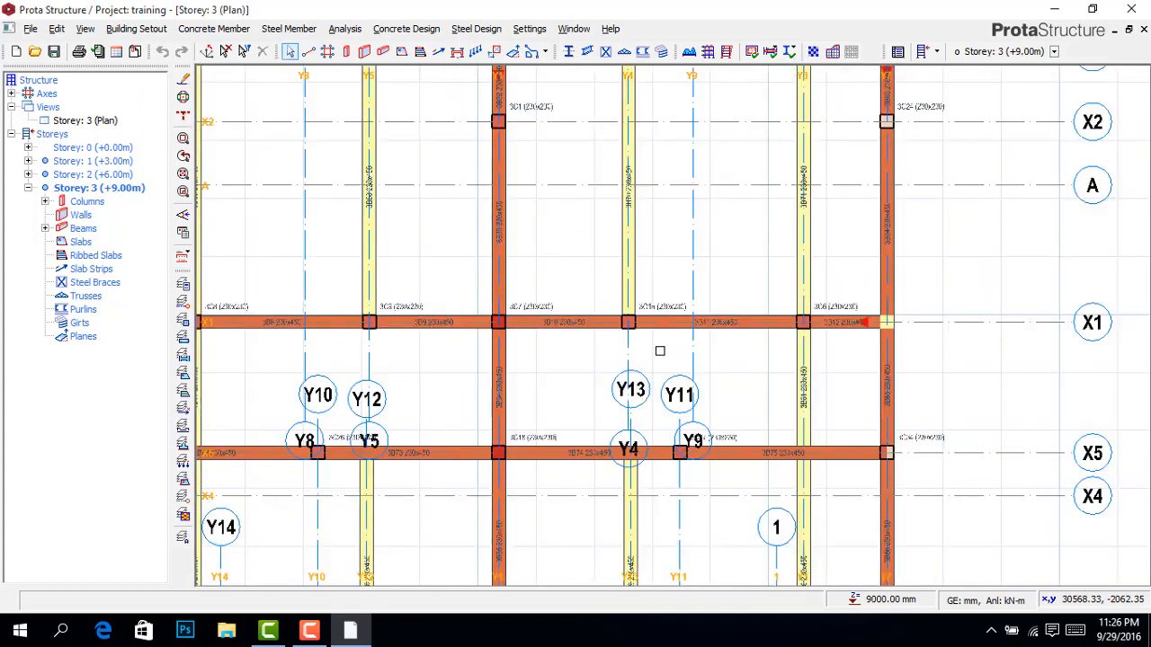
{"action": "scroll", "coordinate": [660, 351], "scroll_direction": "down", "scroll_amount": 4}
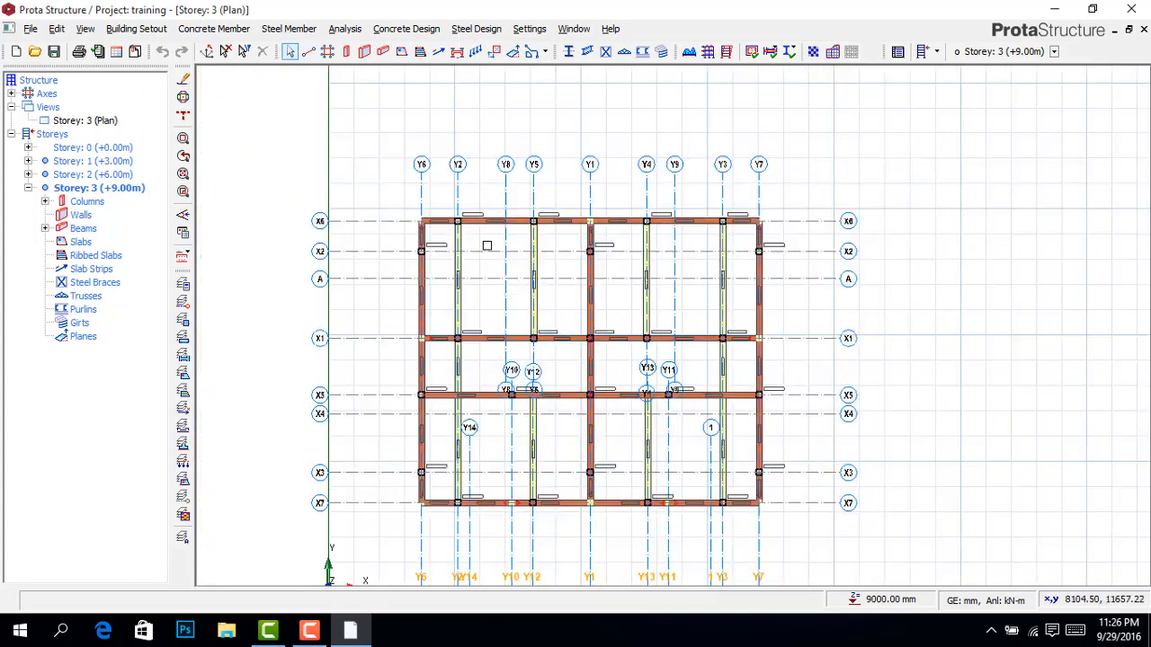
{"action": "left_click_drag", "start_coordinate": [395, 192], "coordinate": [804, 518]}
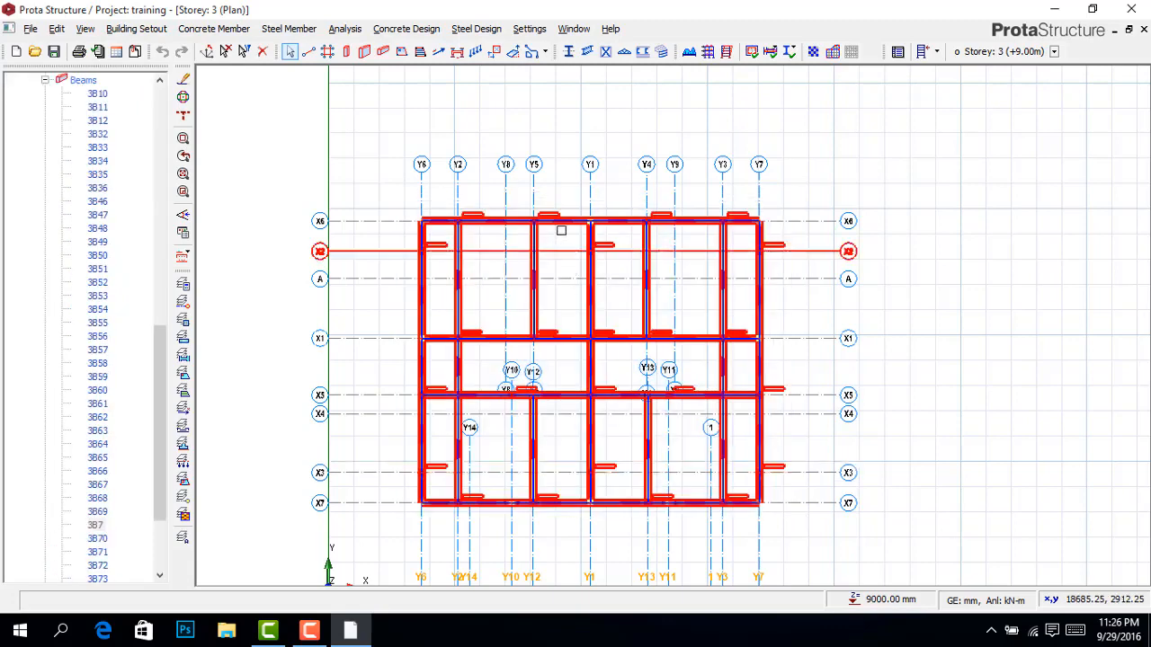
{"action": "right_click", "coordinate": [562, 225]}
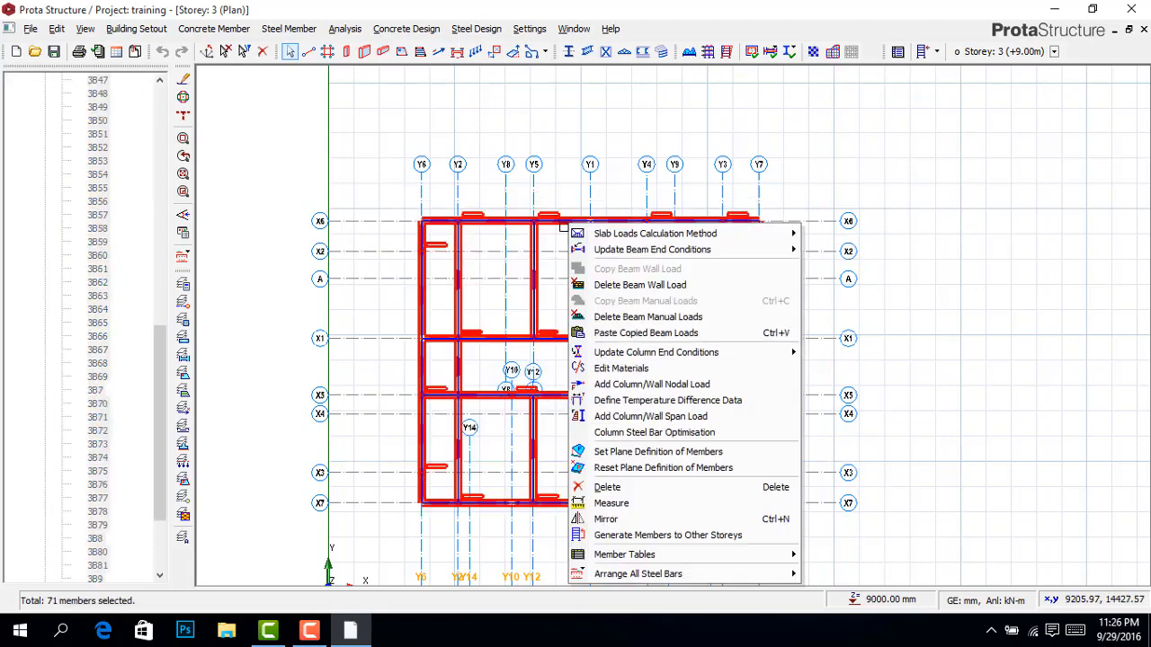
{"action": "left_click", "coordinate": [626, 285]}
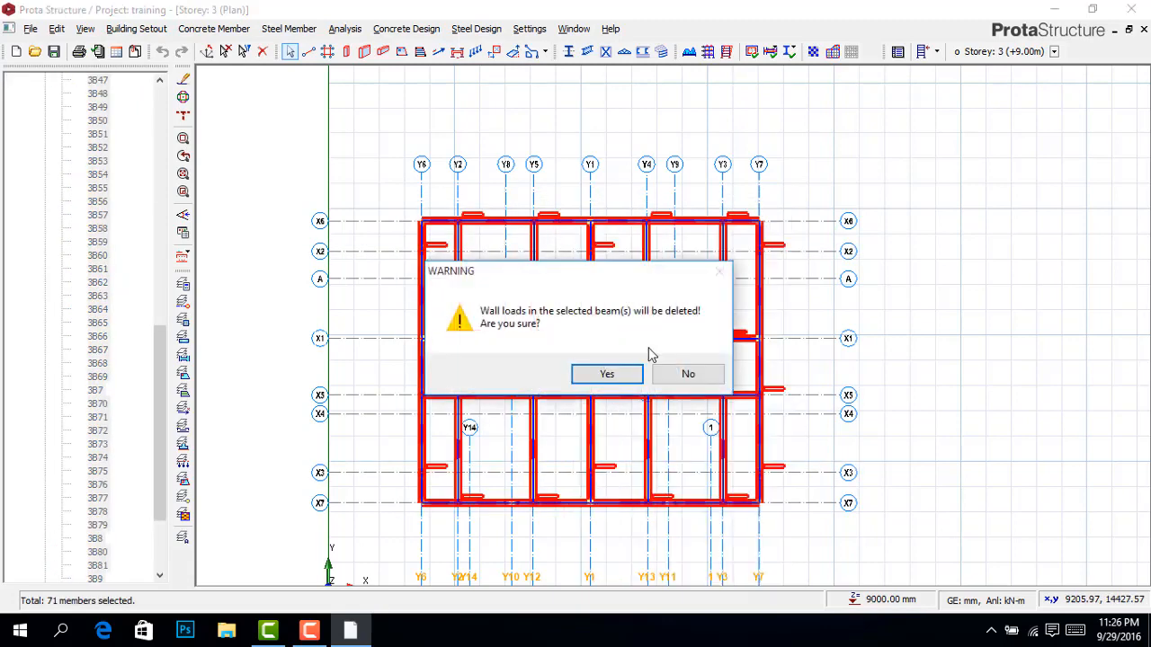
{"action": "left_click", "coordinate": [608, 374]}
{"action": "left_click", "coordinate": [848, 228]}
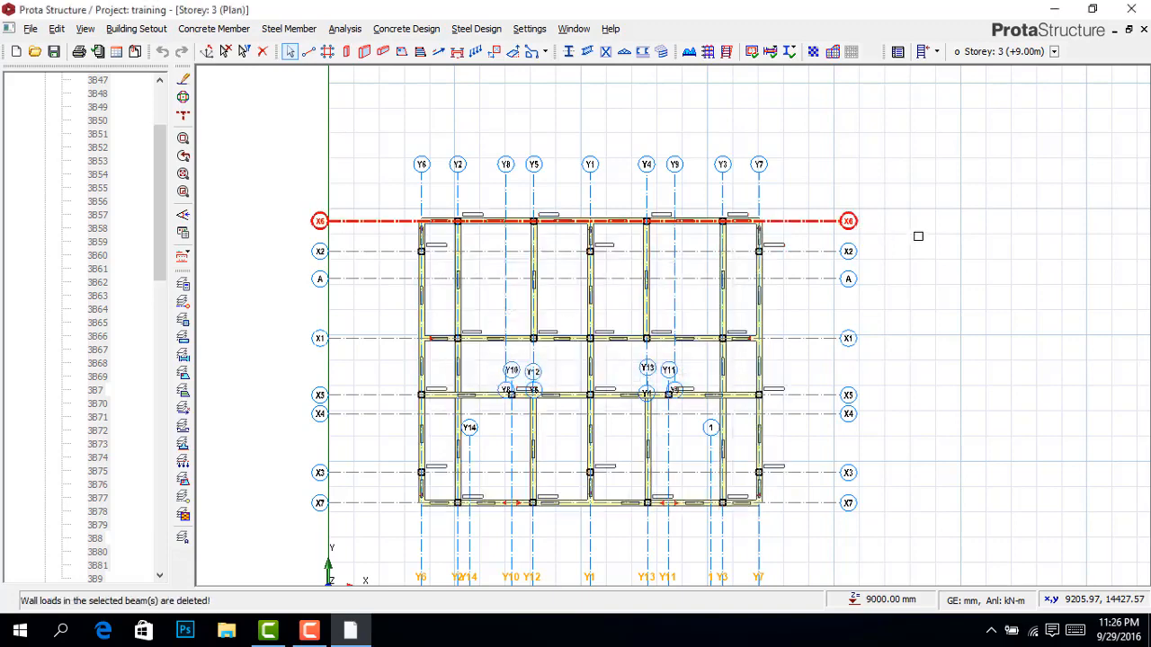
{"action": "left_click", "coordinate": [910, 239]}
{"action": "scroll", "coordinate": [758, 225], "scroll_direction": "up", "scroll_amount": 6}
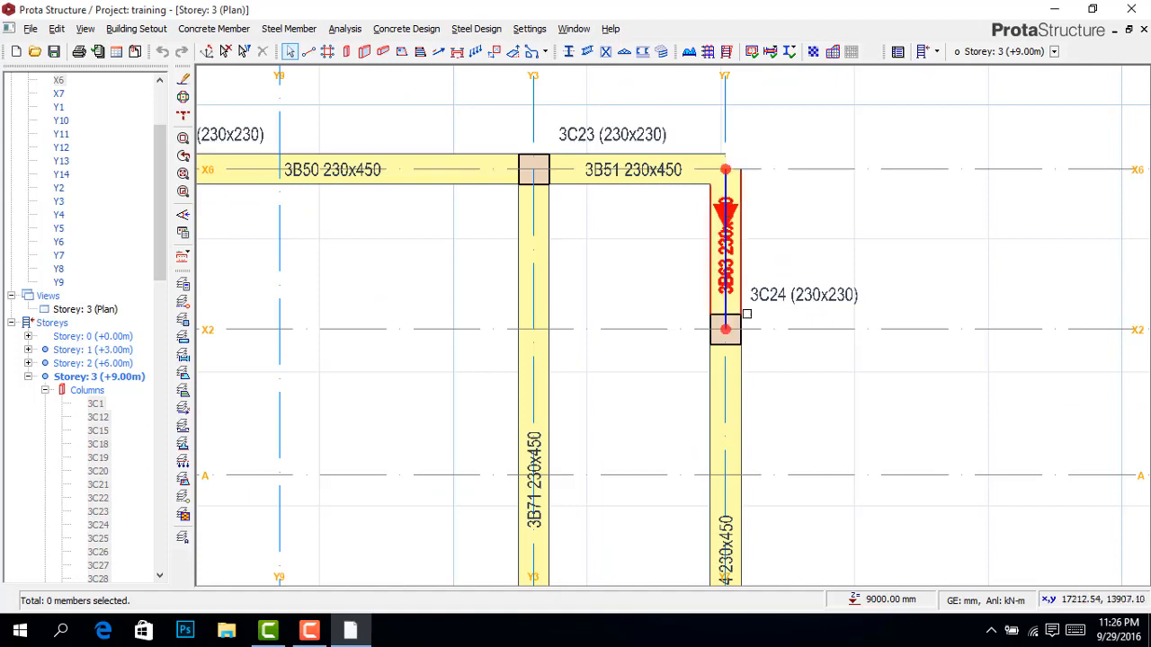
{"action": "scroll", "coordinate": [726, 272], "scroll_direction": "up", "scroll_amount": 6}
{"action": "scroll", "coordinate": [722, 272], "scroll_direction": "down", "scroll_amount": 2}
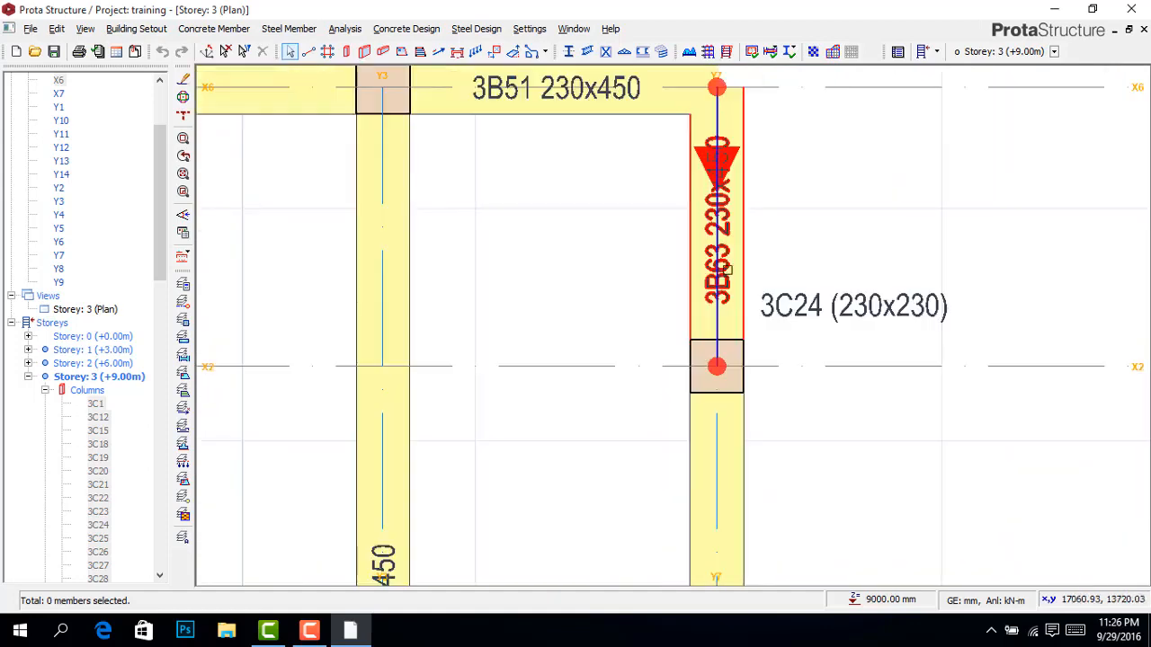
{"action": "scroll", "coordinate": [736, 253], "scroll_direction": "down", "scroll_amount": 1}
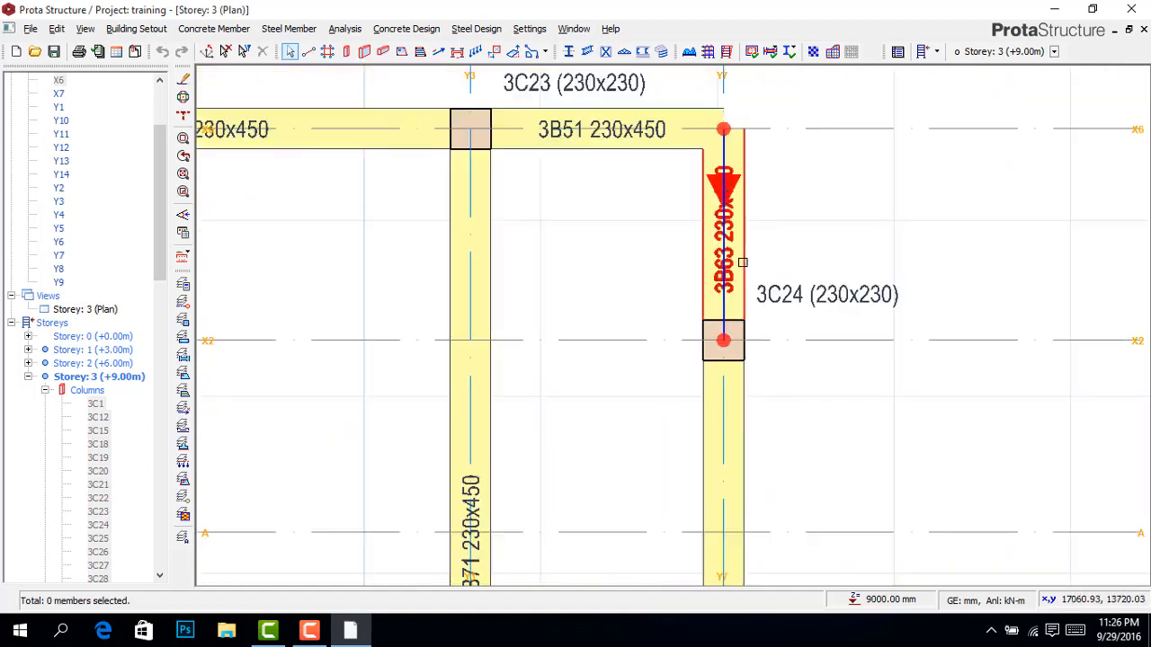
{"action": "left_click", "coordinate": [309, 632]}
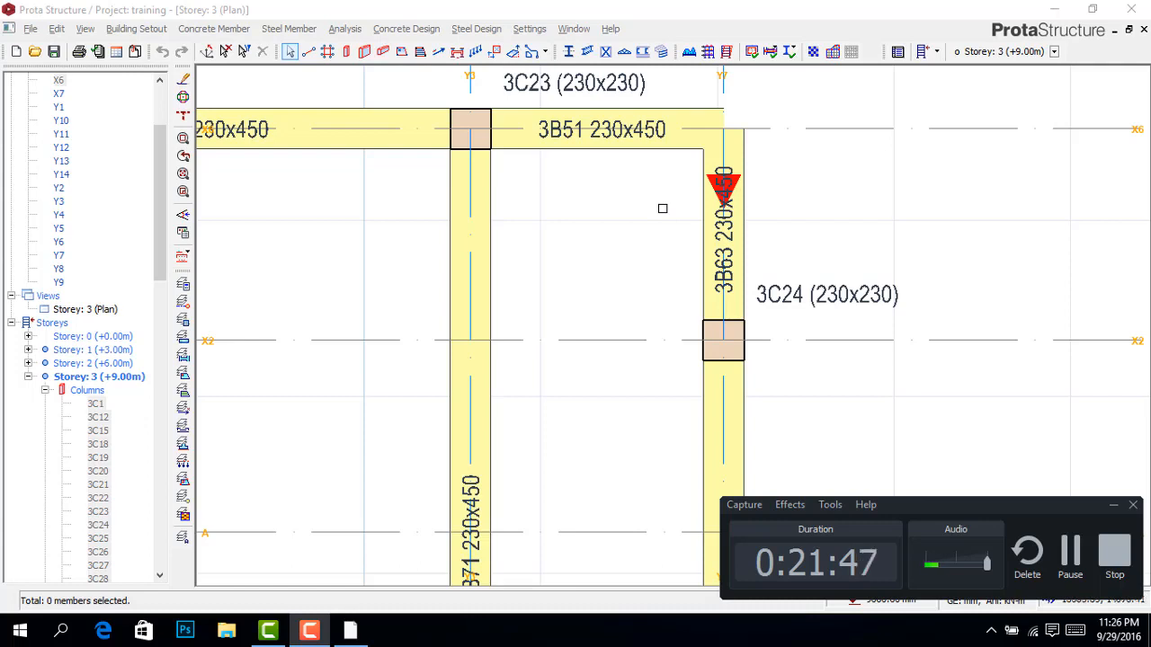
Step: Select all Storey 3 beams from 3B10 to 3B9 and set their section depth H to 300 mm
{"action": "scroll", "coordinate": [134, 409], "scroll_direction": "down", "scroll_amount": 1}
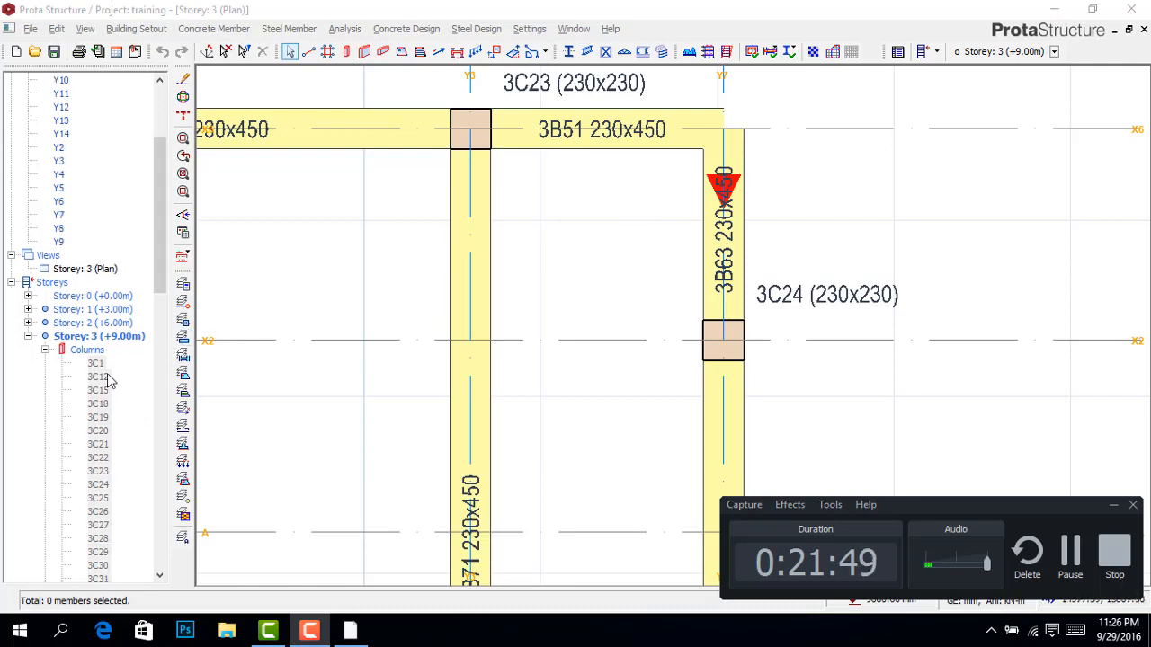
{"action": "scroll", "coordinate": [112, 381], "scroll_direction": "down", "scroll_amount": 10}
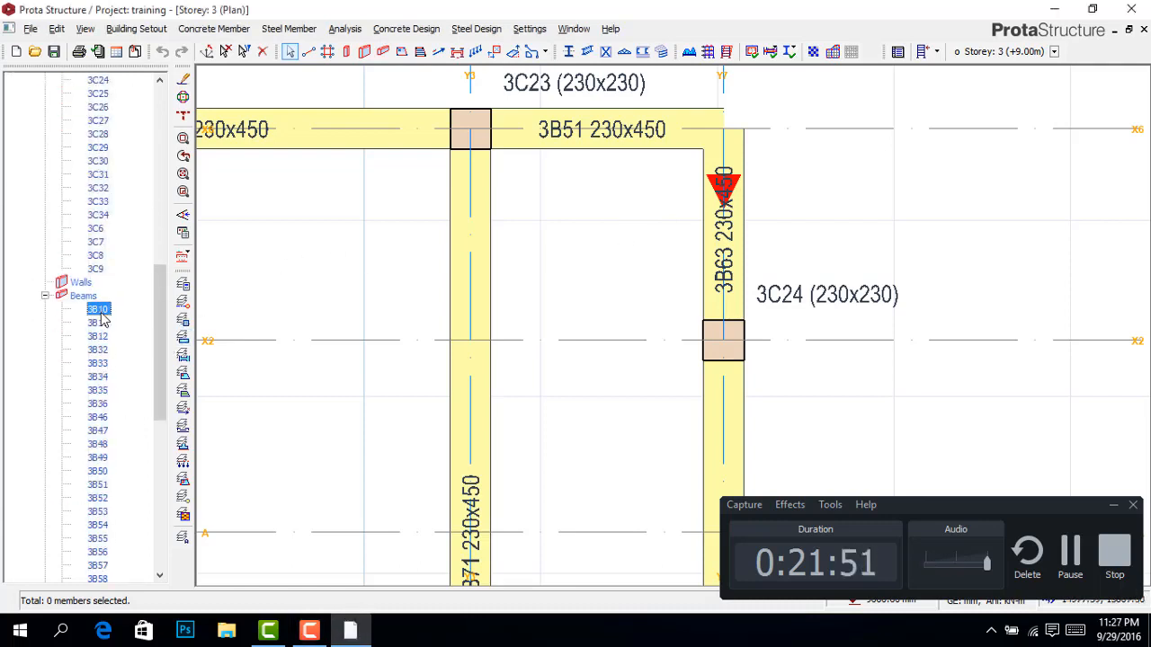
{"action": "scroll", "coordinate": [108, 310], "scroll_direction": "down", "scroll_amount": 12}
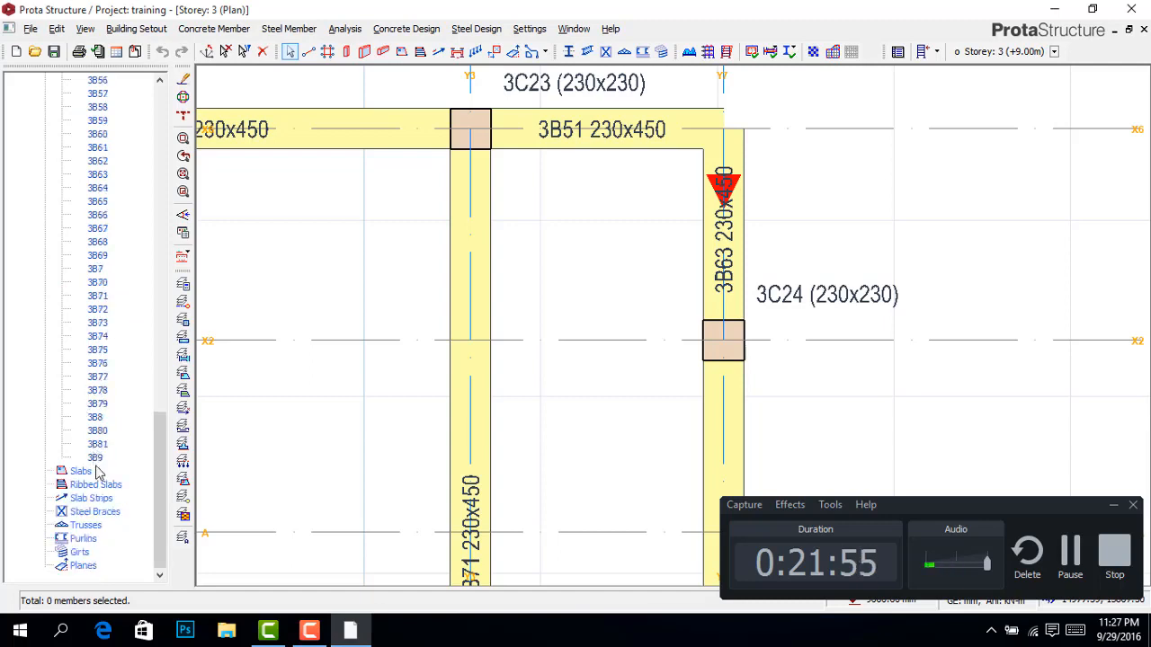
{"action": "left_click", "coordinate": [98, 457], "text": "shift"}
{"action": "right_click", "coordinate": [102, 391]}
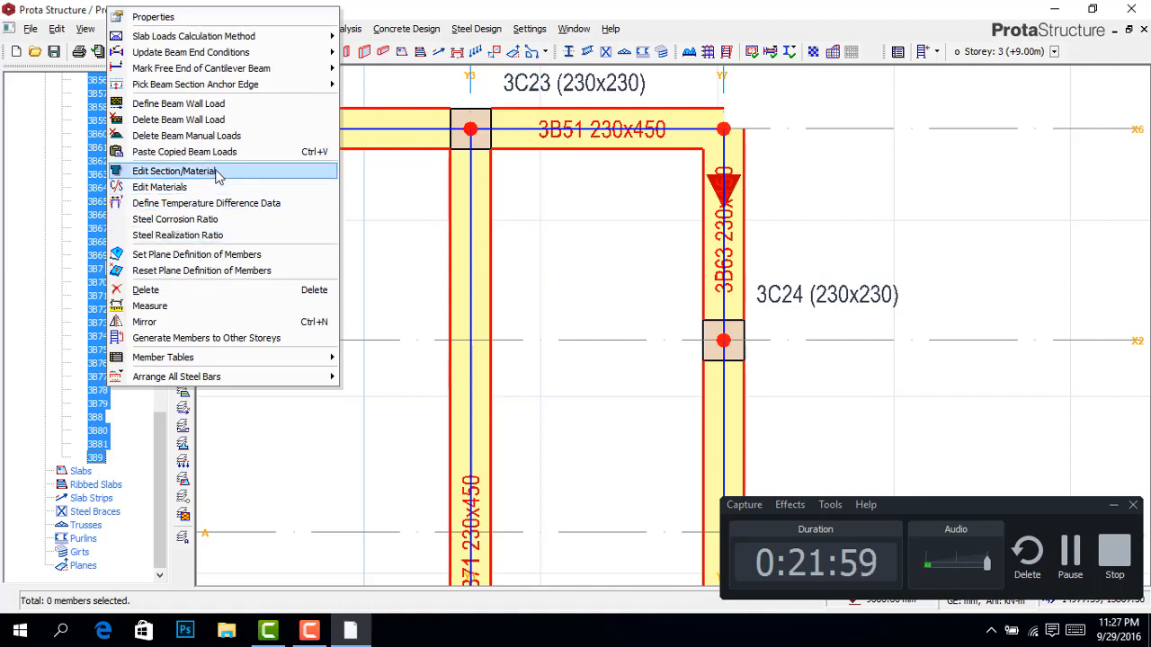
{"action": "left_click", "coordinate": [217, 171]}
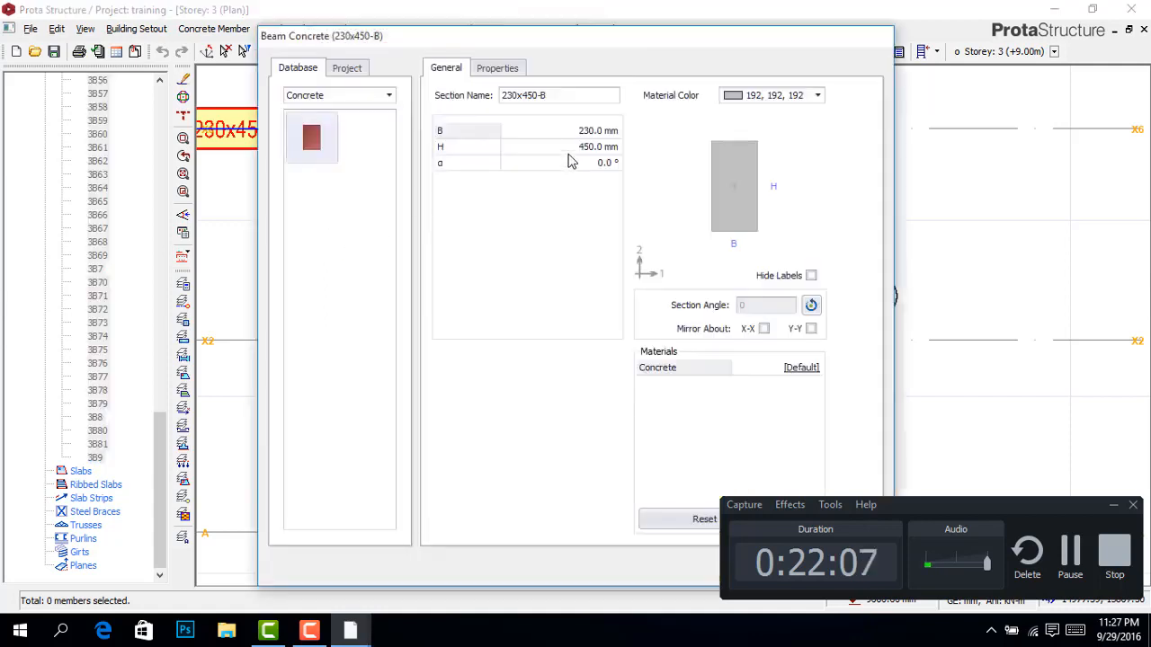
{"action": "left_click", "coordinate": [585, 150]}
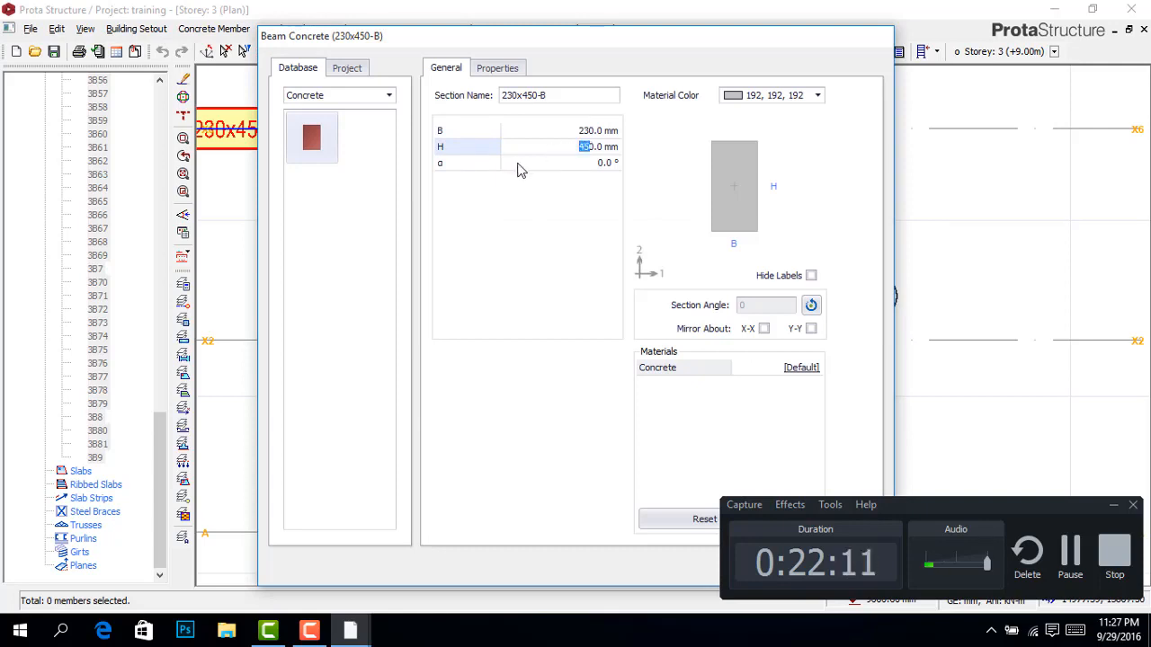
{"action": "type", "text": "30"}
{"action": "left_click_drag", "start_coordinate": [693, 46], "coordinate": [520, 40]}
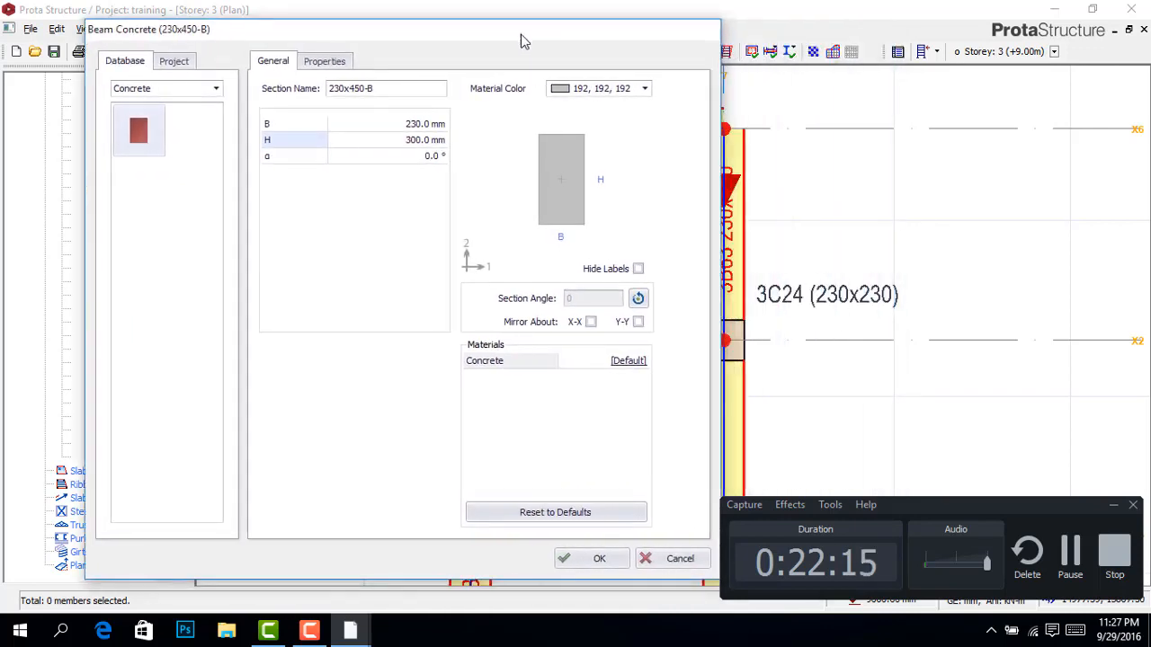
{"action": "left_click", "coordinate": [599, 559]}
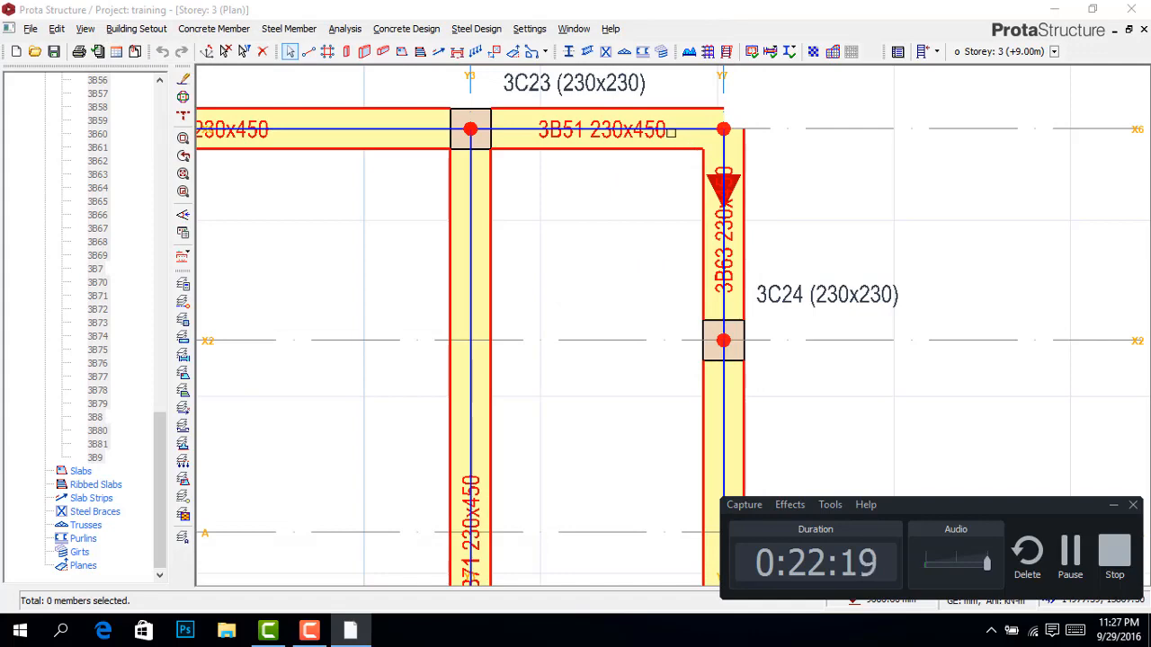
Step: Clear the beam selection and examine the section sizes and layout of the beams across the Storey 3 plan
{"action": "scroll", "coordinate": [647, 130], "scroll_direction": "up", "scroll_amount": 4}
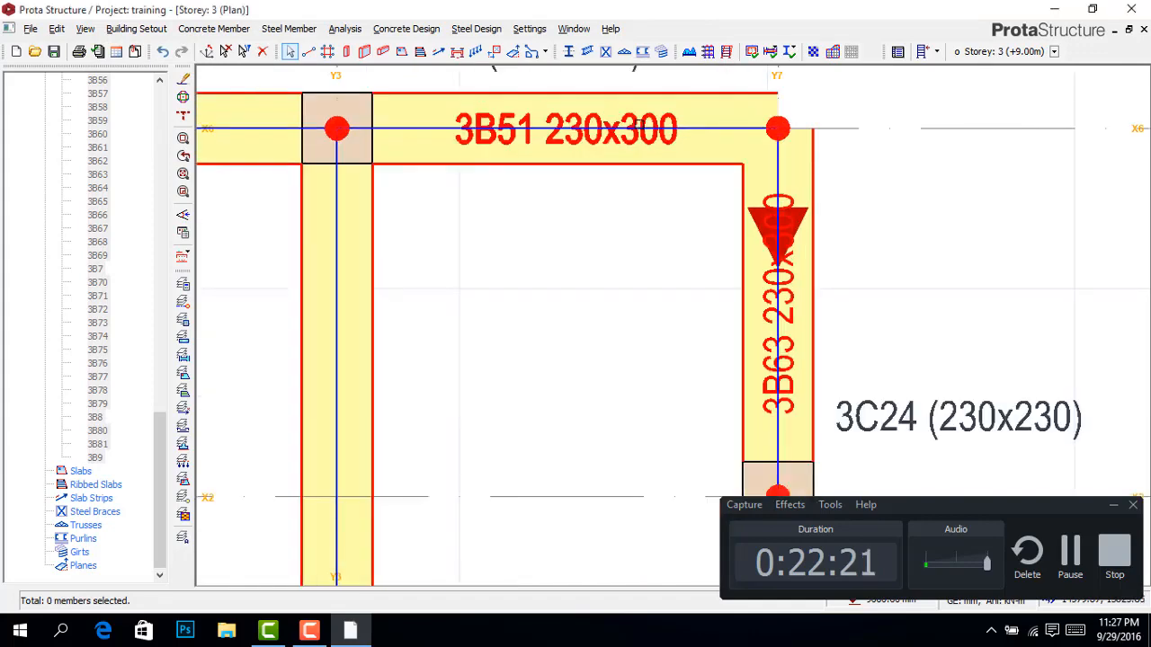
{"action": "scroll", "coordinate": [638, 144], "scroll_direction": "down", "scroll_amount": 3}
{"action": "scroll", "coordinate": [671, 198], "scroll_direction": "down", "scroll_amount": 5}
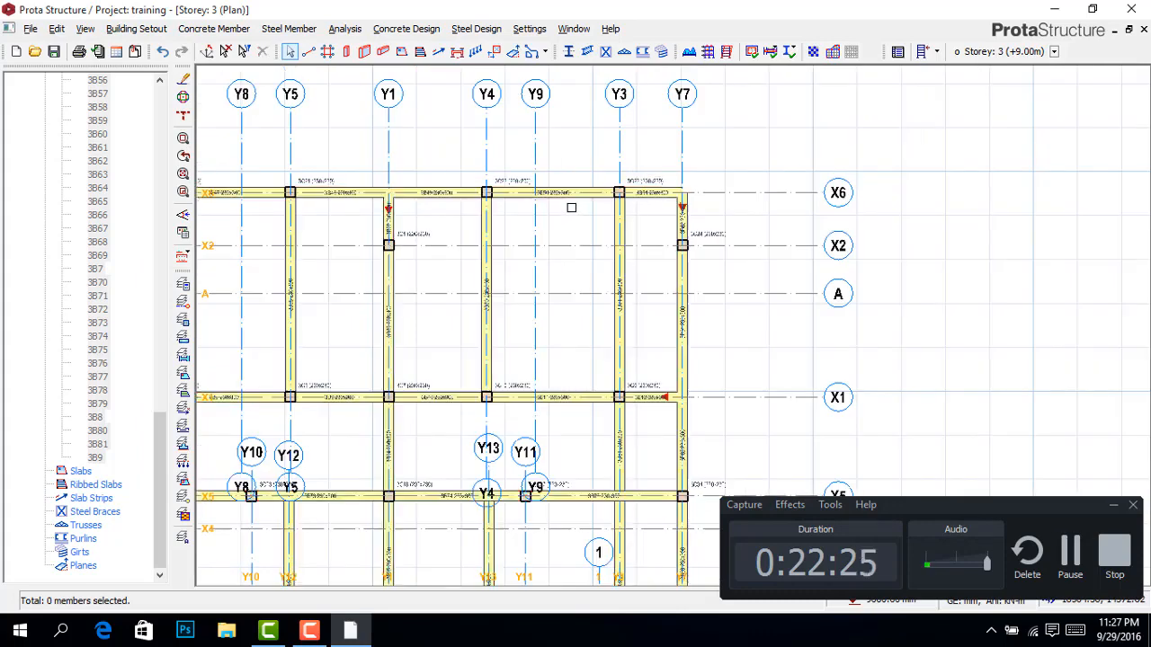
{"action": "scroll", "coordinate": [568, 195], "scroll_direction": "up", "scroll_amount": 4}
{"action": "right_click", "coordinate": [560, 191]}
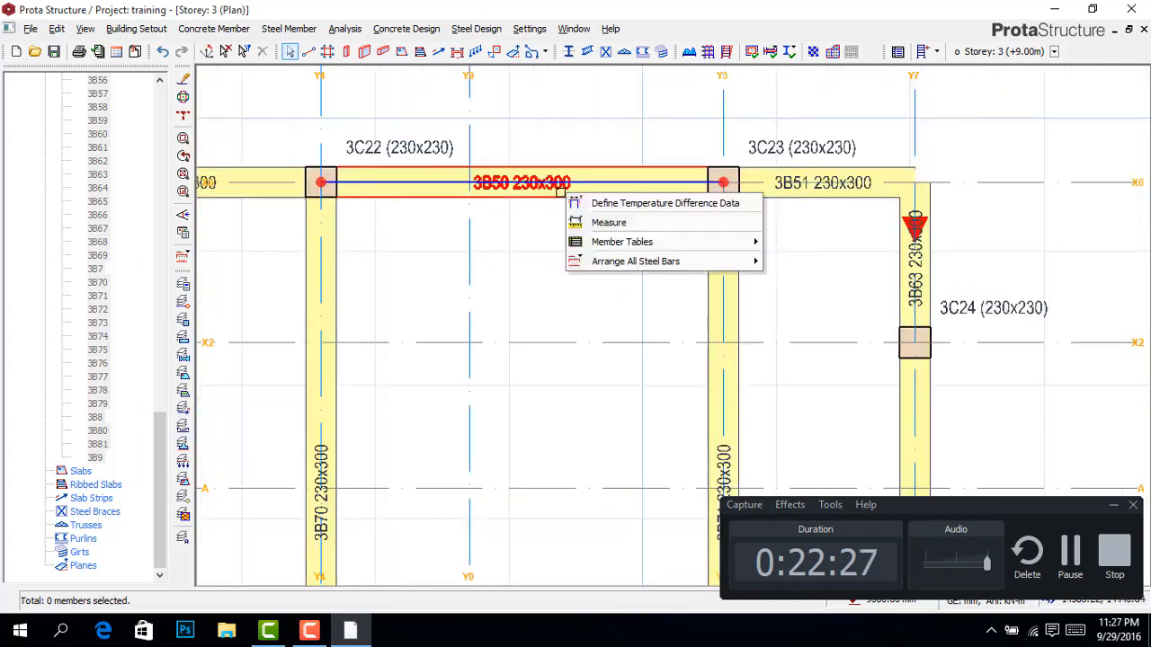
{"action": "left_click", "coordinate": [558, 316]}
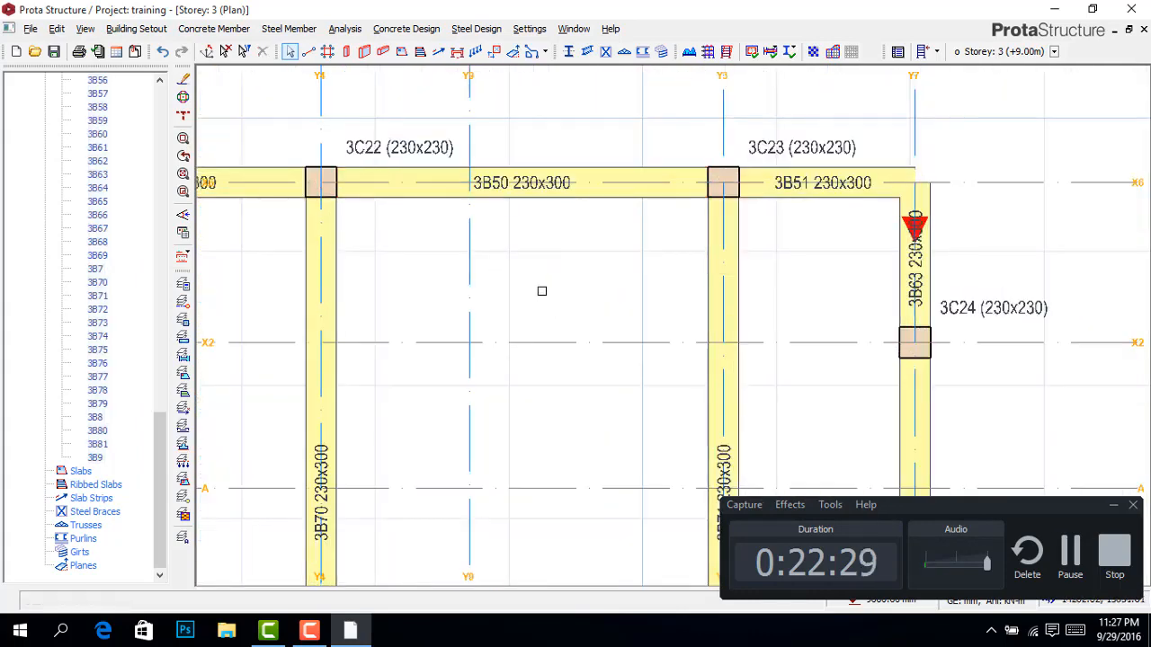
{"action": "scroll", "coordinate": [561, 283], "scroll_direction": "down", "scroll_amount": 3}
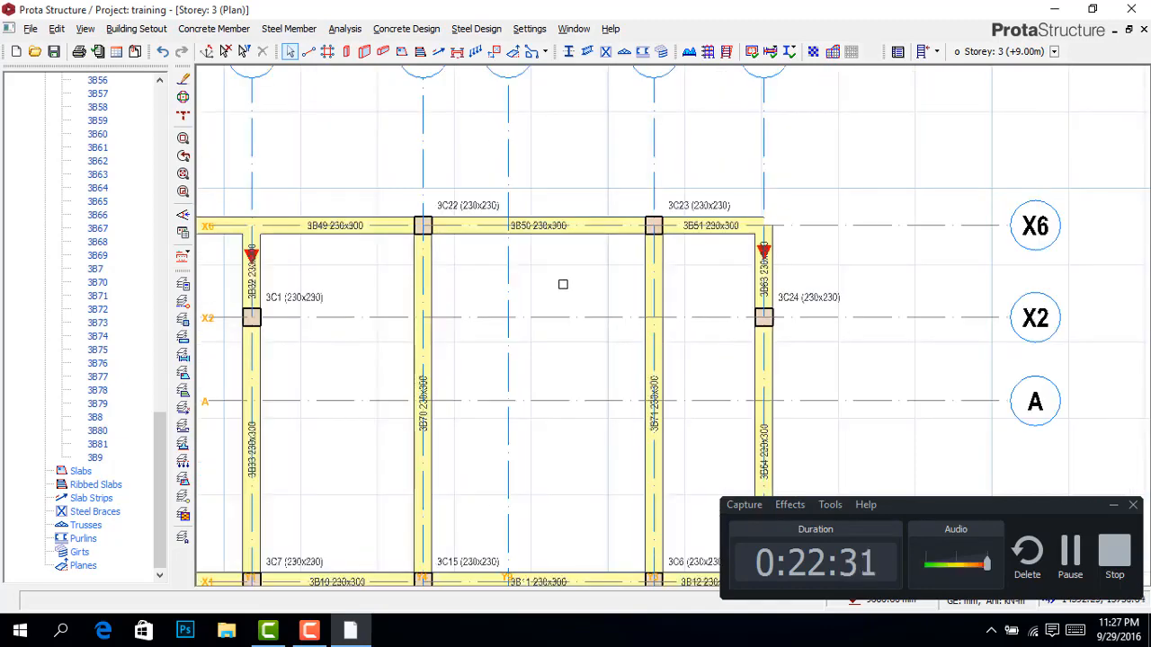
{"action": "scroll", "coordinate": [564, 284], "scroll_direction": "down", "scroll_amount": 2}
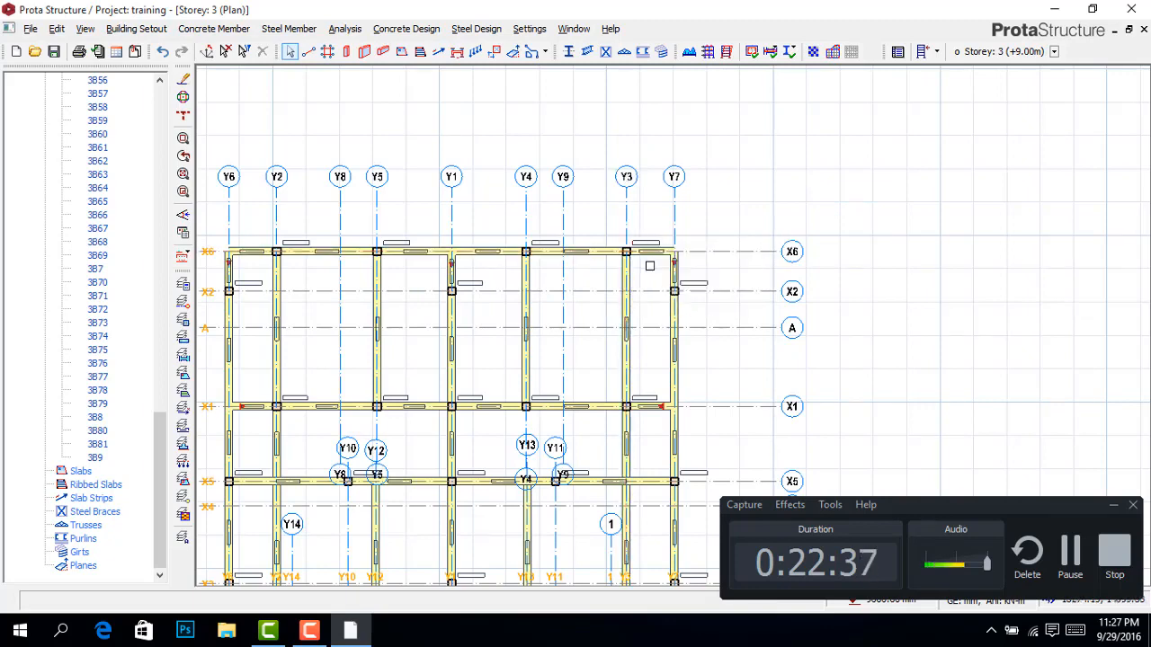
{"action": "scroll", "coordinate": [681, 245], "scroll_direction": "down", "scroll_amount": 1}
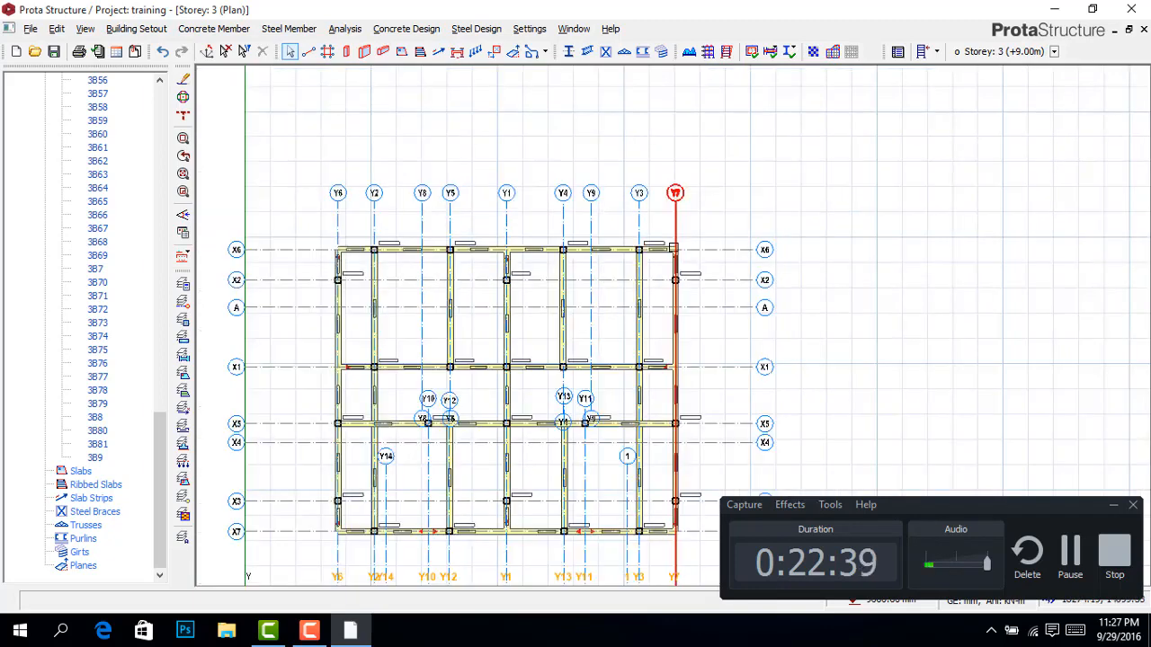
{"action": "scroll", "coordinate": [577, 376], "scroll_direction": "up", "scroll_amount": 2}
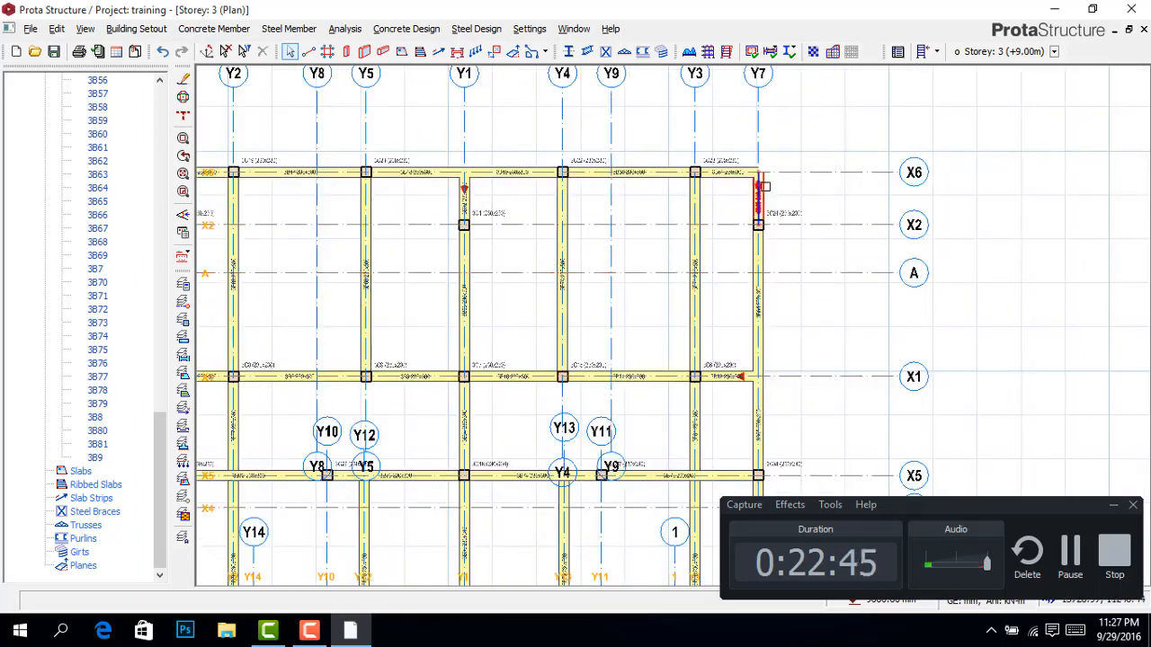
{"action": "scroll", "coordinate": [751, 195], "scroll_direction": "down", "scroll_amount": 1}
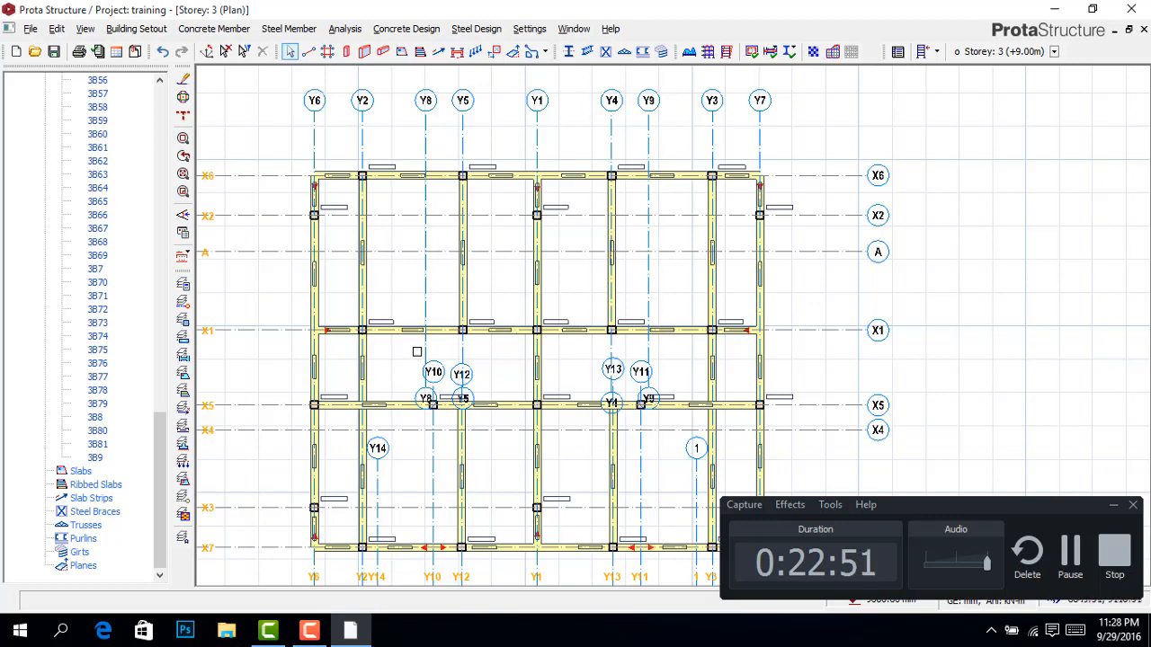
Step: Define a wall load on beam 3B50 along axis X6 with unit weight 2 kN/m2, height 1 m and thickness 0.23 m
{"action": "mouse_move", "coordinate": [417, 328]}
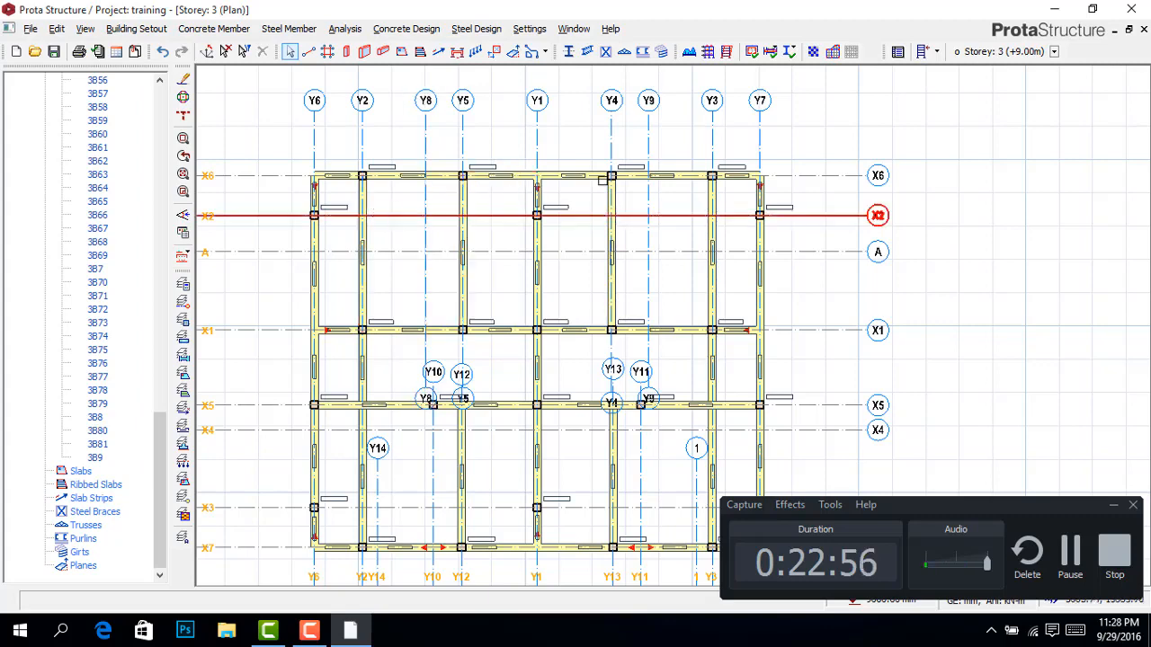
{"action": "scroll", "coordinate": [655, 179], "scroll_direction": "up", "scroll_amount": 3}
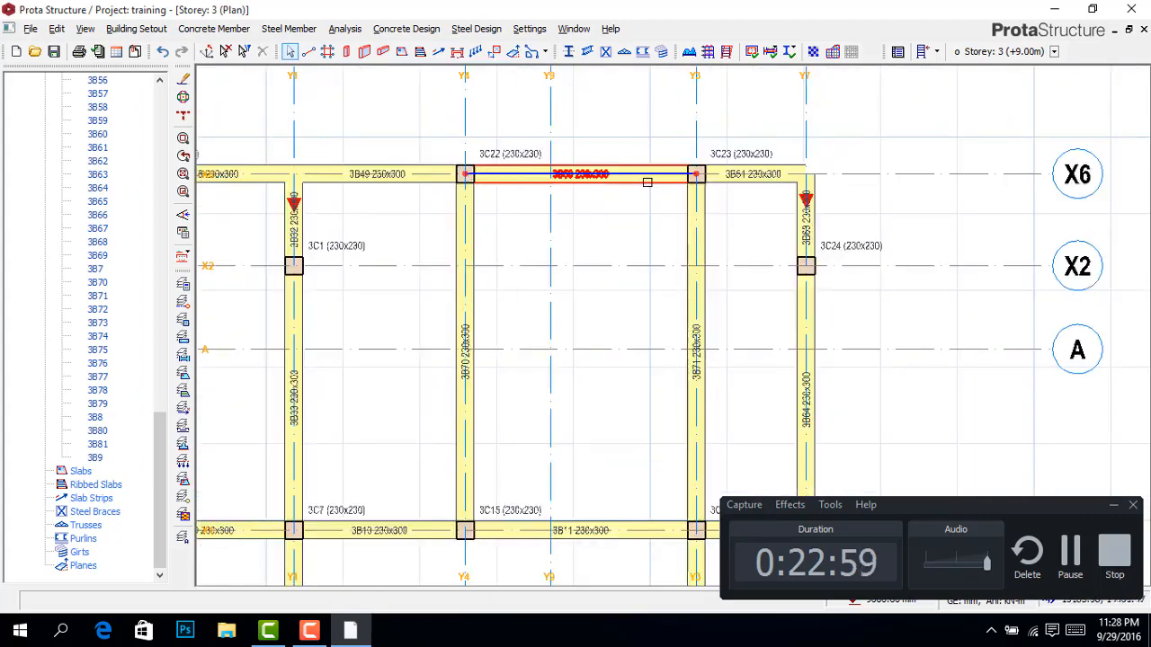
{"action": "left_click", "coordinate": [644, 183]}
{"action": "right_click", "coordinate": [644, 183]}
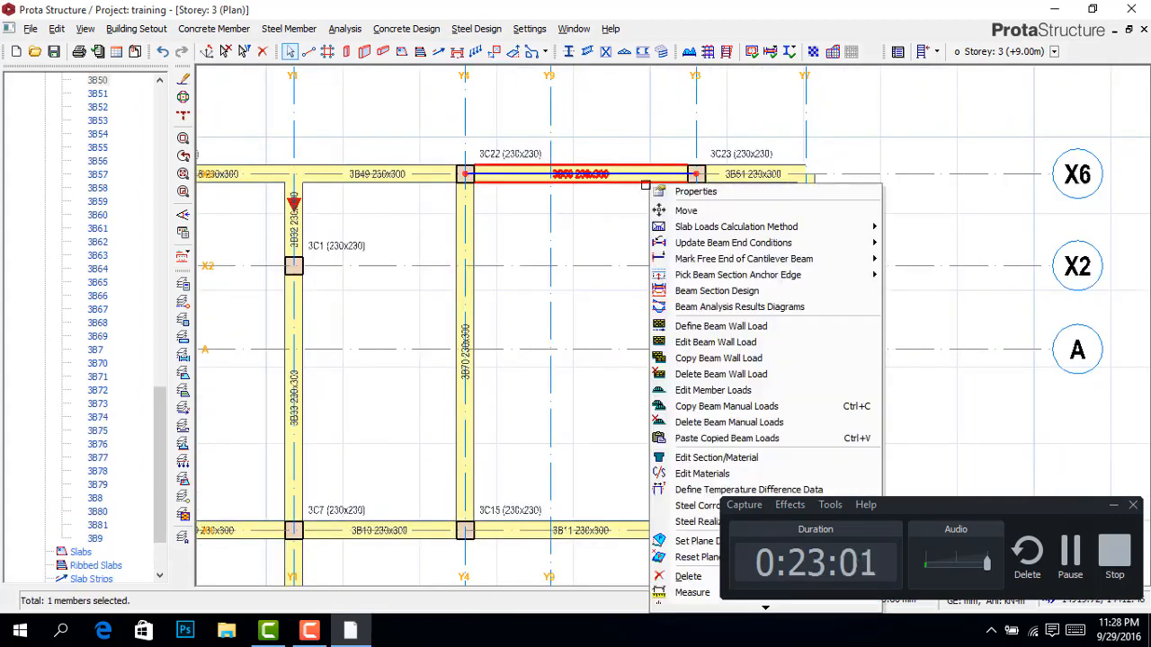
{"action": "left_click", "coordinate": [712, 342]}
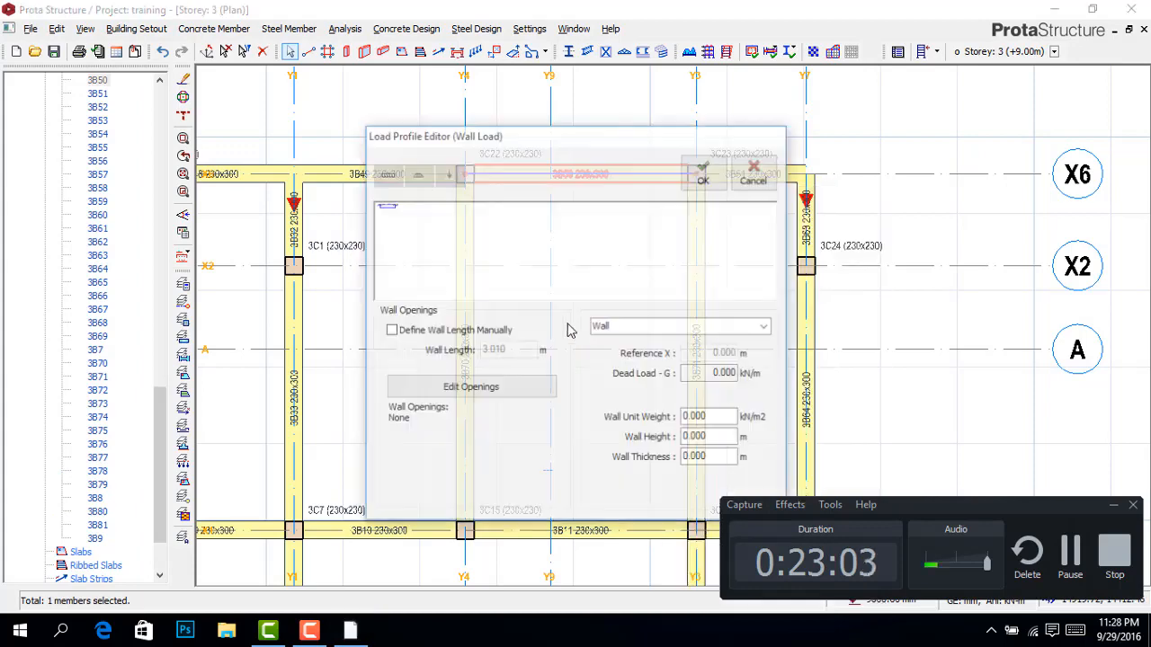
{"action": "double_click", "coordinate": [708, 415]}
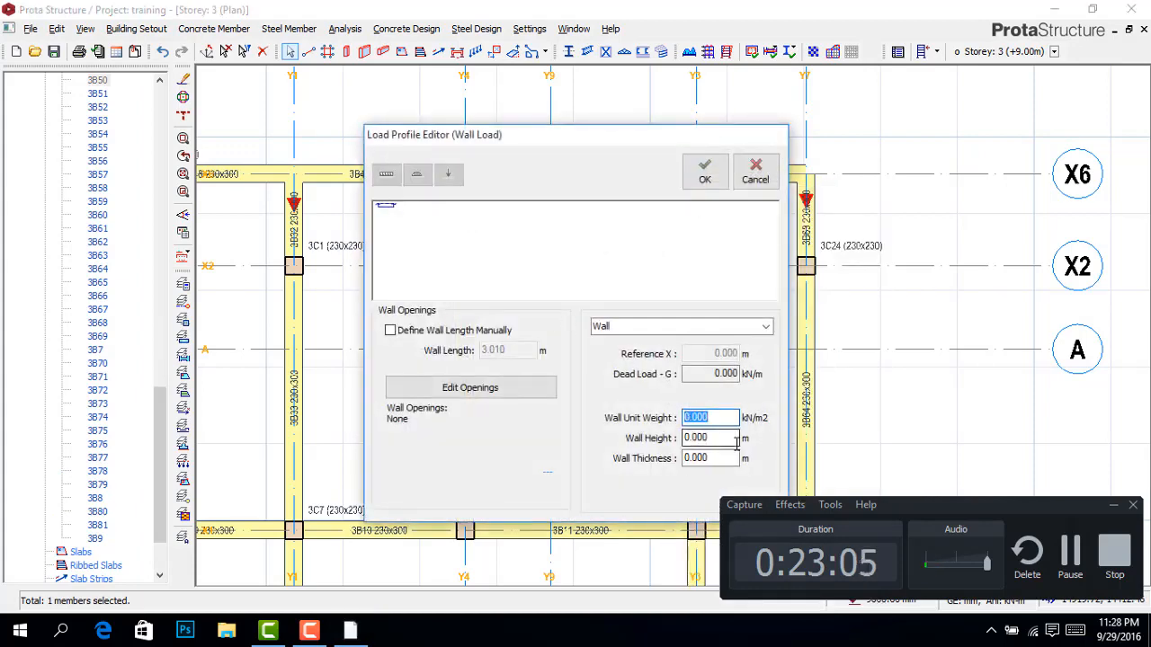
{"action": "type", "text": "2"}
{"action": "double_click", "coordinate": [701, 438]}
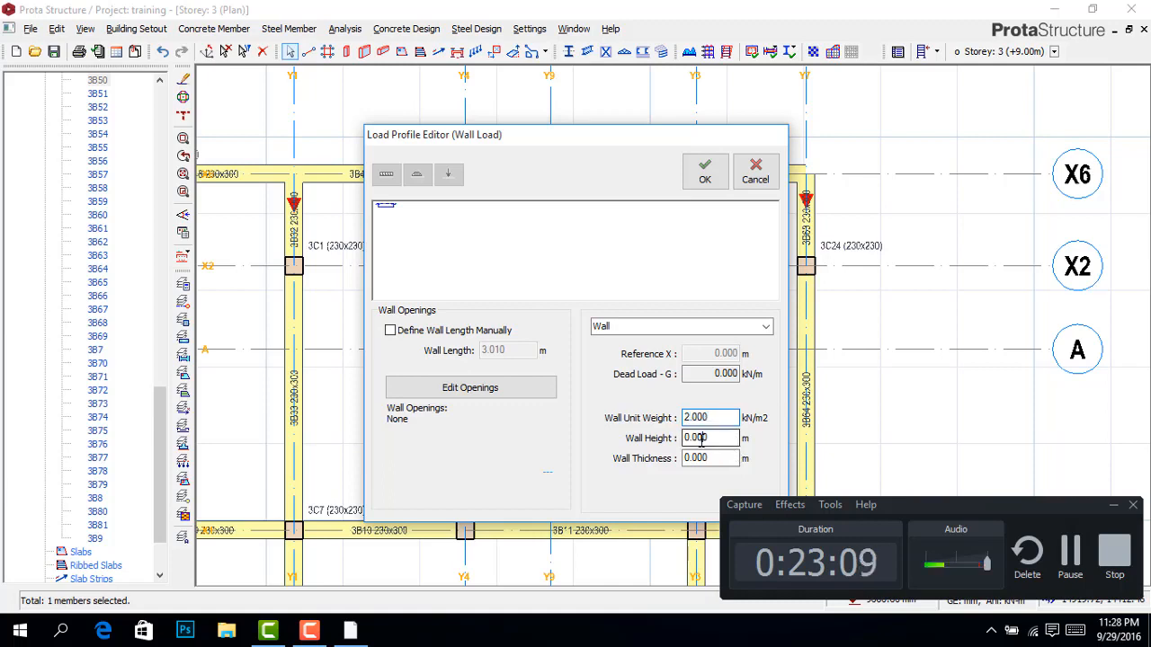
{"action": "type", "text": "1"}
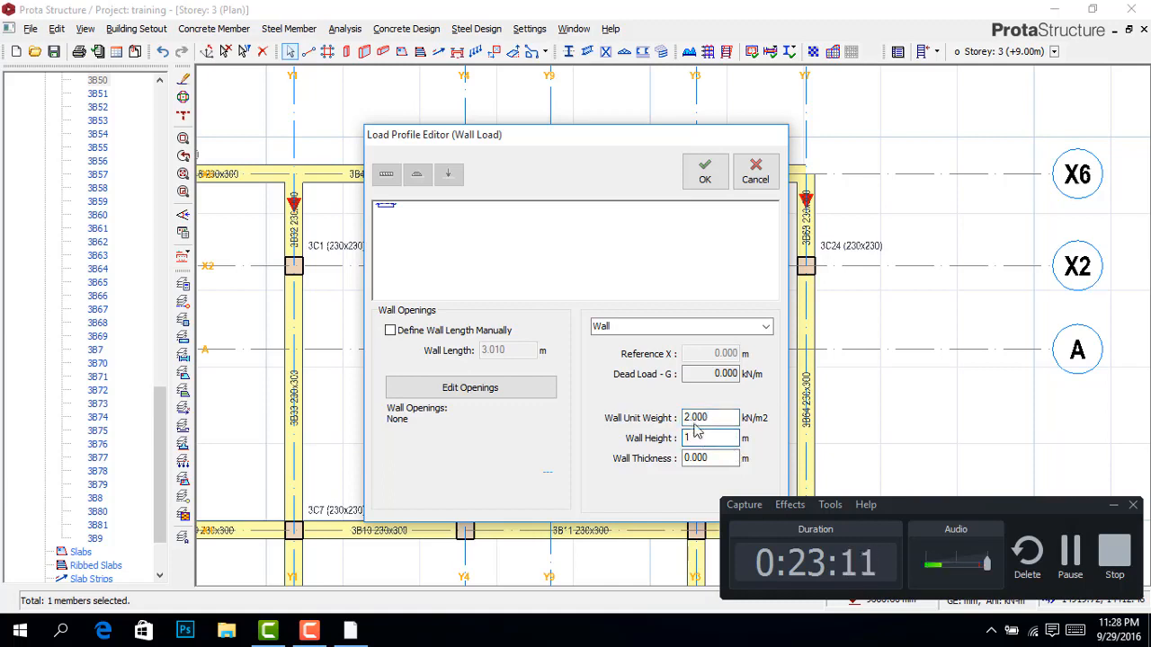
{"action": "double_click", "coordinate": [692, 458]}
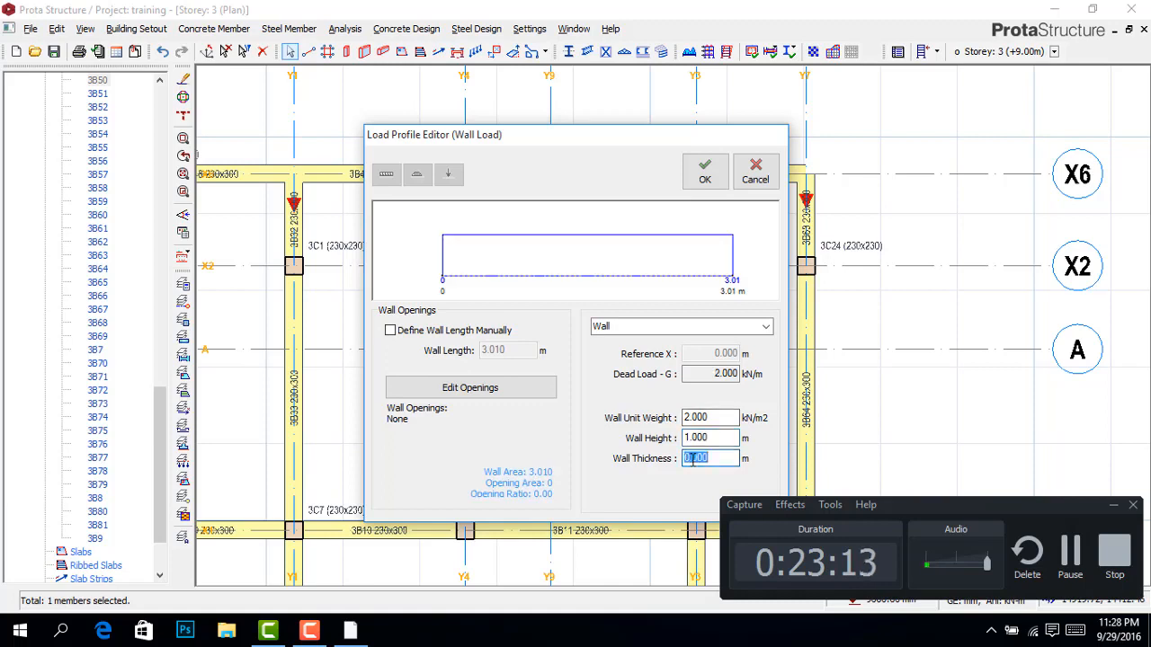
{"action": "key", "text": "BackSpace"}
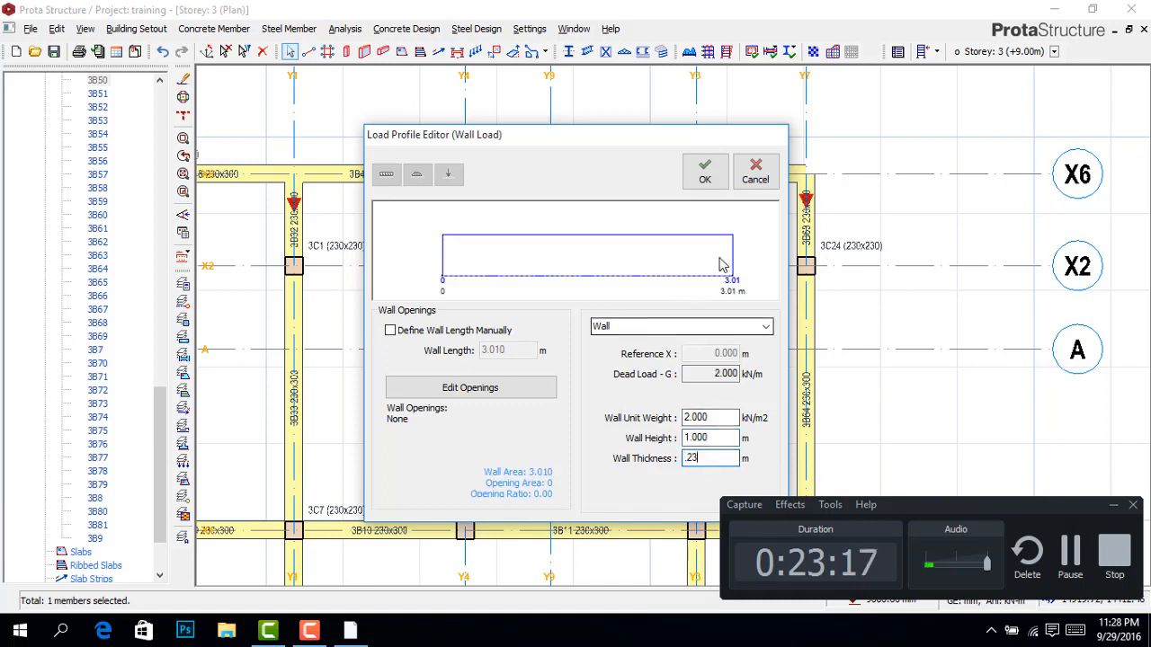
{"action": "left_click", "coordinate": [706, 179]}
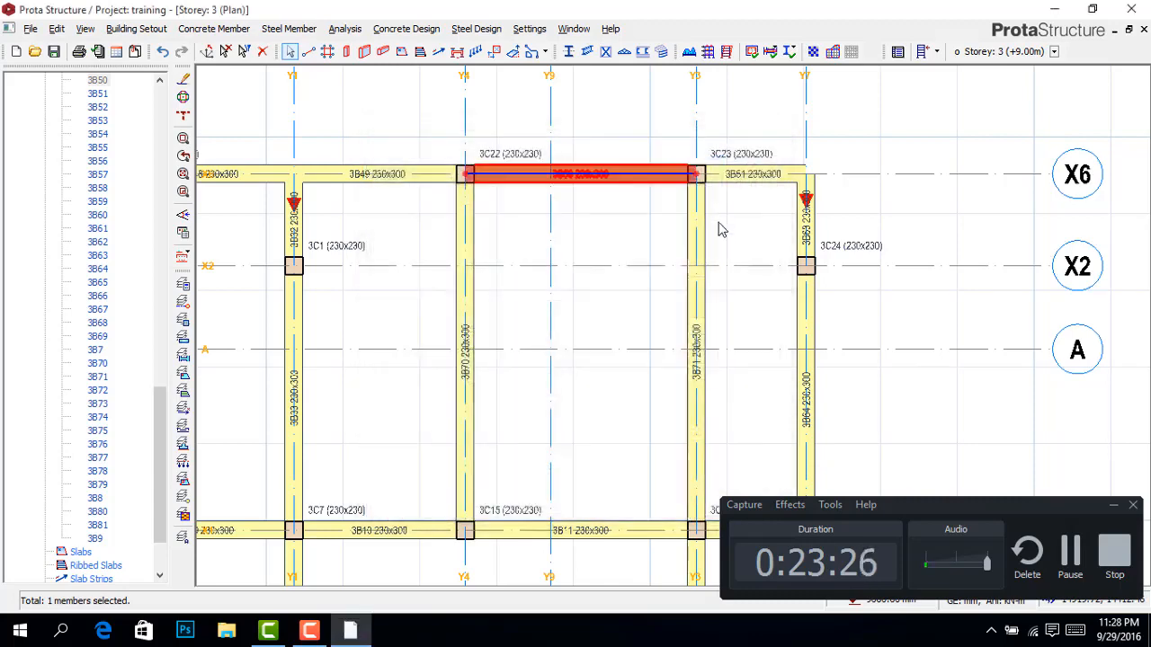
Step: Copy the wall load from beam 3B50 and paste it onto all Storey 3 beams from 3B10 to 3B9
{"action": "right_click", "coordinate": [627, 181]}
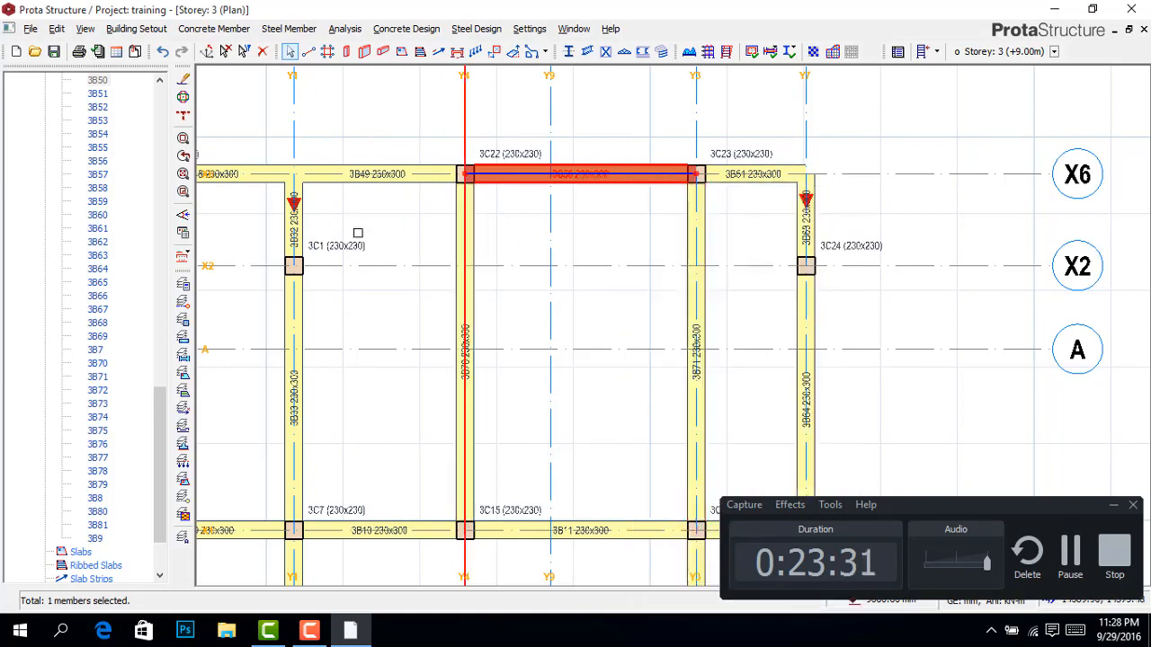
{"action": "scroll", "coordinate": [122, 149], "scroll_direction": "up", "scroll_amount": 5}
{"action": "left_click", "coordinate": [99, 121]}
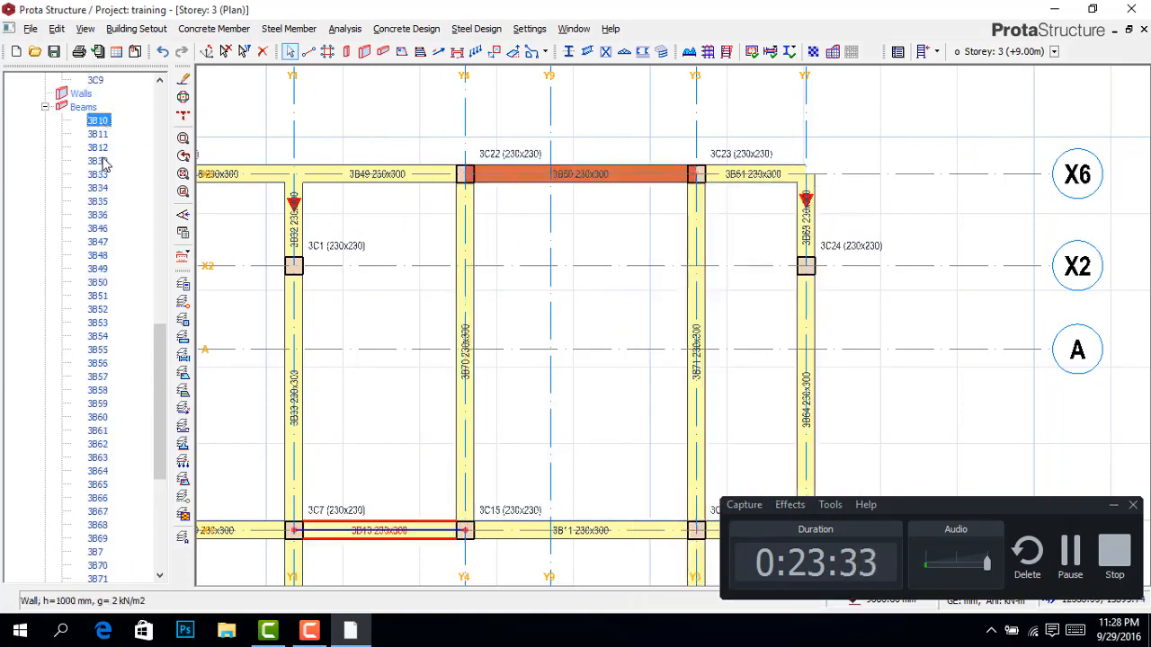
{"action": "scroll", "coordinate": [113, 185], "scroll_direction": "down", "scroll_amount": 7}
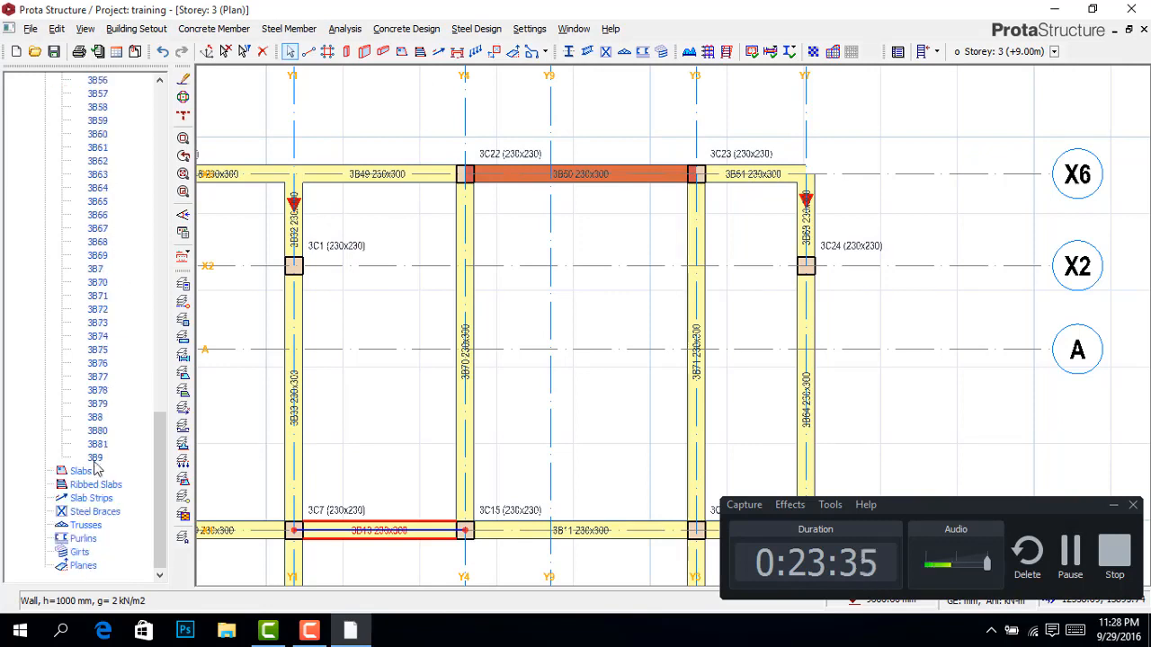
{"action": "left_click", "coordinate": [99, 460], "text": "shift"}
{"action": "right_click", "coordinate": [109, 381]}
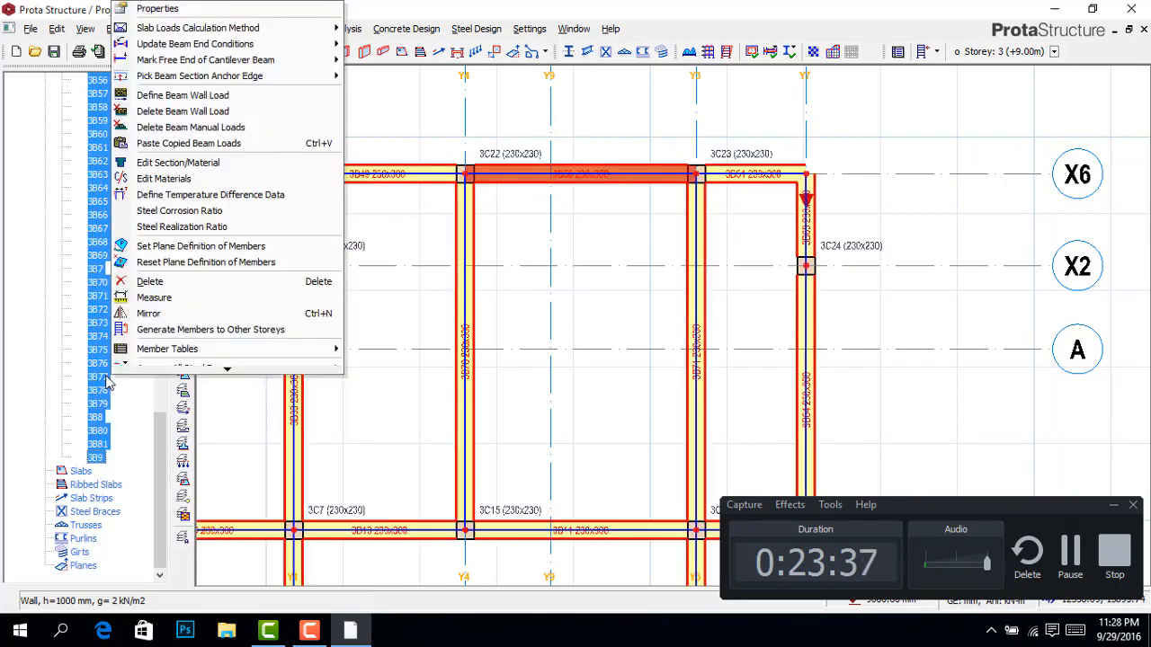
{"action": "left_click", "coordinate": [193, 143]}
{"action": "left_click", "coordinate": [650, 374]}
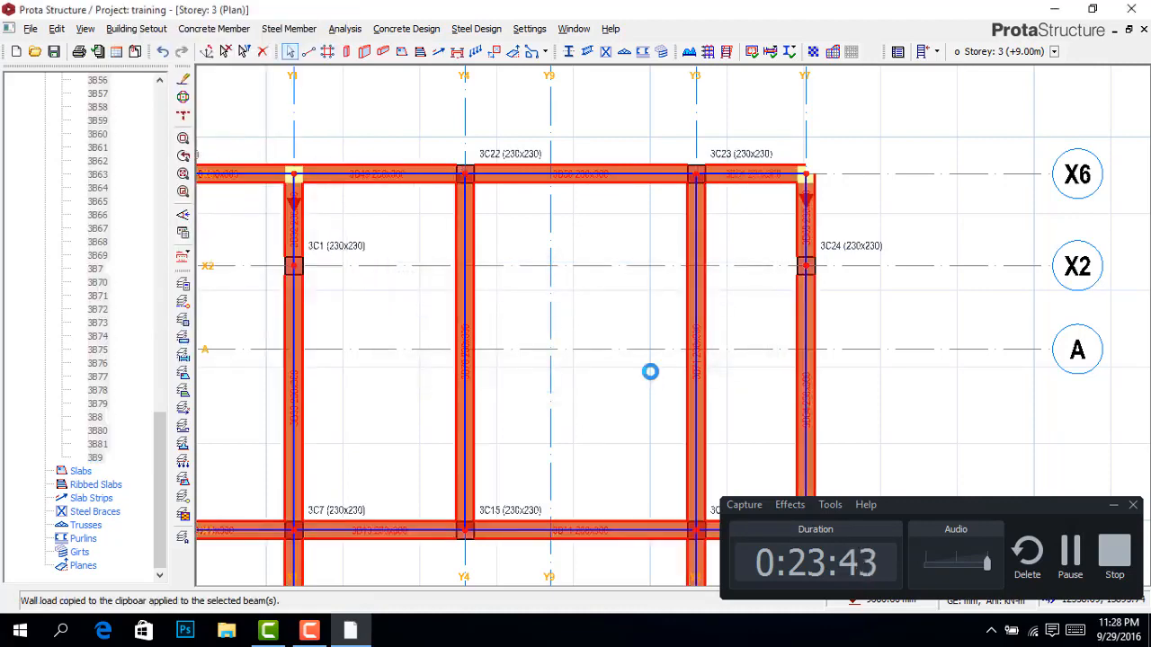
{"action": "scroll", "coordinate": [748, 213], "scroll_direction": "down", "scroll_amount": 10}
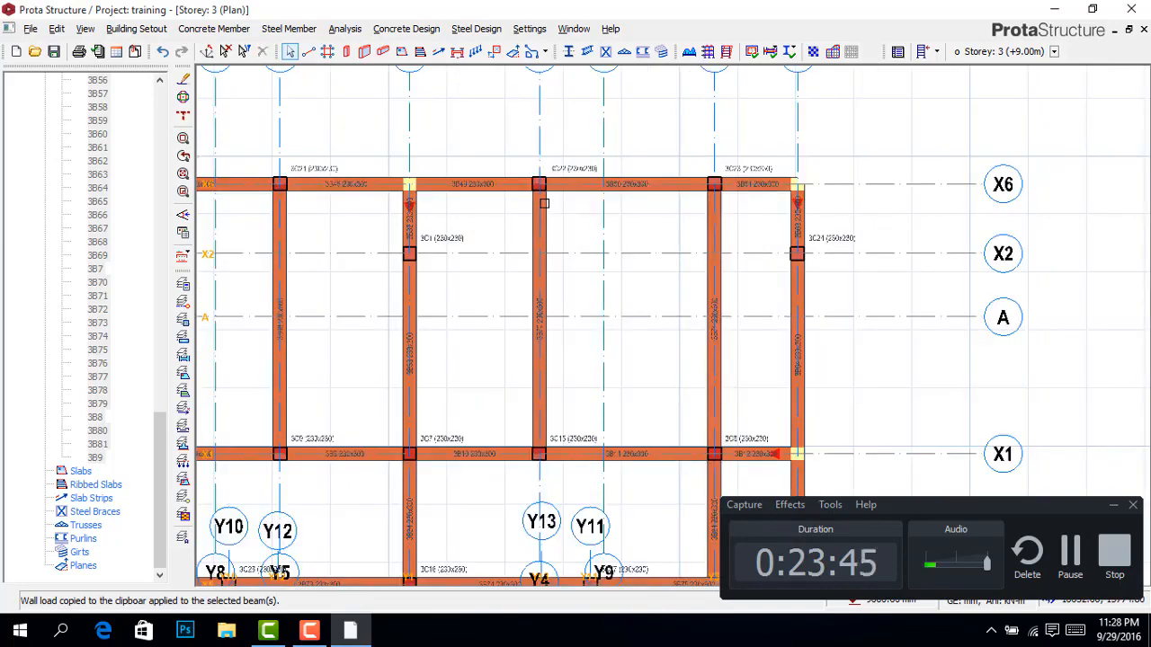
{"action": "scroll", "coordinate": [539, 242], "scroll_direction": "up", "scroll_amount": 2}
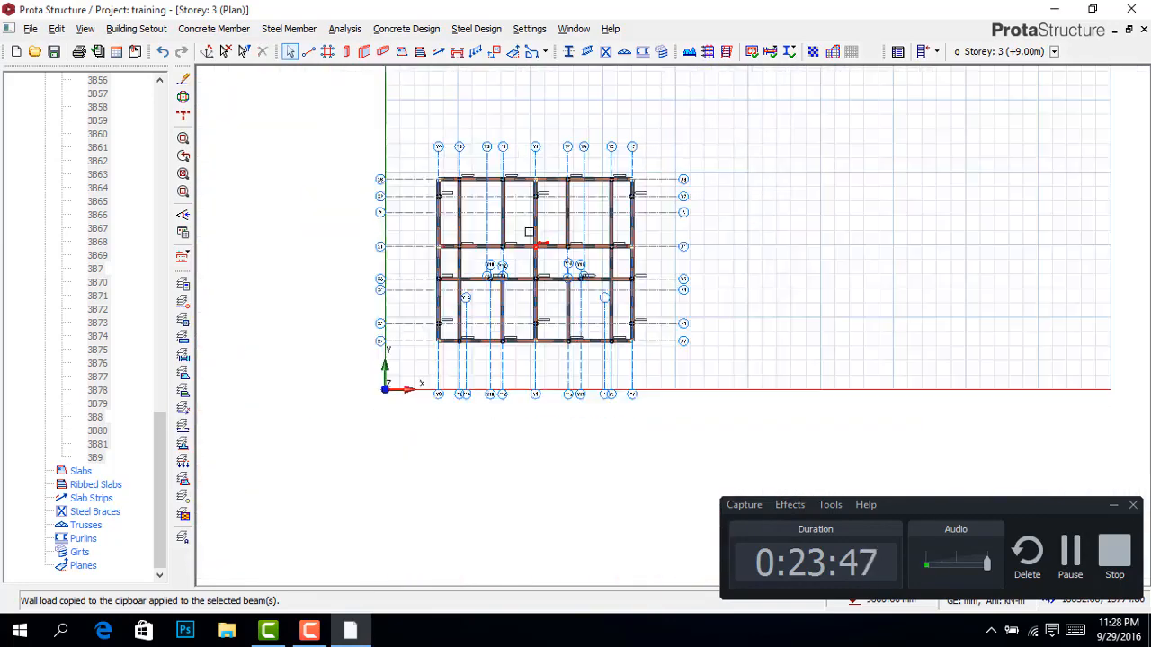
Step: Collapse the Axes and Views branches of the structure tree
{"action": "scroll", "coordinate": [89, 141], "scroll_direction": "up", "scroll_amount": 10}
{"action": "scroll", "coordinate": [93, 149], "scroll_direction": "up", "scroll_amount": 15}
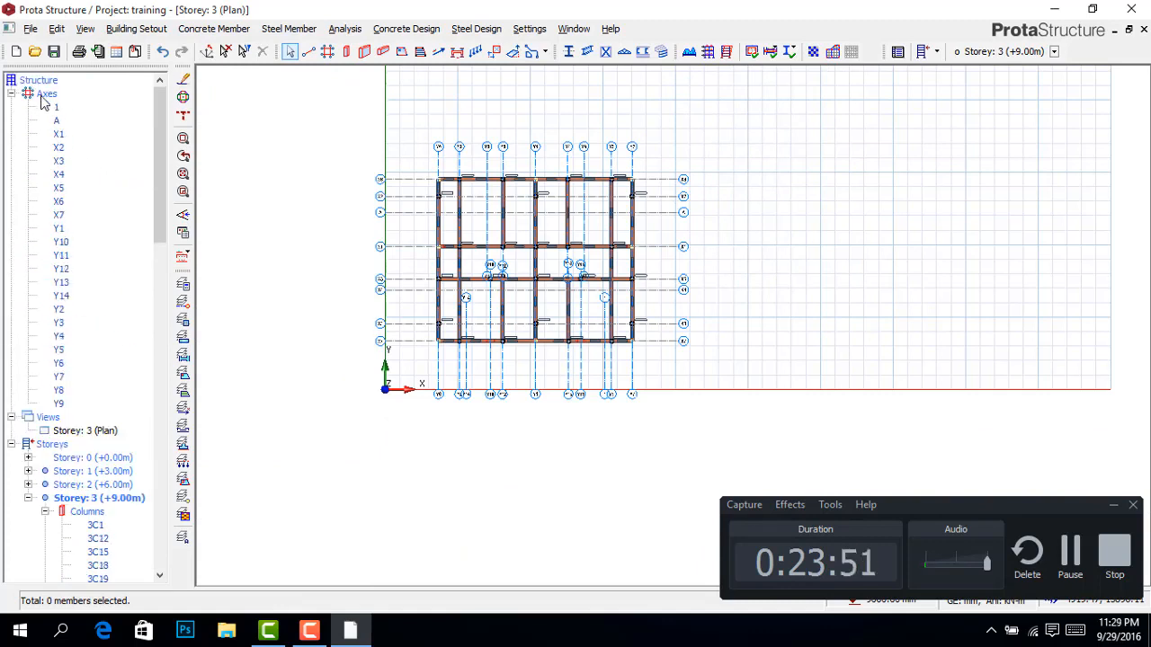
{"action": "right_click", "coordinate": [42, 423]}
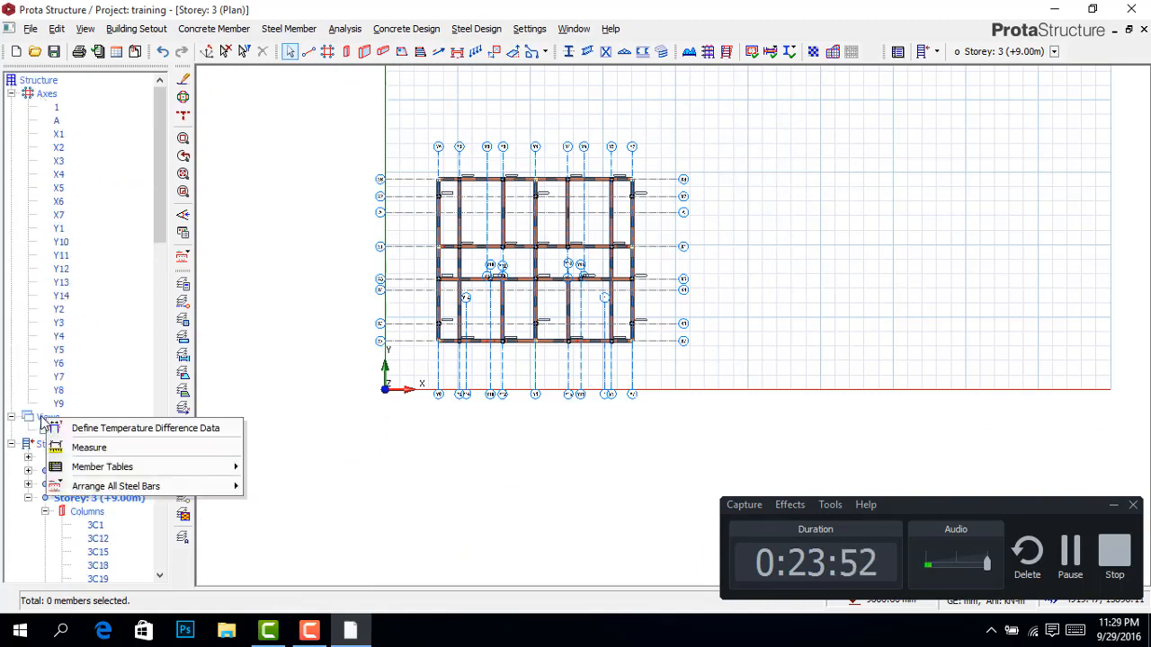
{"action": "left_click", "coordinate": [11, 93]}
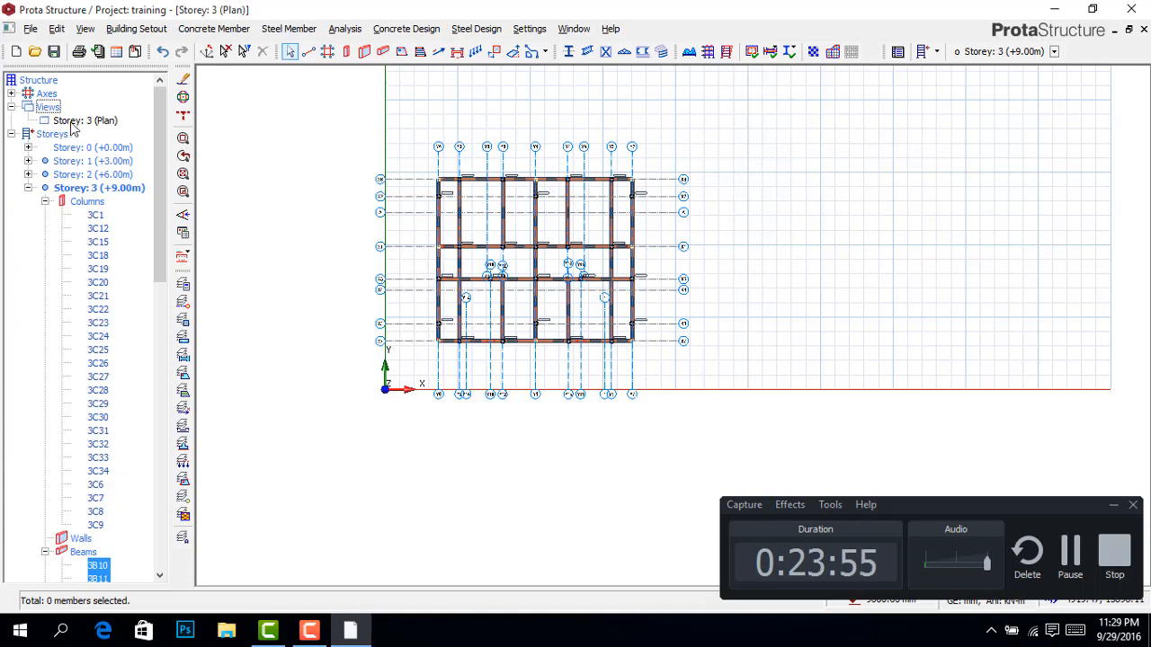
{"action": "right_click", "coordinate": [50, 111]}
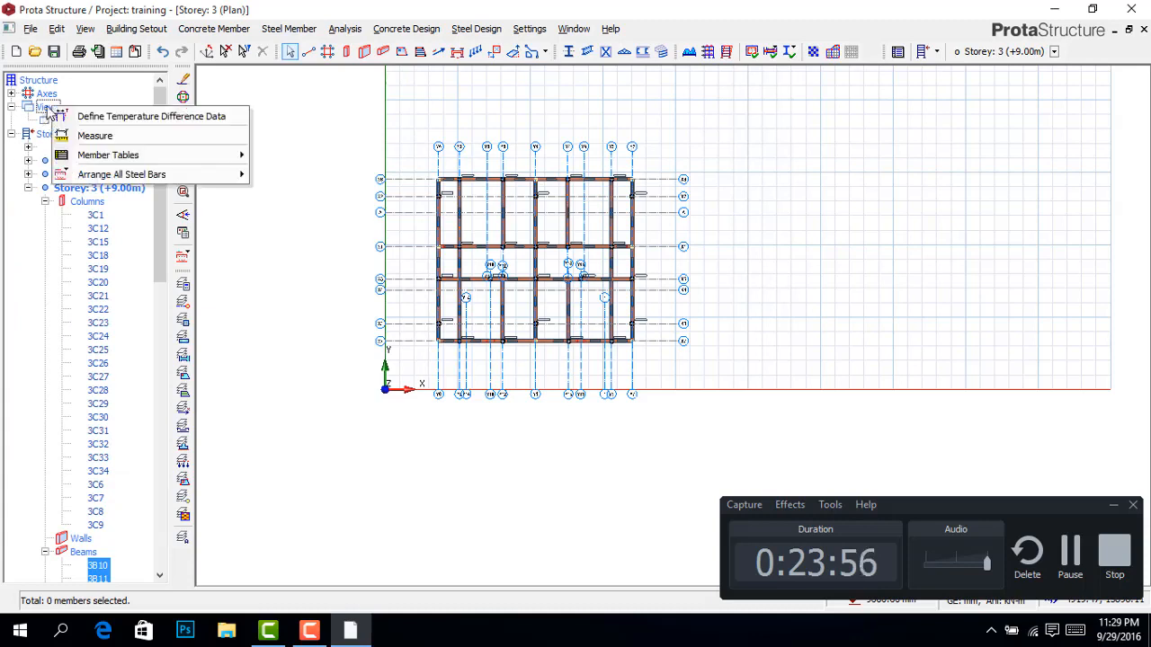
{"action": "left_click", "coordinate": [128, 94]}
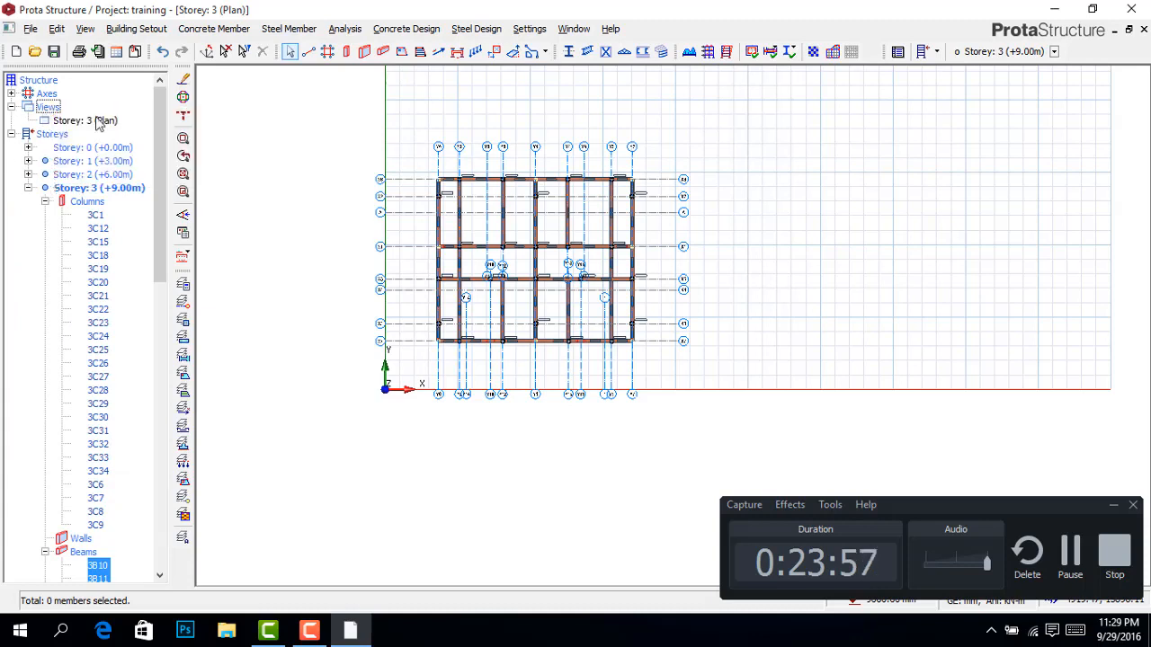
{"action": "left_click", "coordinate": [11, 107]}
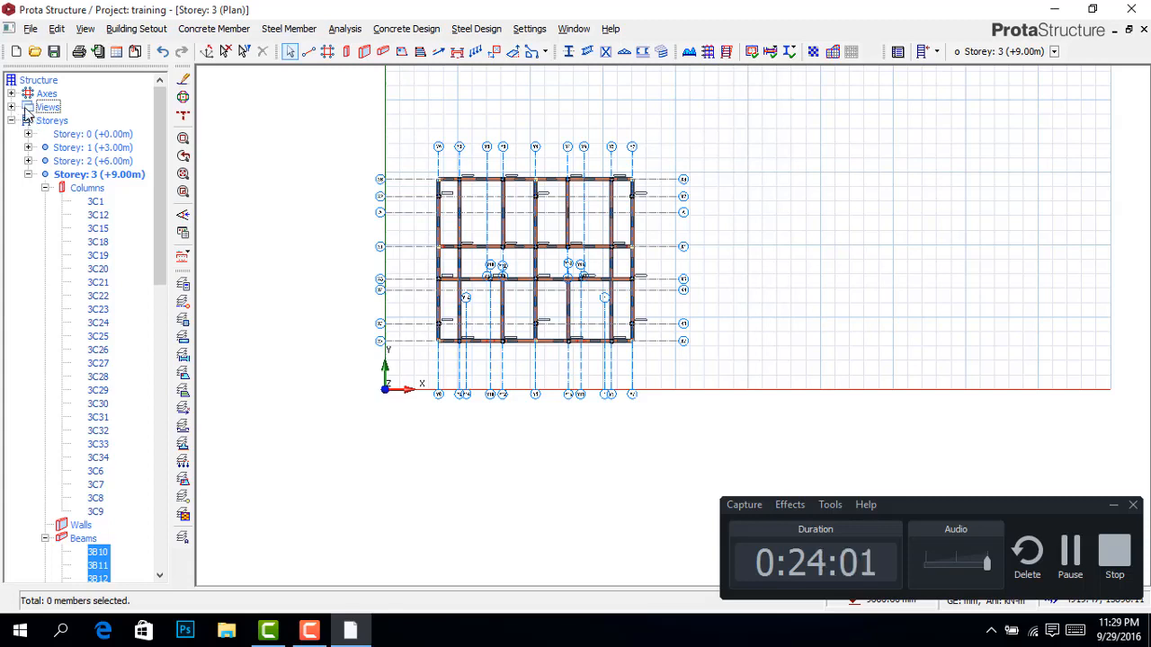
Step: Open a 3D view of the building from the structure tree's Views entry
{"action": "right_click", "coordinate": [32, 107]}
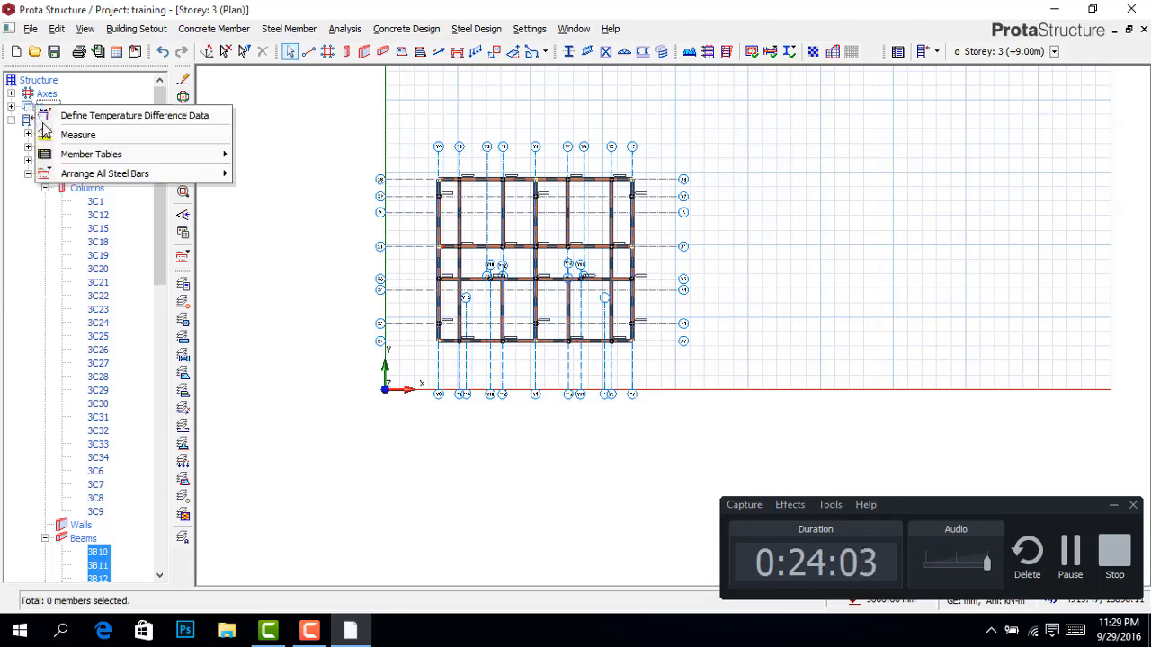
{"action": "key", "text": "Escape"}
{"action": "left_click", "coordinate": [29, 110]}
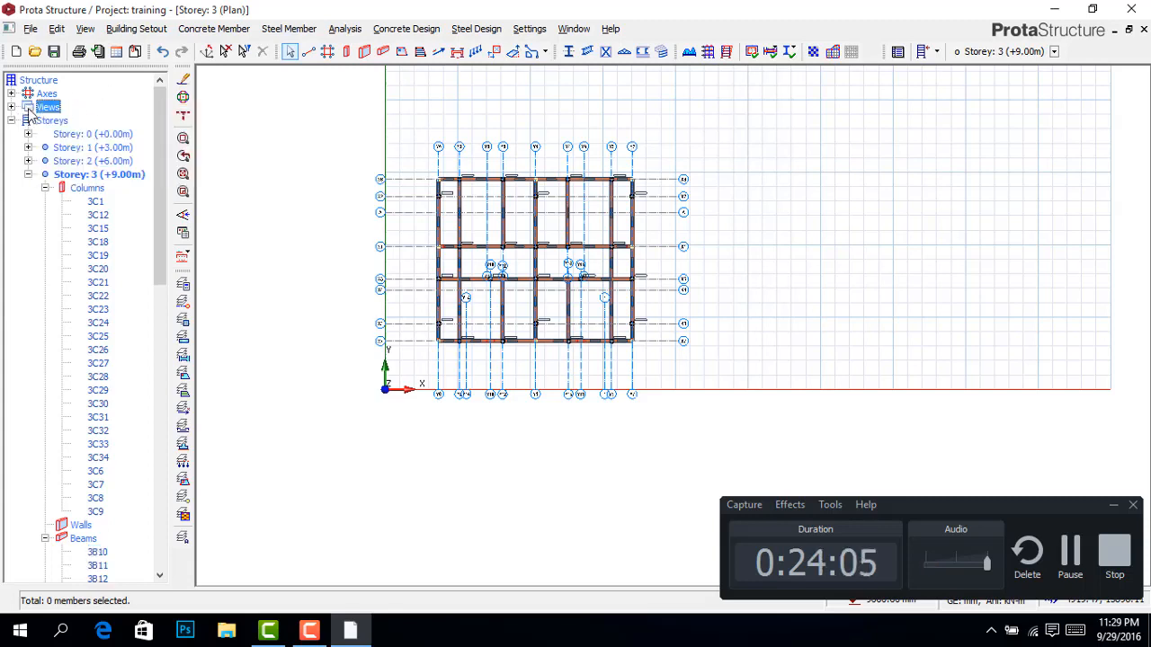
{"action": "right_click", "coordinate": [28, 113]}
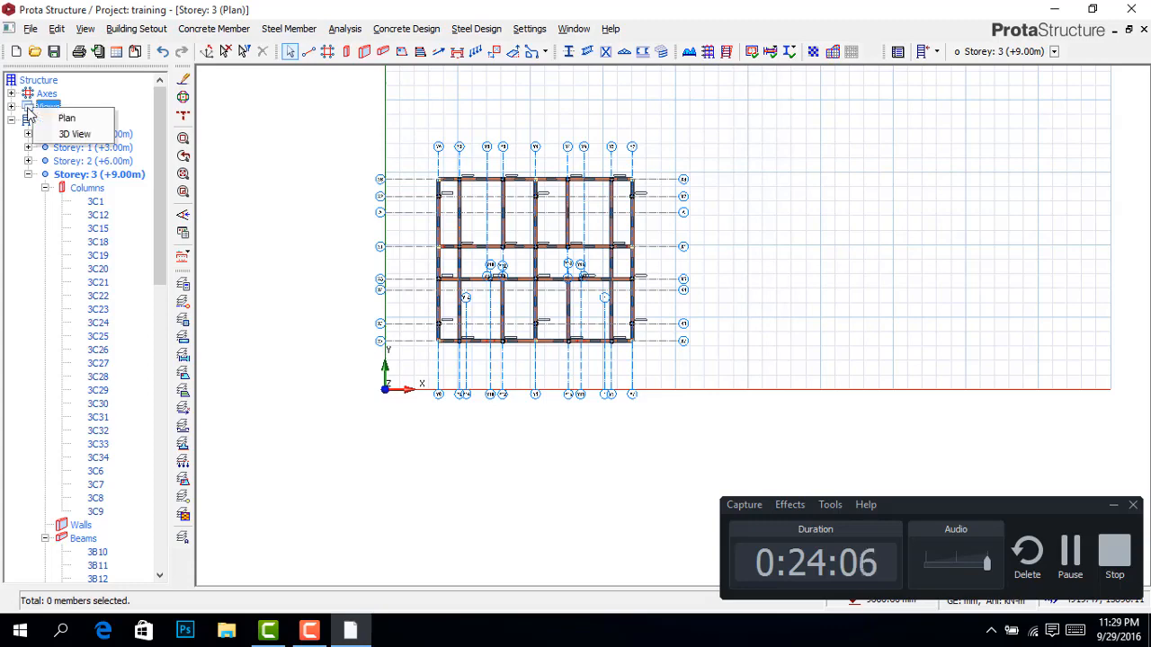
{"action": "left_click", "coordinate": [63, 135]}
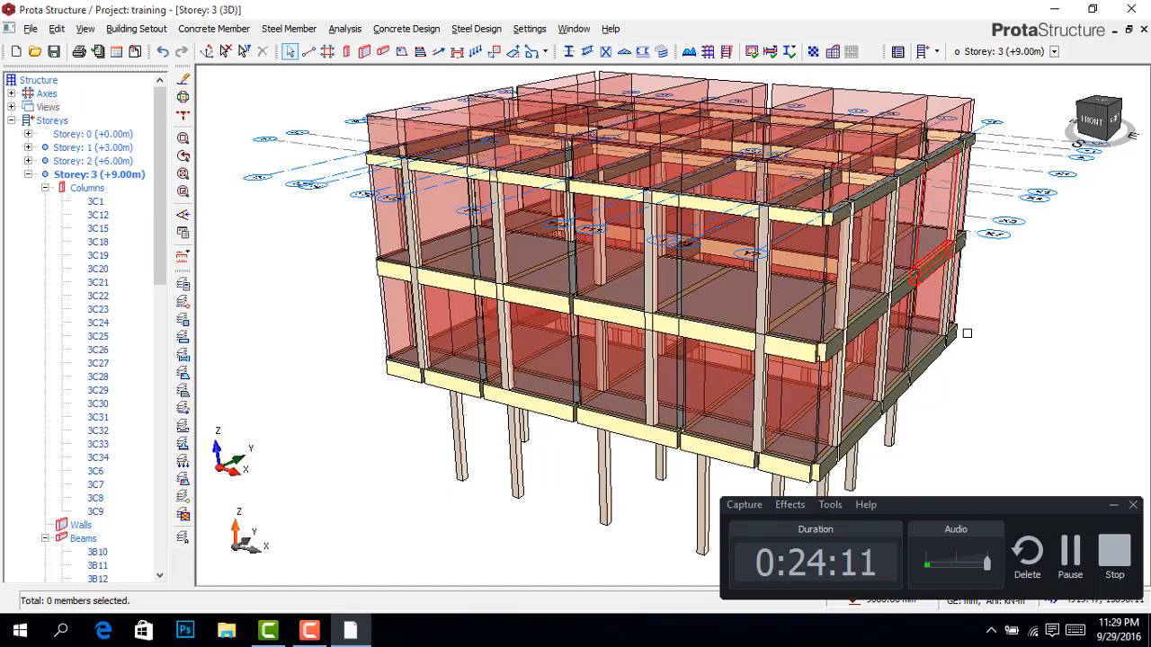
Step: Examine the building in 3D from several angles, checking the wall loads, beams and columns of all storeys
{"action": "middle_click_drag", "start_coordinate": [1000, 359], "coordinate": [769, 326]}
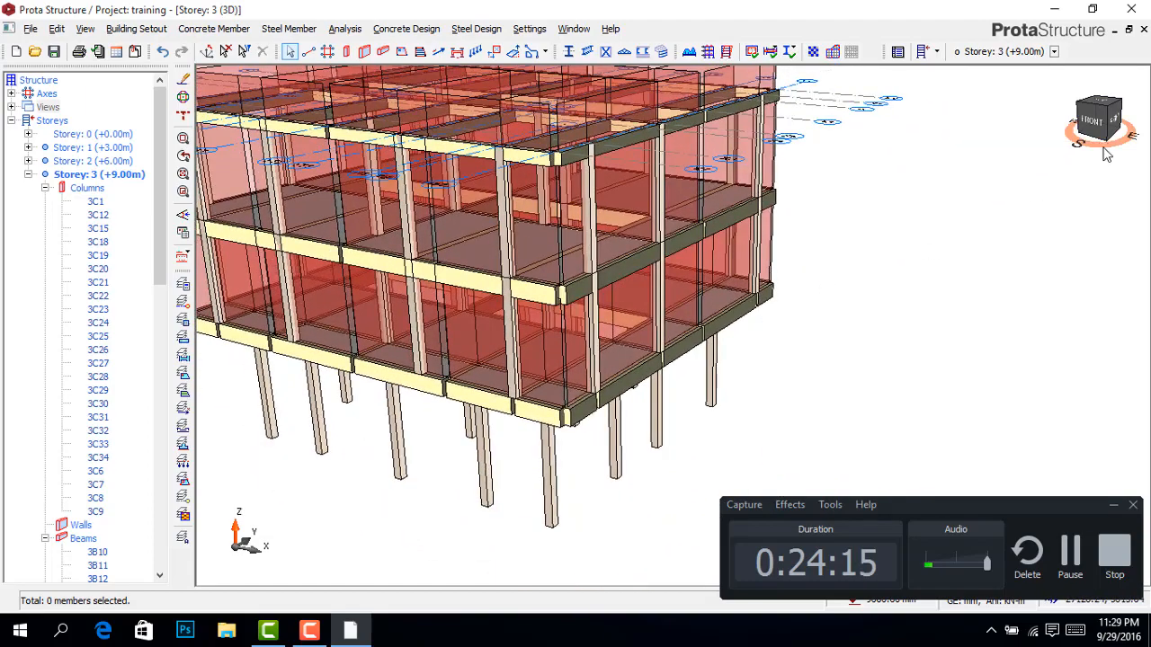
{"action": "mouse_move", "coordinate": [1087, 153]}
{"action": "left_mouse_down"}
{"action": "mouse_move", "coordinate": [1073, 158]}
{"action": "mouse_move", "coordinate": [1108, 162]}
{"action": "mouse_move", "coordinate": [1049, 175]}
{"action": "mouse_move", "coordinate": [1075, 178]}
{"action": "left_mouse_up"}
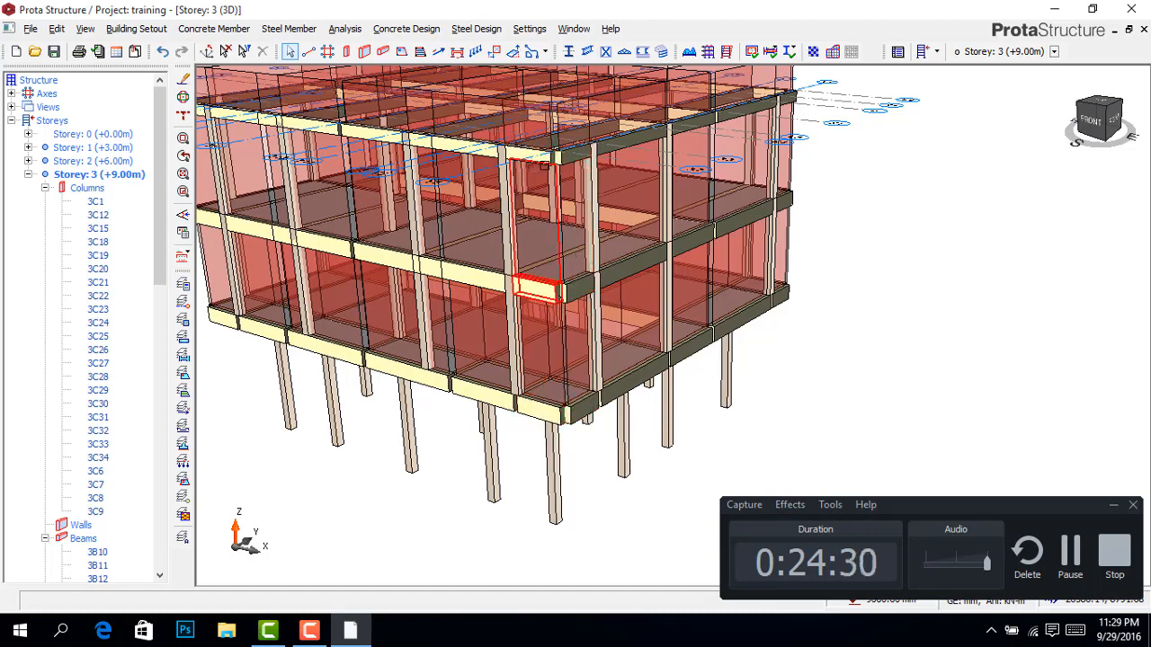
{"action": "scroll", "coordinate": [884, 315], "scroll_direction": "down", "scroll_amount": 2}
{"action": "scroll", "coordinate": [884, 314], "scroll_direction": "down", "scroll_amount": 2}
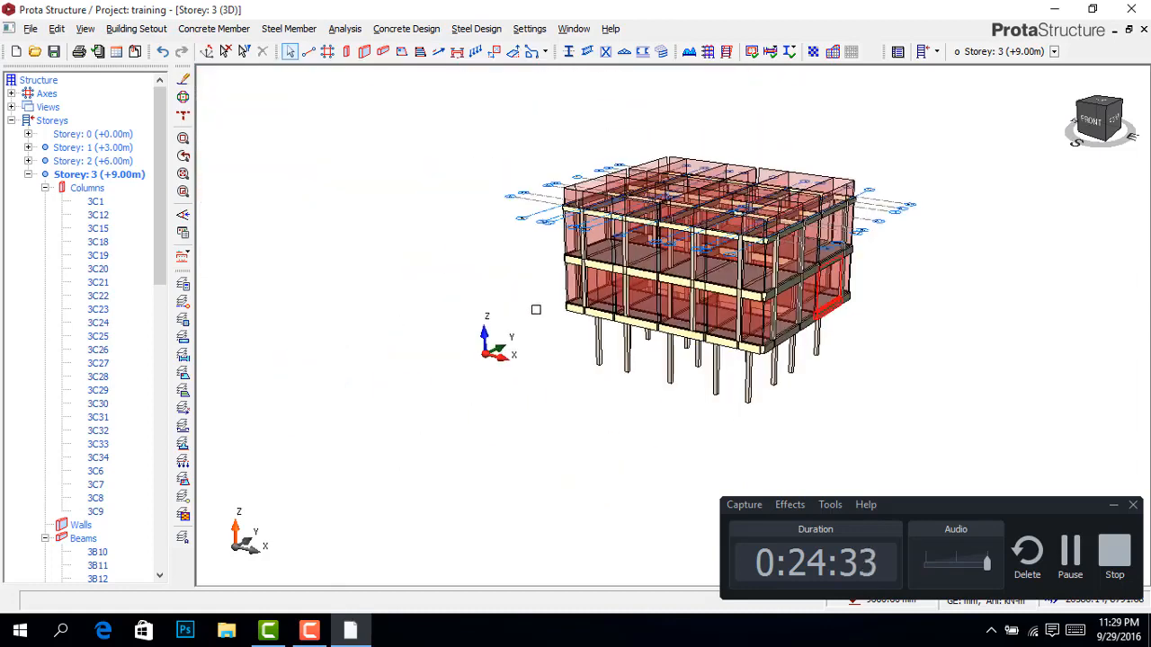
{"action": "middle_click_drag", "start_coordinate": [620, 358], "coordinate": [636, 353]}
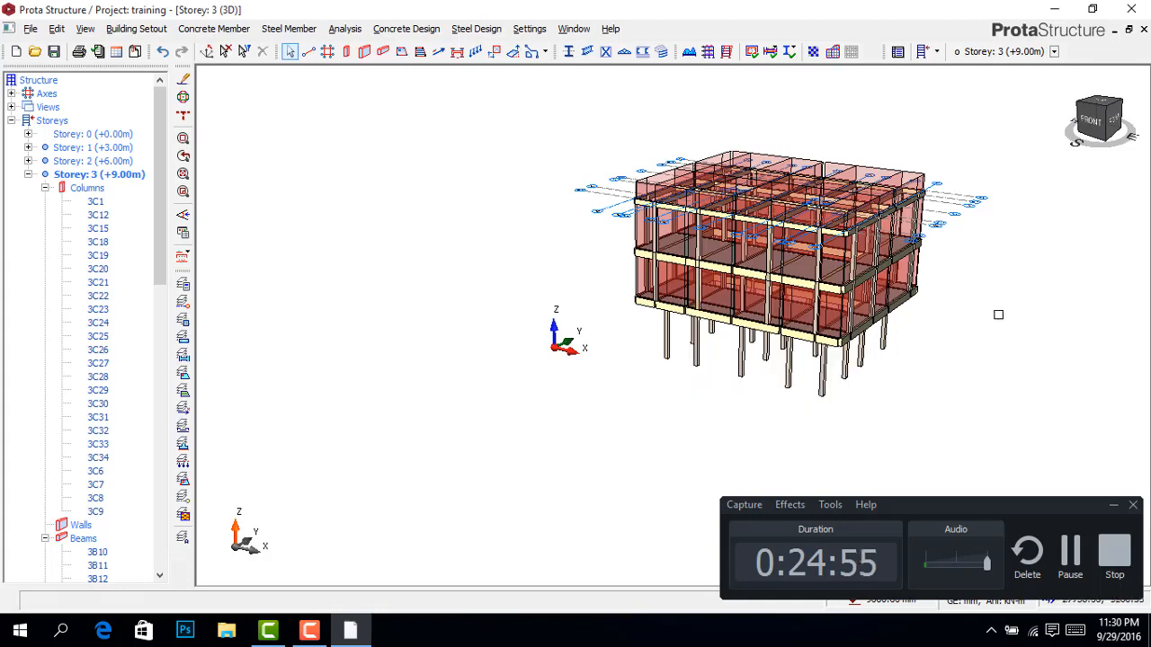
{"action": "scroll", "coordinate": [950, 324], "scroll_direction": "up", "scroll_amount": 5}
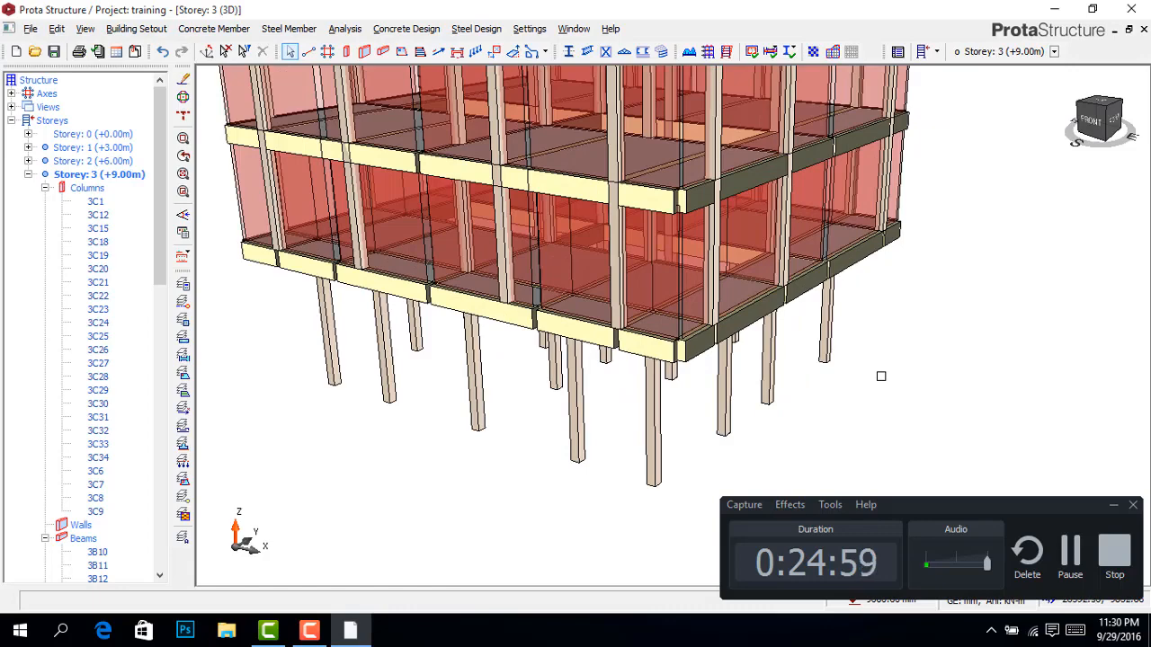
{"action": "middle_click_drag", "start_coordinate": [756, 439], "coordinate": [659, 429]}
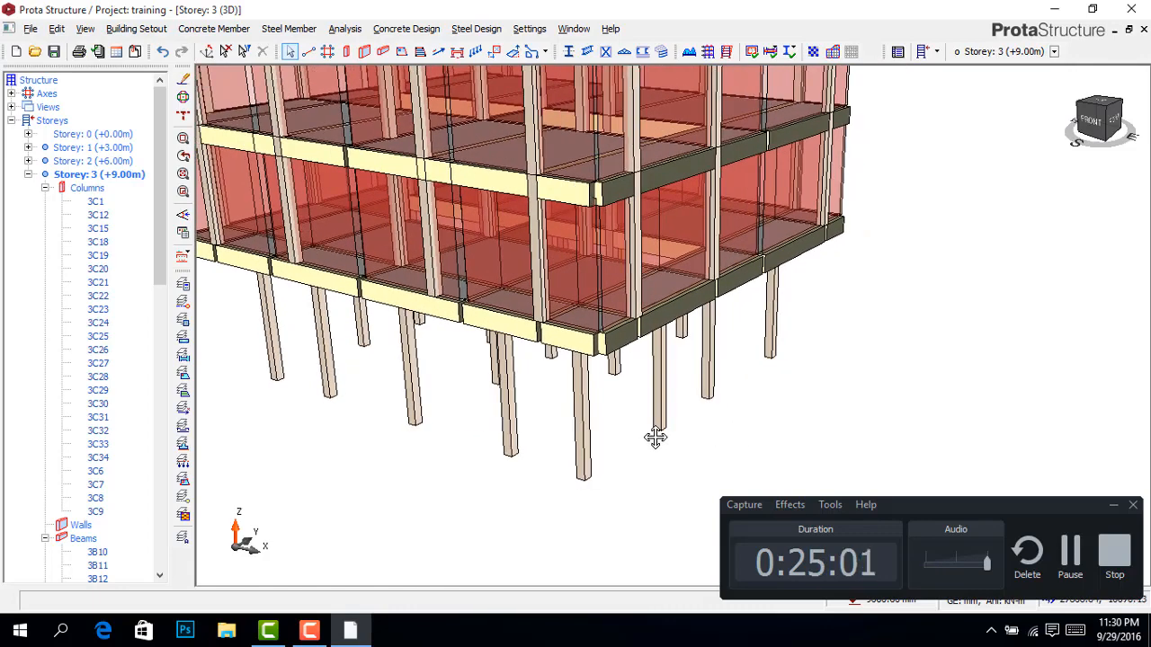
{"action": "scroll", "coordinate": [755, 378], "scroll_direction": "down", "scroll_amount": 5}
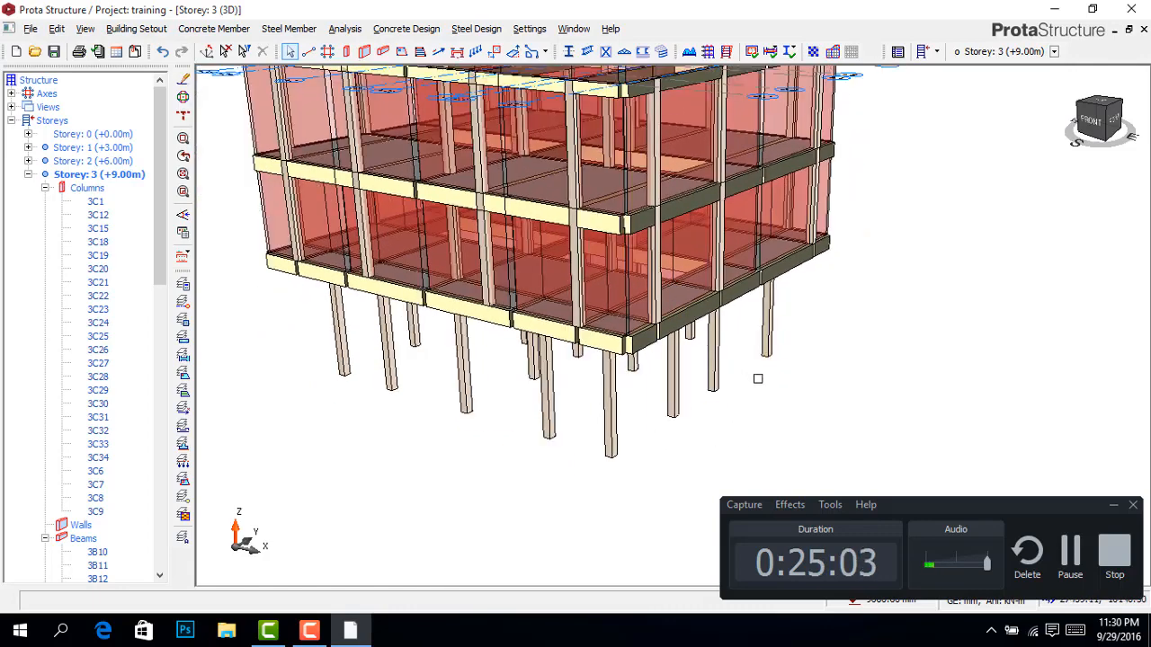
{"action": "scroll", "coordinate": [745, 391], "scroll_direction": "down", "scroll_amount": 2}
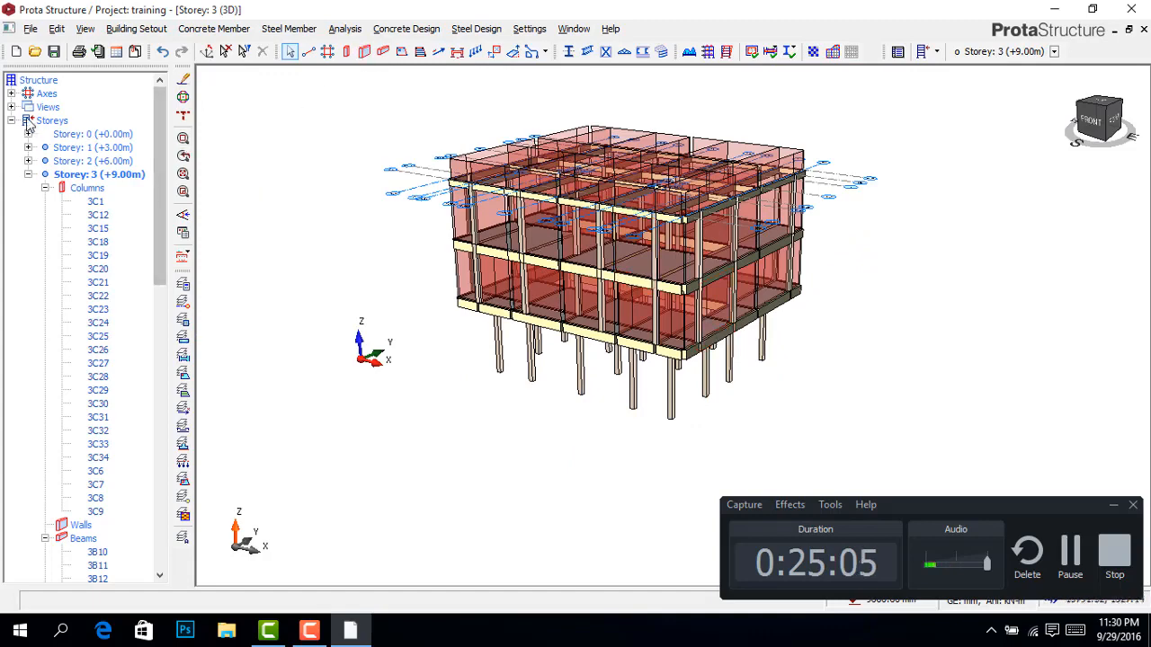
Step: Leave the 3D view and switch to the Storey 1 plan
{"action": "right_click", "coordinate": [49, 109]}
{"action": "left_click", "coordinate": [87, 113]}
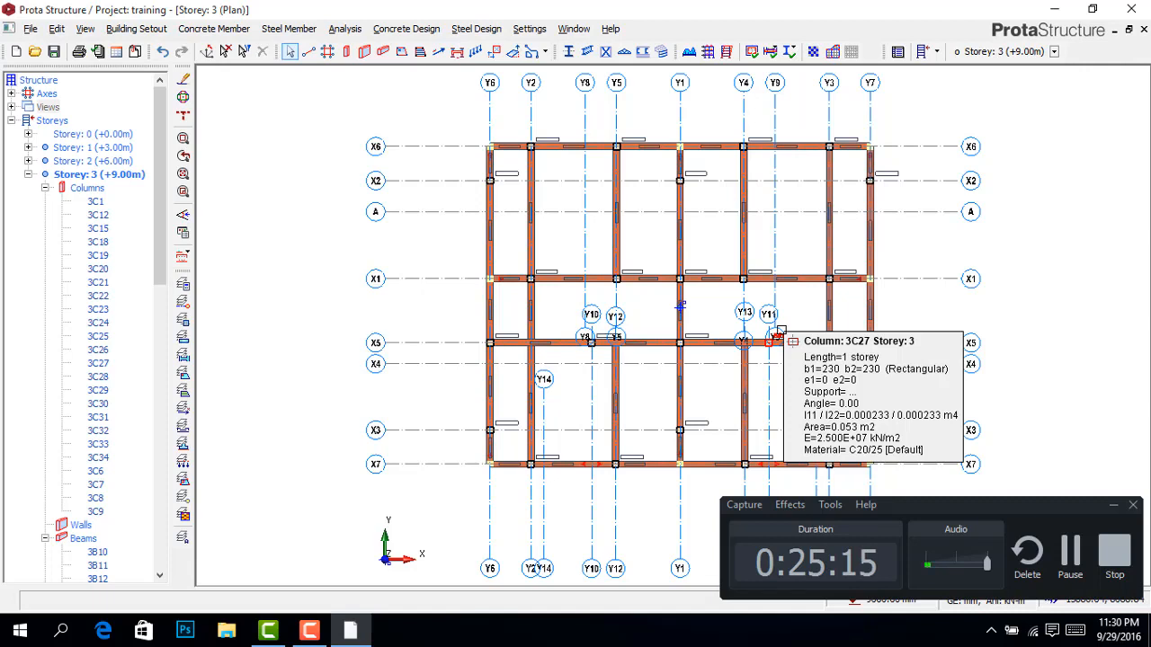
{"action": "double_click", "coordinate": [106, 149]}
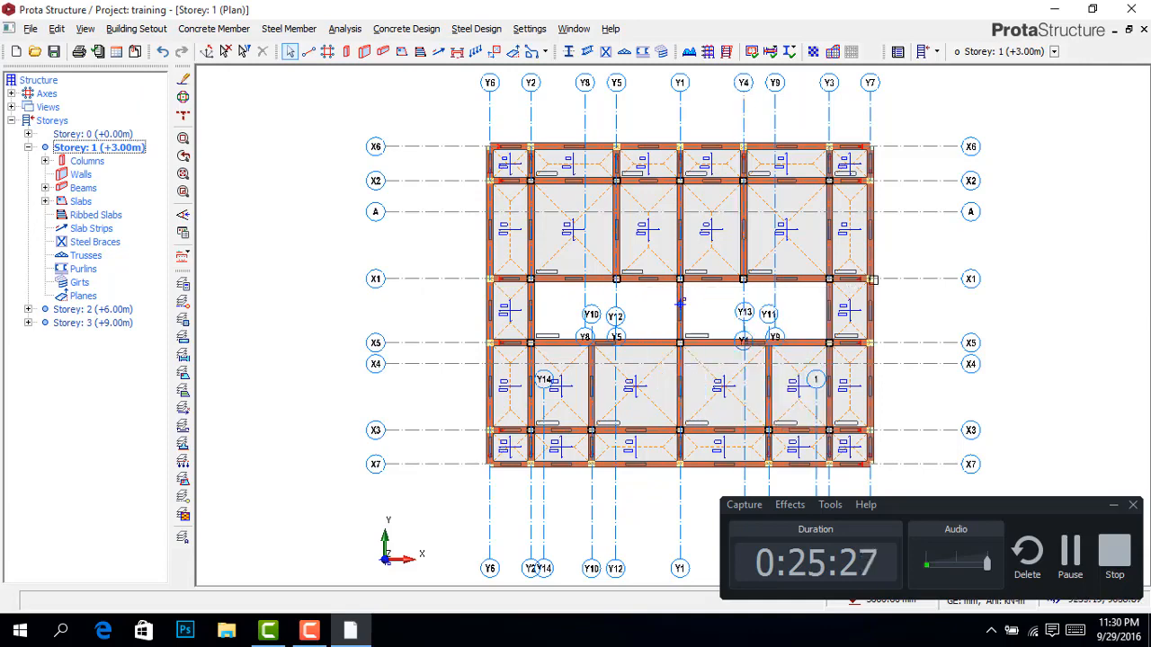
{"action": "scroll", "coordinate": [899, 245], "scroll_direction": "up", "scroll_amount": 3}
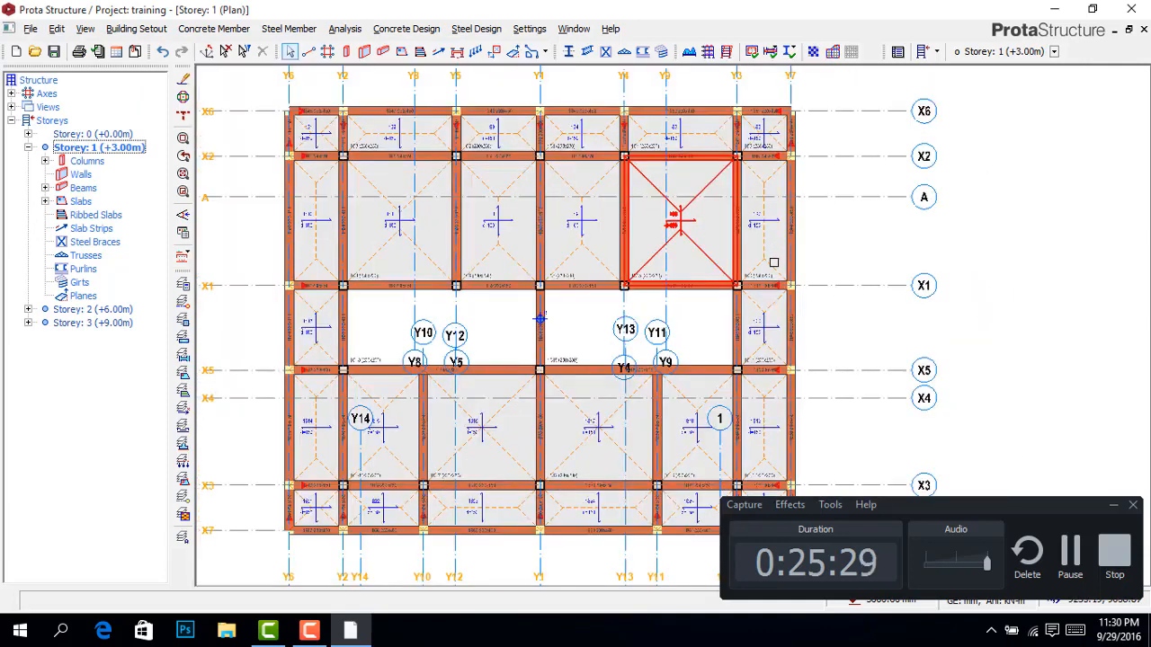
{"action": "scroll", "coordinate": [774, 262], "scroll_direction": "down", "scroll_amount": 3}
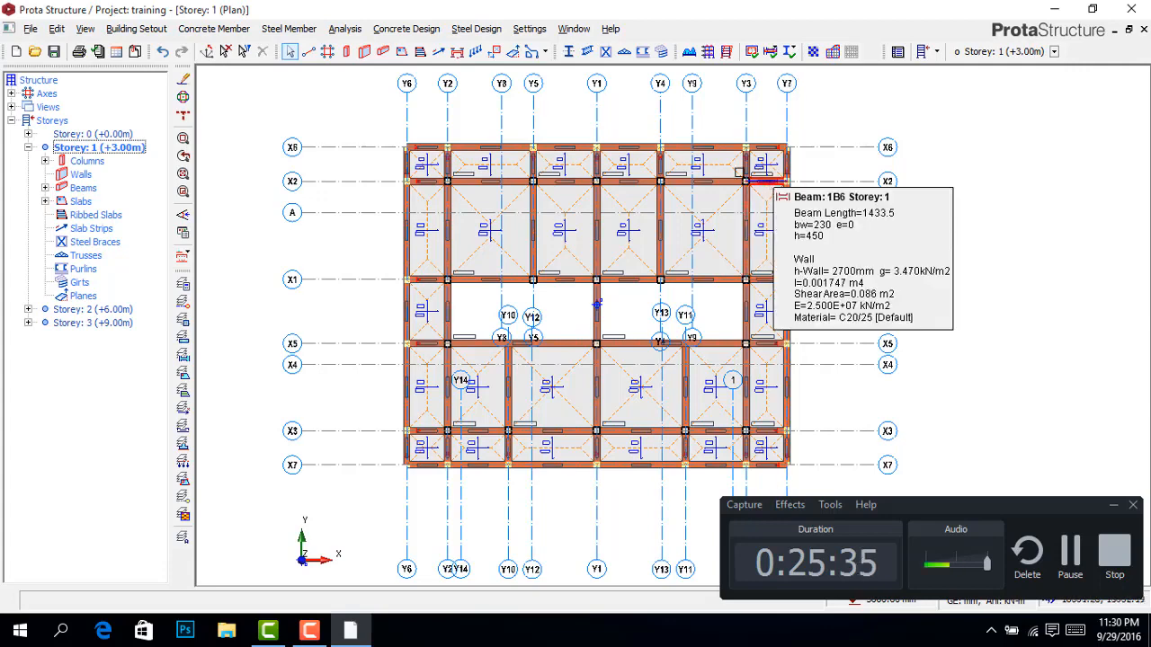
Step: Generate the building analysis load combinations automatically, including an unfactored G+Q combination, and accept them
{"action": "left_click", "coordinate": [335, 28]}
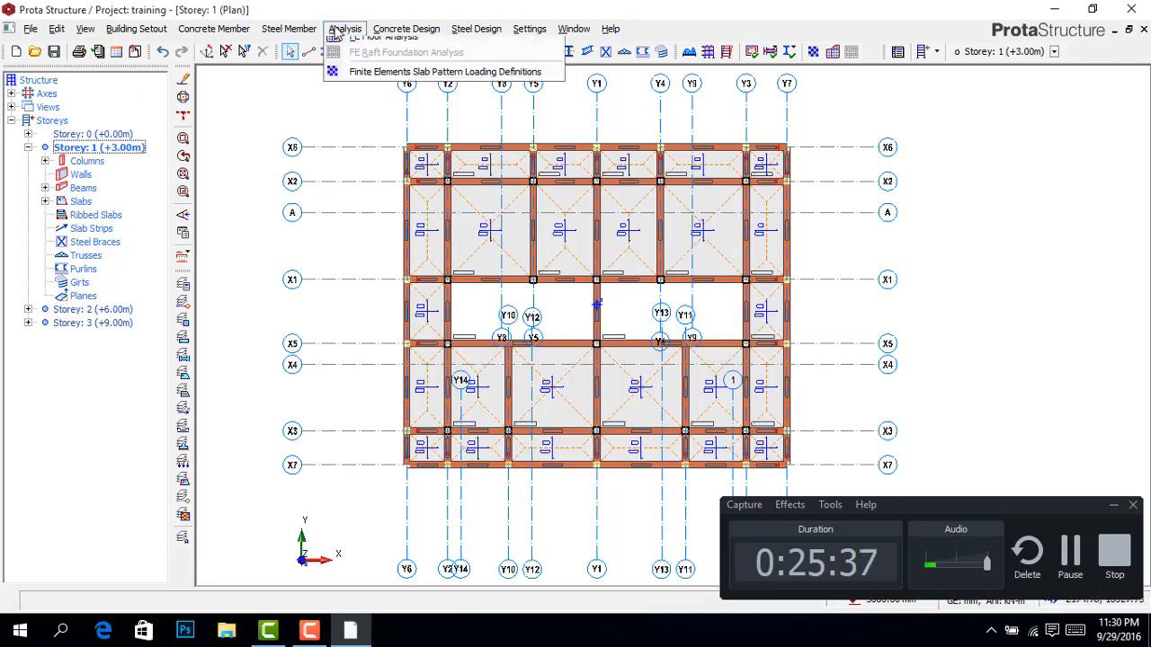
{"action": "left_click", "coordinate": [363, 65]}
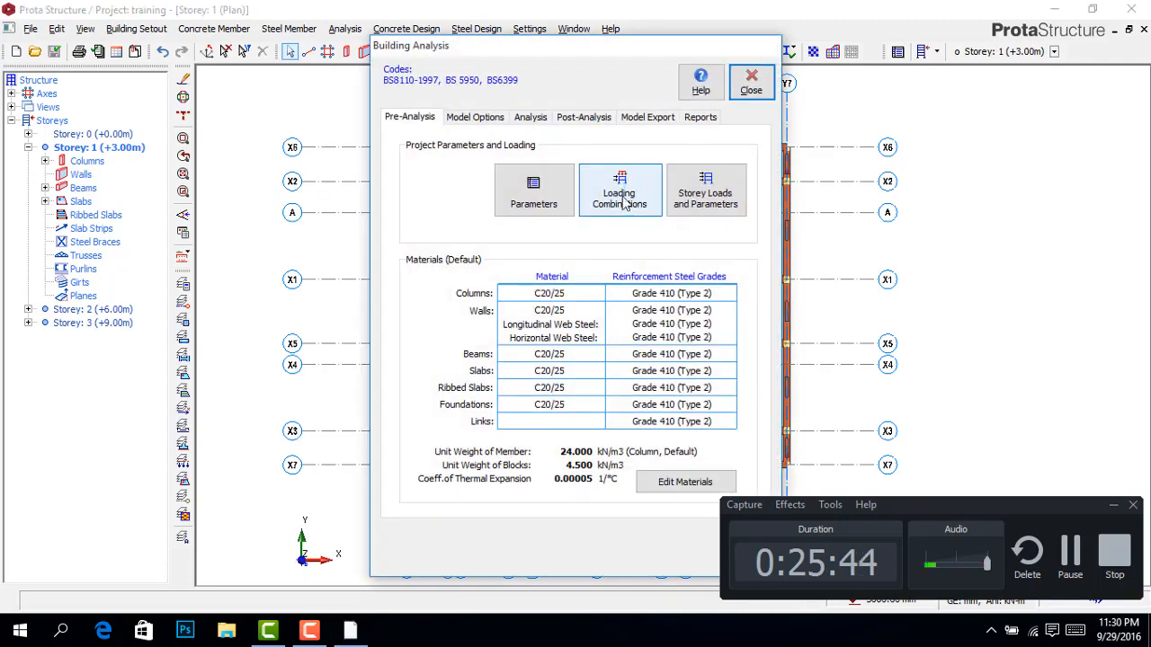
{"action": "left_click", "coordinate": [629, 196]}
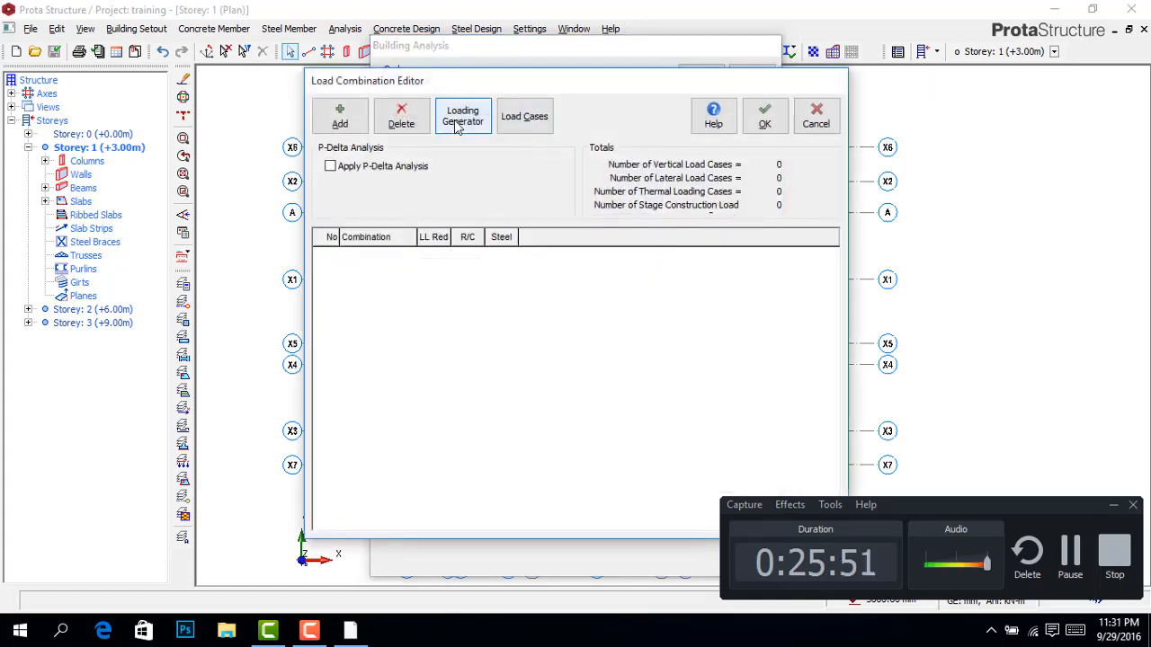
{"action": "left_click", "coordinate": [459, 124]}
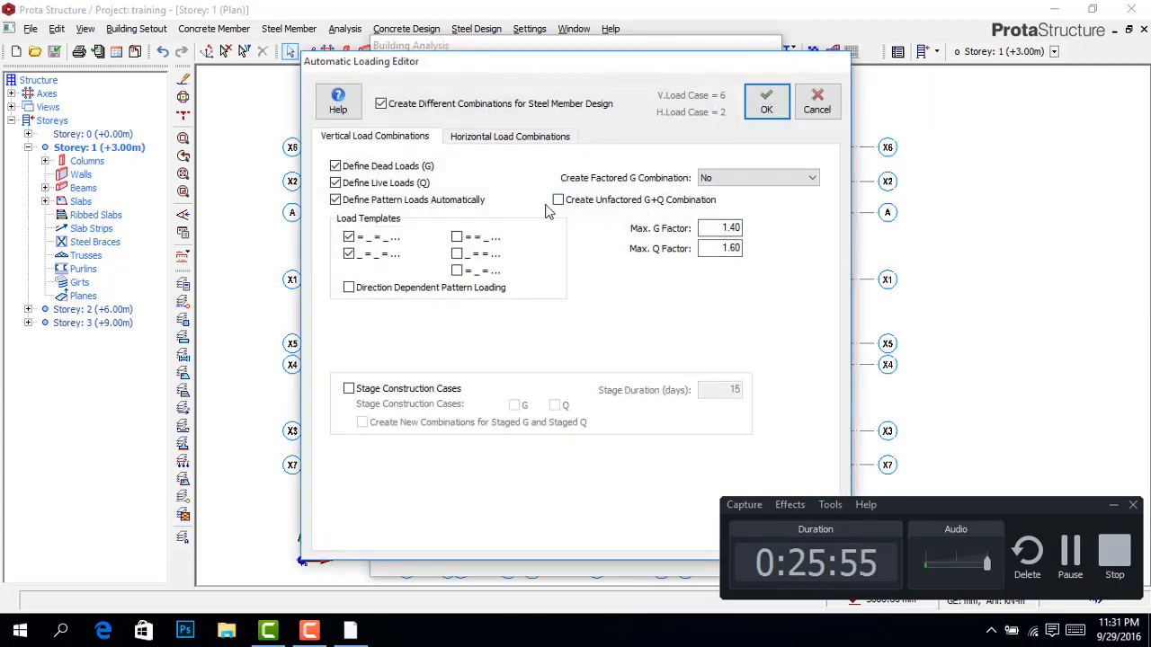
{"action": "left_click", "coordinate": [558, 200]}
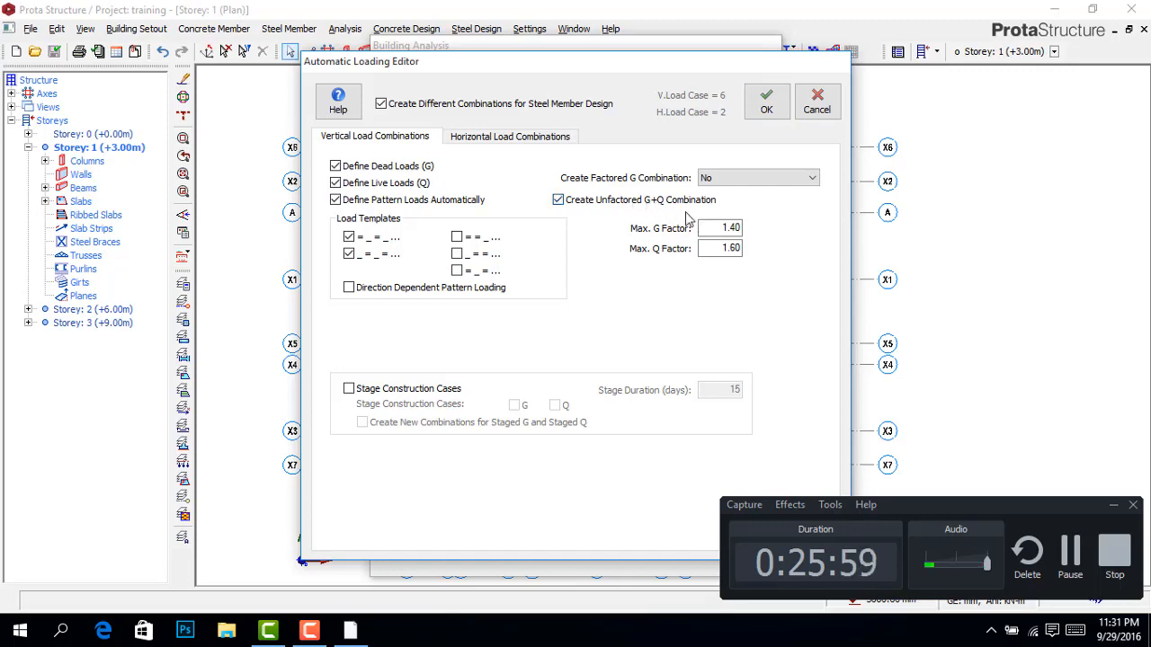
{"action": "left_click", "coordinate": [767, 103]}
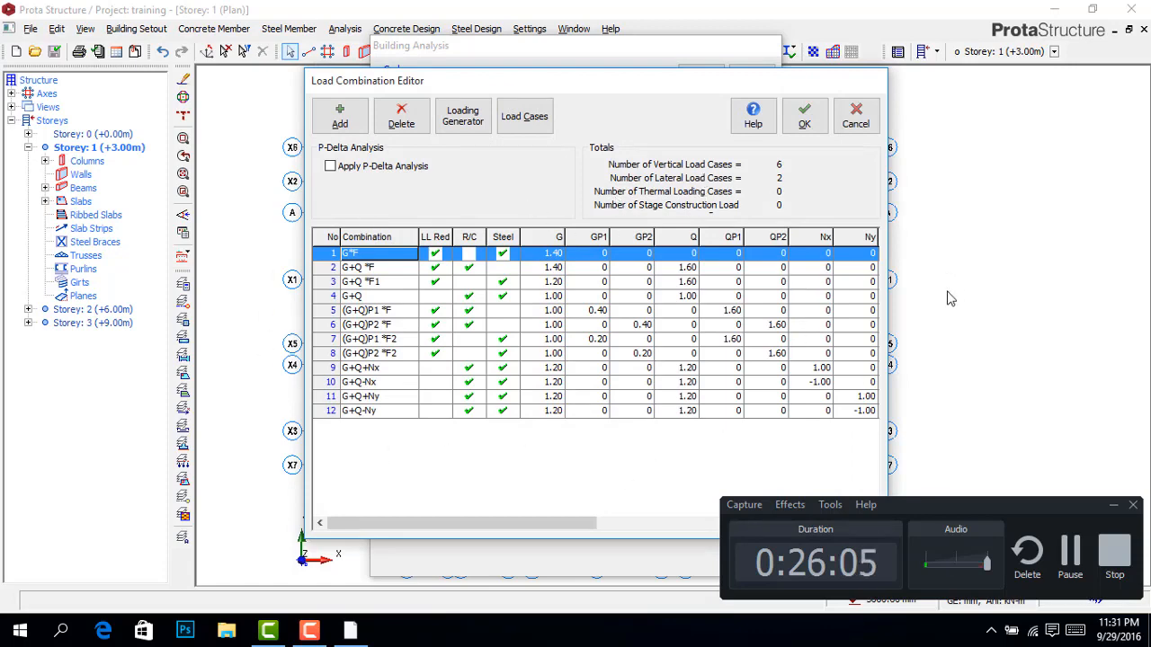
{"action": "left_click", "coordinate": [805, 121]}
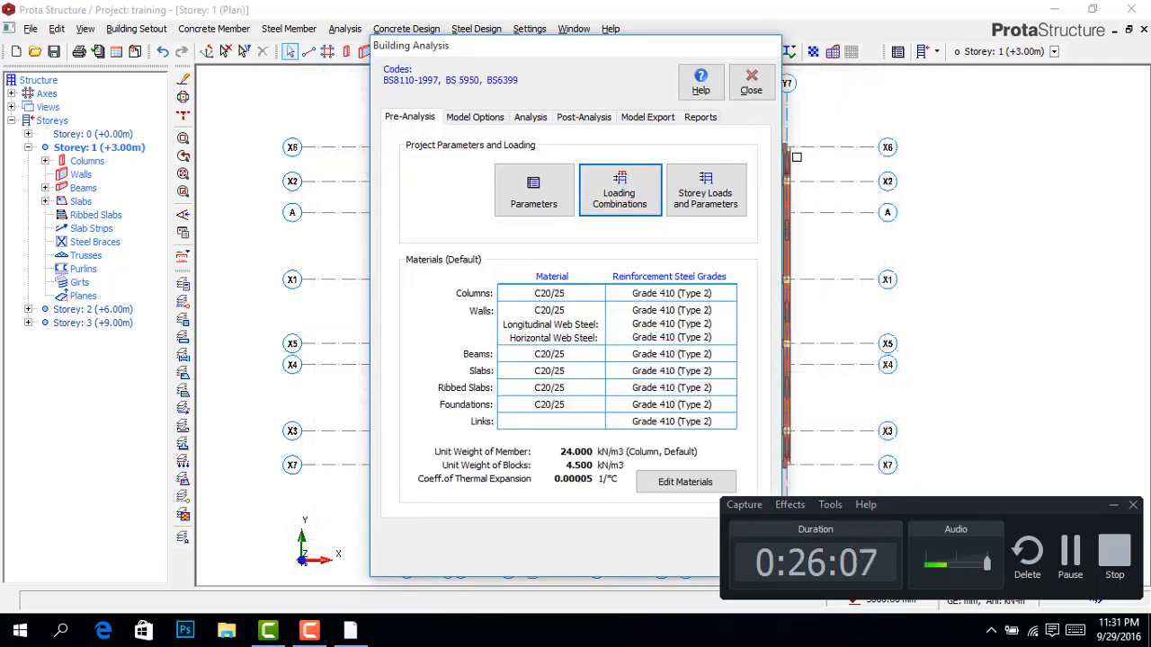
{"action": "left_click", "coordinate": [750, 88]}
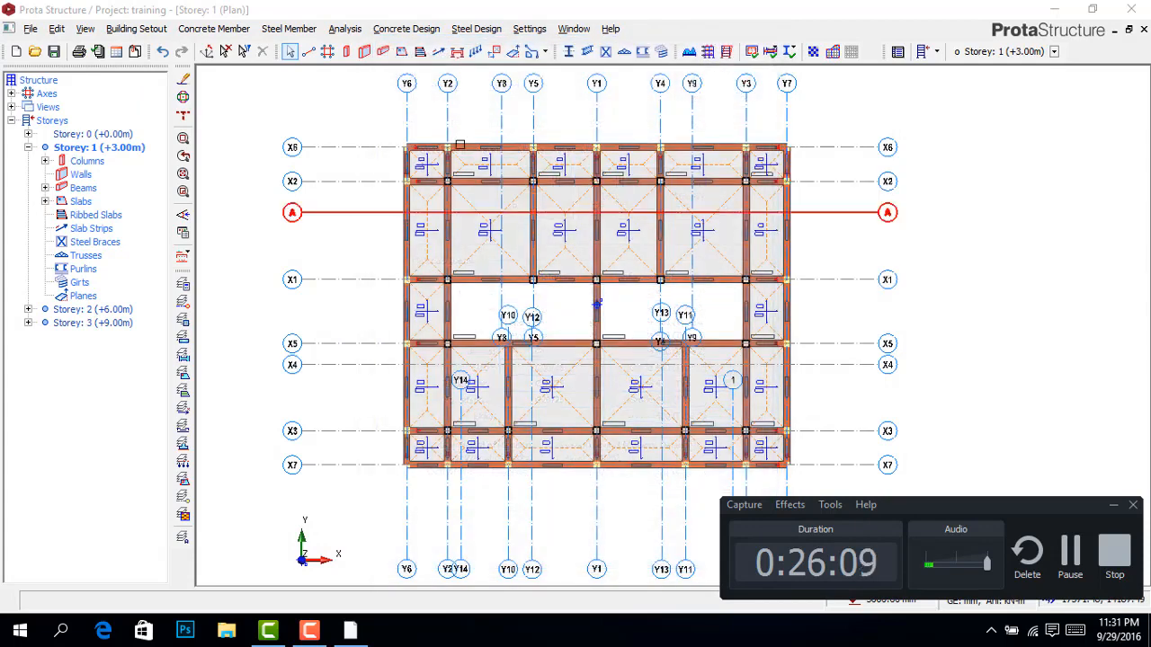
Step: Run the batch FE beam load decomposition for all storeys with a mesh uniformity factor of 100
{"action": "left_click", "coordinate": [344, 29]}
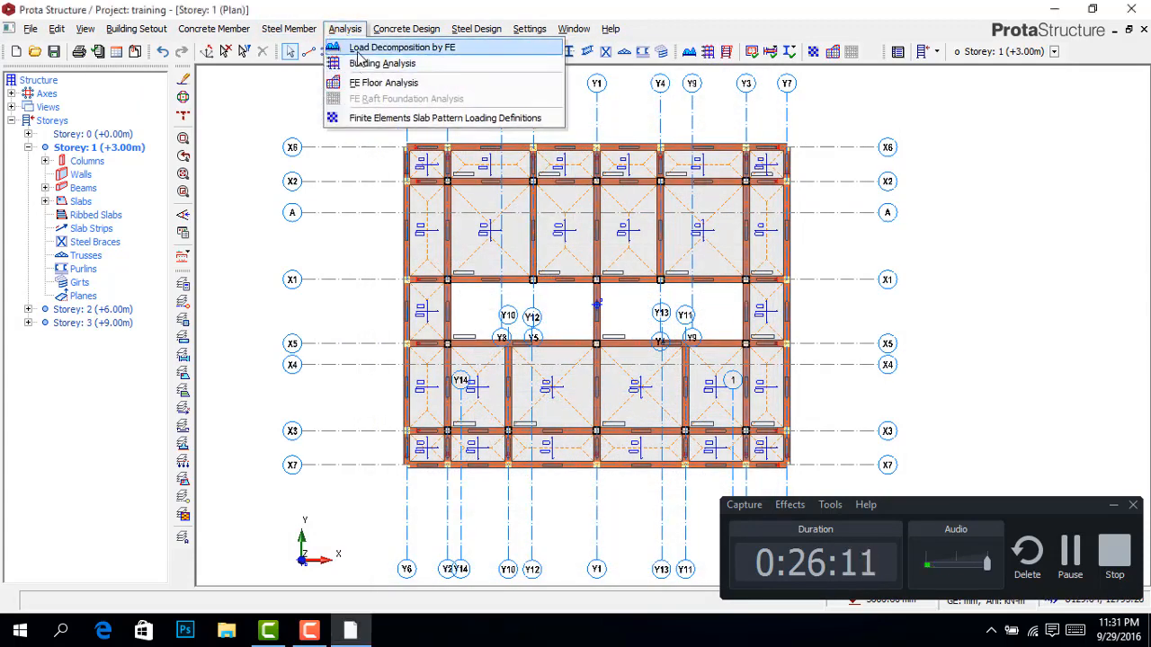
{"action": "left_click", "coordinate": [360, 54]}
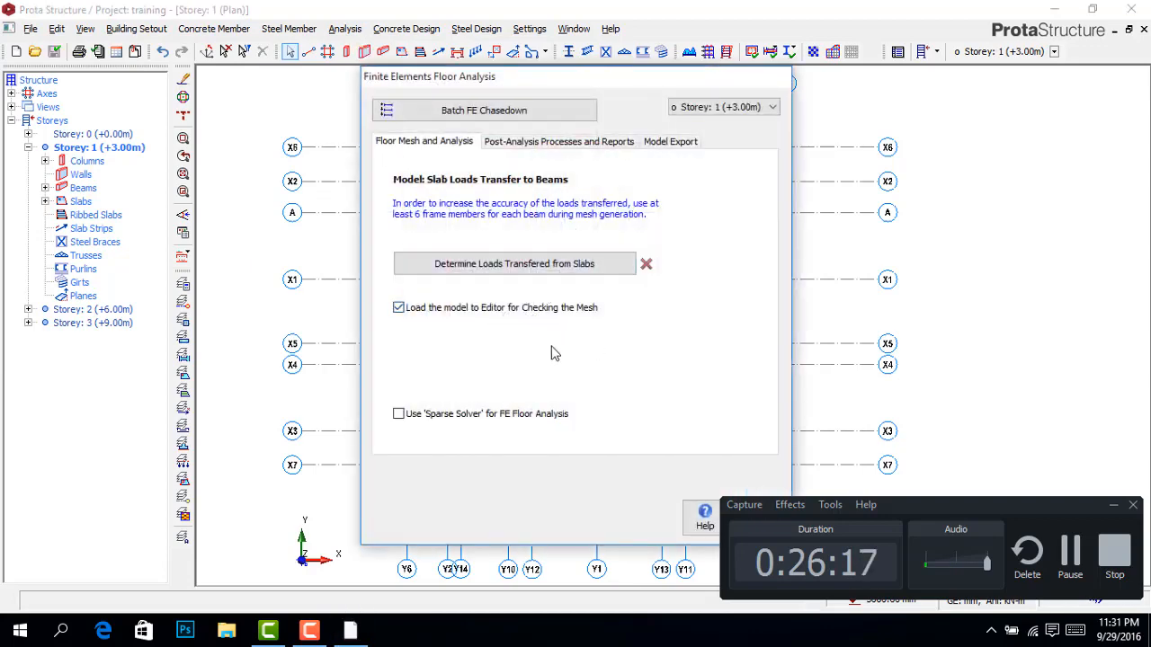
{"action": "left_click", "coordinate": [515, 114]}
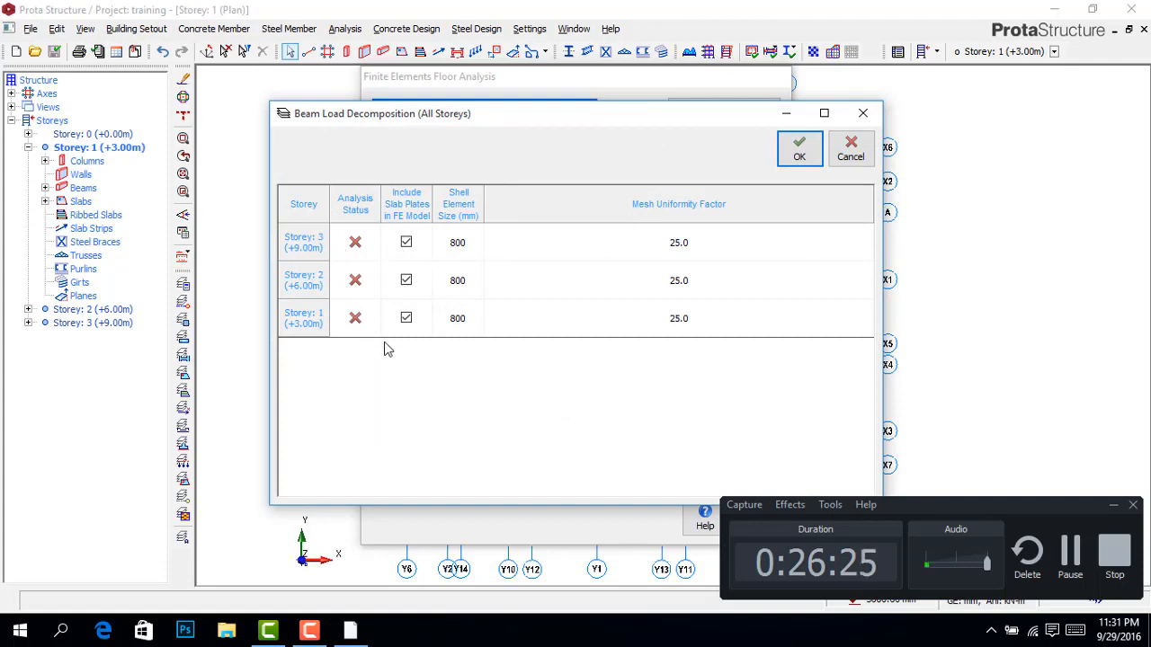
{"action": "left_click", "coordinate": [718, 203]}
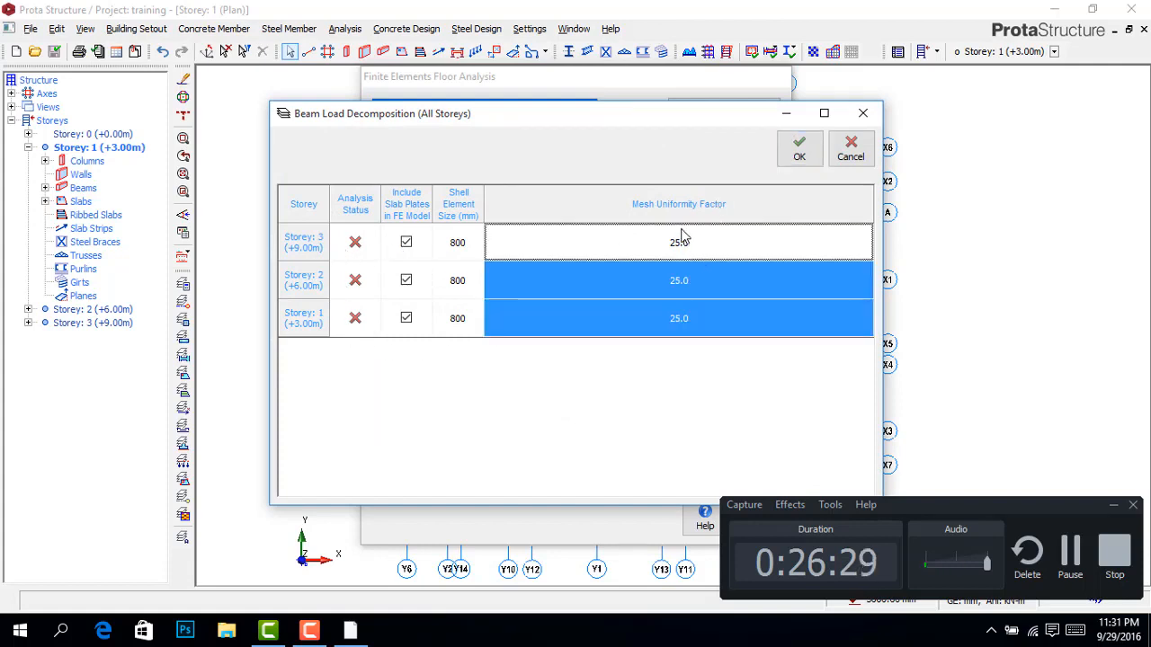
{"action": "type", "text": "100"}
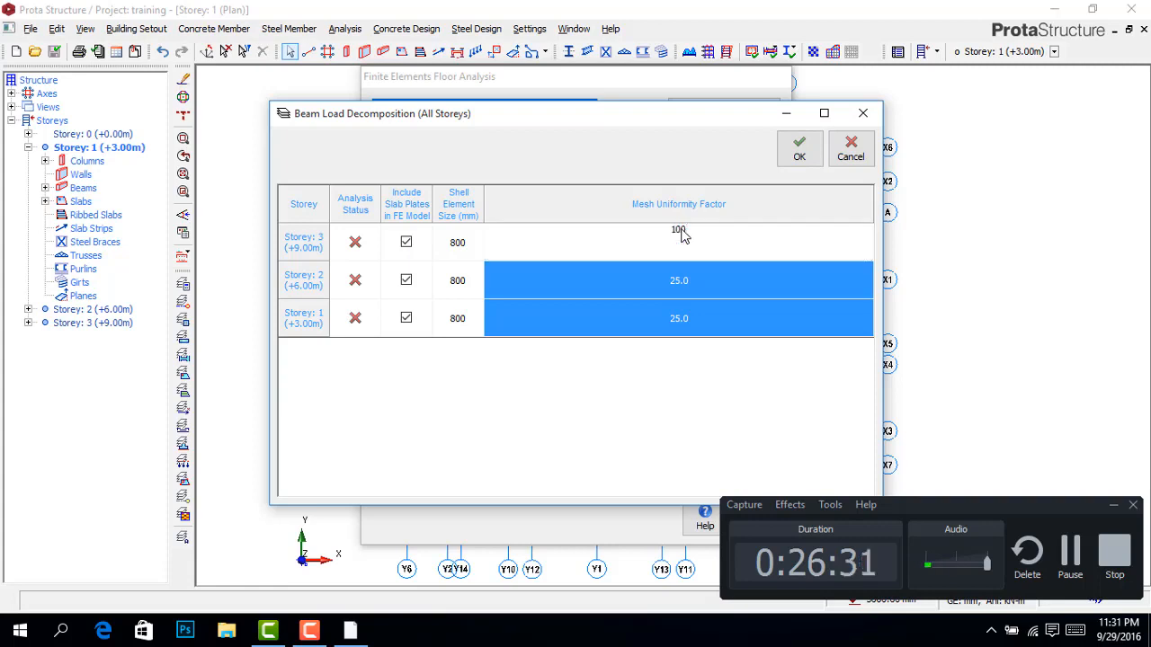
{"action": "key", "text": "Return"}
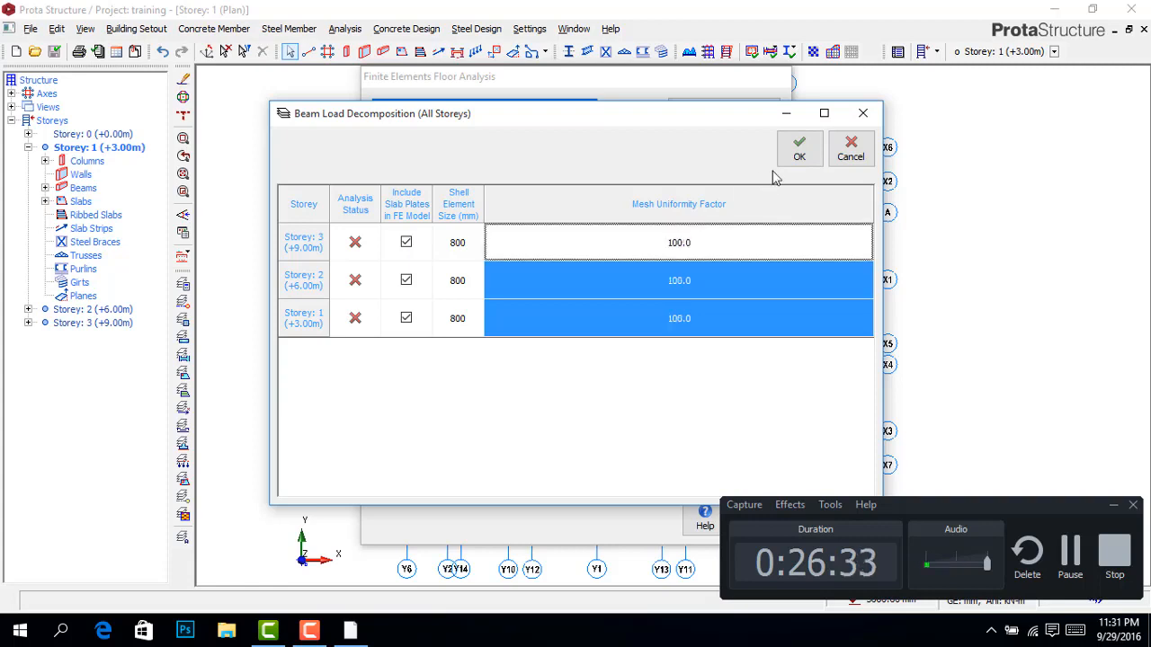
{"action": "left_click", "coordinate": [800, 155]}
{"action": "left_click", "coordinate": [552, 416]}
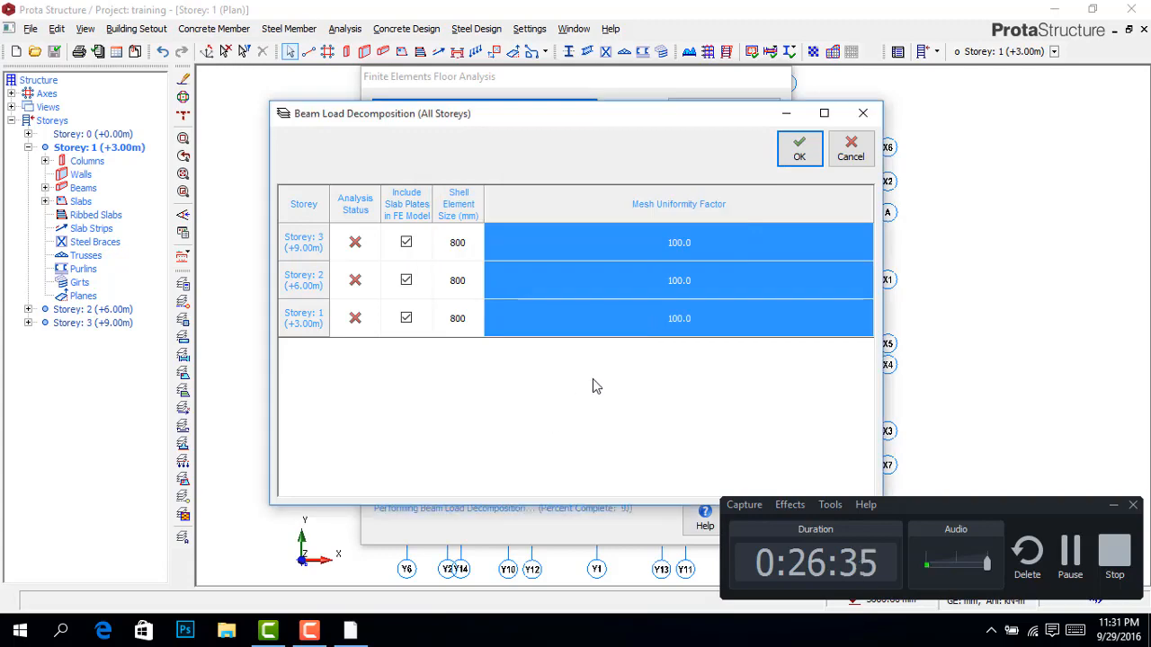
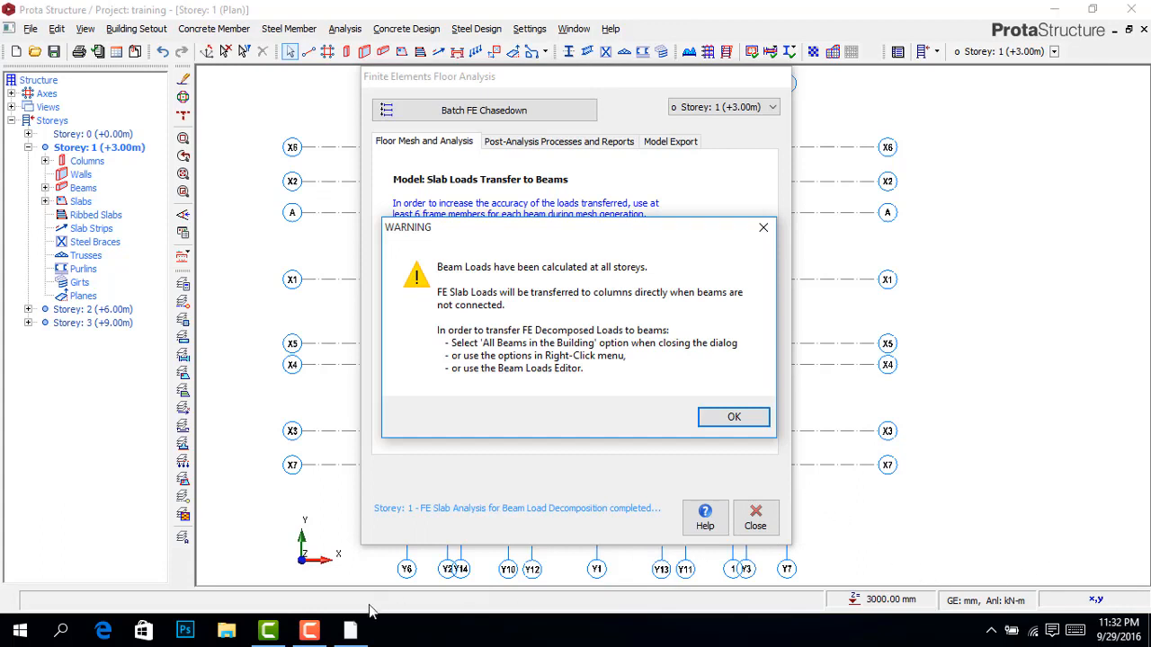
Step: Finish the FE floor analysis by applying the decomposed slab loads to all beams in the model
{"action": "left_click", "coordinate": [309, 632]}
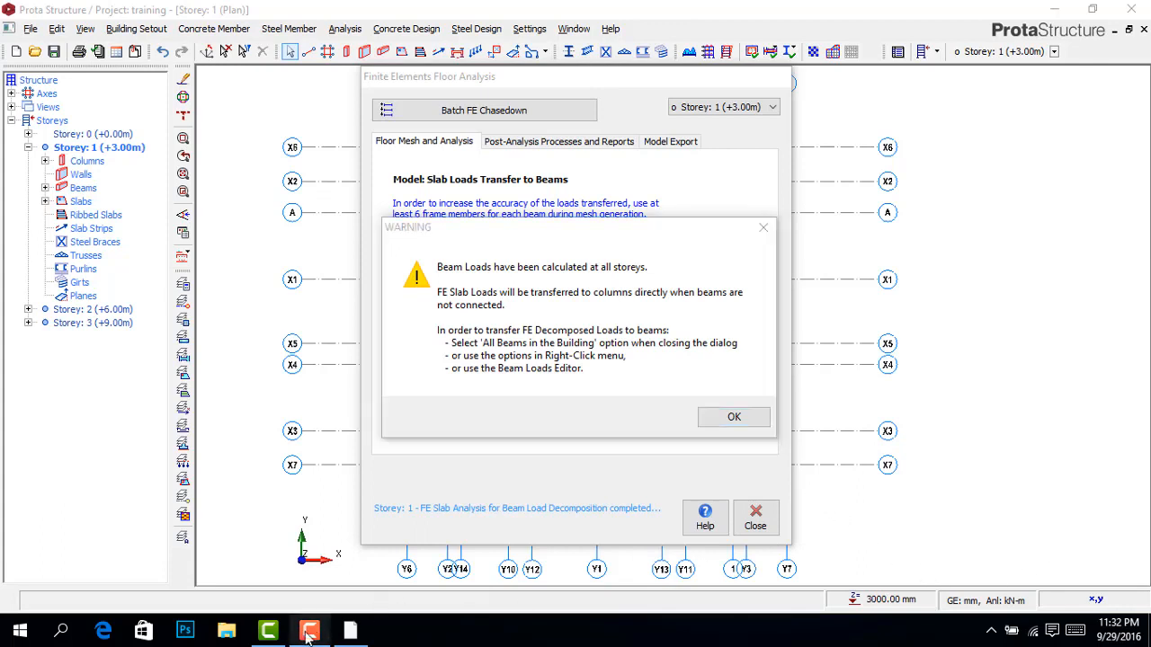
{"action": "left_click", "coordinate": [734, 418]}
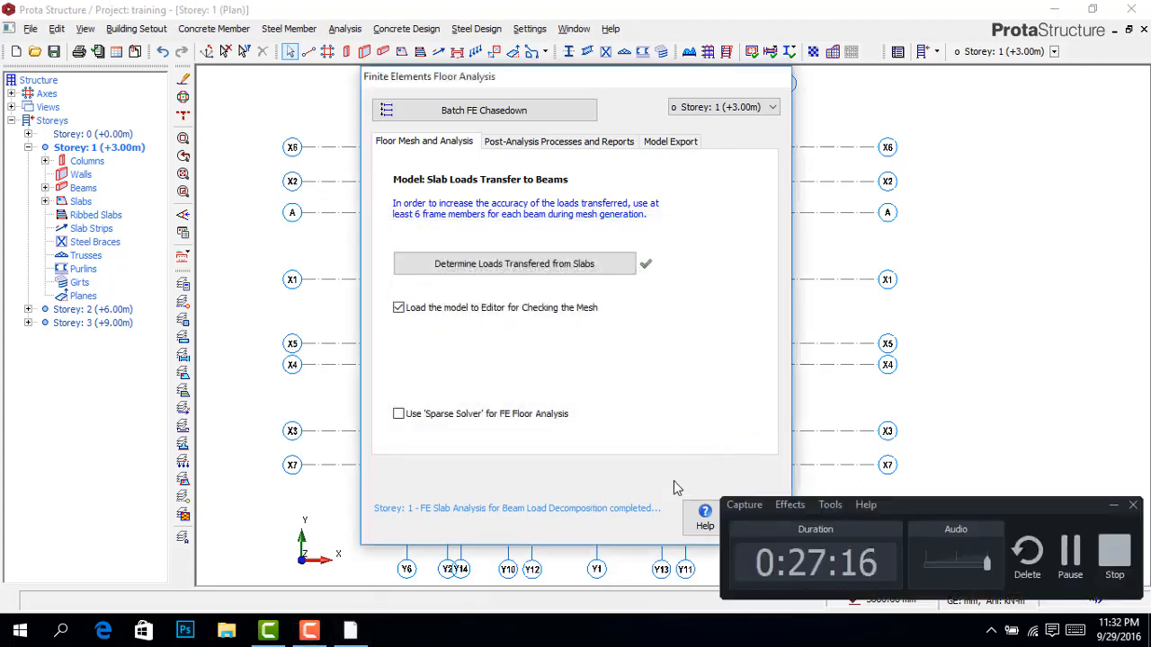
{"action": "left_click_drag", "start_coordinate": [626, 81], "coordinate": [465, 81]}
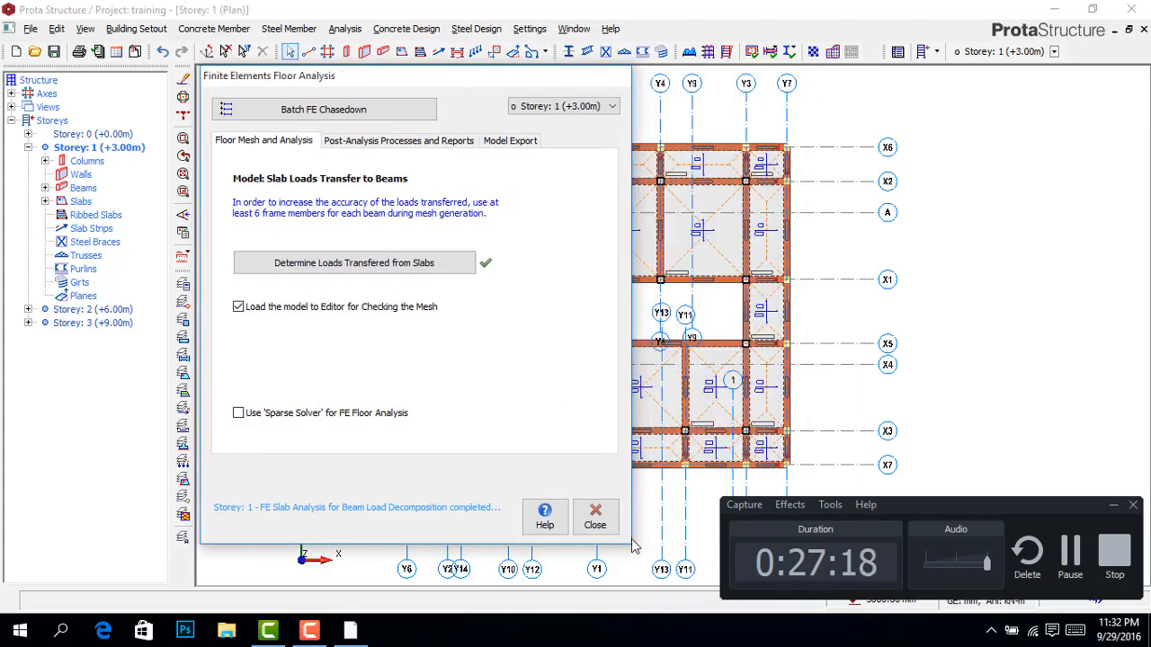
{"action": "left_click", "coordinate": [595, 518]}
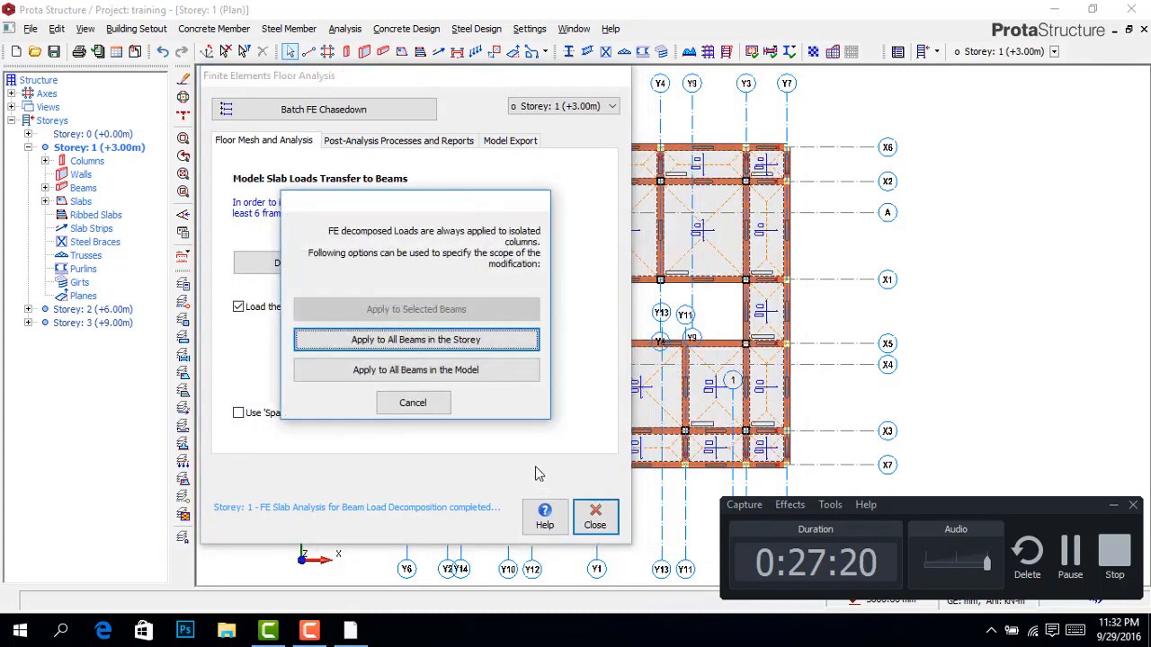
{"action": "left_click", "coordinate": [443, 385]}
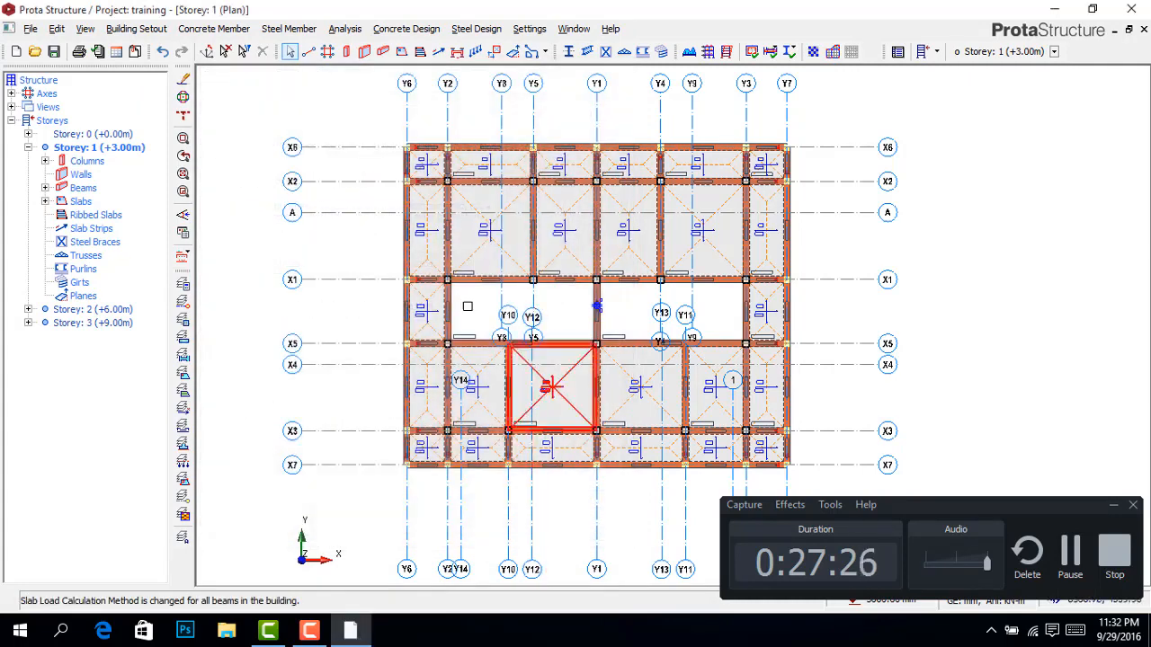
Step: Open the rebar diameter table for concrete columns from the default materials of the Building Analysis
{"action": "left_click", "coordinate": [349, 32]}
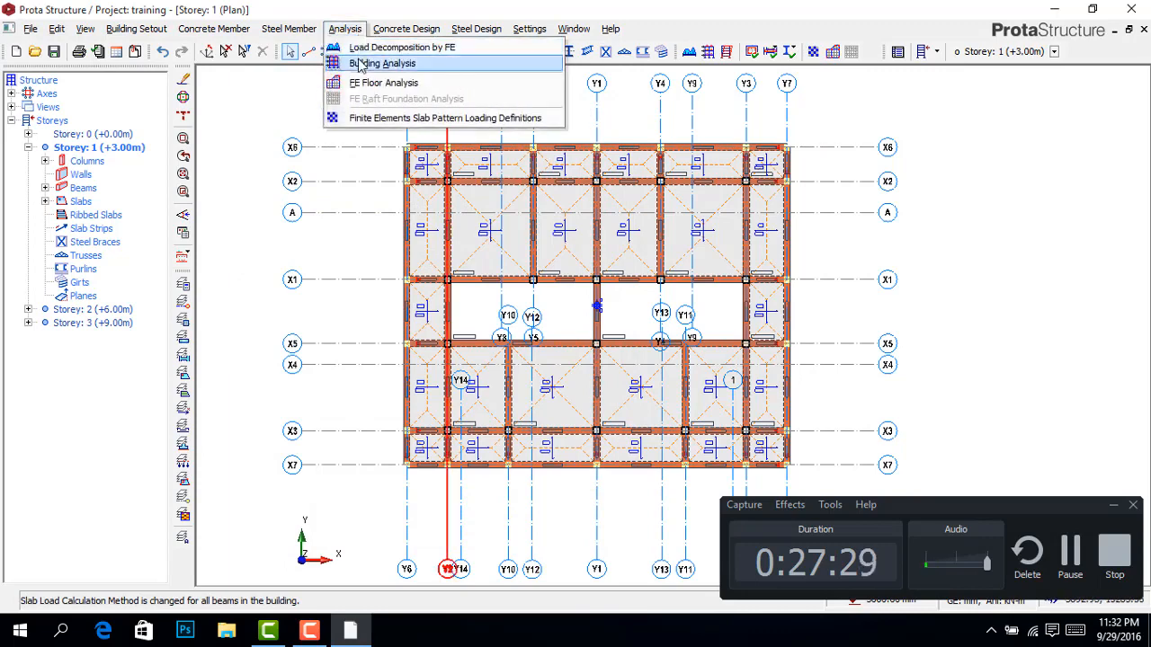
{"action": "left_click", "coordinate": [361, 63]}
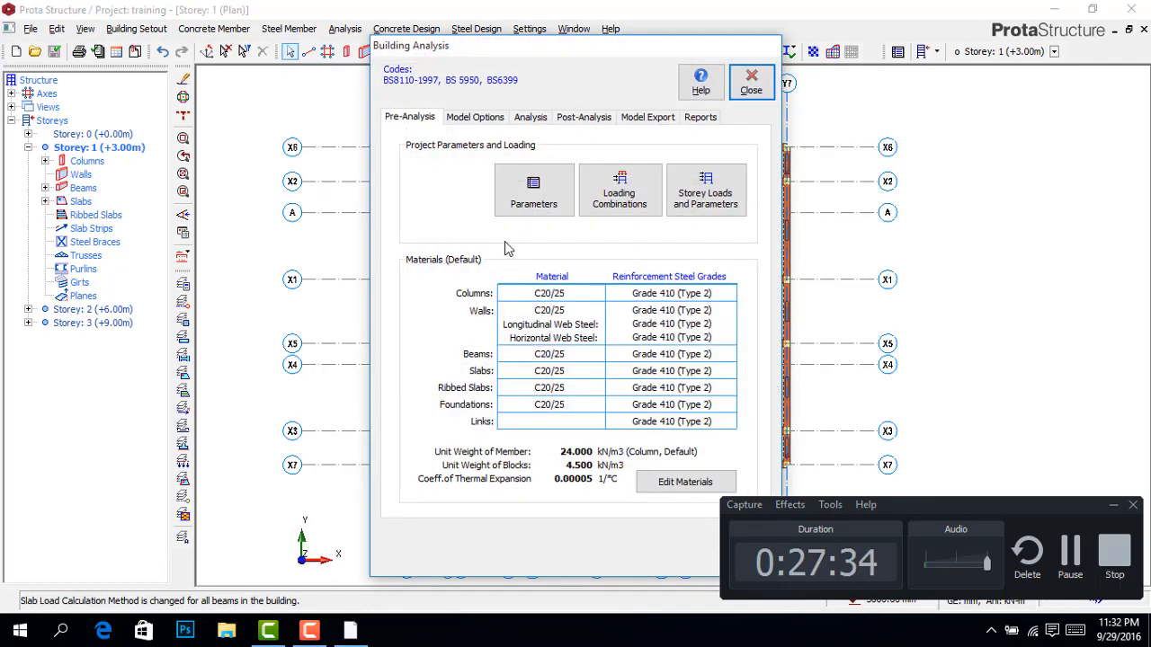
{"action": "left_click", "coordinate": [677, 485]}
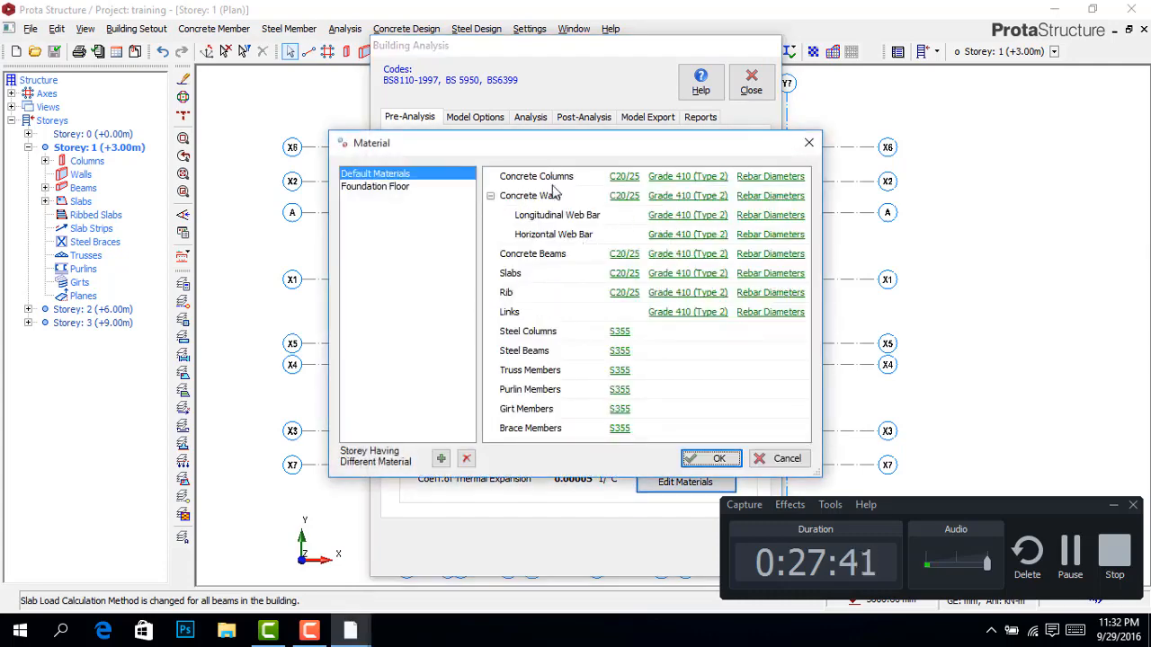
{"action": "left_click", "coordinate": [773, 176]}
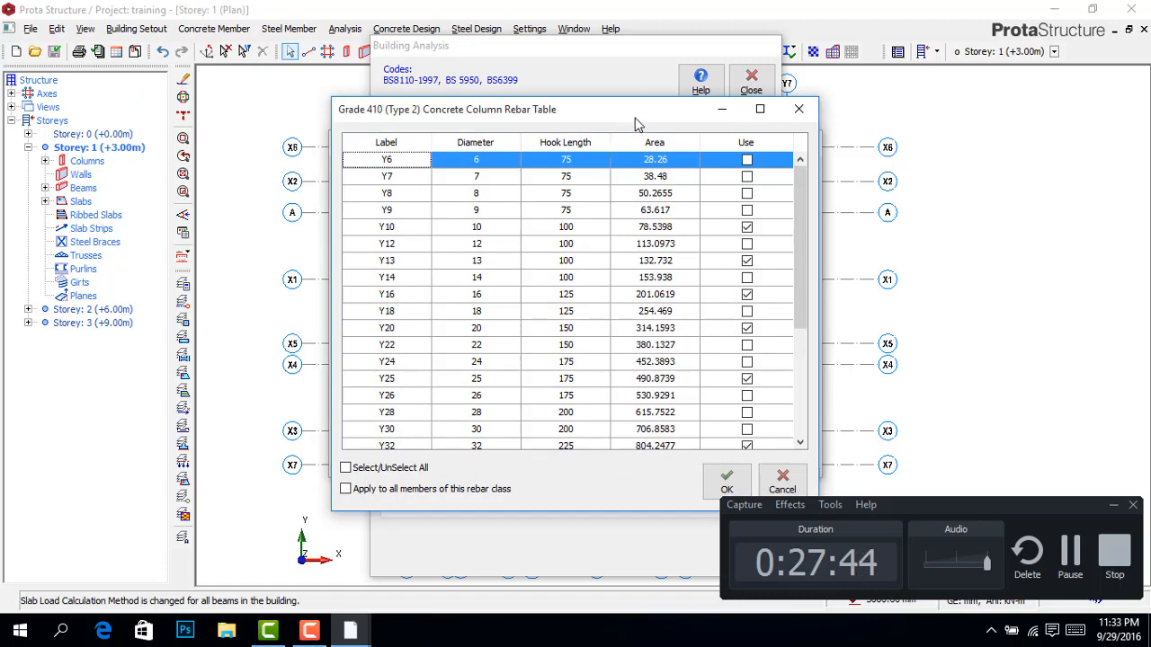
{"action": "left_click_drag", "start_coordinate": [636, 123], "coordinate": [487, 96]}
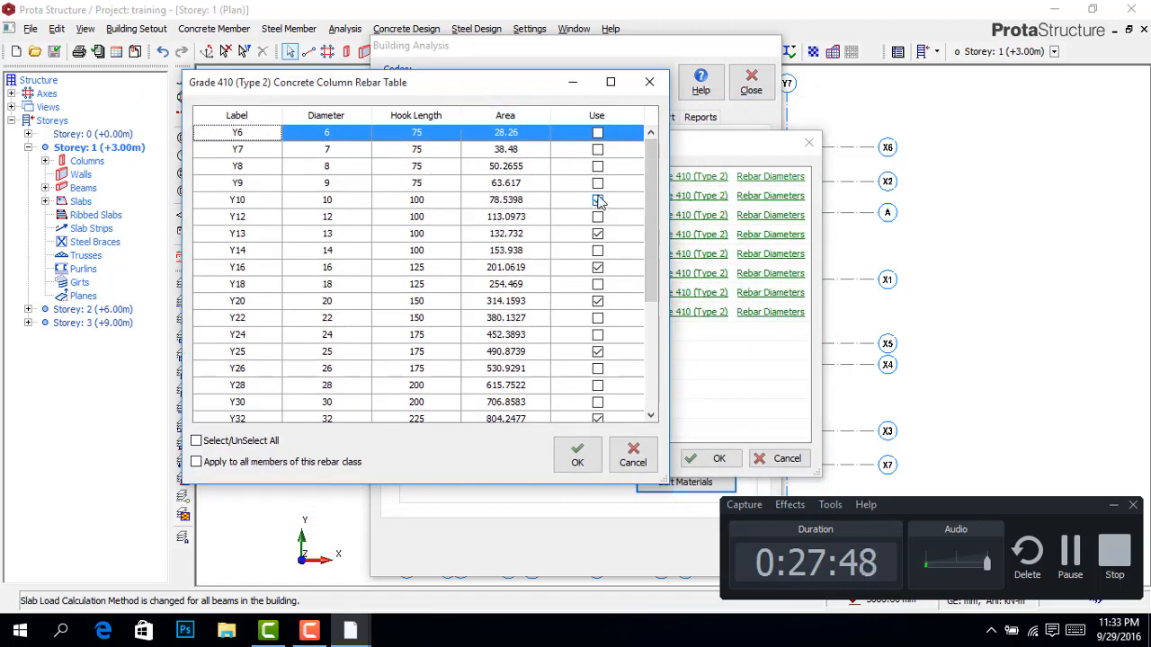
Step: Restrict the concrete column rebar diameters to Y16 and Y20 only, excluding Y10, Y13, Y25 and Y32
{"action": "left_click", "coordinate": [598, 200]}
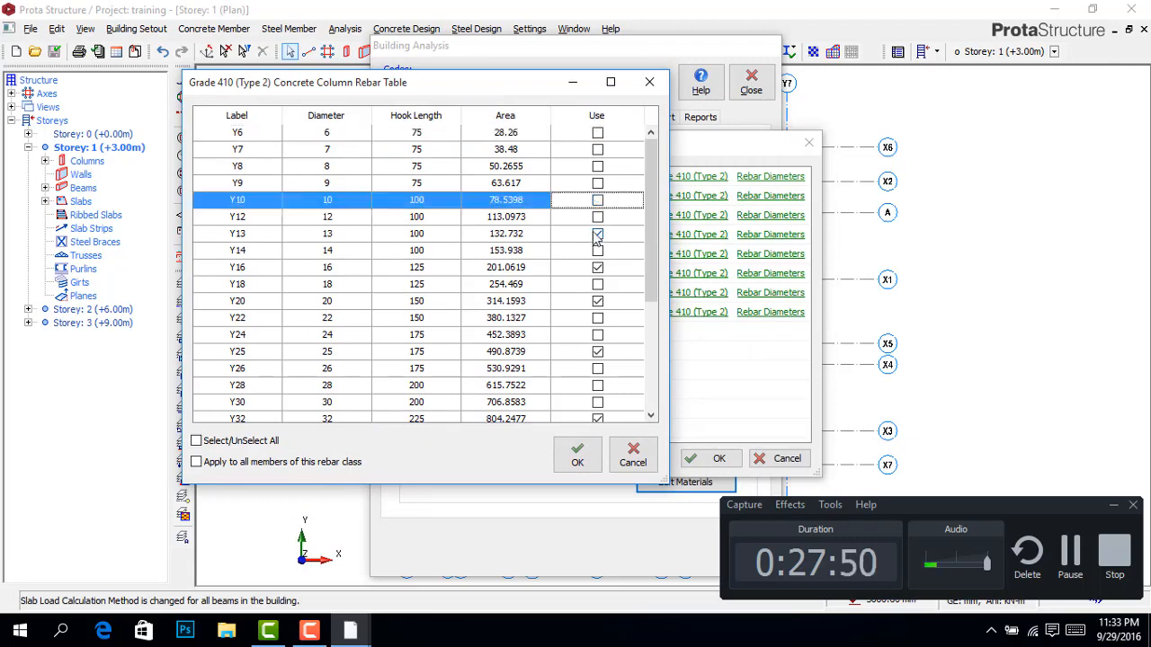
{"action": "left_click", "coordinate": [598, 234]}
{"action": "left_click", "coordinate": [598, 267]}
{"action": "left_click", "coordinate": [598, 302]}
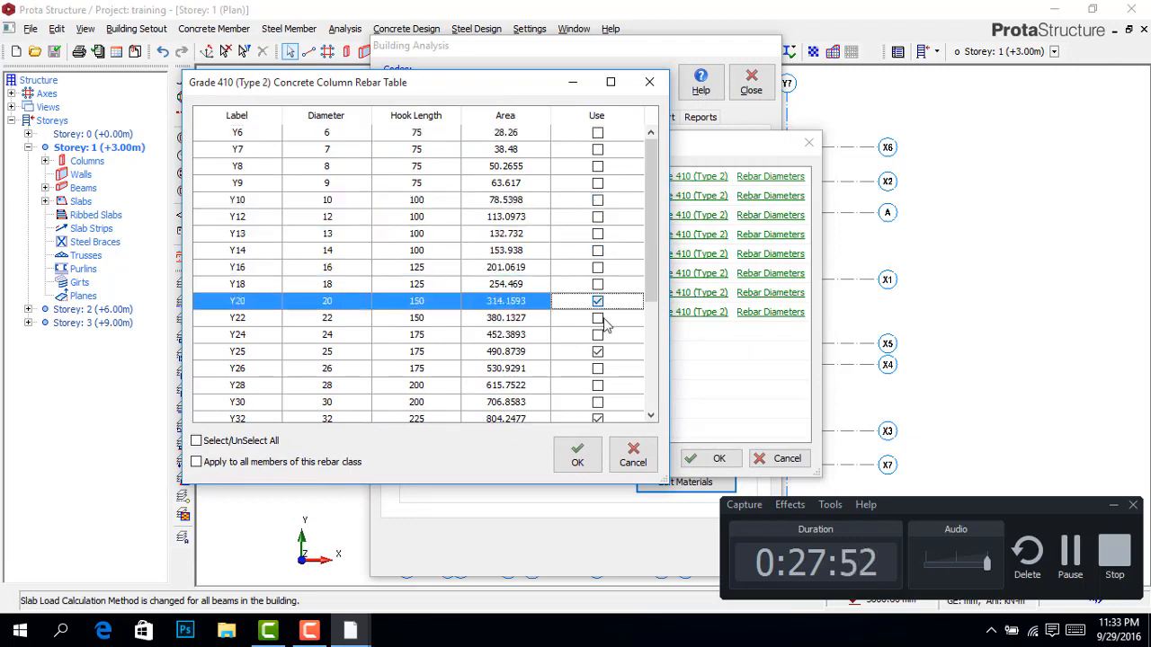
{"action": "left_click", "coordinate": [598, 352]}
{"action": "left_click", "coordinate": [598, 419]}
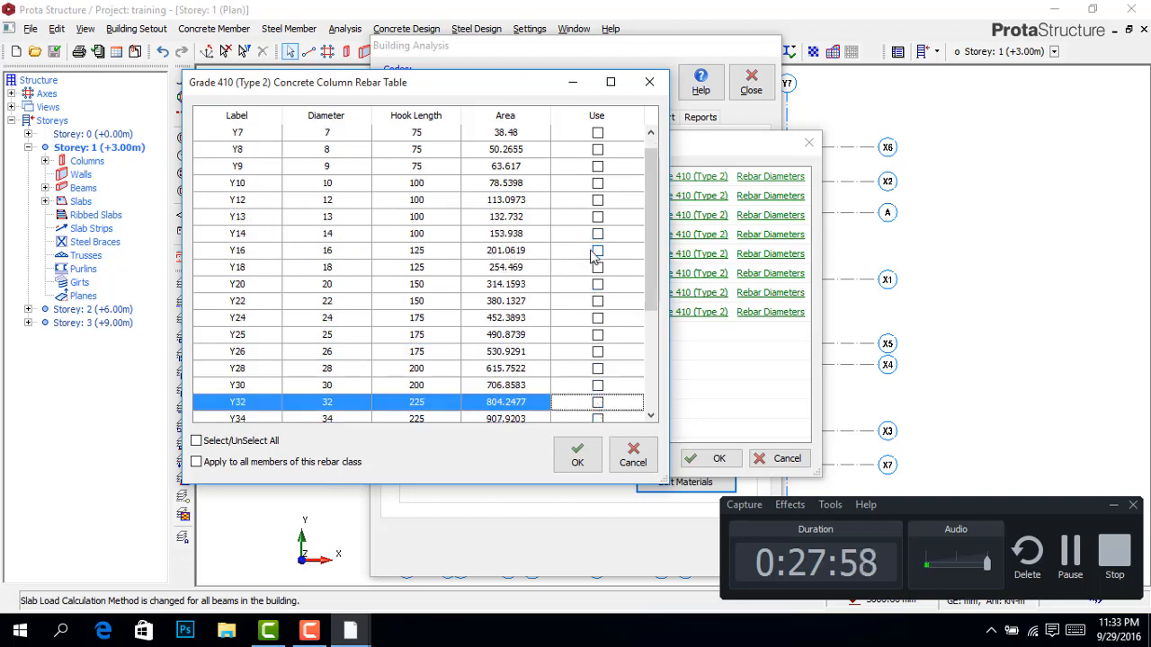
{"action": "left_click", "coordinate": [597, 251]}
{"action": "left_click", "coordinate": [598, 284]}
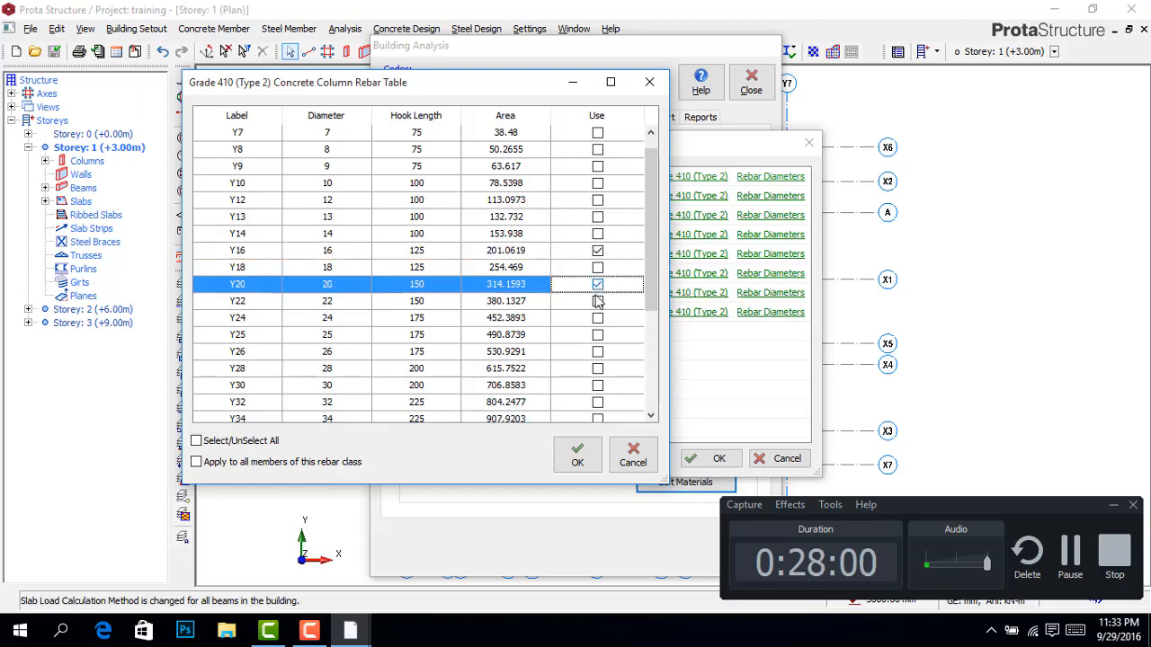
{"action": "left_click", "coordinate": [578, 455]}
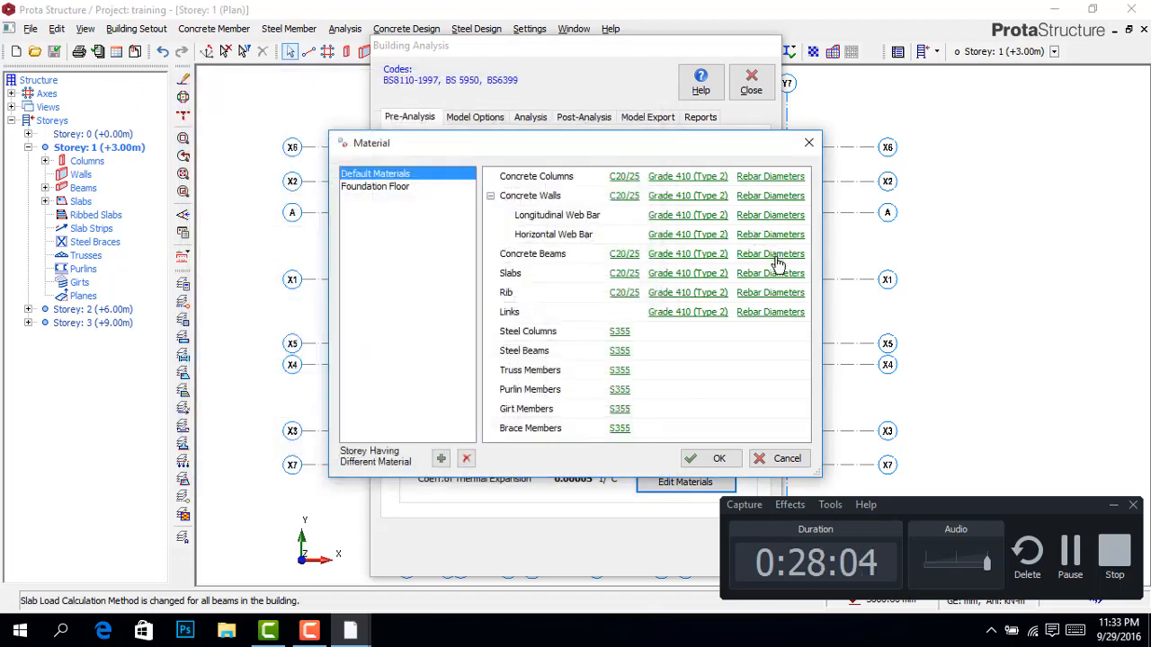
Step: Restrict the concrete beam rebar diameters to Y16 and Y20 only, excluding Y10, Y13, Y25 and Y32
{"action": "left_click", "coordinate": [772, 254]}
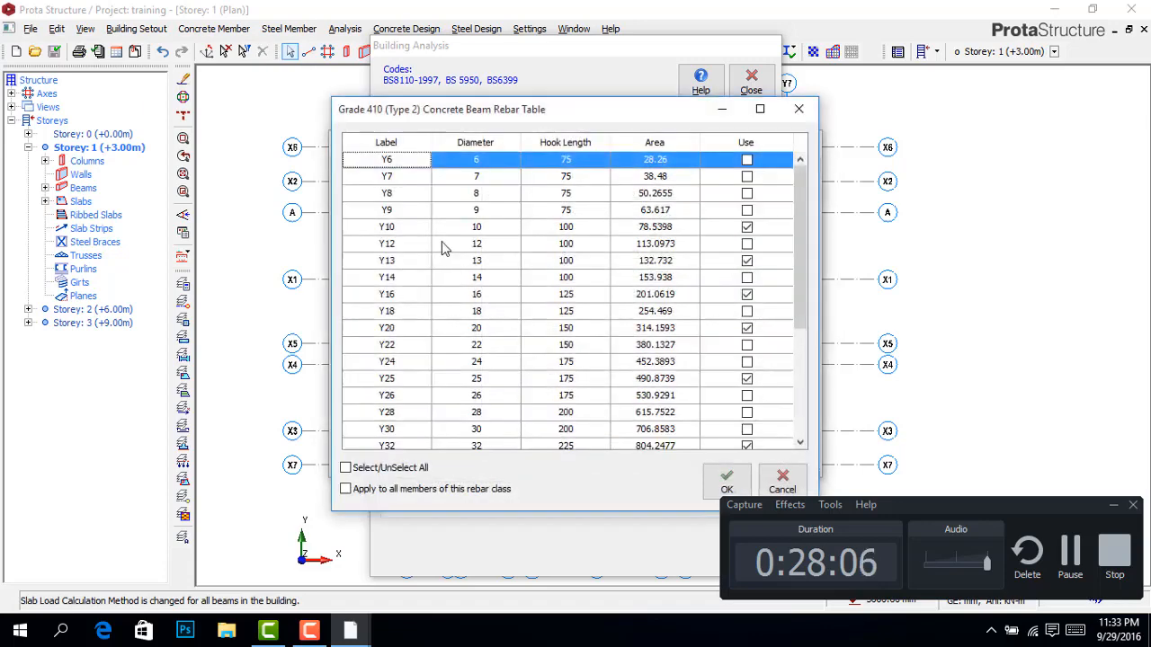
{"action": "left_click", "coordinate": [747, 227]}
{"action": "left_click", "coordinate": [747, 260]}
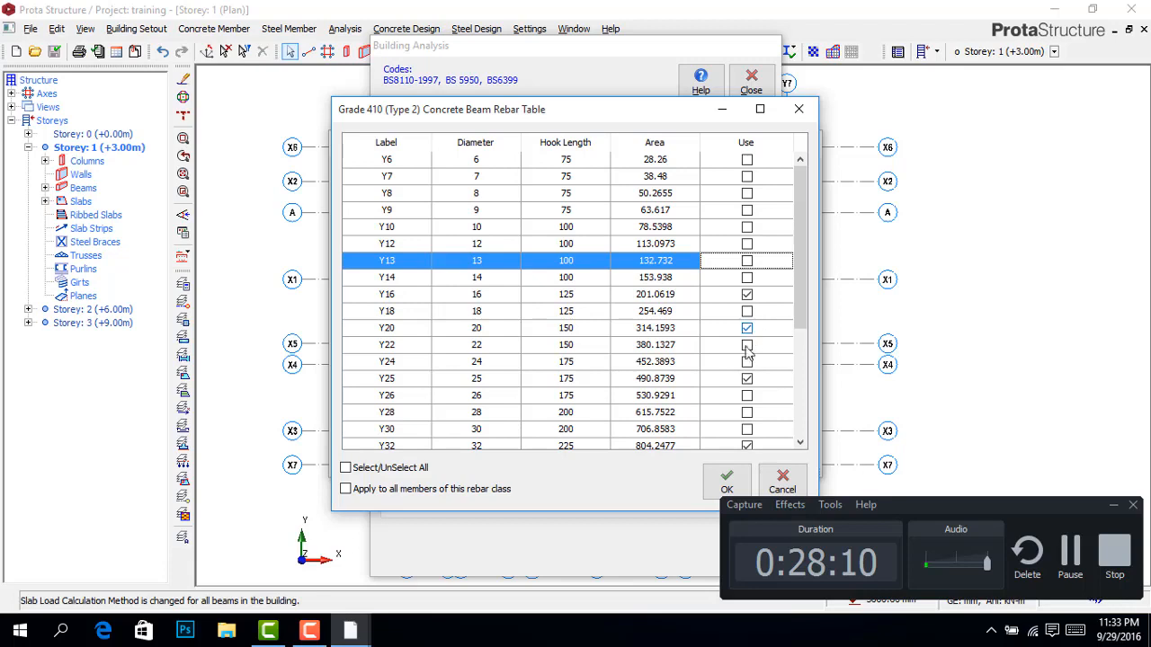
{"action": "left_click", "coordinate": [746, 377]}
{"action": "left_click", "coordinate": [746, 445]}
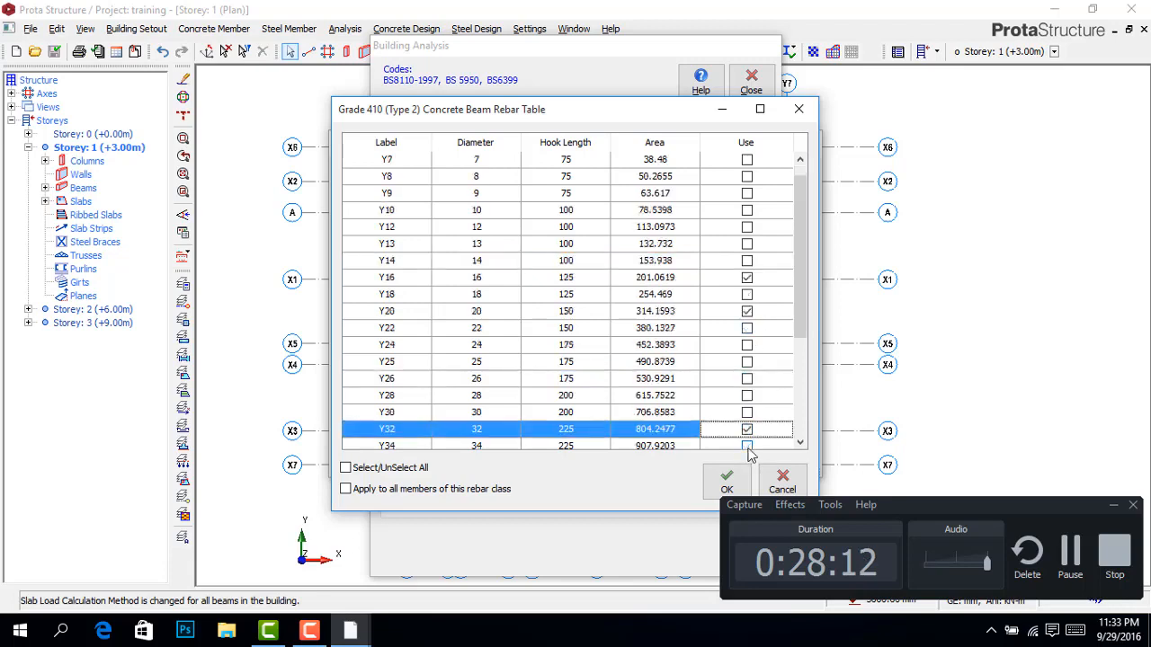
{"action": "left_click", "coordinate": [746, 429]}
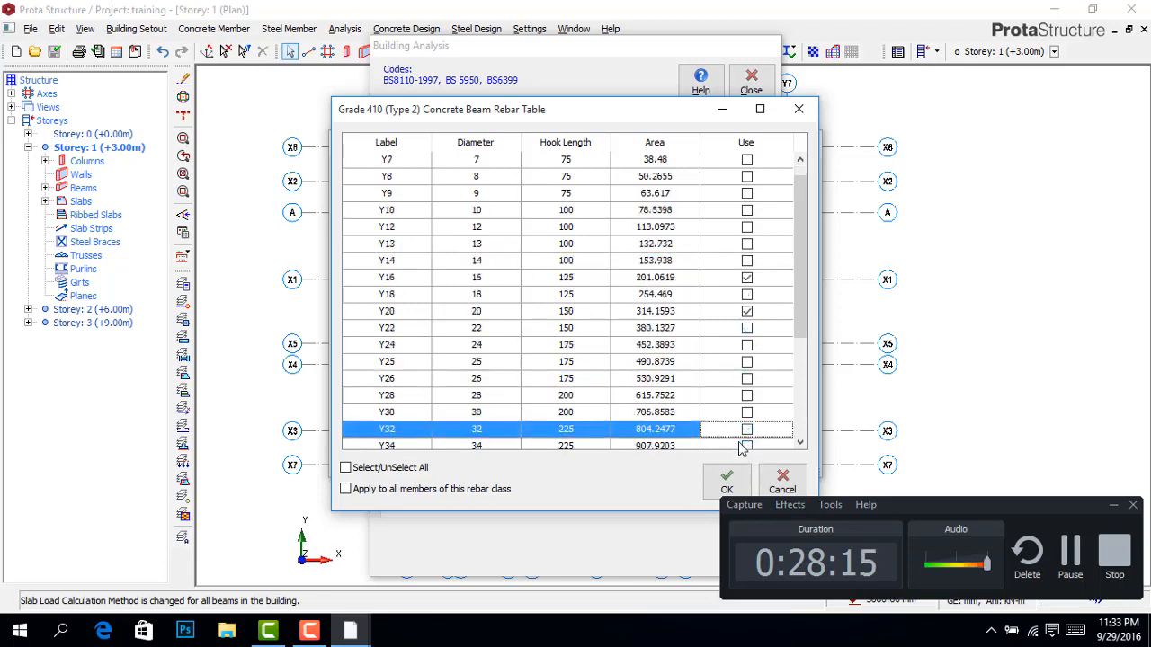
{"action": "left_click", "coordinate": [726, 485]}
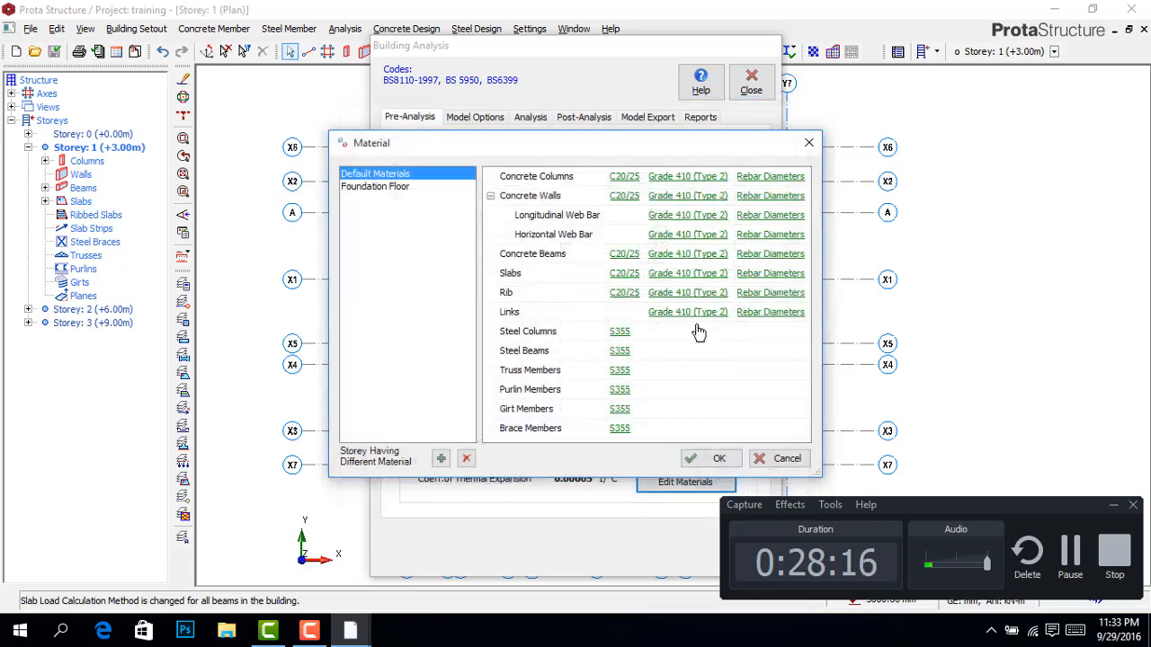
Step: Restrict the slab rebar diameters to Y12 only, excluding Y8, Y10, Y13, Y16, Y20, Y25 and Y32
{"action": "left_click", "coordinate": [771, 273]}
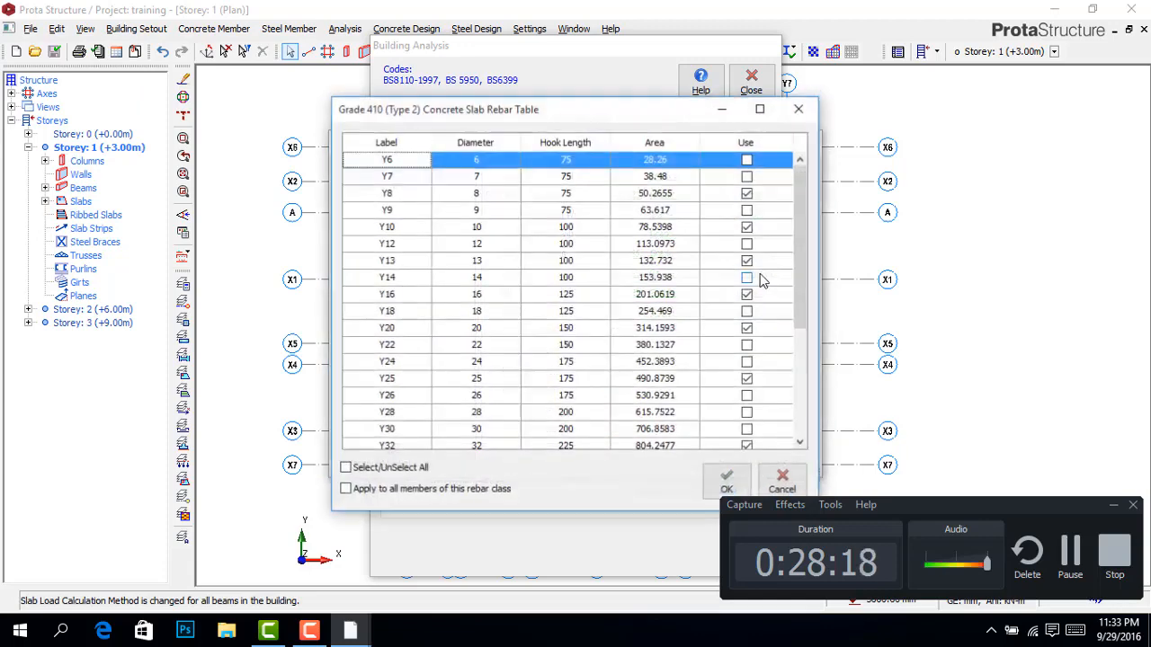
{"action": "left_click", "coordinate": [747, 193]}
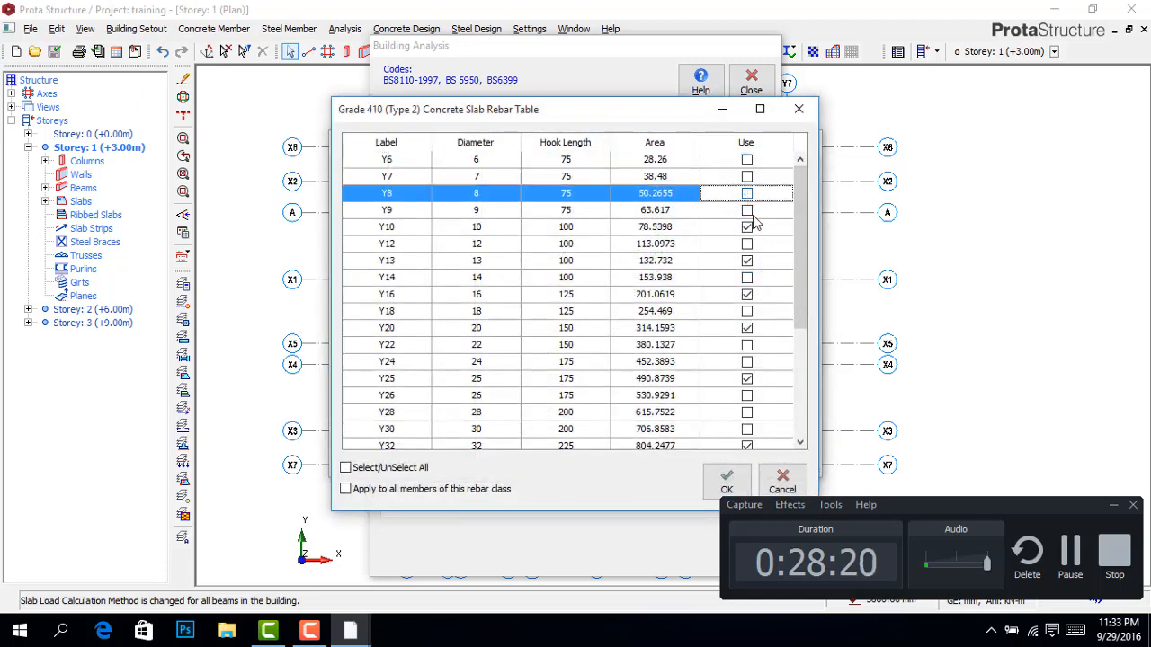
{"action": "left_click", "coordinate": [747, 227]}
{"action": "left_click", "coordinate": [747, 261]}
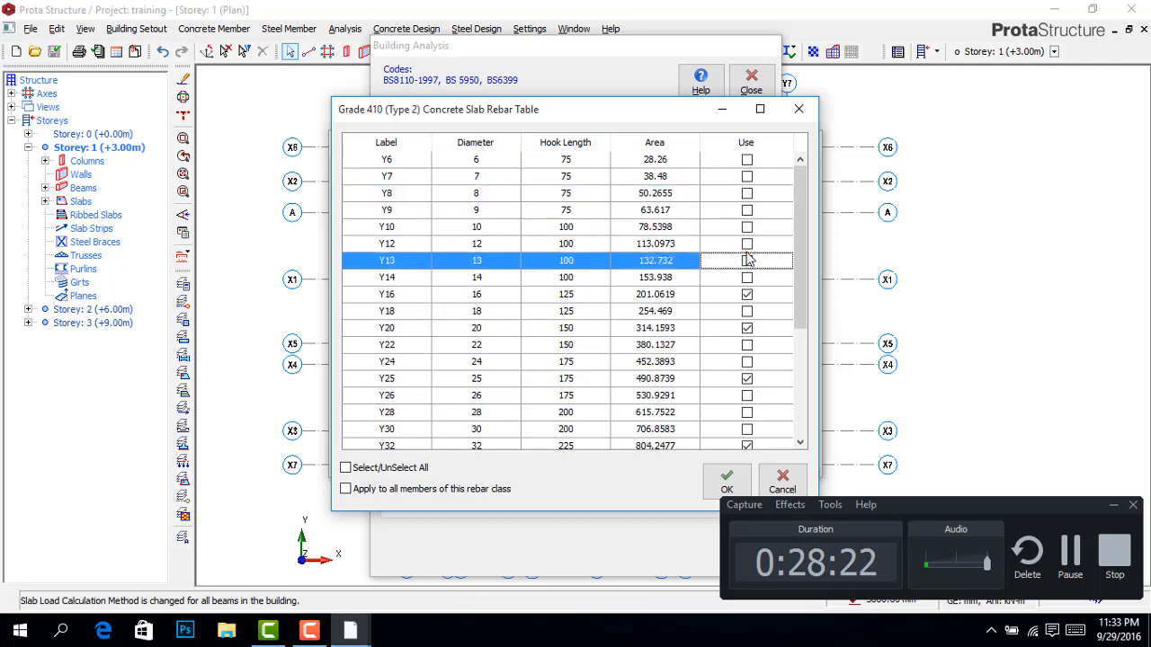
{"action": "left_click", "coordinate": [747, 243]}
{"action": "left_click", "coordinate": [747, 294]}
{"action": "left_click", "coordinate": [747, 328]}
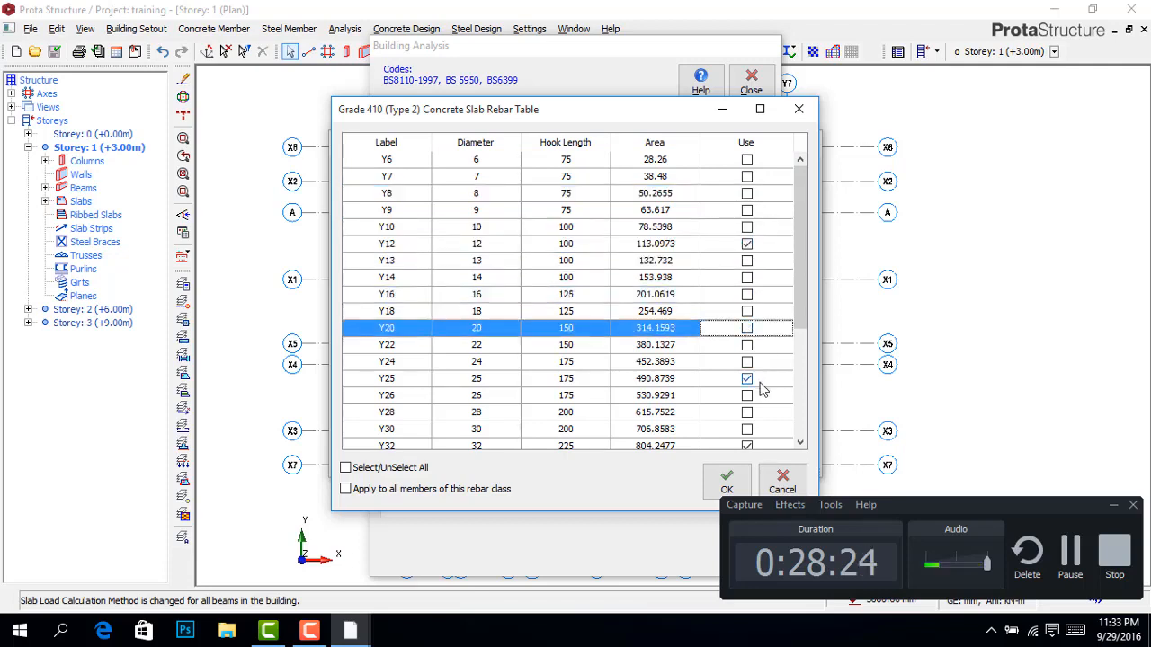
{"action": "left_click", "coordinate": [750, 379]}
{"action": "left_click", "coordinate": [747, 444]}
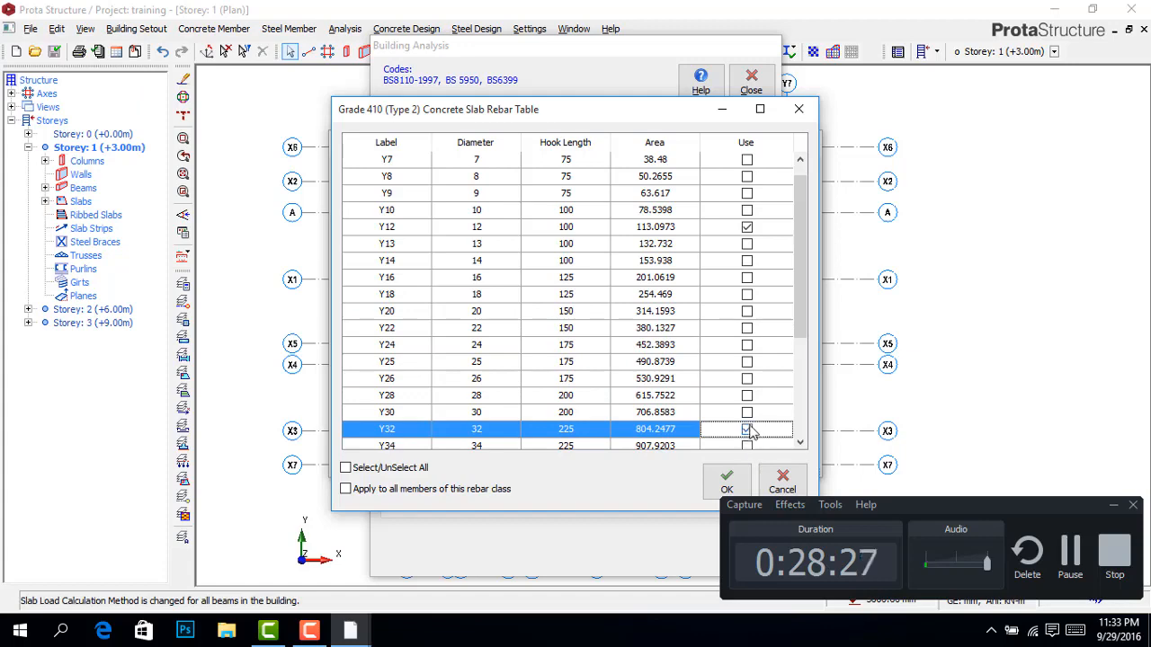
{"action": "left_click", "coordinate": [730, 479]}
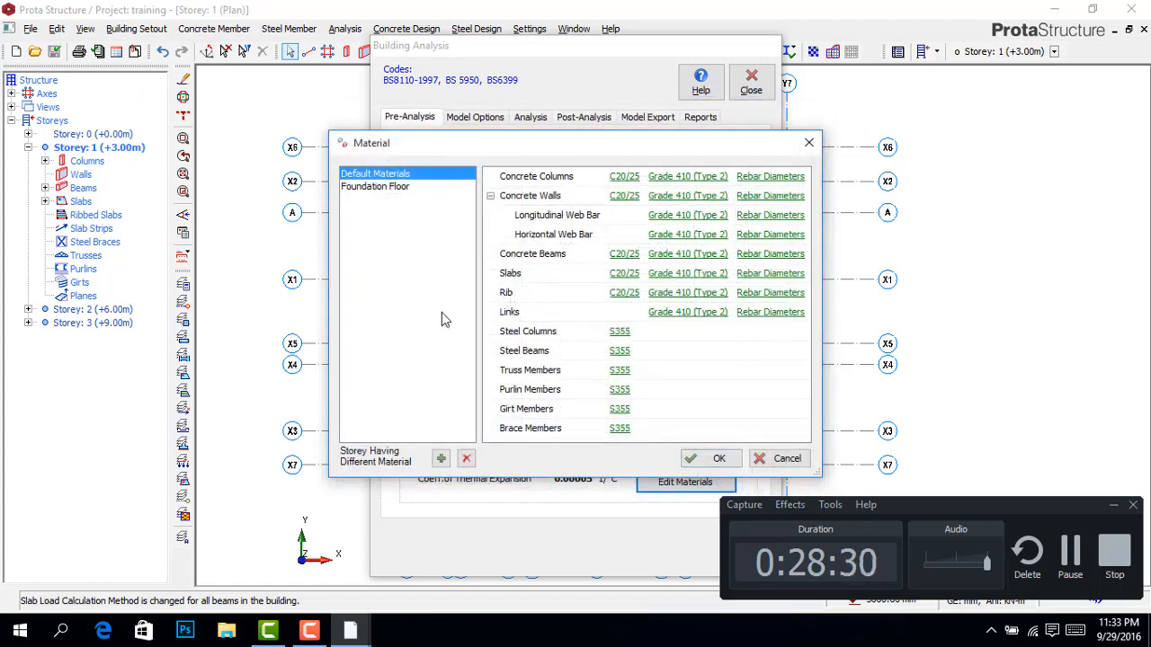
Step: Restrict the link rebar diameters to Y10 only and accept the edited default materials
{"action": "left_click", "coordinate": [760, 314]}
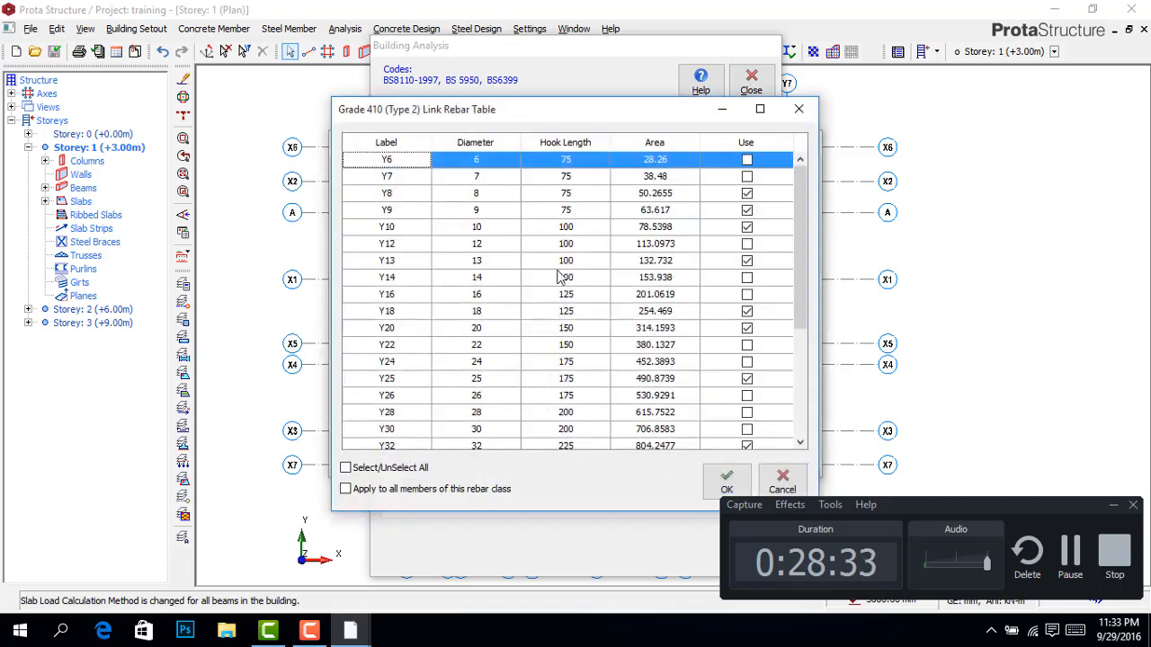
{"action": "left_click", "coordinate": [747, 194]}
{"action": "left_click", "coordinate": [747, 211]}
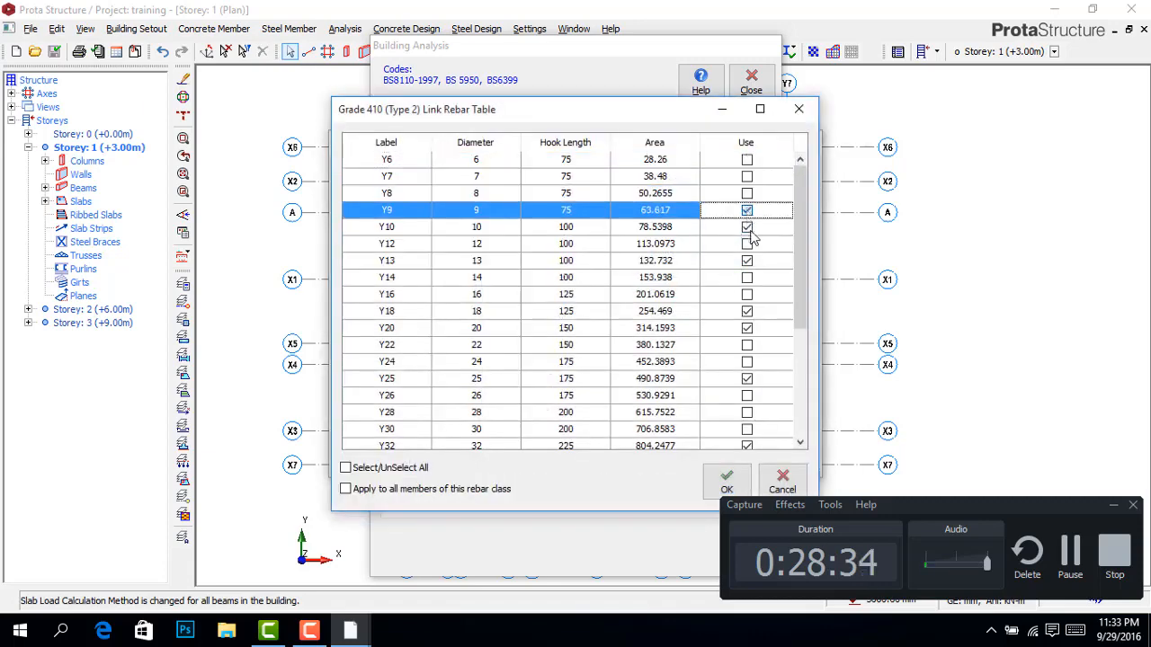
{"action": "left_click", "coordinate": [747, 228]}
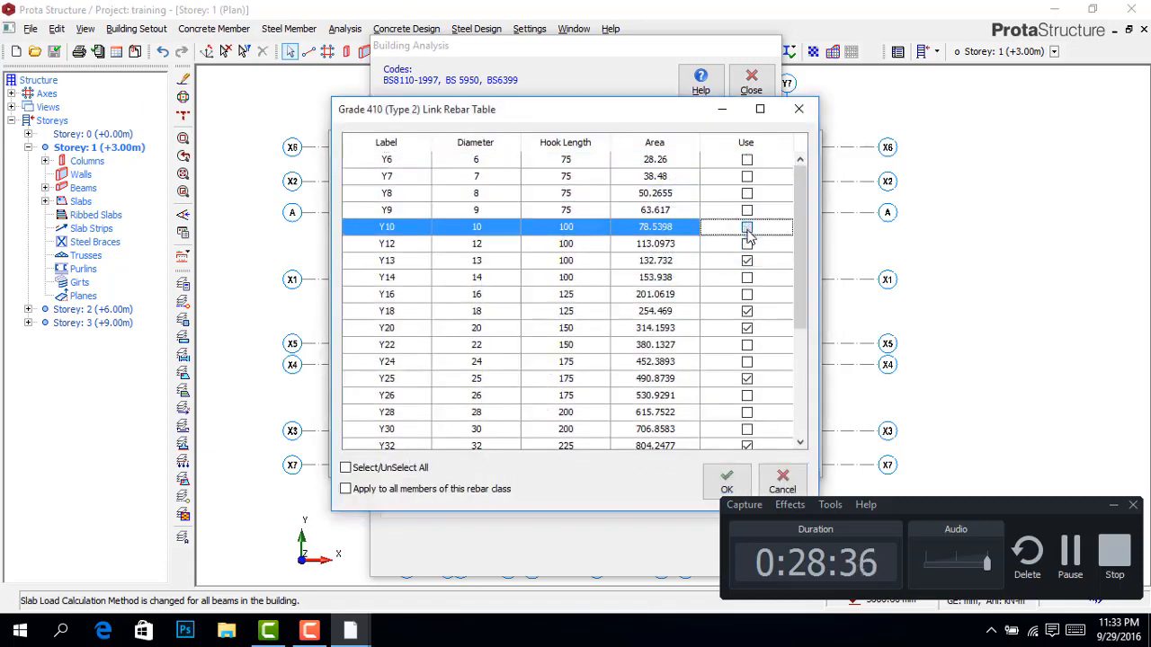
{"action": "left_click", "coordinate": [747, 261]}
{"action": "left_click", "coordinate": [747, 311]}
{"action": "left_click", "coordinate": [747, 328]}
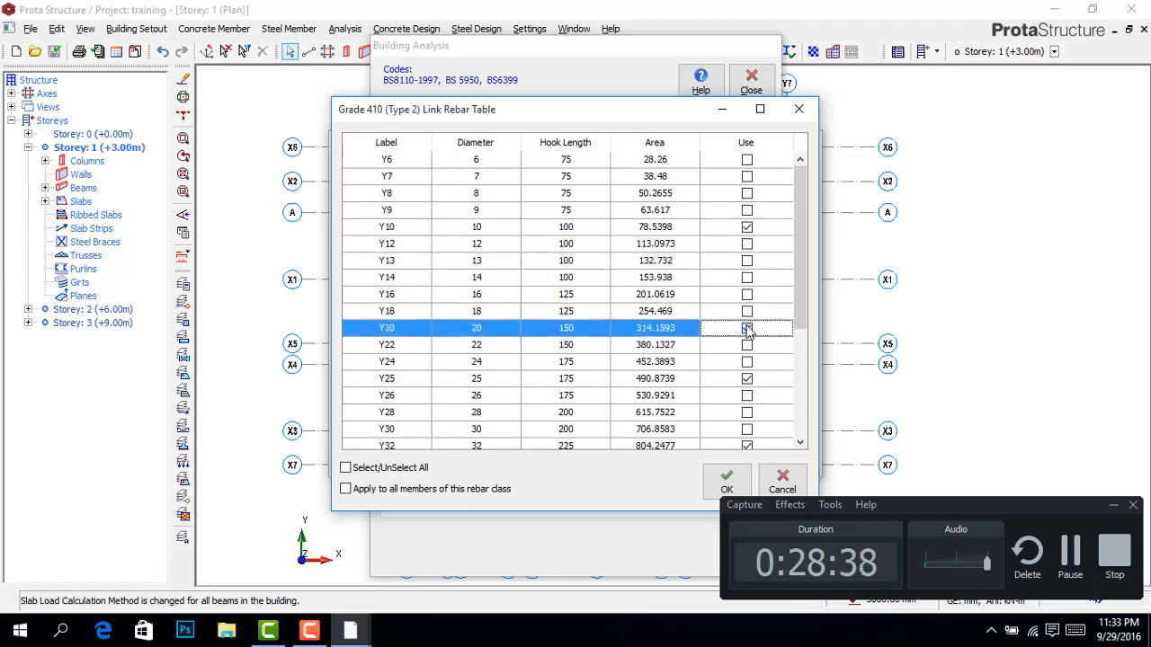
{"action": "left_click", "coordinate": [747, 328]}
{"action": "left_click", "coordinate": [747, 380]}
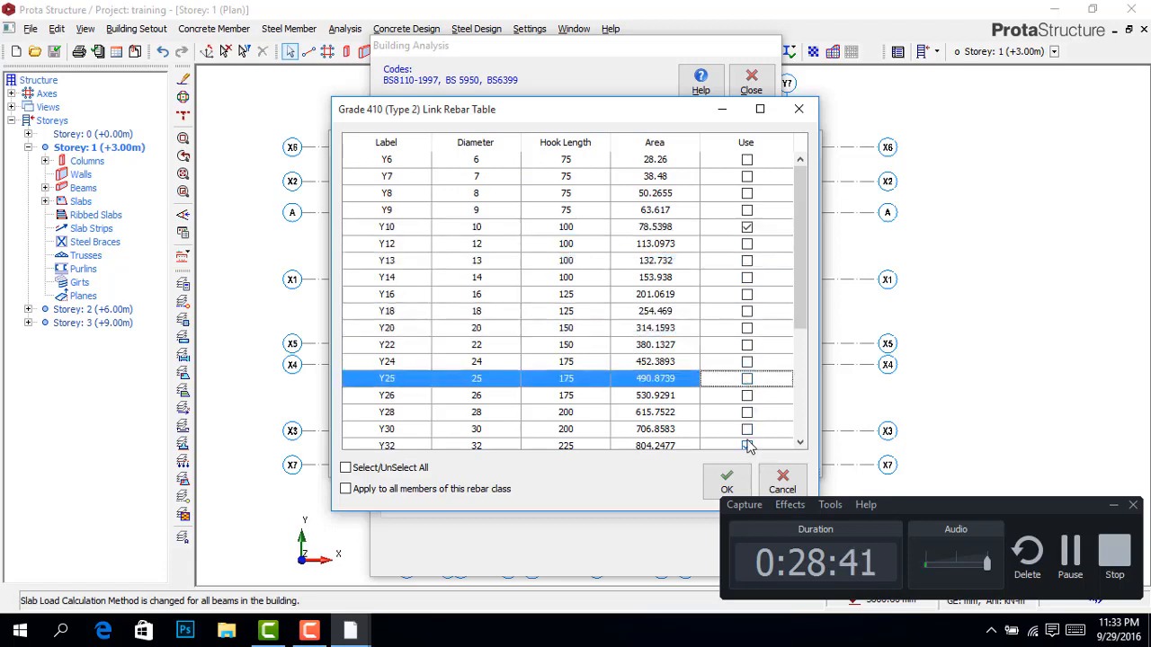
{"action": "left_click", "coordinate": [747, 445]}
{"action": "left_click", "coordinate": [746, 429]}
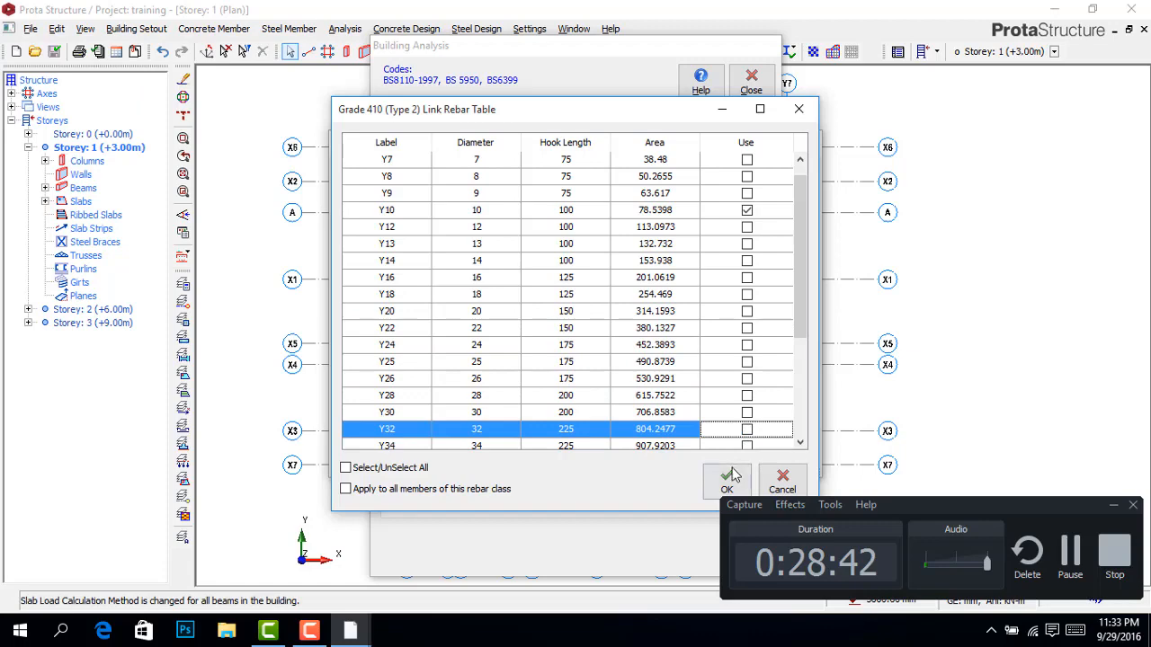
{"action": "left_click", "coordinate": [728, 476]}
{"action": "left_click", "coordinate": [715, 456]}
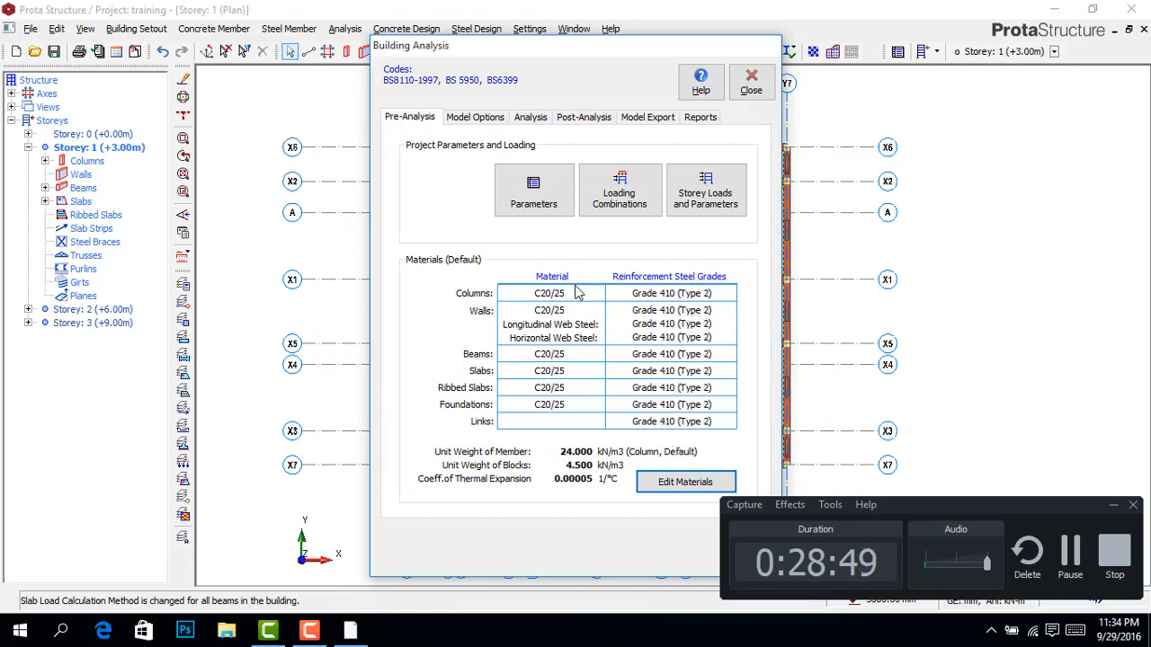
Step: Run the static building analysis with the listed cantilever beams marked automatically, and close the Building Analysis
{"action": "left_click", "coordinate": [533, 120]}
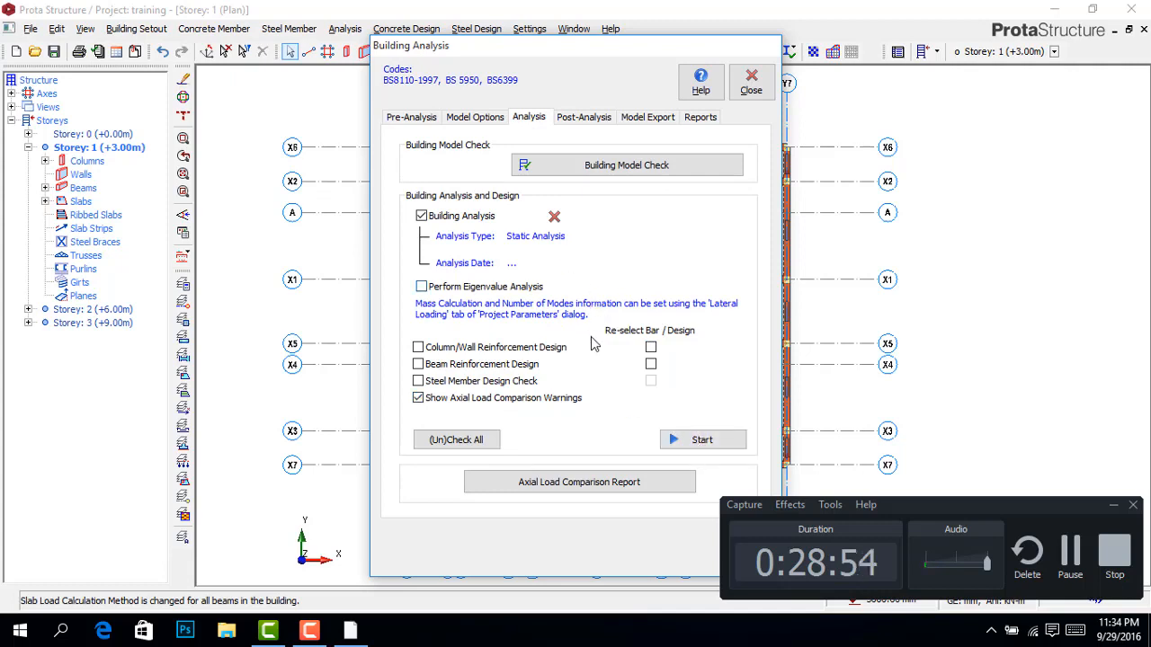
{"action": "left_click", "coordinate": [699, 440]}
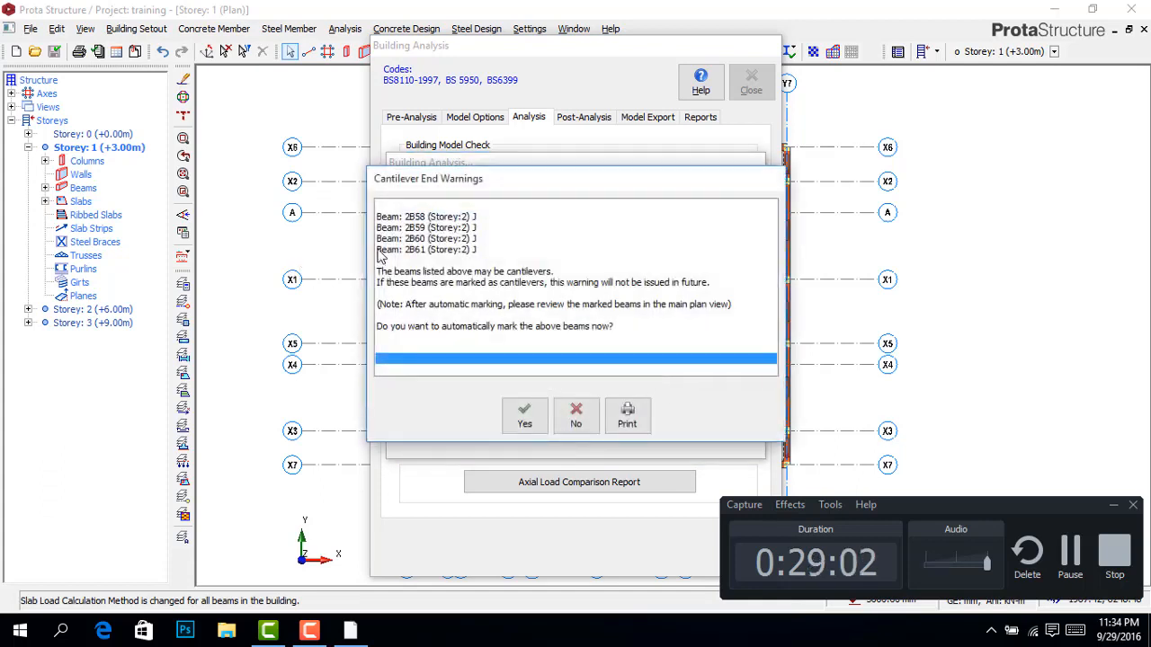
{"action": "left_click", "coordinate": [525, 414]}
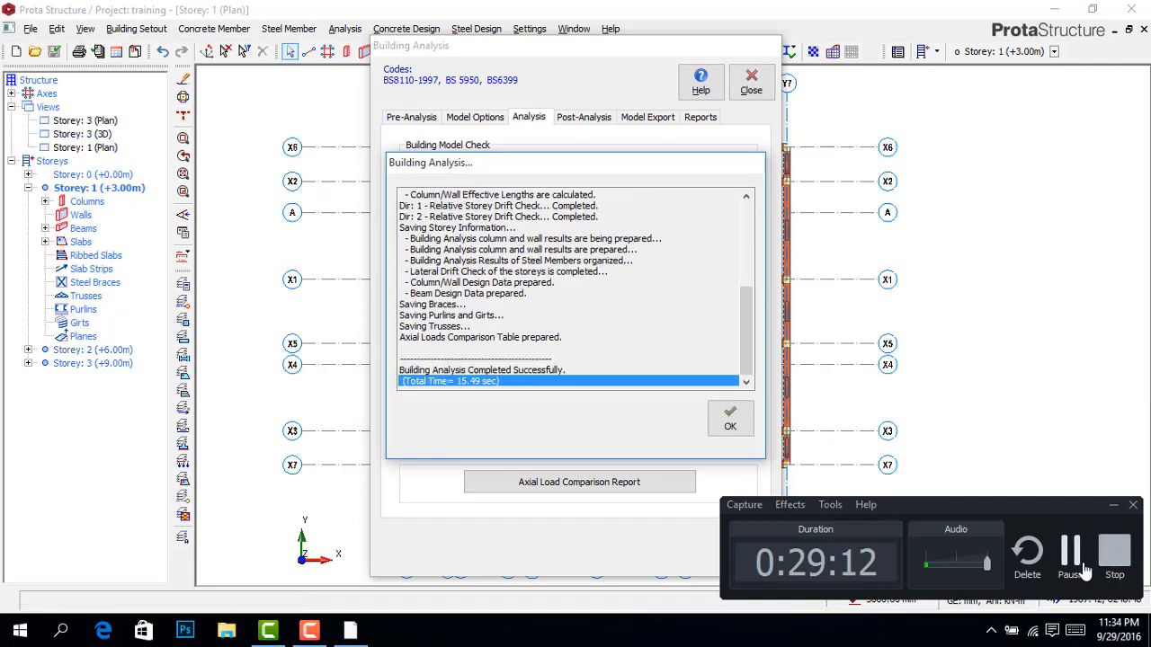
{"action": "left_click", "coordinate": [750, 429]}
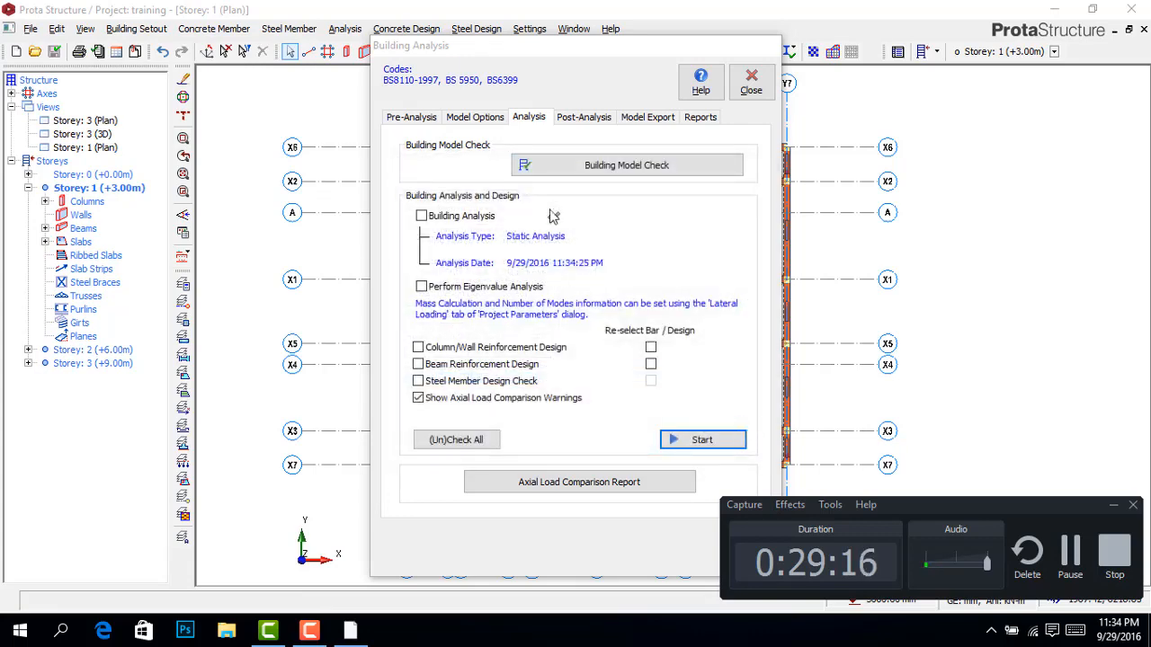
{"action": "left_click", "coordinate": [751, 83]}
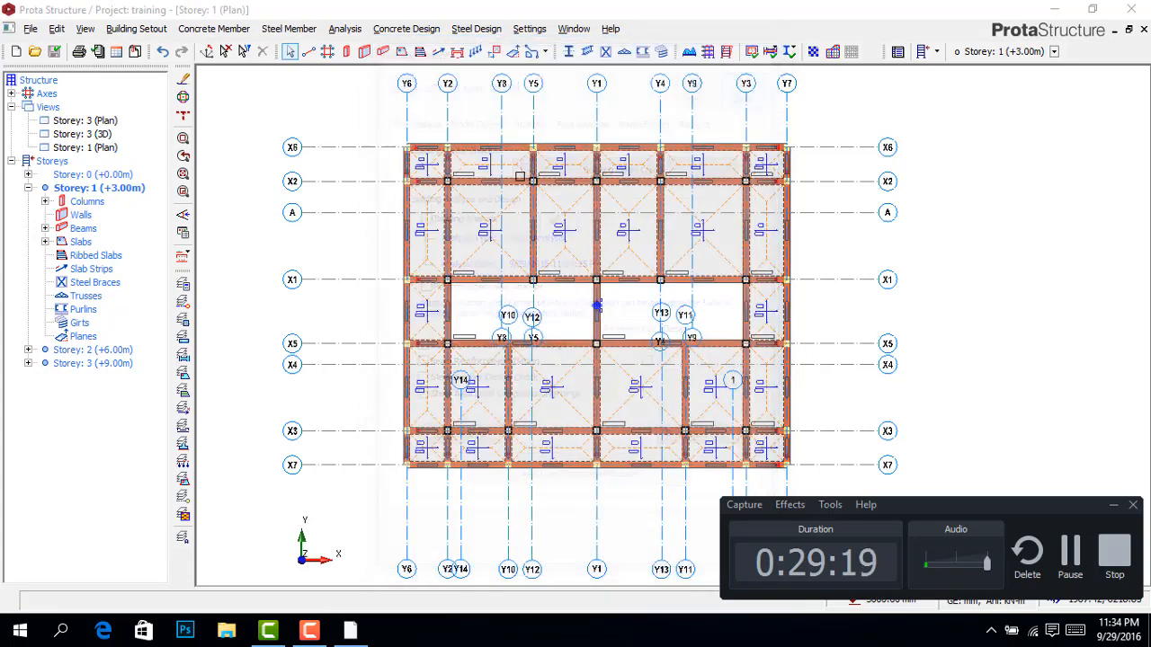
Step: Open the Column Section Design for the concrete columns and move its window higher on the screen
{"action": "left_click", "coordinate": [419, 36]}
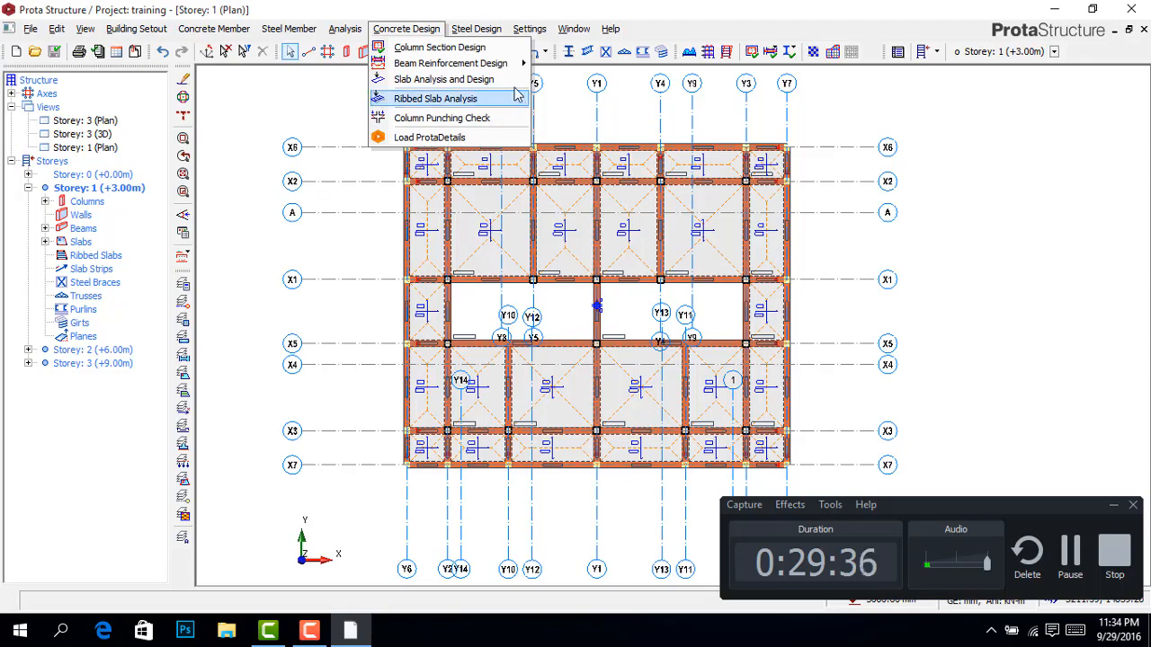
{"action": "left_click", "coordinate": [462, 49]}
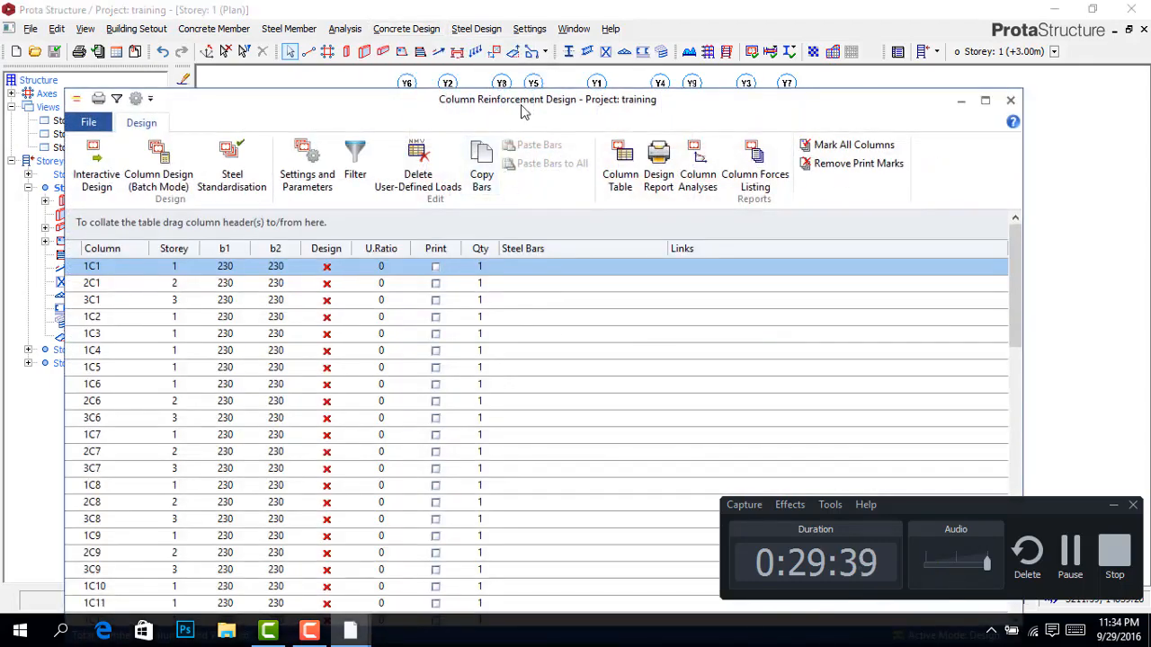
{"action": "left_click_drag", "start_coordinate": [525, 111], "coordinate": [566, 34]}
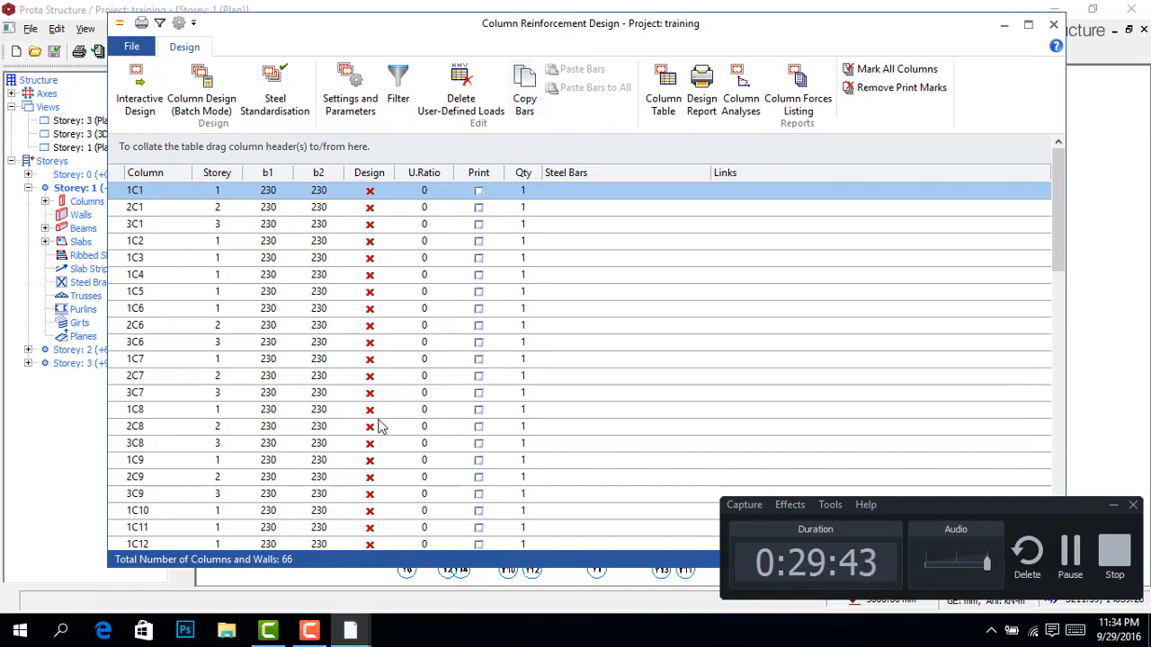
Step: Set the maximum column longitudinal bar size to Y20 in the column design's steel bar settings
{"action": "left_click", "coordinate": [350, 86]}
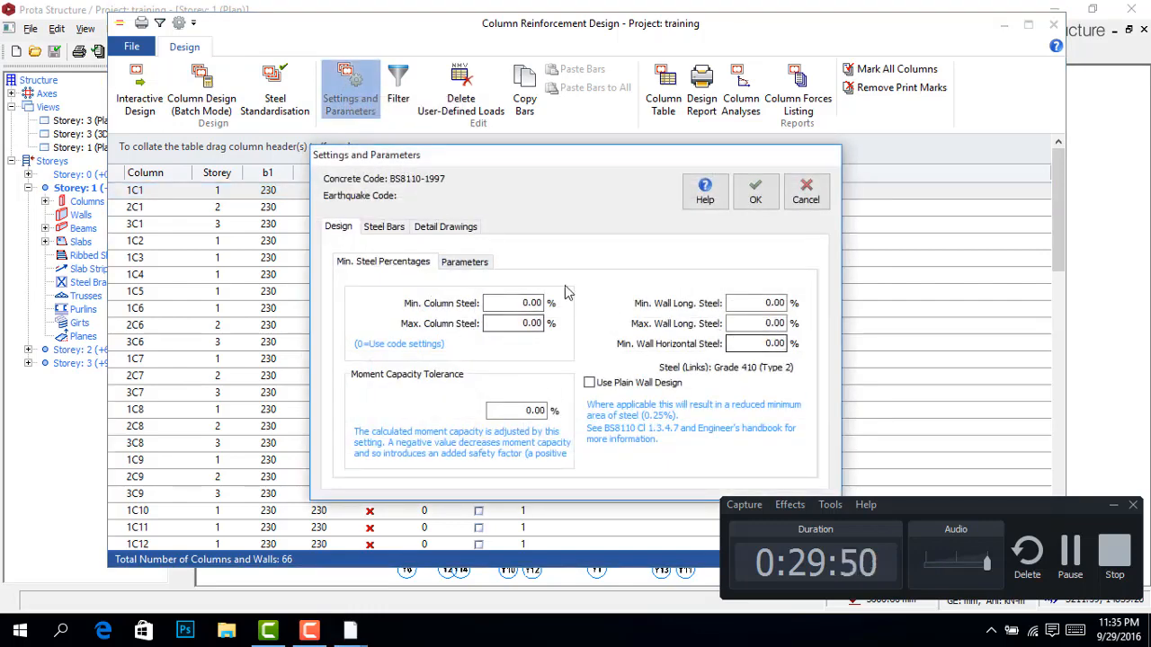
{"action": "left_click", "coordinate": [384, 226]}
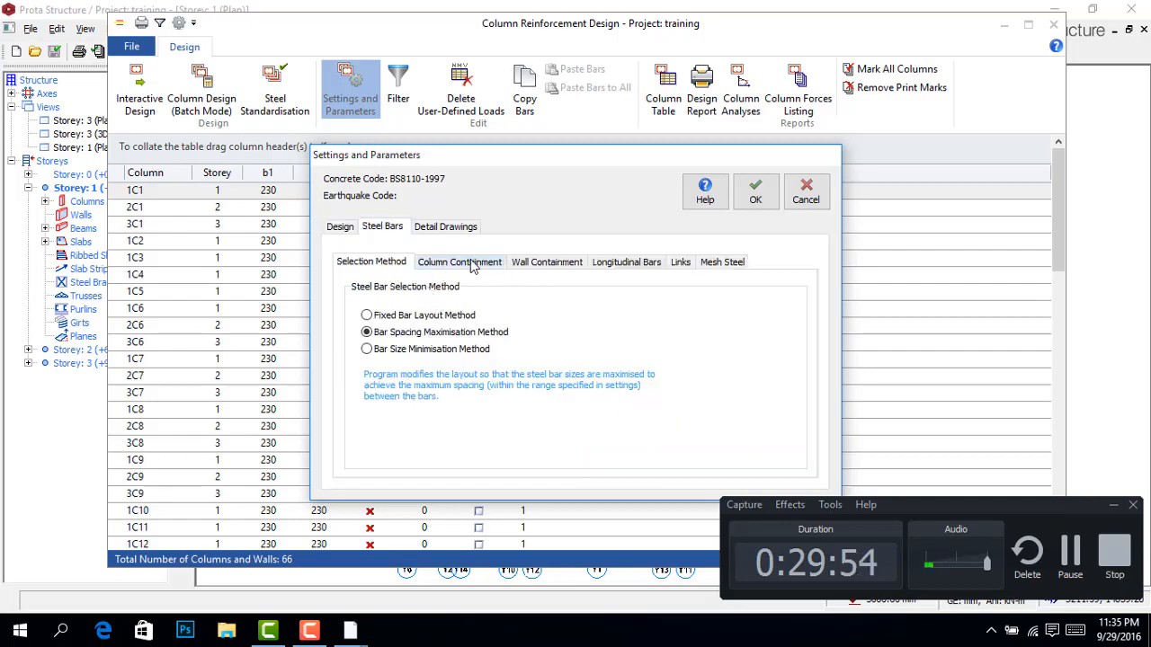
{"action": "left_click", "coordinate": [470, 263]}
{"action": "left_click", "coordinate": [544, 263]}
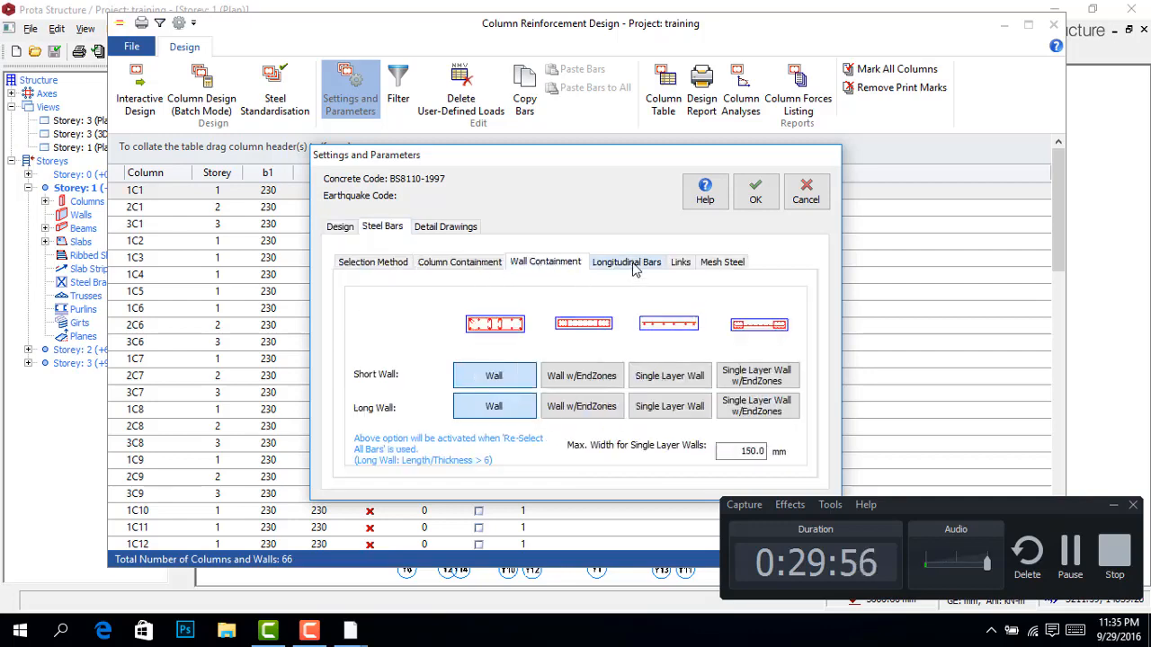
{"action": "left_click", "coordinate": [633, 263]}
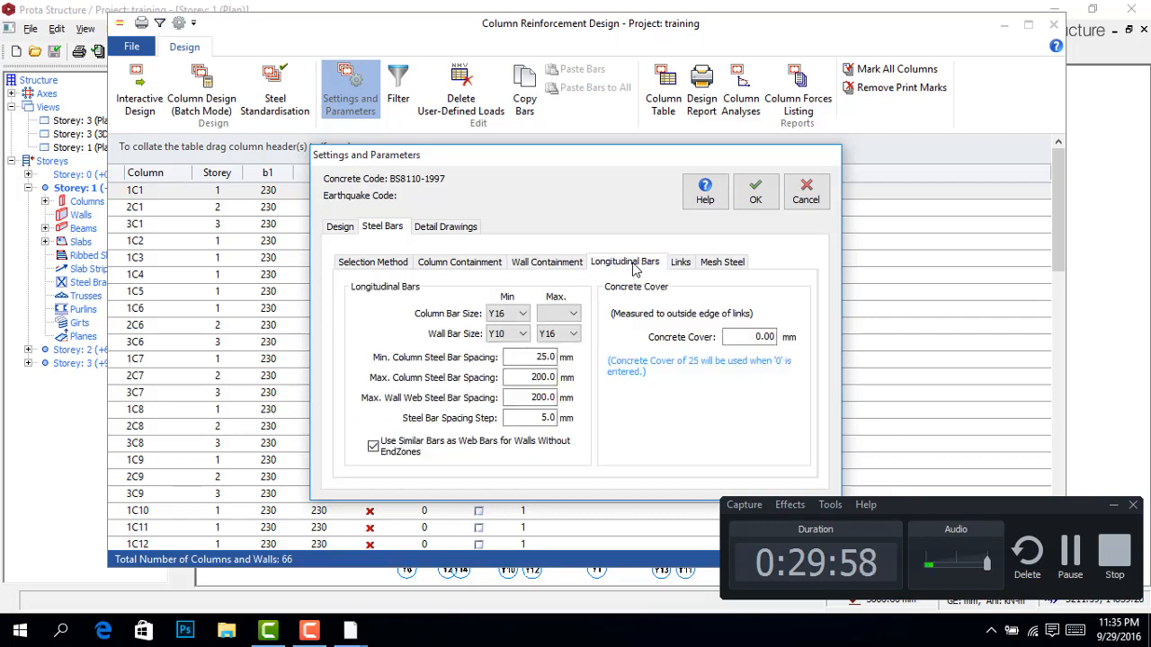
{"action": "left_click", "coordinate": [573, 314]}
{"action": "left_click", "coordinate": [572, 340]}
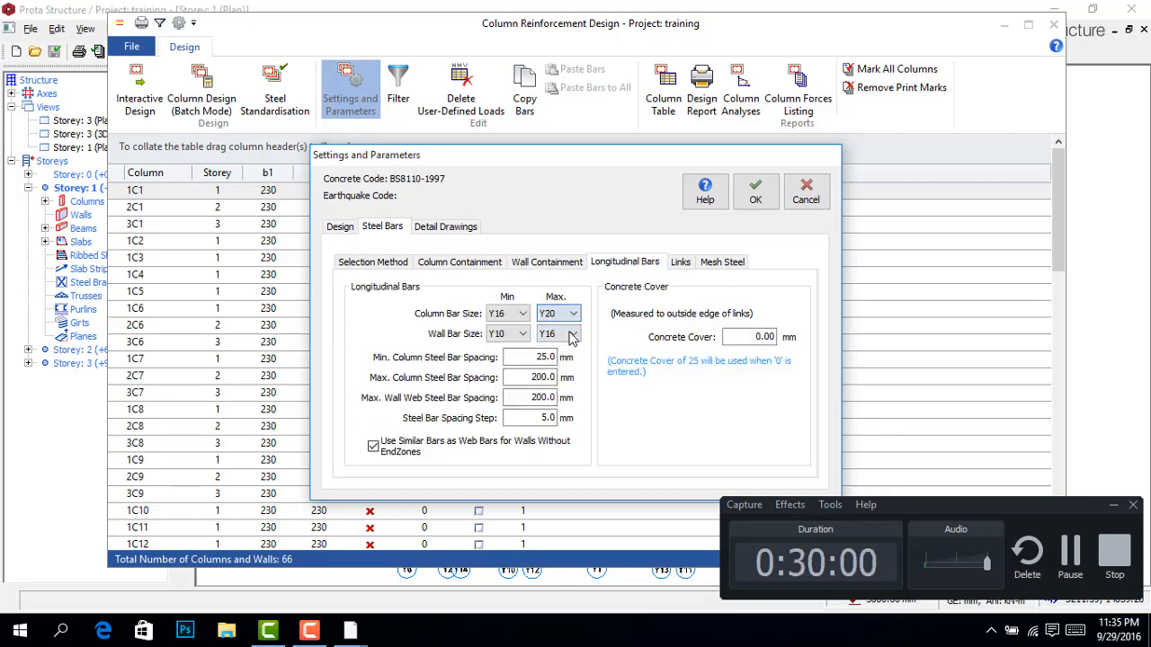
Step: Set both the maximum link spacing and the wall horizontal bar maximum spacing to 200 mm in the column design settings
{"action": "left_click", "coordinate": [686, 262]}
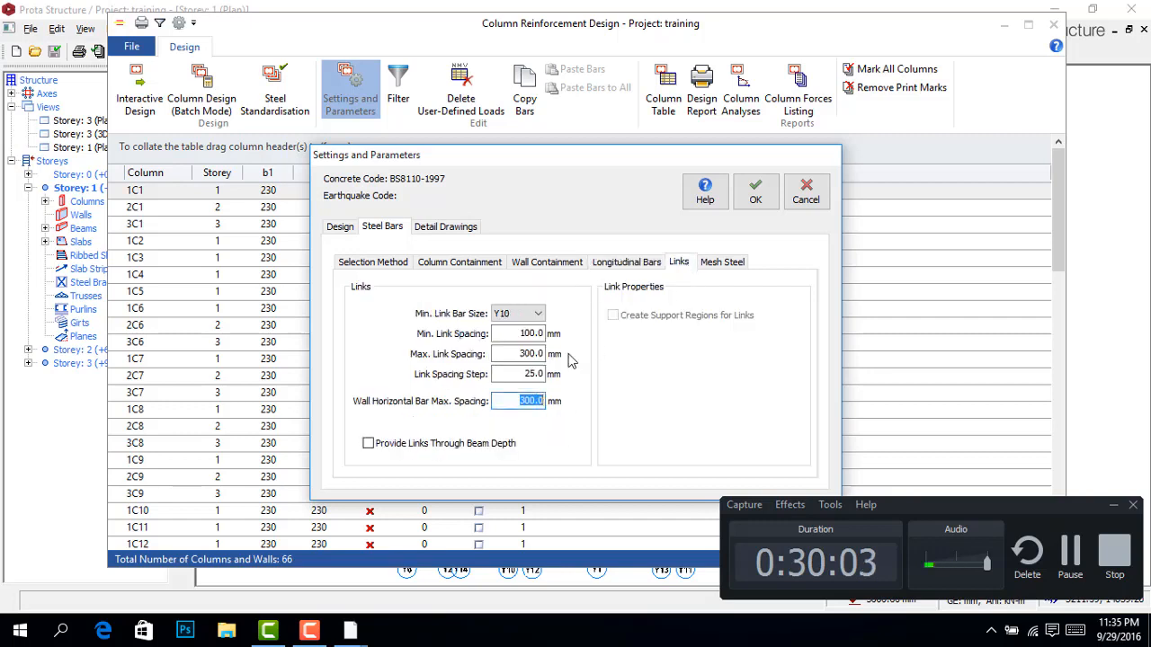
{"action": "left_click", "coordinate": [522, 353]}
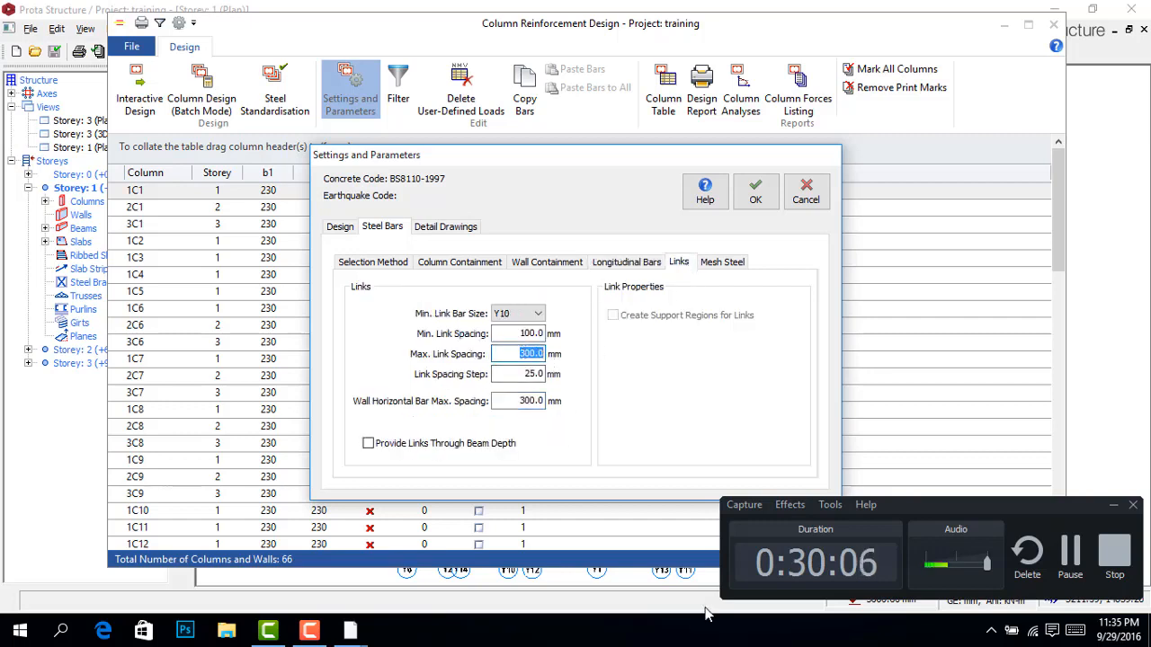
{"action": "type", "text": "200"}
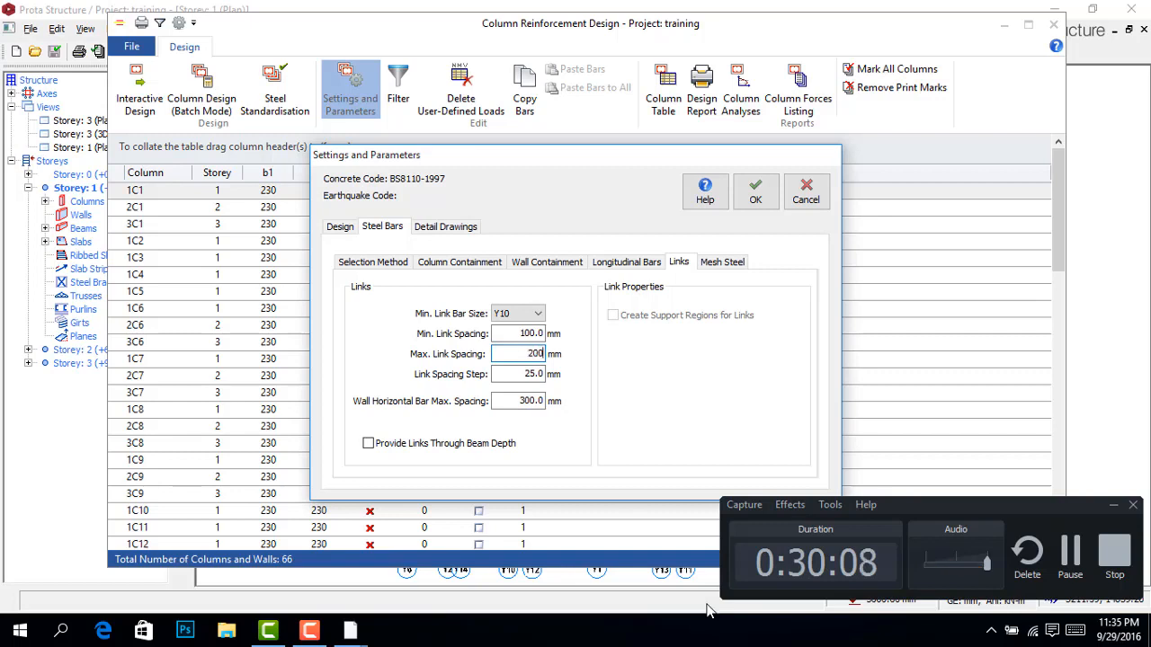
{"action": "double_click", "coordinate": [525, 401]}
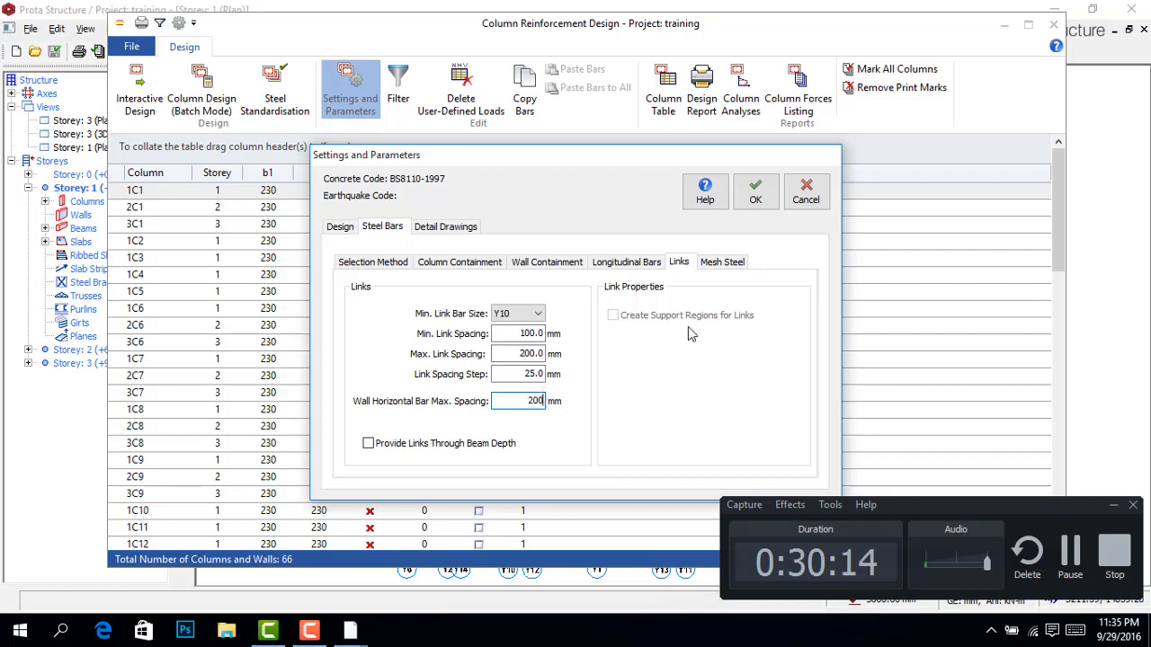
Step: Confirm the column settings and run the batch column design for all storeys with all bars re-selected
{"action": "left_click", "coordinate": [753, 194]}
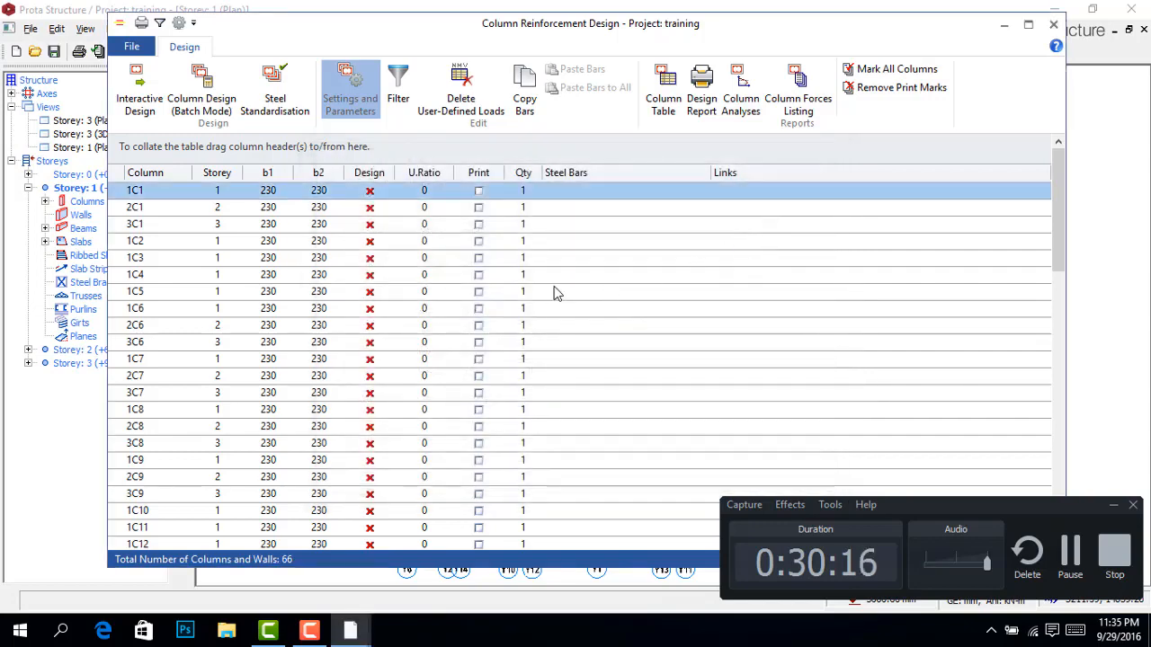
{"action": "left_click", "coordinate": [205, 83]}
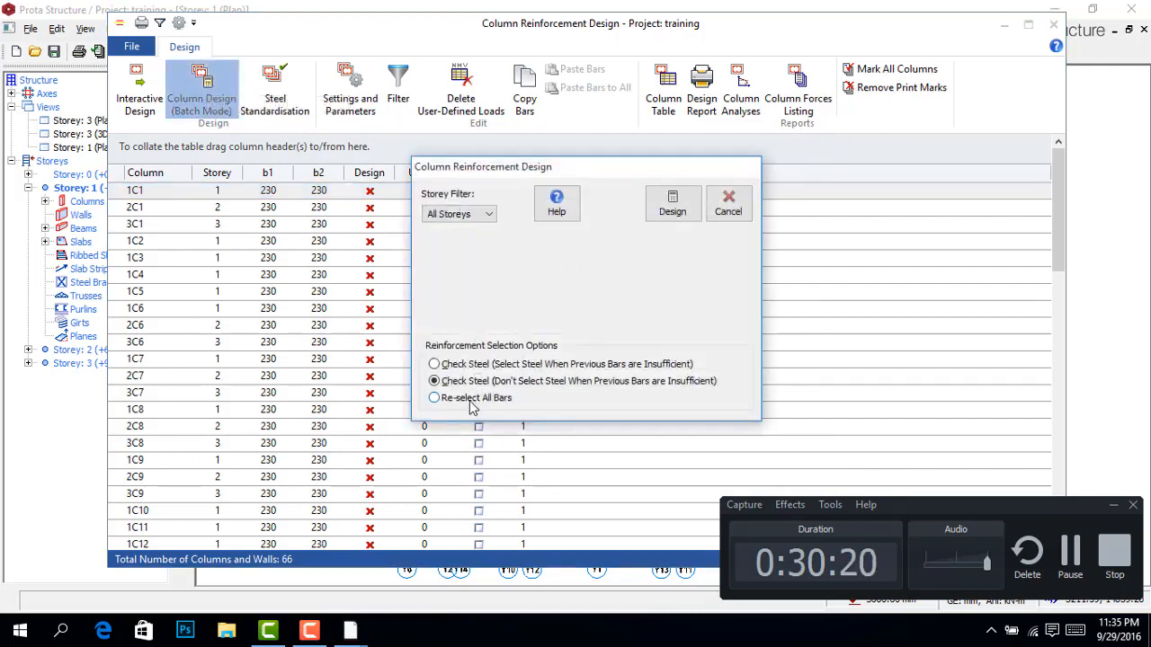
{"action": "left_click", "coordinate": [435, 398]}
{"action": "left_click", "coordinate": [671, 205]}
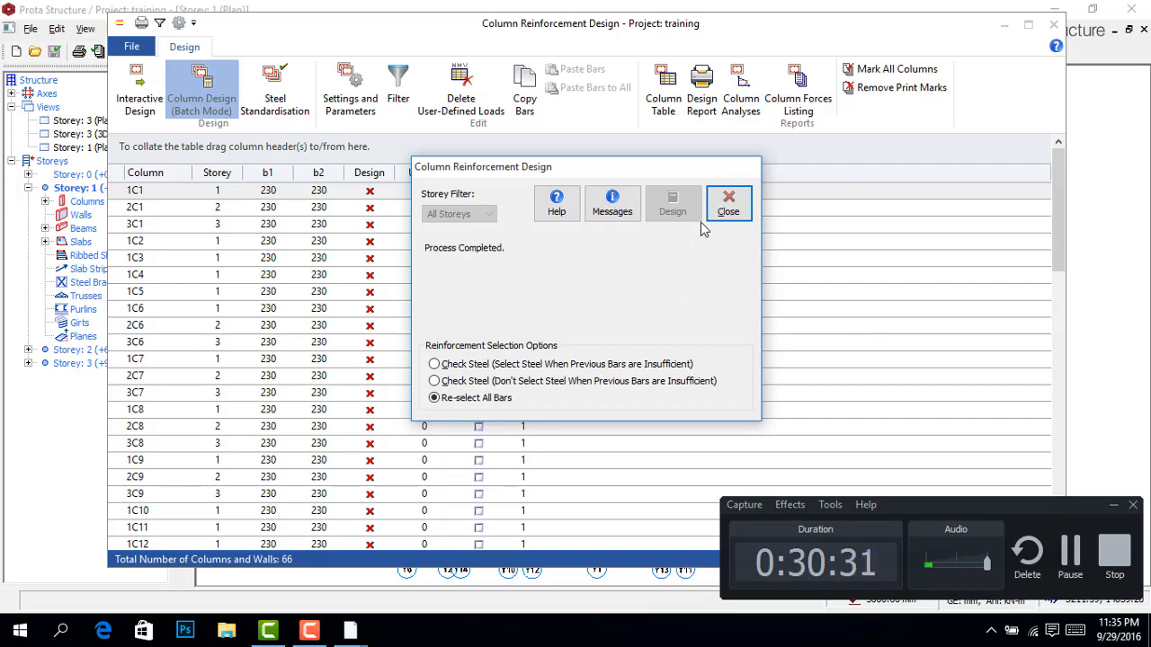
{"action": "left_click", "coordinate": [728, 204]}
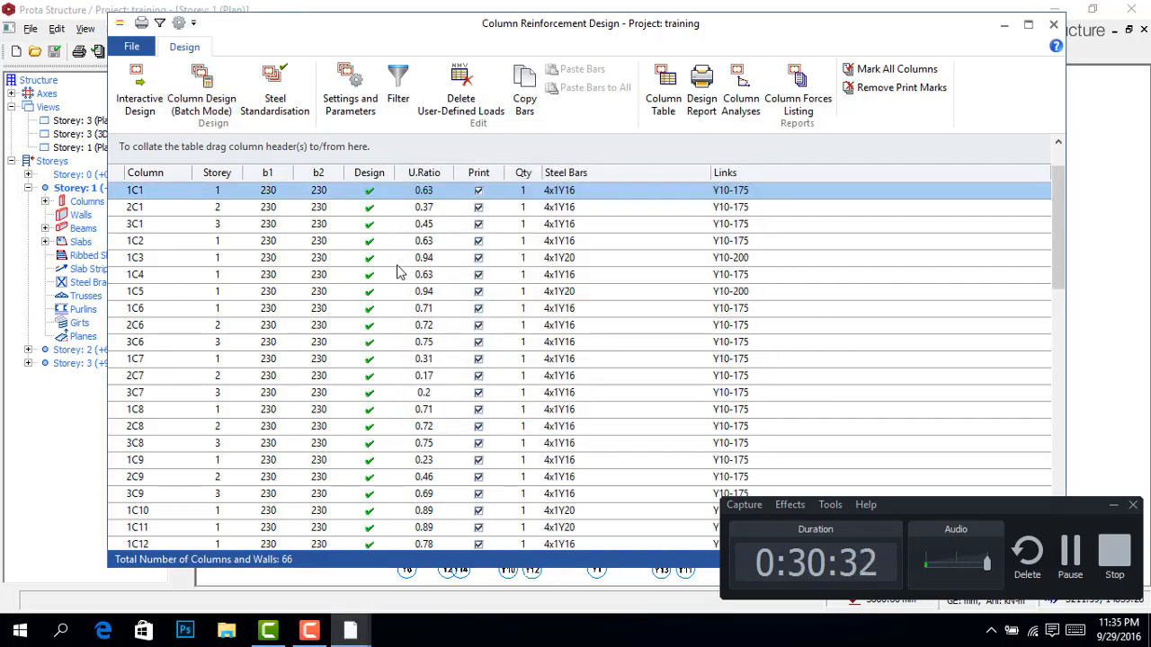
Step: Examine the columns' design status, utilization ratios and steel bars, view column 2C1's reinforcement design, and close the column design
{"action": "scroll", "coordinate": [403, 302], "scroll_direction": "down", "scroll_amount": 10}
{"action": "scroll", "coordinate": [403, 302], "scroll_direction": "down", "scroll_amount": 5}
{"action": "scroll", "coordinate": [395, 333], "scroll_direction": "up", "scroll_amount": 8}
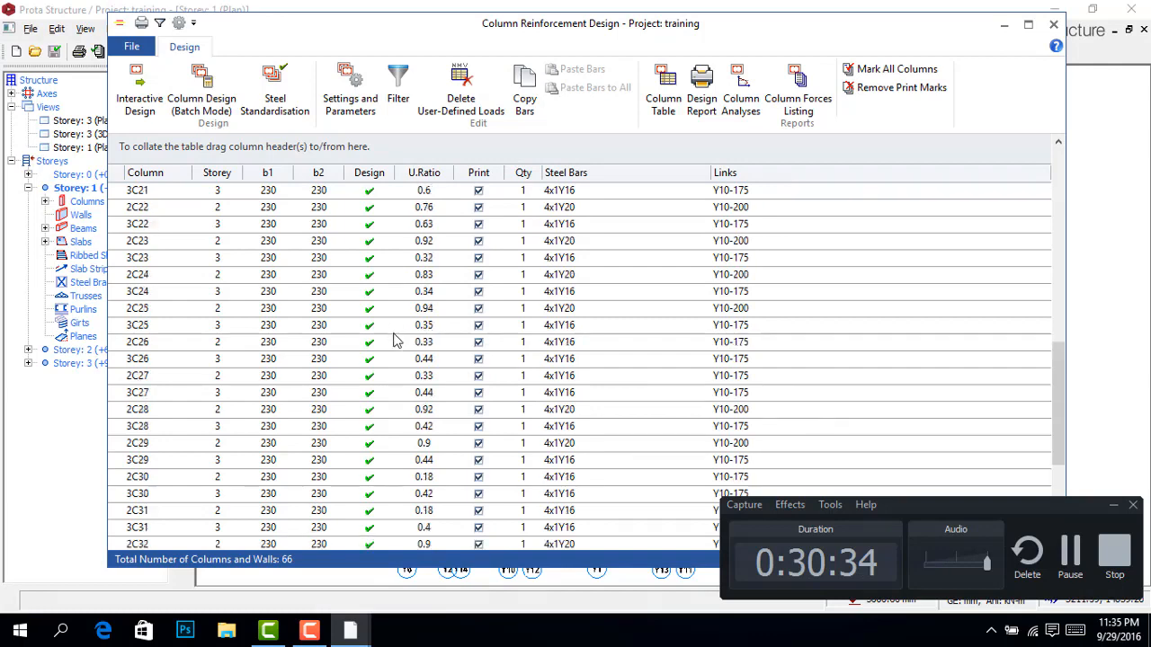
{"action": "scroll", "coordinate": [393, 323], "scroll_direction": "up", "scroll_amount": 6}
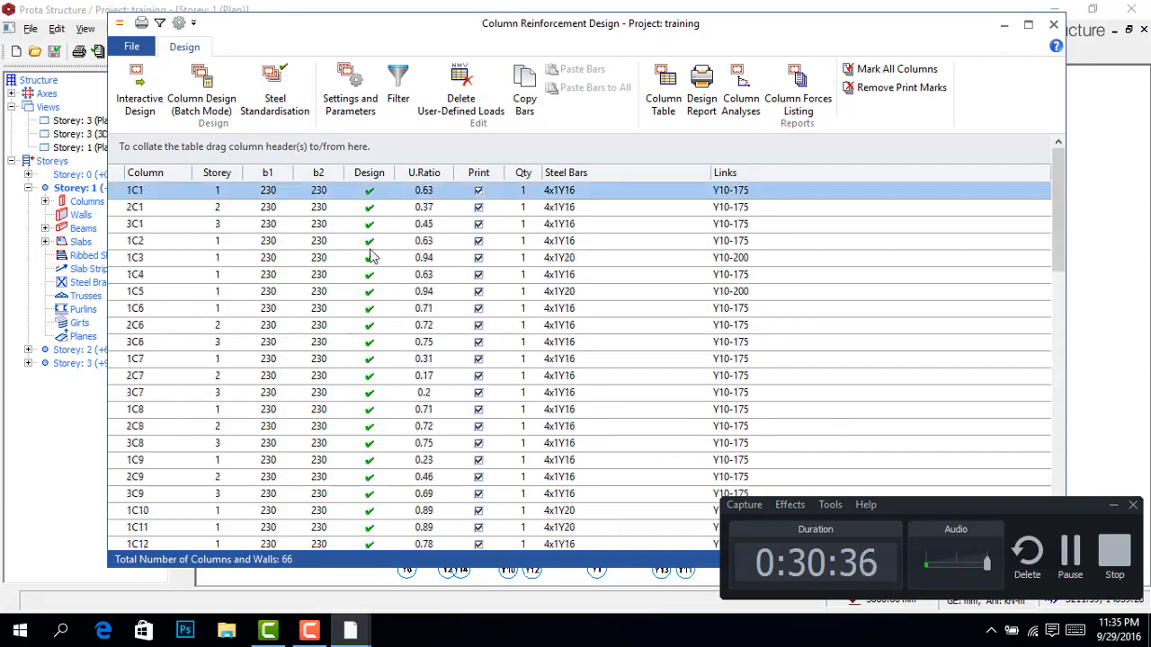
{"action": "left_click", "coordinate": [370, 212]}
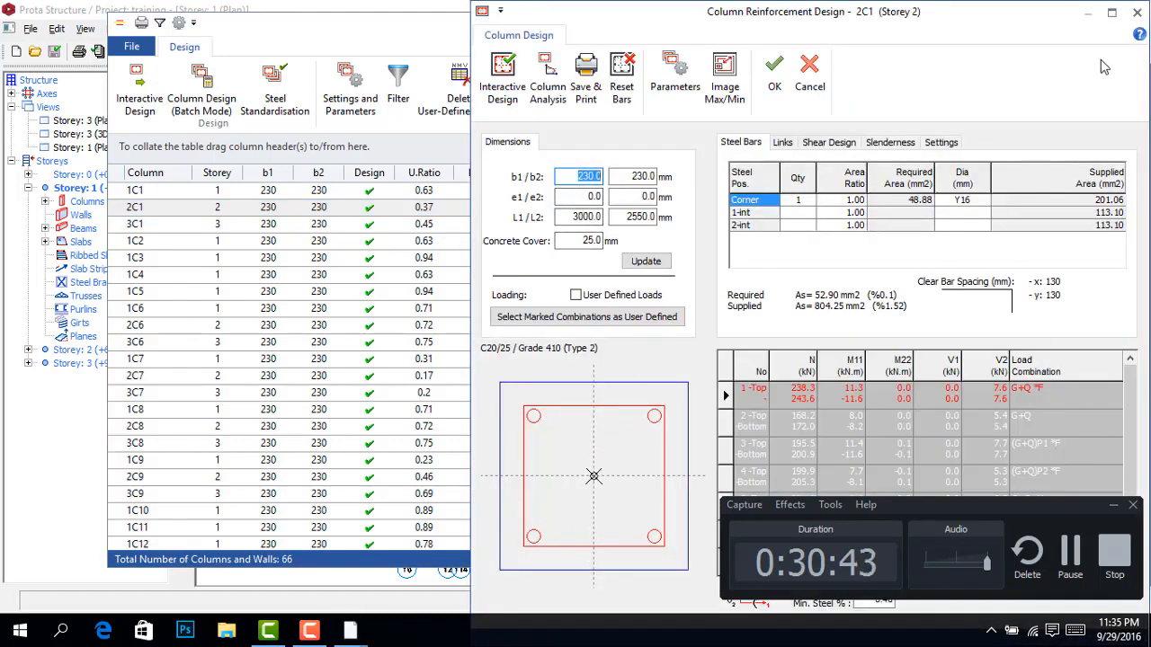
{"action": "left_click", "coordinate": [1131, 12]}
{"action": "scroll", "coordinate": [548, 360], "scroll_direction": "down", "scroll_amount": 10}
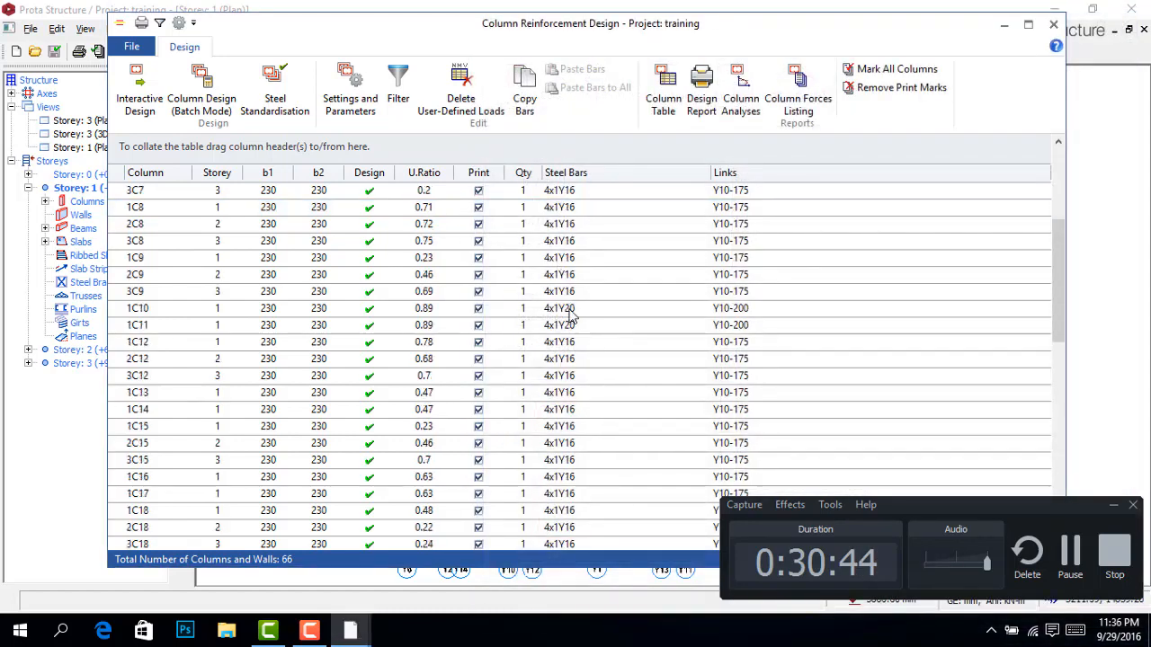
{"action": "scroll", "coordinate": [585, 303], "scroll_direction": "up", "scroll_amount": 10}
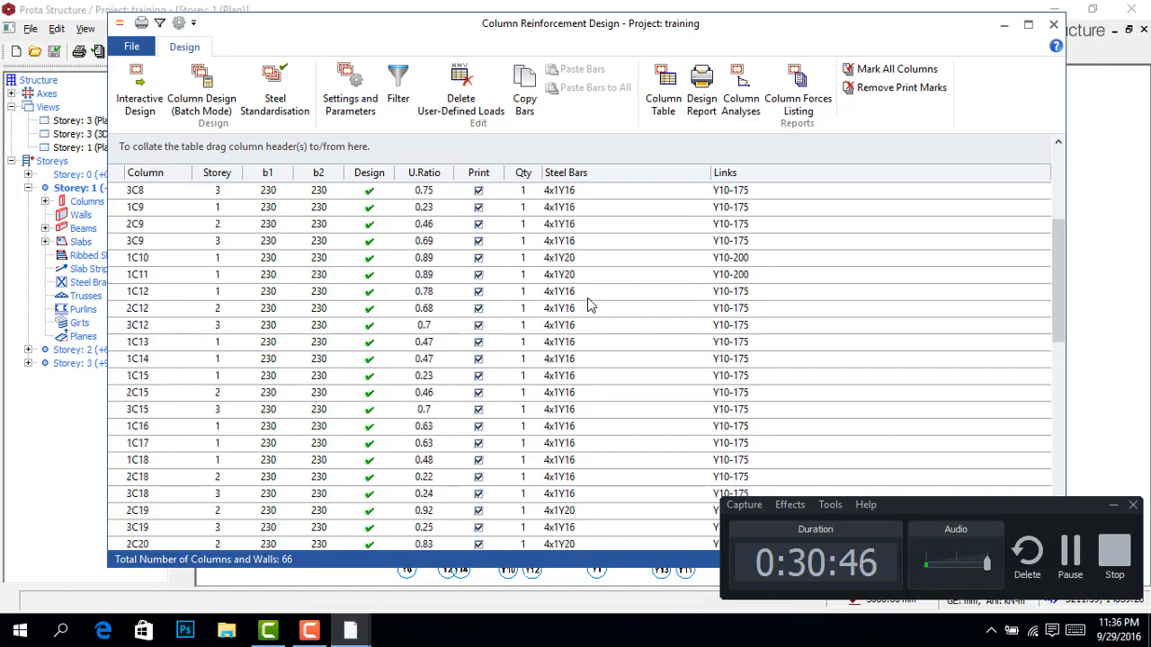
{"action": "scroll", "coordinate": [567, 360], "scroll_direction": "down", "scroll_amount": 10}
{"action": "scroll", "coordinate": [566, 387], "scroll_direction": "down", "scroll_amount": 6}
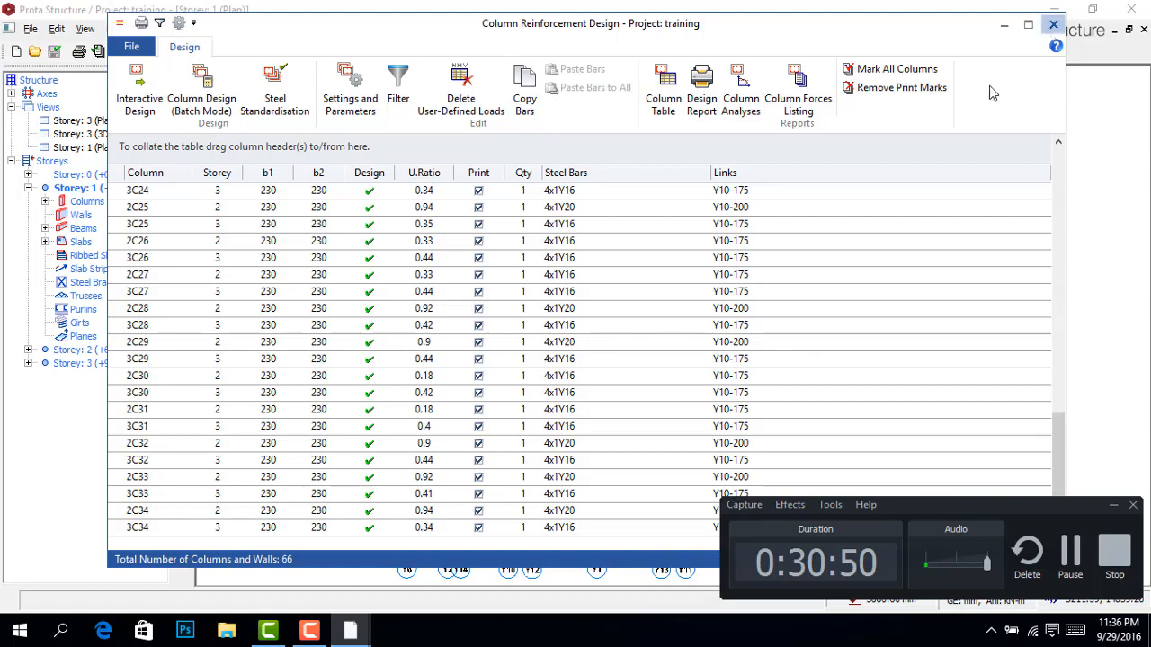
{"action": "left_click", "coordinate": [1053, 24]}
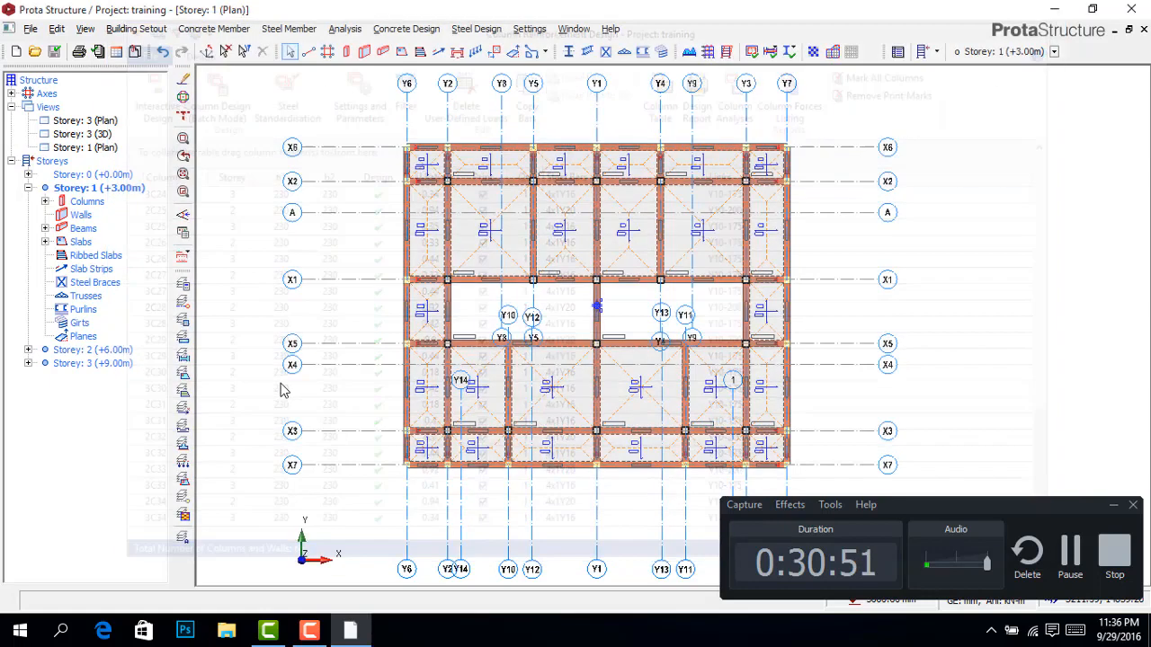
Step: Open the Beam Reinforcement Design for the storey beams and maximize its window
{"action": "left_click", "coordinate": [407, 29]}
{"action": "mouse_move", "coordinate": [411, 68]}
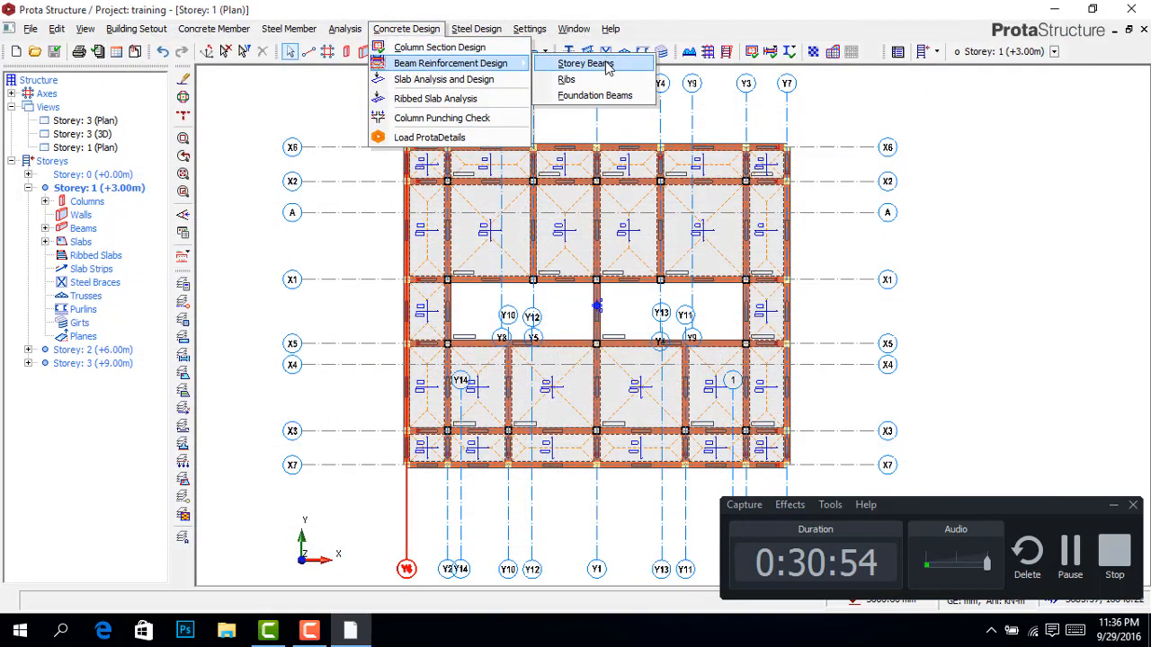
{"action": "left_click", "coordinate": [609, 67]}
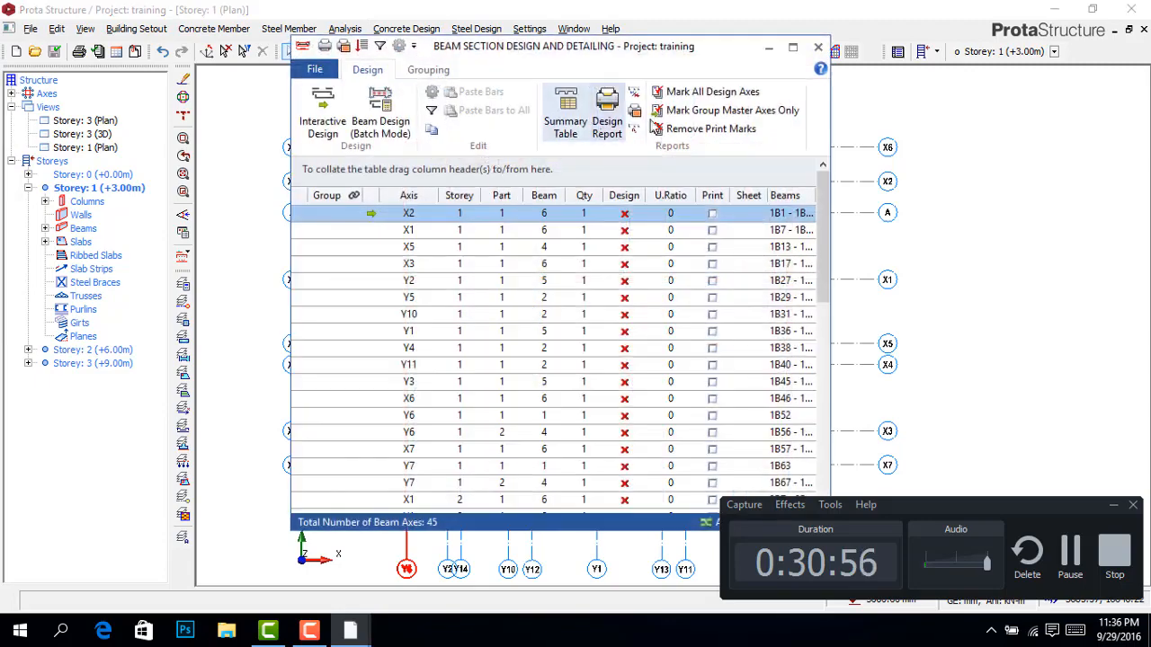
{"action": "left_click", "coordinate": [791, 49]}
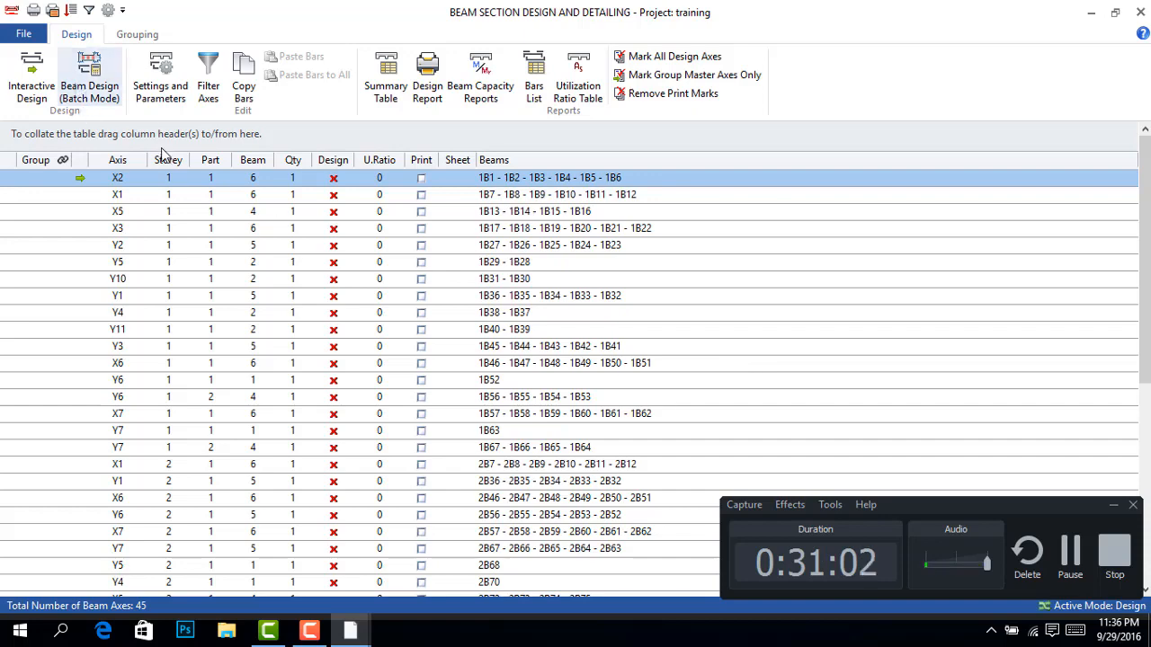
Step: Set the storey beams' maximum steel diameter to Y20 and both the maximum span link spacing and maximum link spacing to 200 mm
{"action": "left_click", "coordinate": [160, 79]}
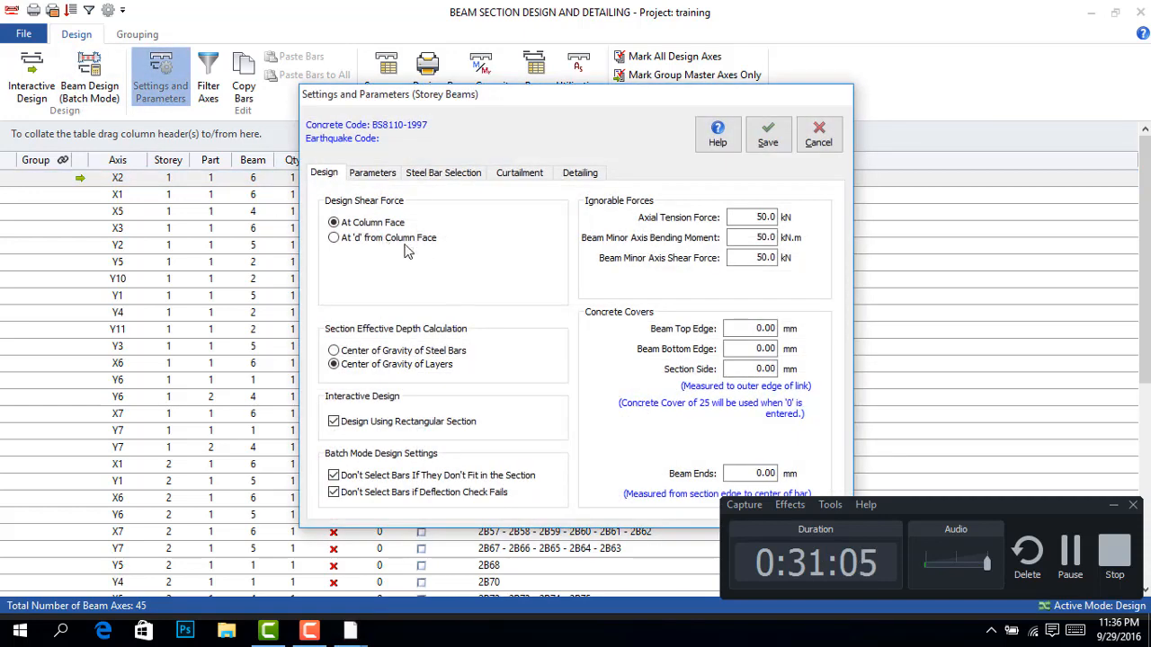
{"action": "left_click", "coordinate": [390, 176]}
{"action": "left_click", "coordinate": [508, 241]}
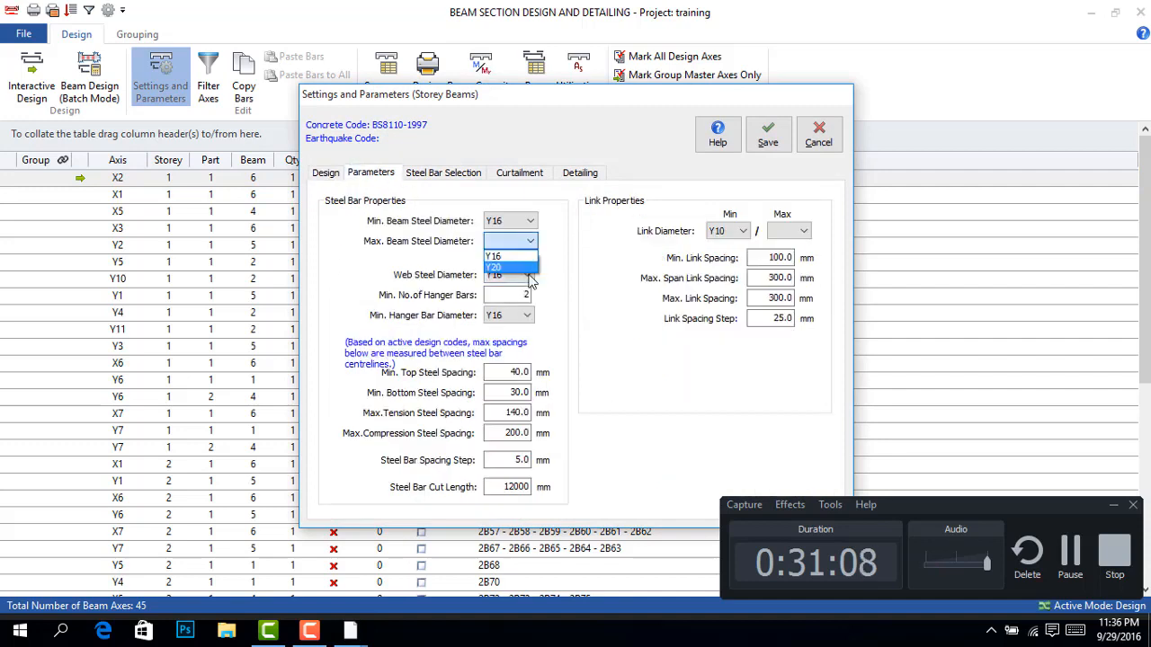
{"action": "left_click", "coordinate": [504, 271]}
{"action": "left_click", "coordinate": [773, 278]}
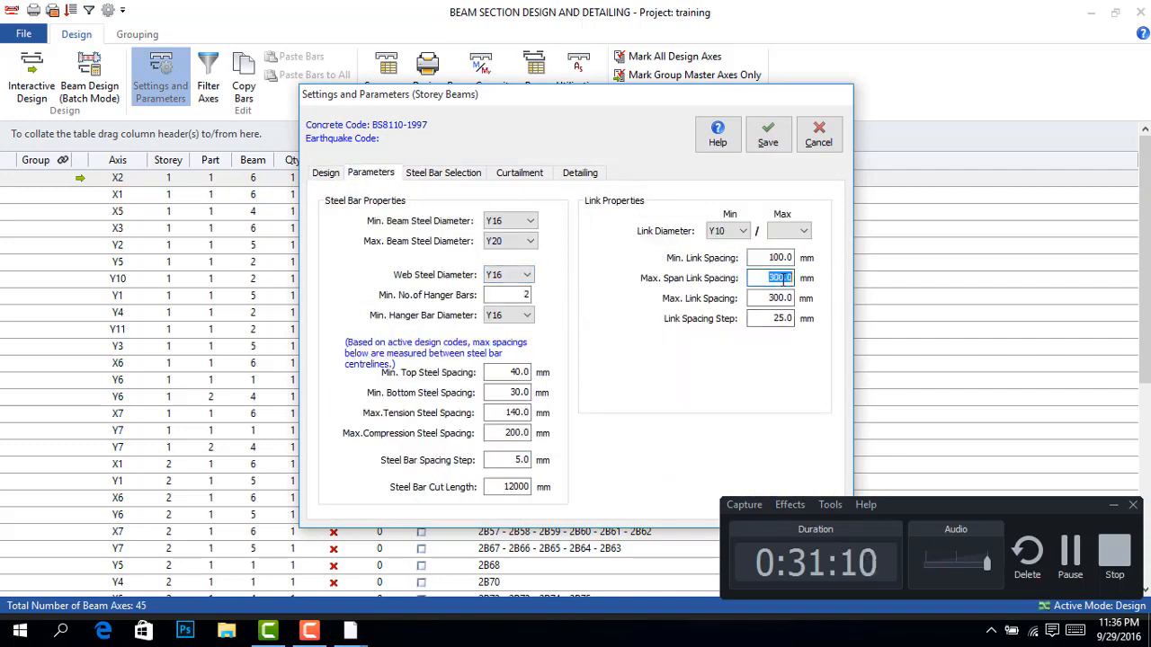
{"action": "type", "text": "200"}
{"action": "left_click", "coordinate": [780, 300]}
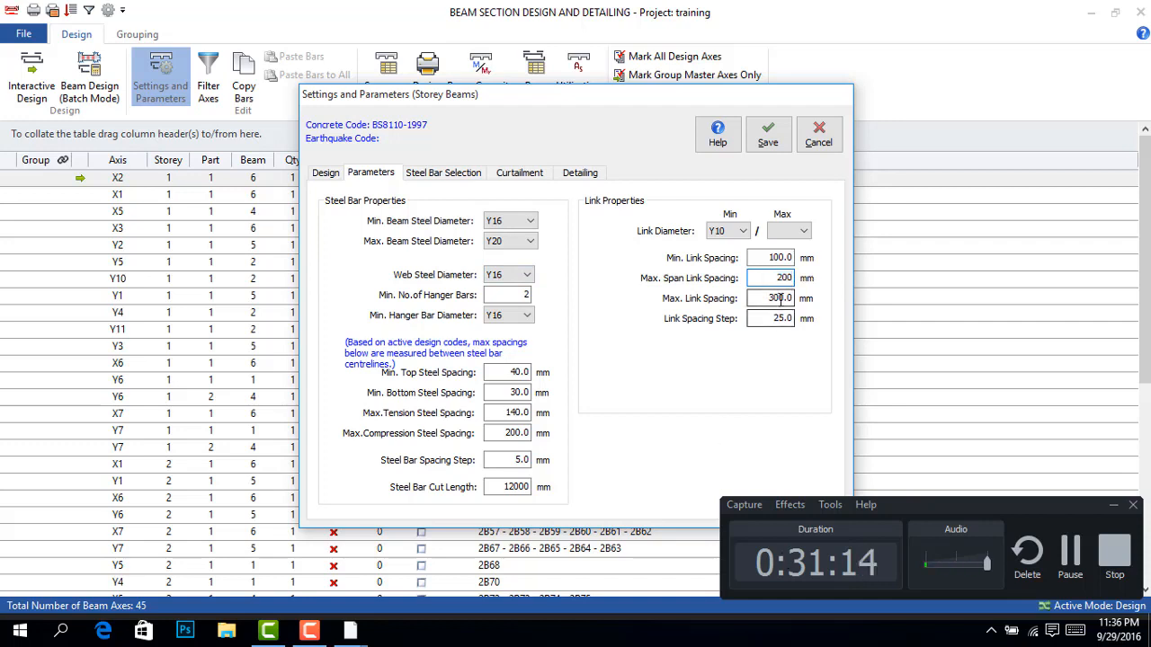
{"action": "type", "text": "200"}
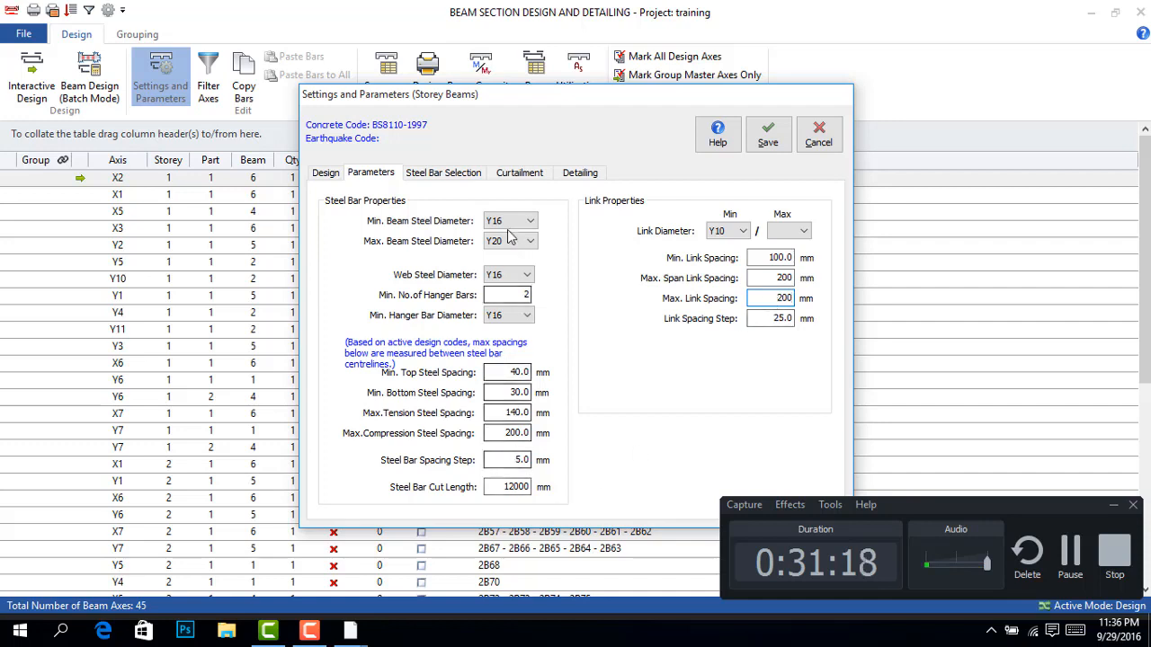
Step: Review the beam steel bar selection, curtailment and detailing settings, and save the beam design parameters
{"action": "left_click", "coordinate": [477, 172]}
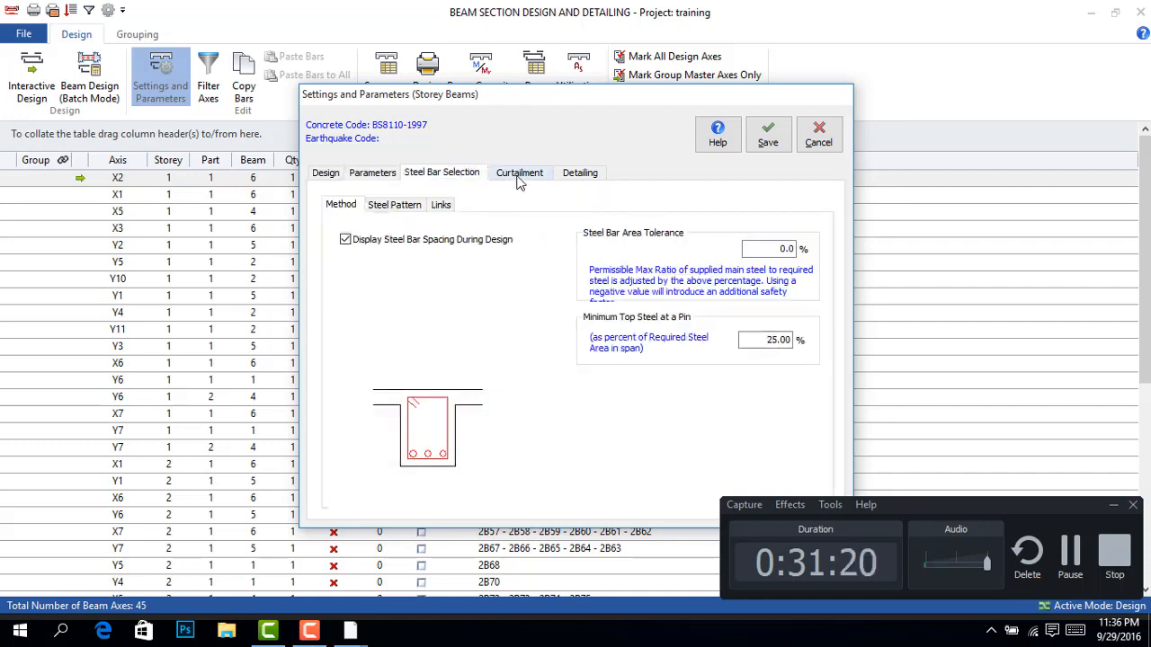
{"action": "left_click", "coordinate": [519, 173]}
{"action": "left_click", "coordinate": [577, 174]}
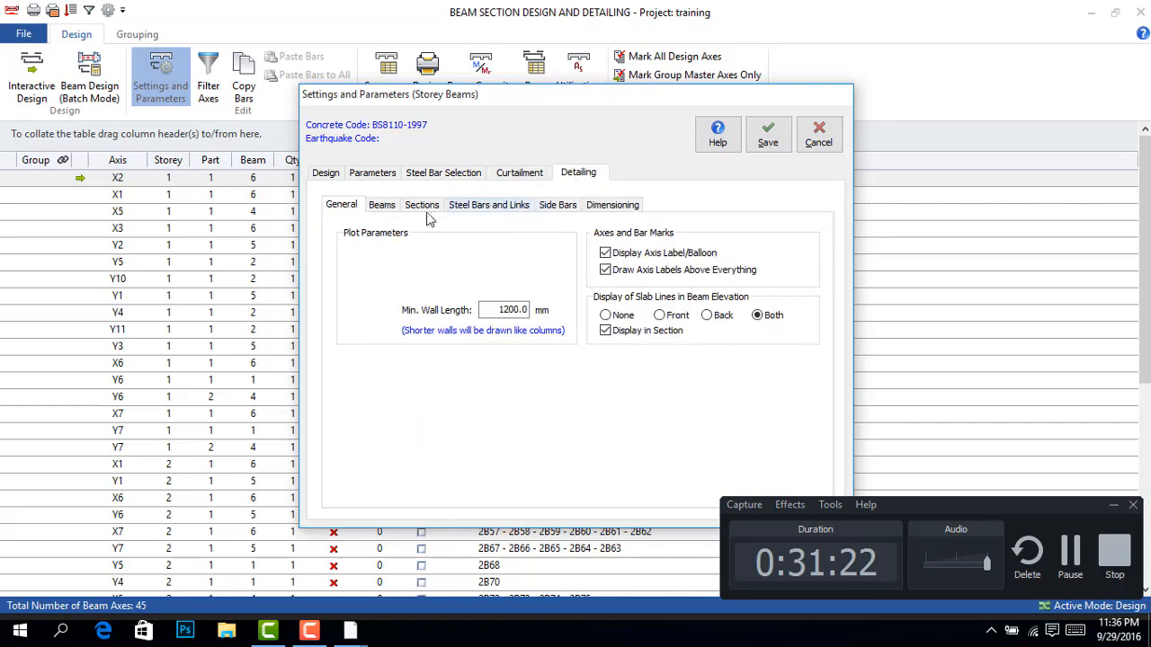
{"action": "left_click", "coordinate": [513, 173]}
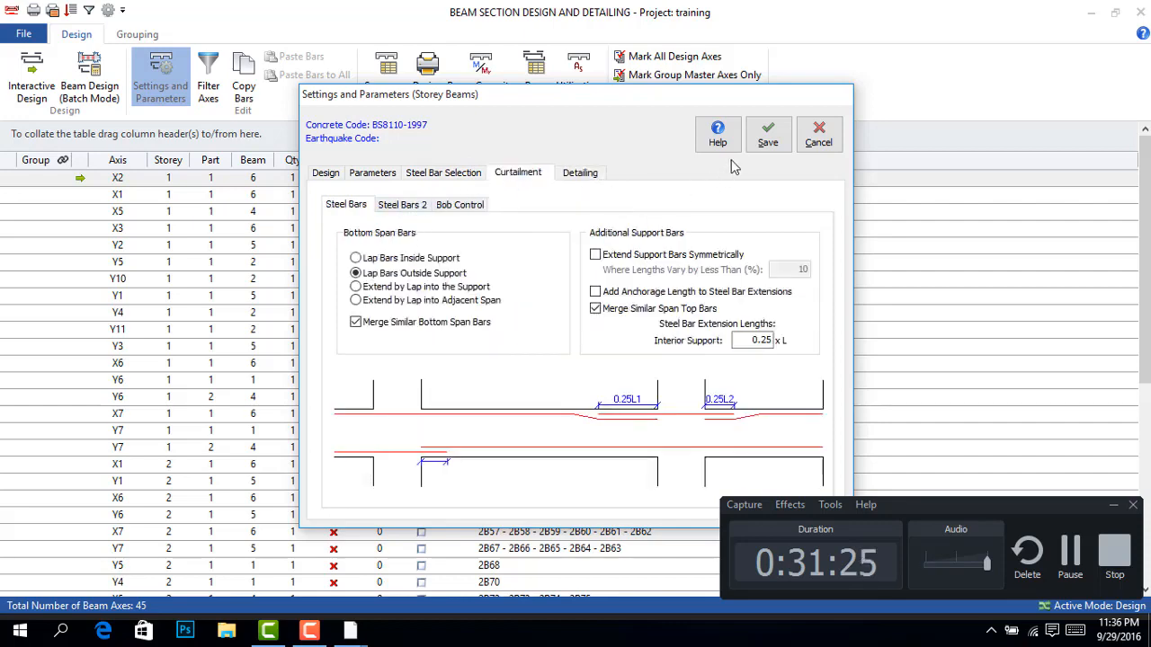
{"action": "left_click", "coordinate": [767, 135]}
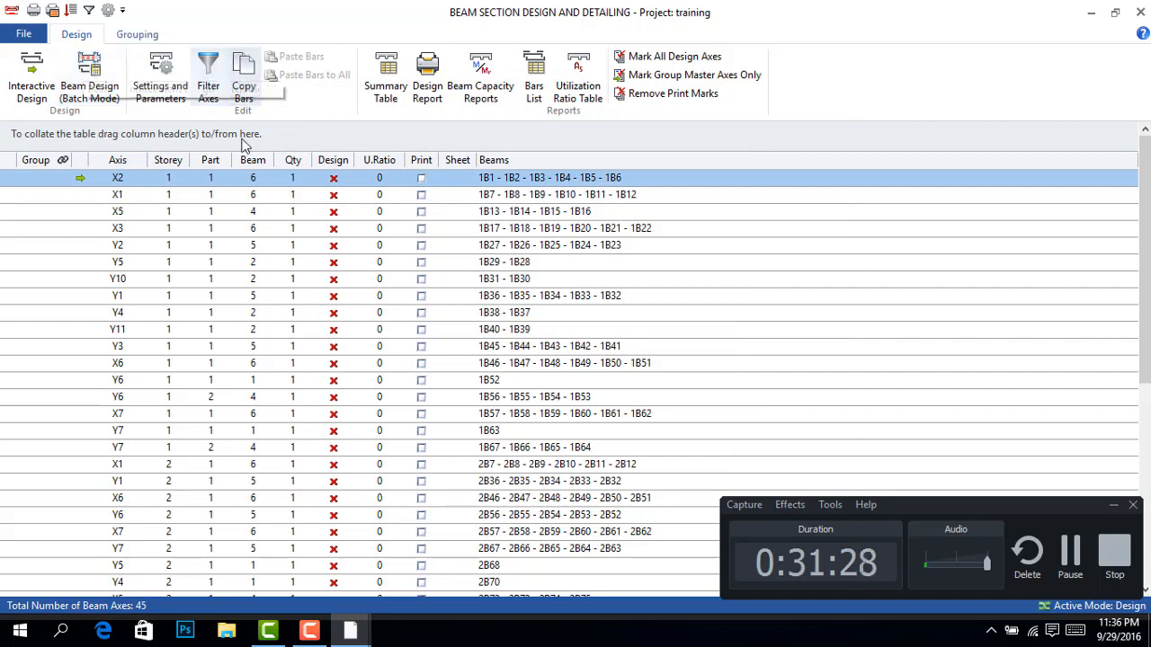
Step: Run the batch beam design for all storeys with all bars re-selected, and close the calculation dialog
{"action": "left_click", "coordinate": [91, 88]}
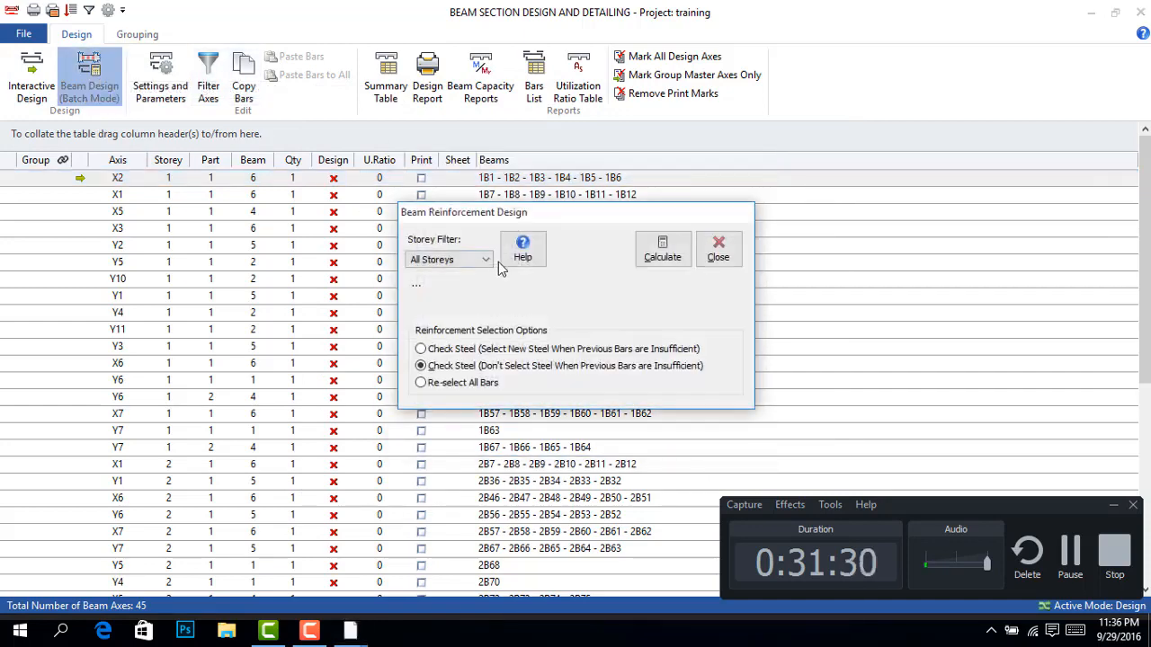
{"action": "left_click", "coordinate": [475, 384]}
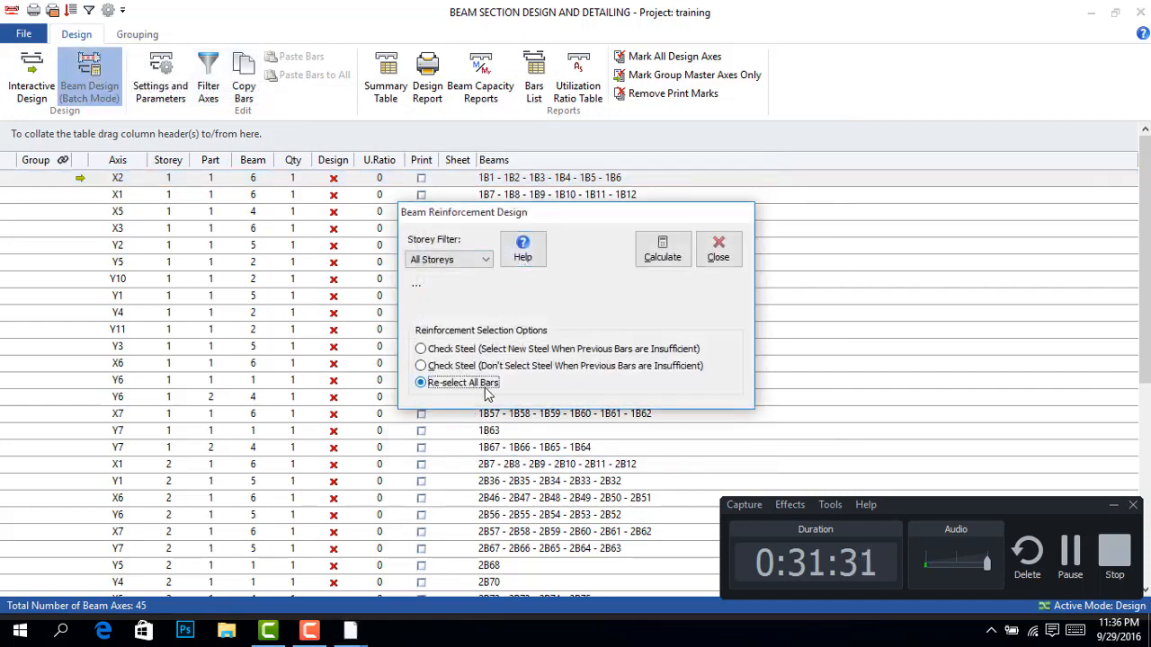
{"action": "left_click", "coordinate": [663, 249]}
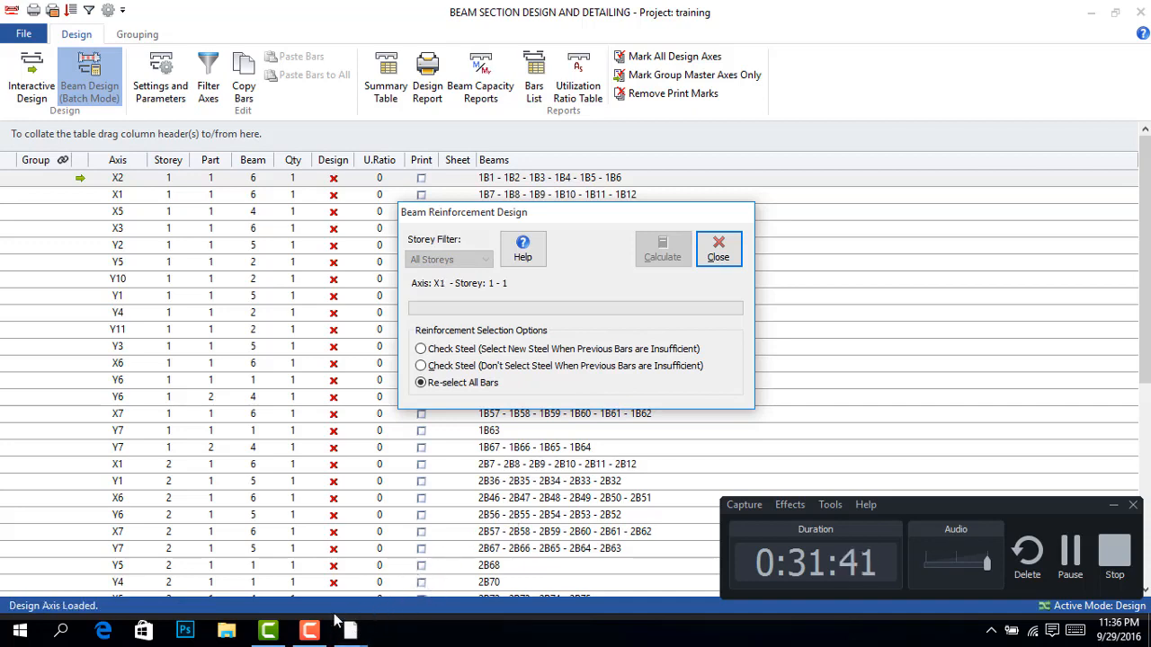
{"action": "mouse_move", "coordinate": [278, 637]}
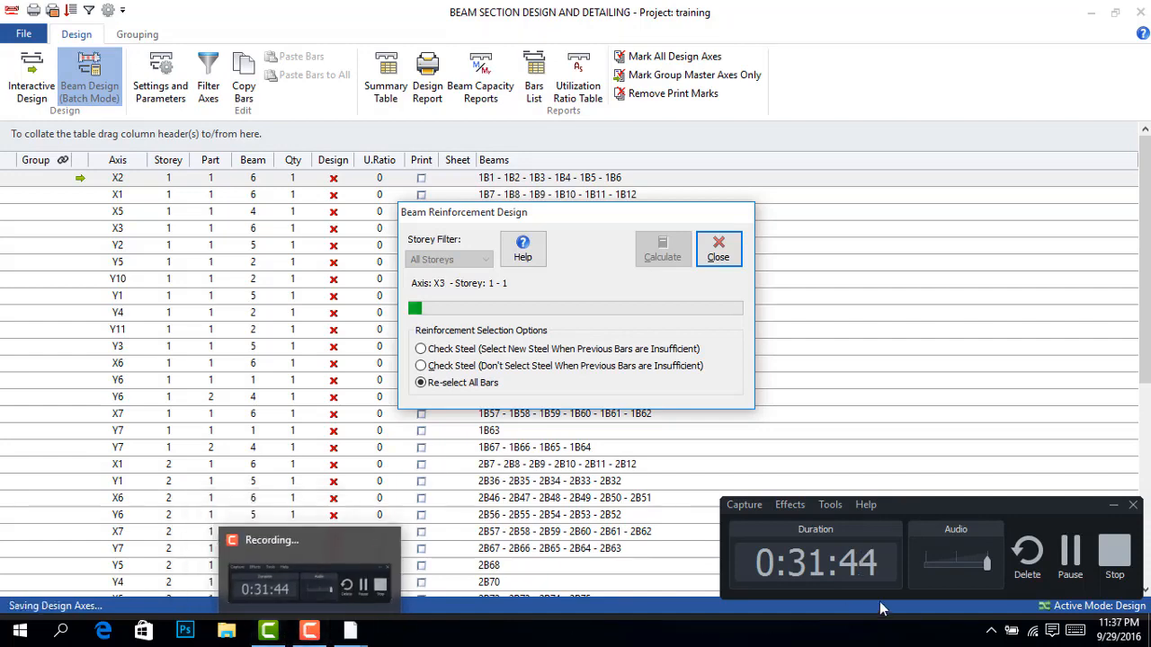
{"action": "left_click", "coordinate": [1071, 557]}
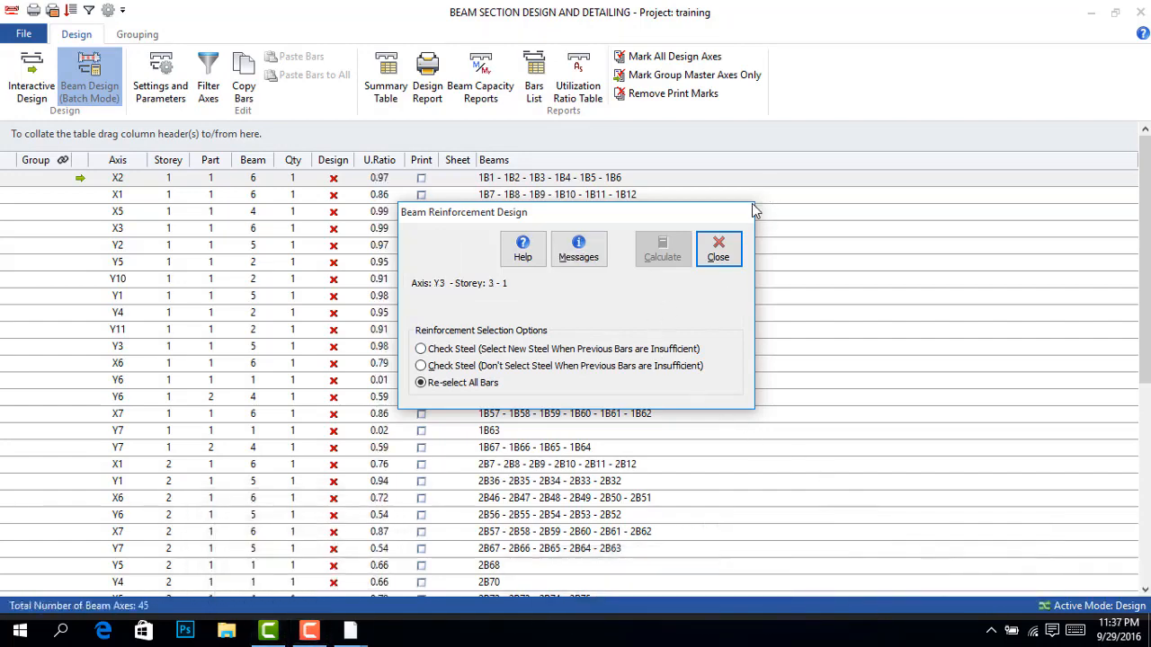
{"action": "left_click", "coordinate": [718, 249]}
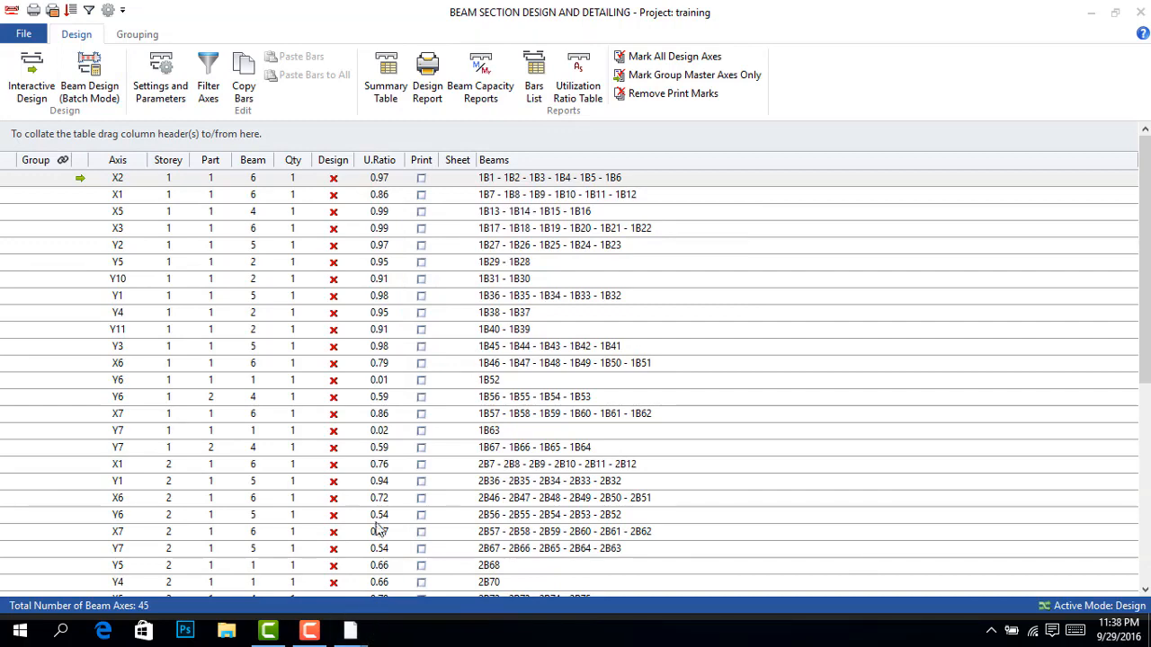
Step: Examine the design status and utilization ratios of the beam axes on all three storeys
{"action": "scroll", "coordinate": [341, 359], "scroll_direction": "down", "scroll_amount": 7}
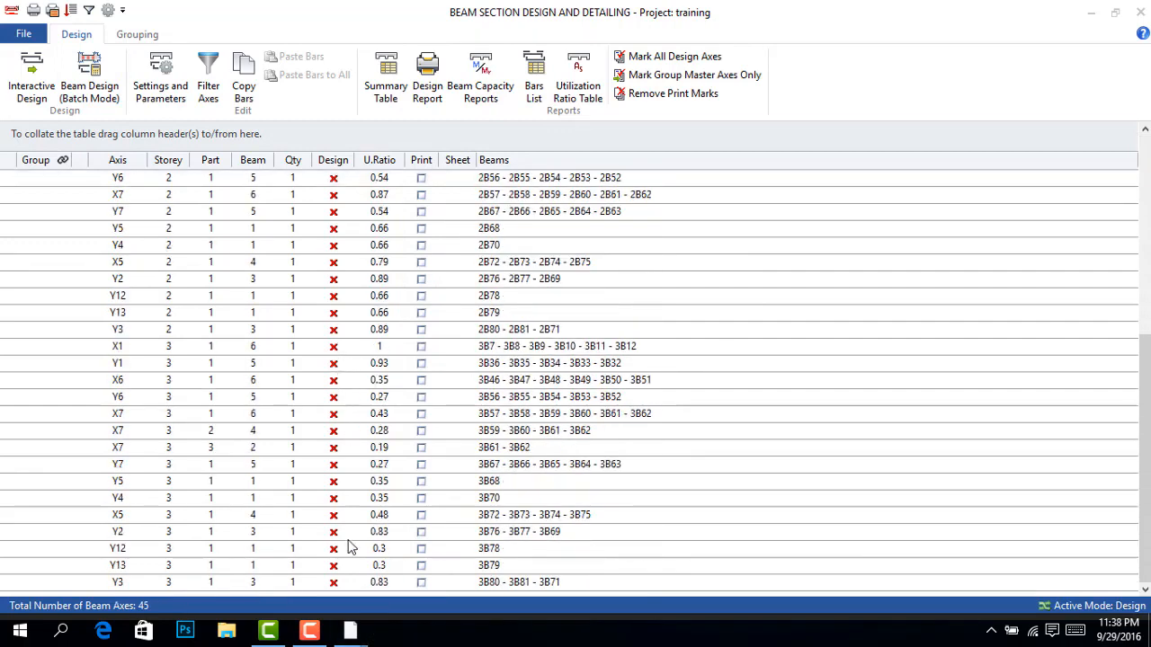
{"action": "left_click", "coordinate": [312, 627]}
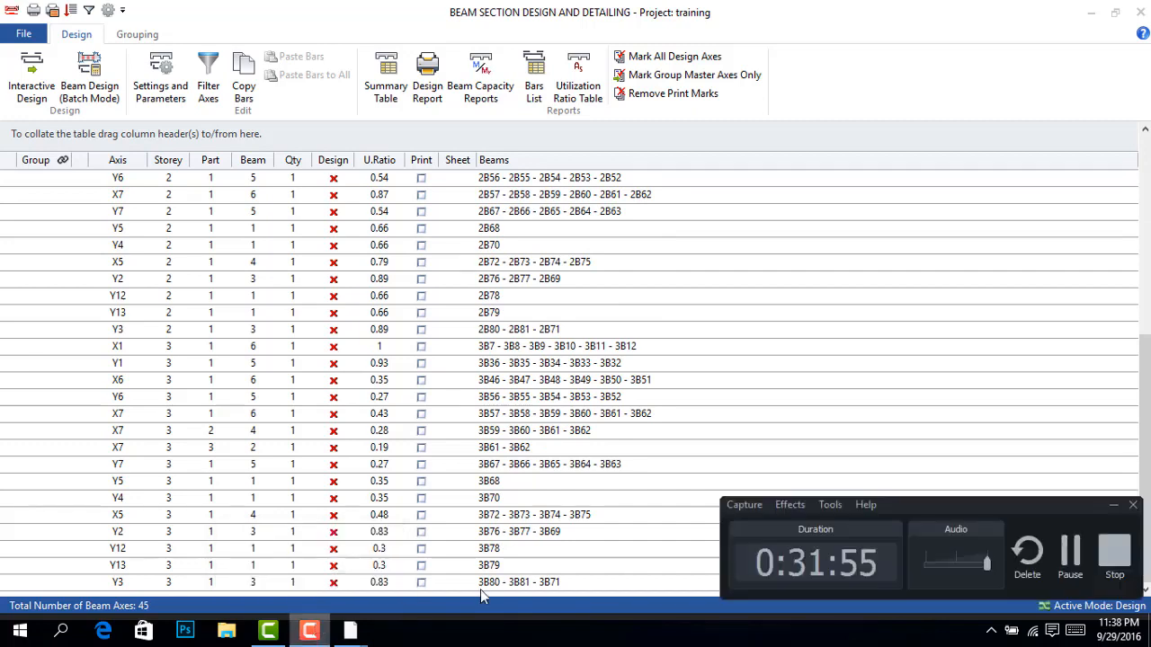
{"action": "left_click", "coordinate": [1069, 553]}
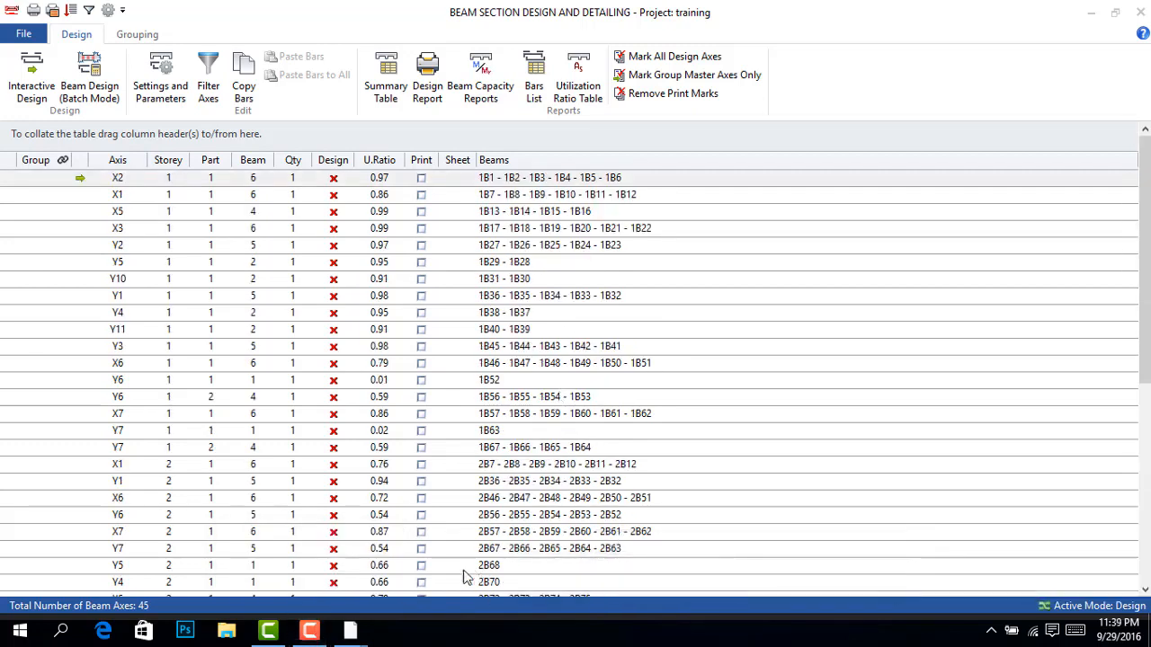
{"action": "left_click", "coordinate": [310, 633]}
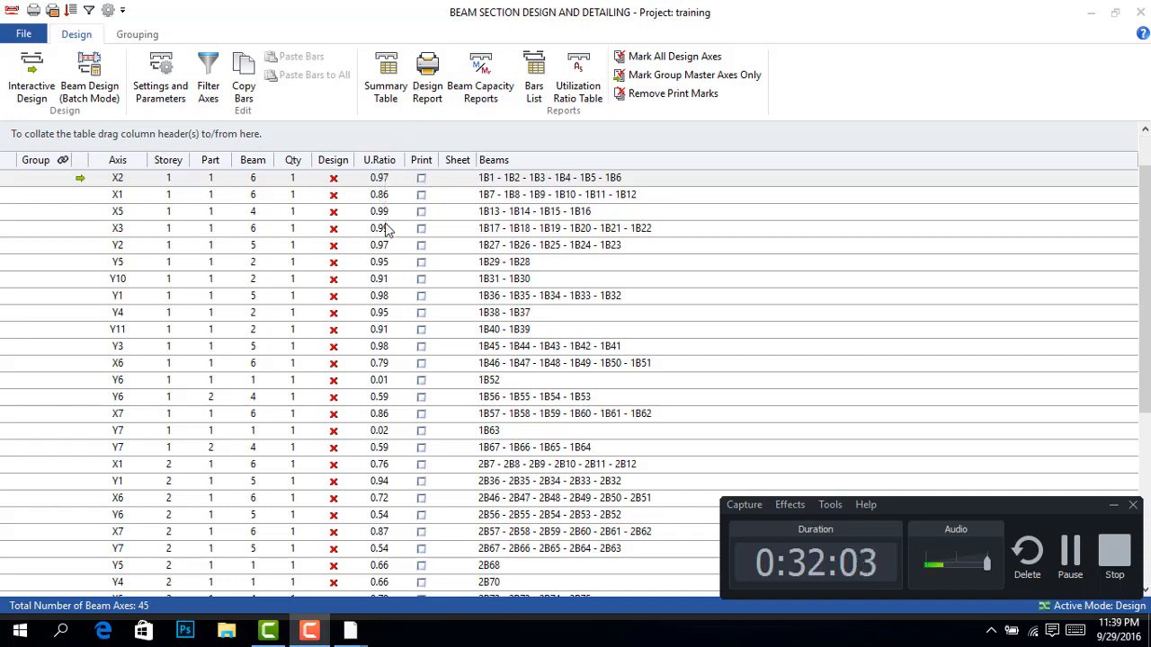
{"action": "scroll", "coordinate": [389, 359], "scroll_direction": "down", "scroll_amount": 7}
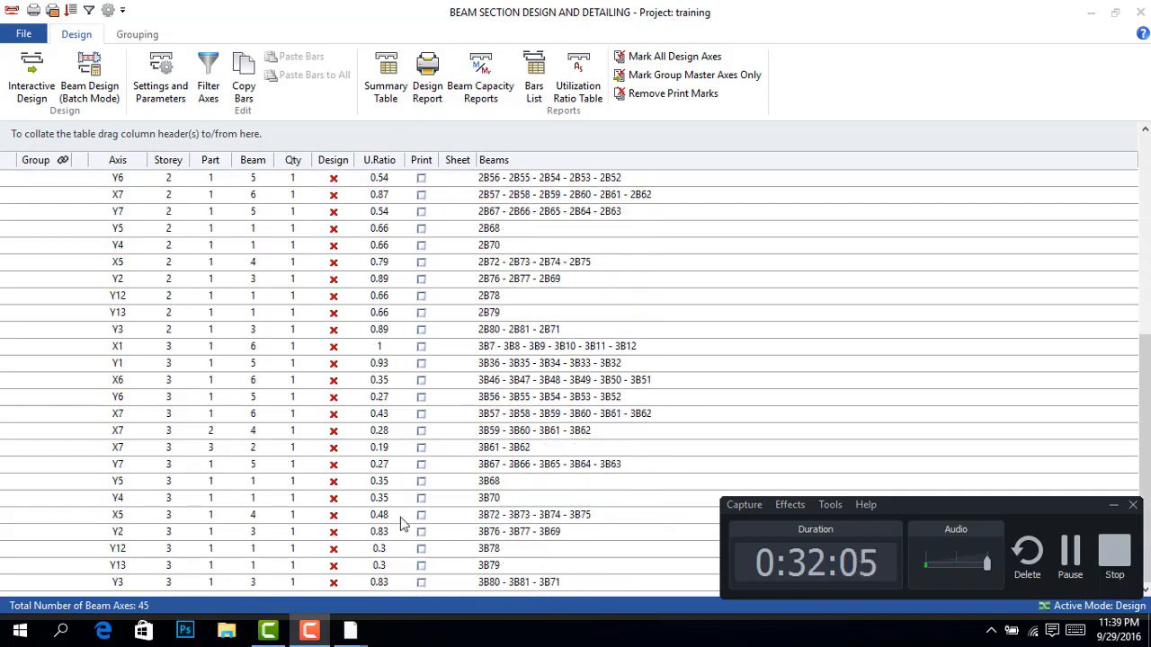
{"action": "scroll", "coordinate": [396, 432], "scroll_direction": "up", "scroll_amount": 7}
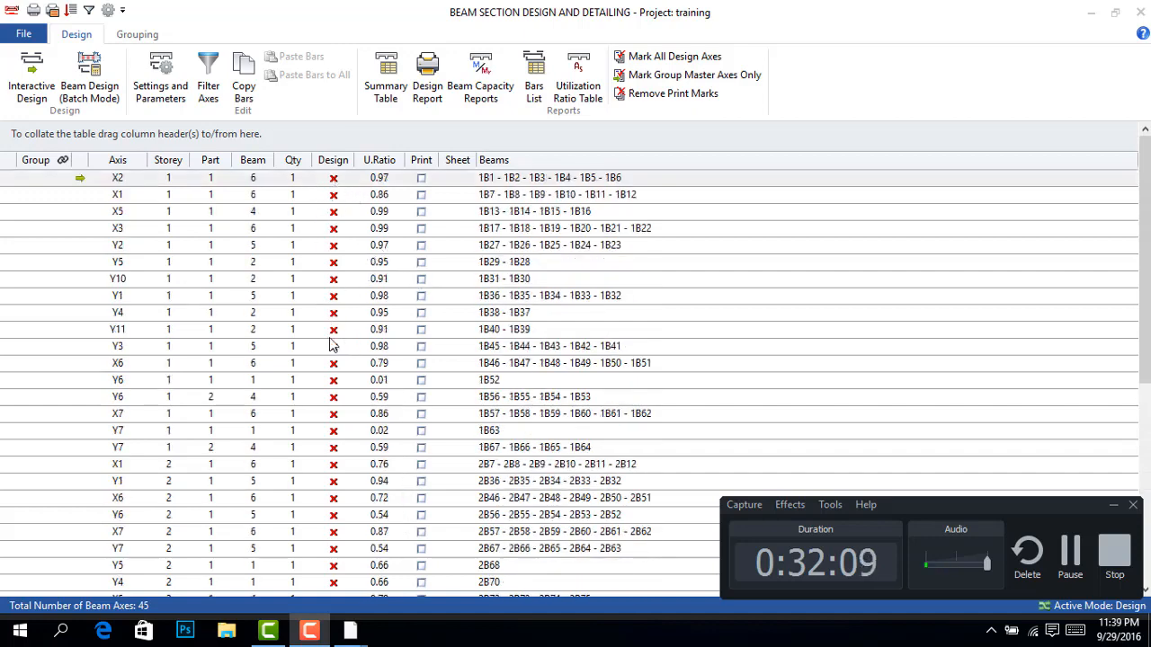
Step: Try to set the top support bar at Y2 on storey 1 axis X2 to 2Y20, and re-select the axis's steel bars
{"action": "left_click", "coordinate": [74, 181]}
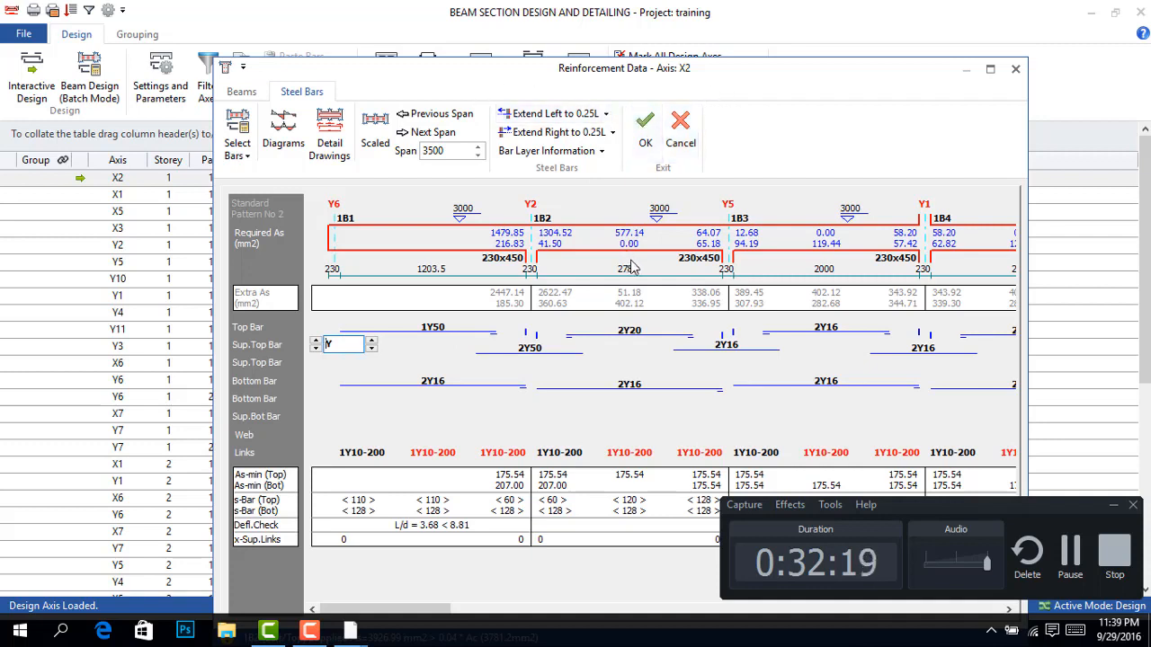
{"action": "left_click", "coordinate": [538, 349]}
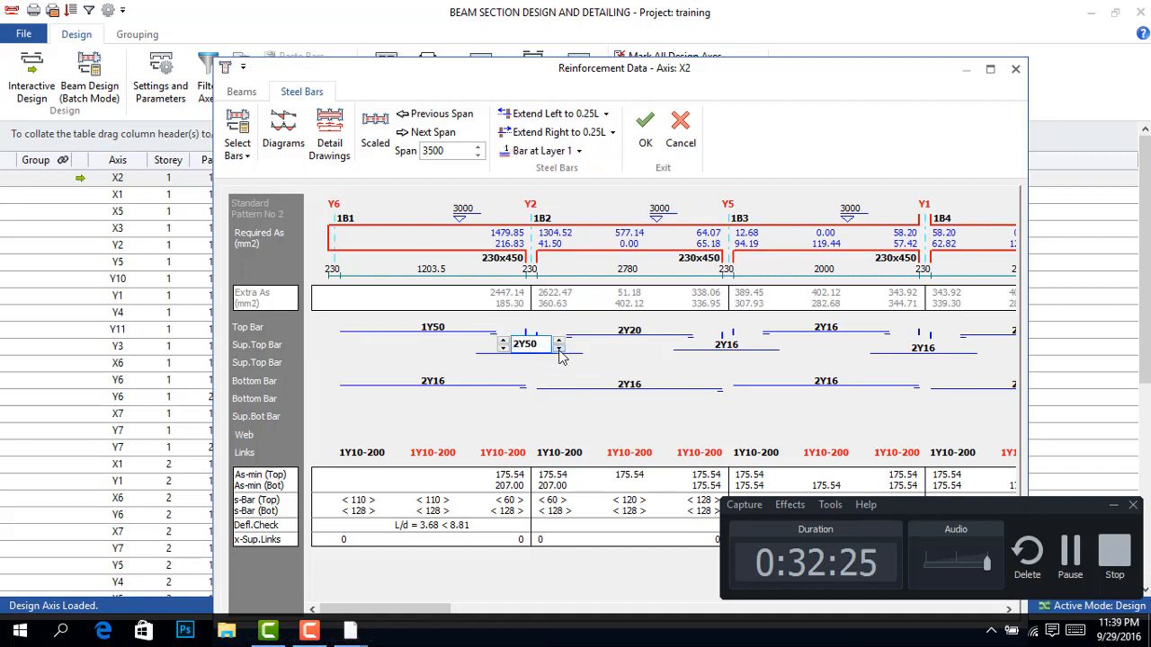
{"action": "left_click", "coordinate": [558, 349]}
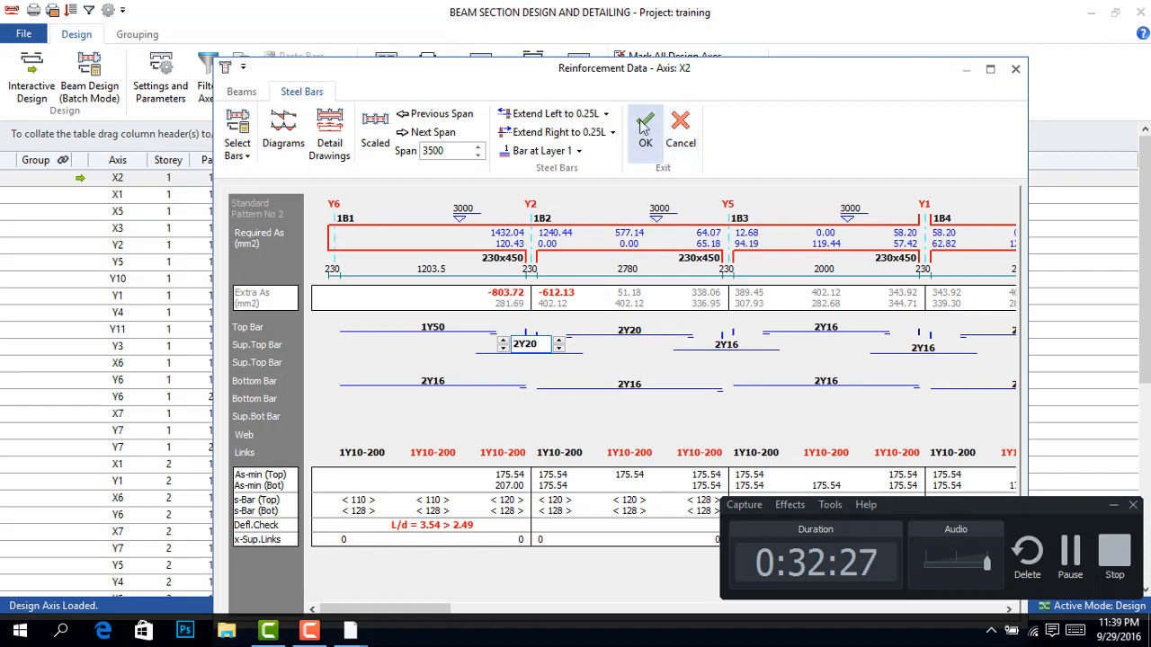
{"action": "left_click", "coordinate": [646, 130]}
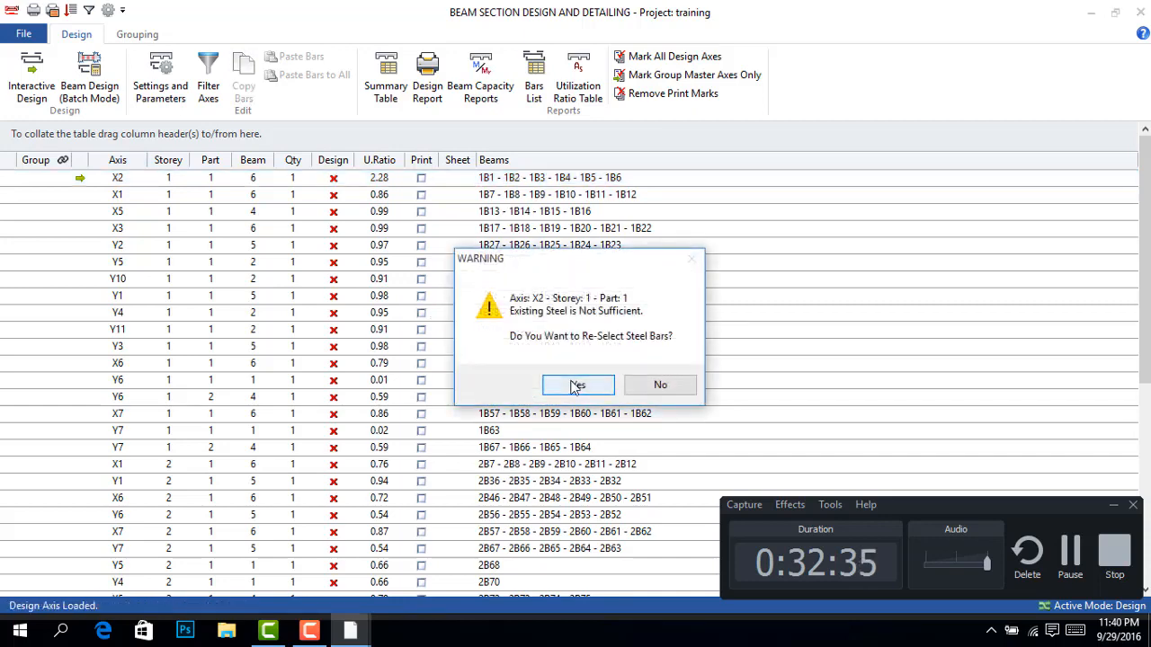
{"action": "left_click", "coordinate": [571, 385]}
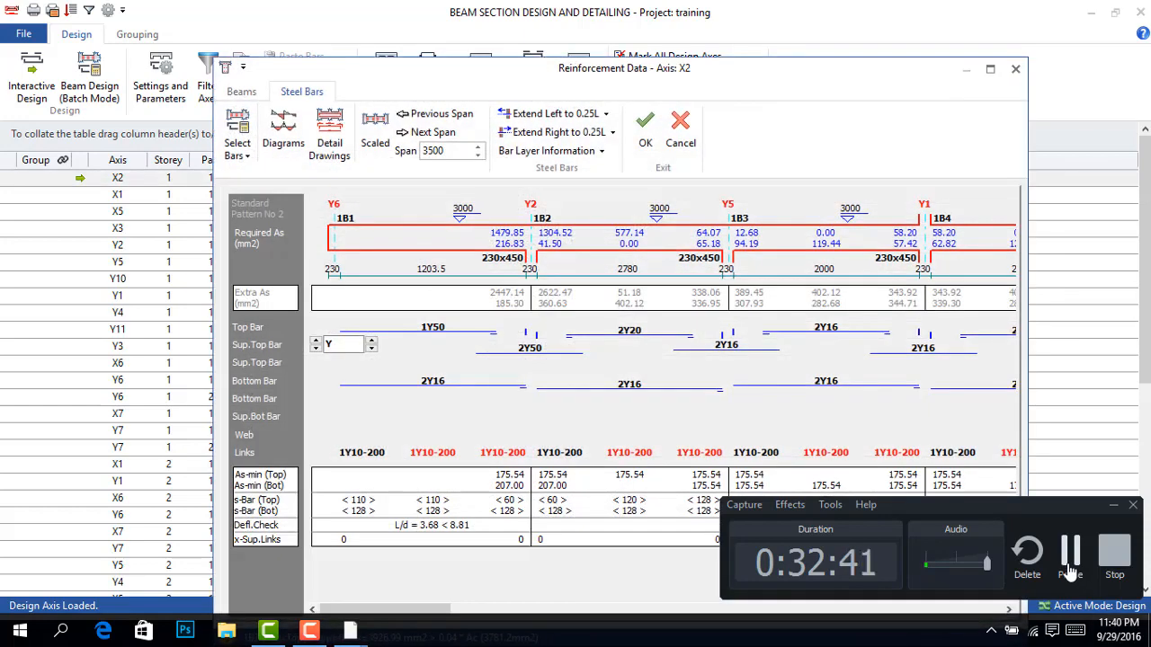
Step: Set the top support bar at Y2 on storey 1 axis X1 to 4Y20 and accept the axis reinforcement
{"action": "left_click", "coordinate": [364, 633]}
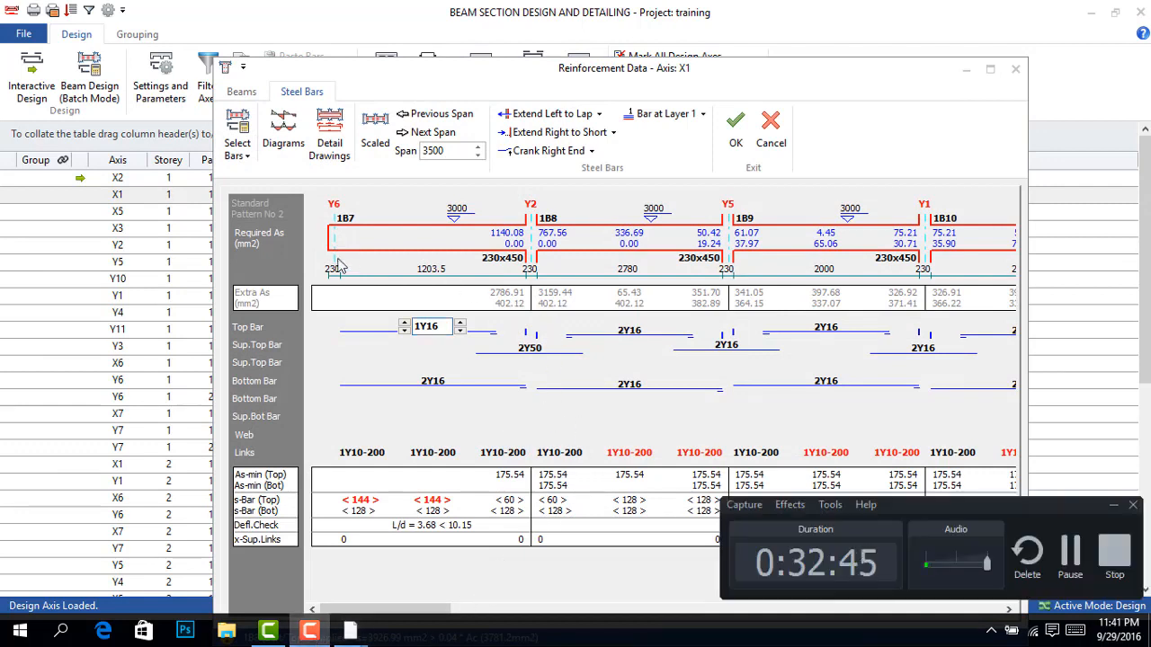
{"action": "left_click", "coordinate": [531, 351]}
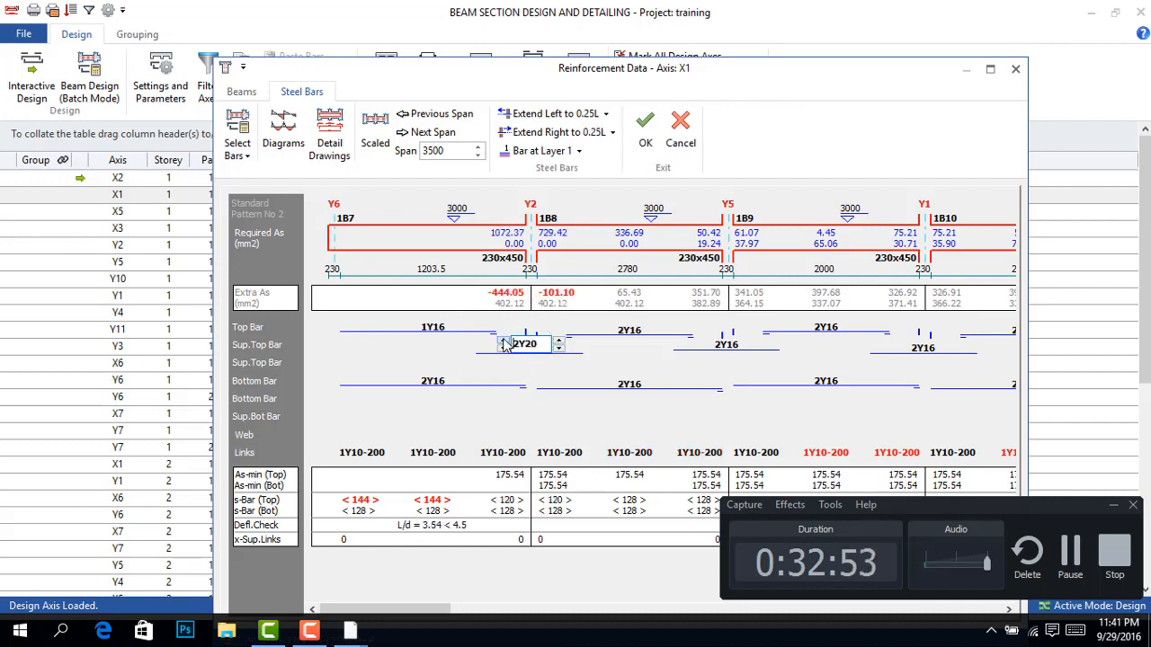
{"action": "left_click", "coordinate": [504, 342]}
{"action": "left_click", "coordinate": [503, 343]}
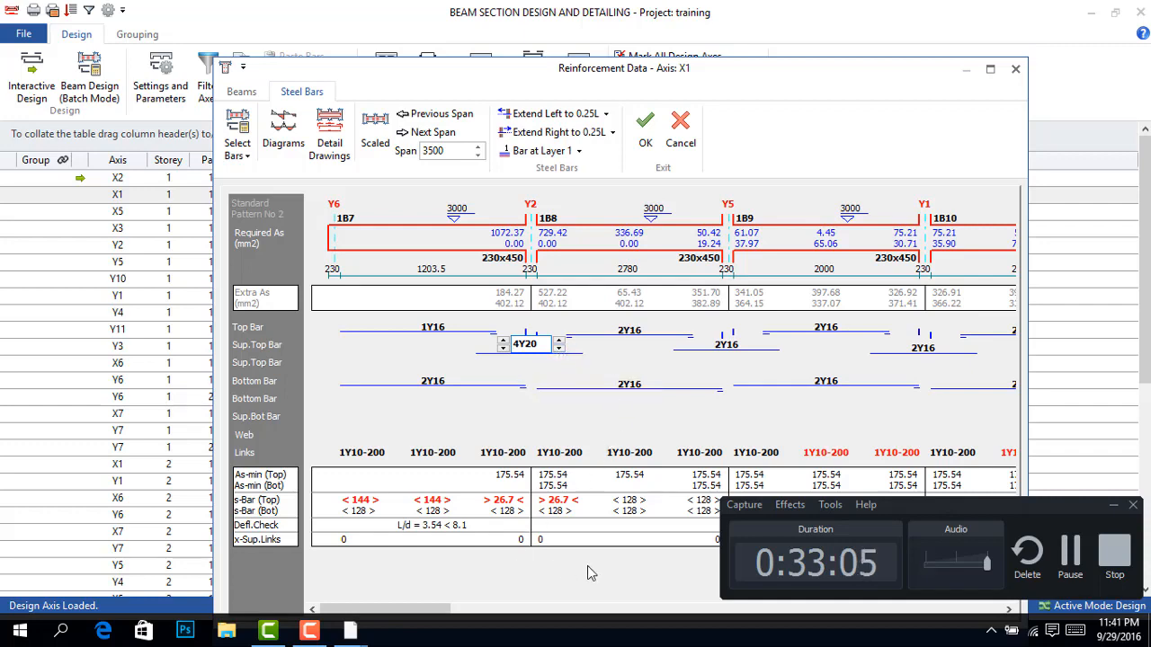
{"action": "left_click_drag", "start_coordinate": [434, 612], "coordinate": [350, 604]}
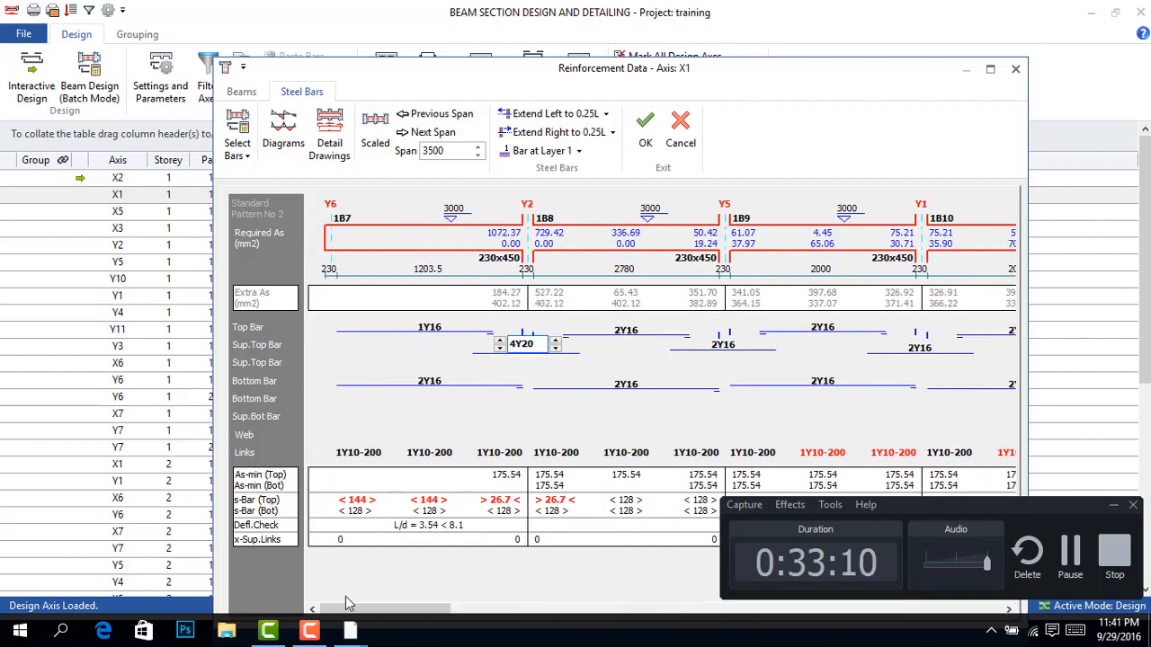
{"action": "left_click", "coordinate": [645, 126]}
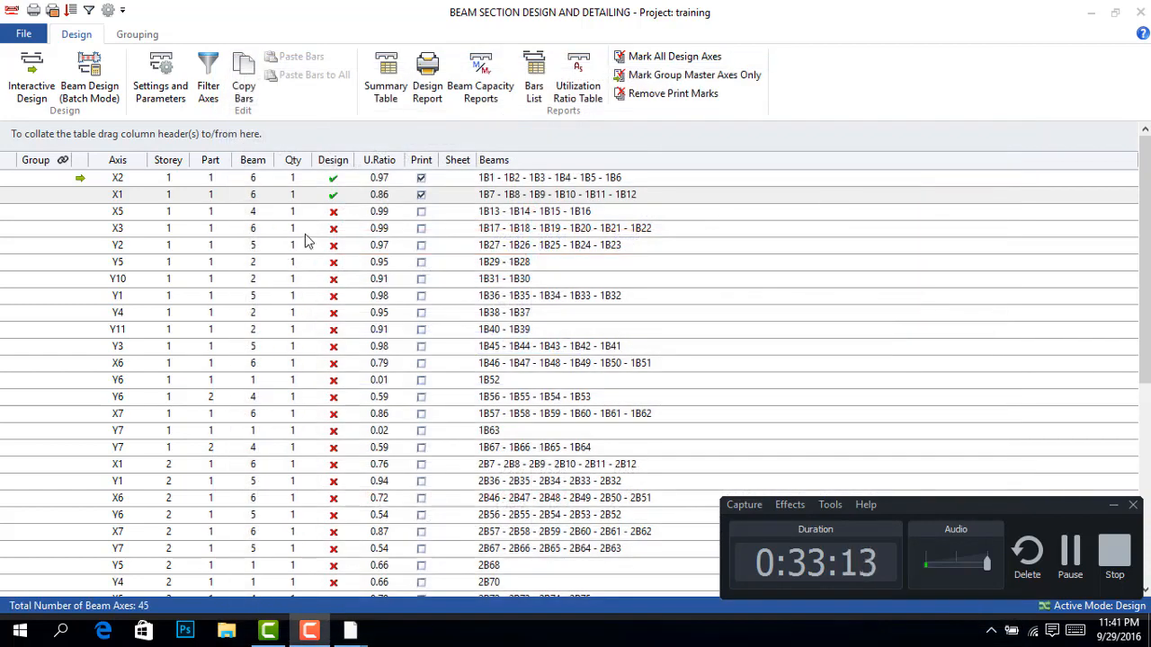
Step: Open the reinforcement of storey 1 axis X5 and set its top support bar at Y2 to 6Y20
{"action": "left_click", "coordinate": [60, 212]}
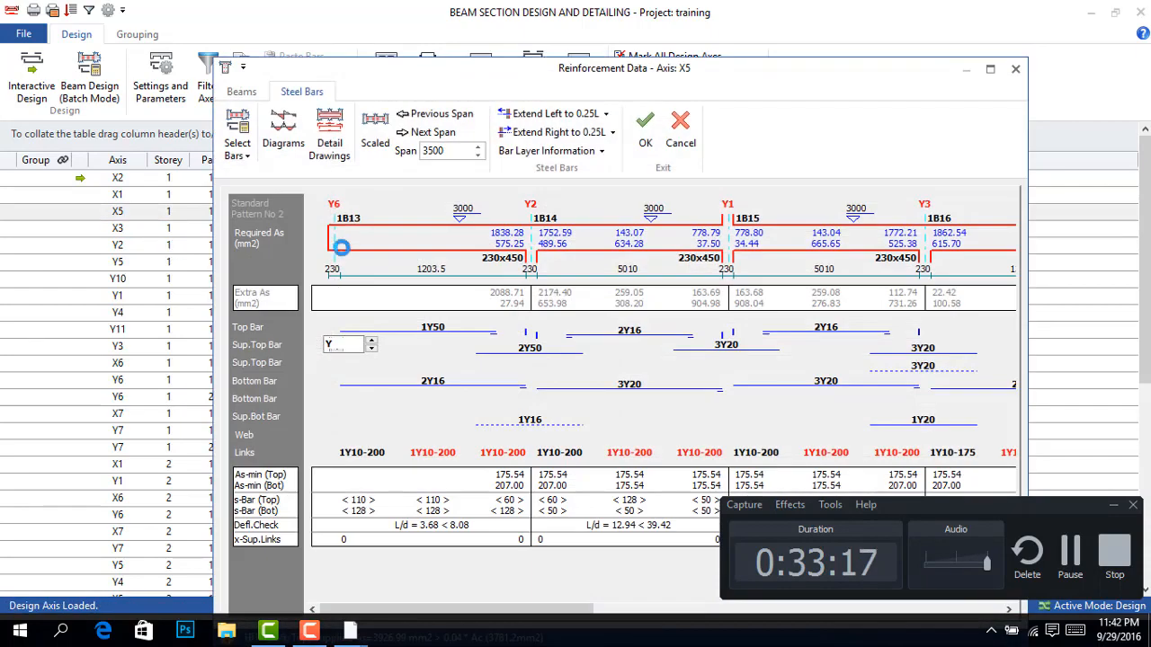
{"action": "left_click", "coordinate": [540, 353]}
{"action": "left_click", "coordinate": [558, 348]}
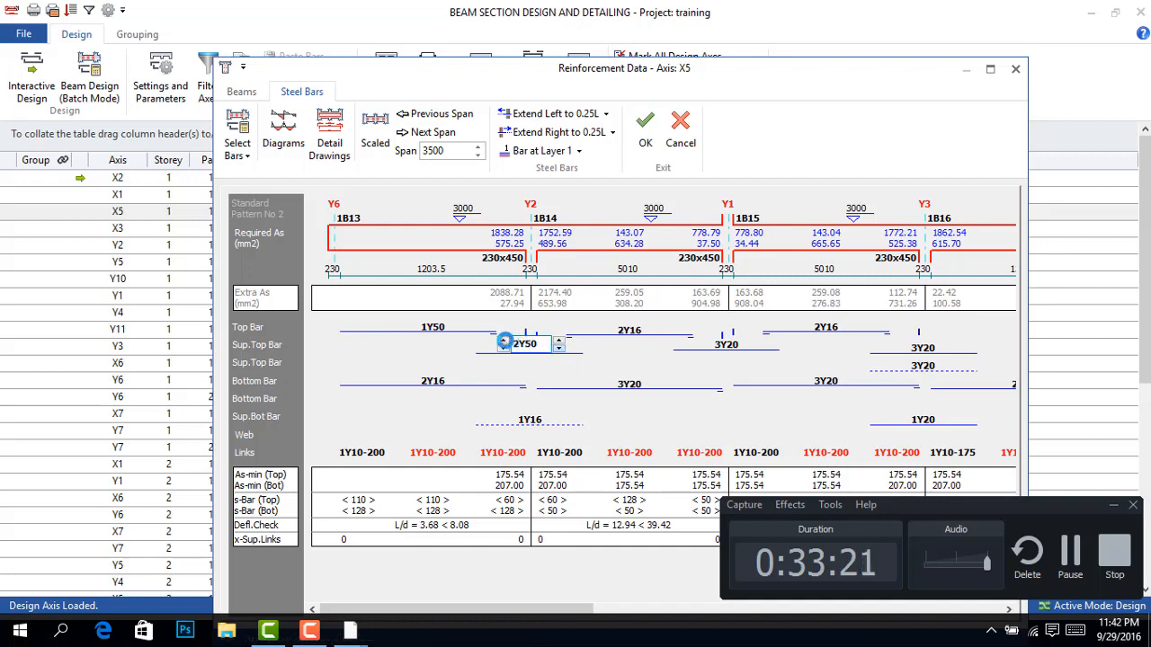
{"action": "left_click", "coordinate": [503, 344]}
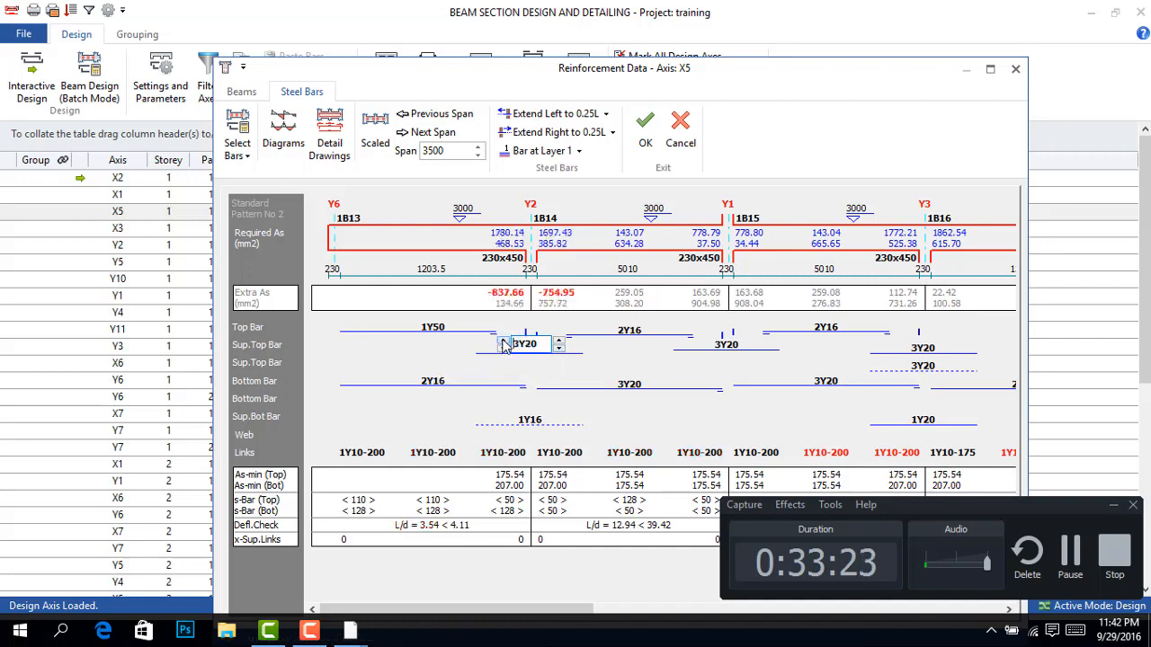
{"action": "left_click", "coordinate": [504, 344]}
{"action": "left_click", "coordinate": [504, 344]}
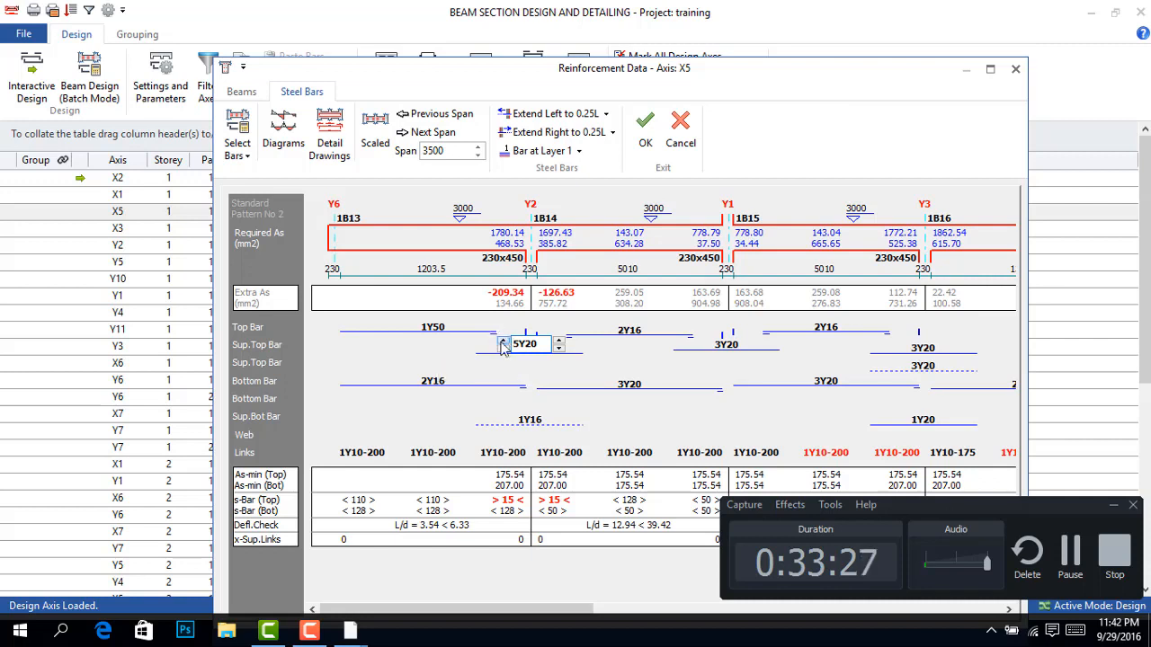
{"action": "left_click", "coordinate": [504, 345]}
Step: Set the top bar of beam 1B13 to 2Y16 and accept the reinforcement of axis X5
{"action": "left_click", "coordinate": [442, 335]}
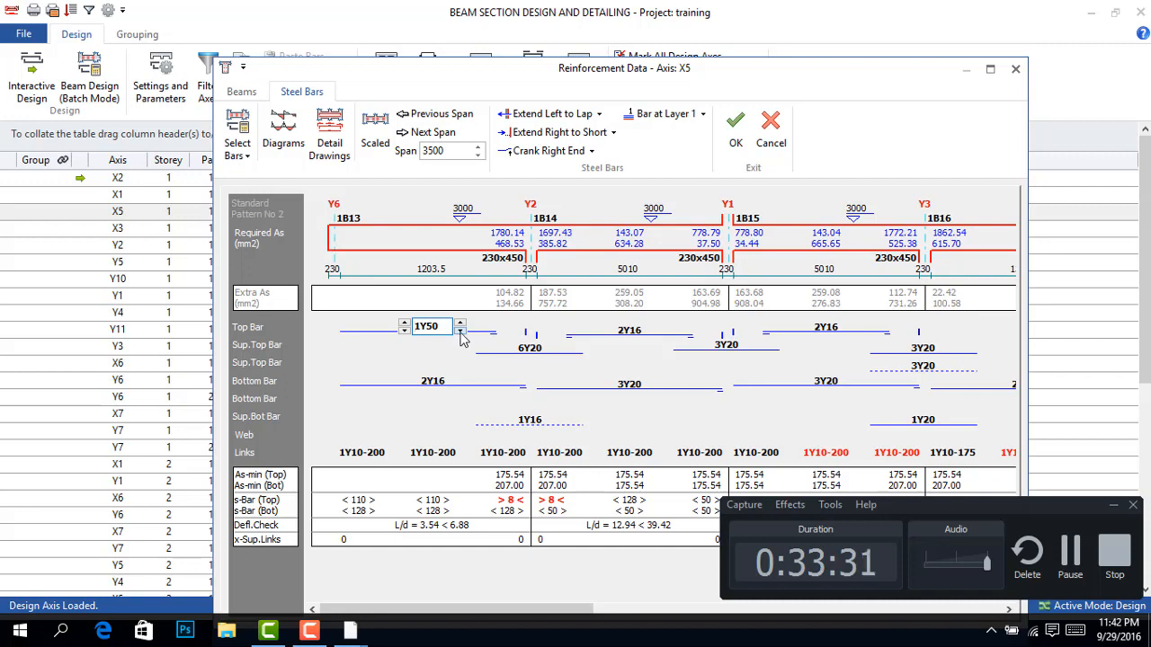
{"action": "left_click", "coordinate": [459, 333]}
{"action": "left_click", "coordinate": [460, 333]}
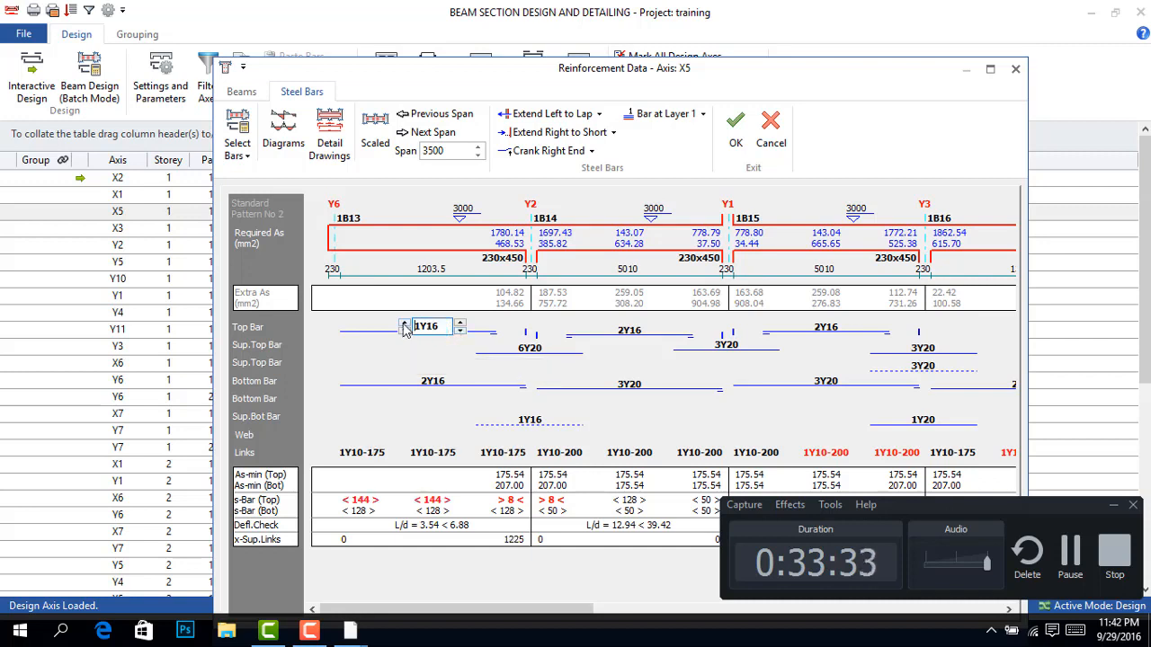
{"action": "left_click", "coordinate": [404, 324]}
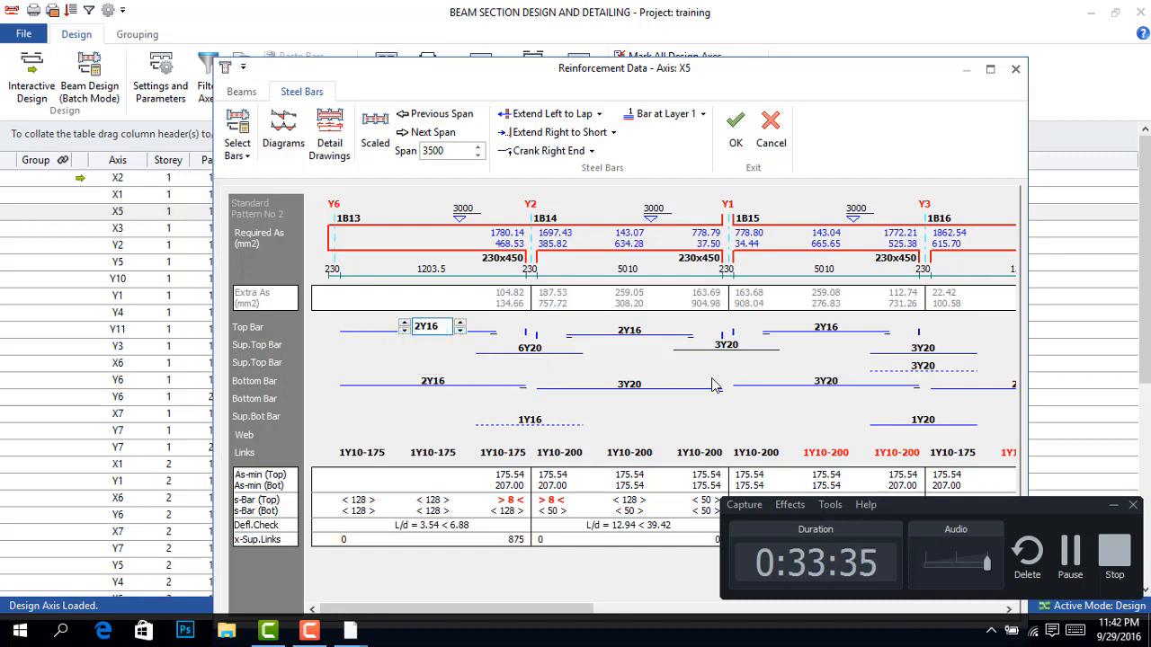
{"action": "left_click_drag", "start_coordinate": [535, 609], "coordinate": [539, 610]}
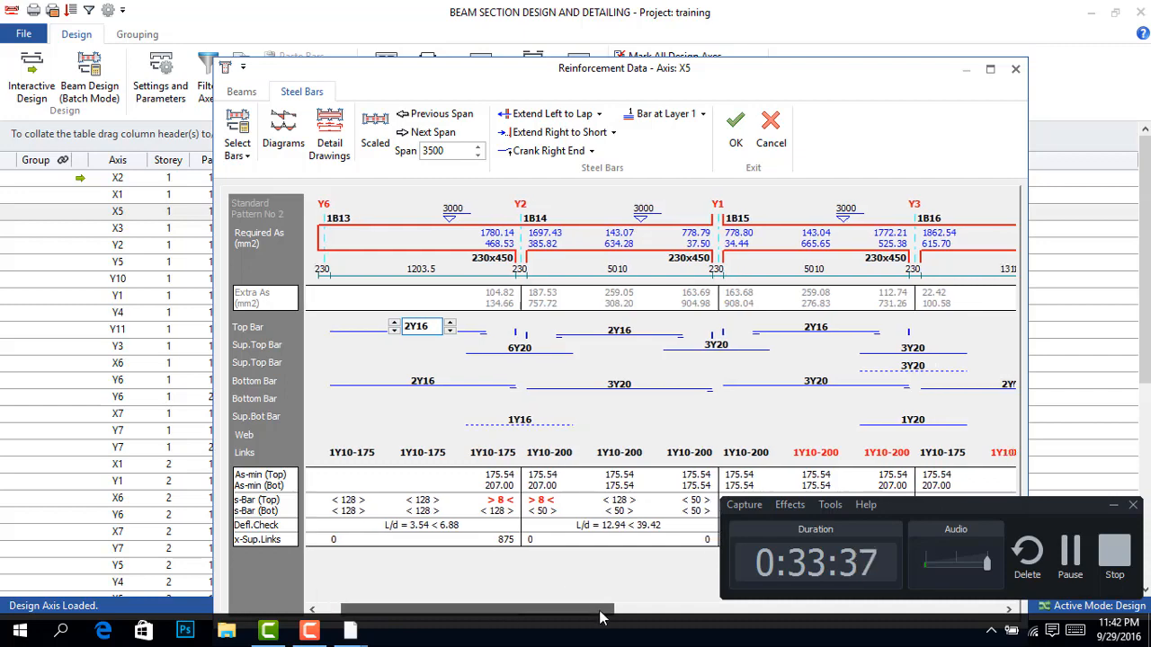
{"action": "left_click", "coordinate": [736, 126]}
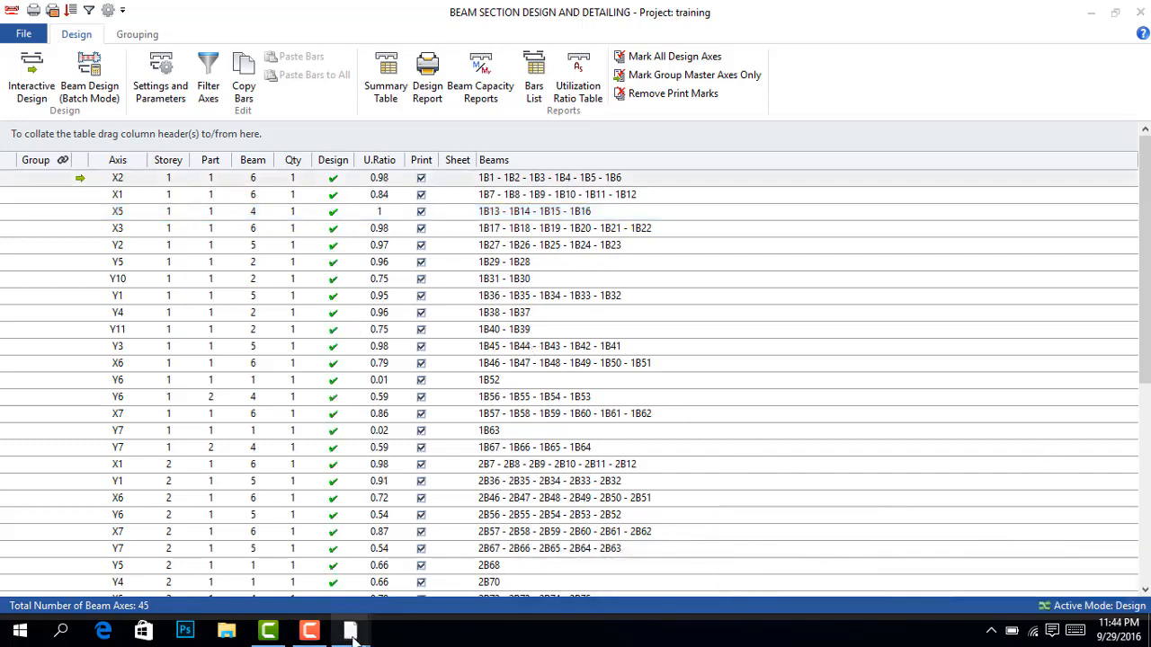
Step: Check the design status of the beam axes on all storeys and close the beam section design window
{"action": "left_click", "coordinate": [309, 632]}
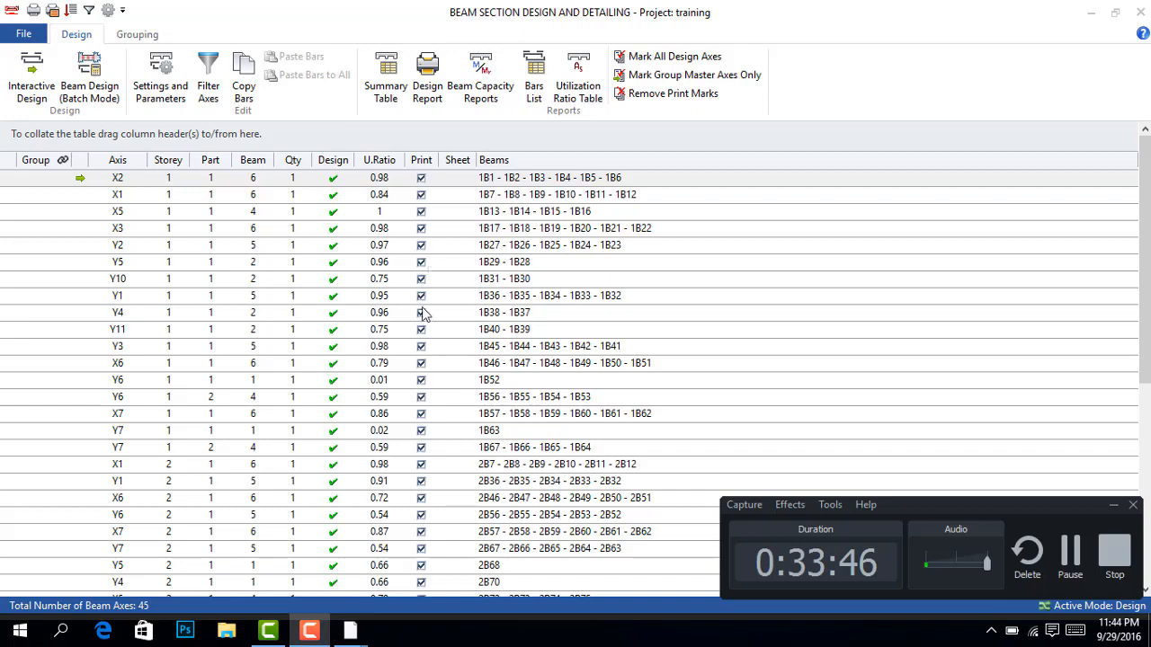
{"action": "scroll", "coordinate": [413, 279], "scroll_direction": "down", "scroll_amount": 7}
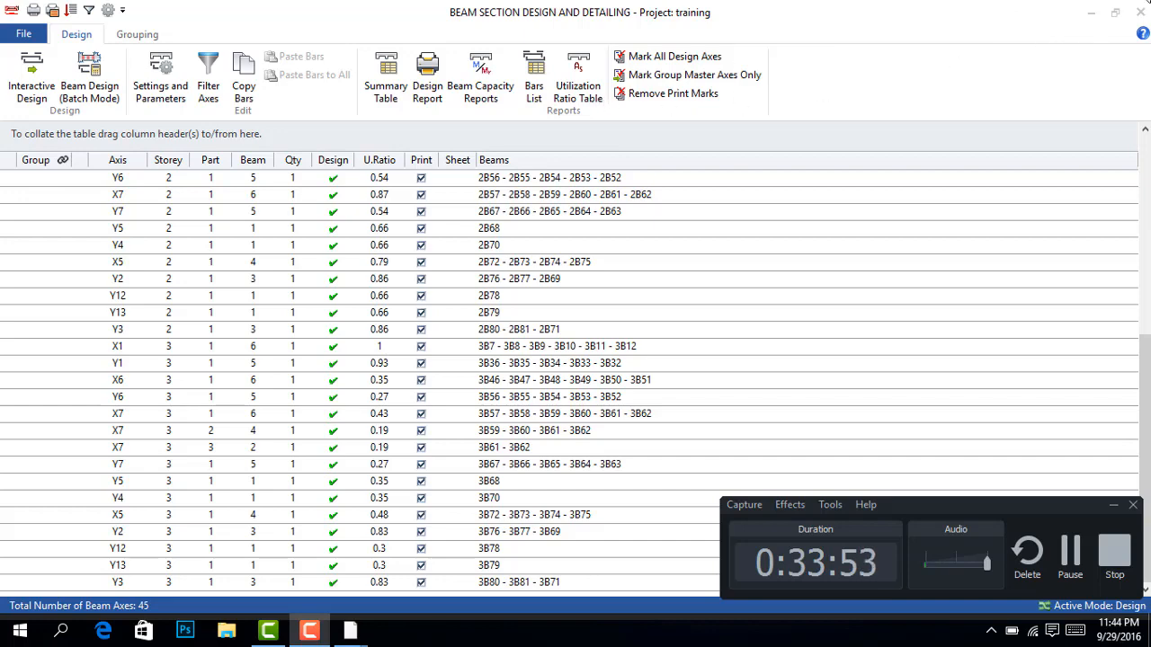
{"action": "left_click", "coordinate": [1139, 11]}
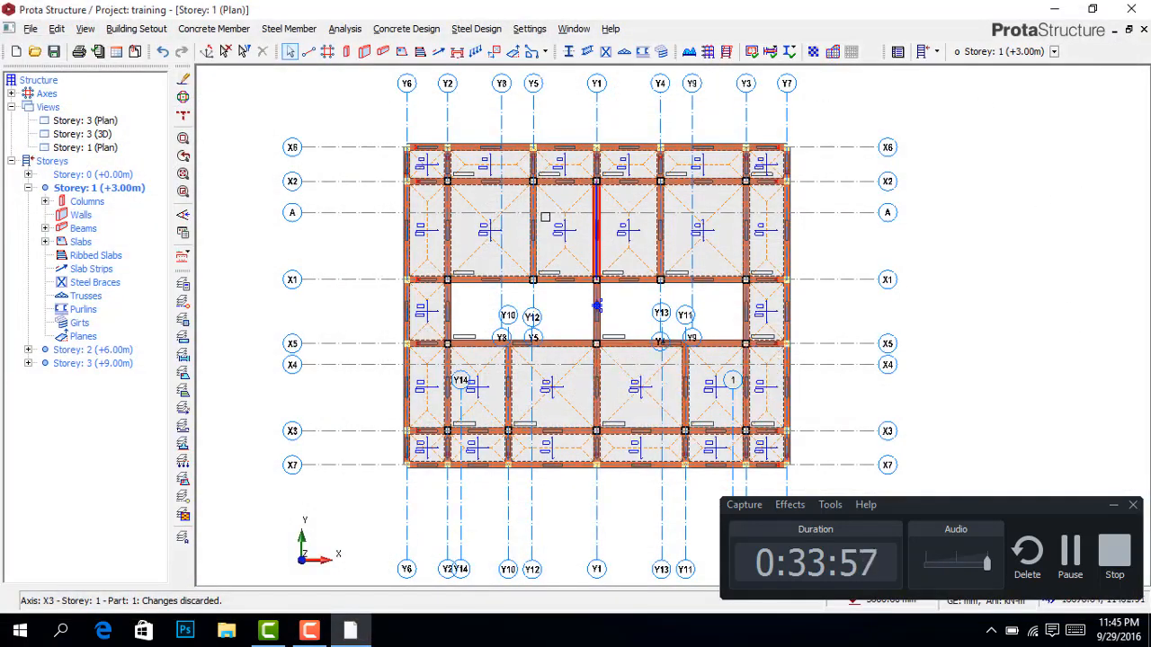
Step: Adjust the maximum slab steel bar spacing and save the slab design settings
{"action": "scroll", "coordinate": [545, 228], "scroll_direction": "up", "scroll_amount": 1}
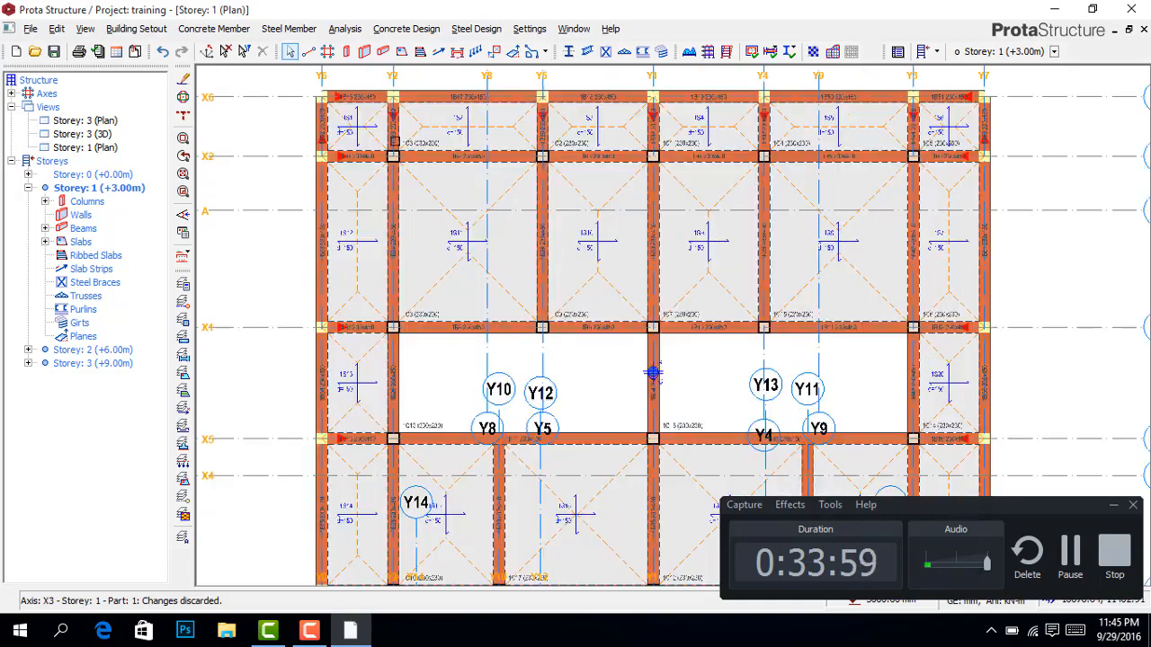
{"action": "scroll", "coordinate": [432, 193], "scroll_direction": "up", "scroll_amount": 3}
{"action": "scroll", "coordinate": [379, 128], "scroll_direction": "up", "scroll_amount": 1}
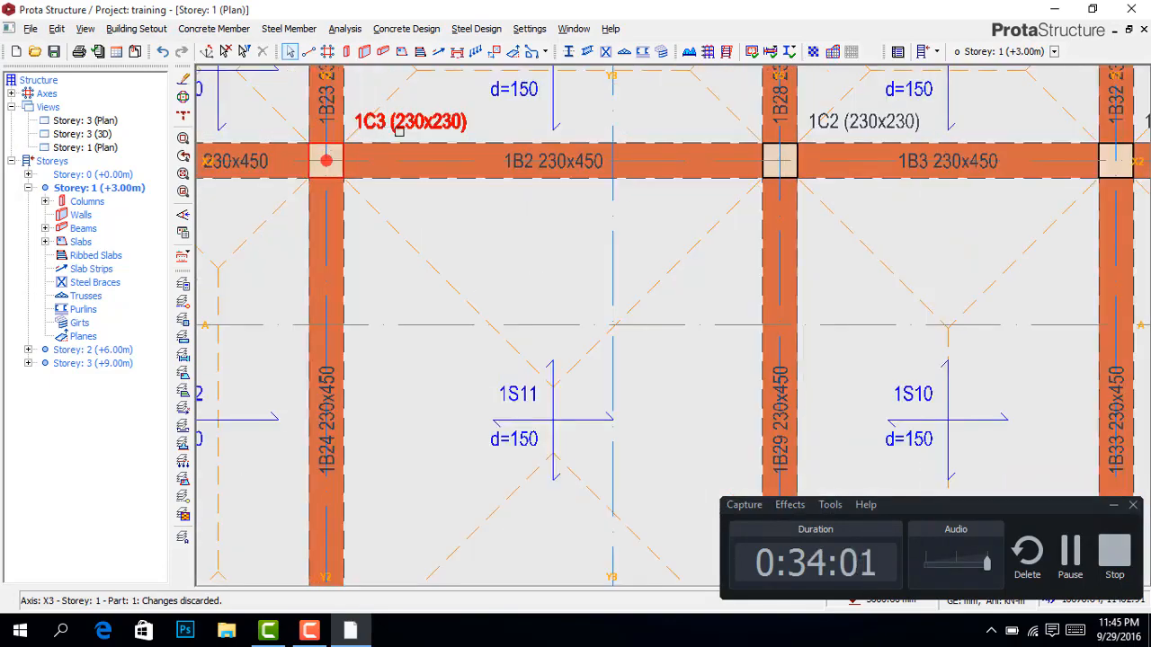
{"action": "scroll", "coordinate": [378, 128], "scroll_direction": "down", "scroll_amount": 1}
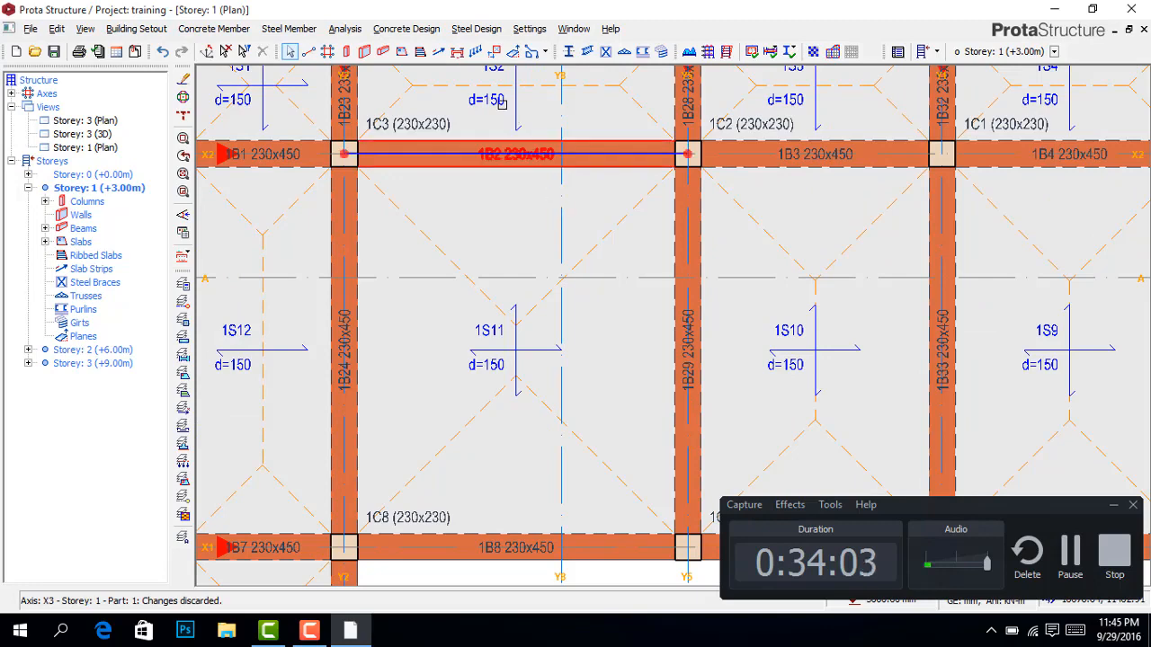
{"action": "scroll", "coordinate": [565, 196], "scroll_direction": "down", "scroll_amount": 1}
{"action": "left_click", "coordinate": [536, 32]}
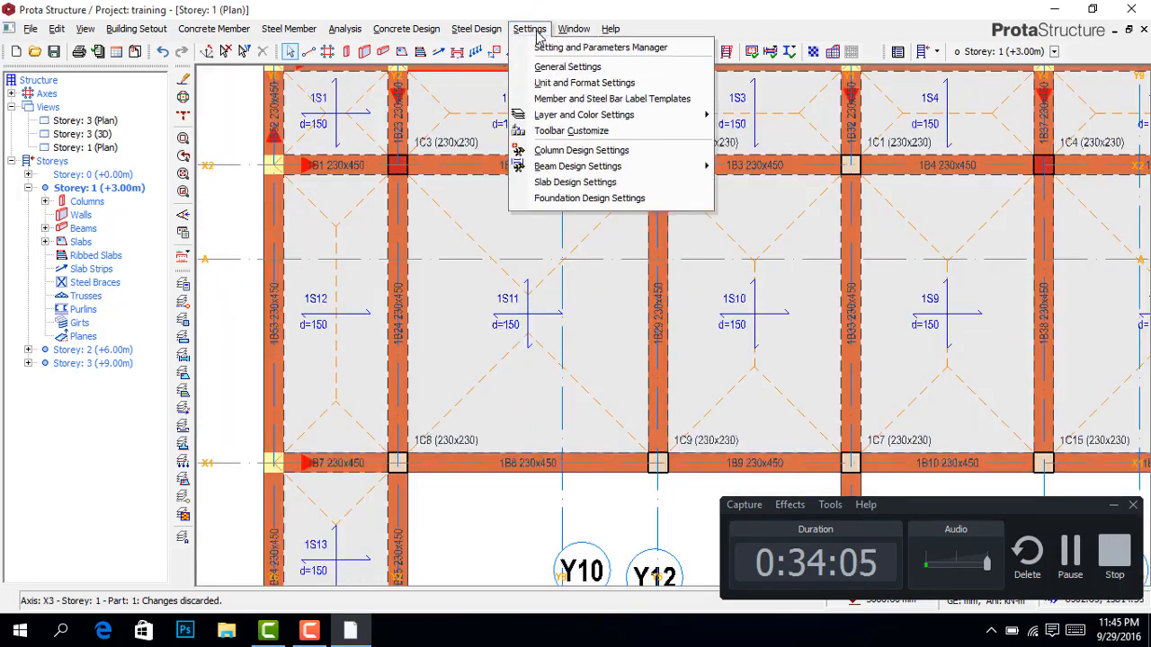
{"action": "left_click", "coordinate": [541, 183]}
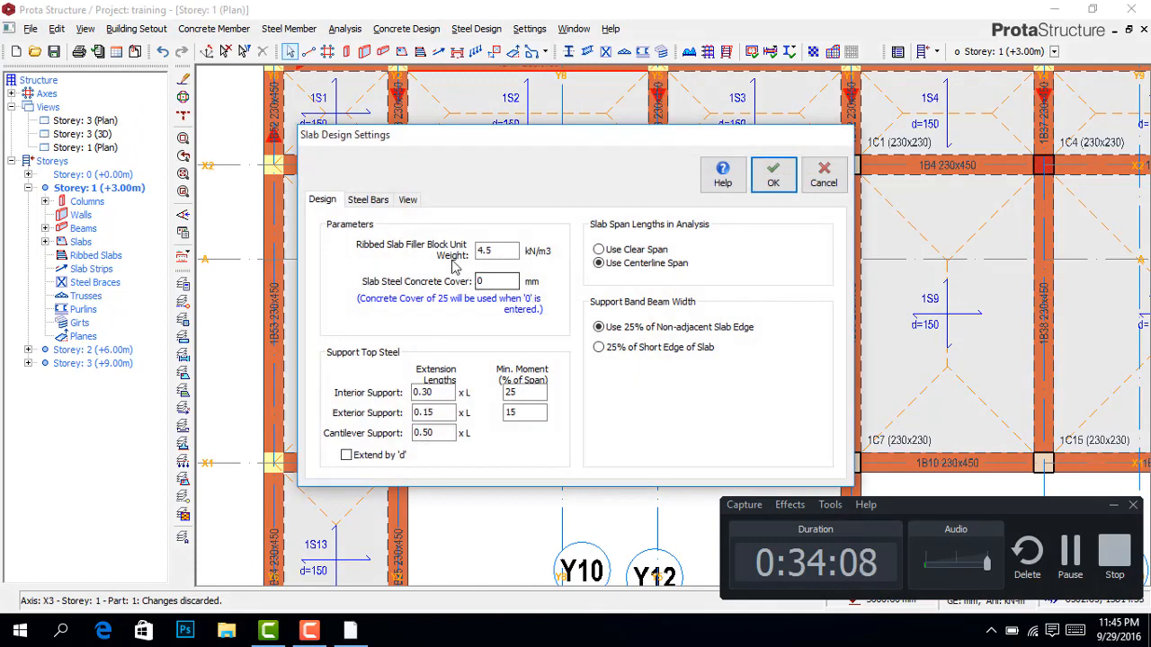
{"action": "left_click", "coordinate": [370, 201]}
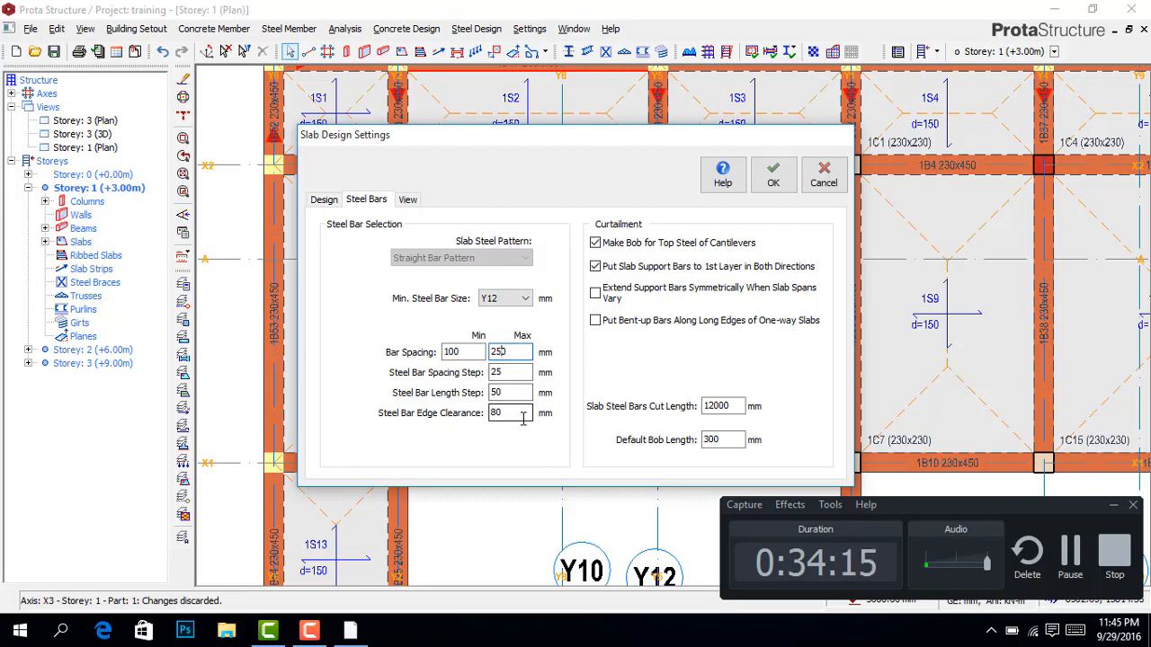
{"action": "key", "text": "BackSpace"}
{"action": "type", "text": "0"}
{"action": "left_click", "coordinate": [773, 174]}
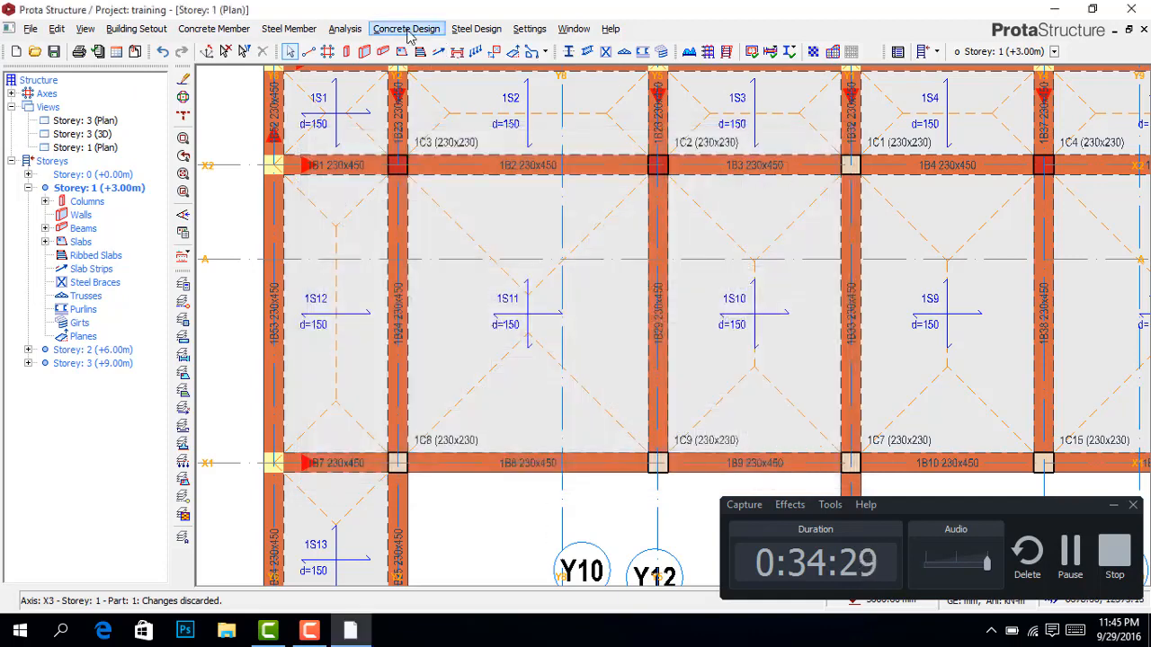
Step: Open the batch finite element chasedown from the floor analysis and set the slab stiffness factor to 0.25 for all storeys
{"action": "left_click", "coordinate": [410, 29]}
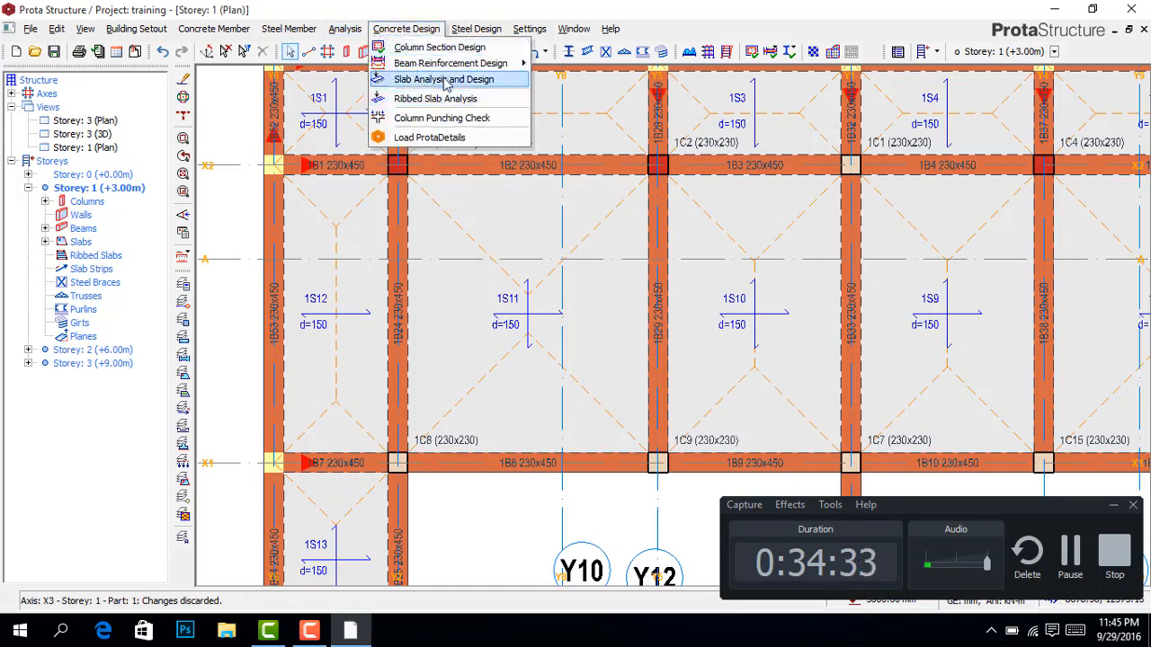
{"action": "left_click", "coordinate": [344, 29]}
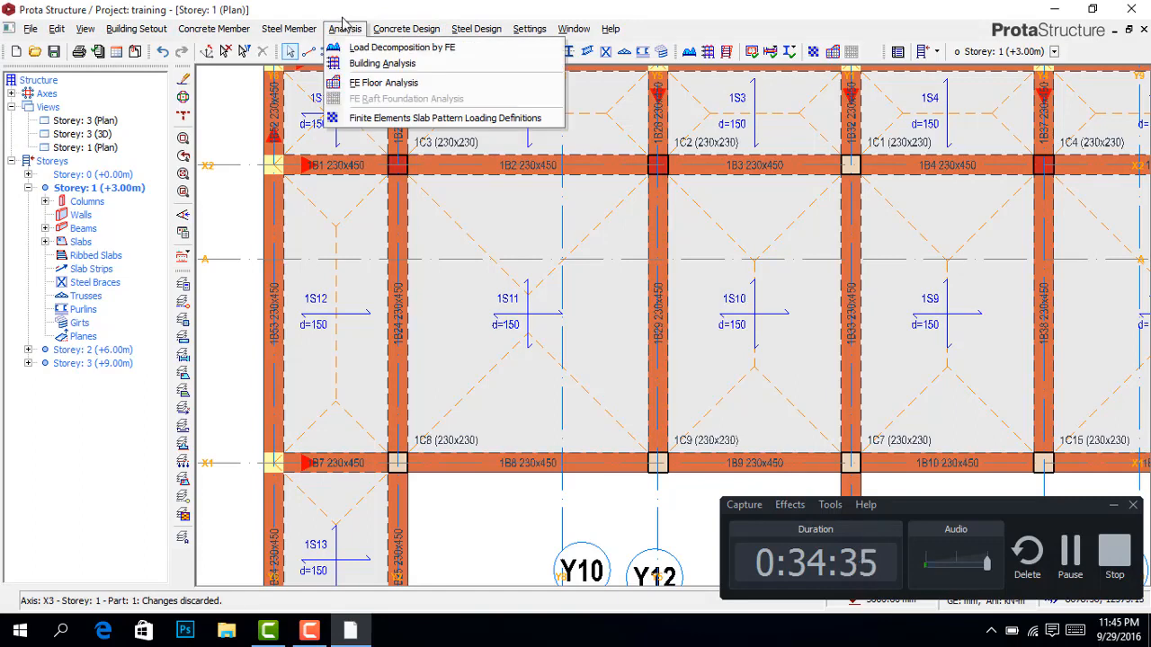
{"action": "left_click", "coordinate": [360, 84]}
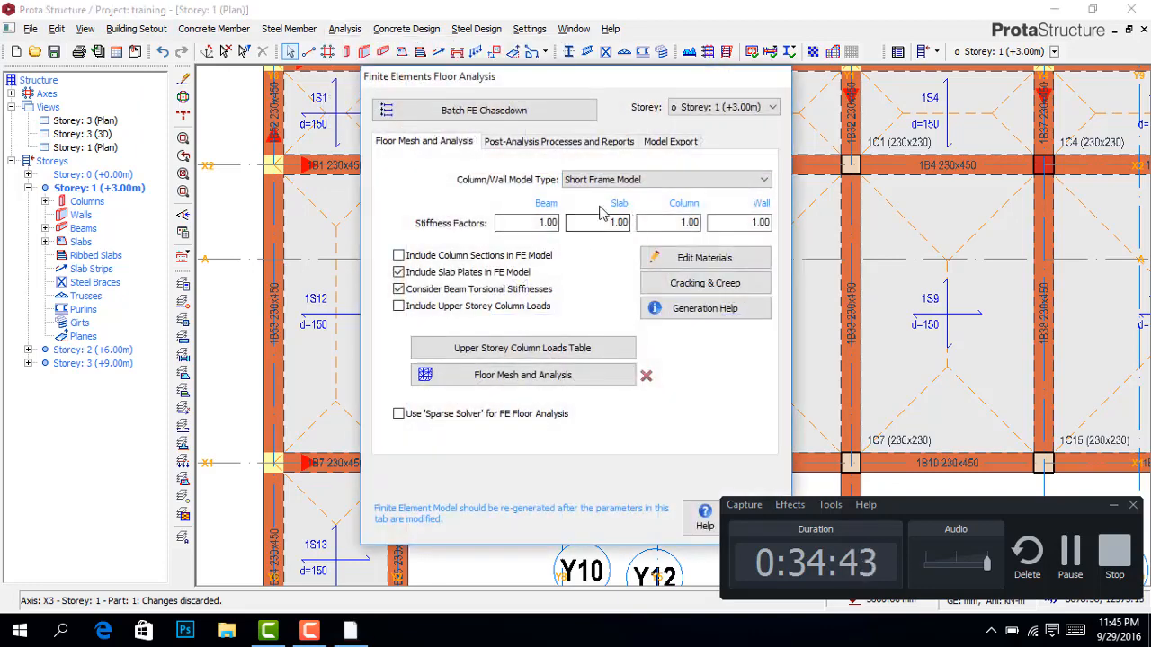
{"action": "left_click", "coordinate": [524, 111]}
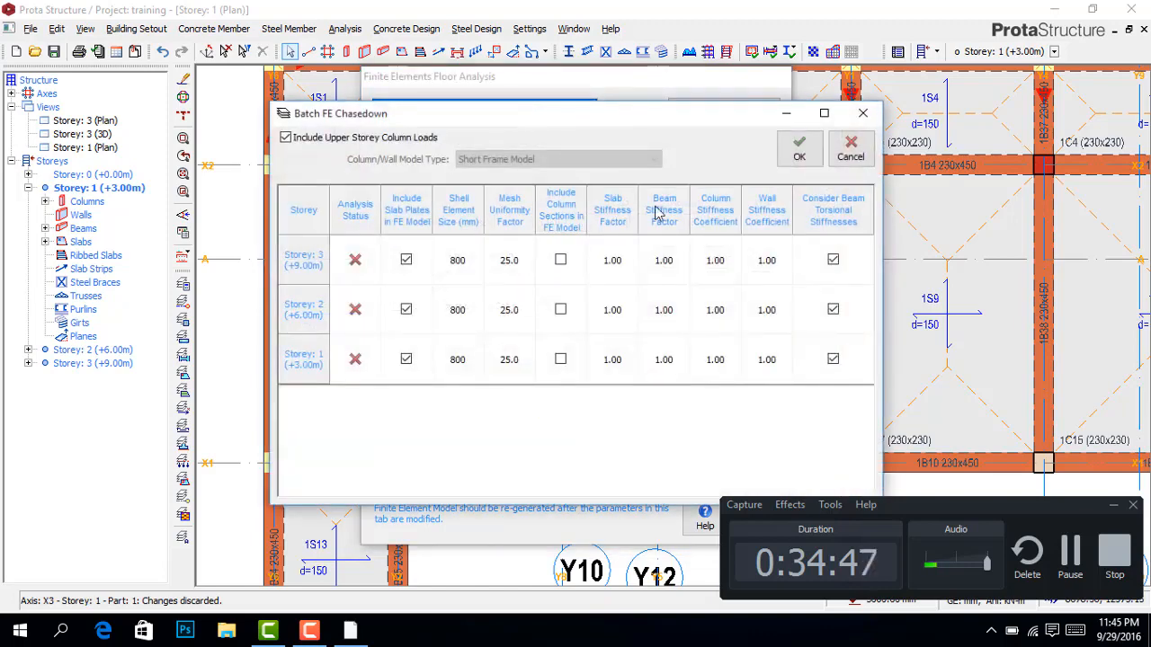
{"action": "left_click", "coordinate": [616, 224]}
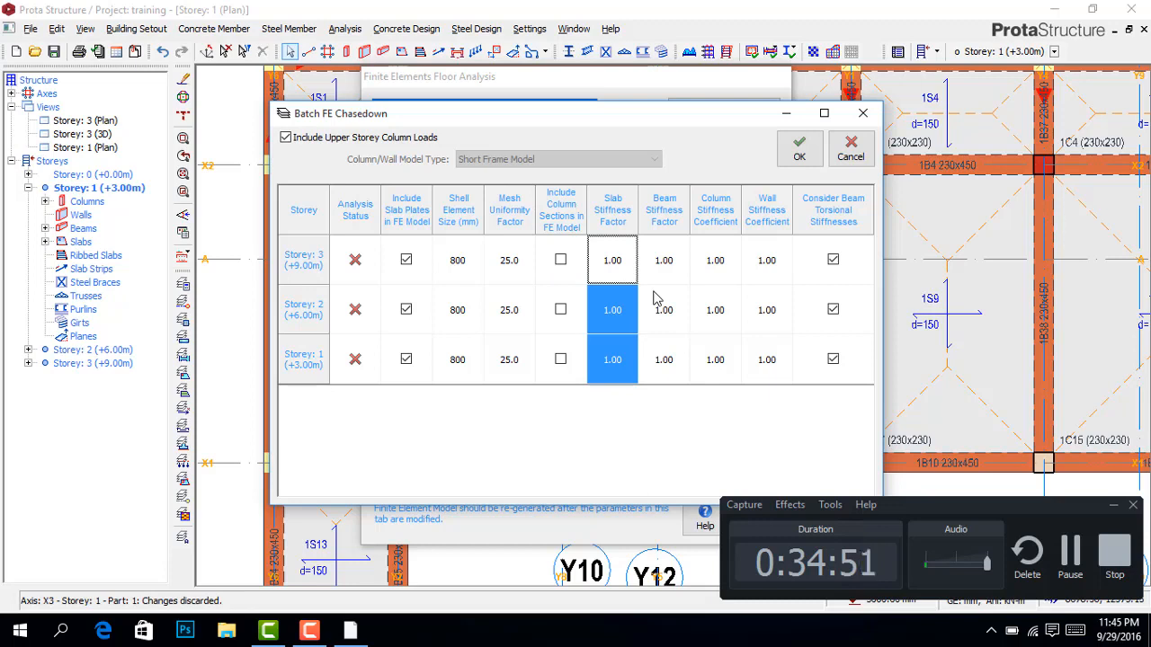
{"action": "type", "text": ".25"}
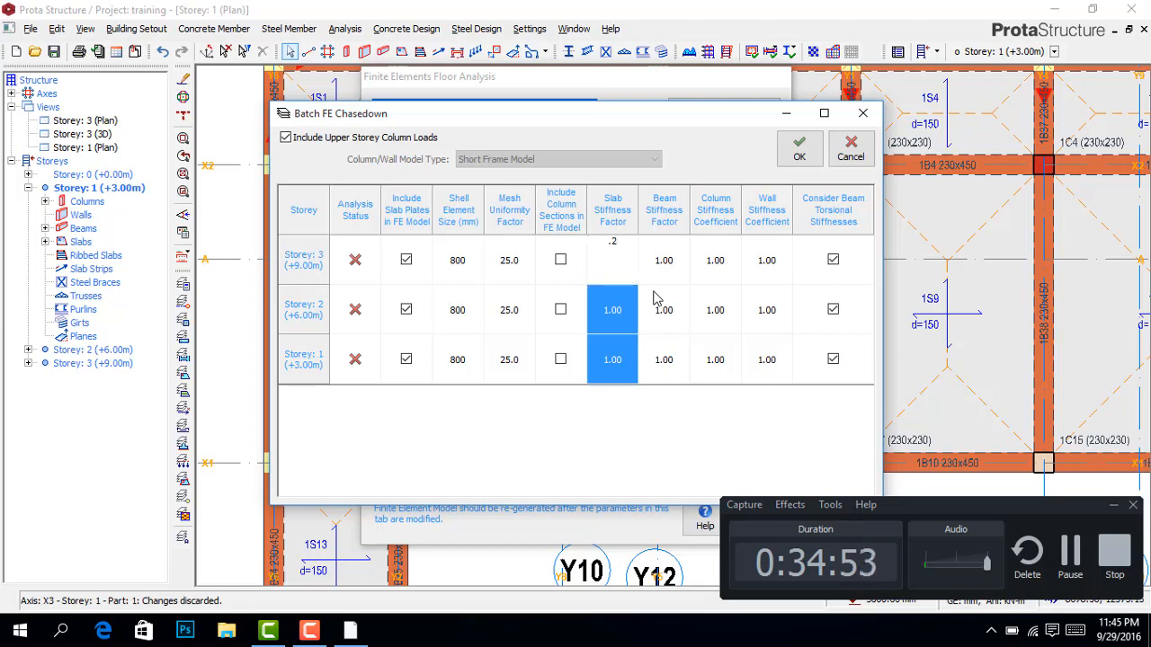
Step: Set the beam stiffness factor and the column stiffness coefficient to 0.33 for all storeys
{"action": "left_click", "coordinate": [652, 209]}
{"action": "type", "text": "."}
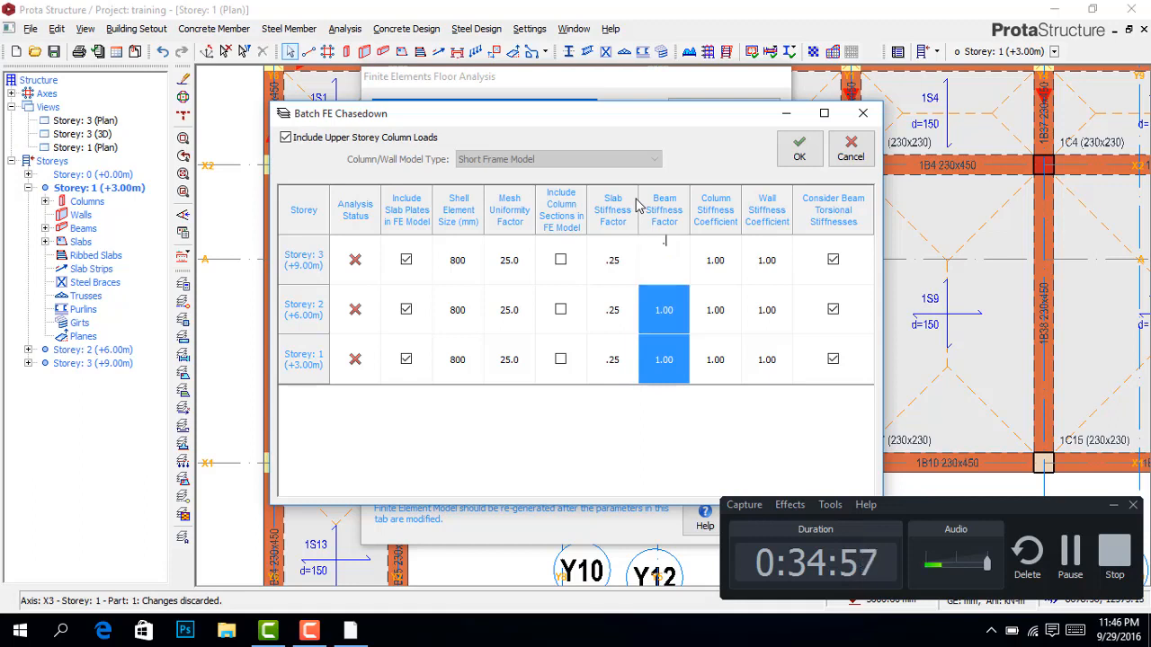
{"action": "type", "text": "33"}
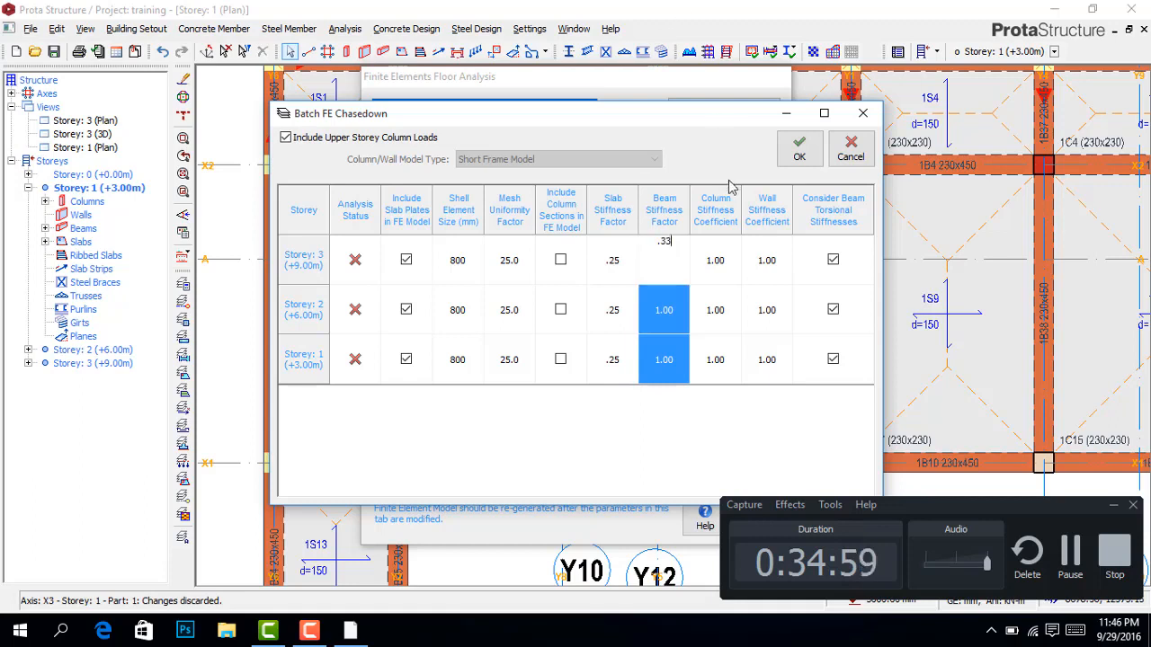
{"action": "left_click", "coordinate": [733, 225]}
{"action": "type", "text": ".33"}
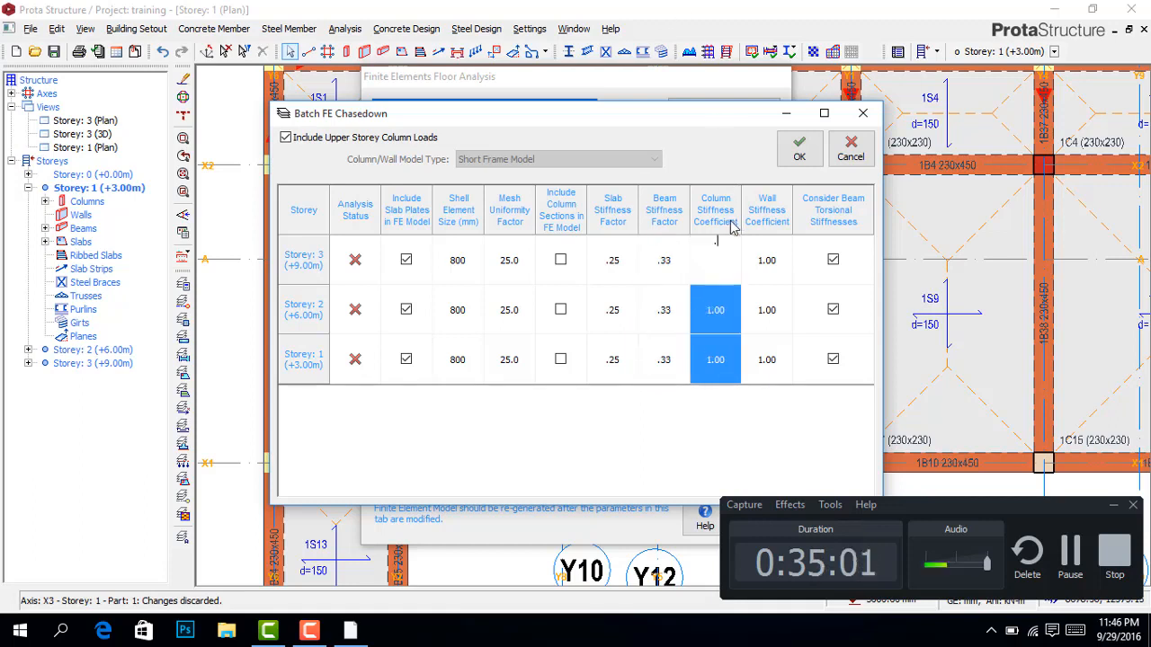
Step: Run the batch FE chasedown without pausing for mesh checks, accept the results and close the floor analysis window
{"action": "left_click", "coordinate": [799, 148]}
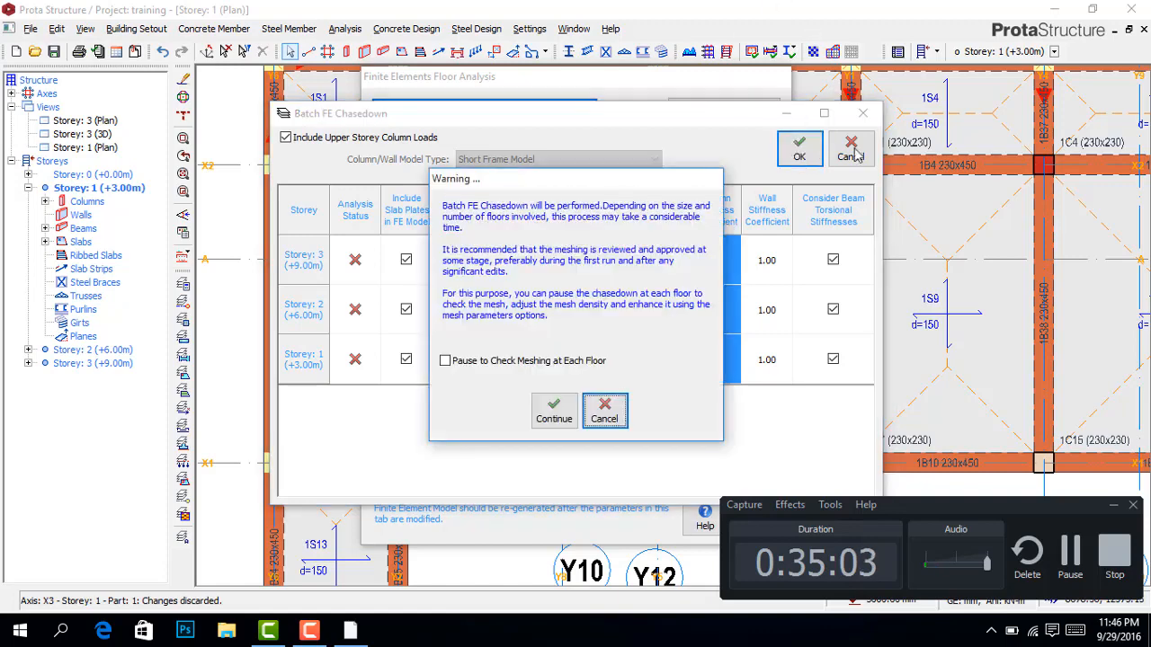
{"action": "left_click", "coordinate": [547, 418]}
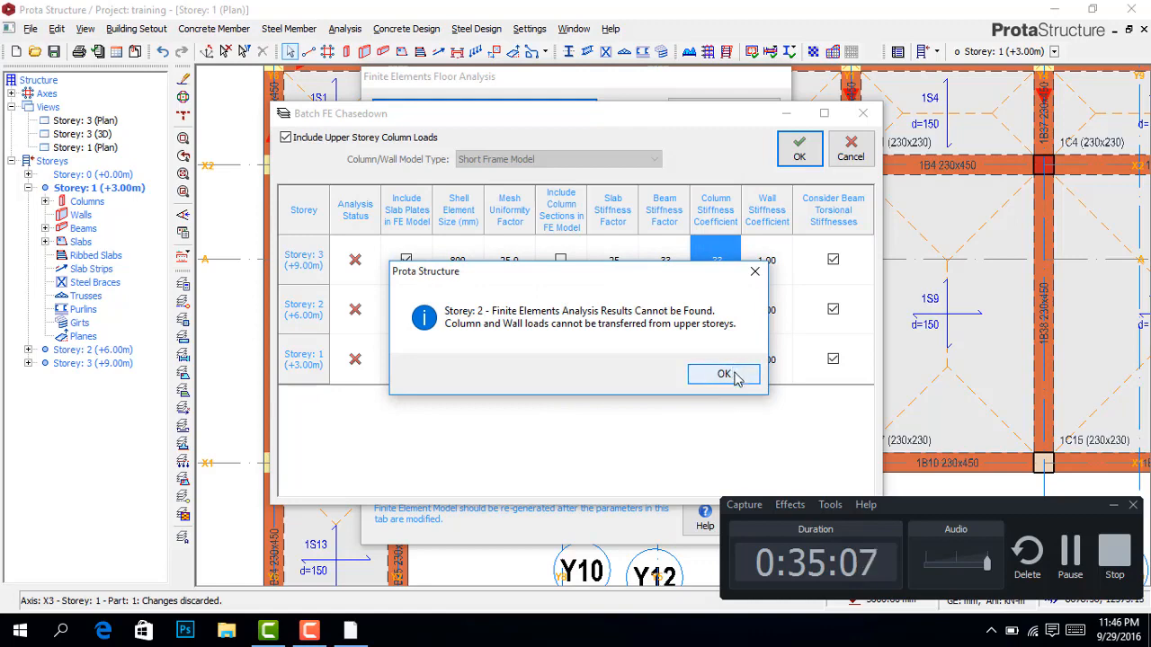
{"action": "left_click", "coordinate": [725, 376]}
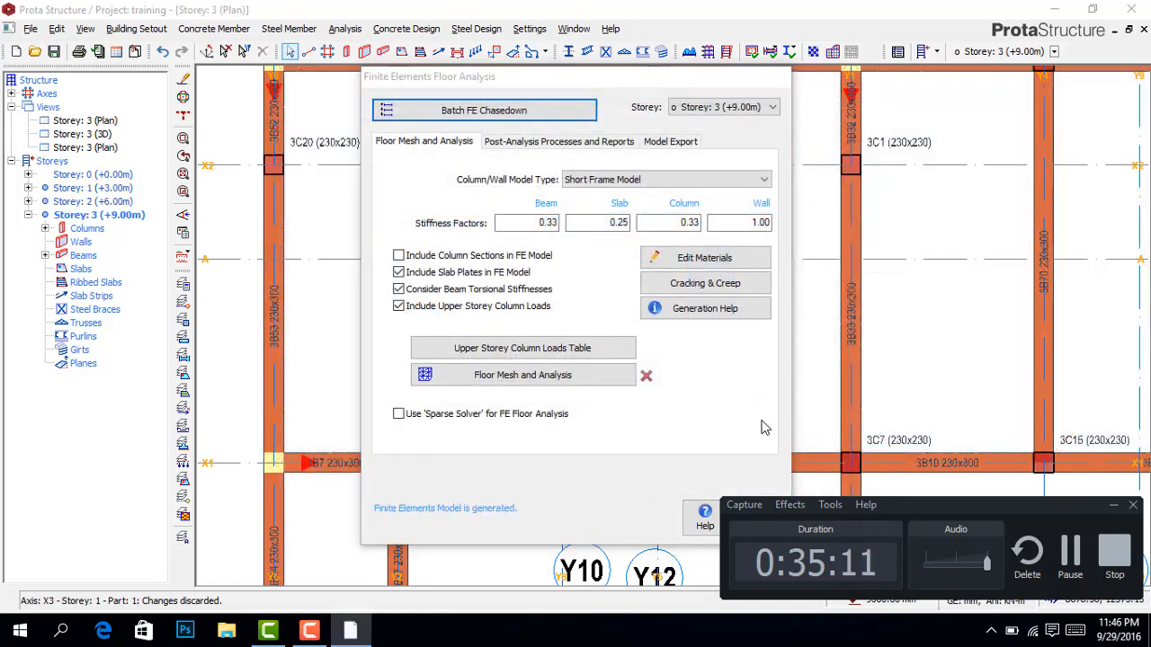
{"action": "left_click", "coordinate": [1070, 553]}
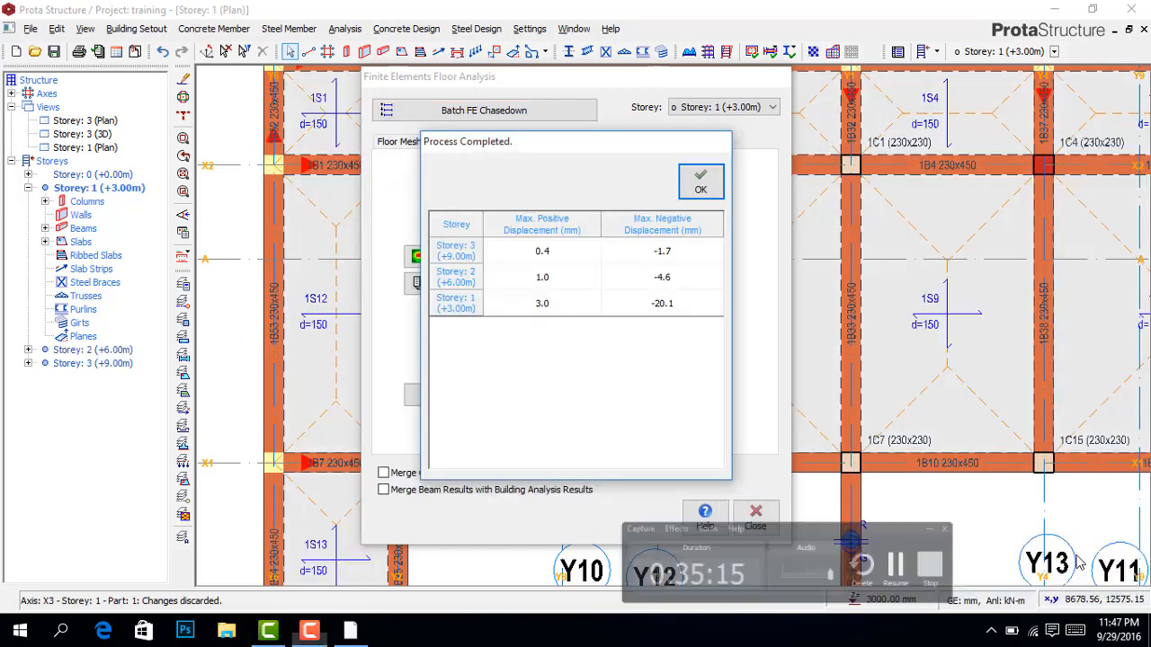
{"action": "left_click", "coordinate": [697, 181]}
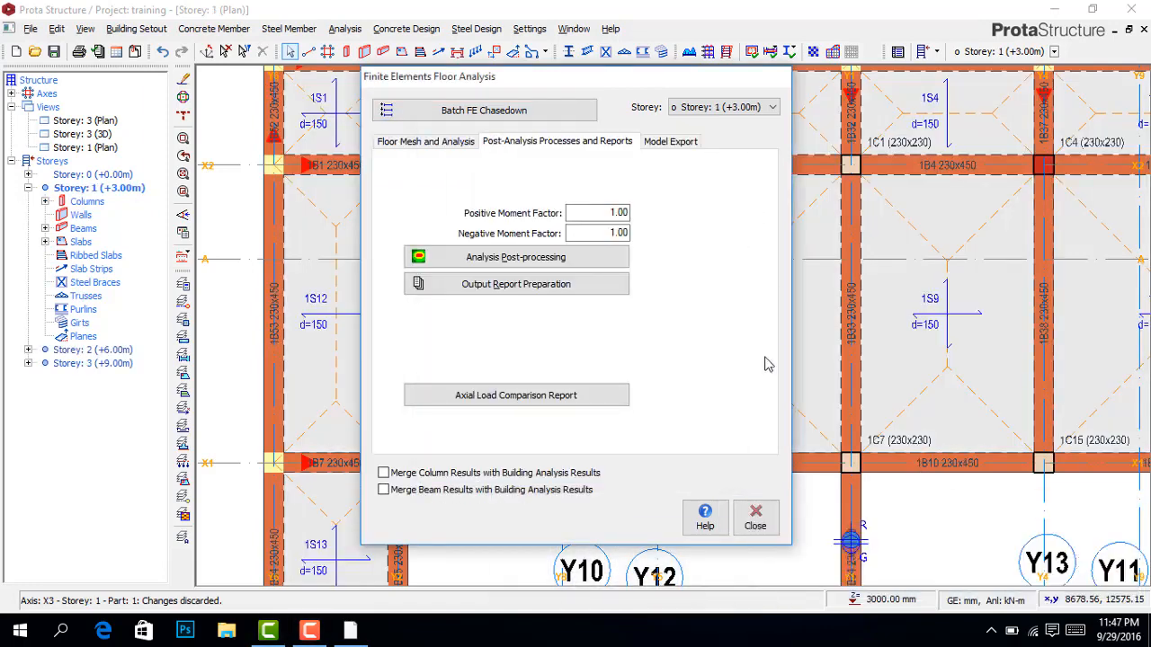
{"action": "left_click", "coordinate": [308, 632]}
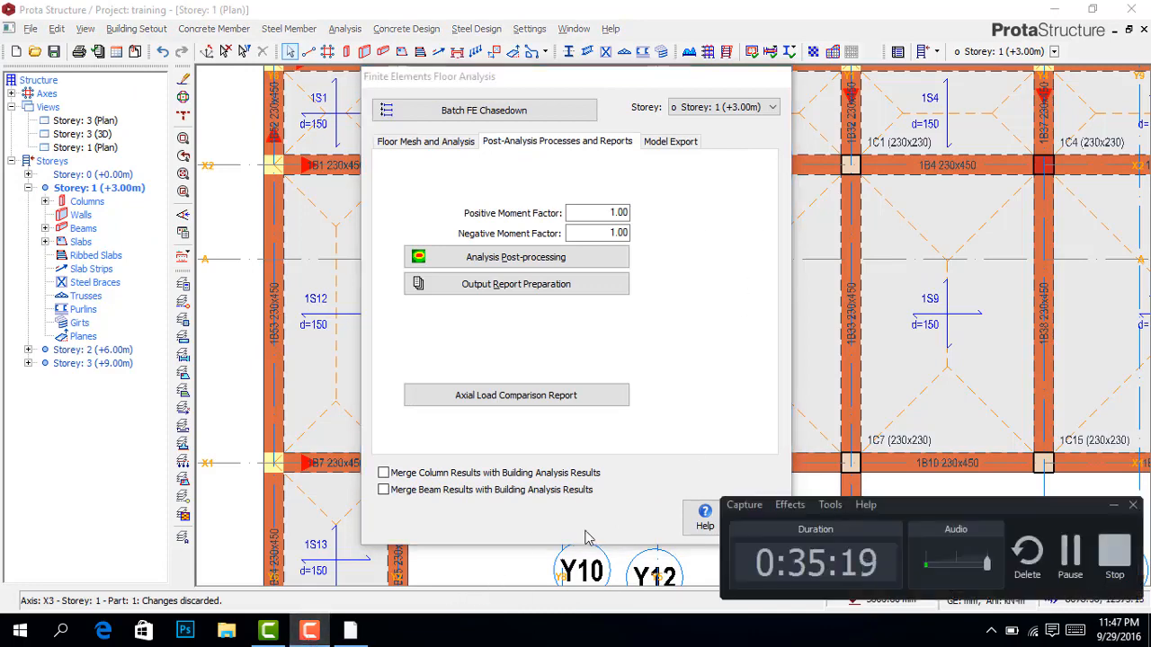
{"action": "left_click_drag", "start_coordinate": [670, 83], "coordinate": [484, 90]}
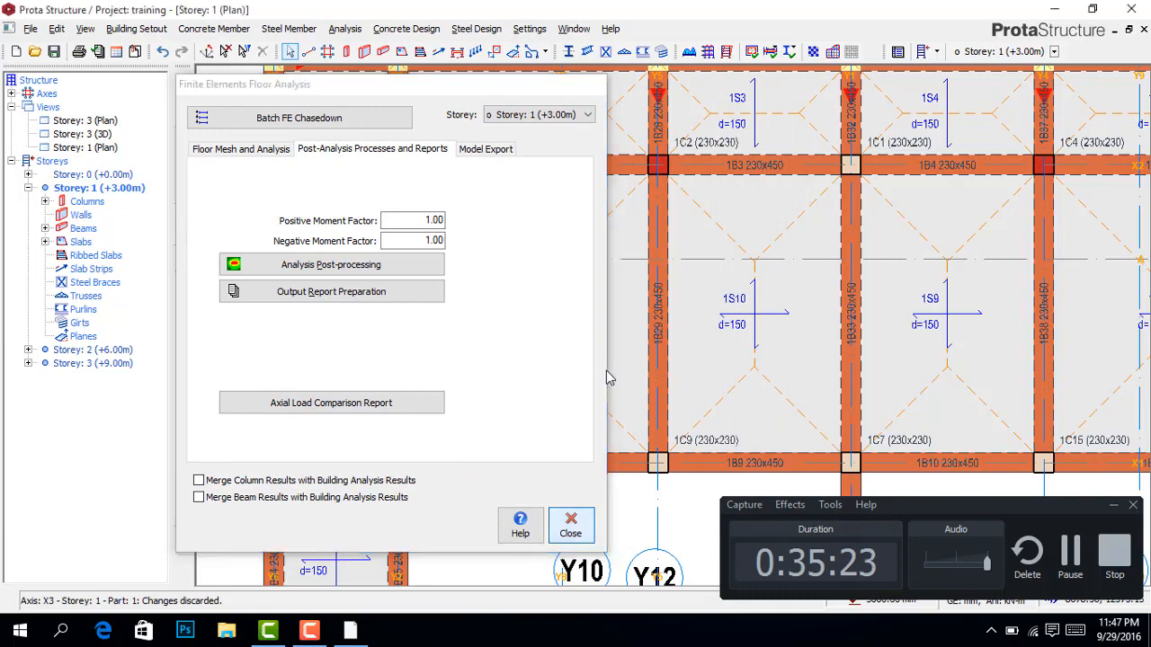
Step: Insert two horizontal analytical slab strips across the full storey 1 plan, between axes X6 and X2 and between X2 and X1, each about 14.5 m long
{"action": "scroll", "coordinate": [463, 273], "scroll_direction": "down", "scroll_amount": 5}
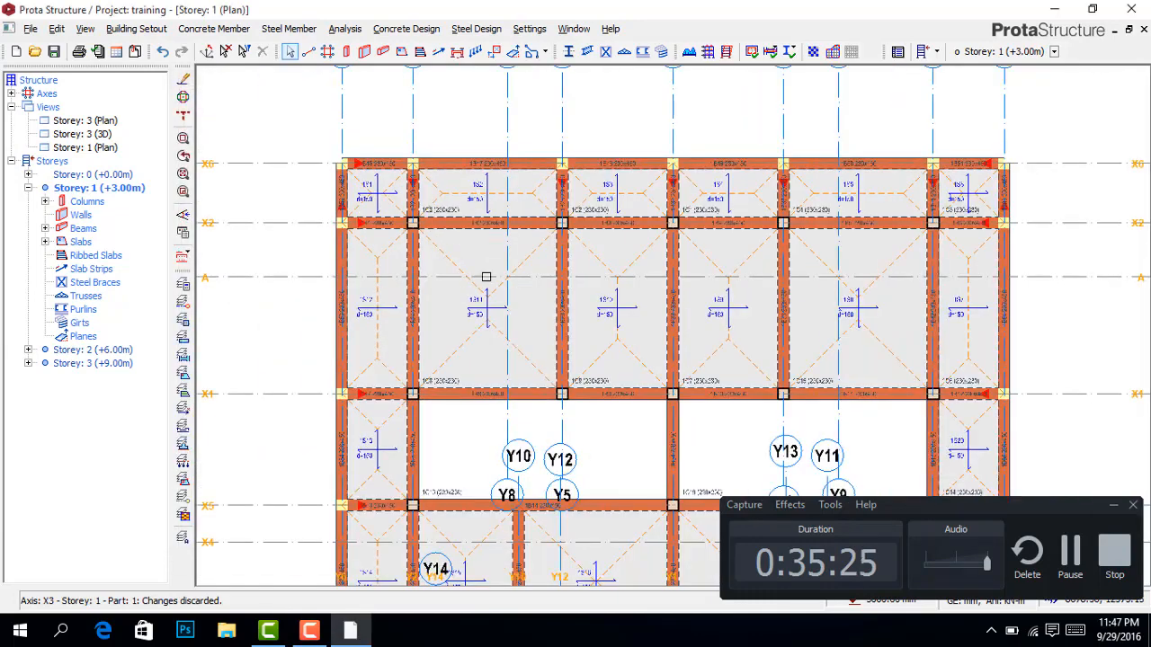
{"action": "left_click", "coordinate": [440, 53]}
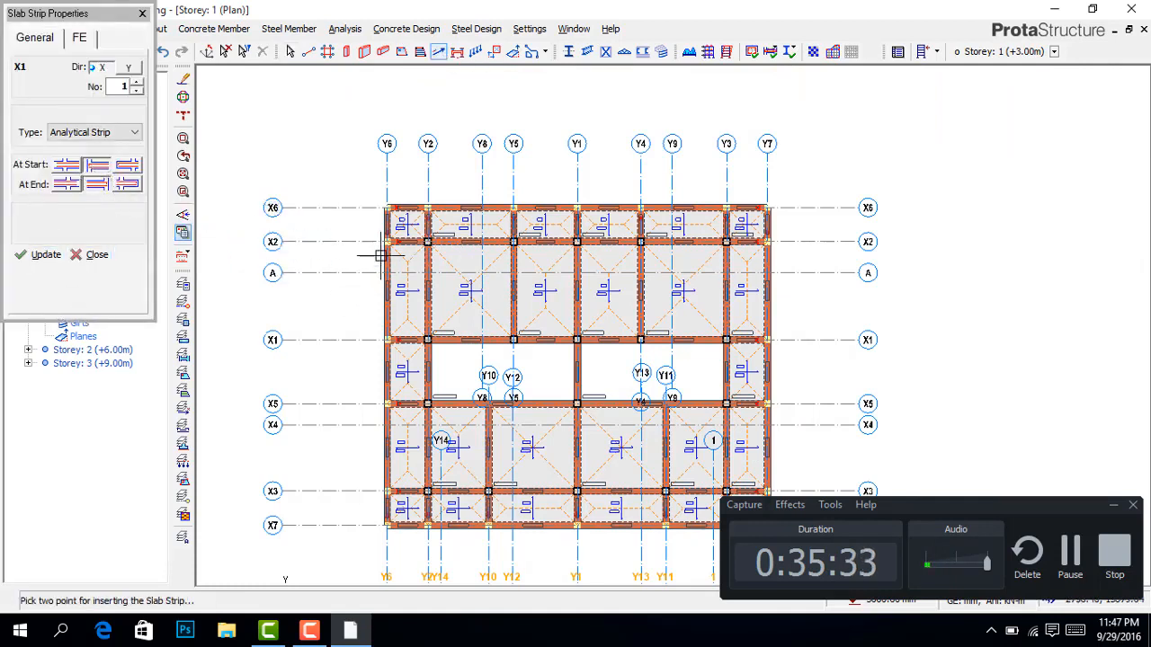
{"action": "scroll", "coordinate": [378, 223], "scroll_direction": "up", "scroll_amount": 3}
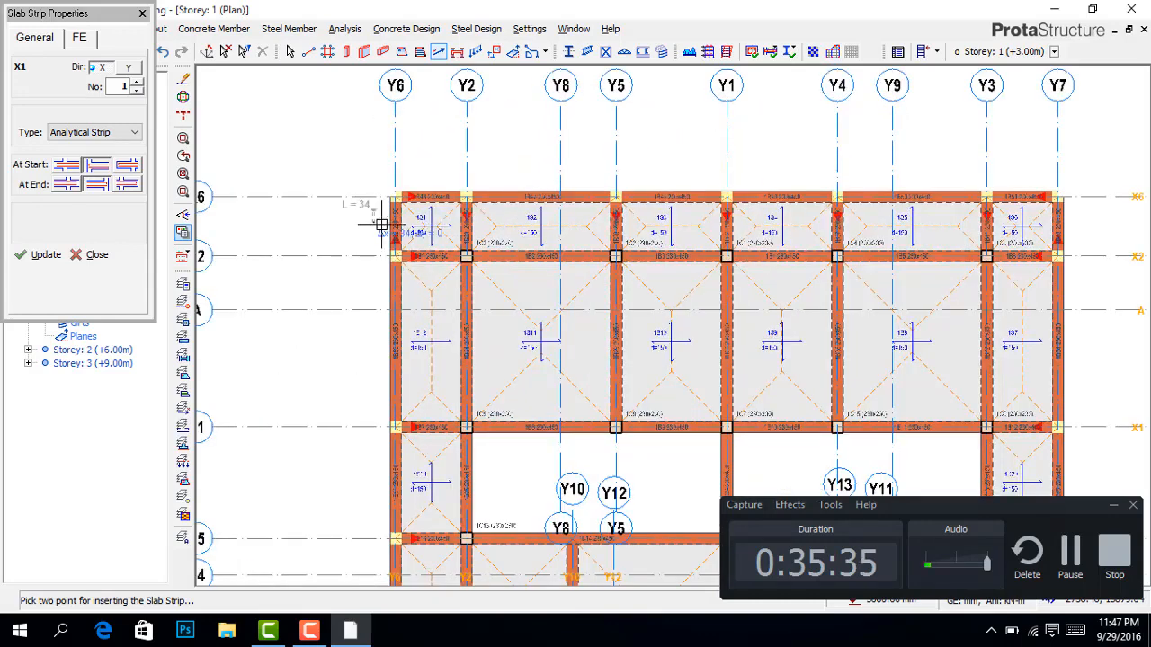
{"action": "scroll", "coordinate": [346, 224], "scroll_direction": "down", "scroll_amount": 1}
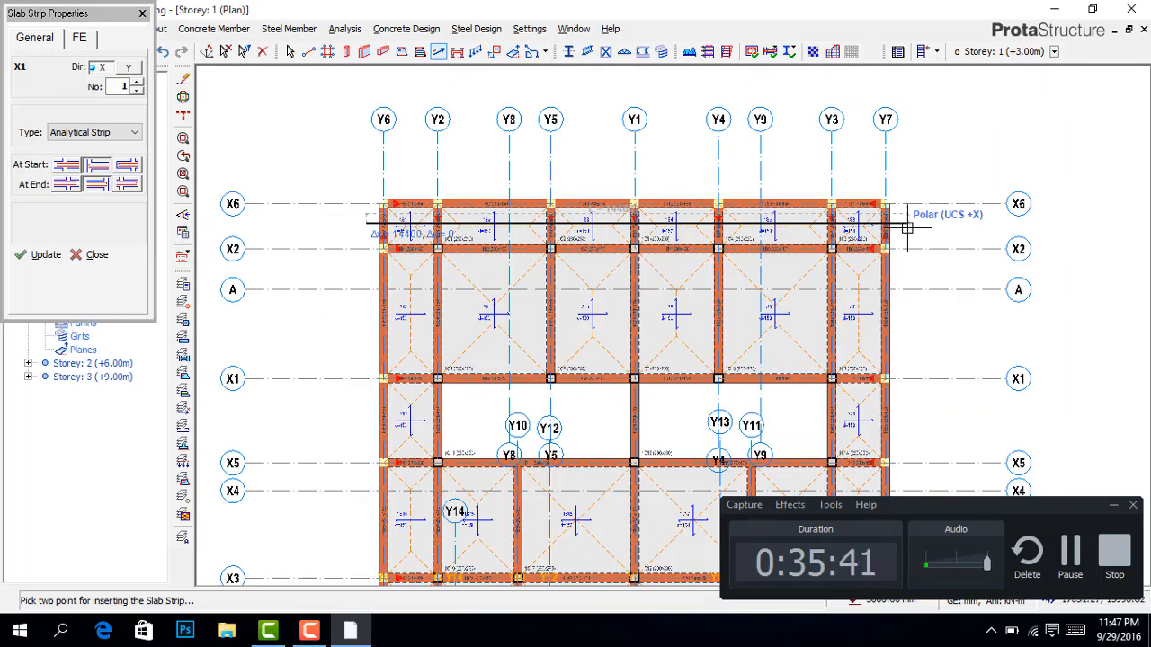
{"action": "left_click", "coordinate": [907, 228]}
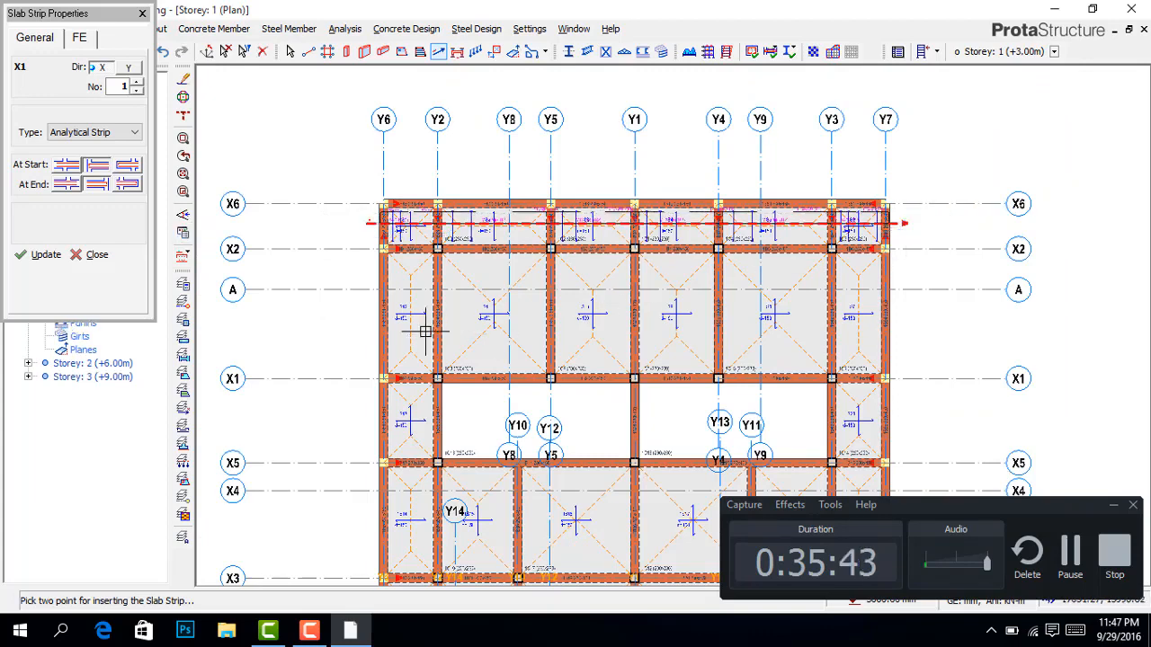
{"action": "left_click", "coordinate": [358, 313]}
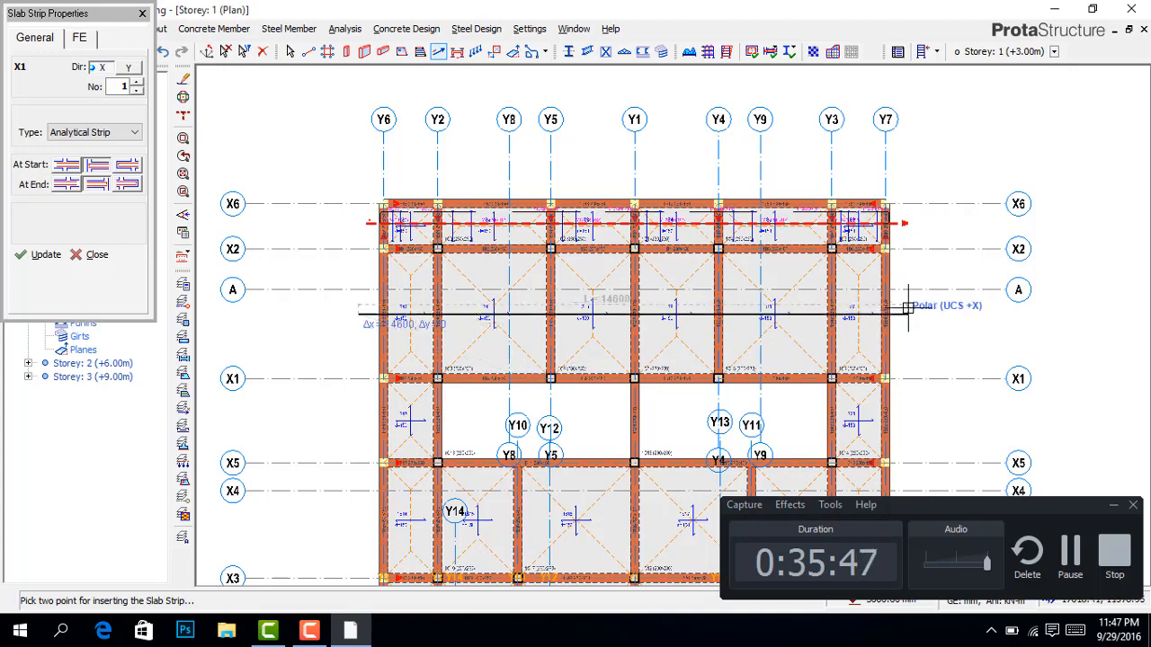
{"action": "left_click", "coordinate": [906, 312]}
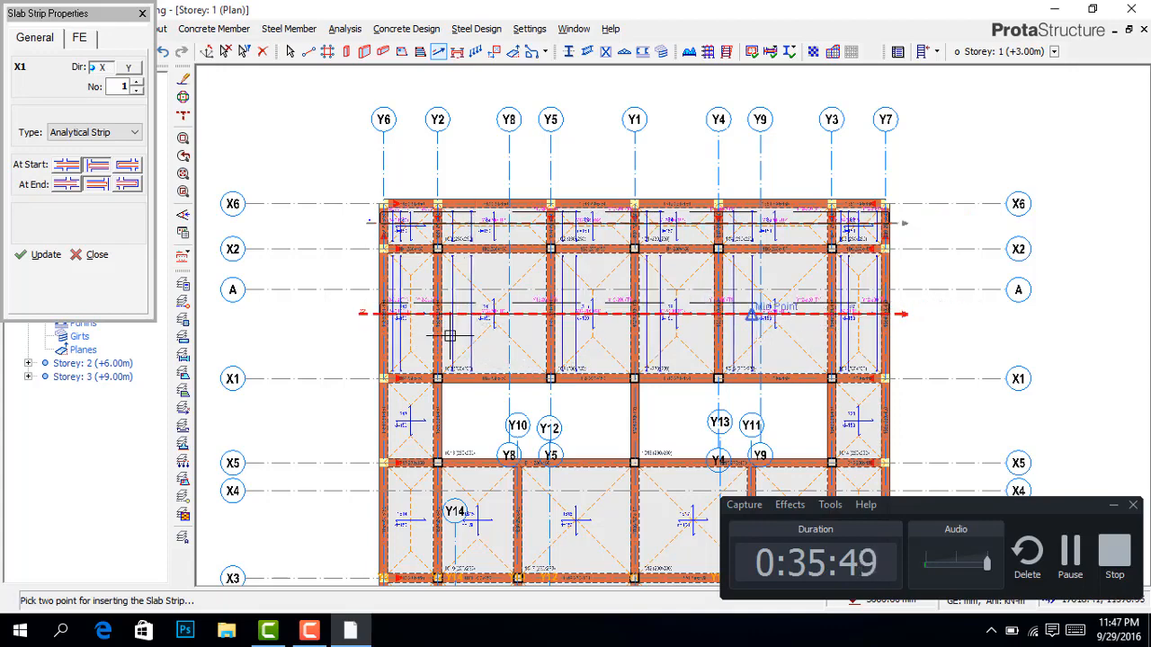
Step: Insert a short horizontal analytical slab strip through slab 1S13, between axes X1 and X5
{"action": "scroll", "coordinate": [381, 414], "scroll_direction": "up", "scroll_amount": 4}
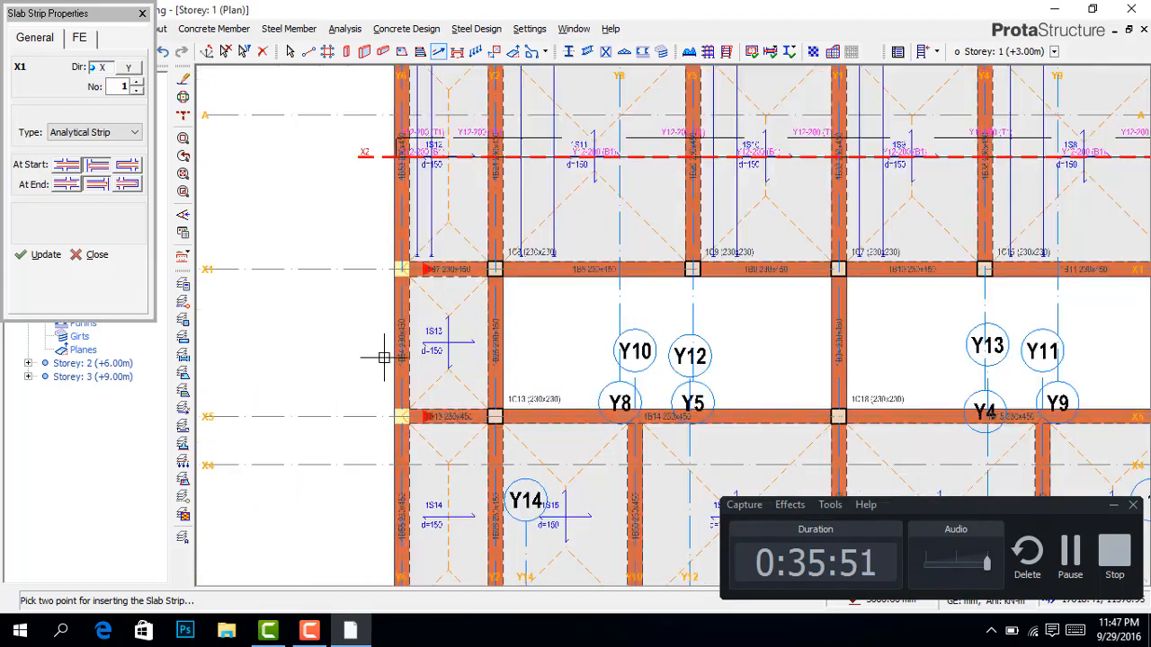
{"action": "scroll", "coordinate": [383, 357], "scroll_direction": "up", "scroll_amount": 2}
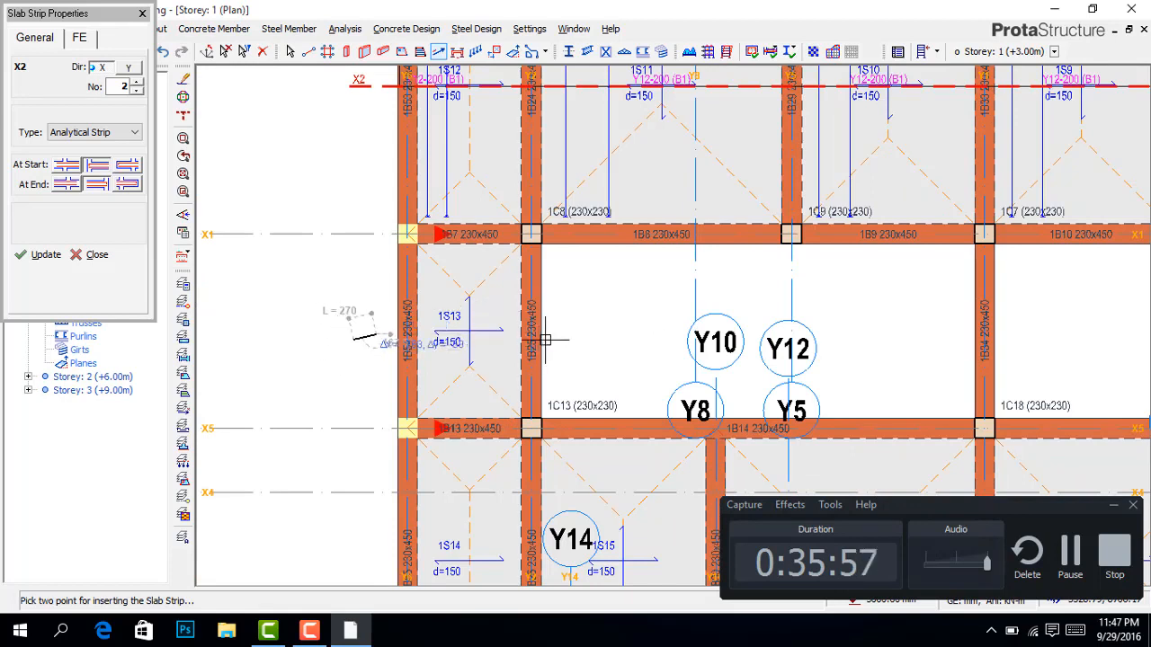
{"action": "left_click", "coordinate": [376, 333]}
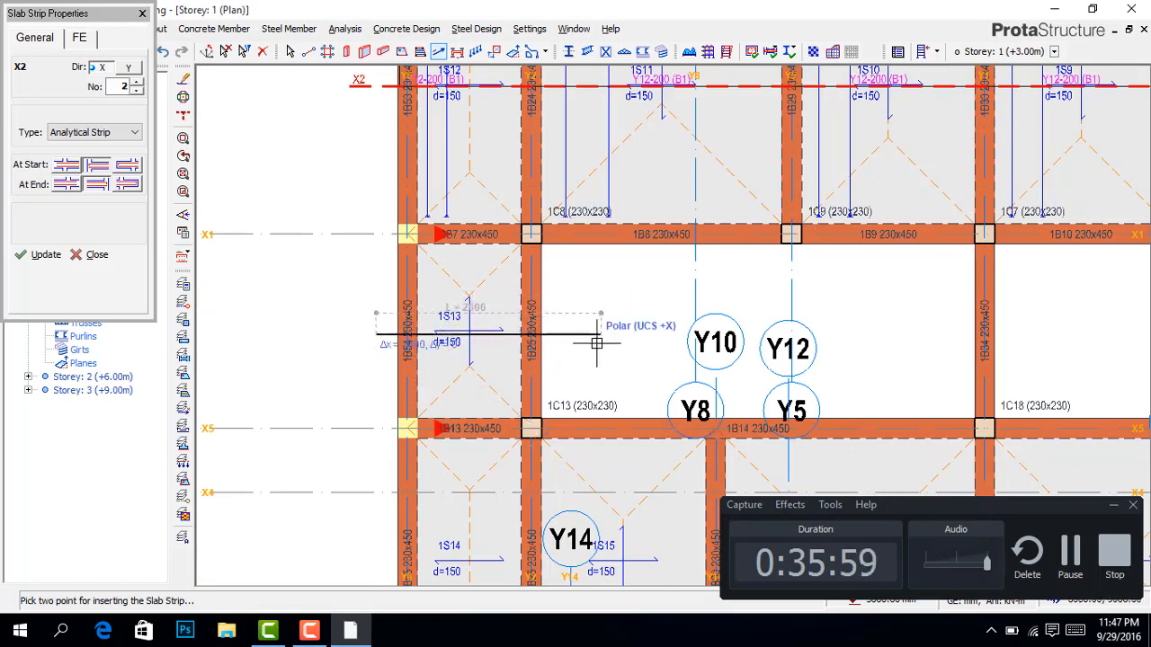
{"action": "left_click", "coordinate": [593, 333]}
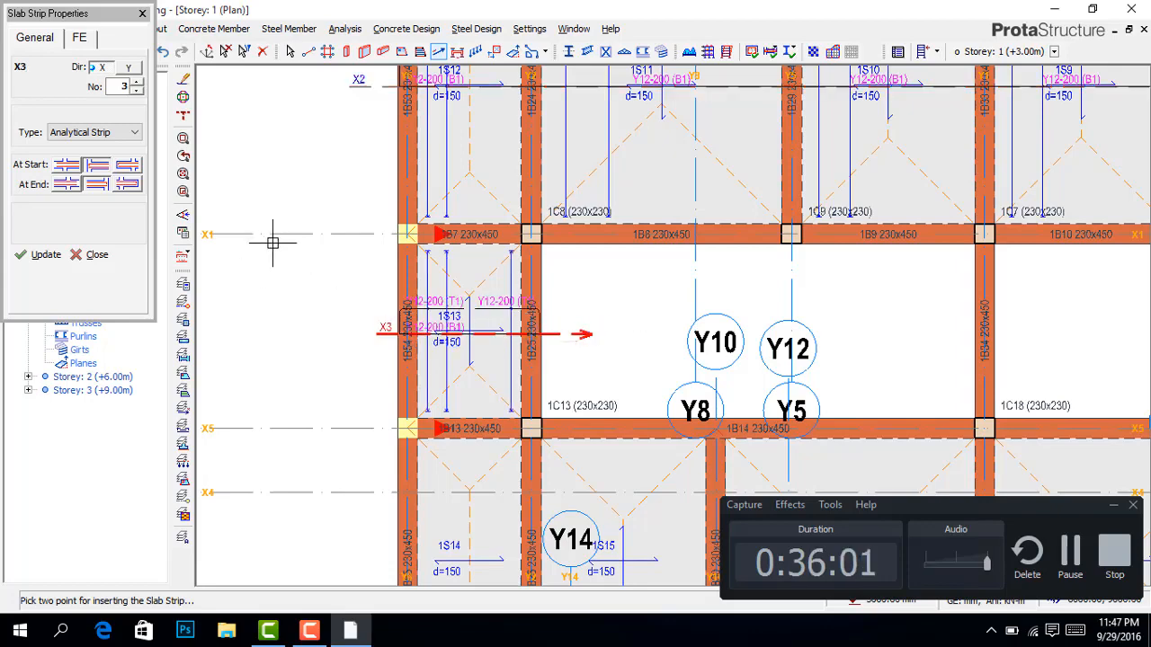
Step: Insert two horizontal analytical slab strips across the full plan, one between axes X5 and X3 and one between X3 and X7
{"action": "scroll", "coordinate": [270, 243], "scroll_direction": "down", "scroll_amount": 3}
{"action": "scroll", "coordinate": [347, 329], "scroll_direction": "down", "scroll_amount": 2}
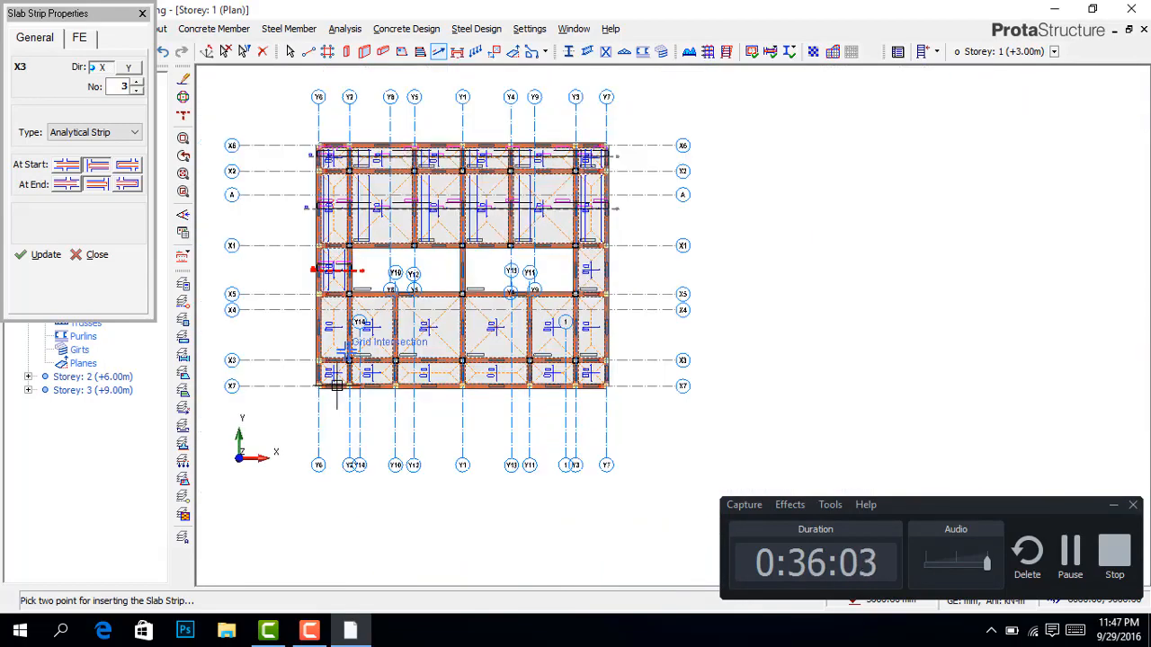
{"action": "scroll", "coordinate": [290, 327], "scroll_direction": "up", "scroll_amount": 4}
{"action": "left_click", "coordinate": [283, 281]}
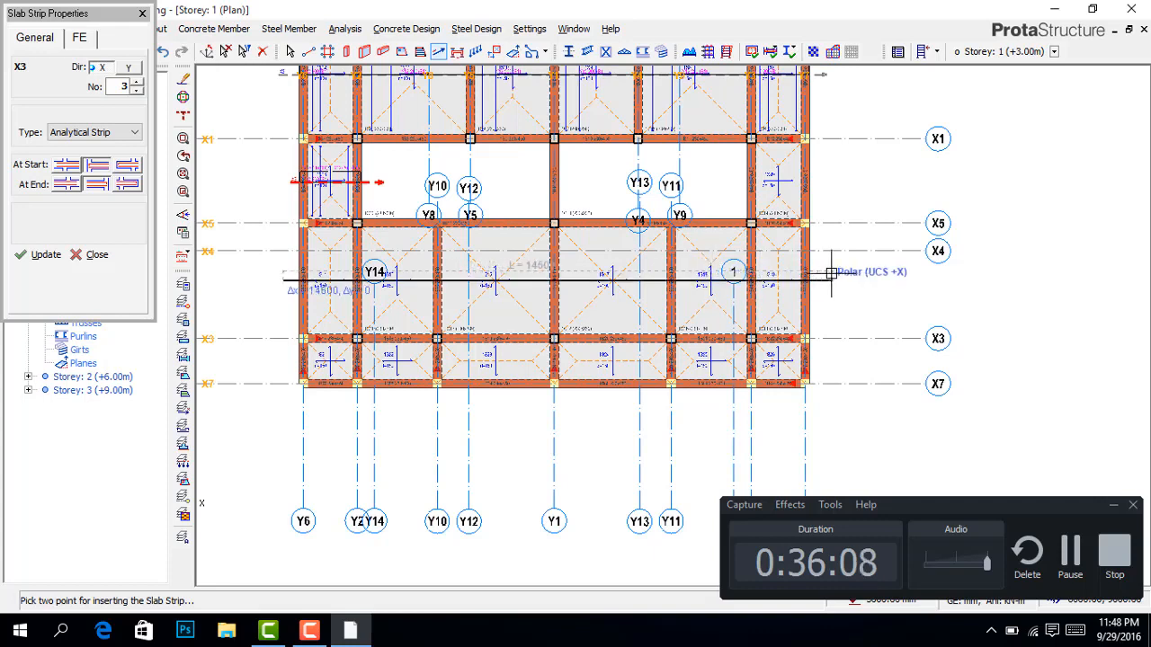
{"action": "left_click", "coordinate": [830, 273]}
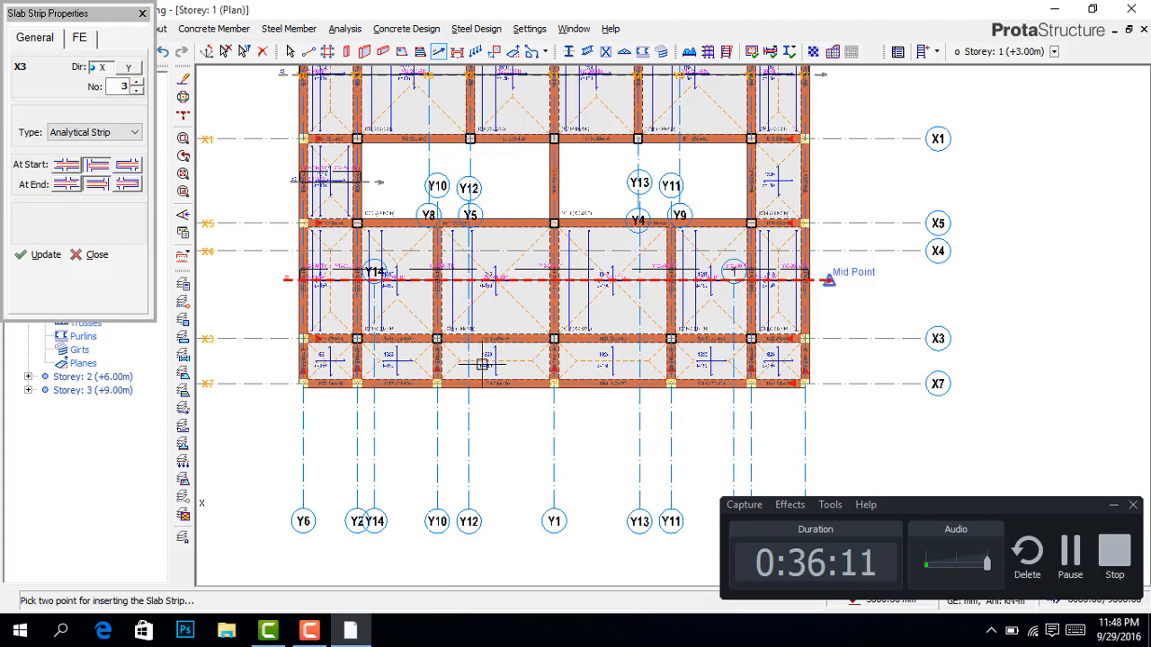
{"action": "left_click", "coordinate": [274, 361]}
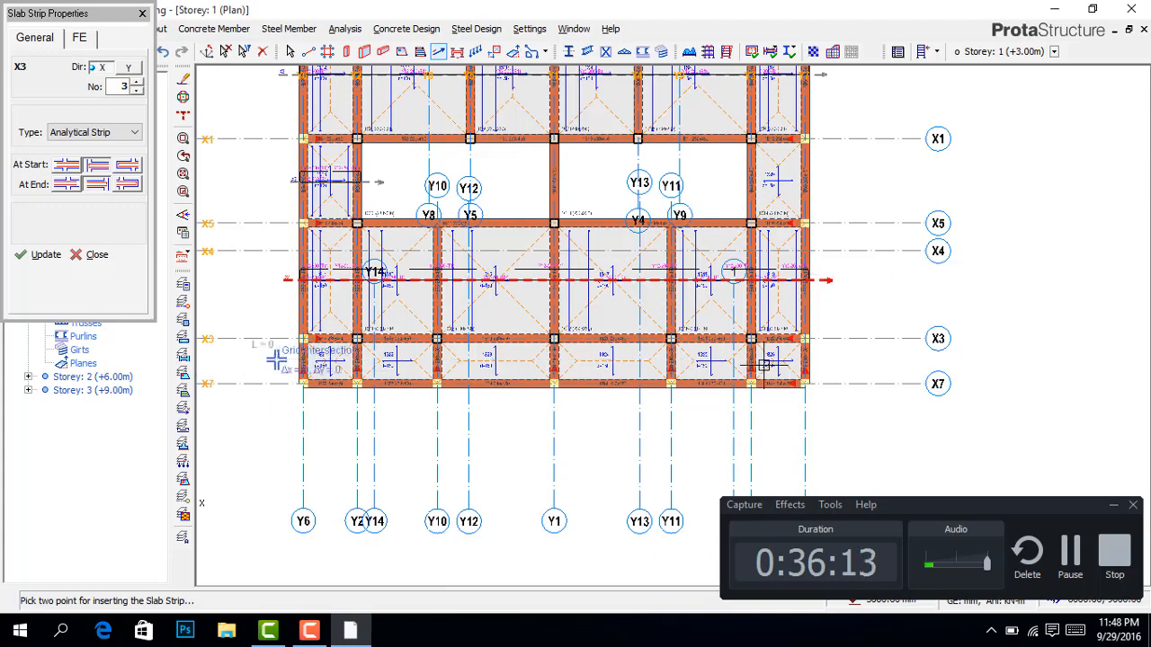
{"action": "left_click", "coordinate": [832, 355]}
Step: Insert a vertical analytical slab strip across the full storey 1 plan, between axes Y6 and Y2, about 12.8 m long
{"action": "scroll", "coordinate": [508, 330], "scroll_direction": "down", "scroll_amount": 1}
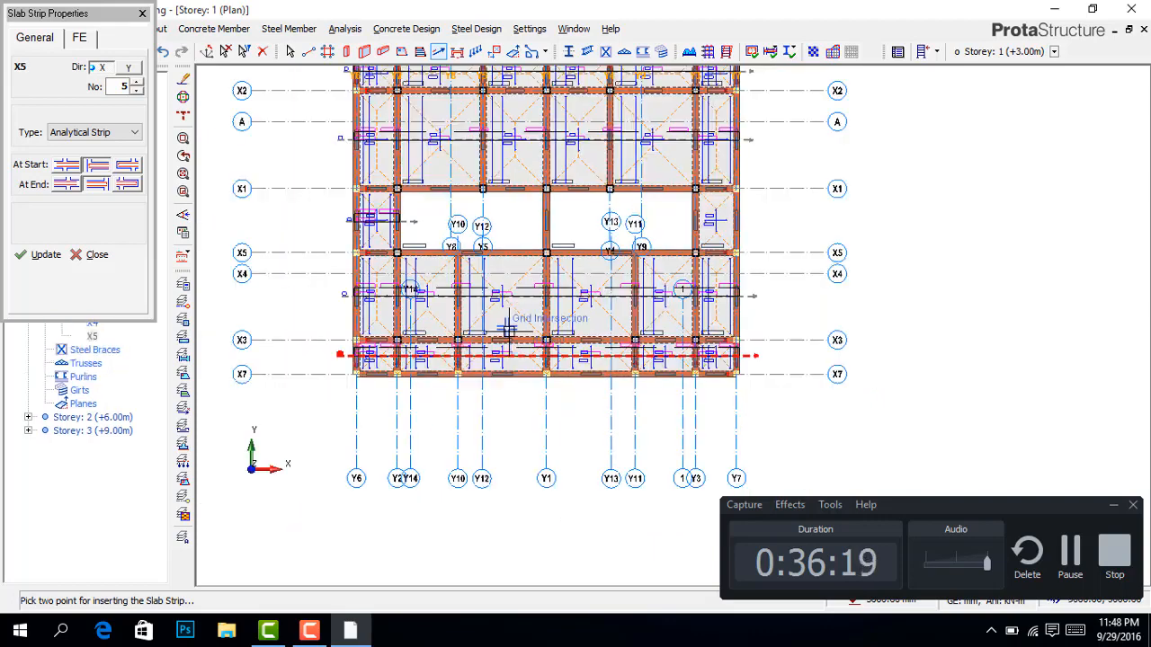
{"action": "scroll", "coordinate": [508, 330], "scroll_direction": "down", "scroll_amount": 1}
{"action": "scroll", "coordinate": [404, 106], "scroll_direction": "up", "scroll_amount": 2}
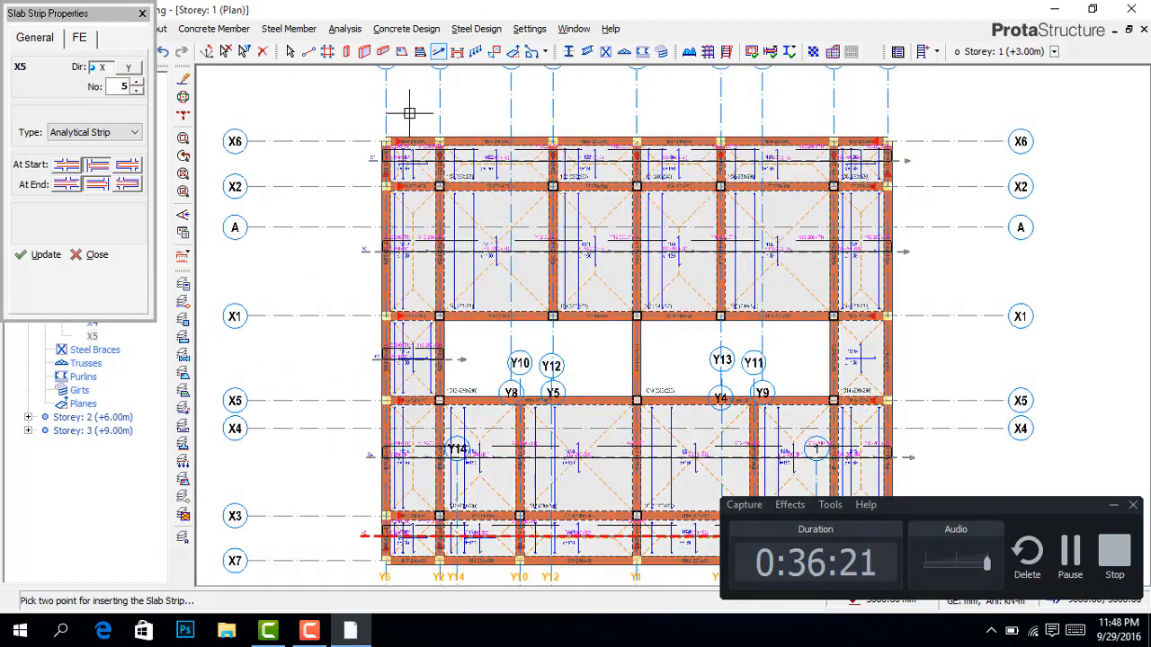
{"action": "scroll", "coordinate": [409, 112], "scroll_direction": "up", "scroll_amount": 1}
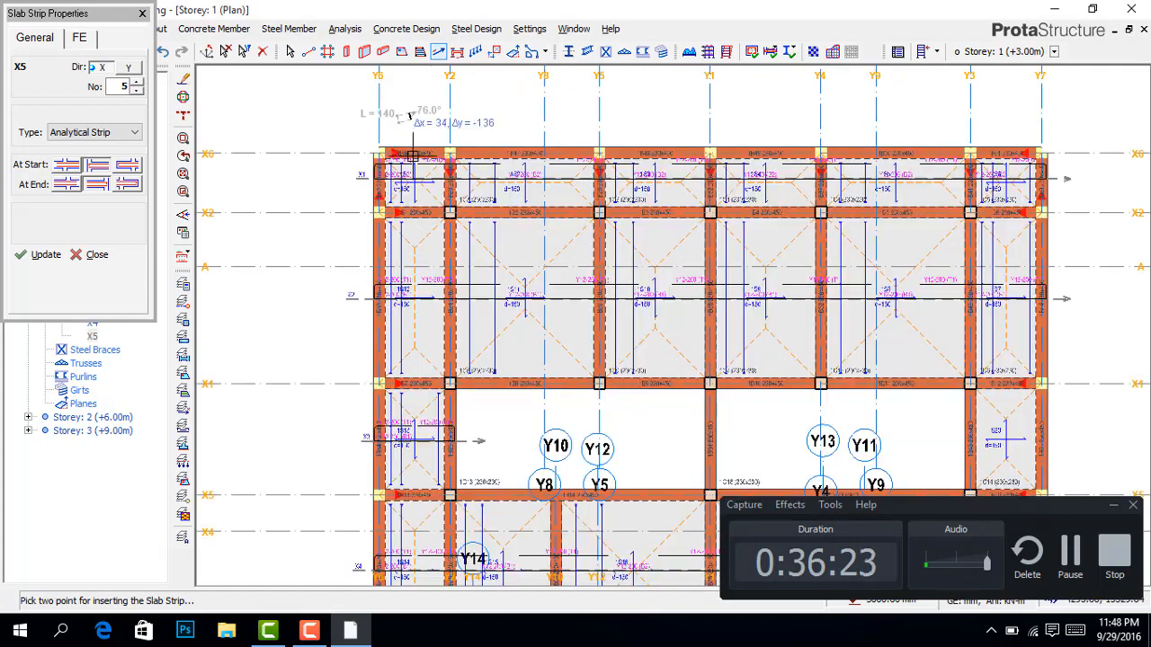
{"action": "scroll", "coordinate": [412, 157], "scroll_direction": "down", "scroll_amount": 4}
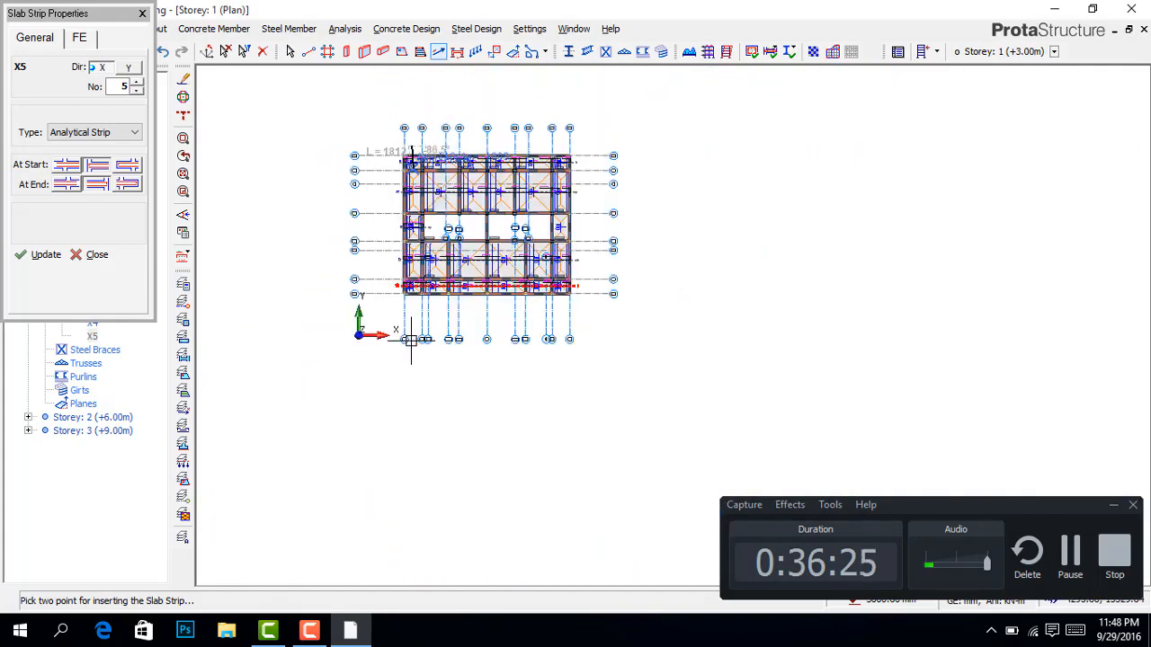
{"action": "scroll", "coordinate": [411, 249], "scroll_direction": "up", "scroll_amount": 3}
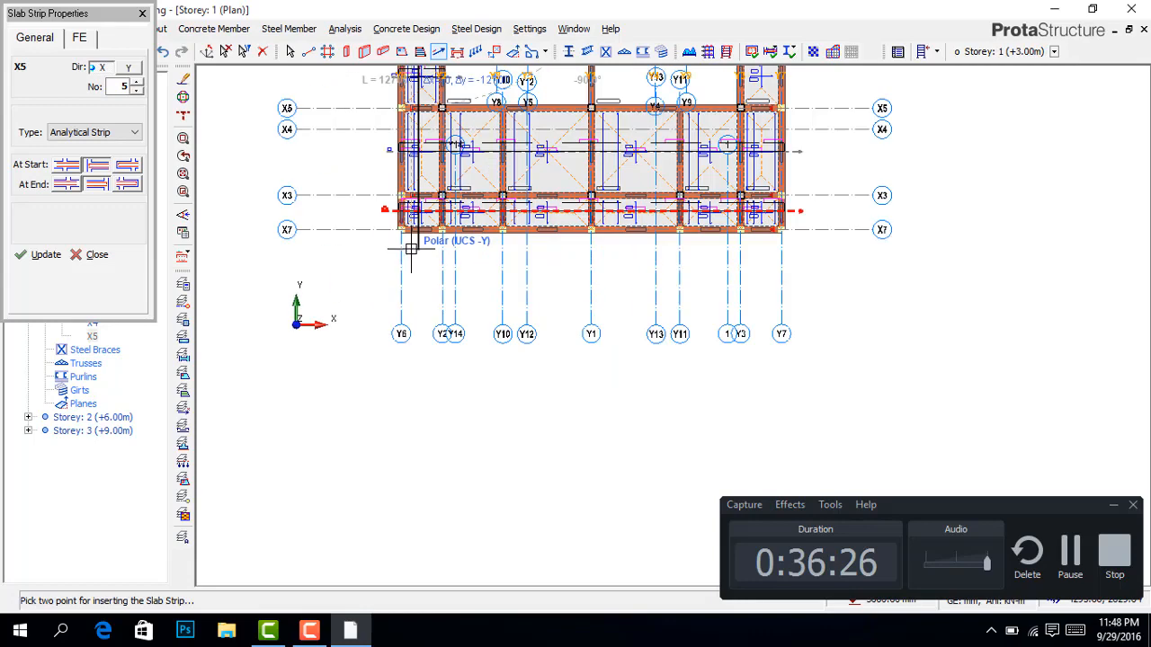
{"action": "scroll", "coordinate": [411, 249], "scroll_direction": "up", "scroll_amount": 3}
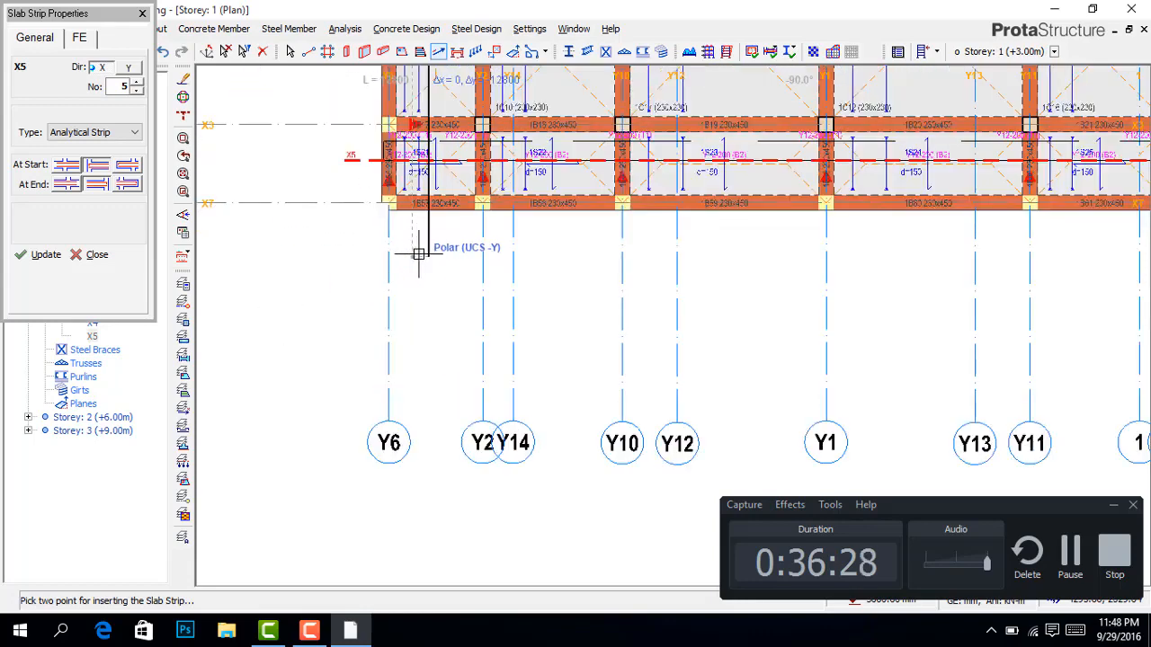
{"action": "left_click", "coordinate": [419, 254]}
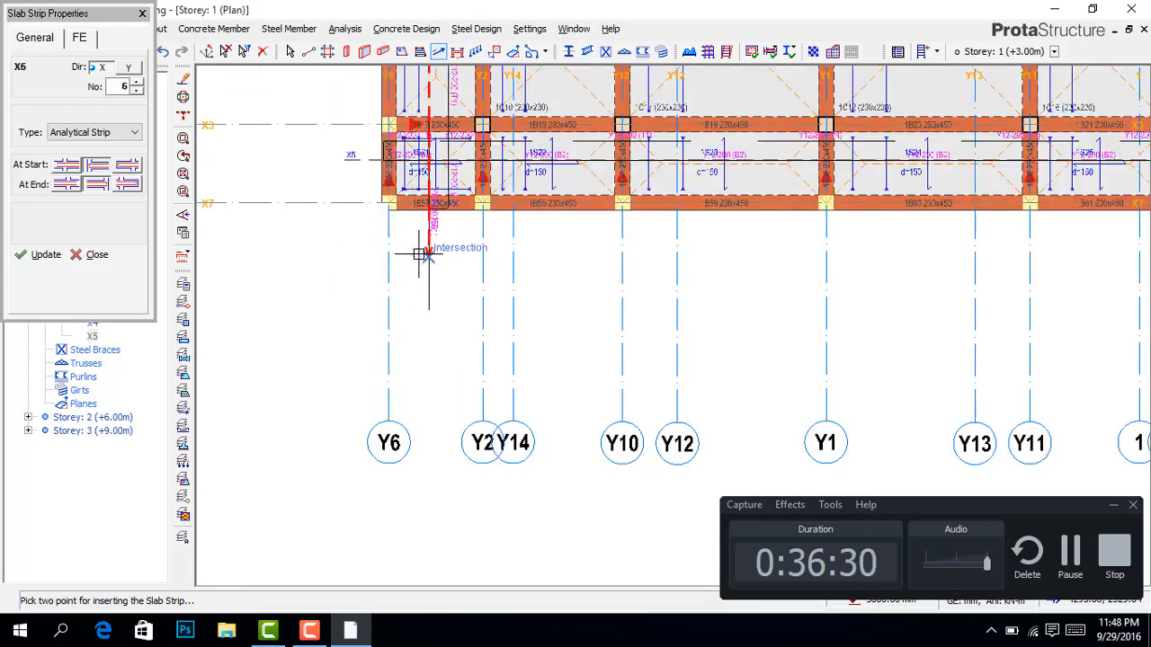
Step: Insert four vertical analytical slab strips from axis X5 to X7, one in each bay between Y2 and Y3, each about 5.3 m long
{"action": "scroll", "coordinate": [398, 300], "scroll_direction": "down", "scroll_amount": 1}
{"action": "scroll", "coordinate": [405, 306], "scroll_direction": "down", "scroll_amount": 3}
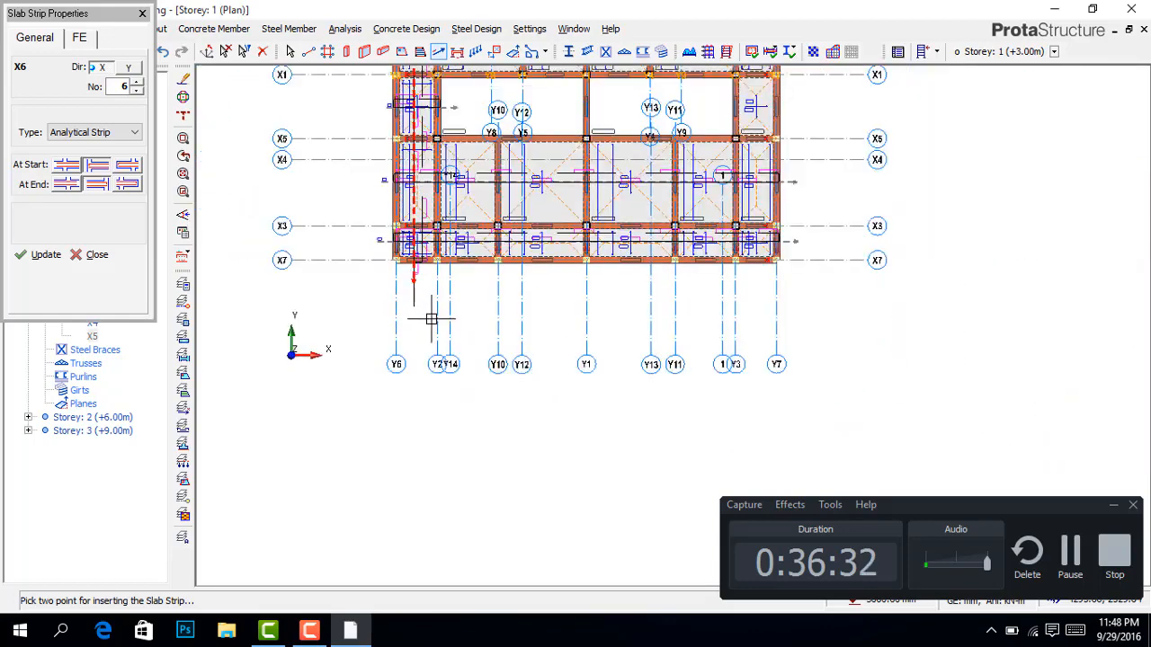
{"action": "scroll", "coordinate": [458, 193], "scroll_direction": "up", "scroll_amount": 1}
{"action": "scroll", "coordinate": [457, 171], "scroll_direction": "up", "scroll_amount": 2}
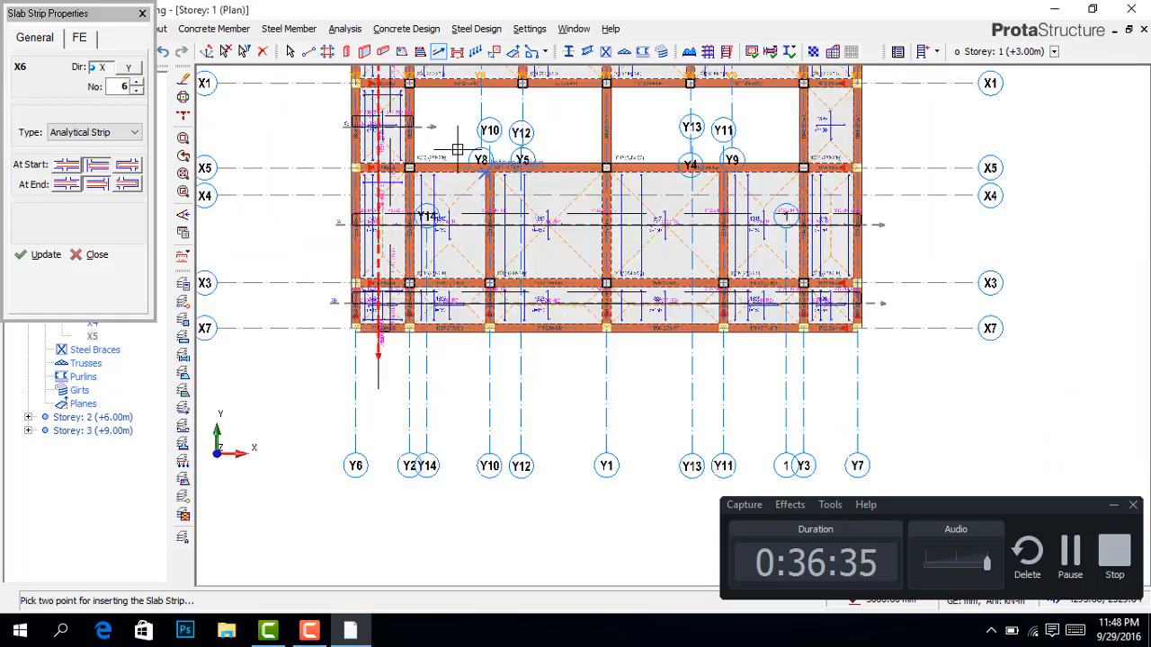
{"action": "left_click", "coordinate": [451, 141]}
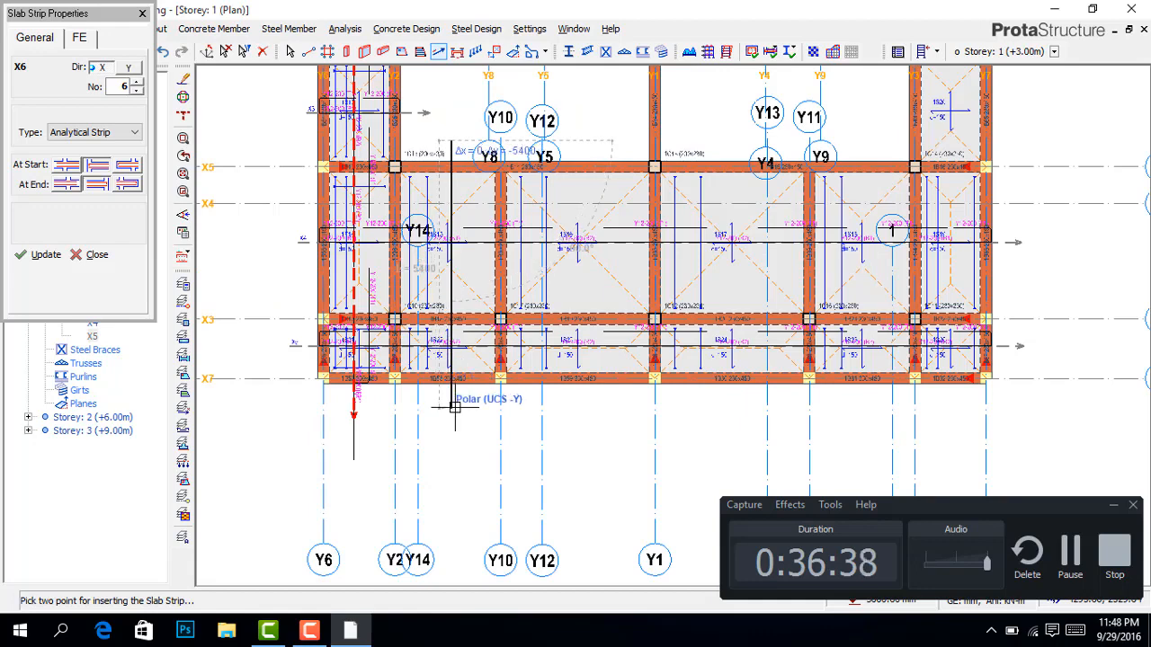
{"action": "left_click", "coordinate": [454, 407]}
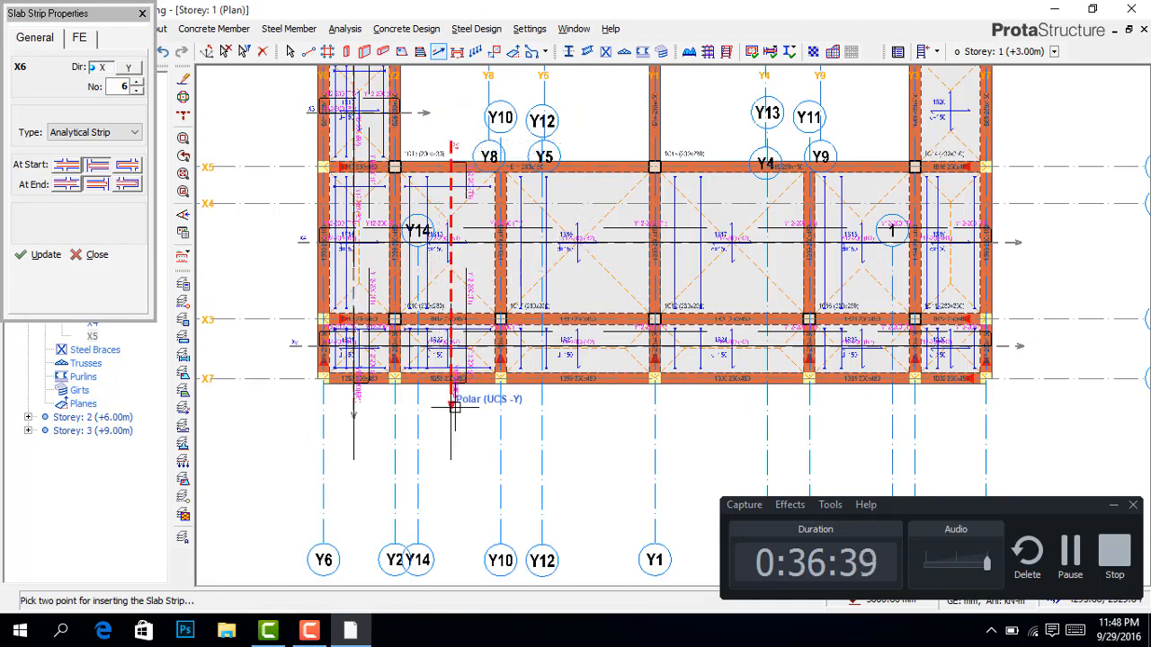
{"action": "left_click", "coordinate": [593, 405]}
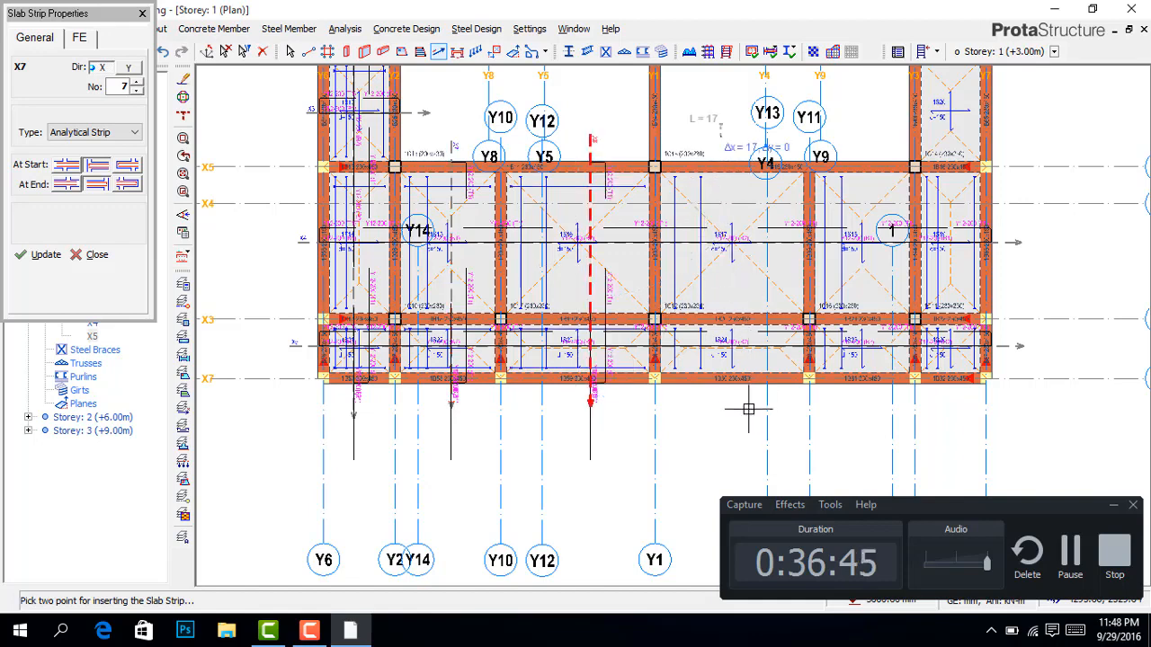
{"action": "left_click", "coordinate": [721, 142]}
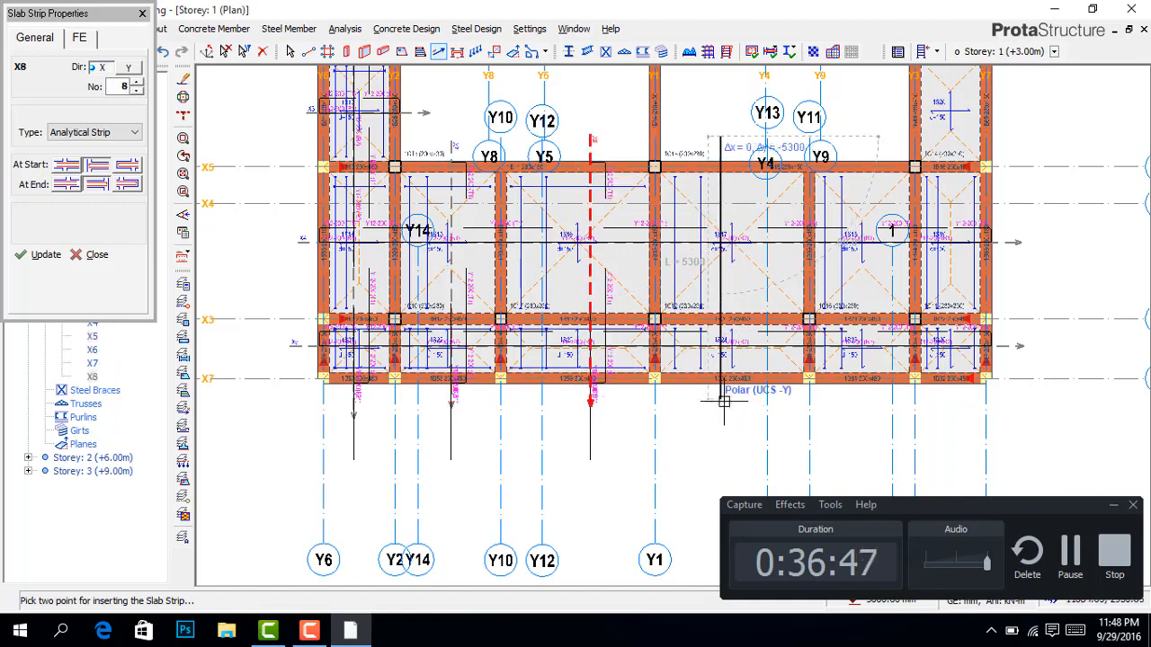
{"action": "left_click", "coordinate": [731, 401]}
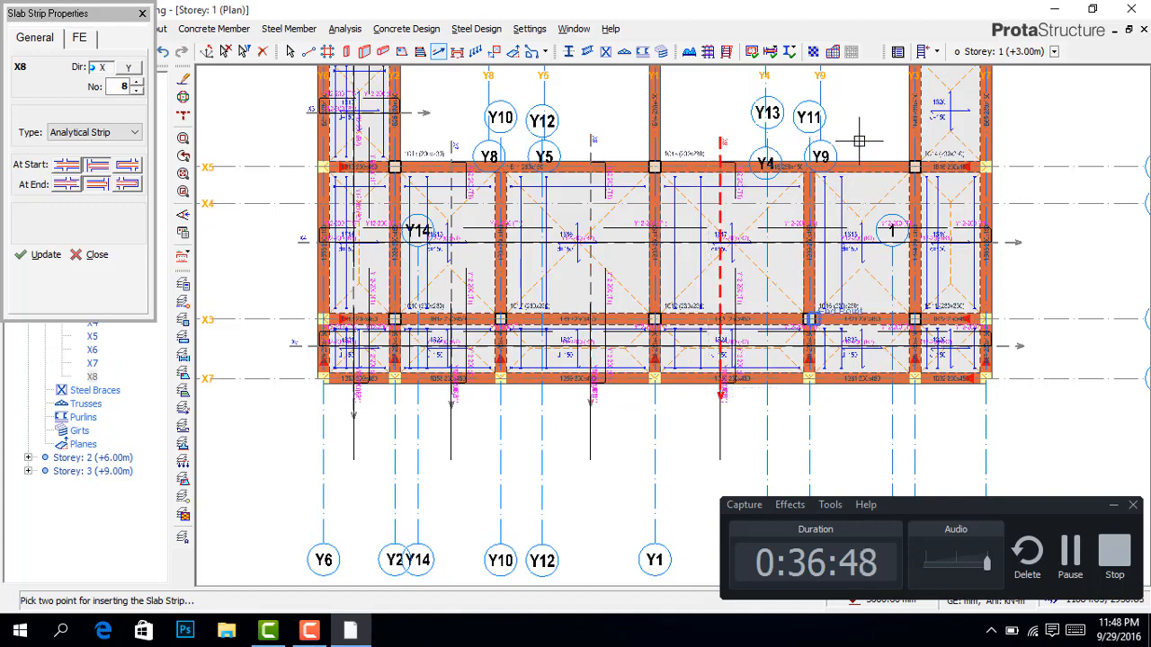
{"action": "left_click", "coordinate": [872, 404]}
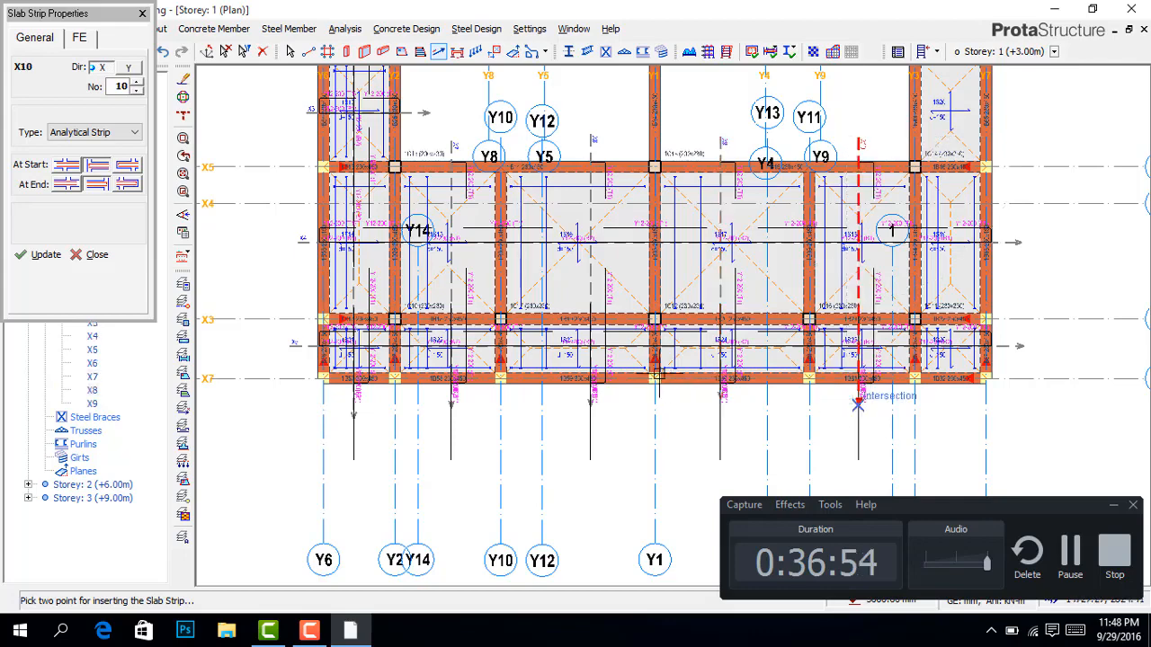
Step: Insert a vertical analytical slab strip from axis X6 to X1 in the bay between Y2 and Y5, about 5.5 m long
{"action": "scroll", "coordinate": [593, 351], "scroll_direction": "down", "scroll_amount": 2}
{"action": "scroll", "coordinate": [562, 219], "scroll_direction": "down", "scroll_amount": 2}
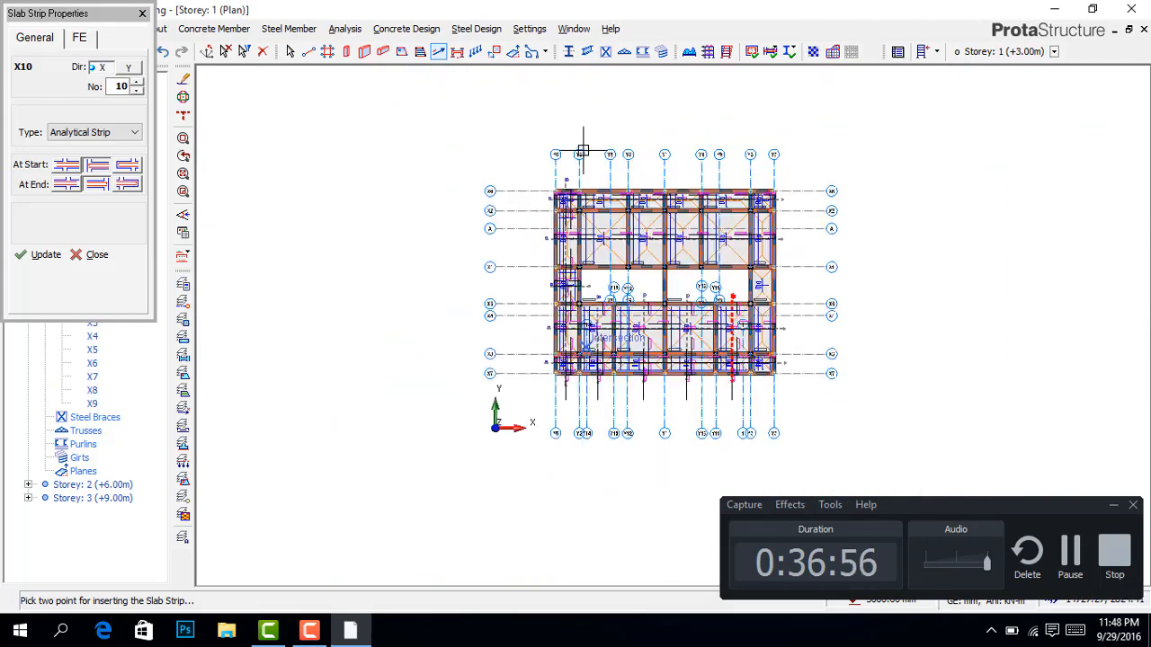
{"action": "scroll", "coordinate": [603, 280], "scroll_direction": "up", "scroll_amount": 2}
{"action": "scroll", "coordinate": [603, 280], "scroll_direction": "up", "scroll_amount": 3}
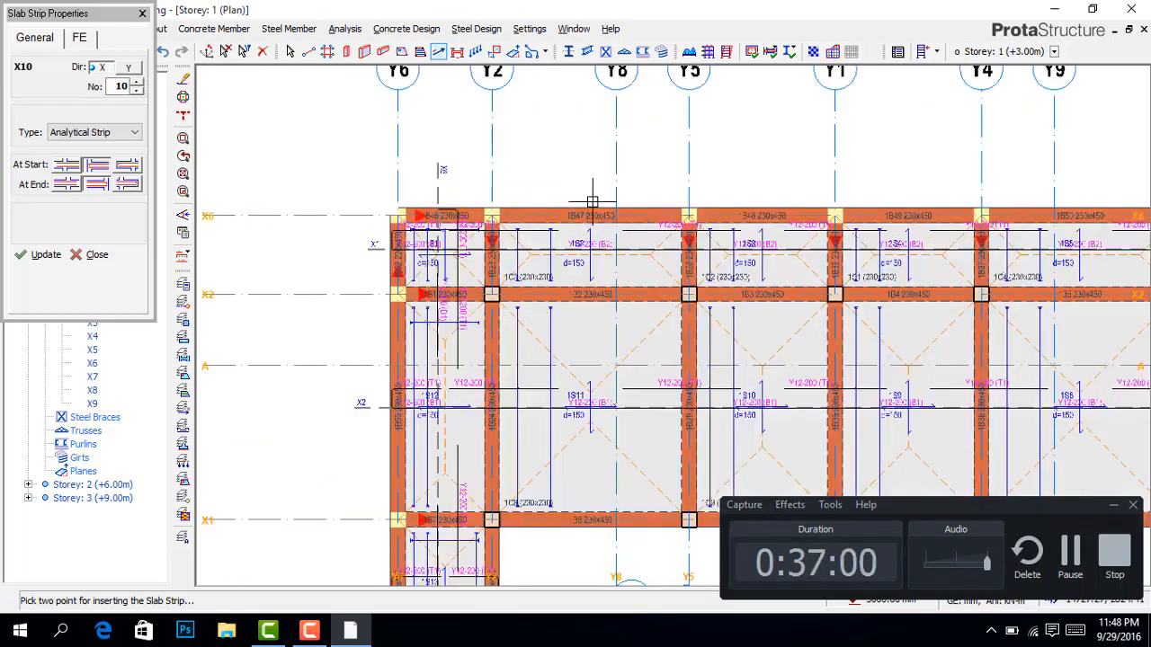
{"action": "left_click", "coordinate": [589, 199]}
{"action": "scroll", "coordinate": [586, 477], "scroll_direction": "down", "scroll_amount": 1}
{"action": "scroll", "coordinate": [586, 479], "scroll_direction": "down", "scroll_amount": 1}
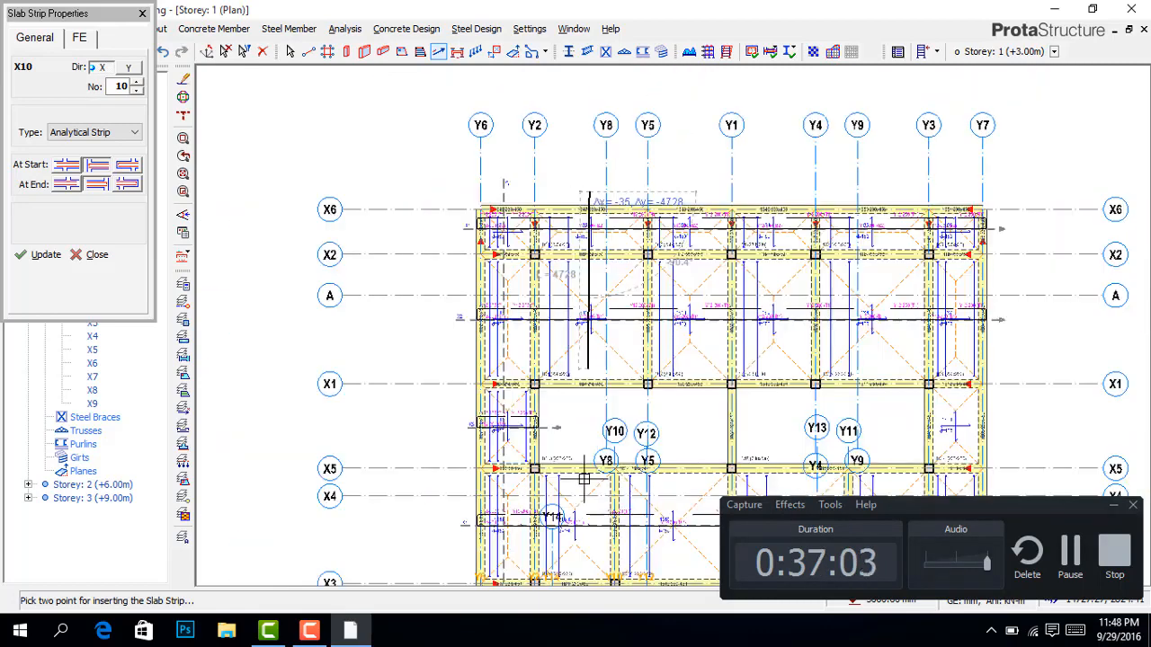
{"action": "scroll", "coordinate": [585, 400], "scroll_direction": "up", "scroll_amount": 1}
{"action": "scroll", "coordinate": [585, 400], "scroll_direction": "up", "scroll_amount": 2}
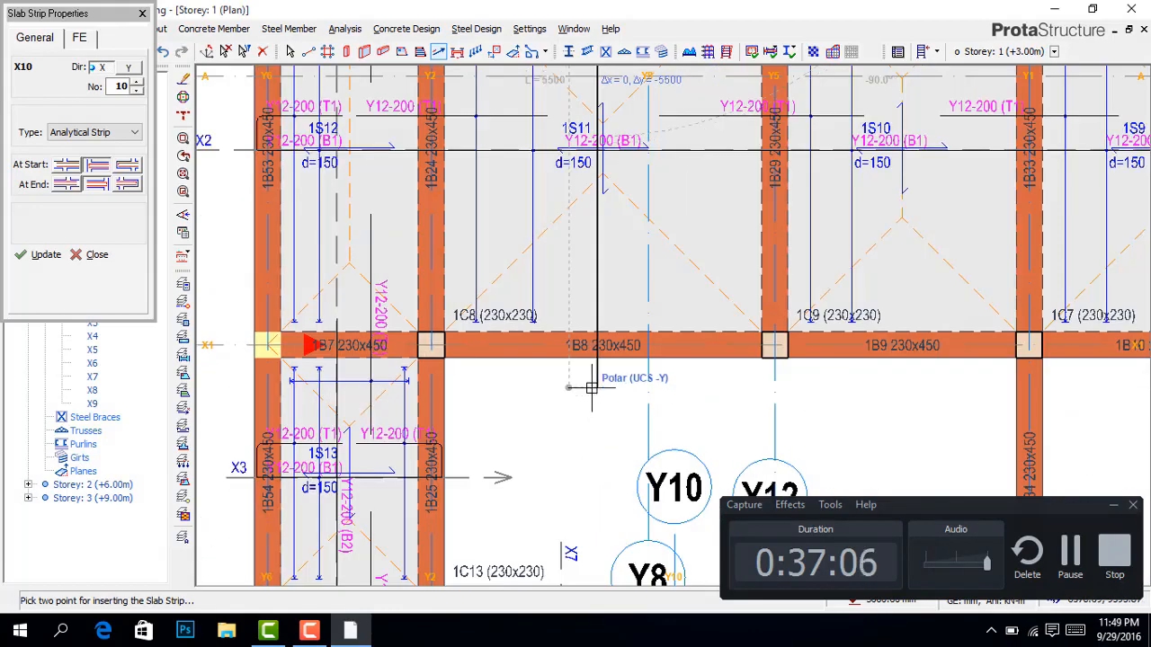
{"action": "left_click", "coordinate": [591, 387]}
Step: Insert three vertical analytical slab strips from axis X6 to X1, in bays Y5–Y1, Y1–Y4 and Y4–Y3, each about 5.7 m long
{"action": "scroll", "coordinate": [592, 382], "scroll_direction": "down", "scroll_amount": 2}
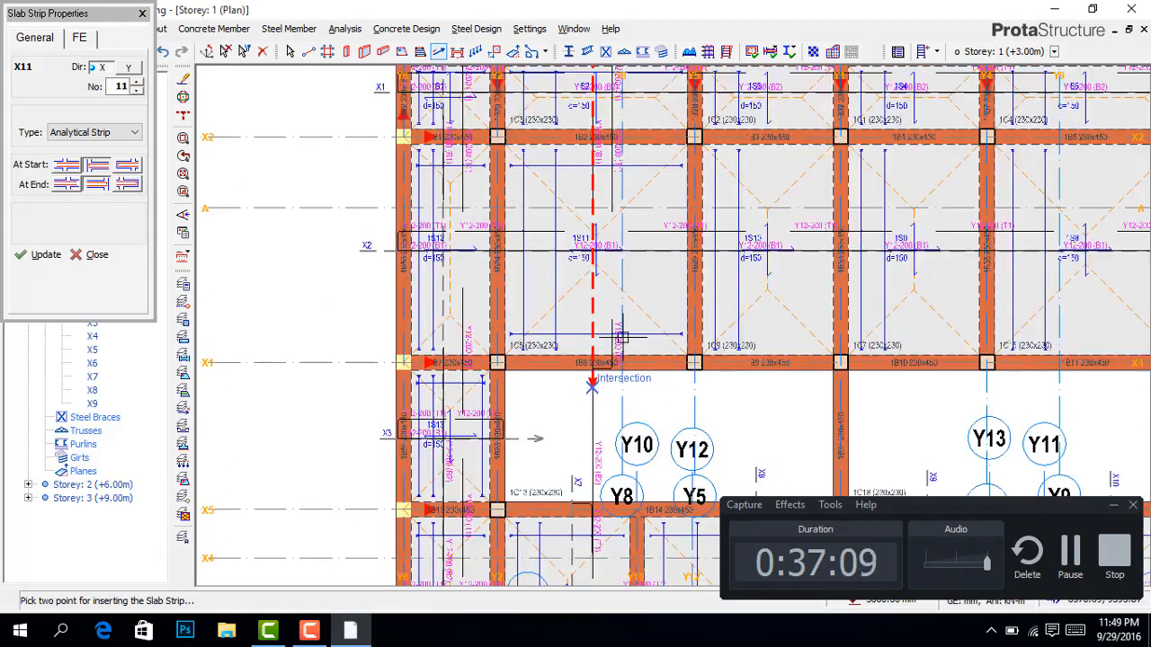
{"action": "scroll", "coordinate": [676, 288], "scroll_direction": "down", "scroll_amount": 2}
{"action": "scroll", "coordinate": [729, 134], "scroll_direction": "up", "scroll_amount": 1}
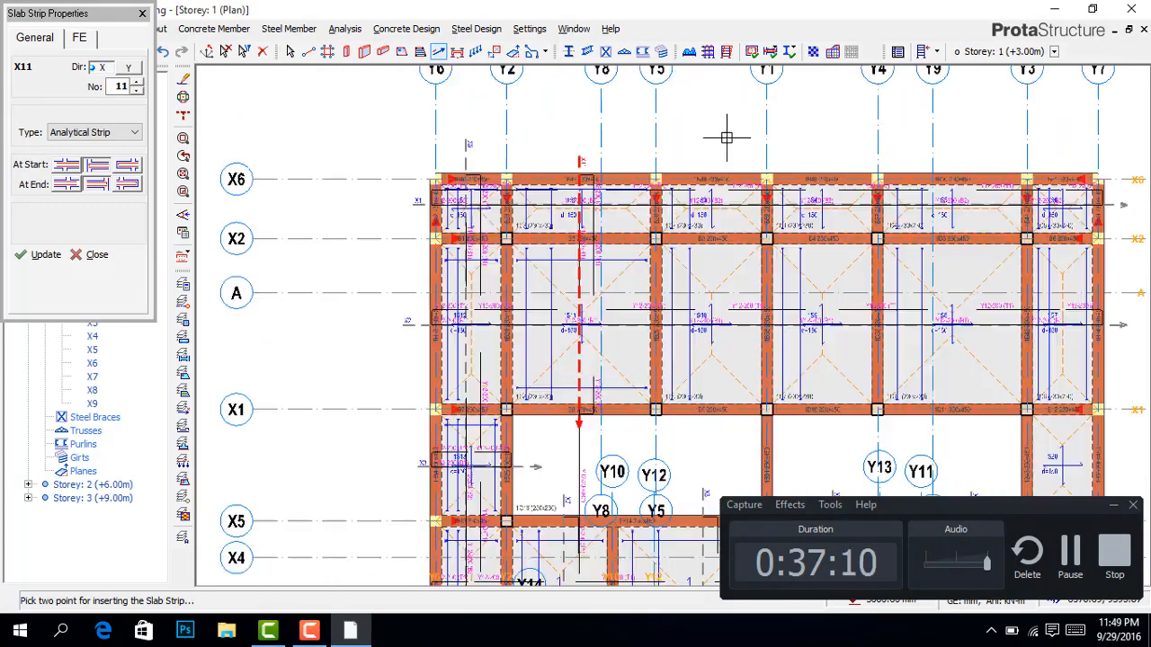
{"action": "left_click", "coordinate": [722, 148]}
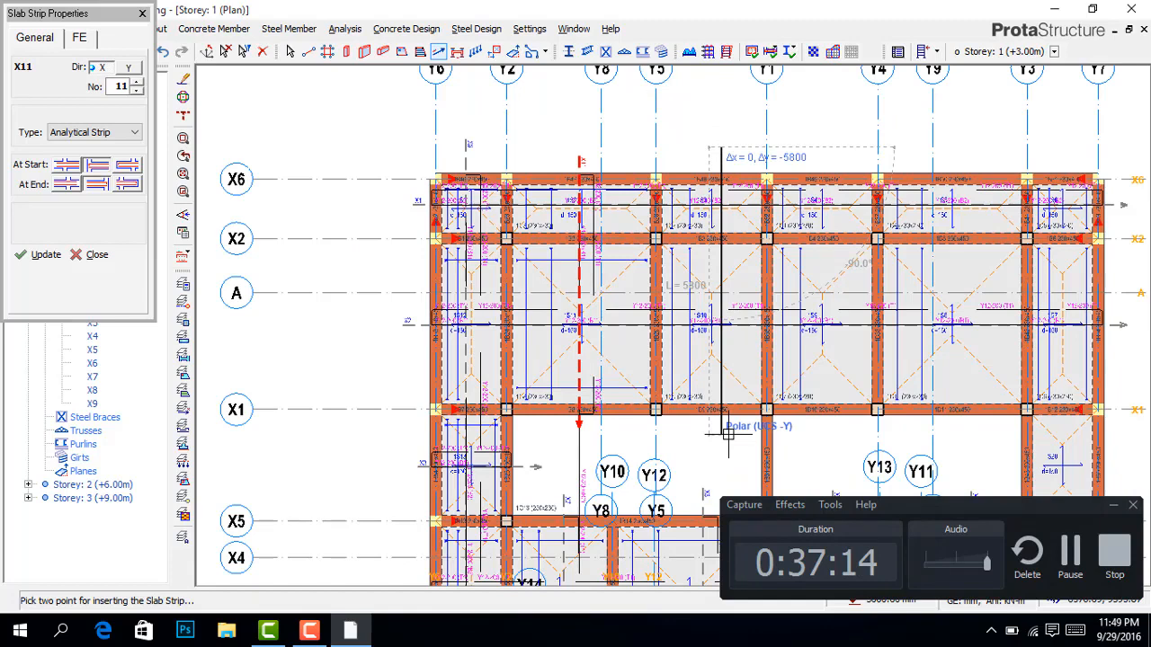
{"action": "left_click", "coordinate": [724, 432]}
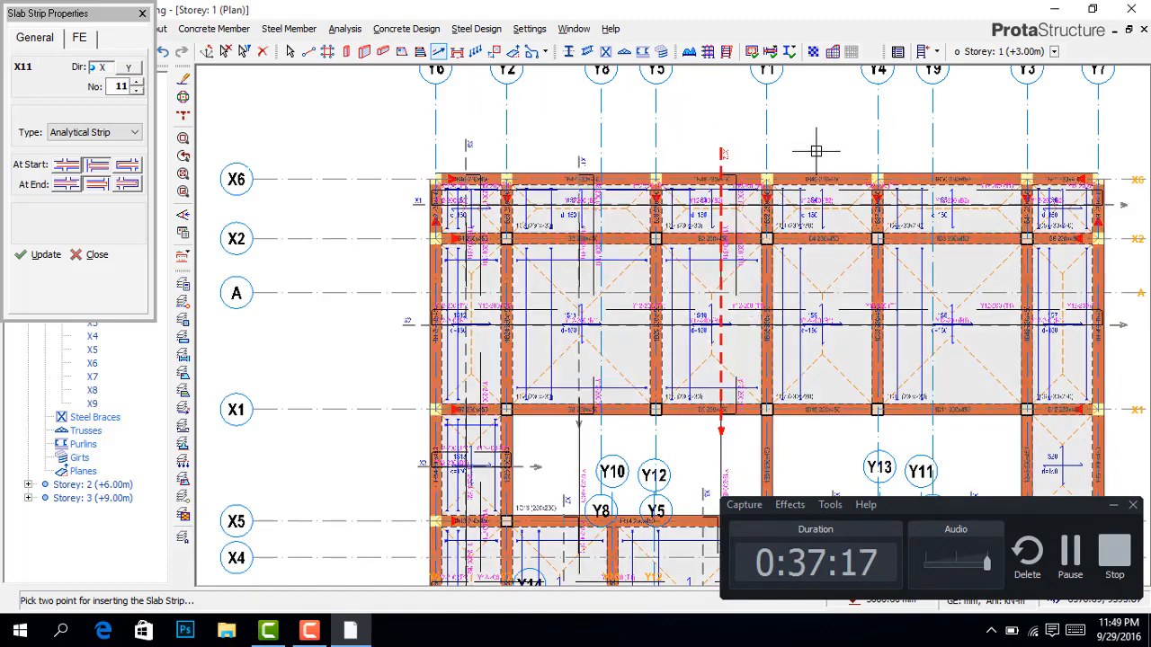
{"action": "left_click", "coordinate": [818, 151]}
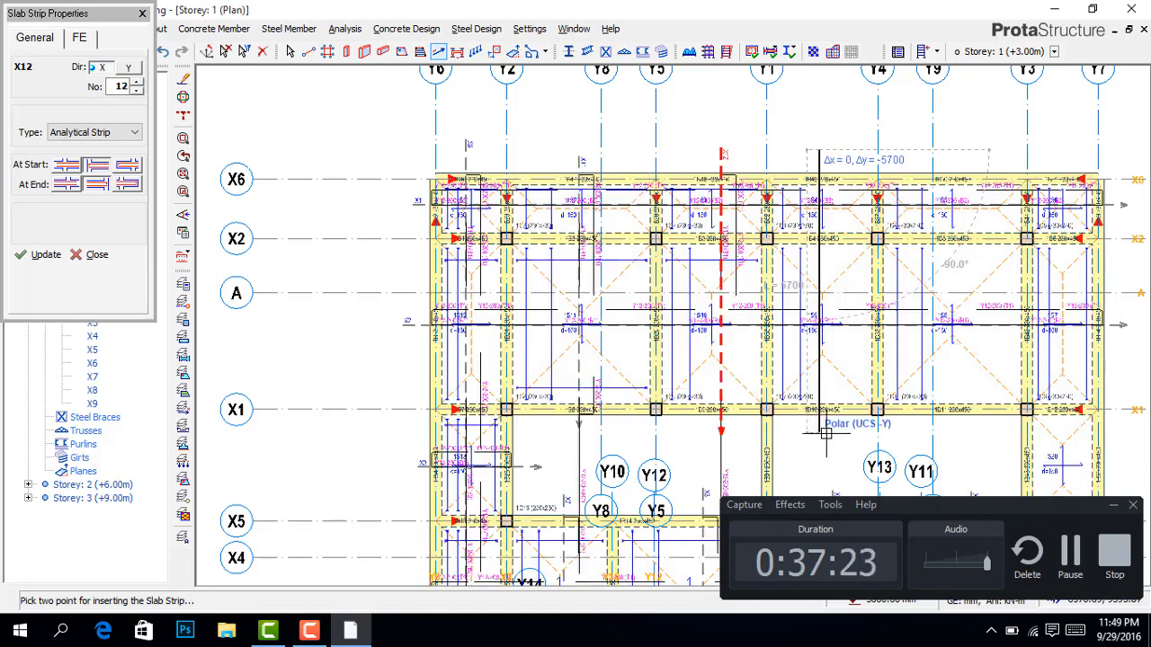
{"action": "left_click", "coordinate": [818, 429]}
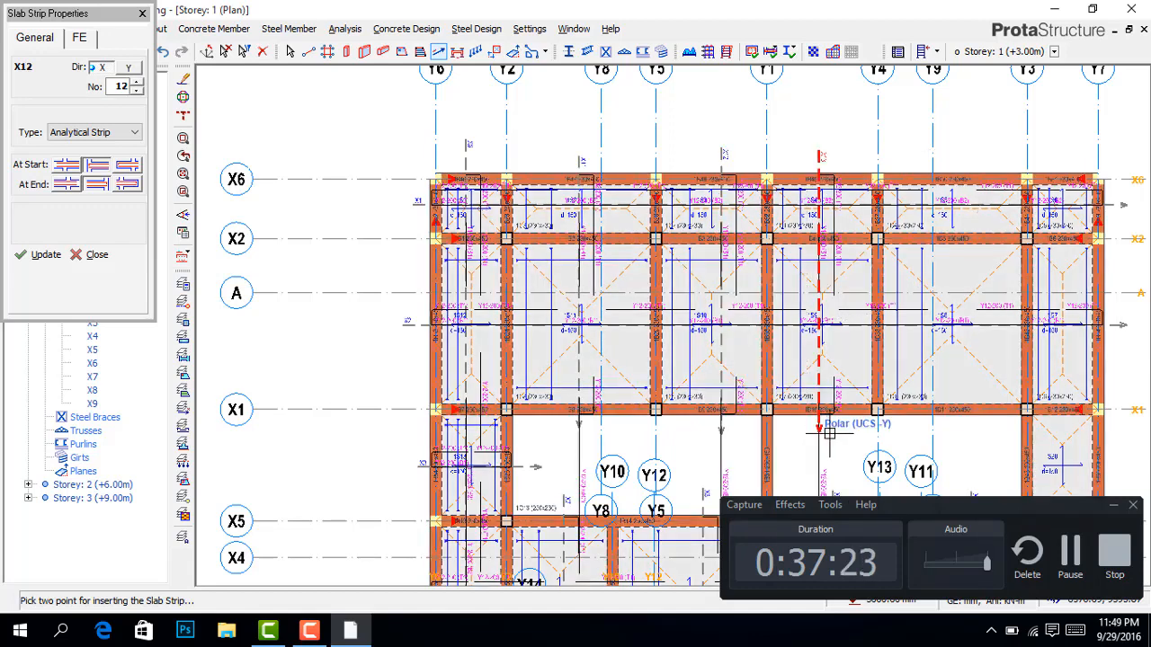
{"action": "left_click", "coordinate": [945, 159]}
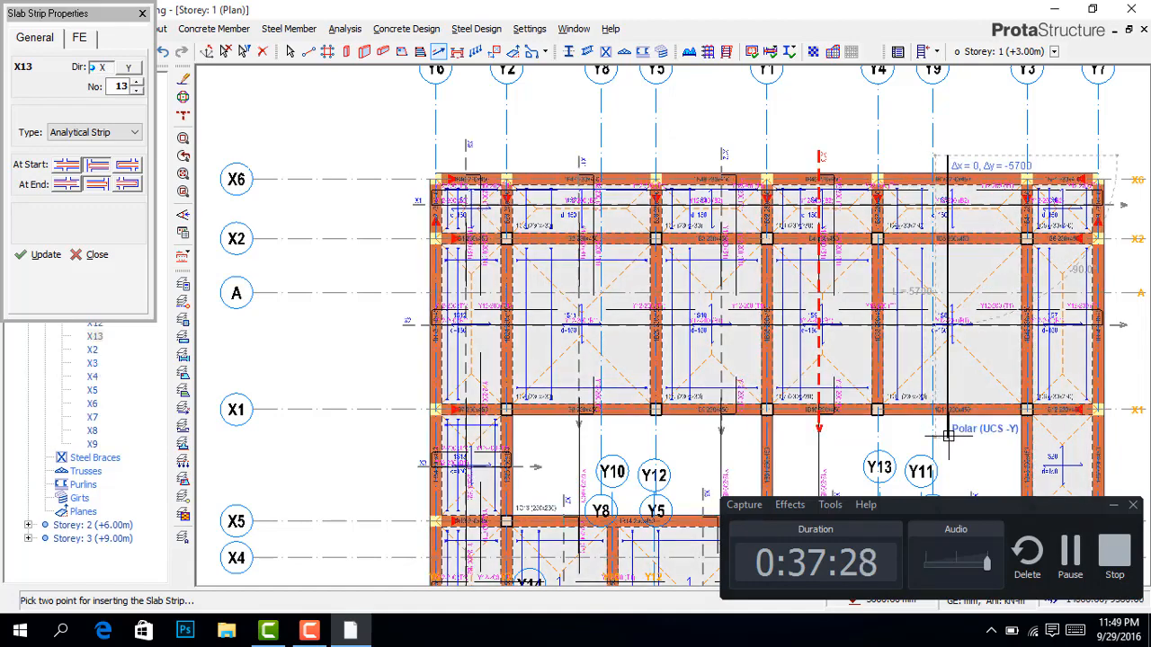
{"action": "left_click", "coordinate": [945, 437]}
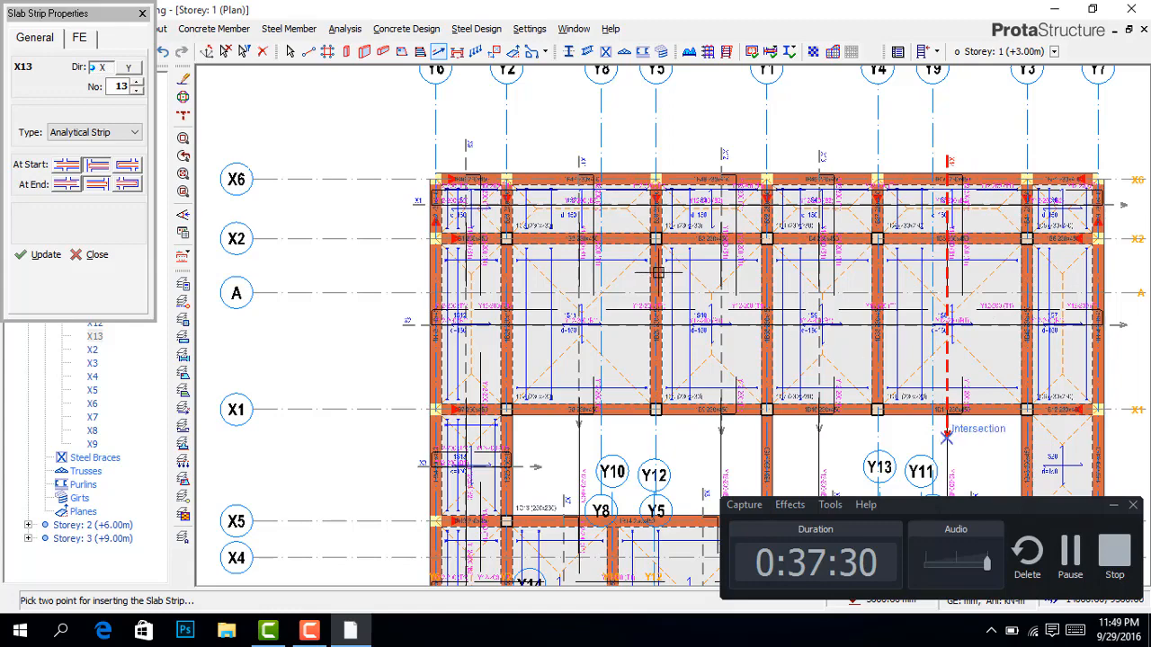
Step: Insert a vertical analytical slab strip across the full plan between axes Y3 and Y7, finish strip insertion and save the project
{"action": "scroll", "coordinate": [709, 293], "scroll_direction": "down", "scroll_amount": 5}
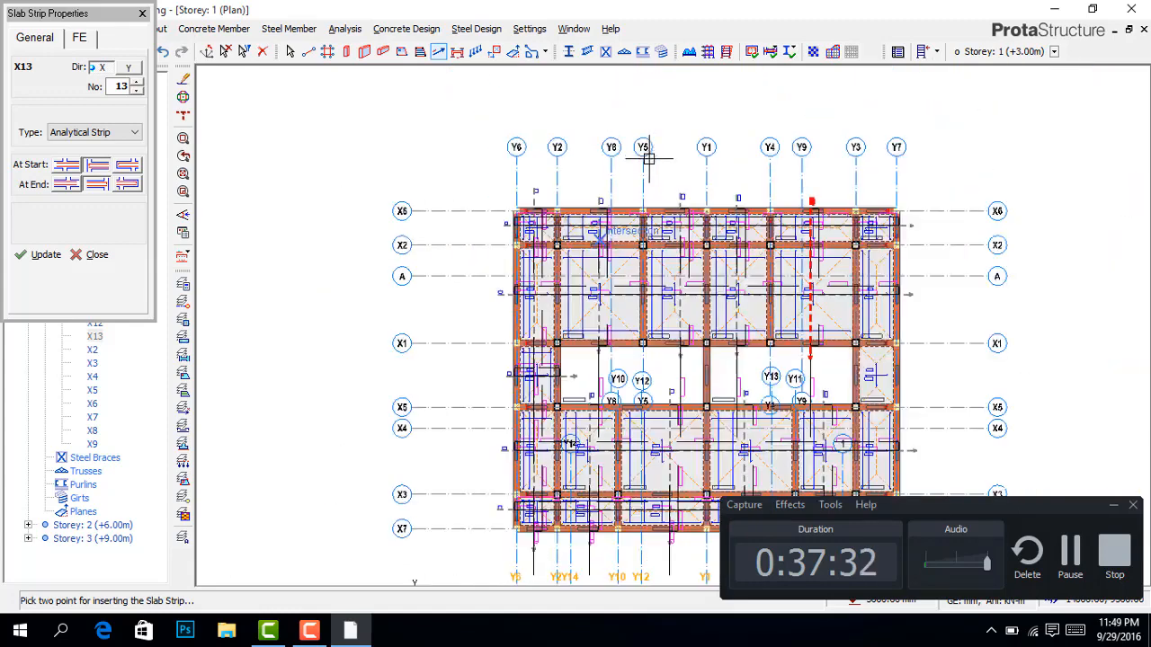
{"action": "scroll", "coordinate": [721, 236], "scroll_direction": "up", "scroll_amount": 2}
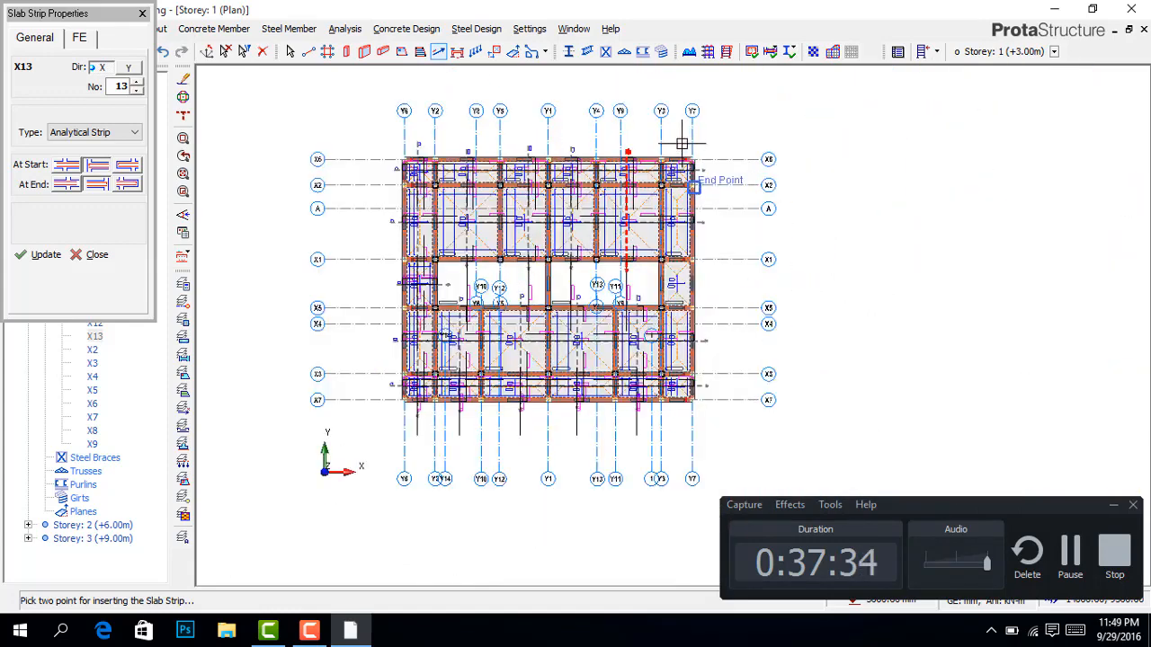
{"action": "left_click", "coordinate": [671, 132]}
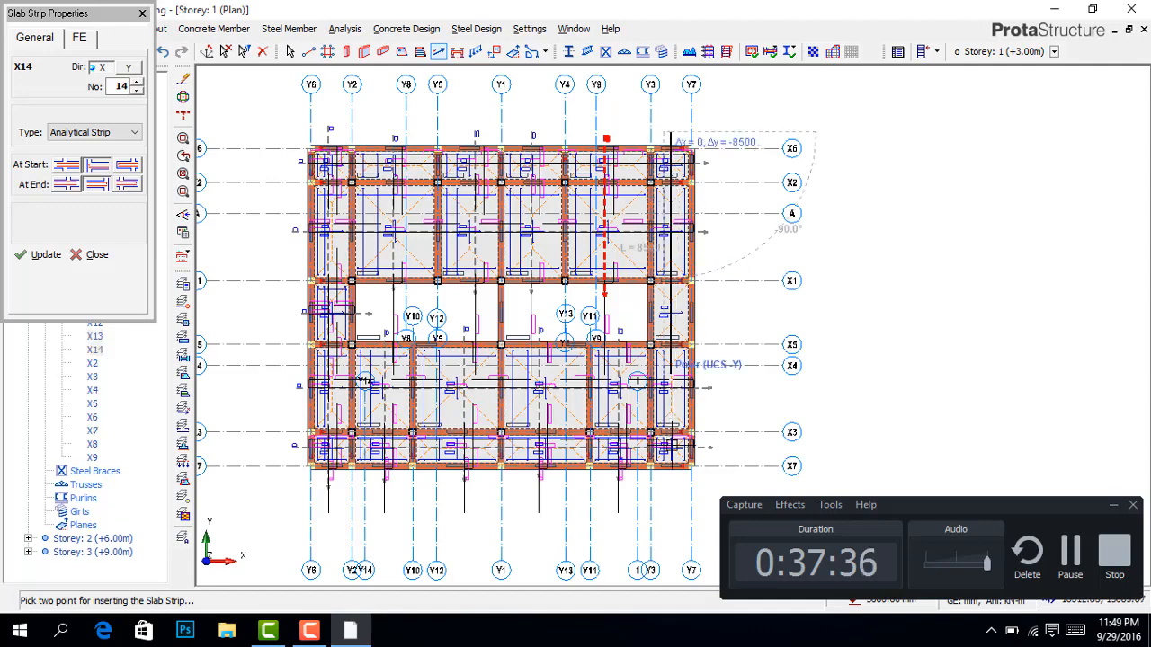
{"action": "left_click", "coordinate": [673, 483]}
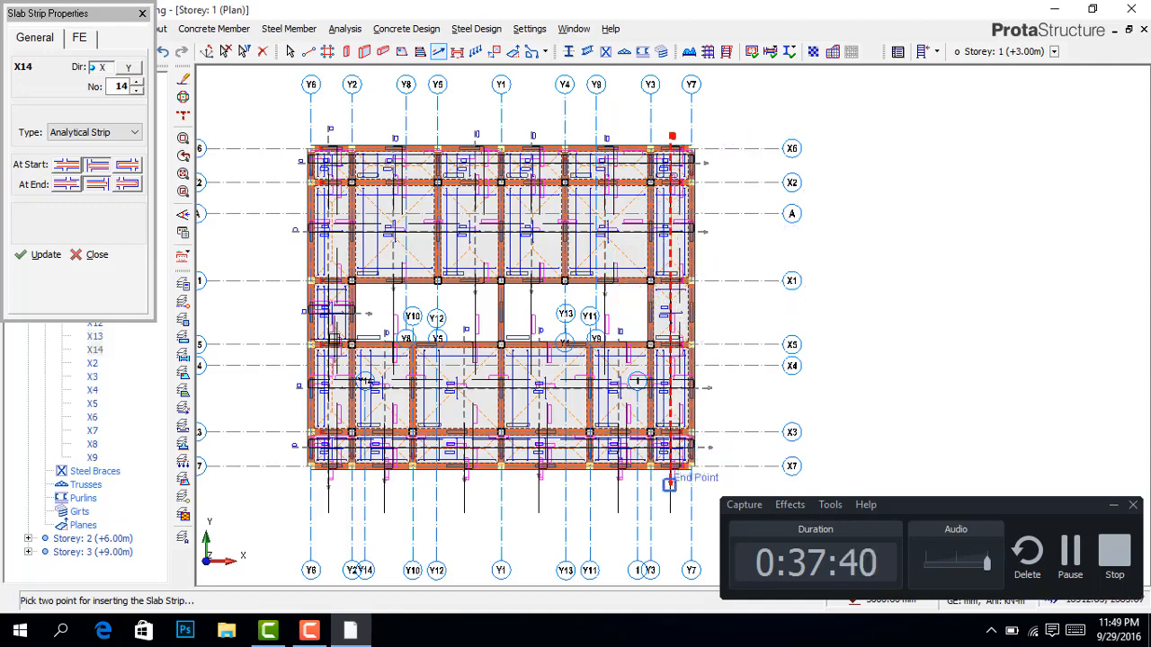
{"action": "left_click", "coordinate": [96, 254]}
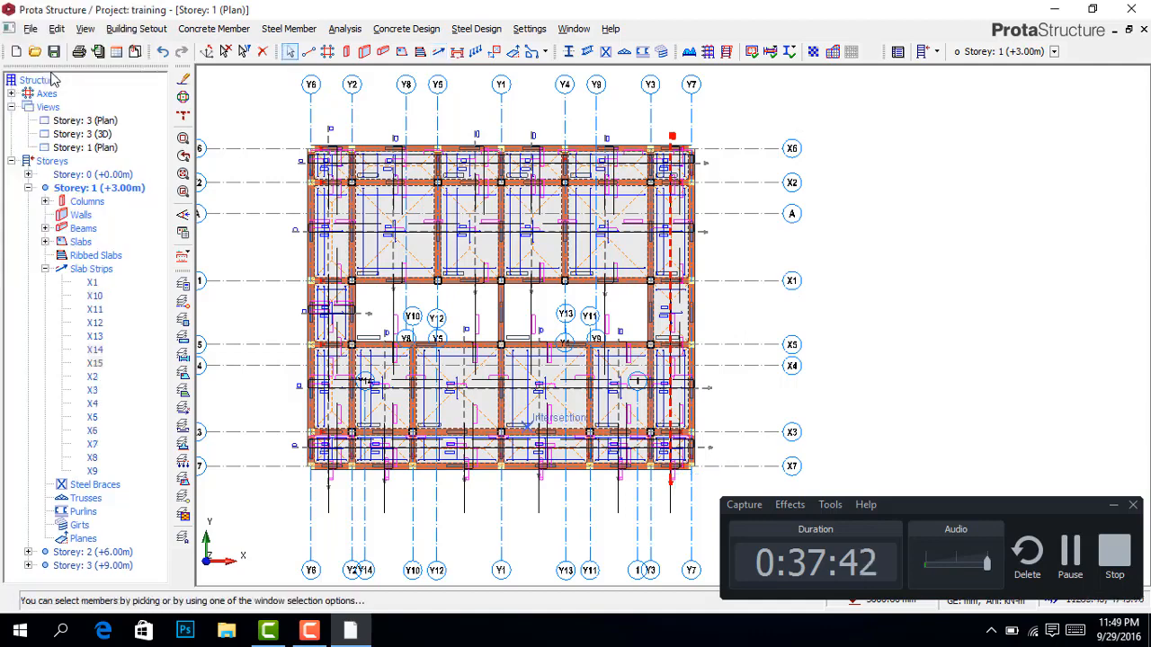
{"action": "left_click", "coordinate": [53, 52]}
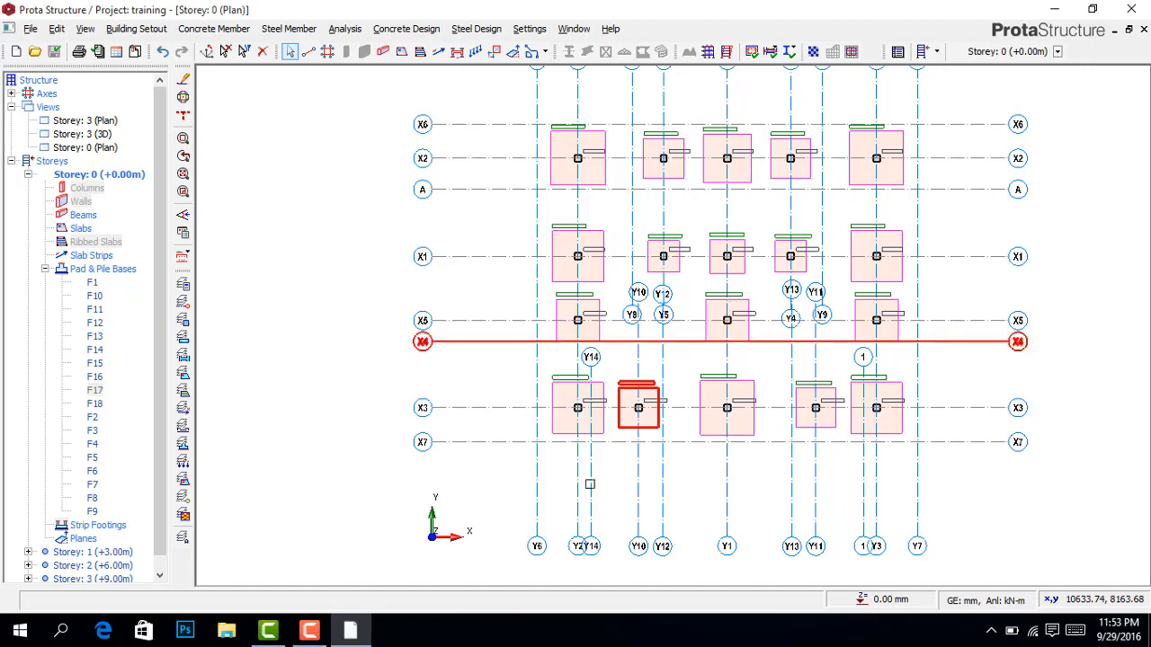
Step: Minimize the structural model window and switch to ProtaDetails for the training project
{"action": "mouse_move", "coordinate": [352, 638]}
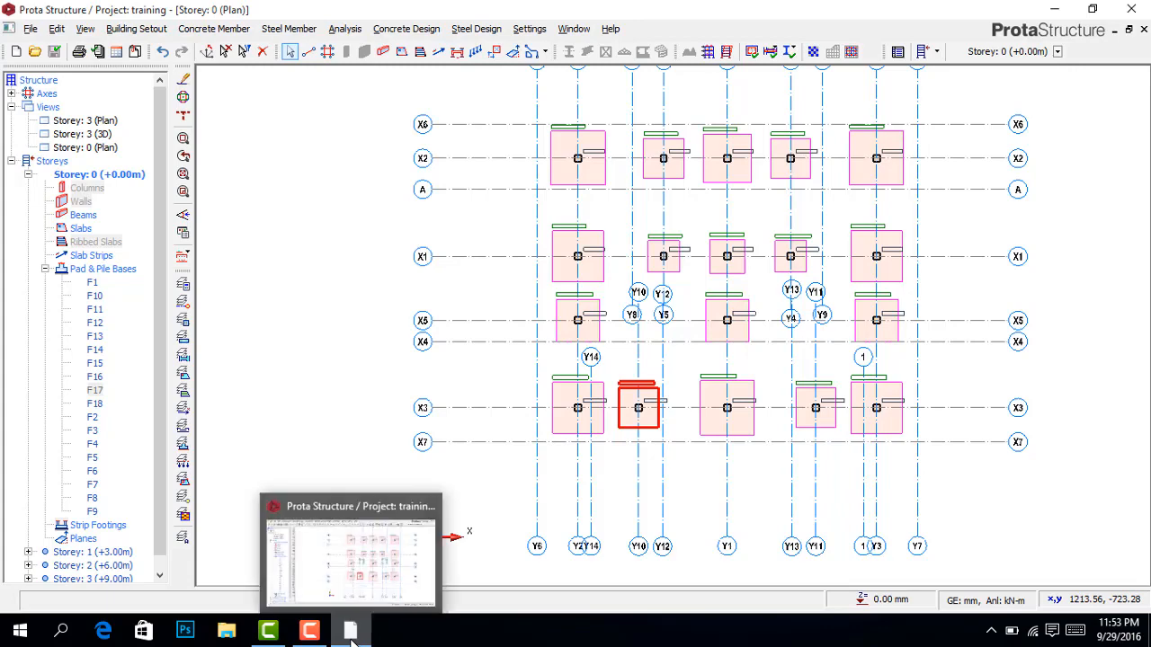
{"action": "left_click", "coordinate": [1052, 9]}
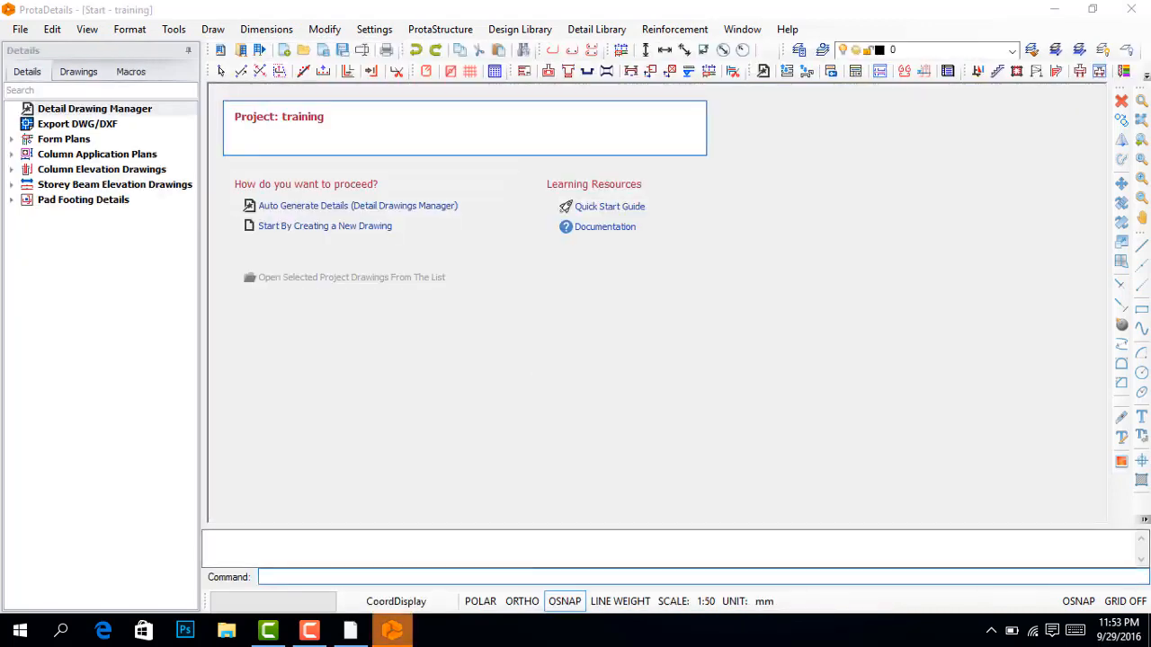
Step: Place the generated detail drawings in Drawing1.dwg with the insertion point at about -9431, 3503
{"action": "left_click", "coordinate": [350, 633]}
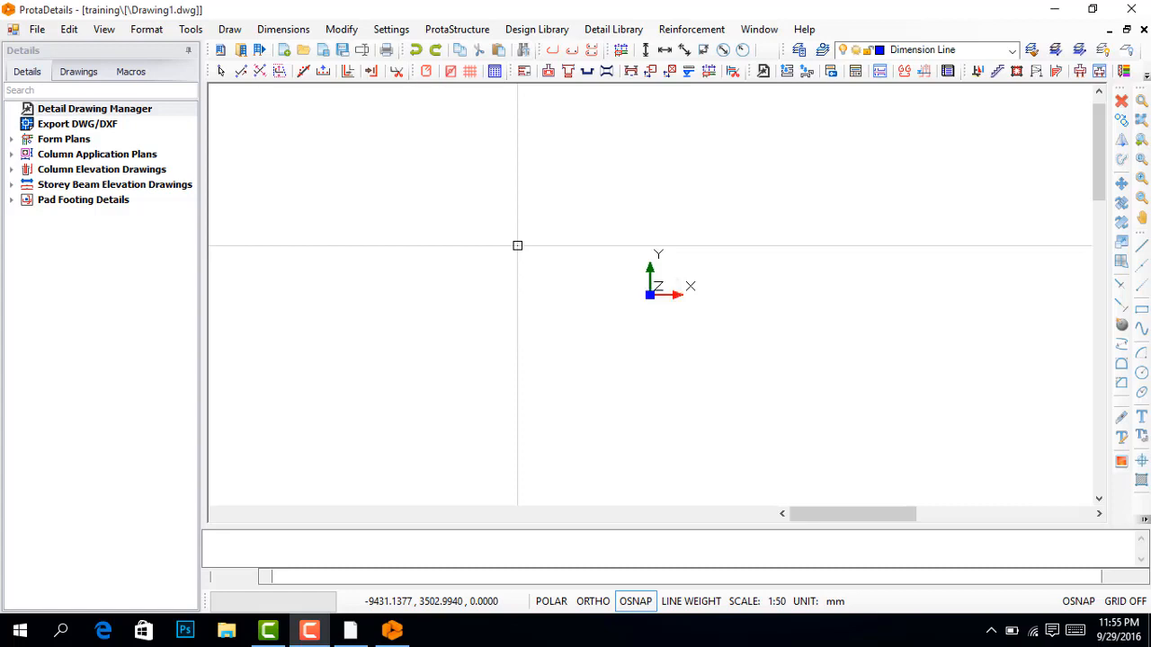
{"action": "left_click", "coordinate": [517, 246]}
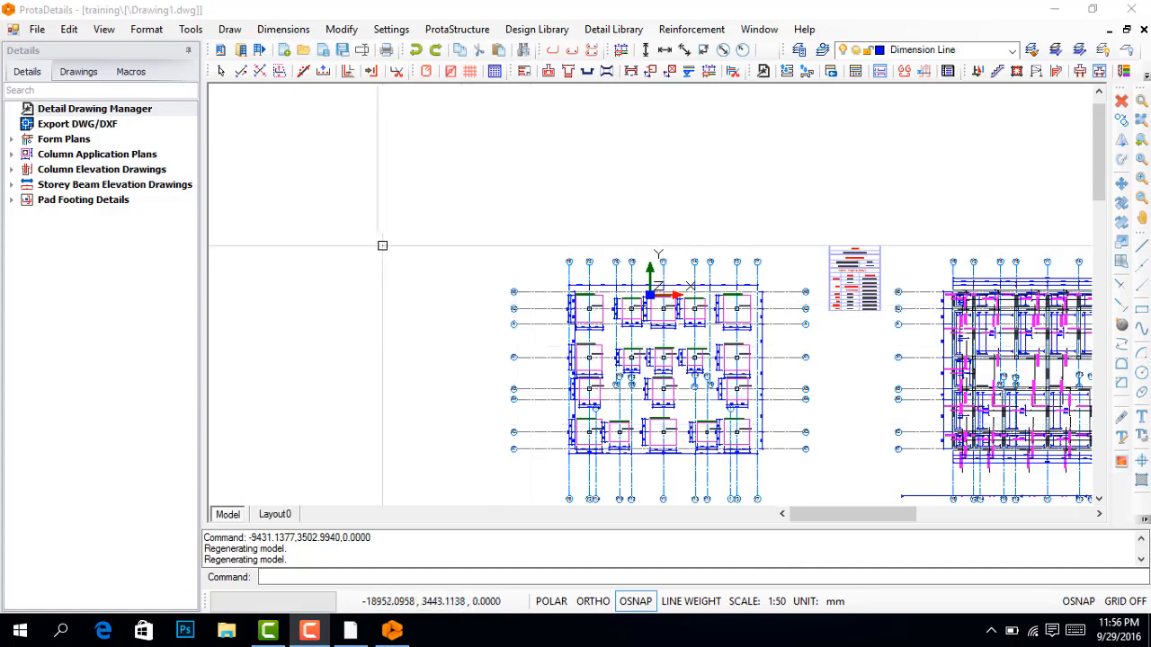
Step: Examine the generated foundation and slab plans, column application plans, column elevations, beam elevations and pad footing details in Drawing1.dwg
{"action": "scroll", "coordinate": [382, 245], "scroll_direction": "down", "scroll_amount": 3}
{"action": "scroll", "coordinate": [382, 247], "scroll_direction": "down", "scroll_amount": 5}
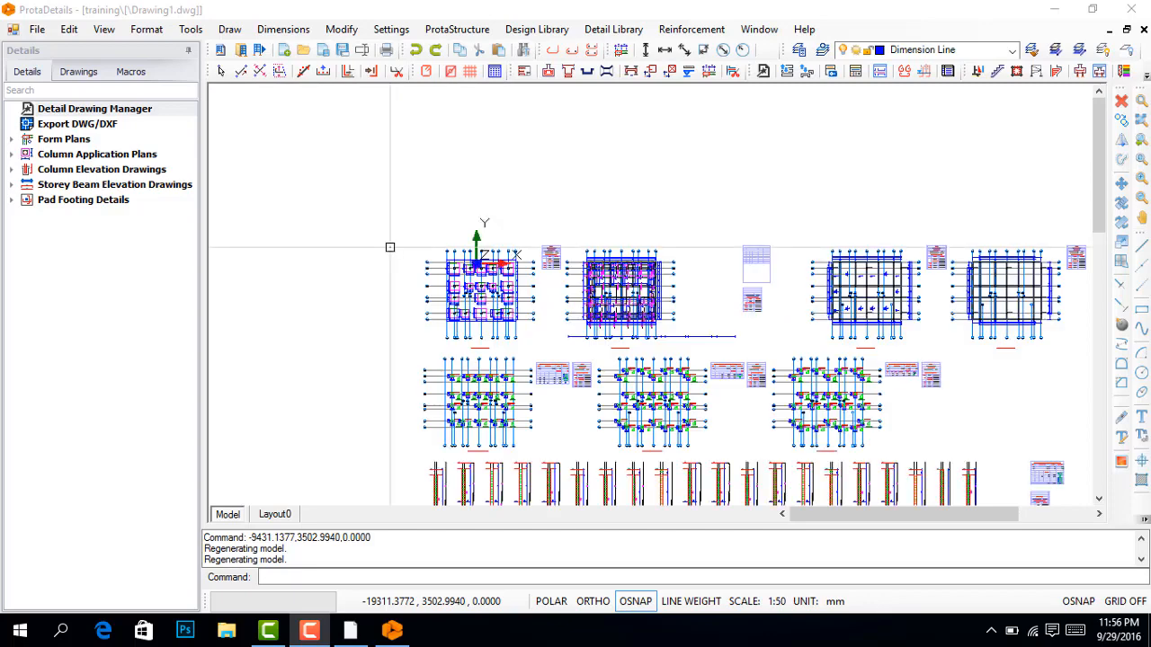
{"action": "scroll", "coordinate": [382, 246], "scroll_direction": "up", "scroll_amount": 3}
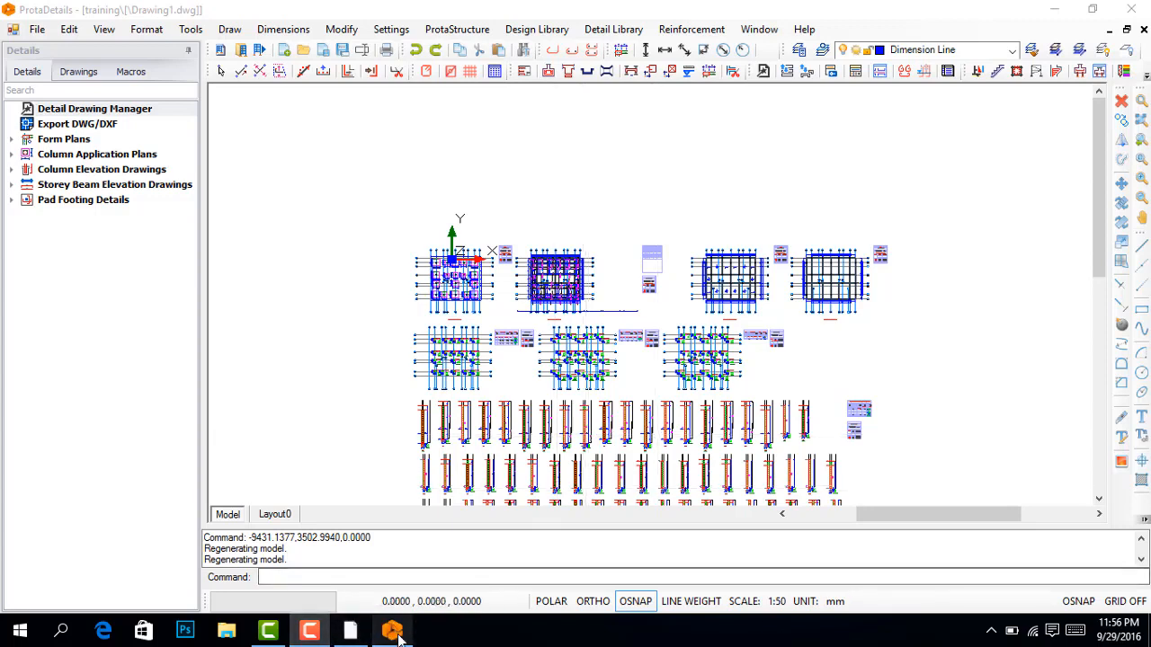
{"action": "left_click", "coordinate": [321, 635]}
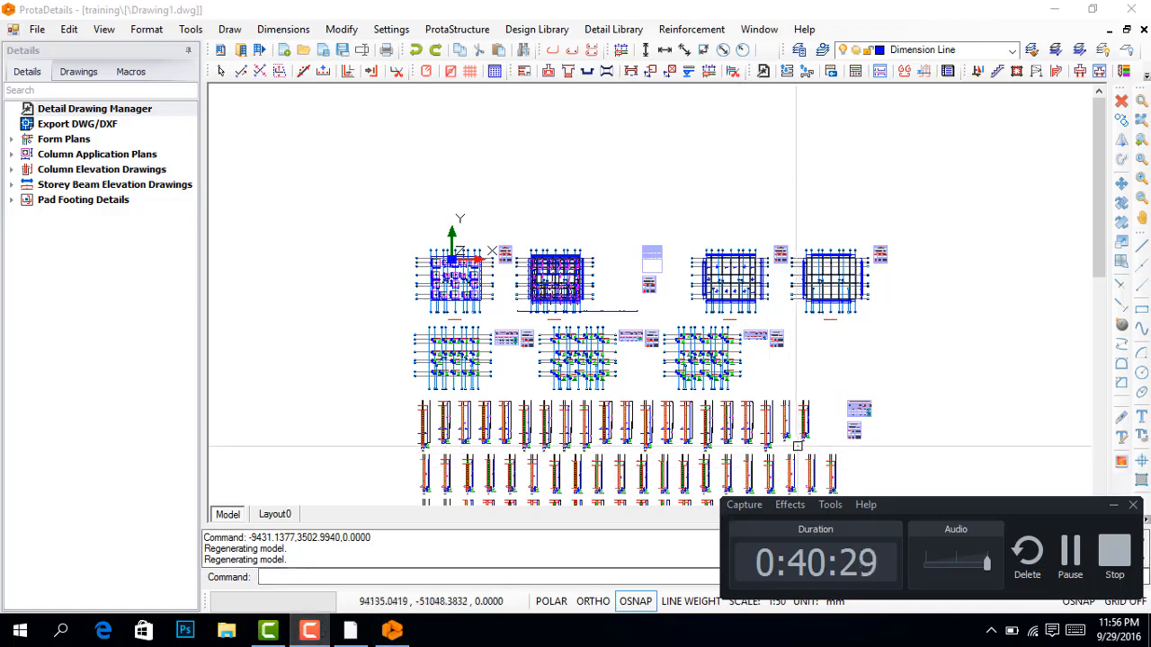
{"action": "scroll", "coordinate": [710, 315], "scroll_direction": "up", "scroll_amount": 2}
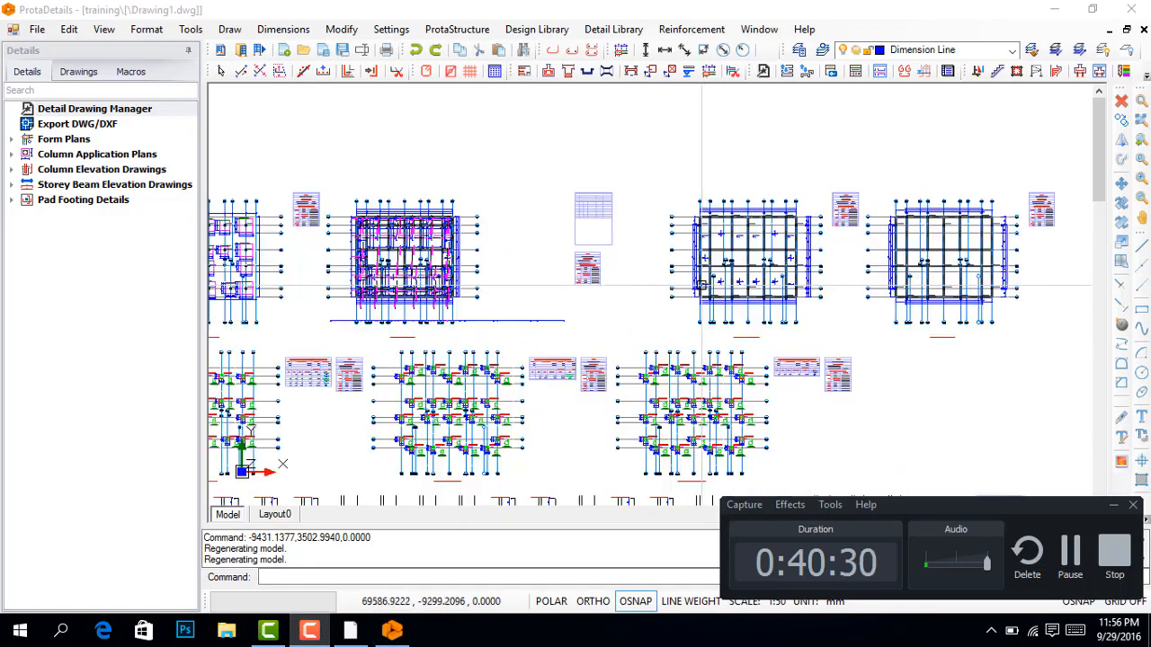
{"action": "scroll", "coordinate": [496, 180], "scroll_direction": "down", "scroll_amount": 2}
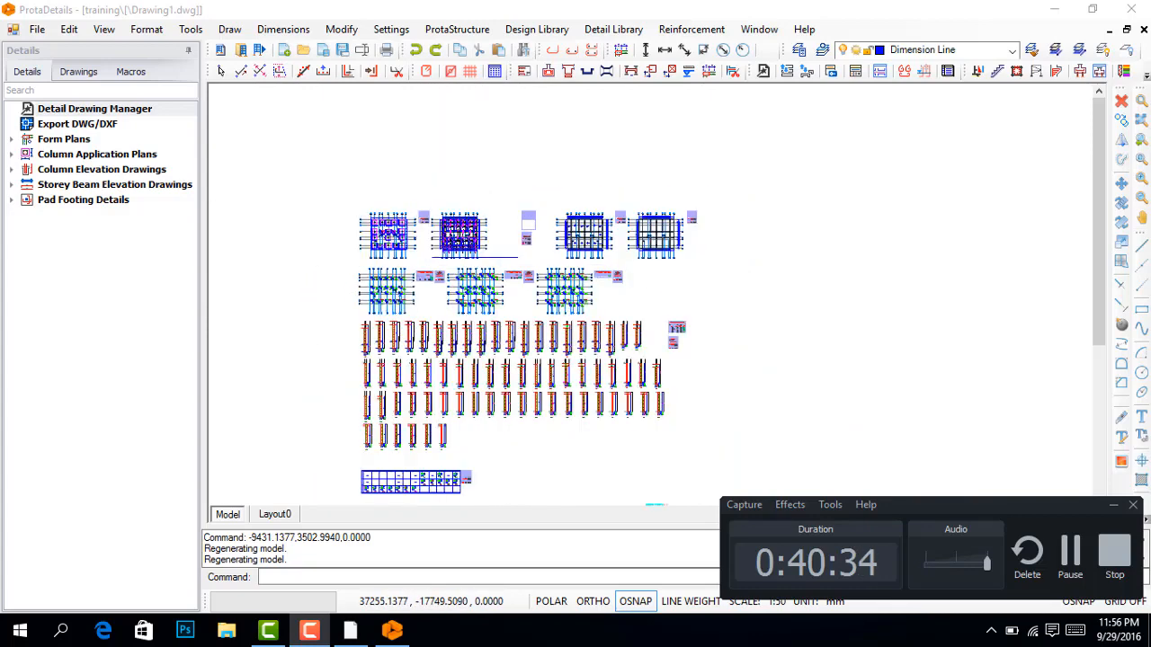
{"action": "scroll", "coordinate": [423, 450], "scroll_direction": "down", "scroll_amount": 2}
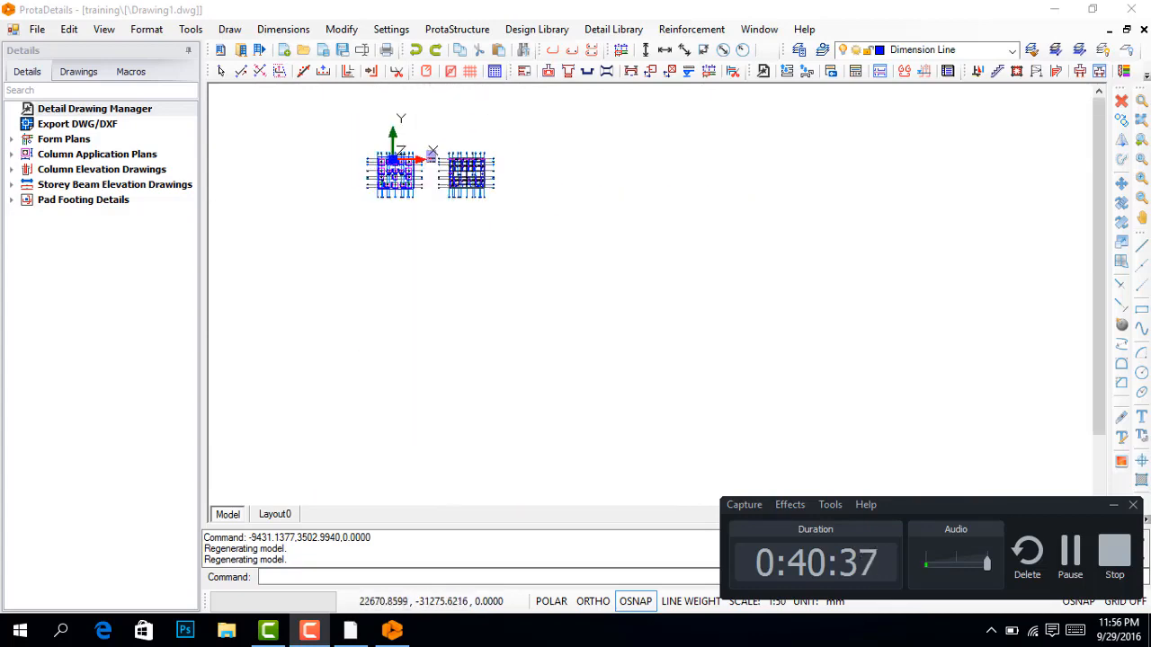
{"action": "scroll", "coordinate": [457, 250], "scroll_direction": "down", "scroll_amount": 1}
{"action": "scroll", "coordinate": [457, 252], "scroll_direction": "down", "scroll_amount": 1}
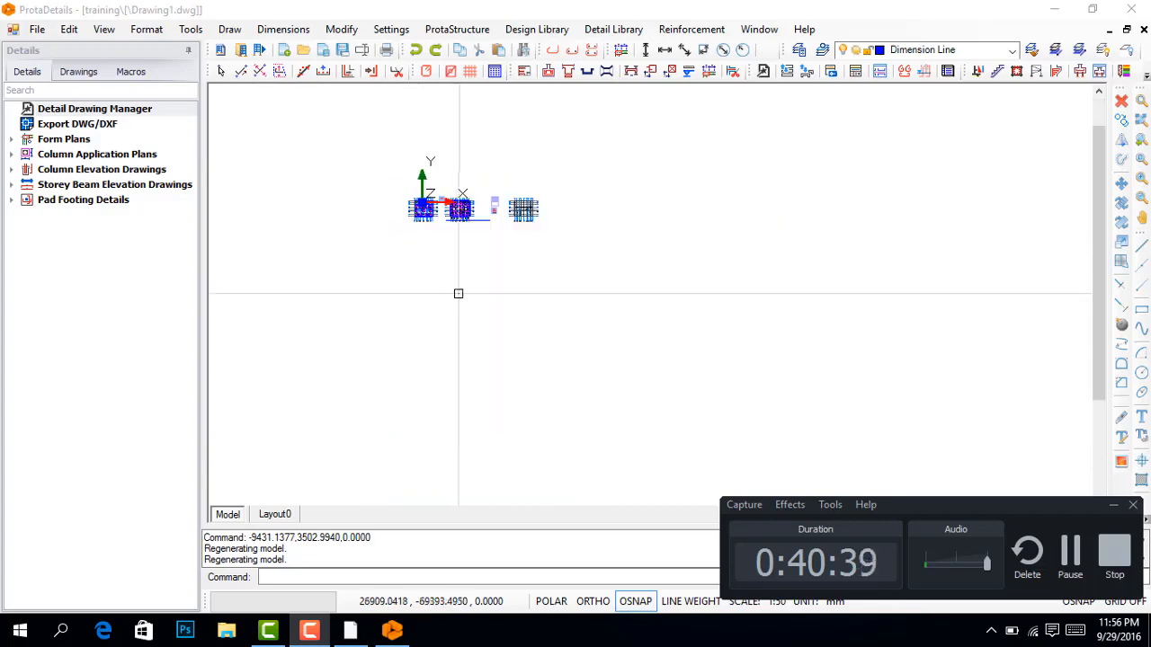
{"action": "scroll", "coordinate": [435, 337], "scroll_direction": "up", "scroll_amount": 2}
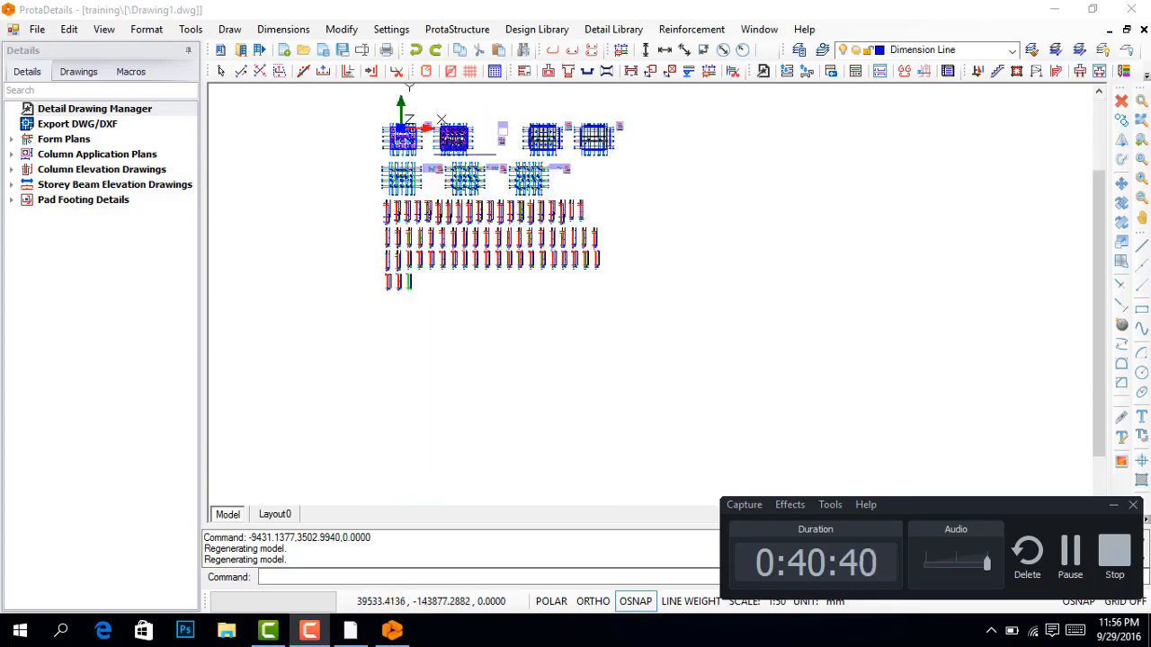
{"action": "scroll", "coordinate": [442, 360], "scroll_direction": "up", "scroll_amount": 1}
{"action": "scroll", "coordinate": [563, 257], "scroll_direction": "down", "scroll_amount": 1}
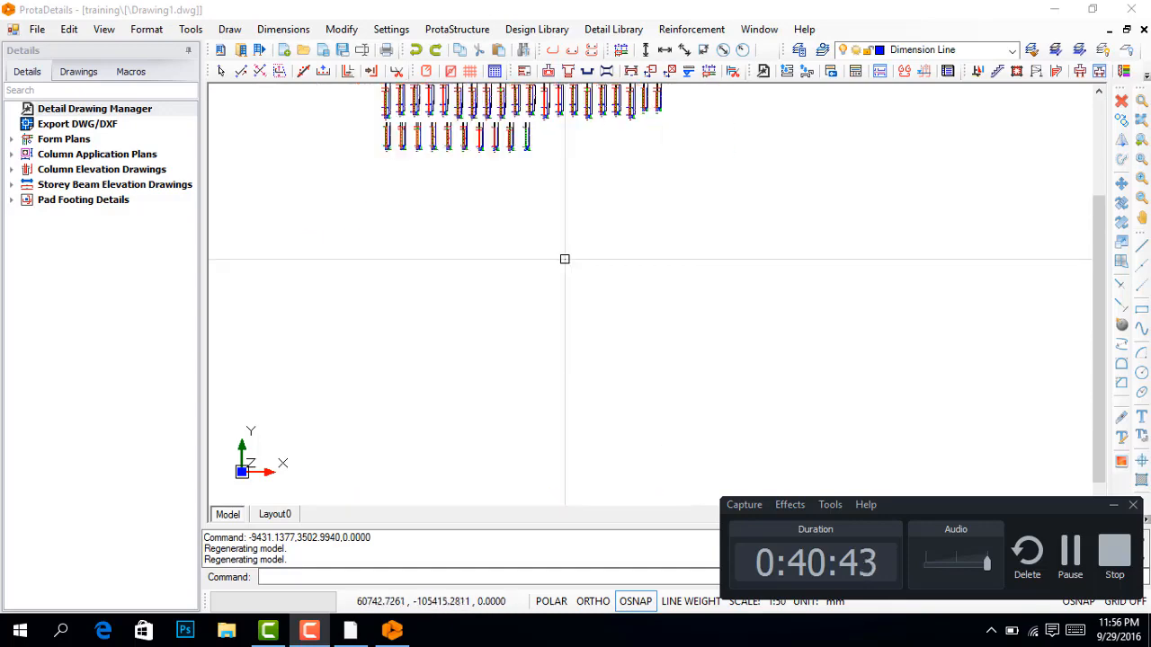
{"action": "scroll", "coordinate": [566, 257], "scroll_direction": "up", "scroll_amount": 1}
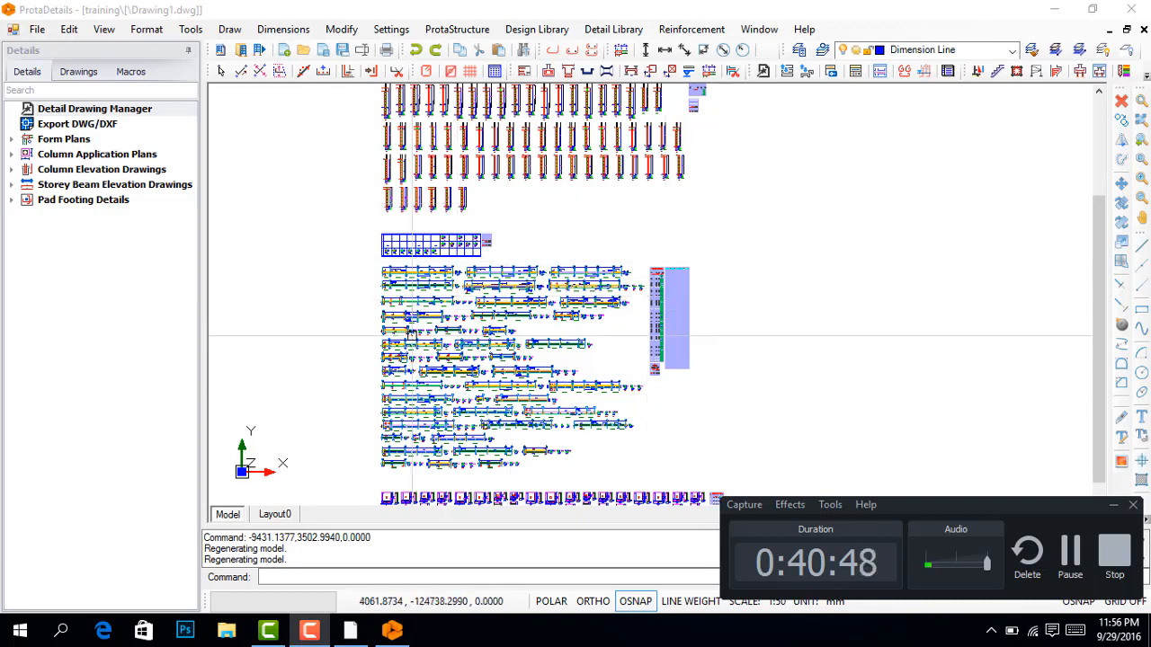
{"action": "left_click", "coordinate": [33, 29]}
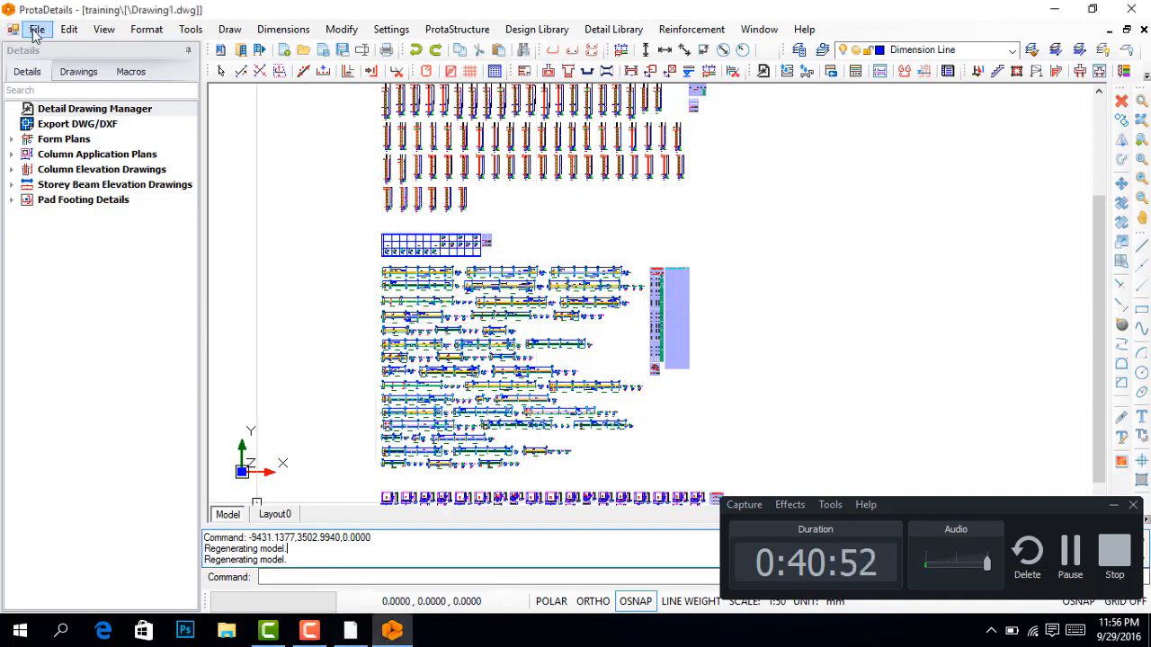
{"action": "left_click", "coordinate": [1070, 551]}
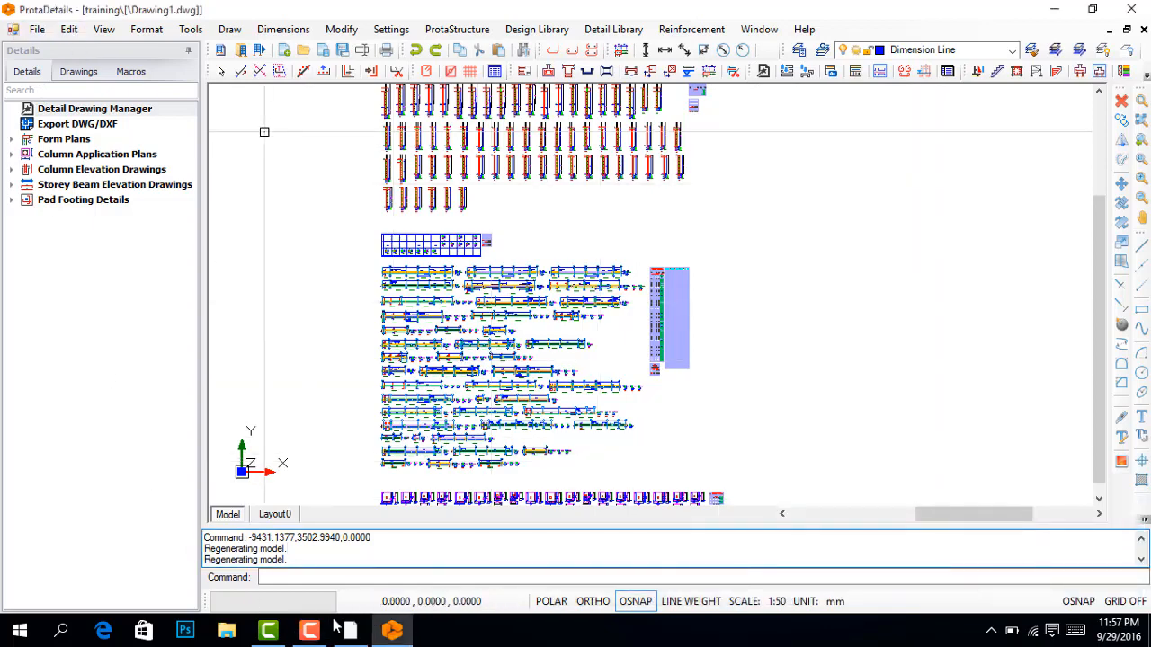
{"action": "left_click", "coordinate": [308, 630]}
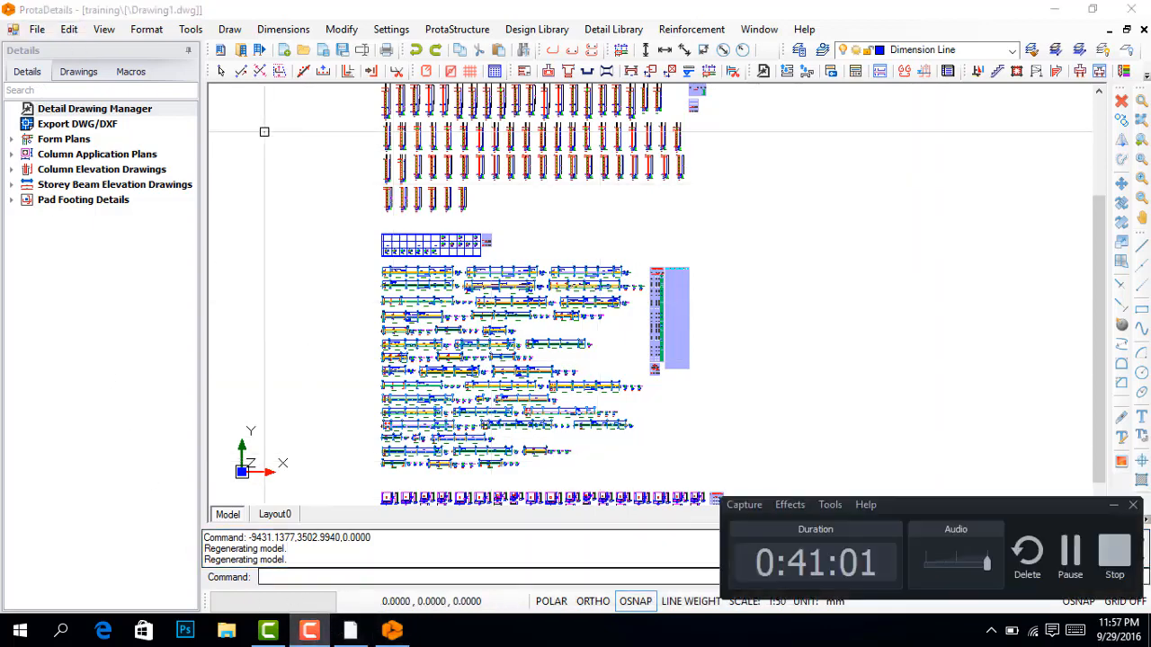
Step: Start a DWG/DXF export of Drawing1.dwg and set the export version to DWG2007
{"action": "left_click", "coordinate": [43, 31]}
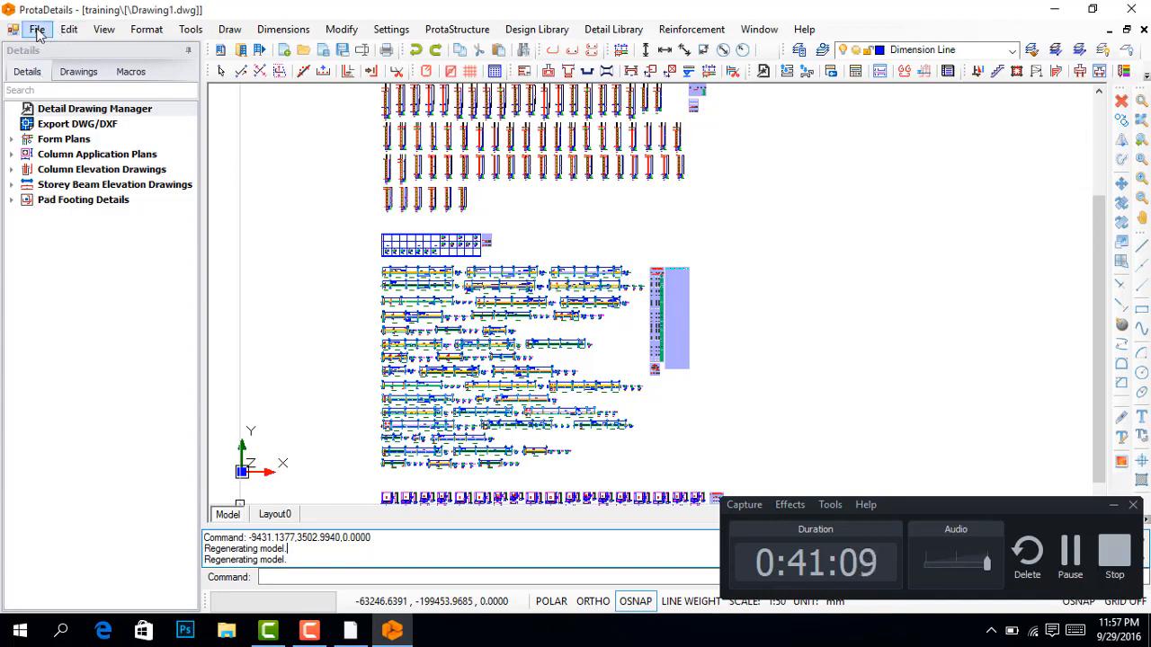
{"action": "left_click", "coordinate": [37, 30]}
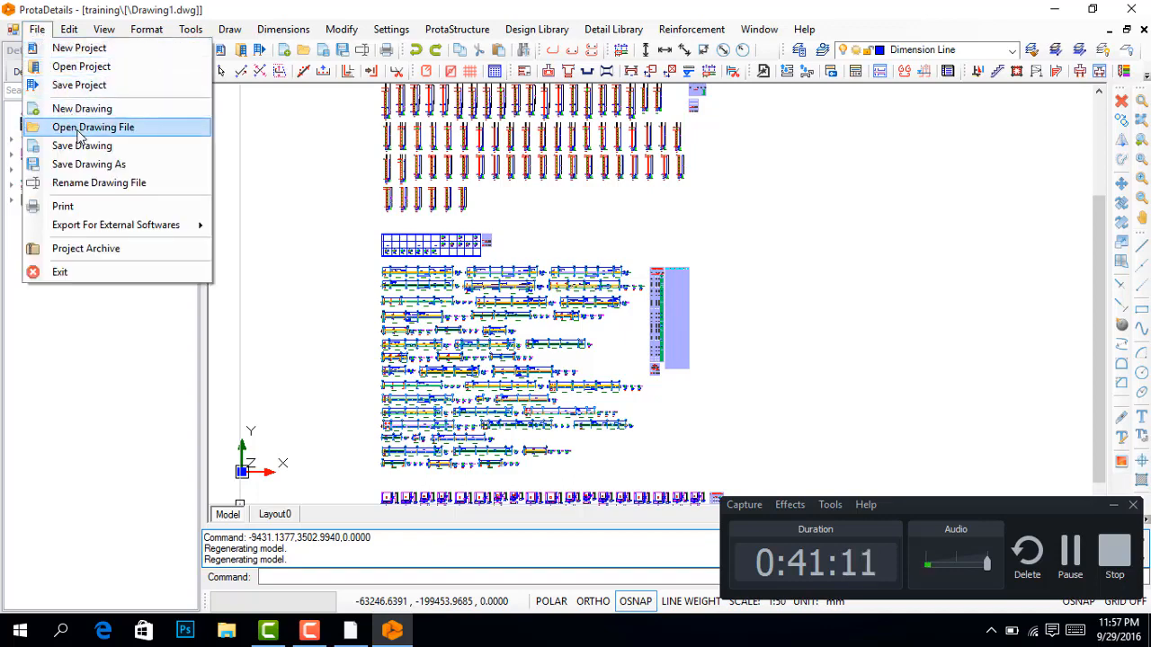
{"action": "mouse_move", "coordinate": [105, 232]}
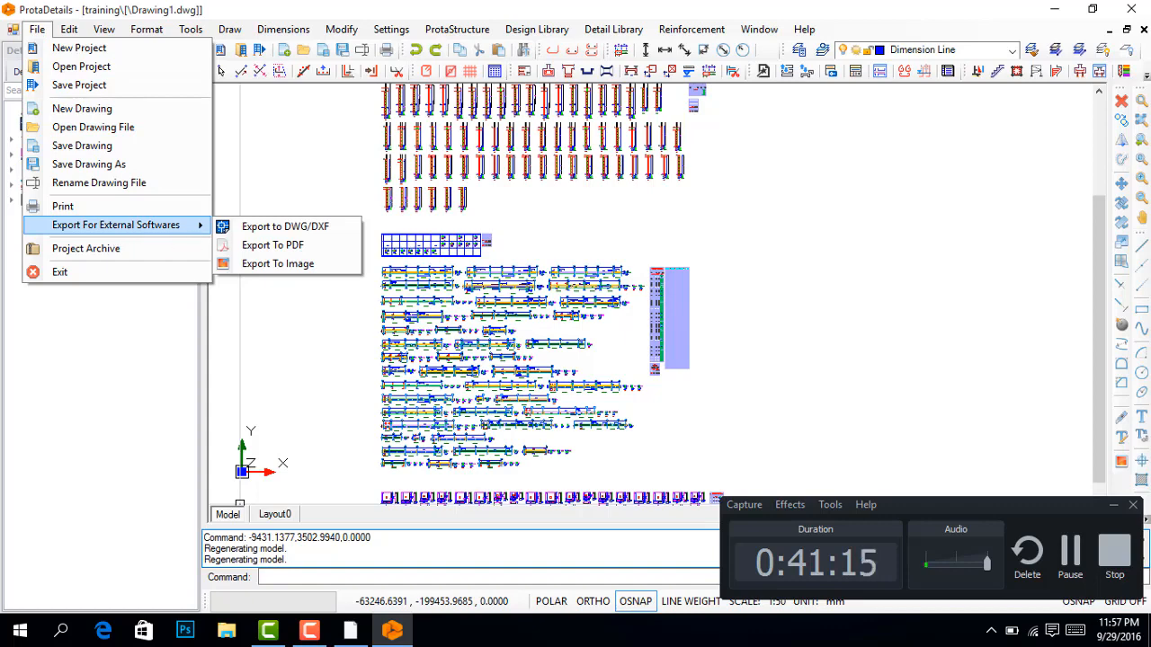
{"action": "left_click", "coordinate": [285, 230]}
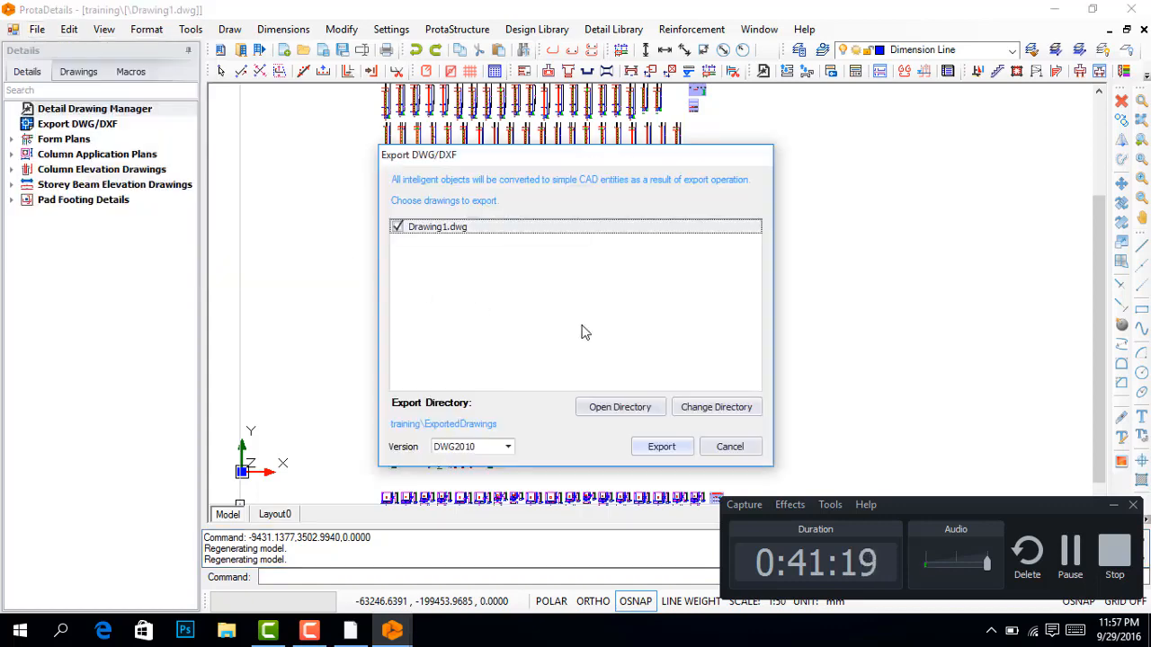
{"action": "left_click", "coordinate": [508, 447]}
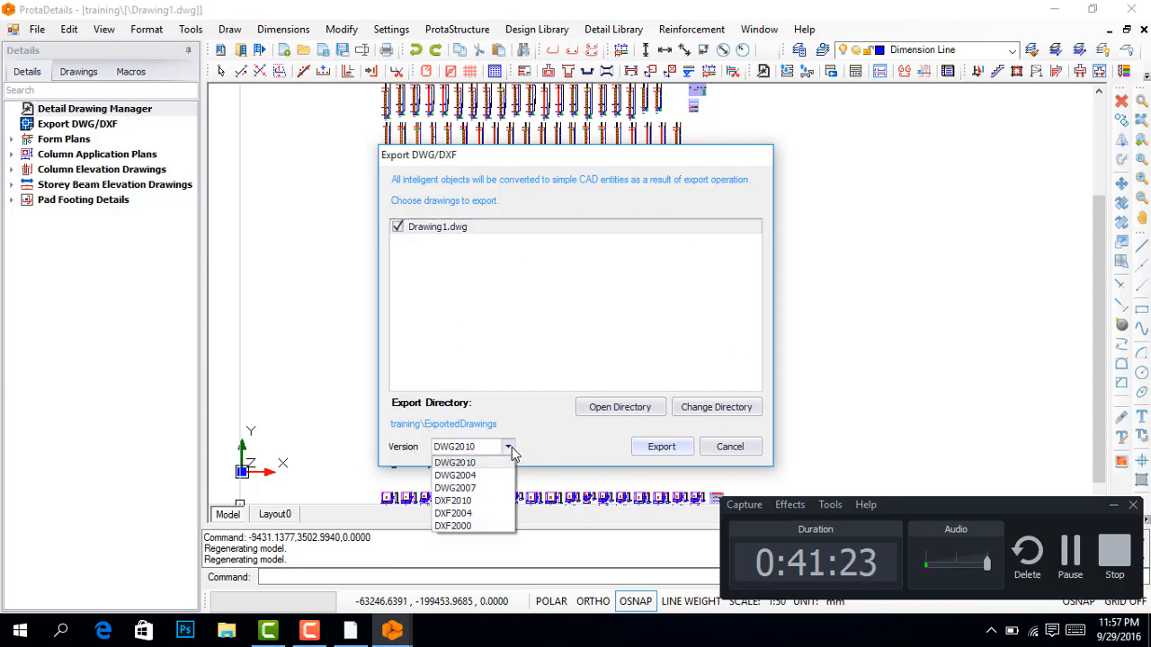
{"action": "left_click", "coordinate": [471, 488]}
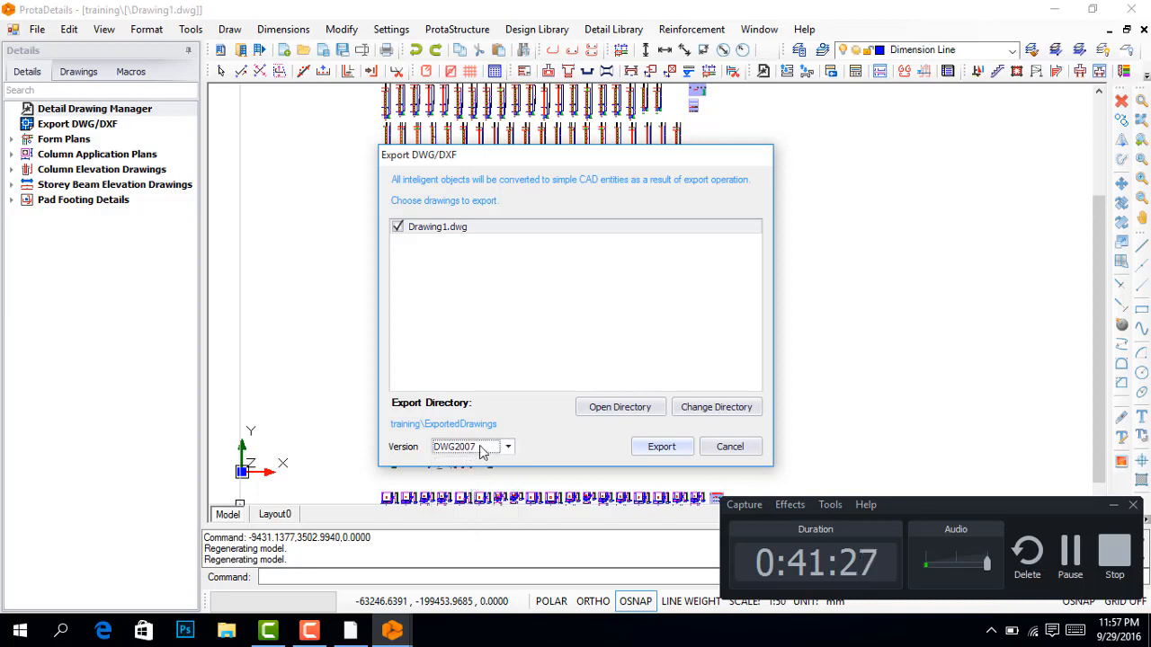
Step: Change the export directory to the Desktop and export the drawing
{"action": "left_click", "coordinate": [730, 412]}
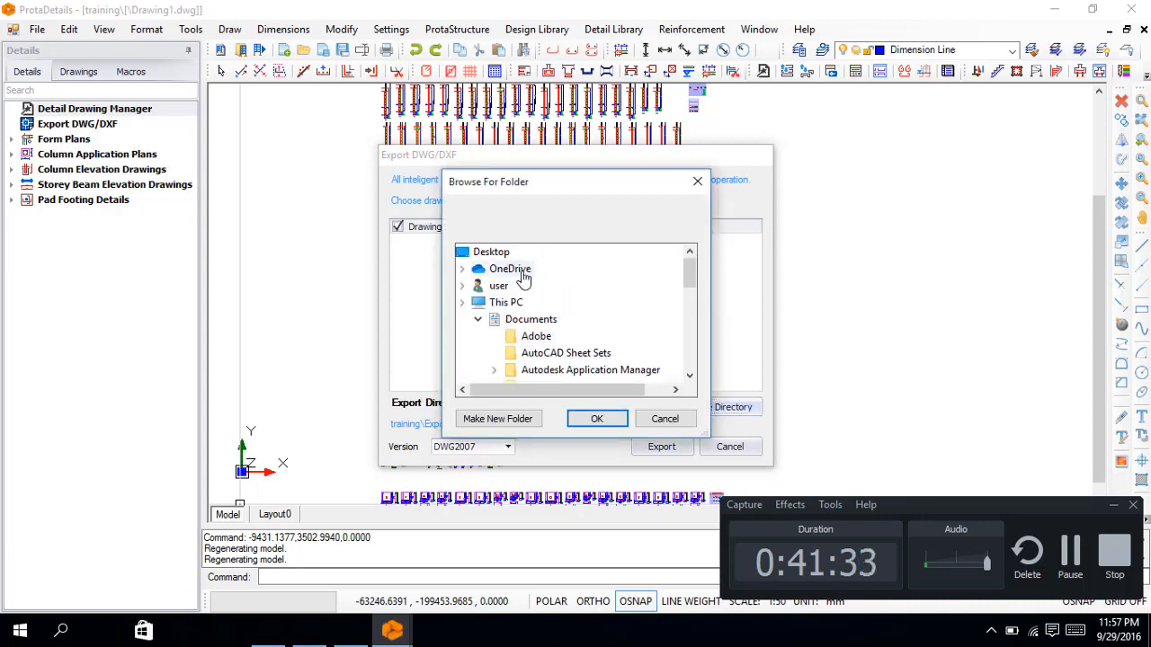
{"action": "left_click", "coordinate": [486, 252]}
{"action": "left_click", "coordinate": [595, 419]}
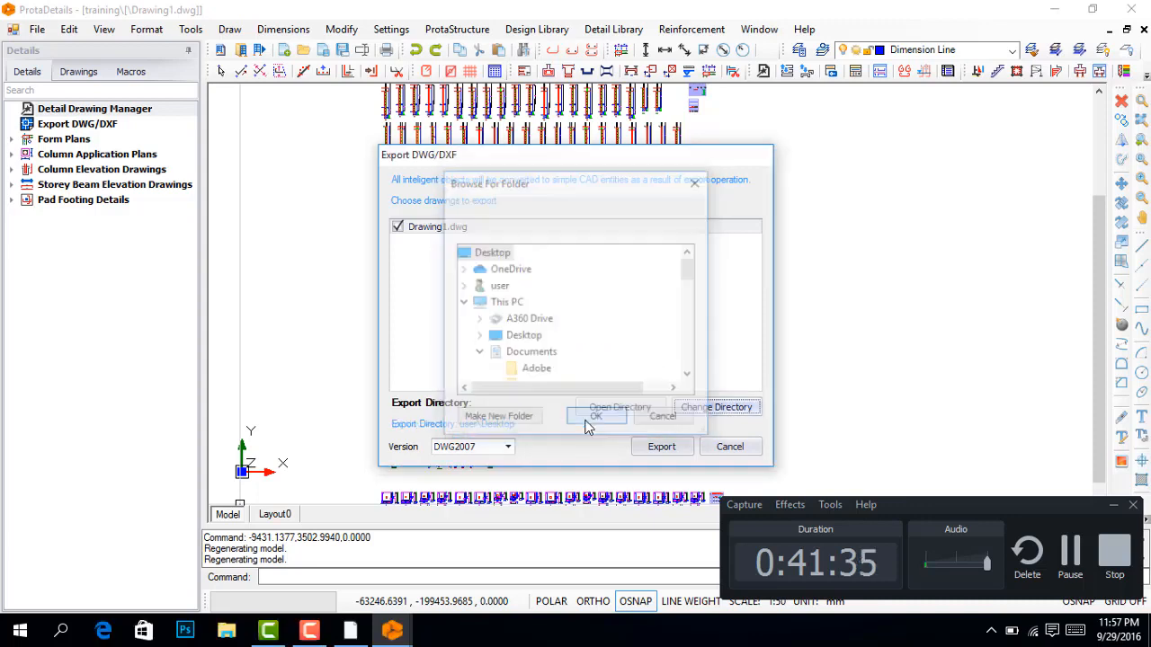
{"action": "left_click", "coordinate": [658, 450]}
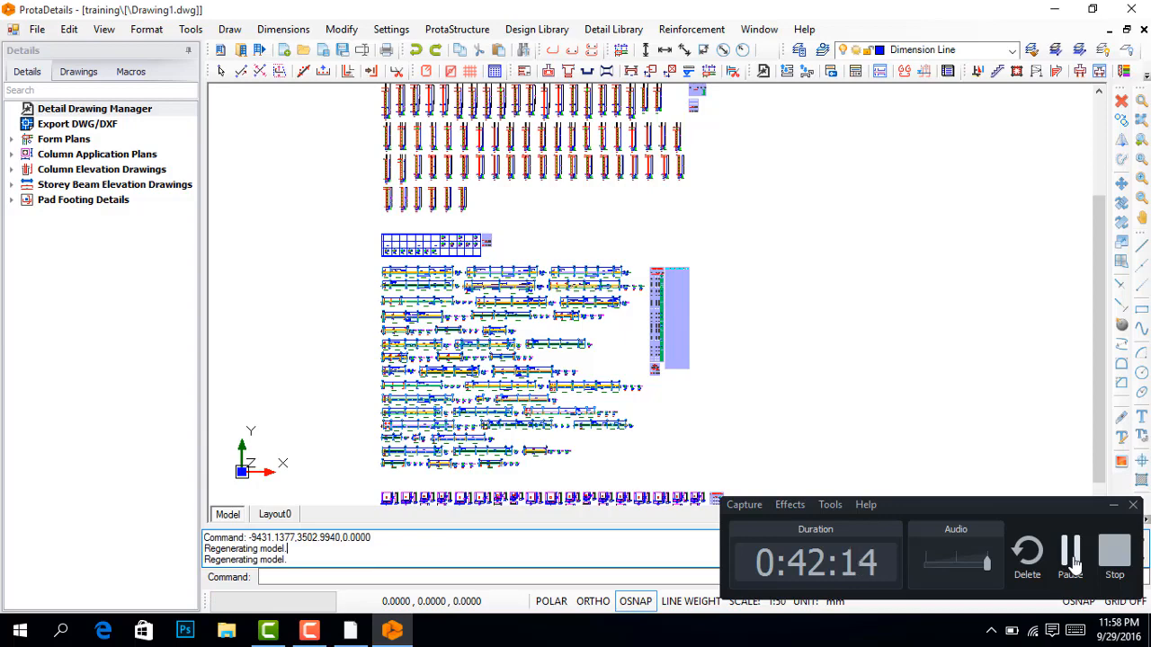
Step: Open the exported Drawing1 file from the Desktop folder in AutoCAD
{"action": "key", "text": "super+e"}
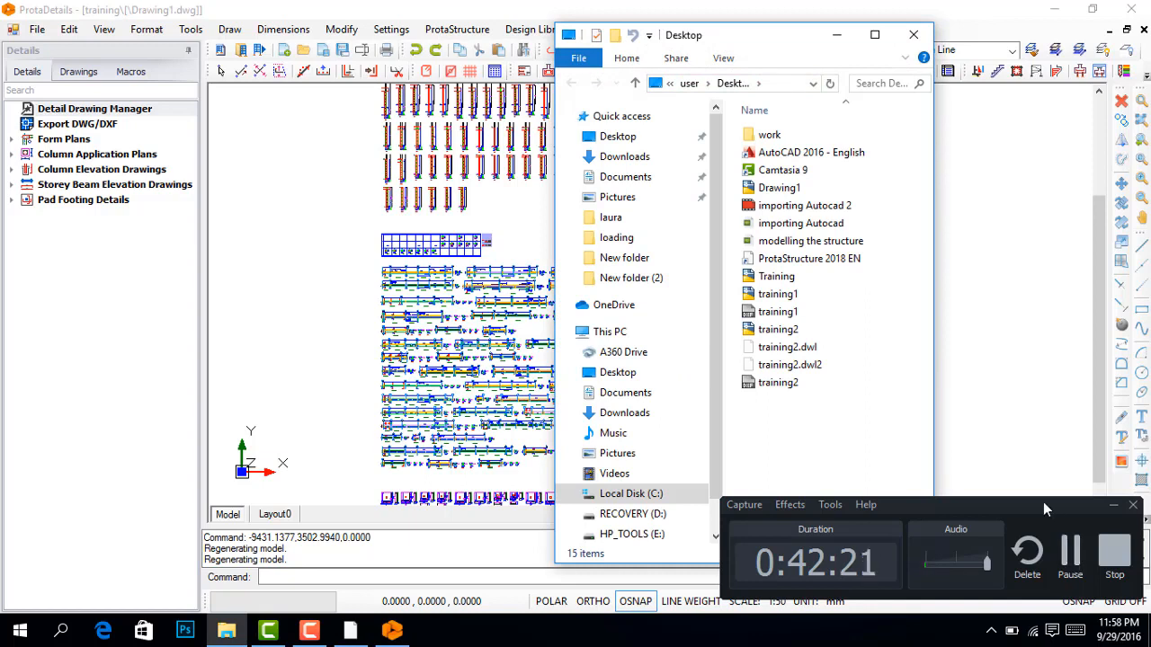
{"action": "double_click", "coordinate": [795, 187]}
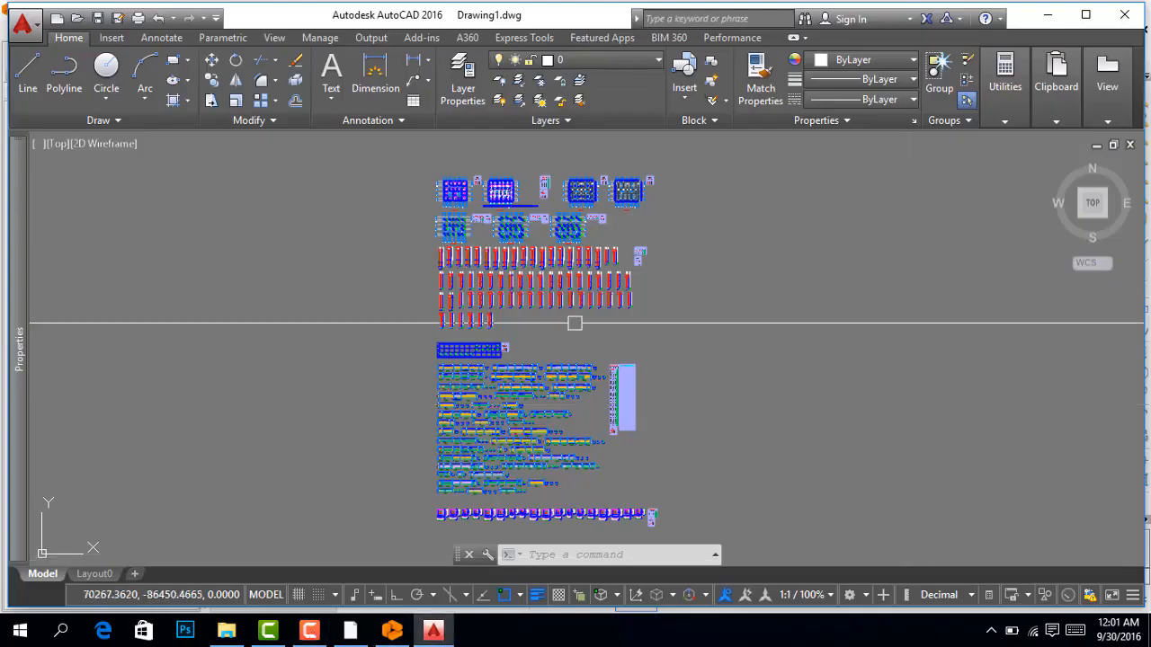
Step: Examine the exported drawing sheets in AutoCAD, checking the pad footing plan with its footing labels and dimensions up close
{"action": "scroll", "coordinate": [656, 216], "scroll_direction": "up", "scroll_amount": 6}
{"action": "scroll", "coordinate": [599, 381], "scroll_direction": "down", "scroll_amount": 8}
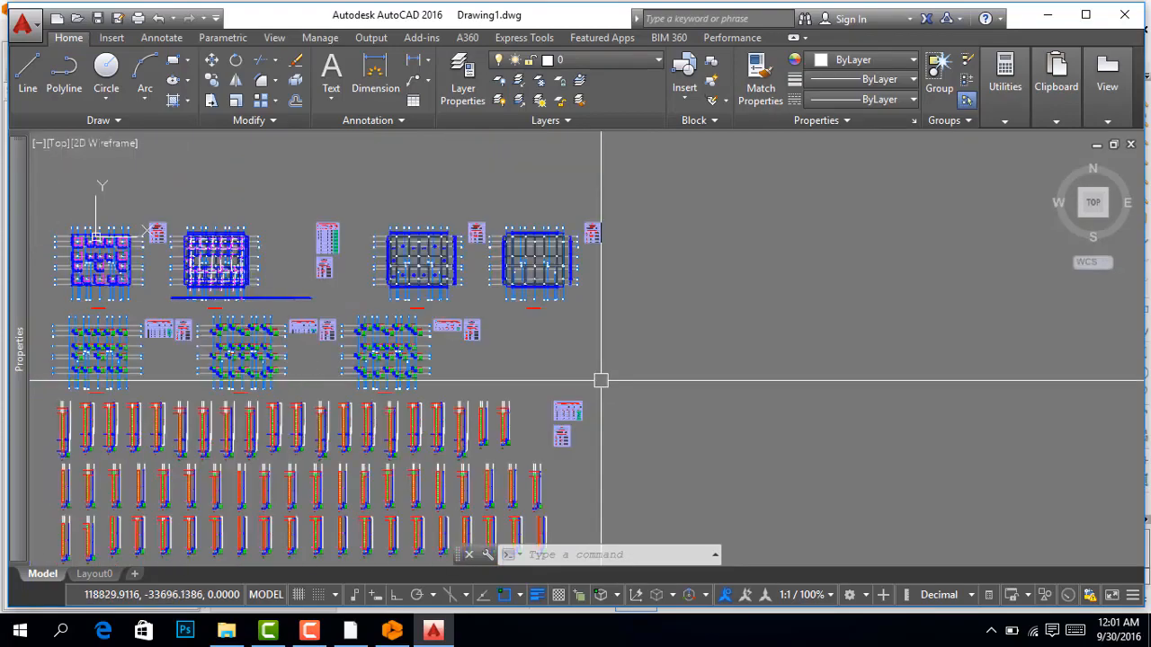
{"action": "scroll", "coordinate": [373, 274], "scroll_direction": "up", "scroll_amount": 5}
{"action": "scroll", "coordinate": [450, 229], "scroll_direction": "up", "scroll_amount": 8}
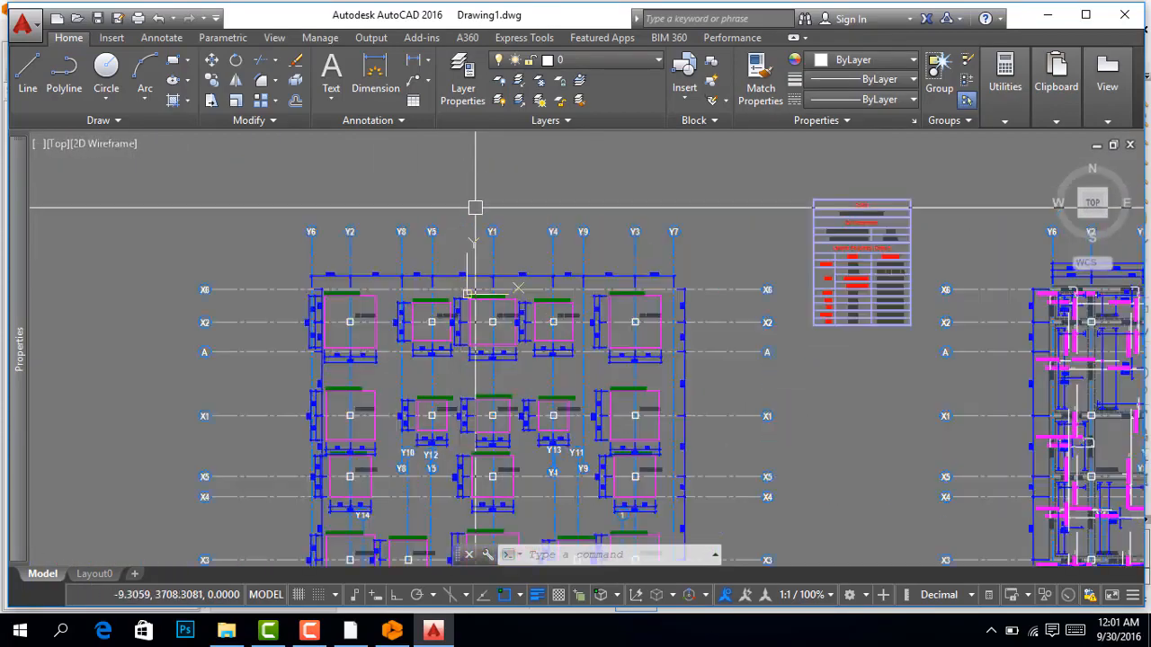
{"action": "scroll", "coordinate": [496, 270], "scroll_direction": "down", "scroll_amount": 3}
{"action": "scroll", "coordinate": [488, 288], "scroll_direction": "up", "scroll_amount": 6}
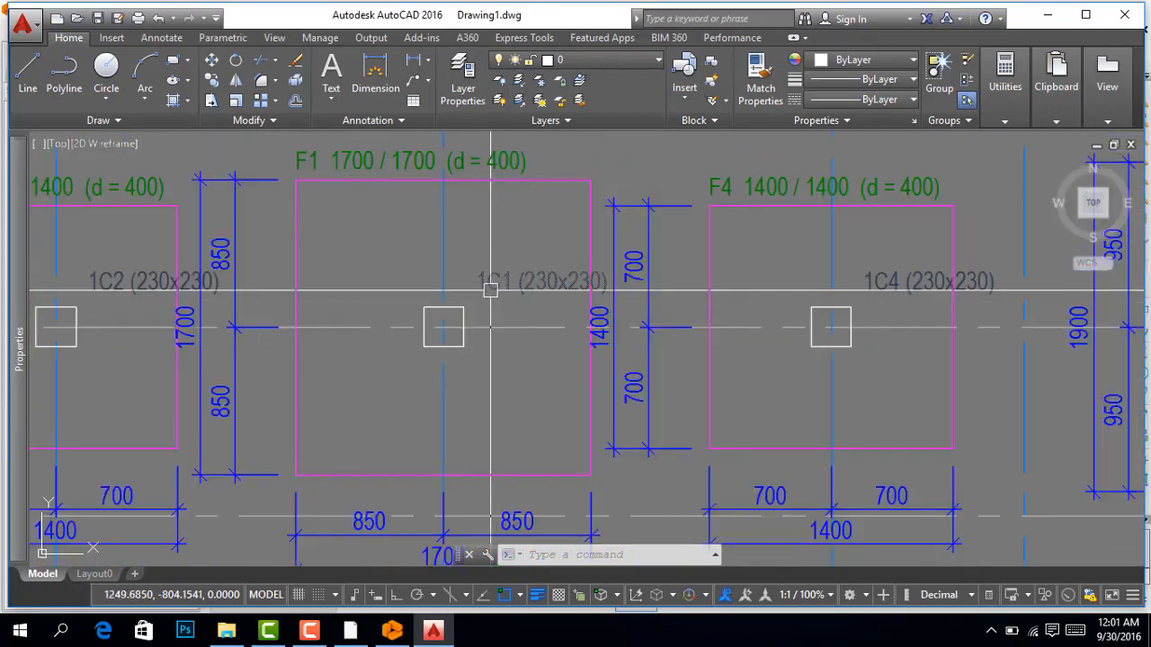
{"action": "scroll", "coordinate": [616, 239], "scroll_direction": "down", "scroll_amount": 9}
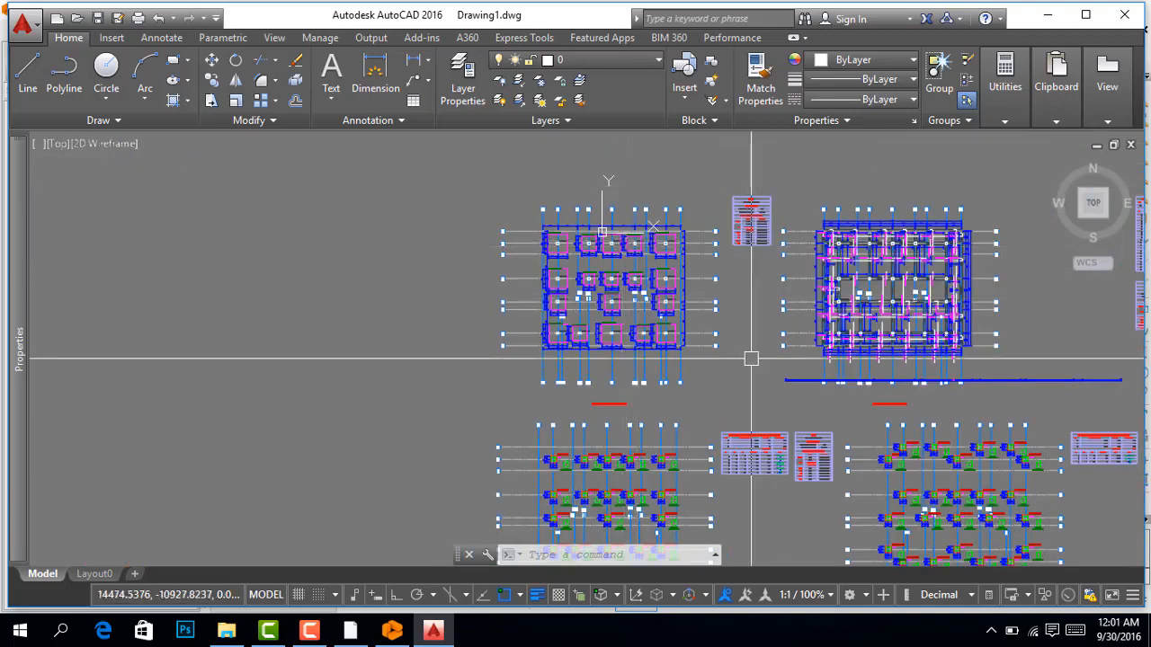
{"action": "left_click", "coordinate": [309, 632]}
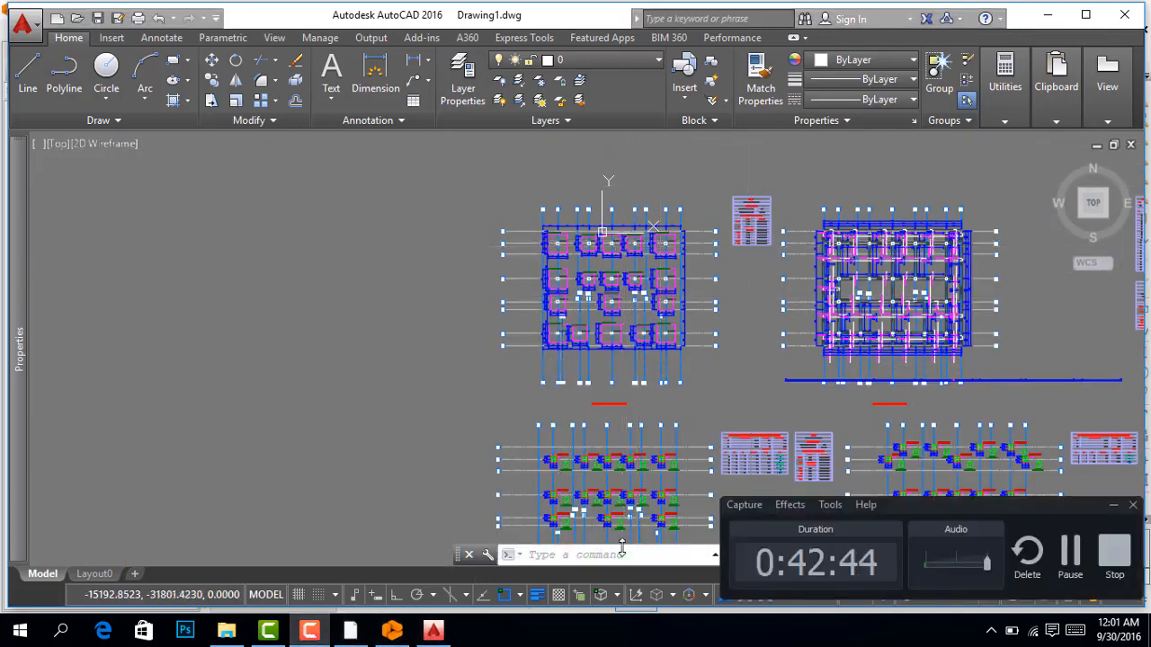